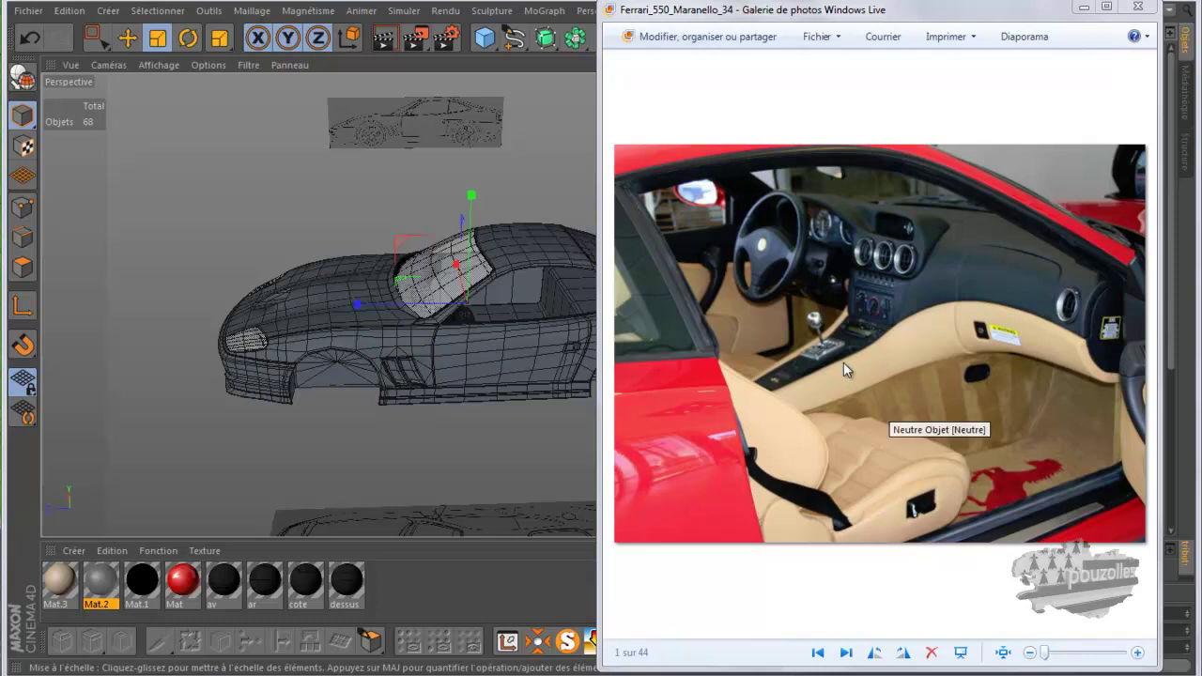
Select the Plan mesh under Surface de subdivision.1 and cut a lengthwise edge loop along the cabin floor with the Knife.
left_click(526, 3)
scroll(541, 341, "up", 2)
scroll(542, 345, "up", 5)
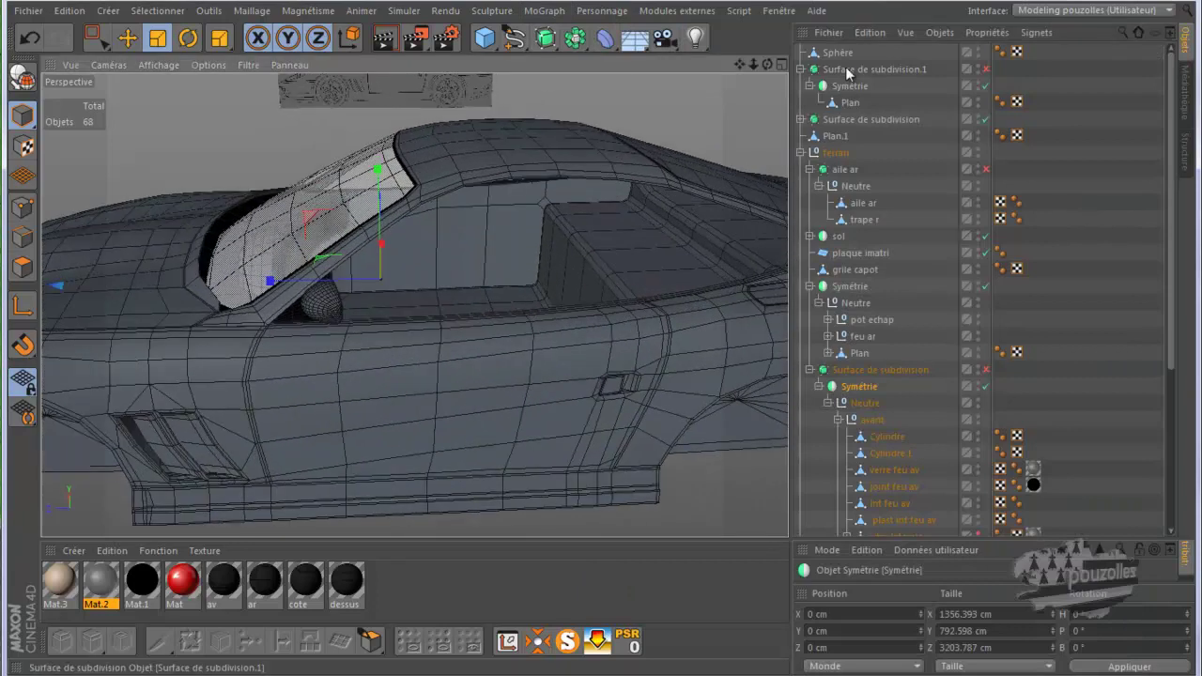
left_click(852, 105)
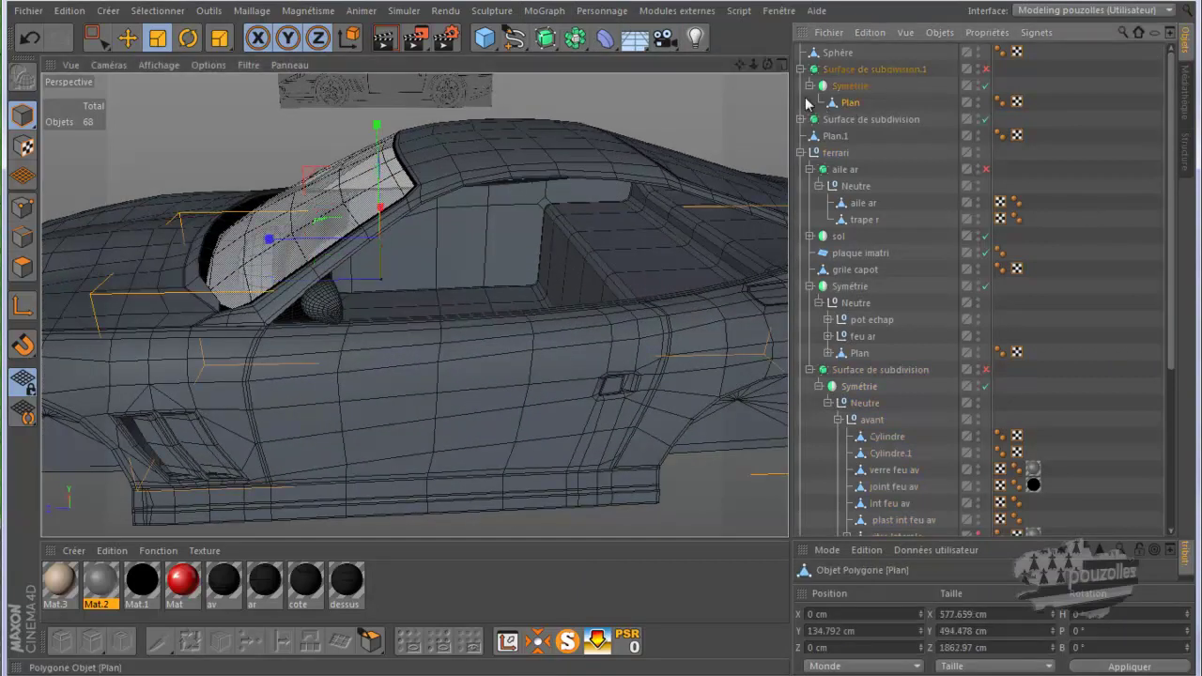
left_click(23, 268)
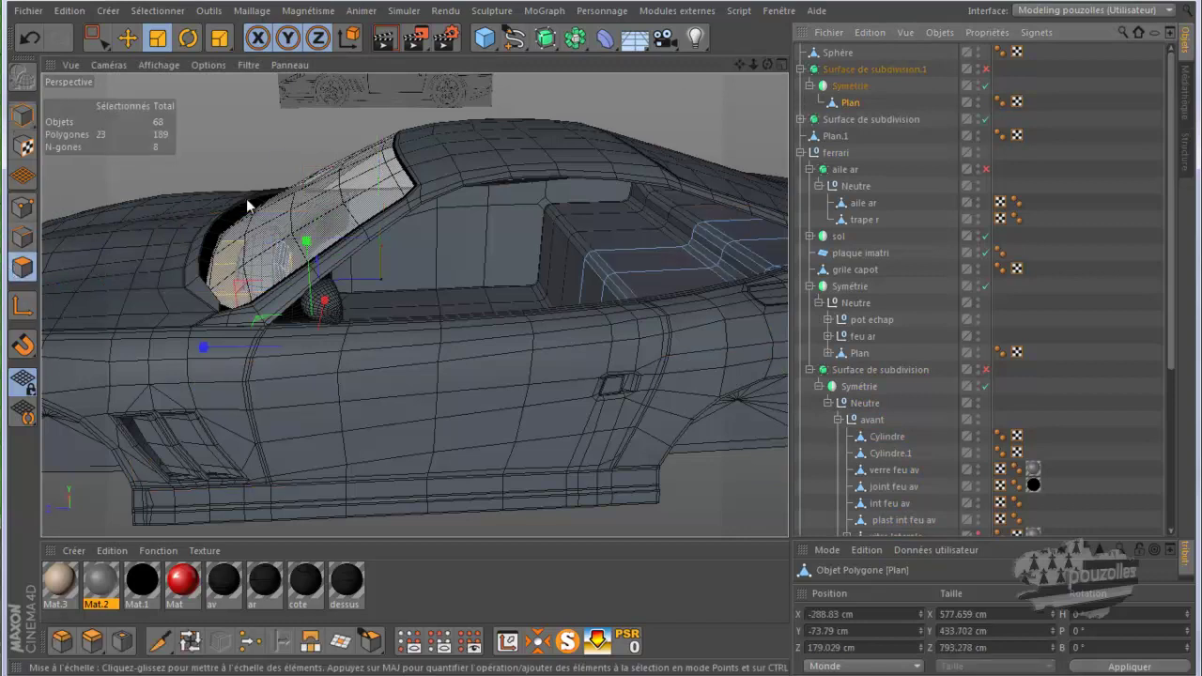
left_click_drag(767, 64, 602, 340)
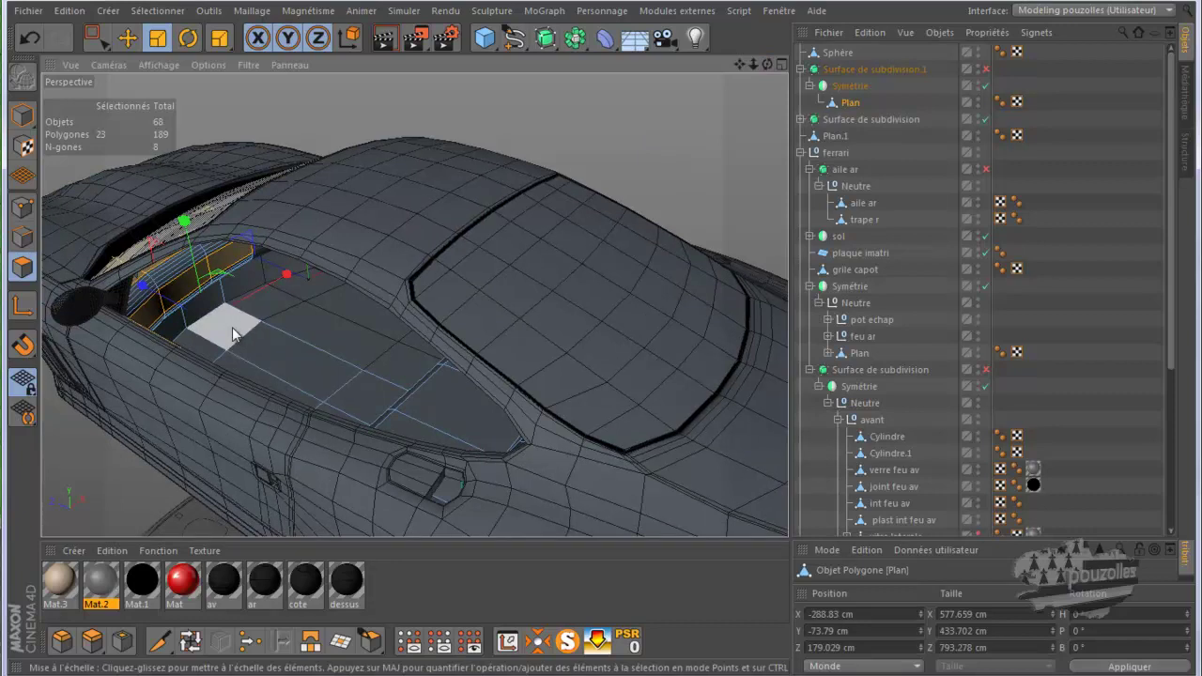
left_click(159, 641)
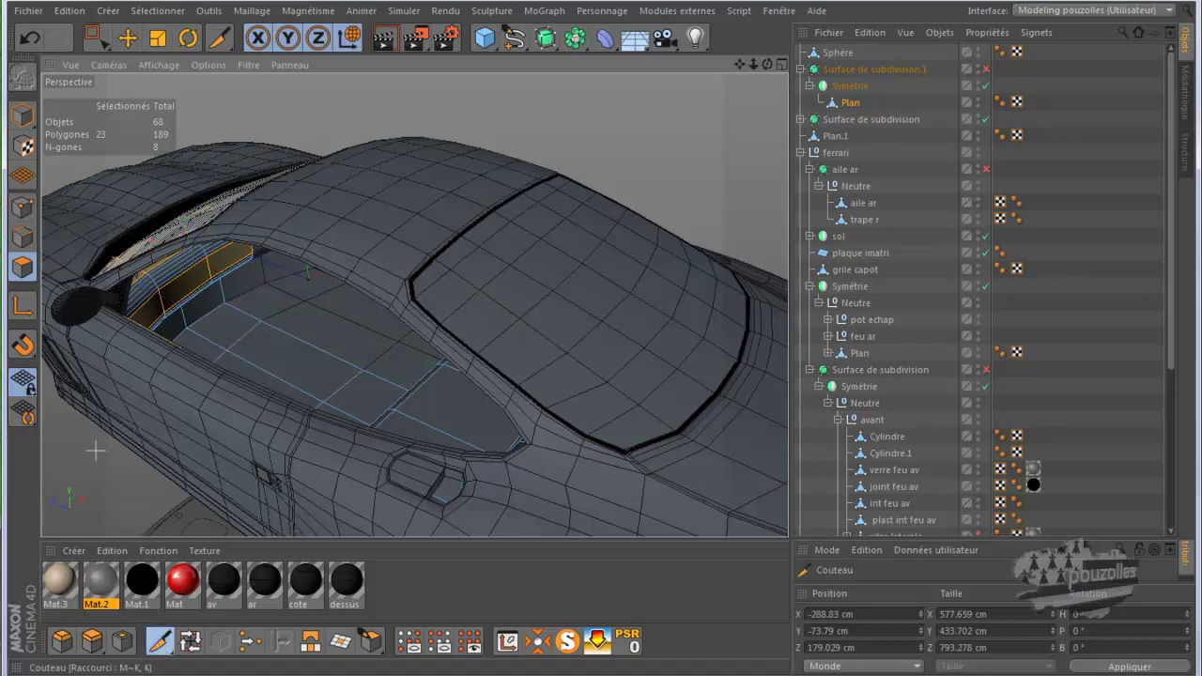
left_click(22, 206)
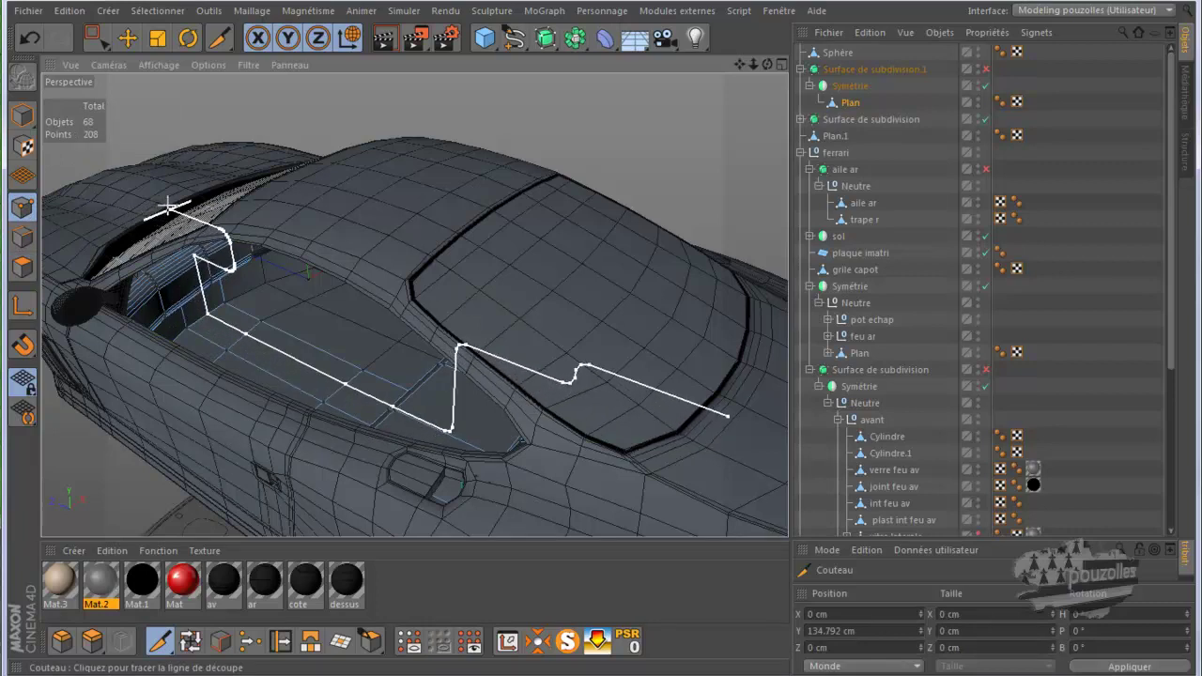
key("Escape")
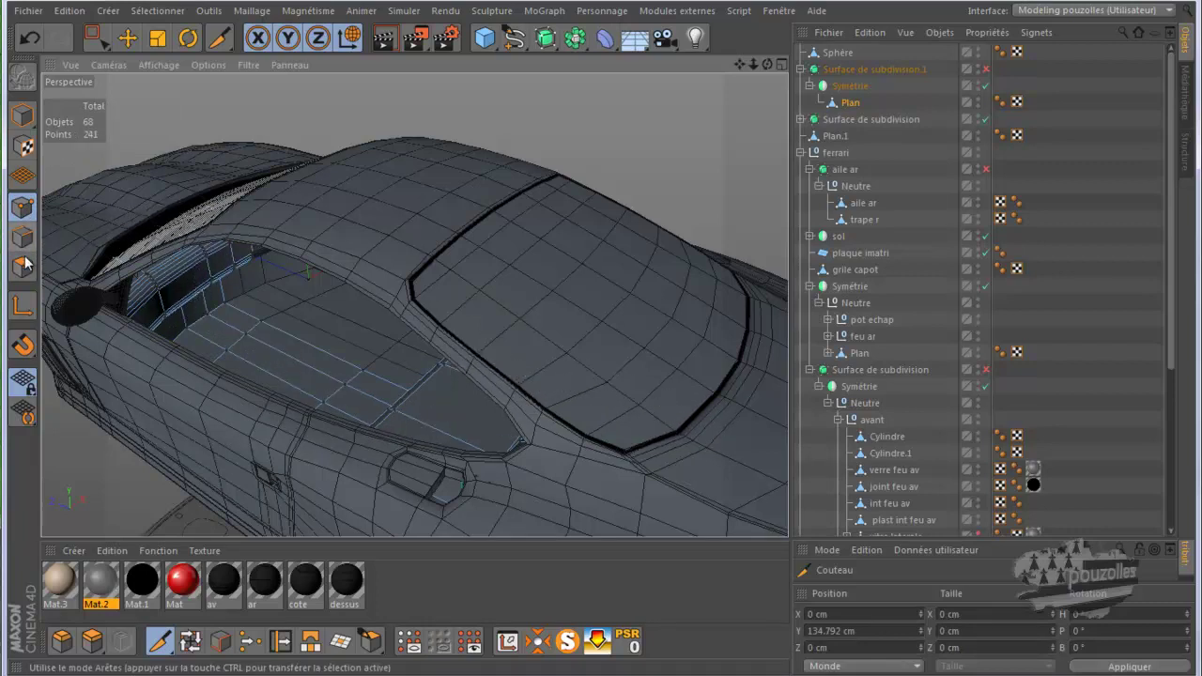
Select three consecutive polygons of the narrow strip along the centre of the cabin floor.
left_click(22, 267)
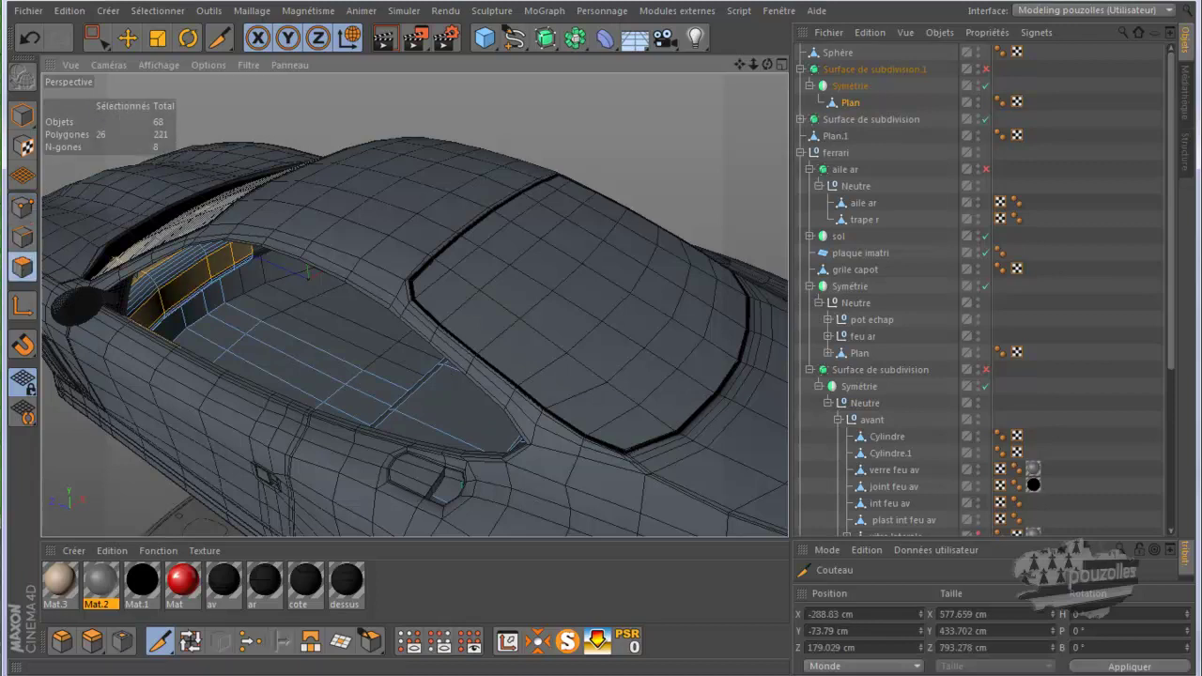
left_click(129, 39)
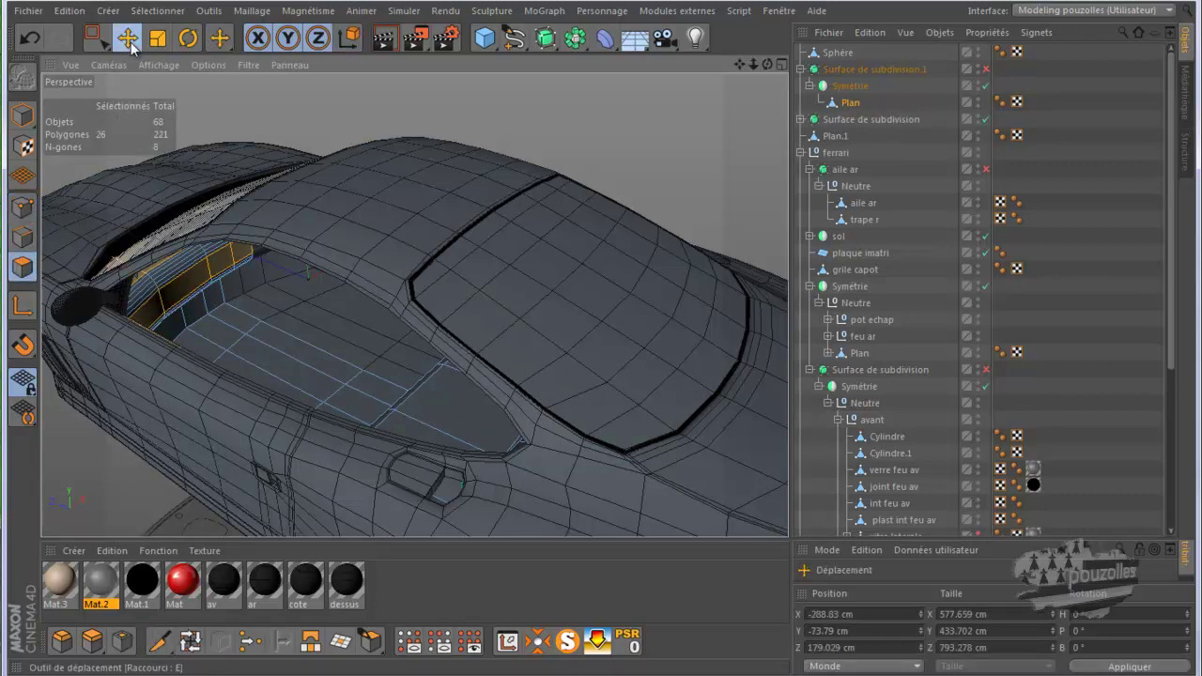
left_click(238, 322)
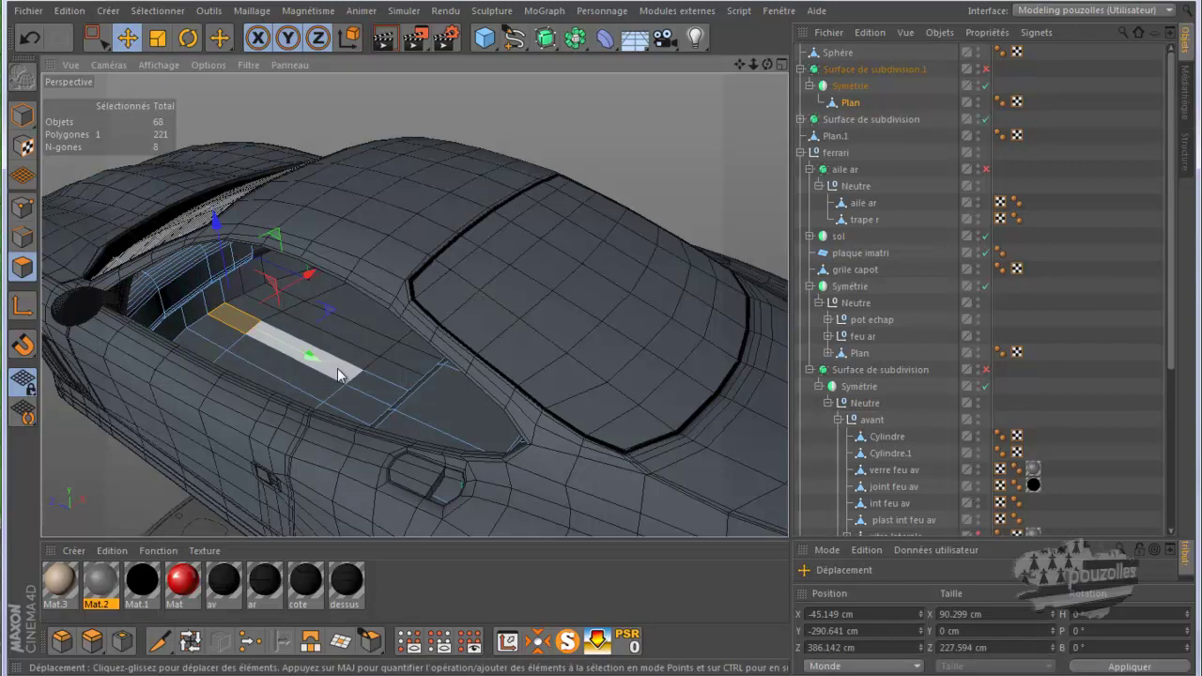
left_click(339, 376, "shift")
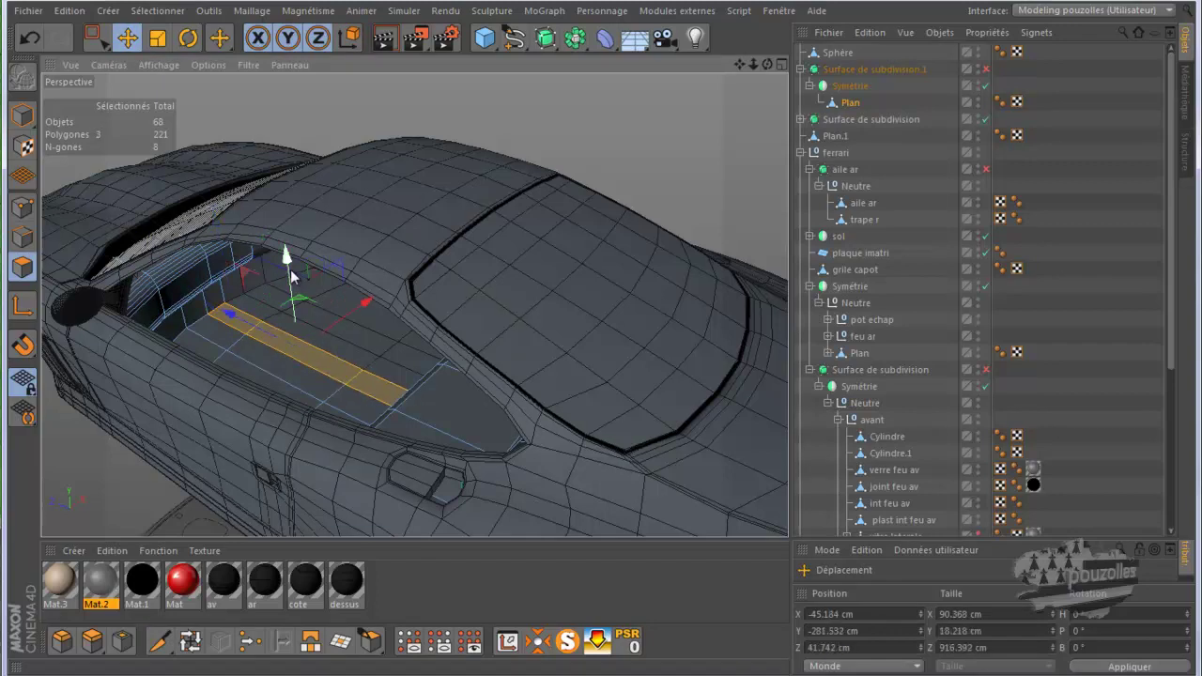
Extrude the floor strip upward by about 100 cm and enable Surface de subdivision.1 to preview the smoothed block.
left_click_drag(285, 262, 287, 239, "ctrl")
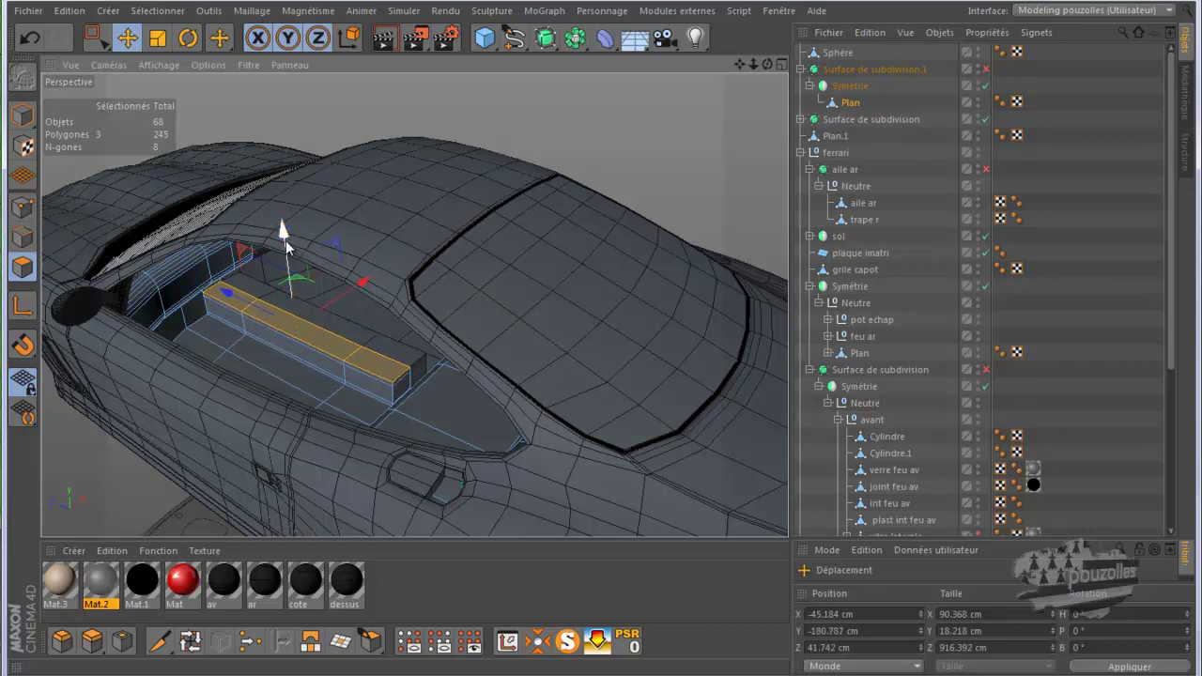
left_click(985, 69)
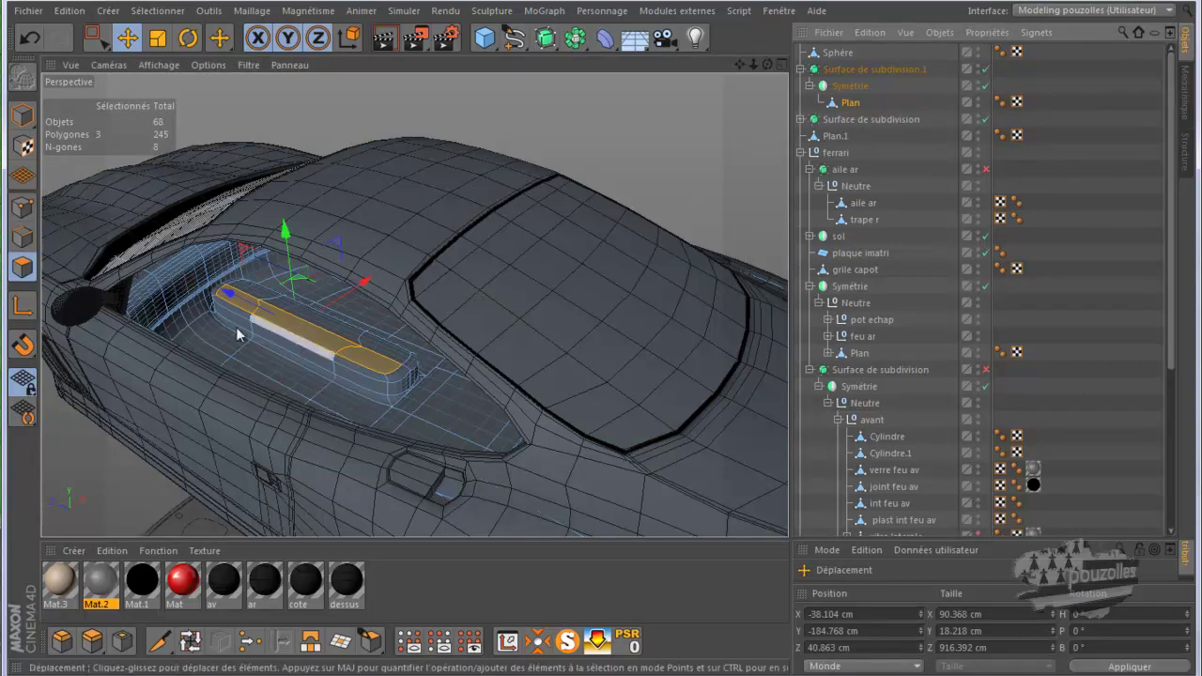
scroll(226, 323, "up", 8)
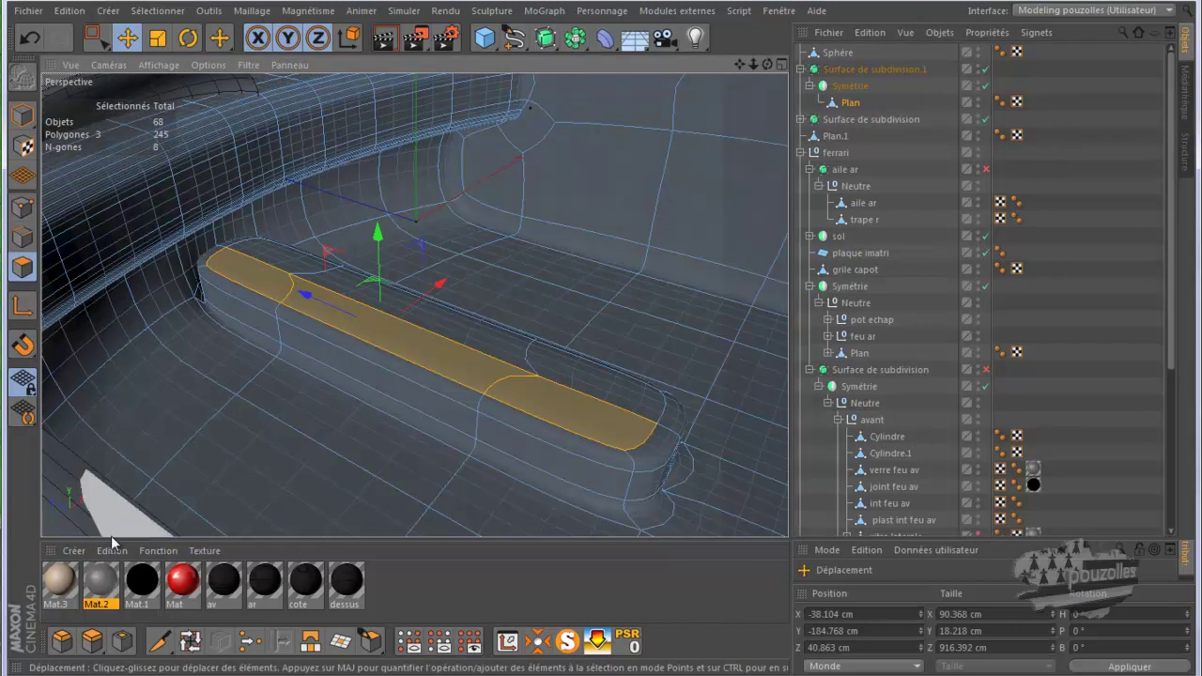
Isolate the Plan mesh, cut edge loops close to both ends of the raised block with the Knife, and show all objects again.
left_click(159, 641)
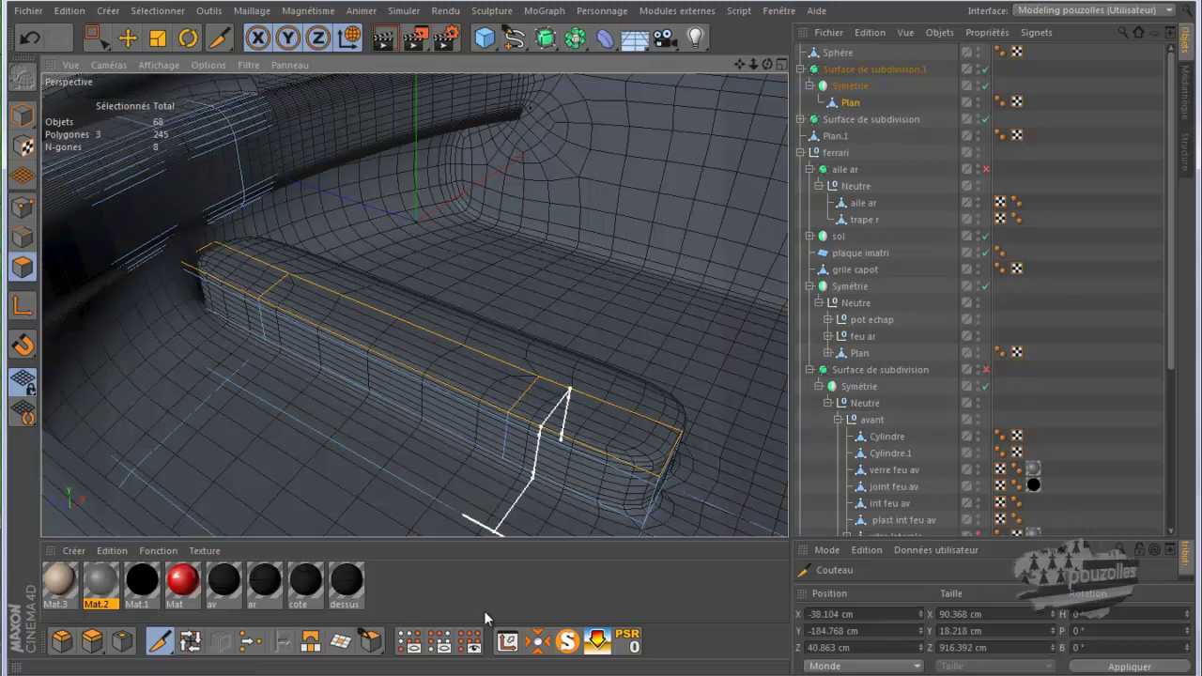
left_click(566, 641)
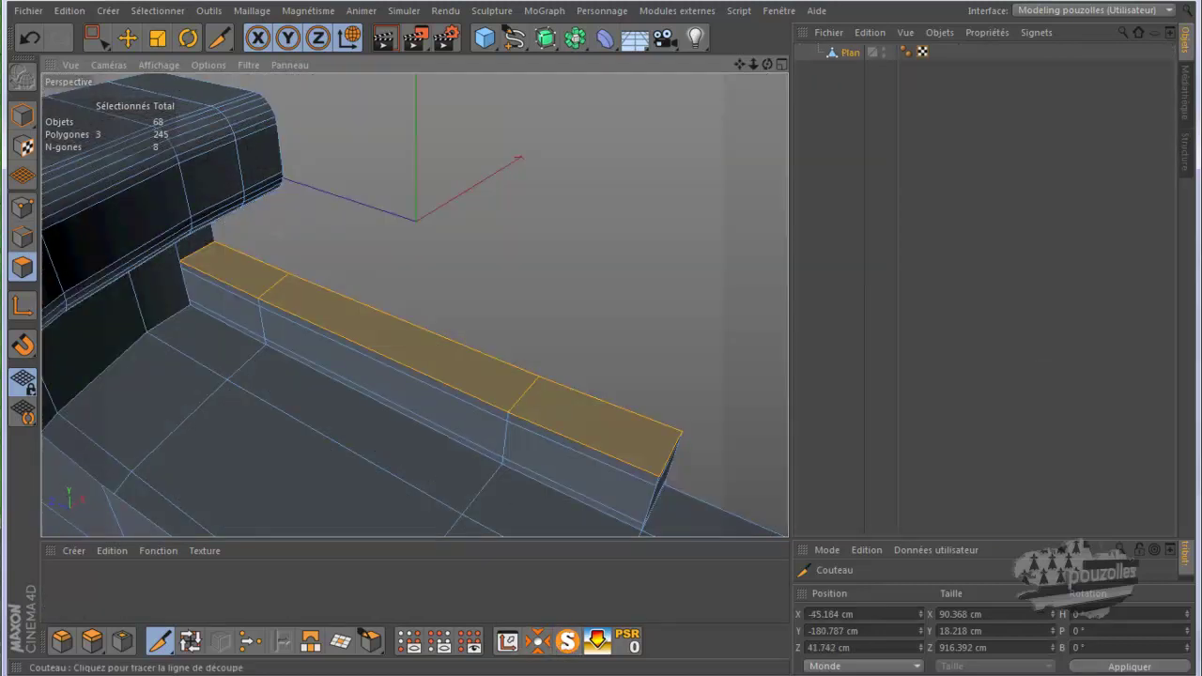
left_click(216, 245)
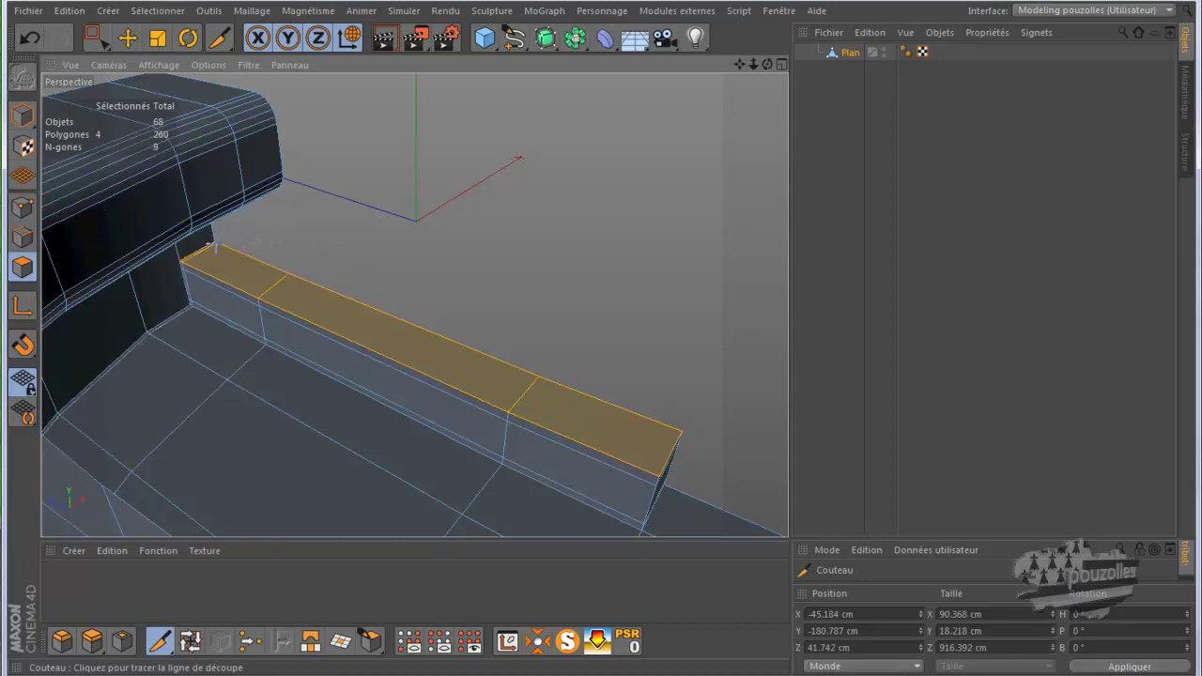
left_click(677, 430)
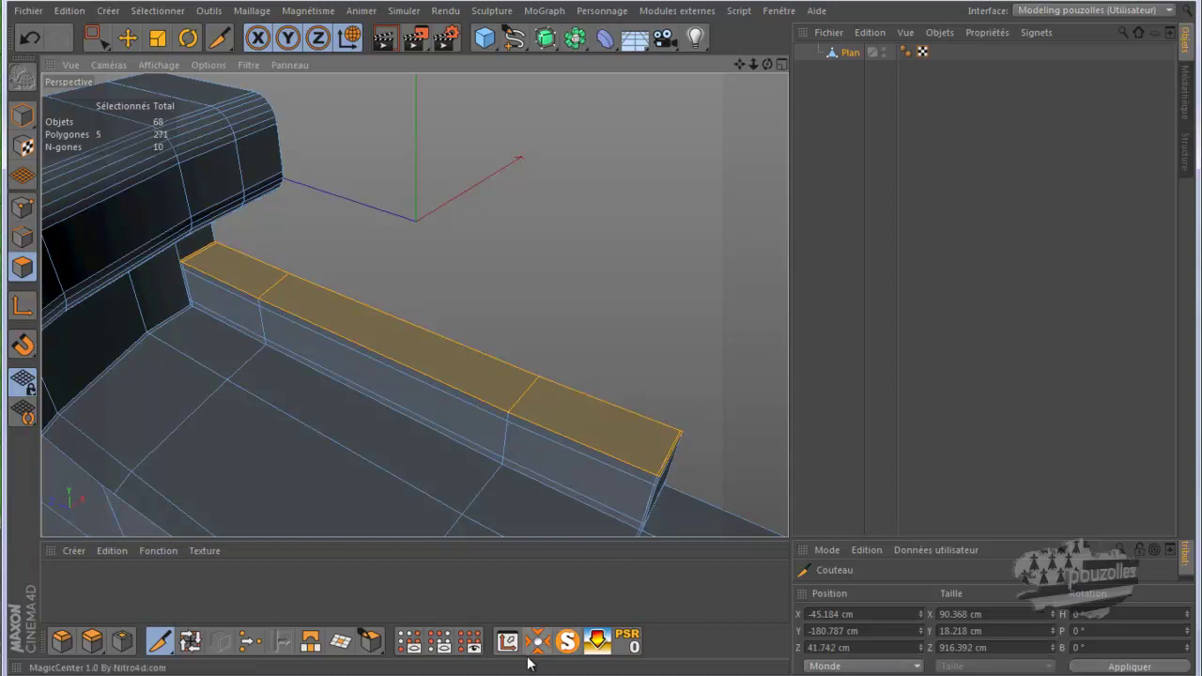
left_click(567, 643)
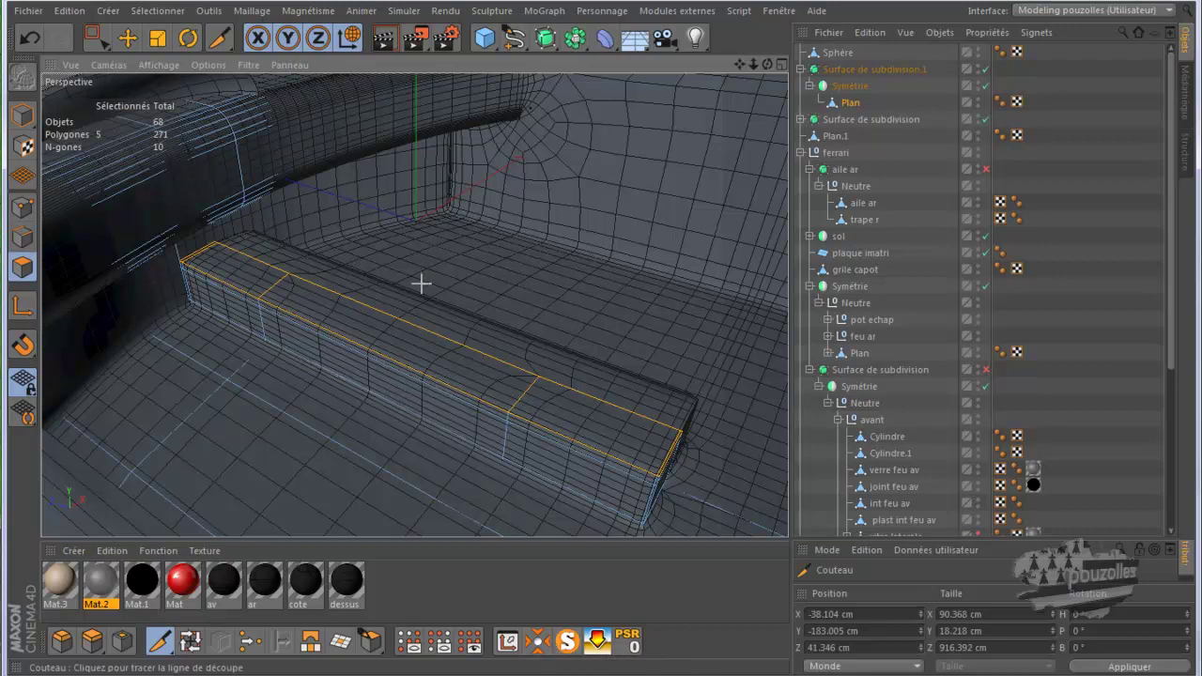
Disable Surface de subdivision.1 and undo the end loop cuts and the extrusion of the floor strip.
scroll(355, 377, "down", 1)
scroll(447, 348, "down", 3)
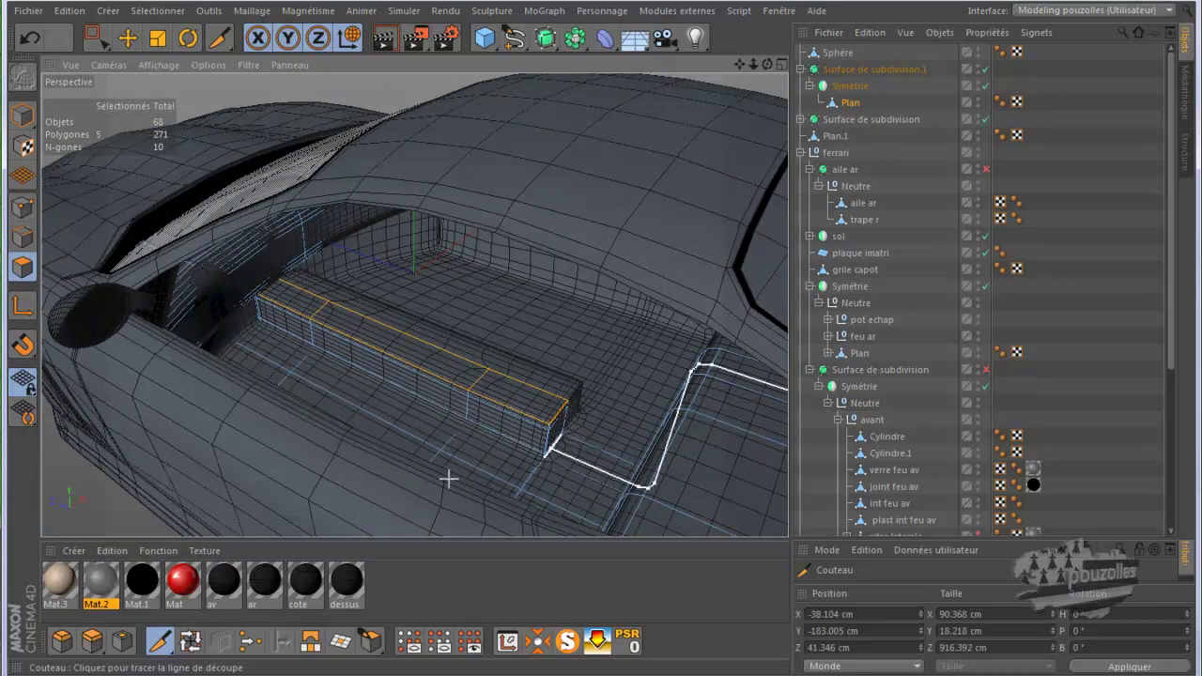
left_click(984, 70)
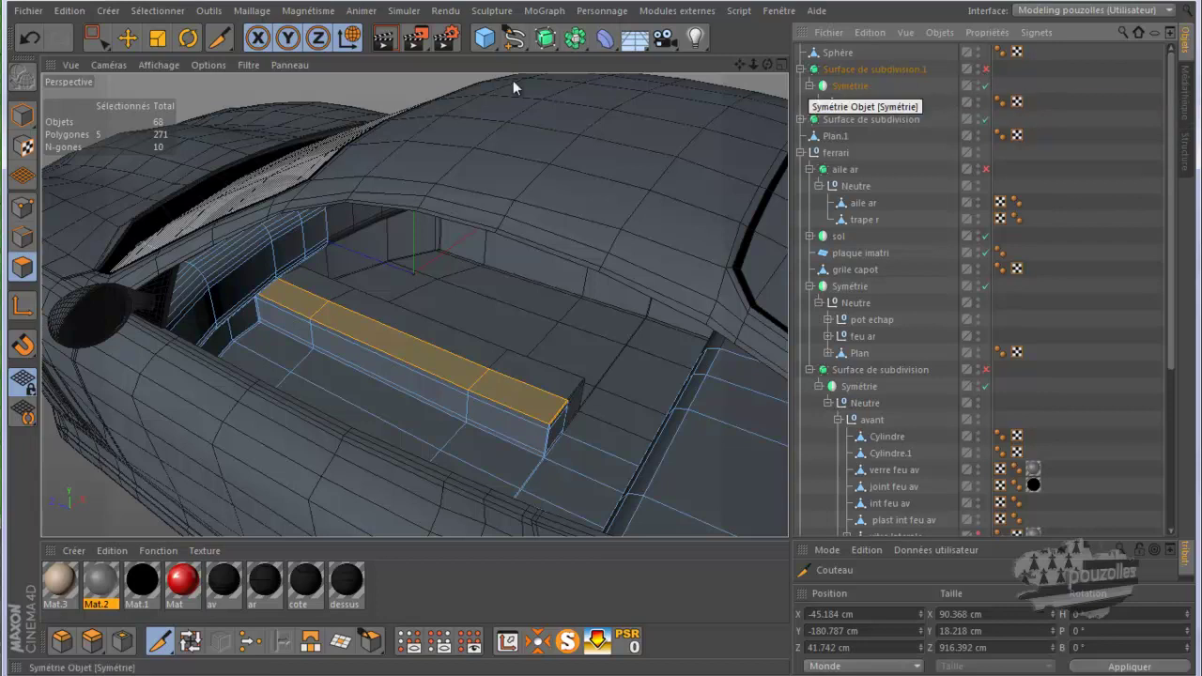
left_click(31, 39)
left_click(31, 39)
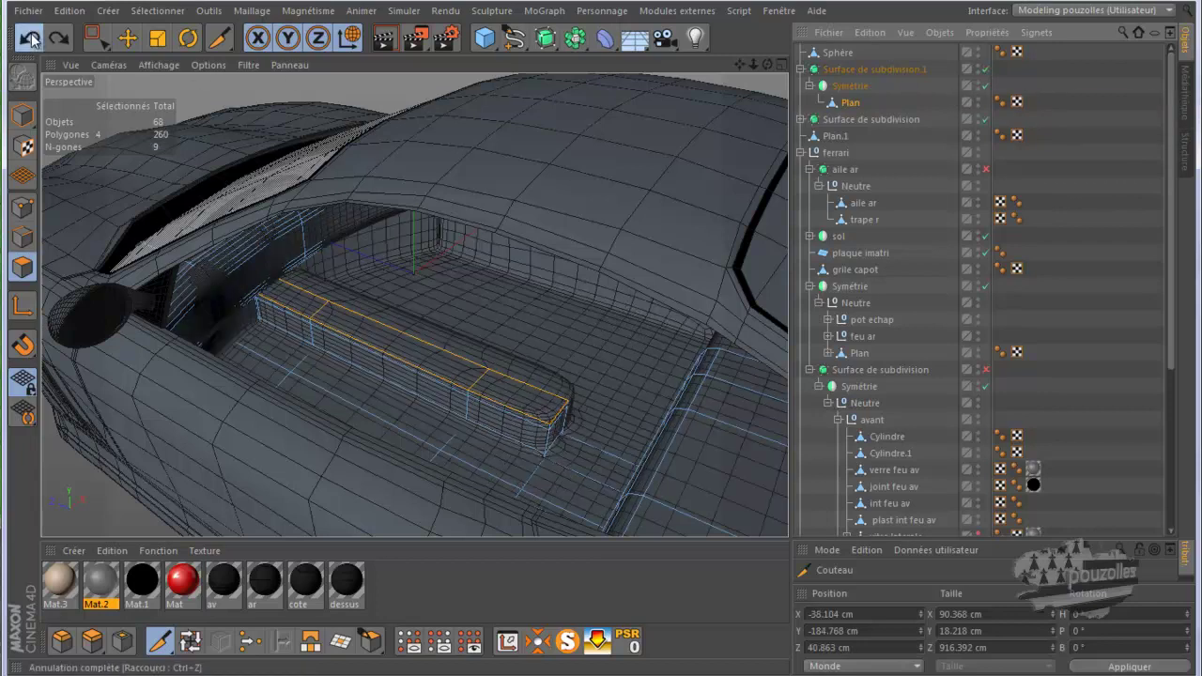
left_click(31, 40)
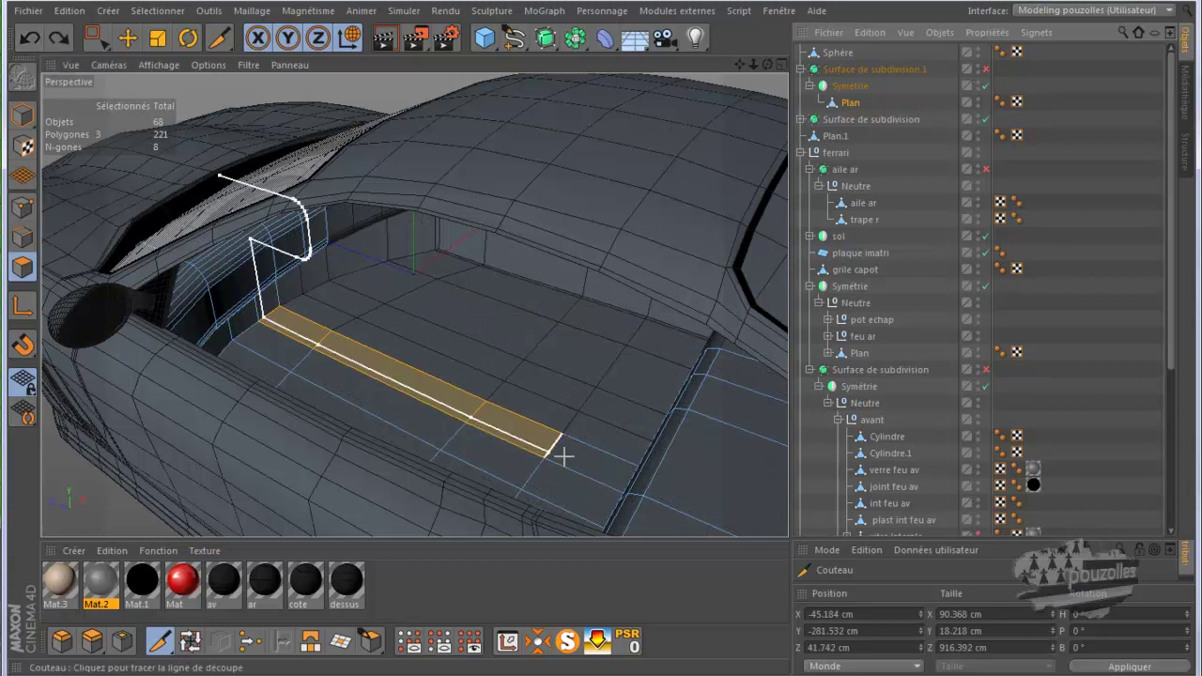
Add the rear floor polygon to the strip selection and, using the interior model photo as reference, extrude it upward to about Y -197 cm.
left_click(128, 38)
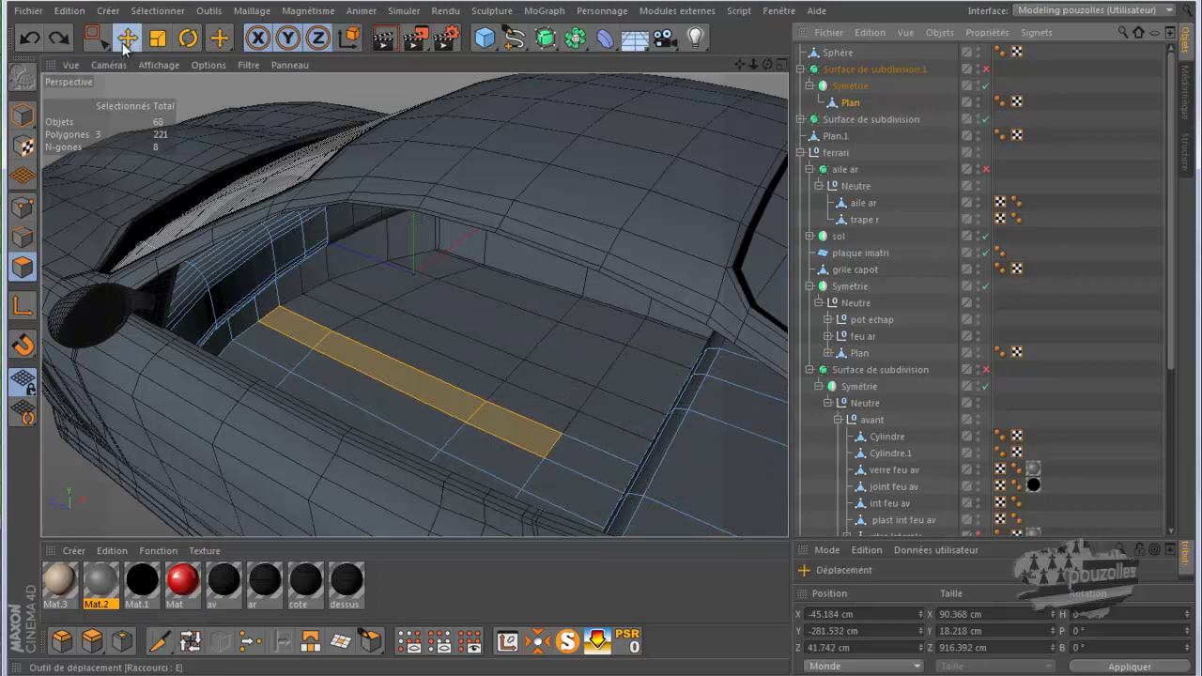
left_click(590, 465, "shift")
mouse_move(502, 675)
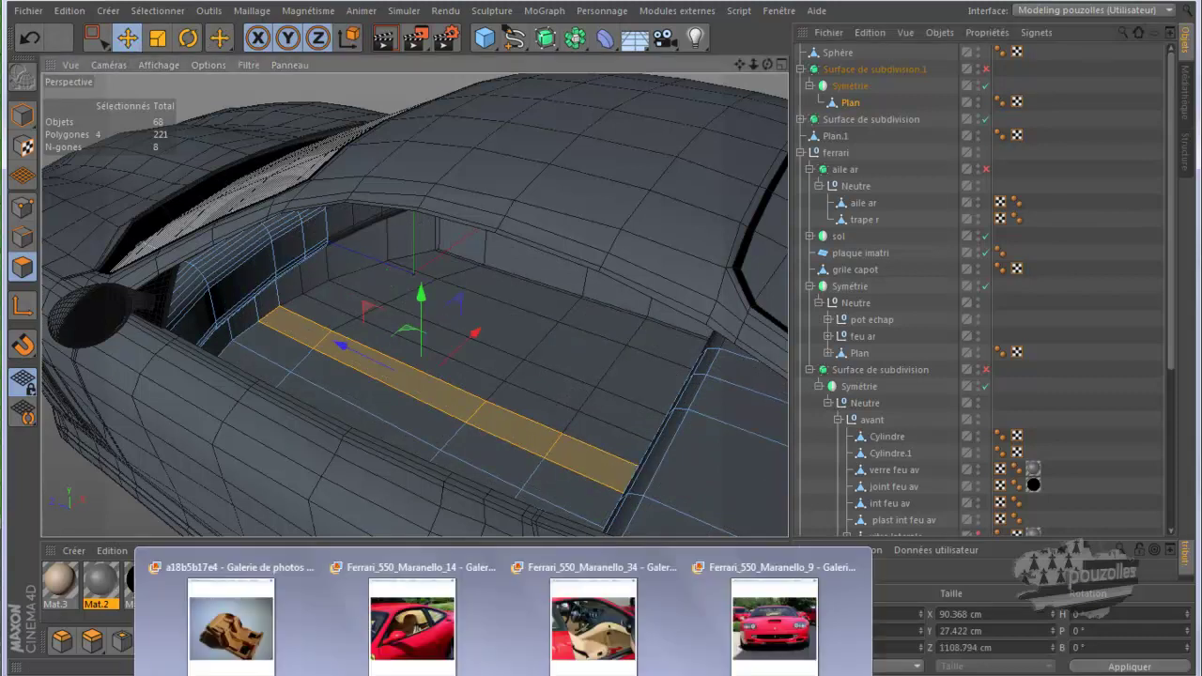
left_click(231, 619)
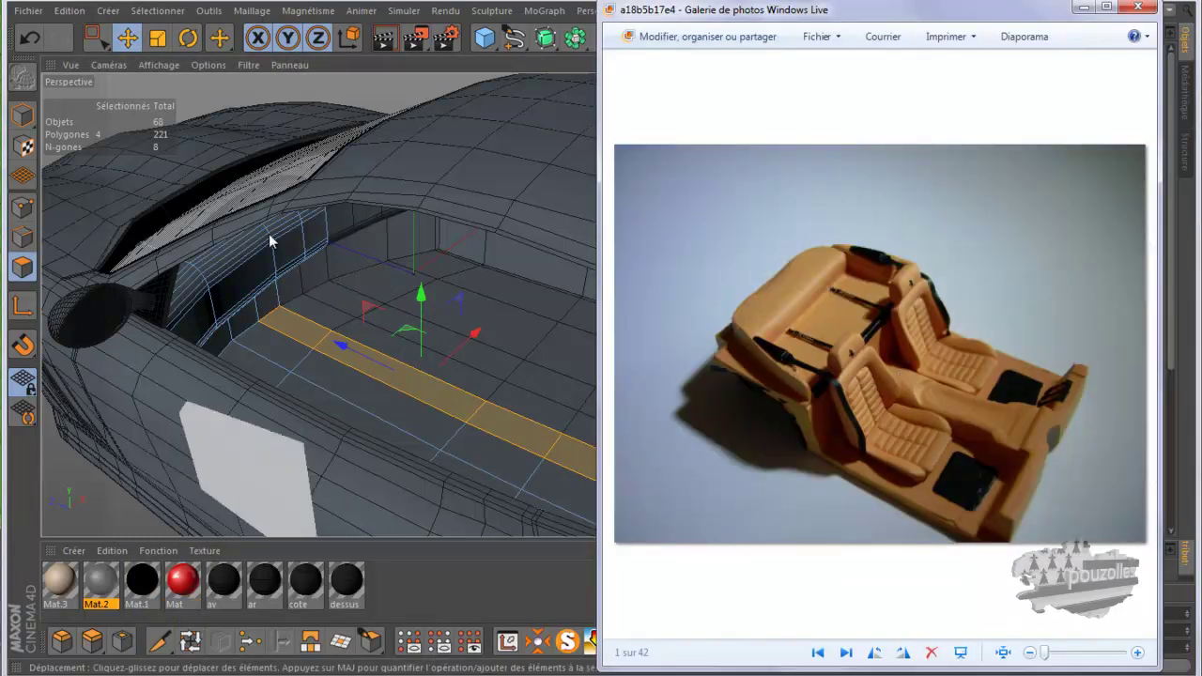
left_click(422, 297)
left_click_drag(422, 297, 420, 269)
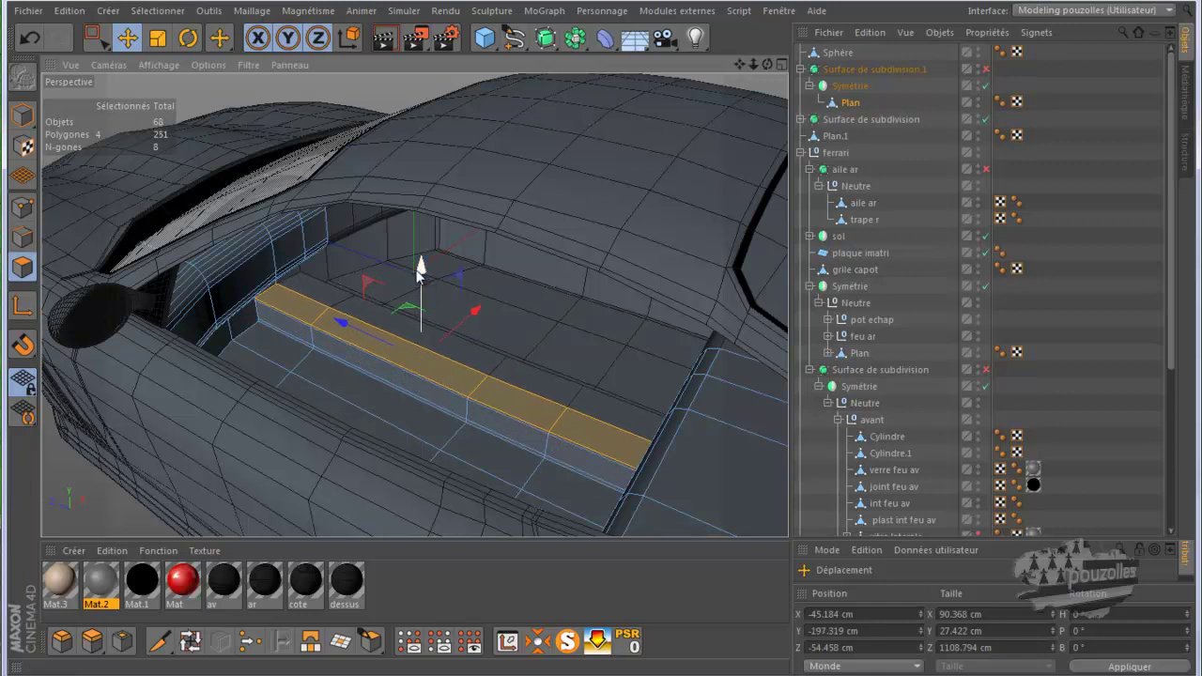
Enable Surface de subdivision.1 and inner-extrude the raised strip's top polygons with a -3 cm offset, keeping groups preserved.
left_click(121, 640)
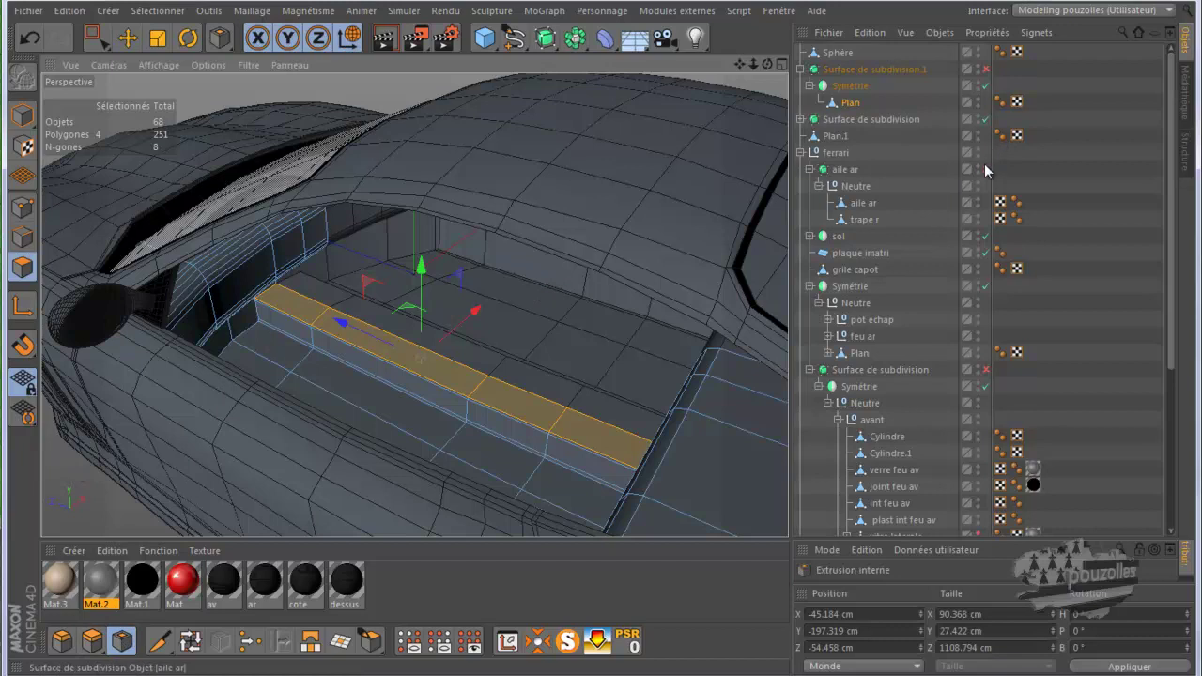
left_click(985, 70)
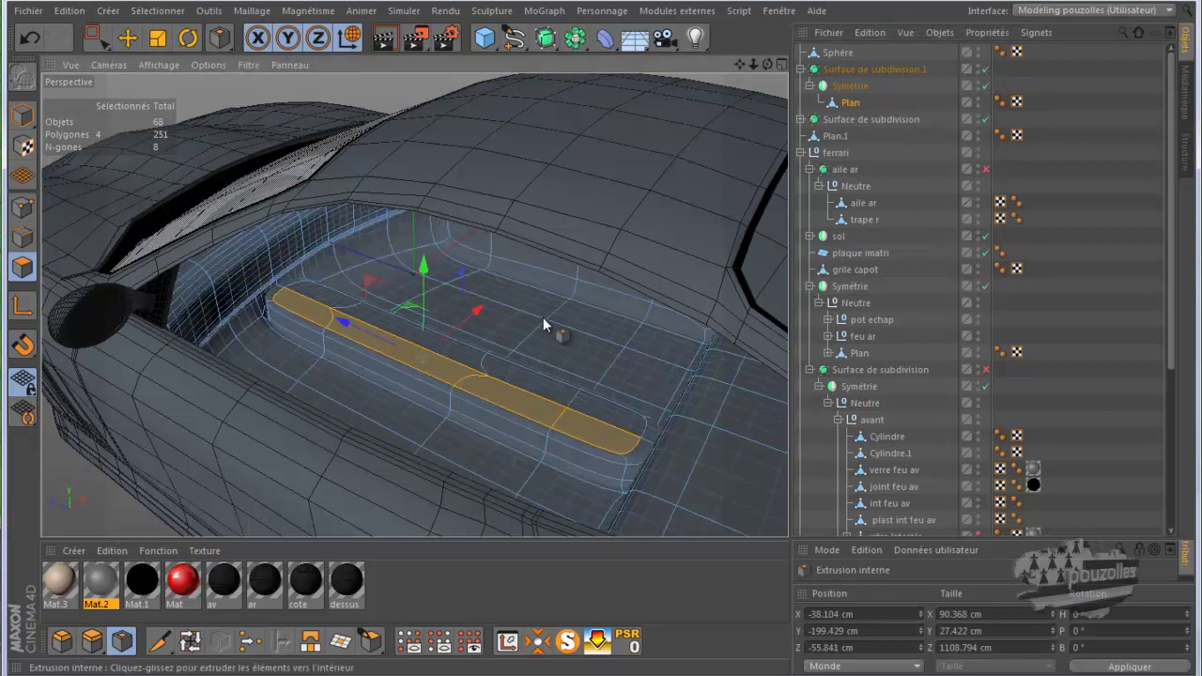
left_click_drag(542, 317, 599, 340)
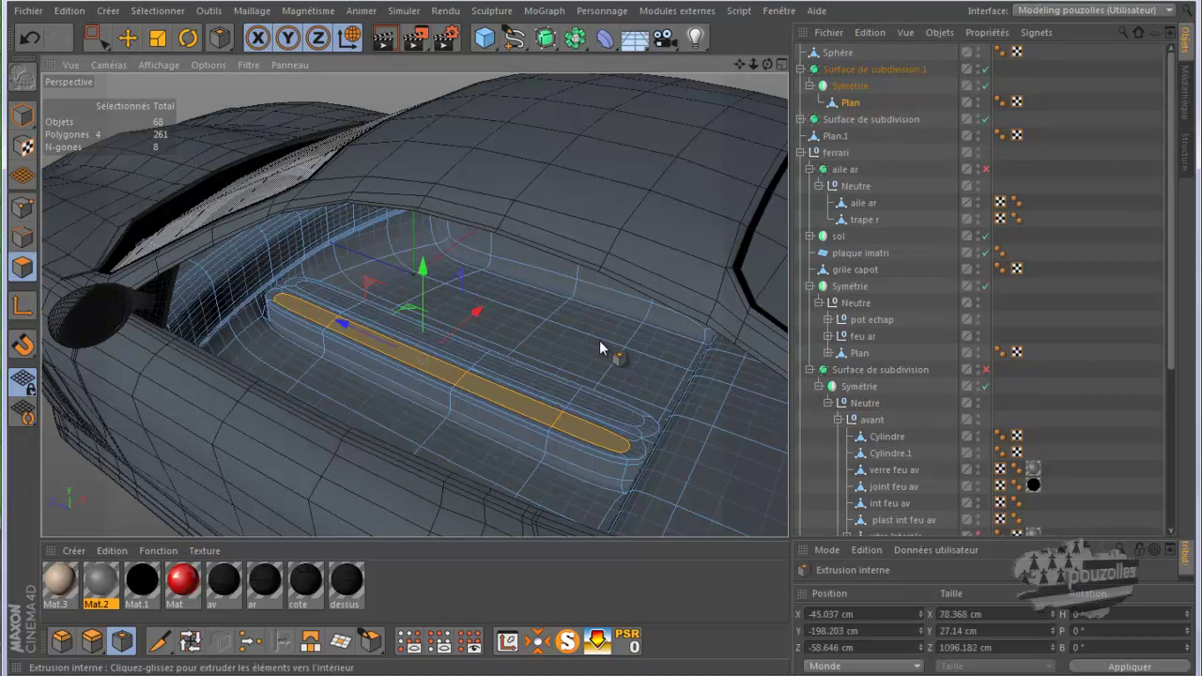
left_click_drag(599, 340, 551, 329)
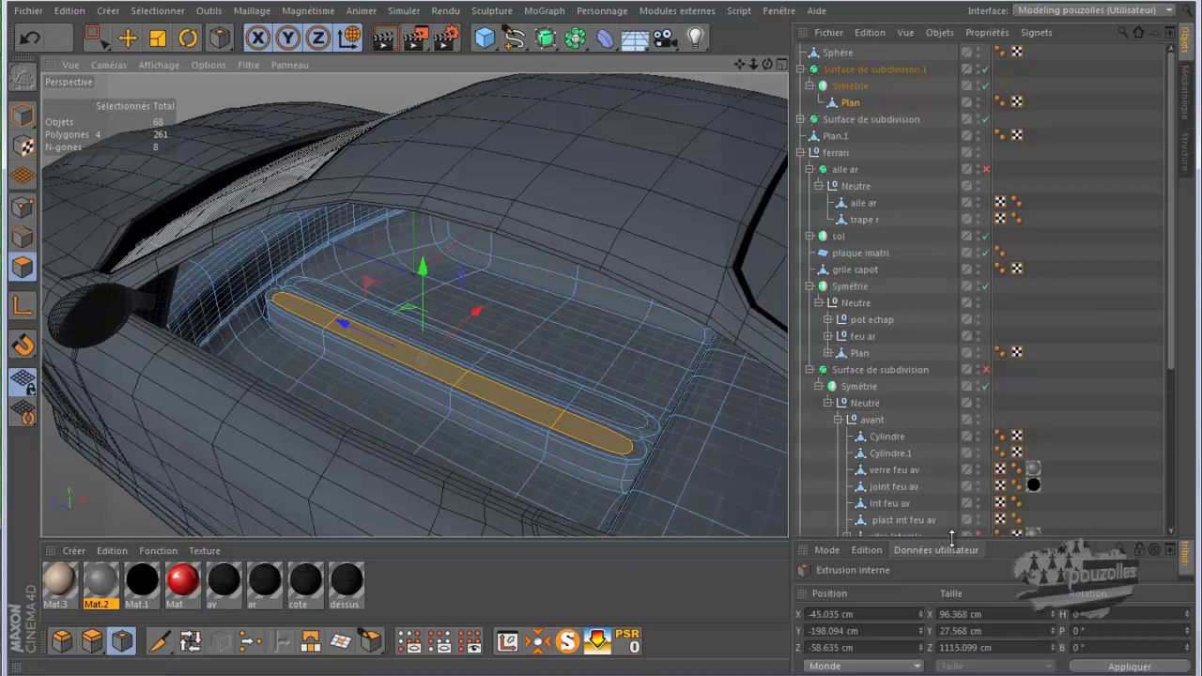
left_click_drag(956, 538, 948, 358)
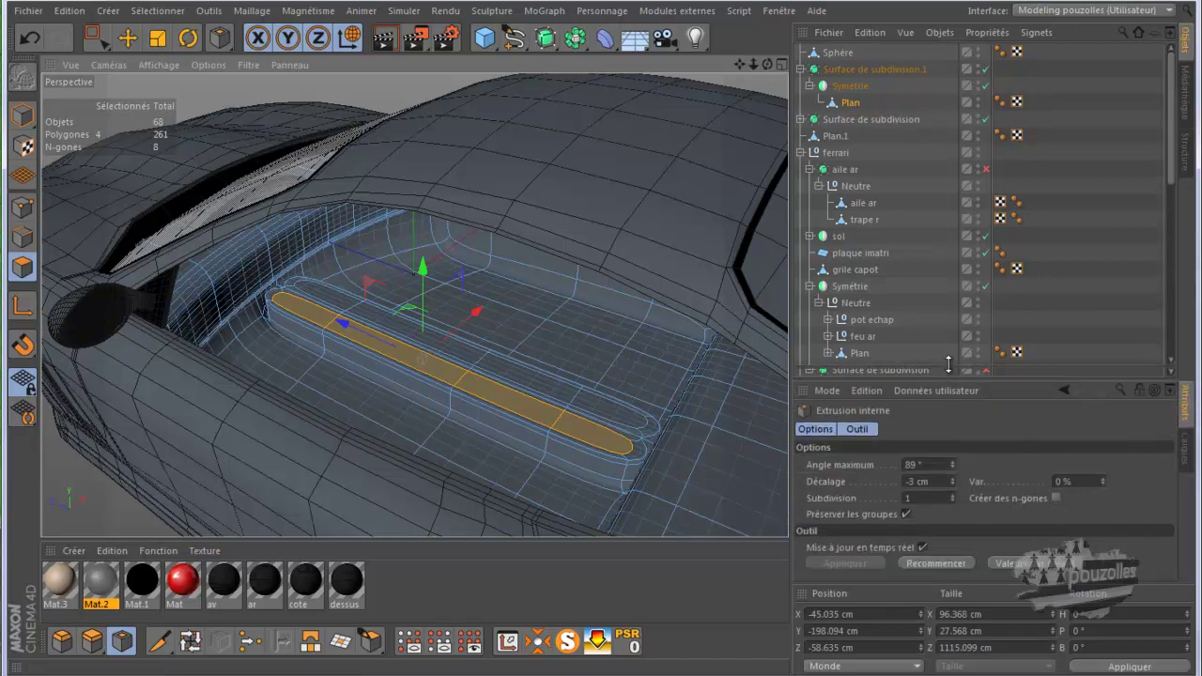
left_click(906, 489)
left_click(906, 489)
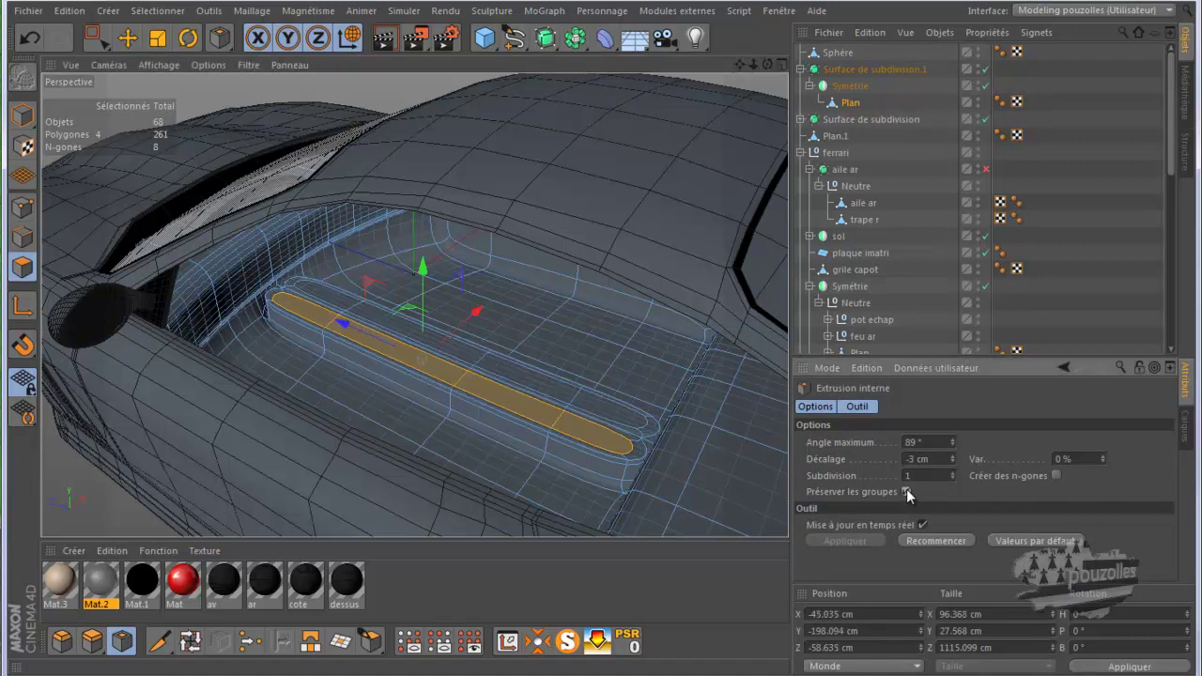
Disable Surface de subdivision.1 and select the raised strip's points along the symmetry seam from front to rear, including hidden ones.
left_click(99, 40)
left_click(148, 61)
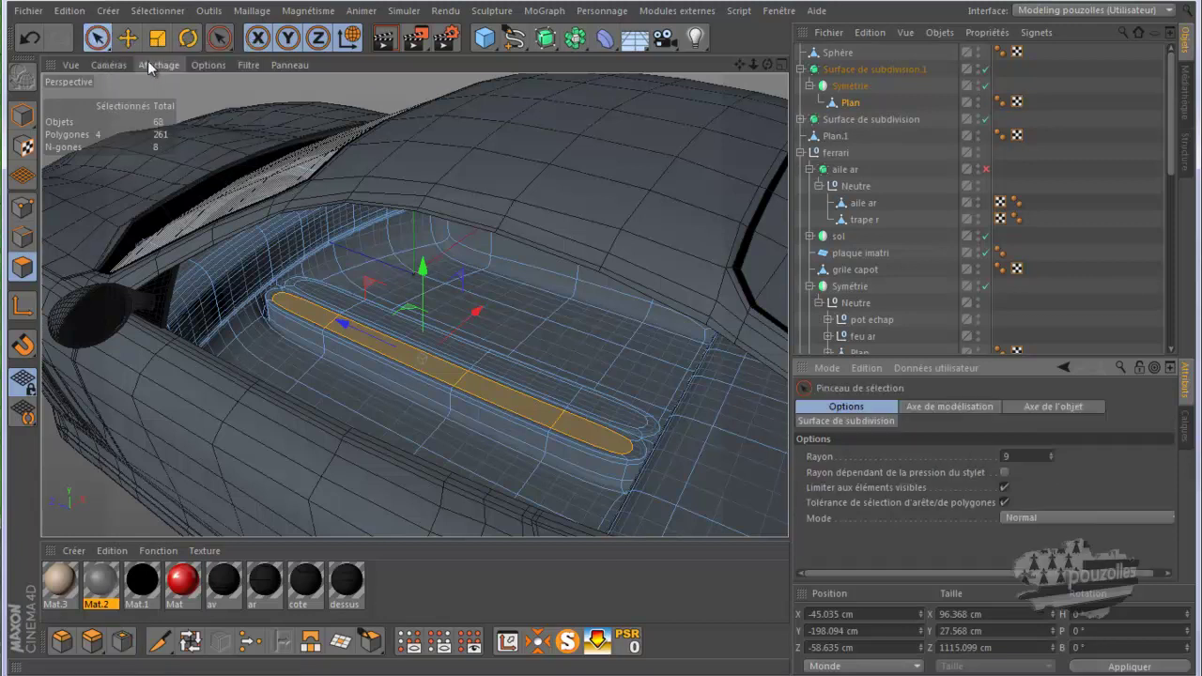
left_click(23, 207)
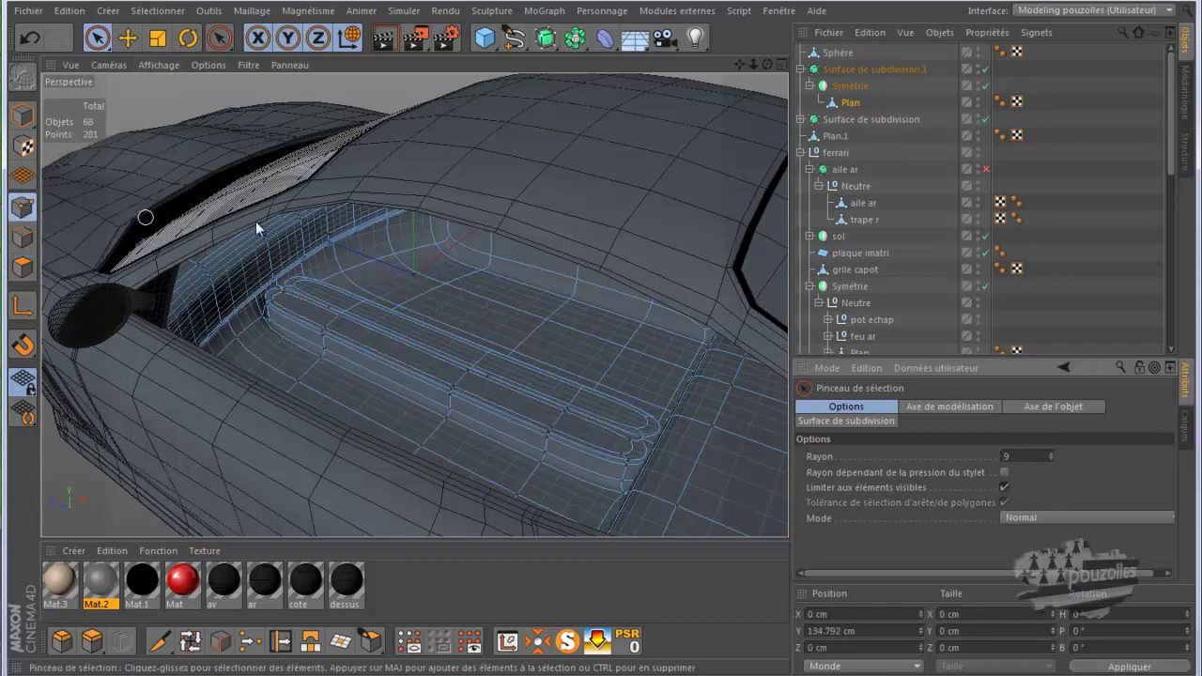
left_click(984, 70)
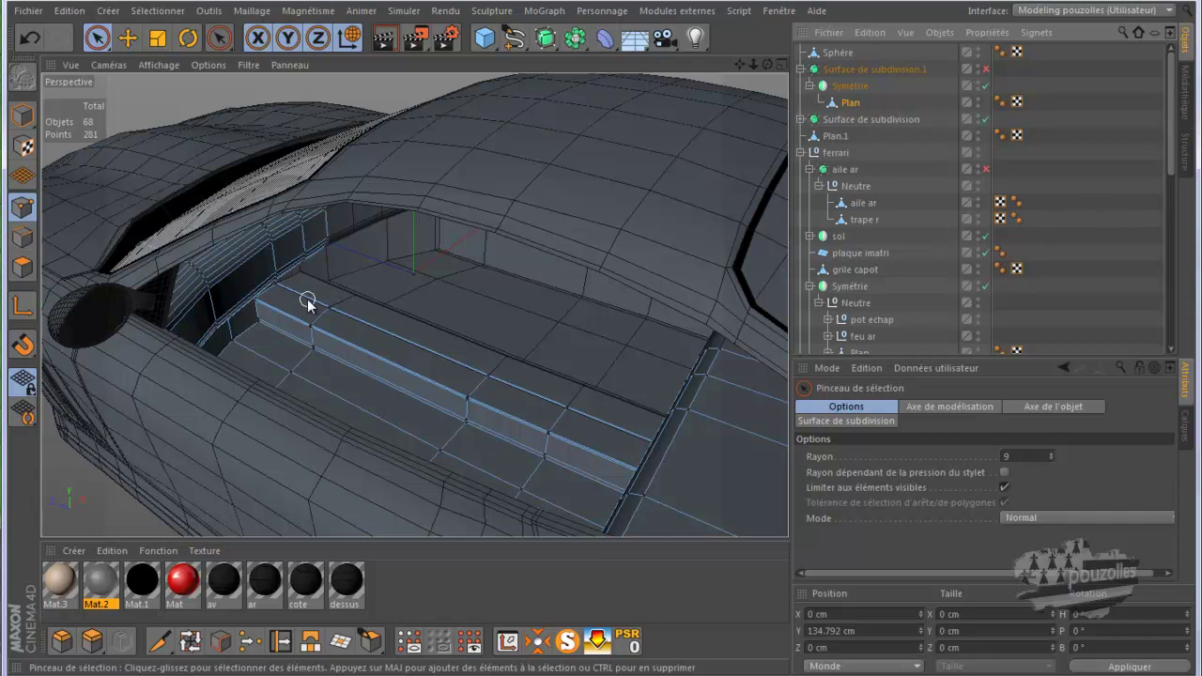
scroll(310, 300, "up", 5)
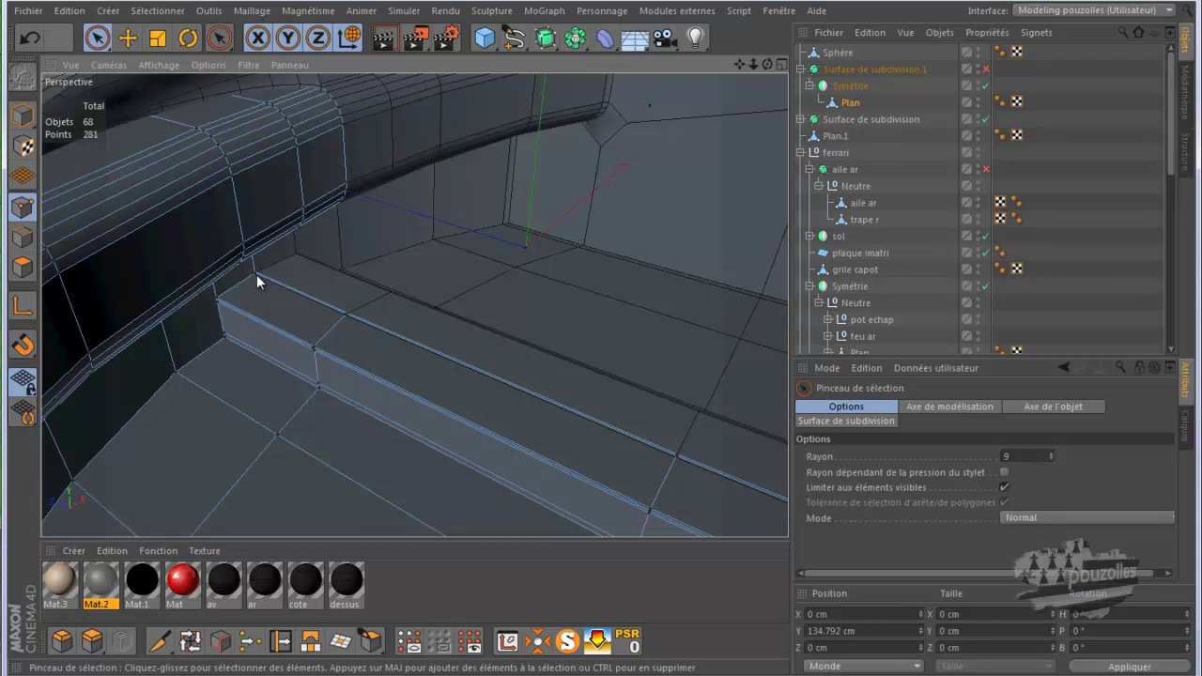
left_click(1003, 488)
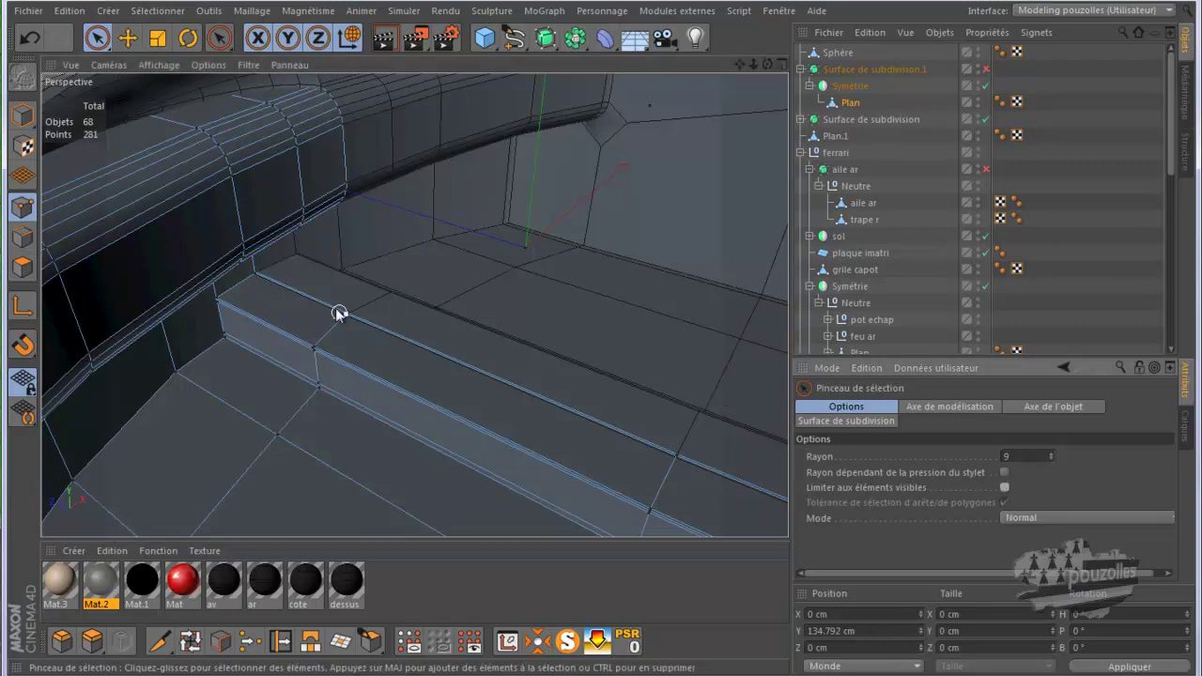
left_click(259, 276)
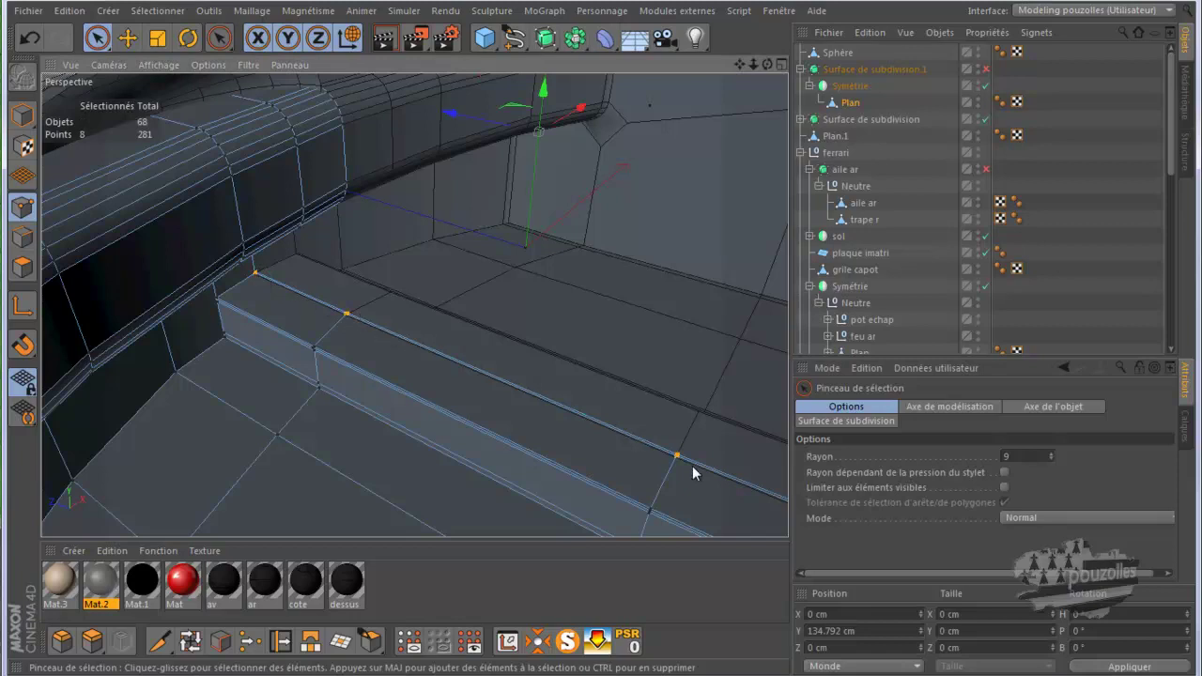
left_click_drag(739, 64, 600, 338)
left_click_drag(767, 64, 609, 346)
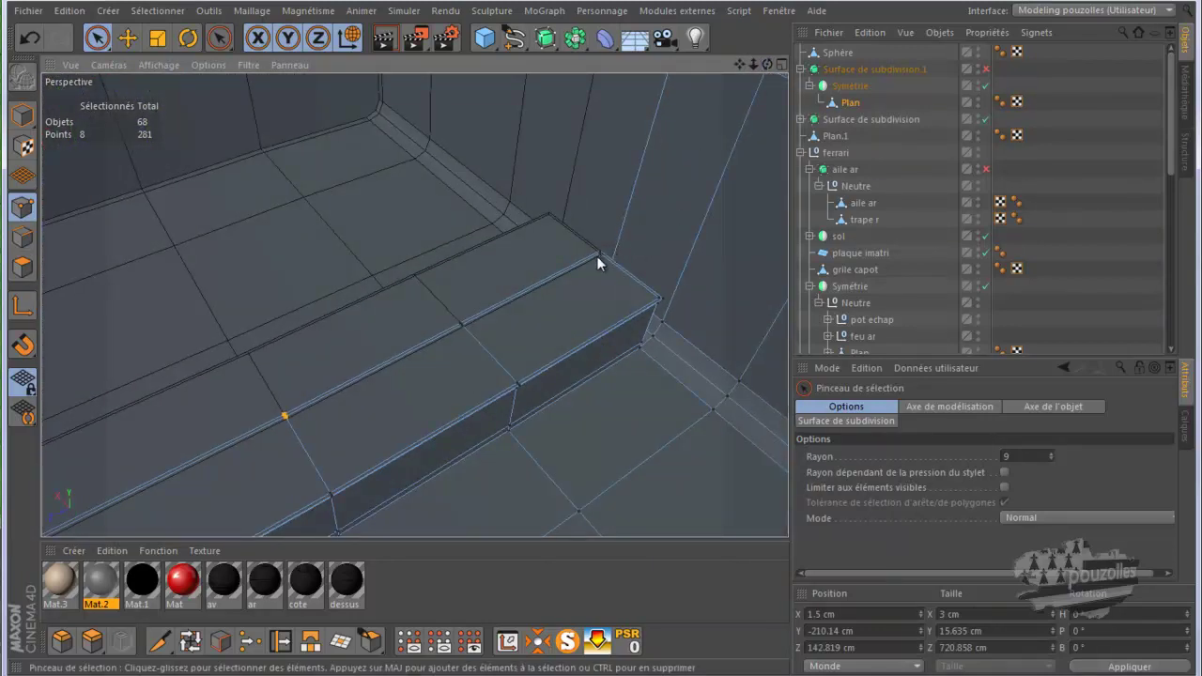
left_click(456, 327)
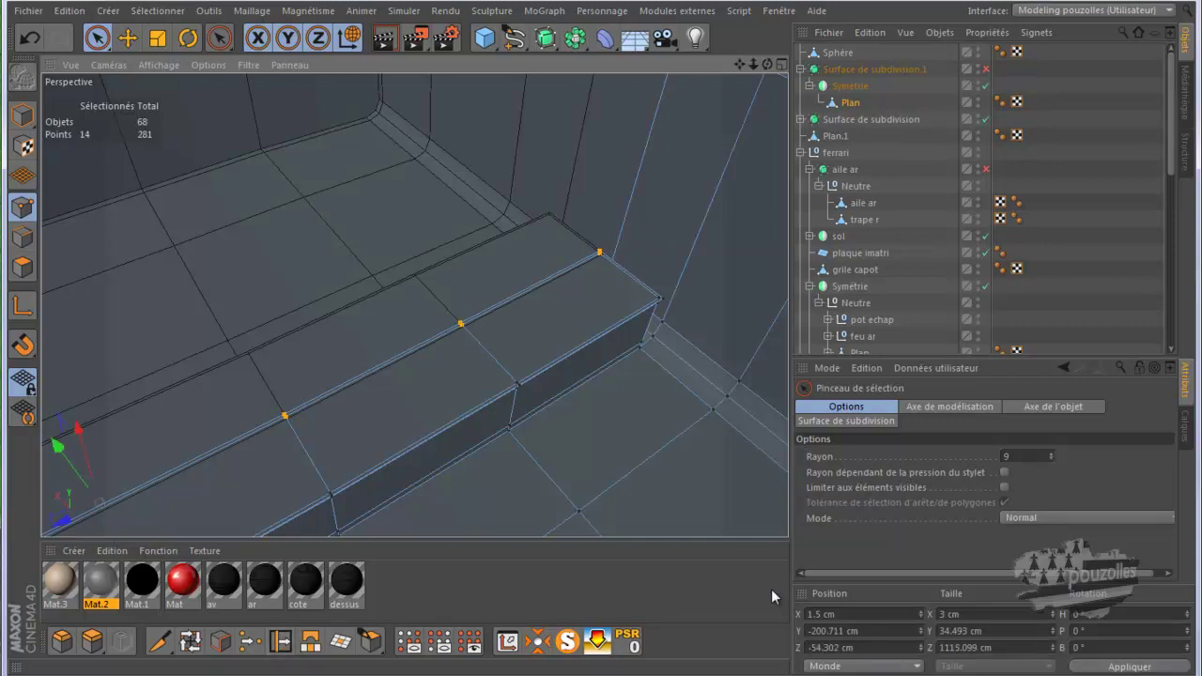
Set both the X size and the X position of the selected seam points to 0 cm.
left_click(964, 614)
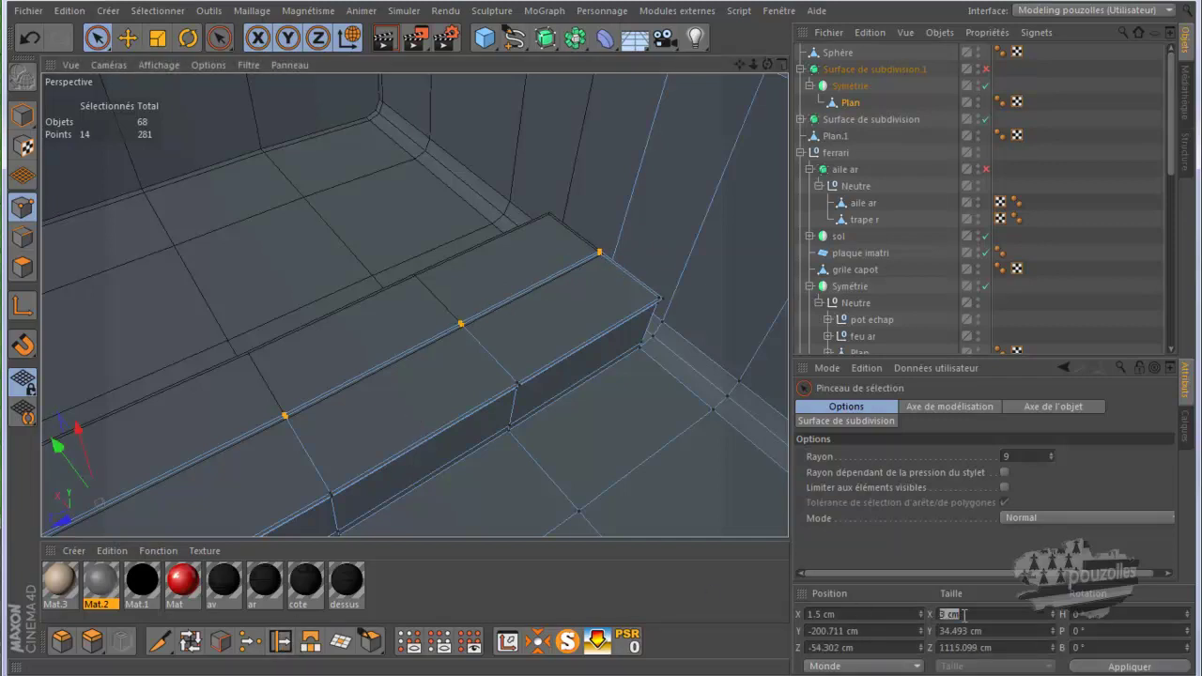
double_click(845, 617)
type("0")
left_click(1111, 666)
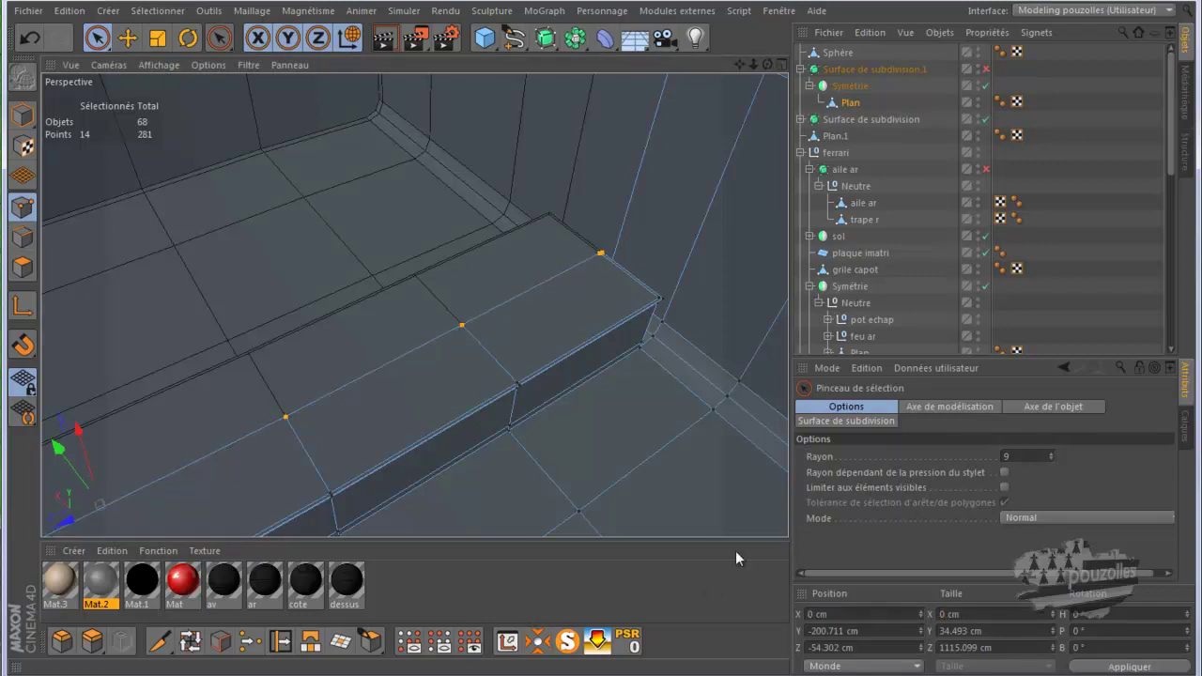
Check the coordinates of the two close seam points at the raised strip's rear end, one at a time.
scroll(639, 271, "down", 5)
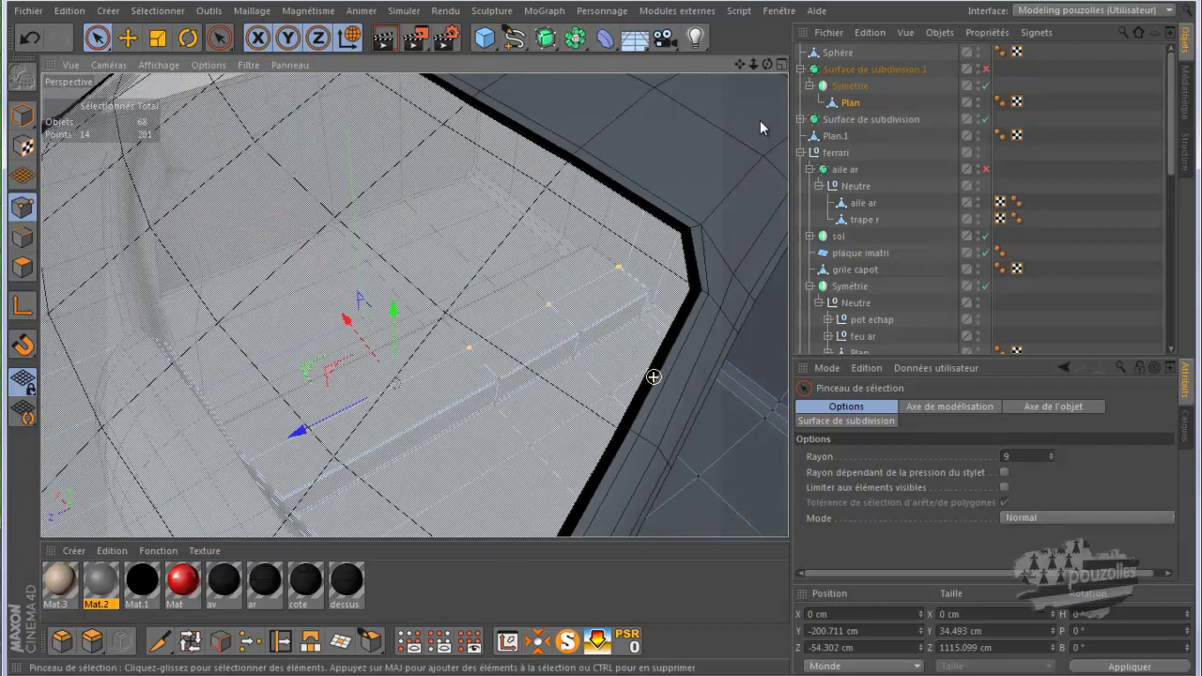
scroll(587, 333, "up", 5)
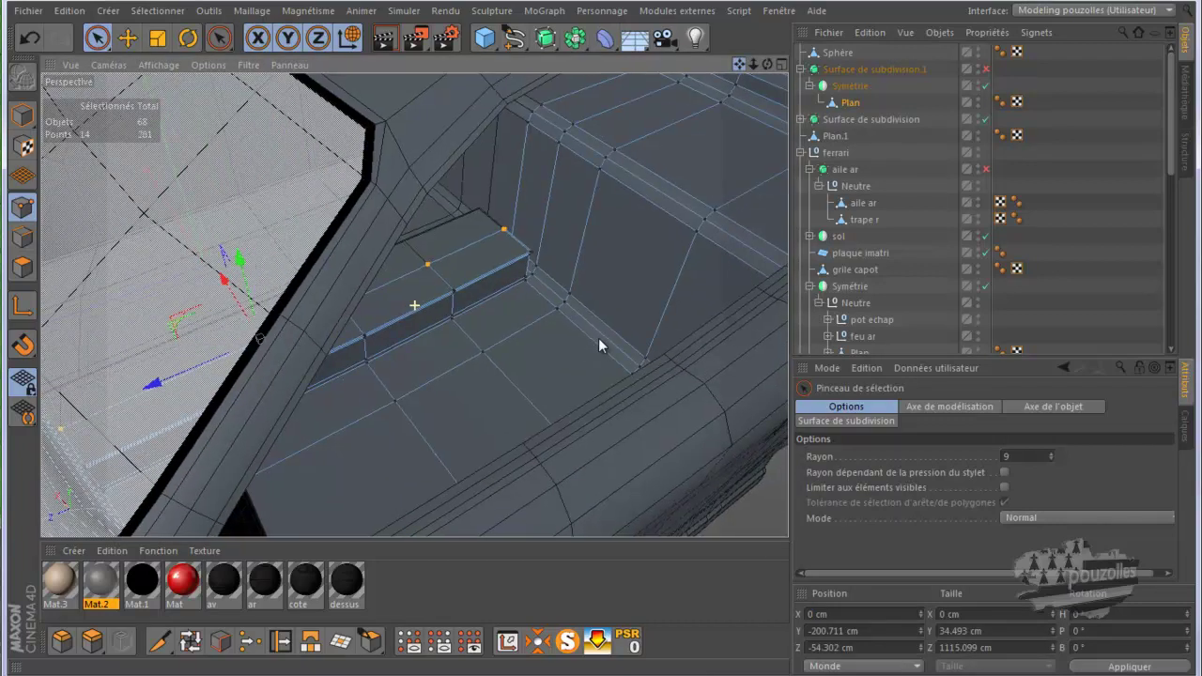
left_click_drag(768, 65, 601, 338)
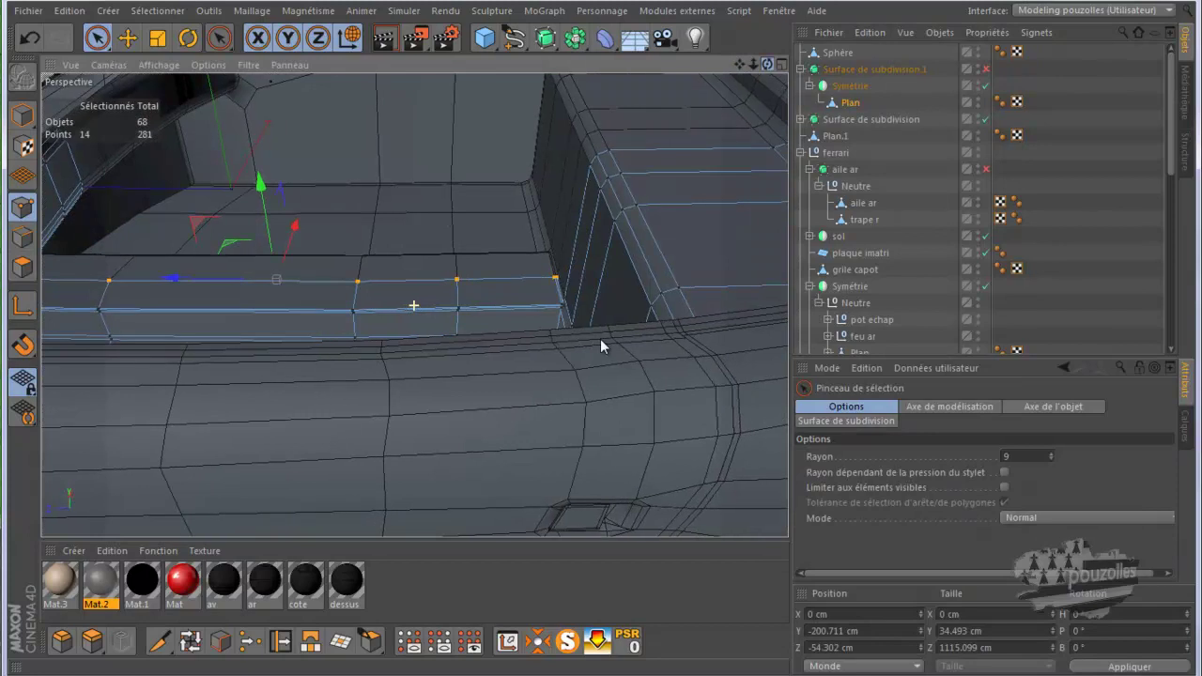
scroll(559, 294, "up", 6)
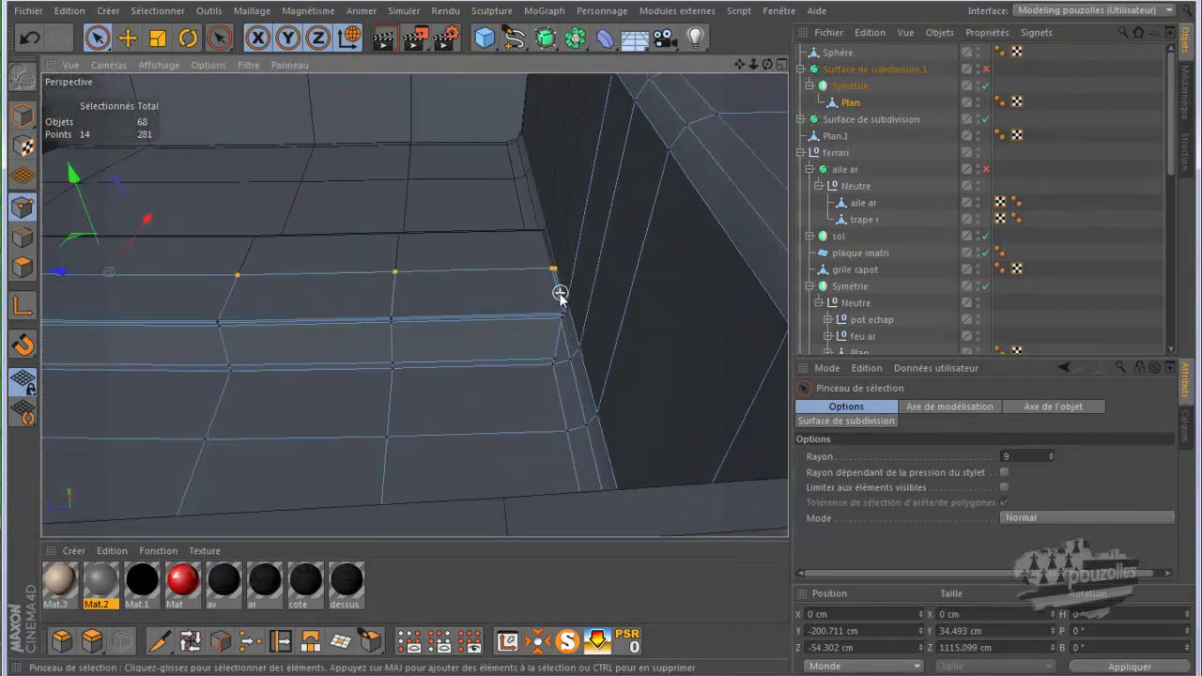
scroll(555, 269, "up", 4)
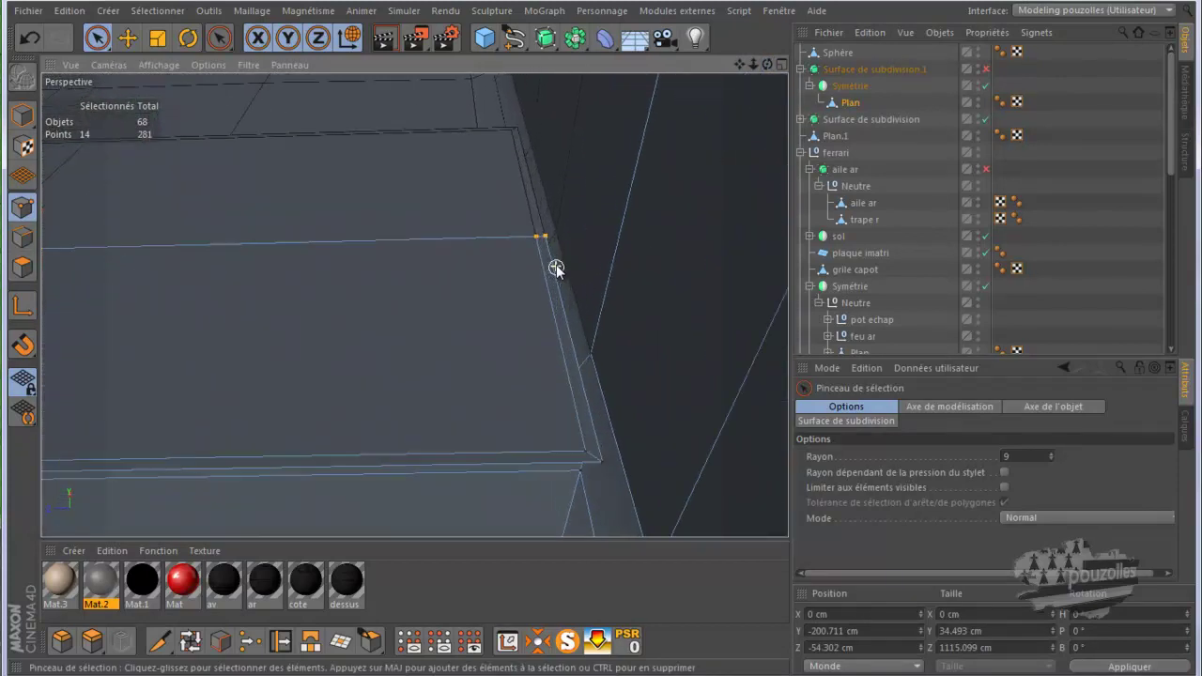
left_click(545, 236)
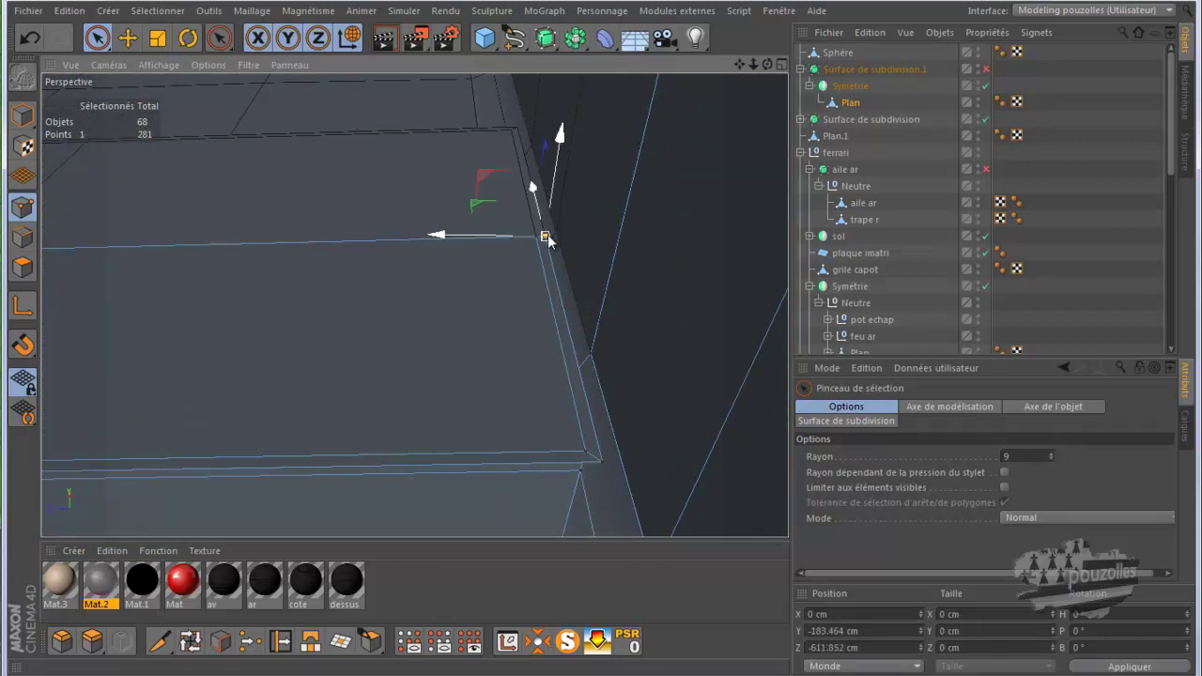
left_click(534, 243)
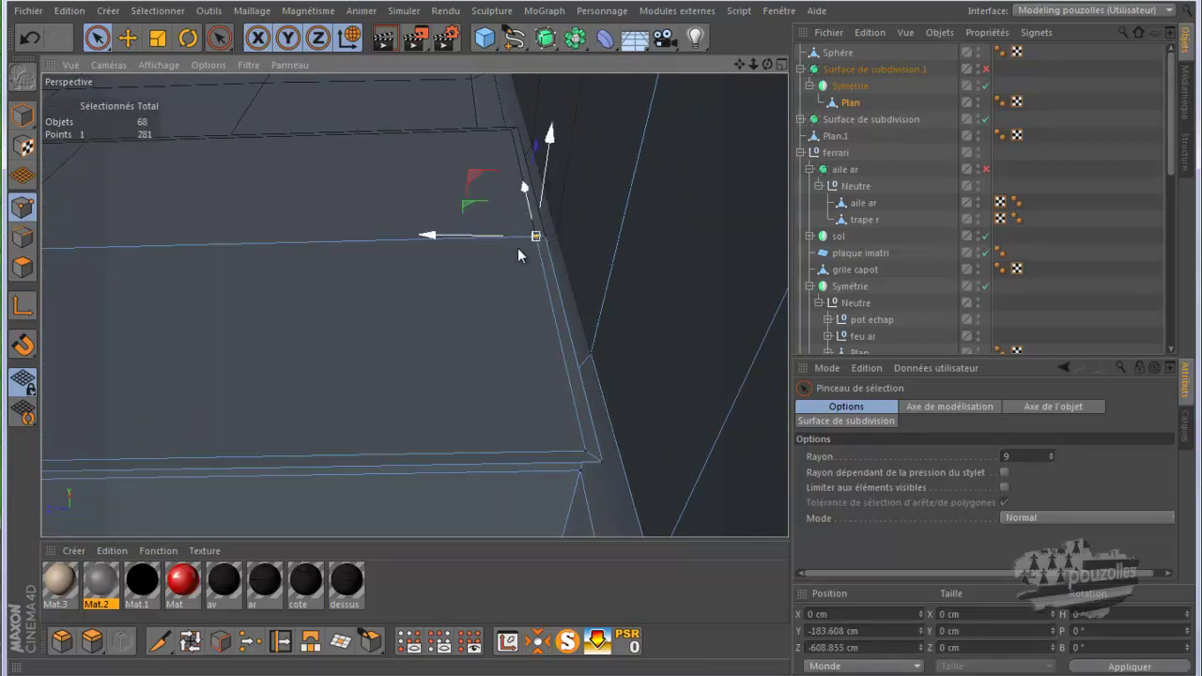
Enable Surface de subdivision.1 and cut edge loops across the raised strip close to its front and rear ends with the Knife.
scroll(530, 252, "down", 3)
scroll(654, 266, "down", 5)
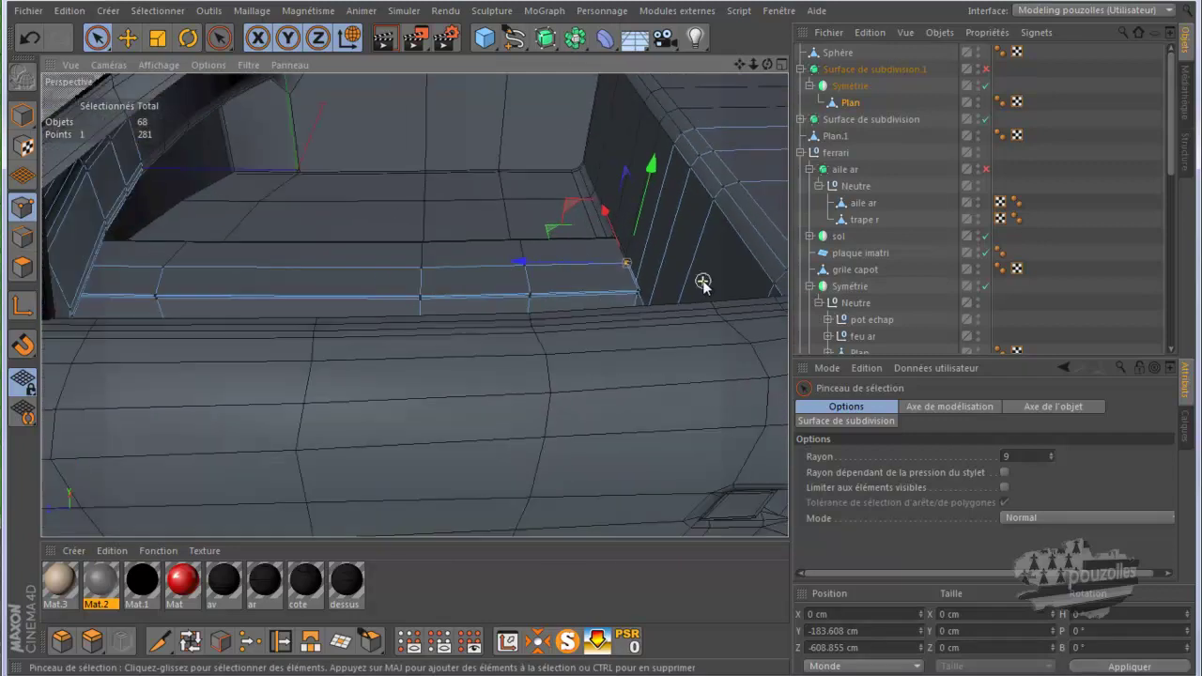
scroll(702, 281, "down", 4)
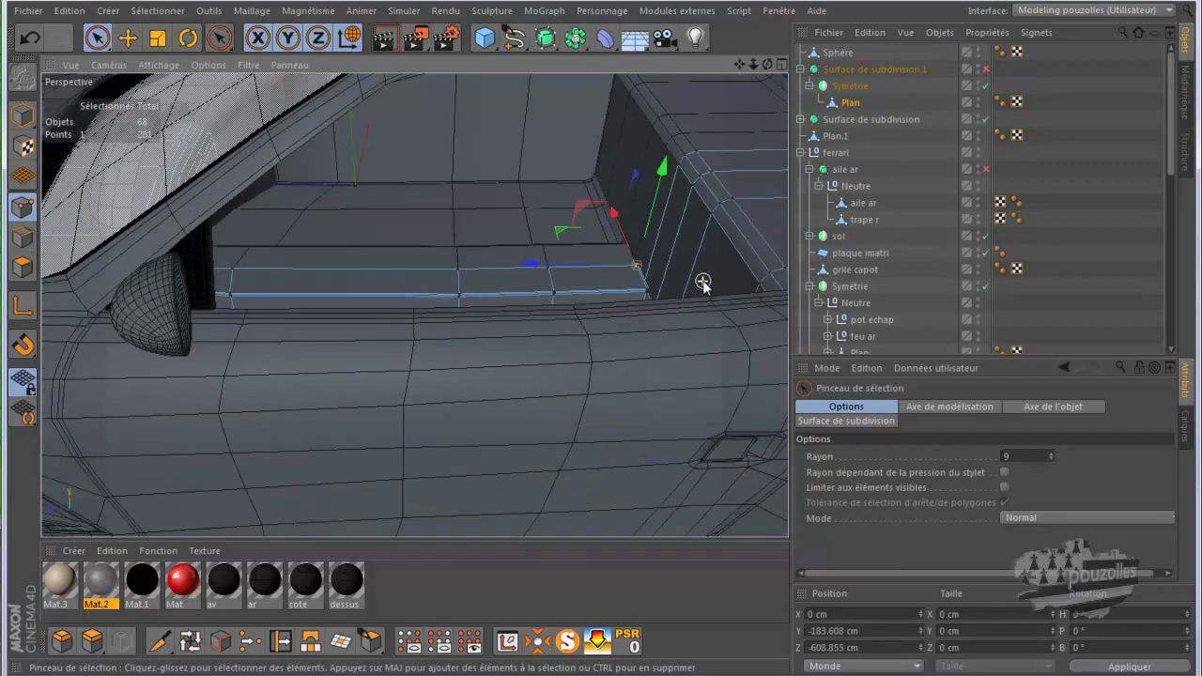
left_click(985, 69)
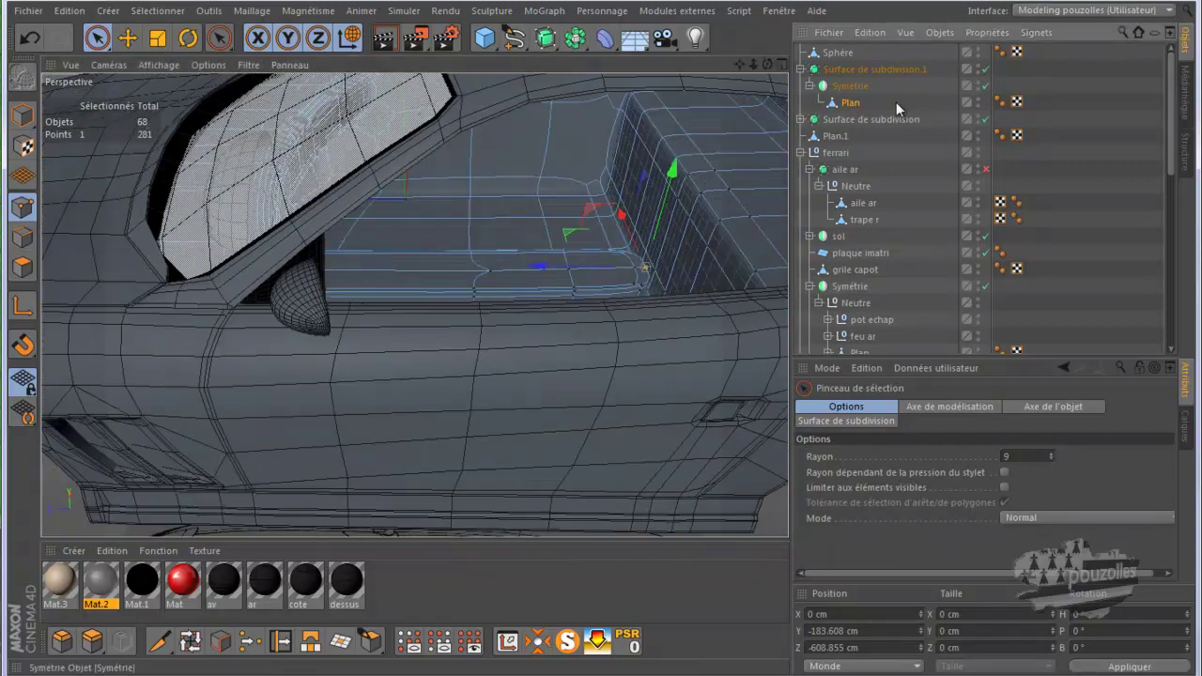
left_click_drag(596, 339, 600, 336, "alt")
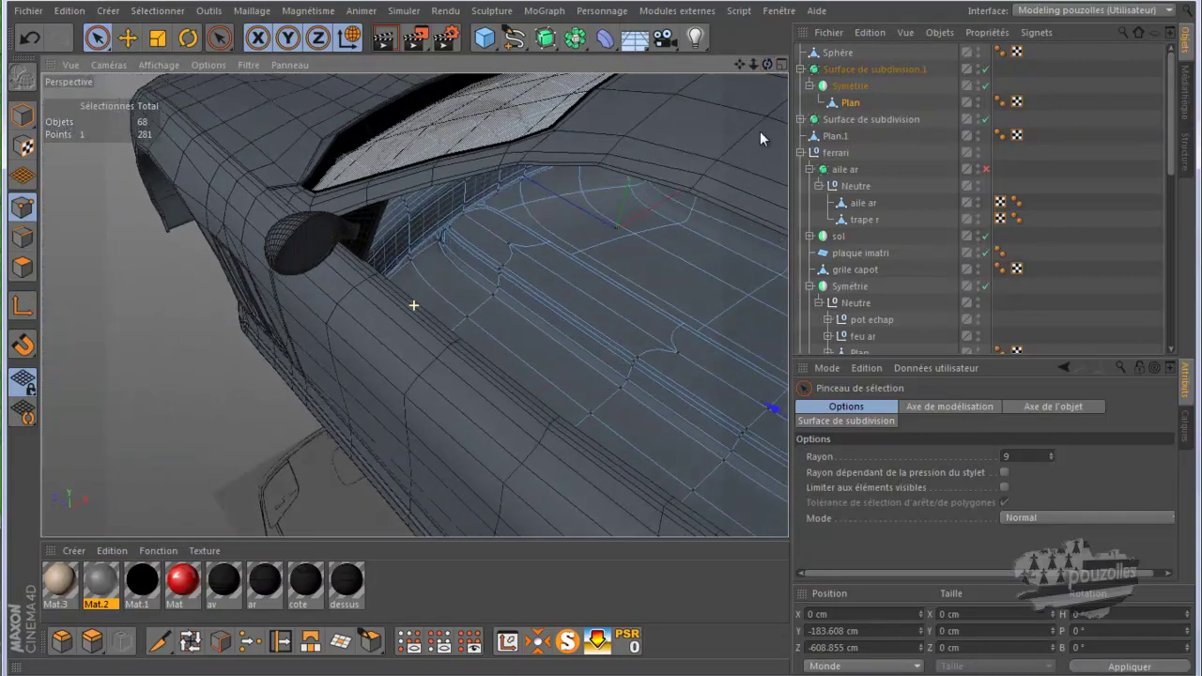
key("k")
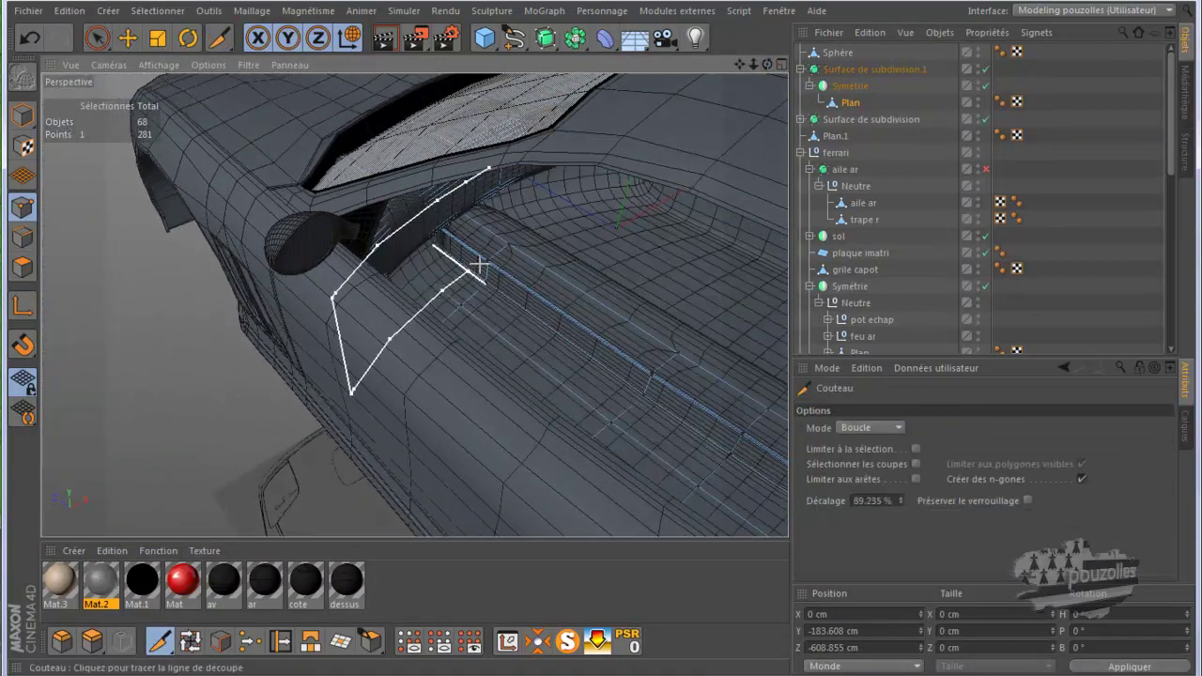
left_click_drag(479, 266, 447, 269, "alt")
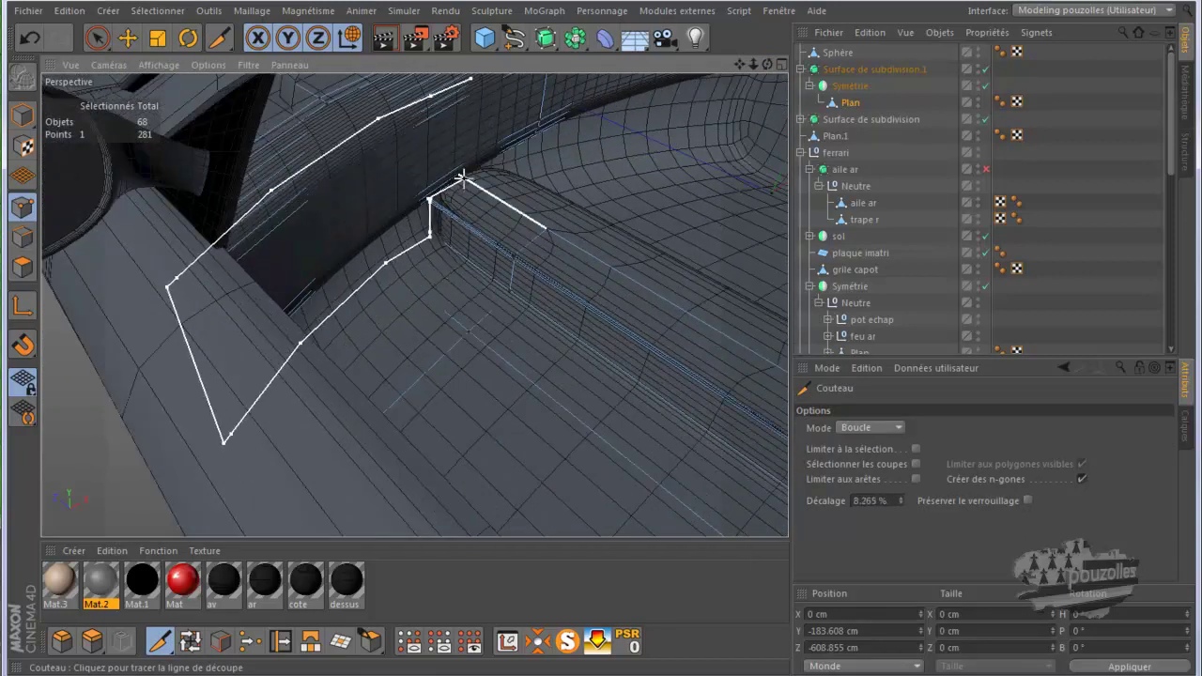
left_click_drag(483, 196, 511, 240, "alt")
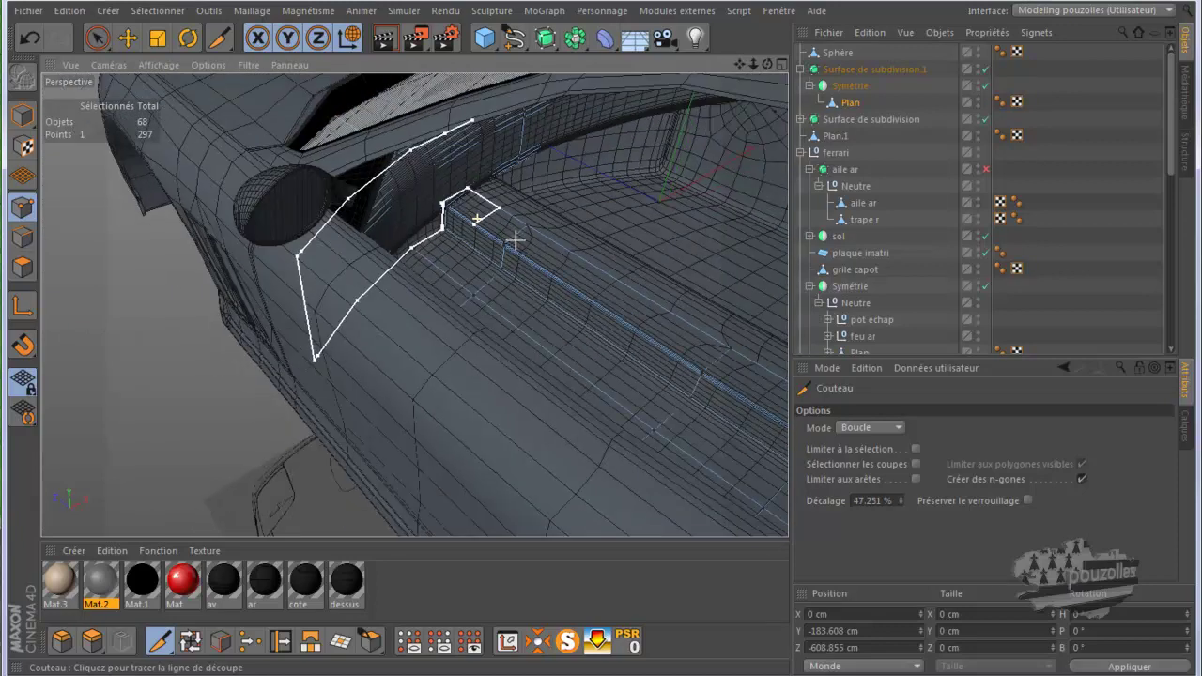
left_click_drag(738, 66, 599, 340)
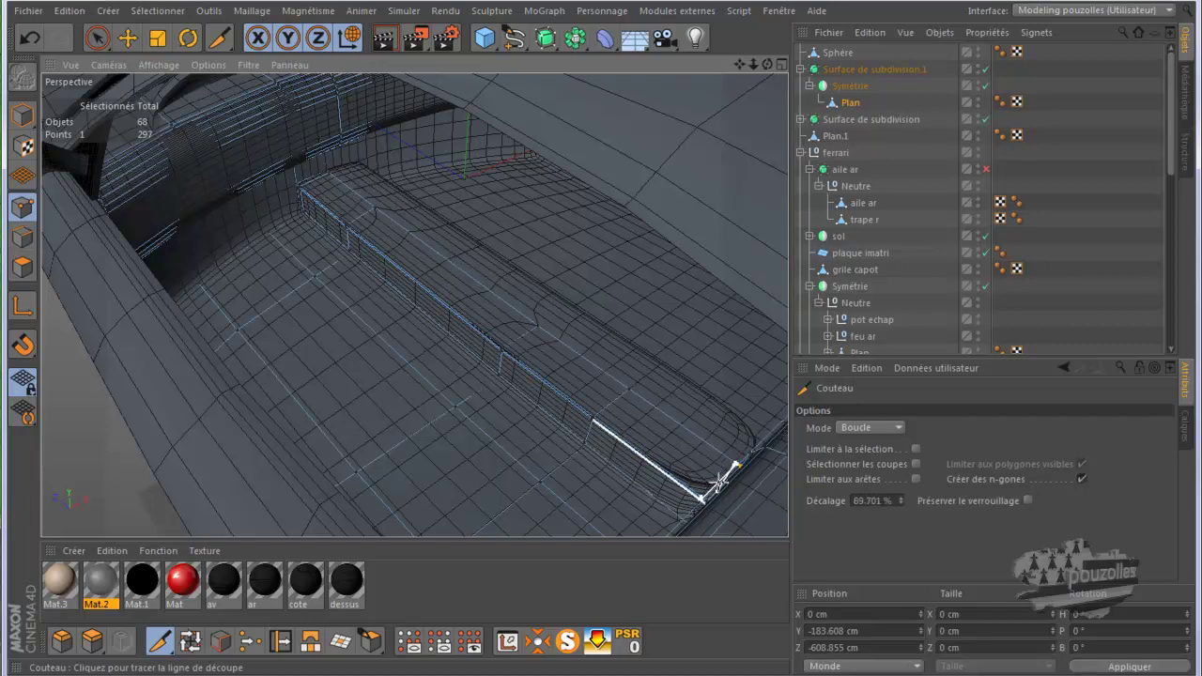
left_click(735, 462)
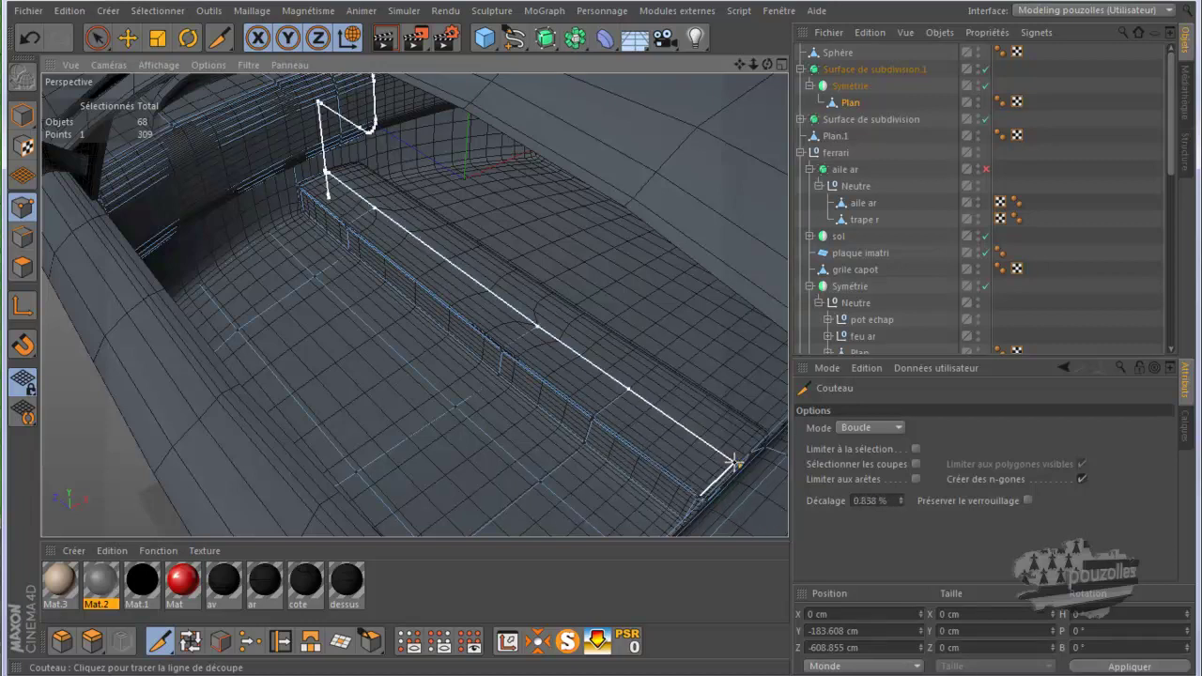
Check the coordinates of the seam points on top of the raised strip near its front, middle and rear.
left_click(97, 37)
left_click(376, 208)
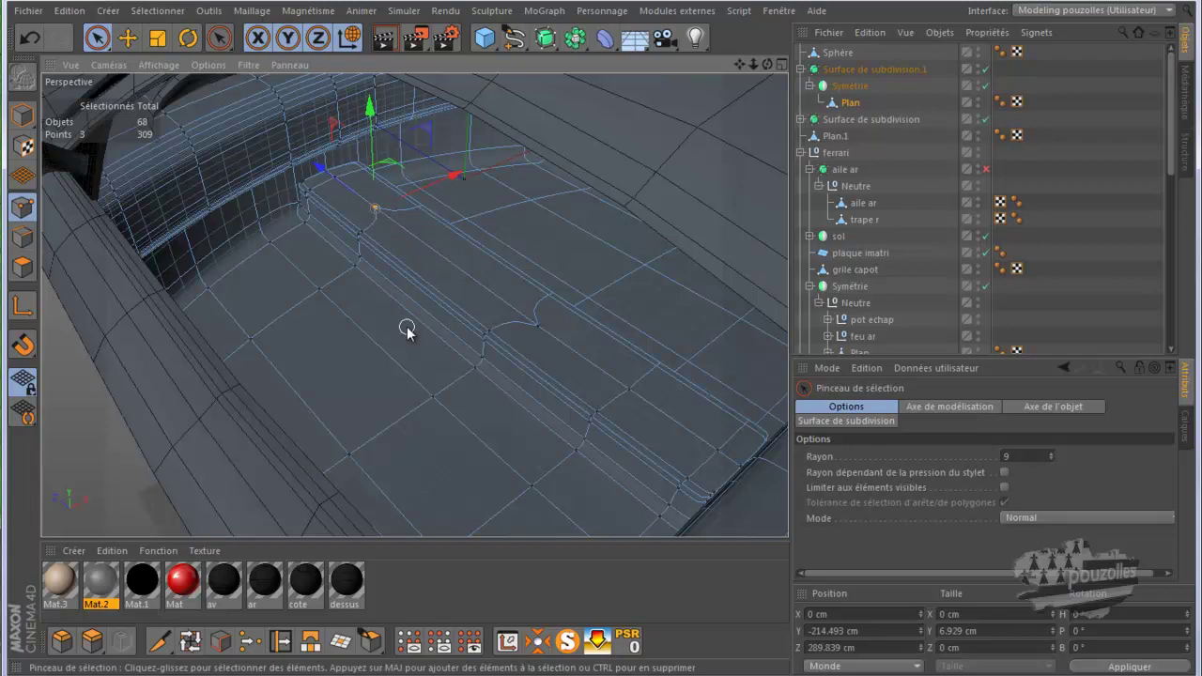
left_click(627, 393)
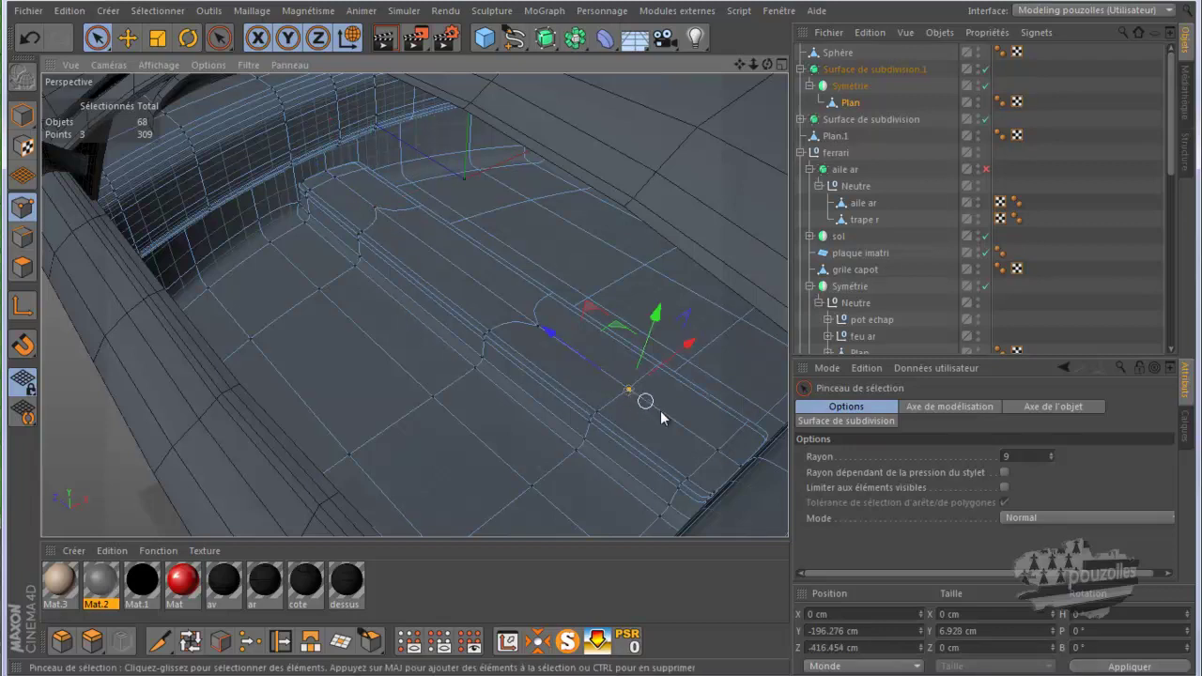
left_click(718, 451)
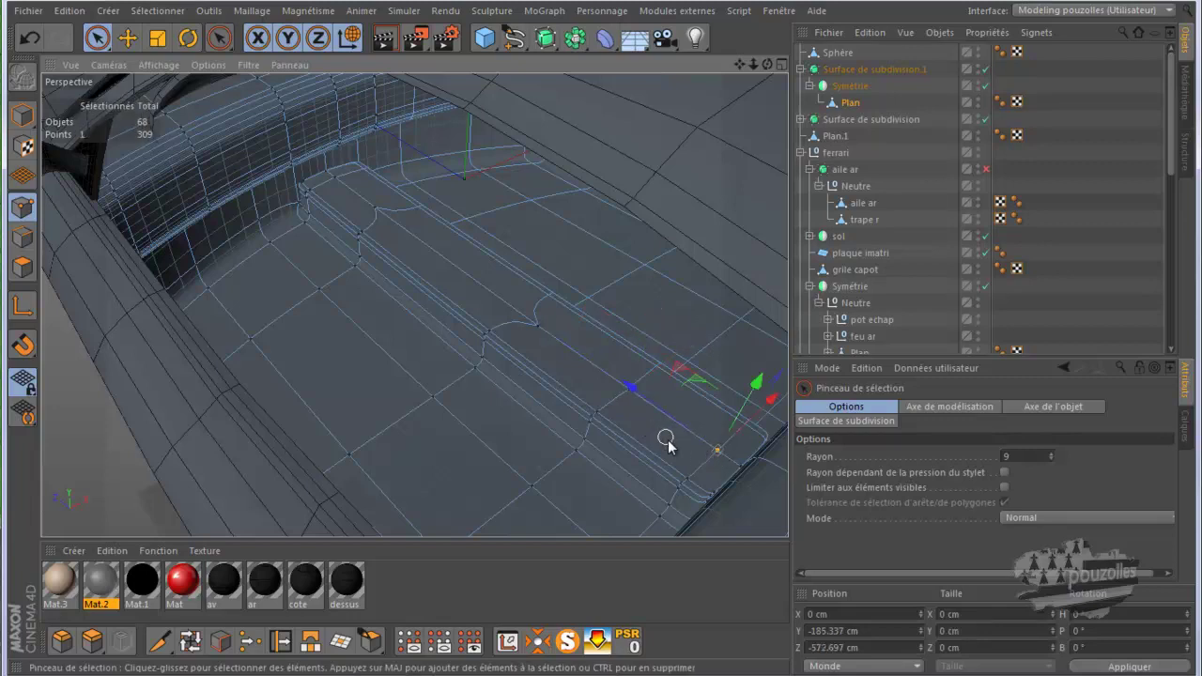
Add the seam points at the raised strip's rear tip to the selection and examine them from close up.
scroll(759, 477, "up", 3)
left_click_drag(766, 64, 605, 340)
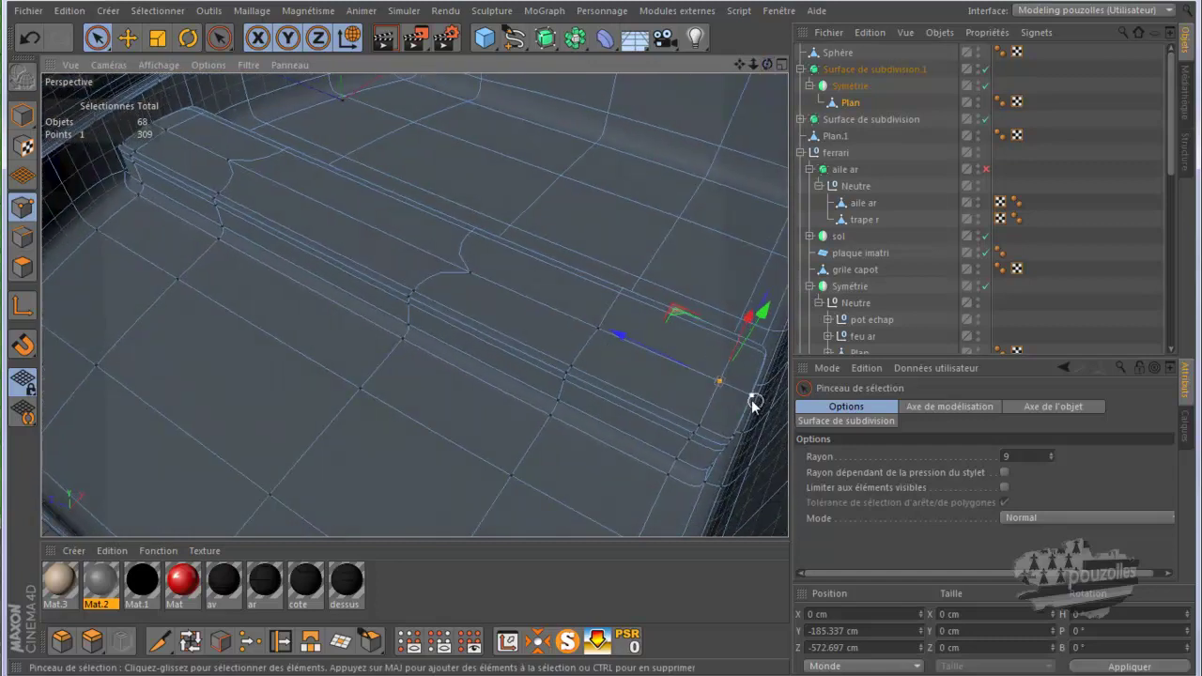
left_click(750, 398, "shift")
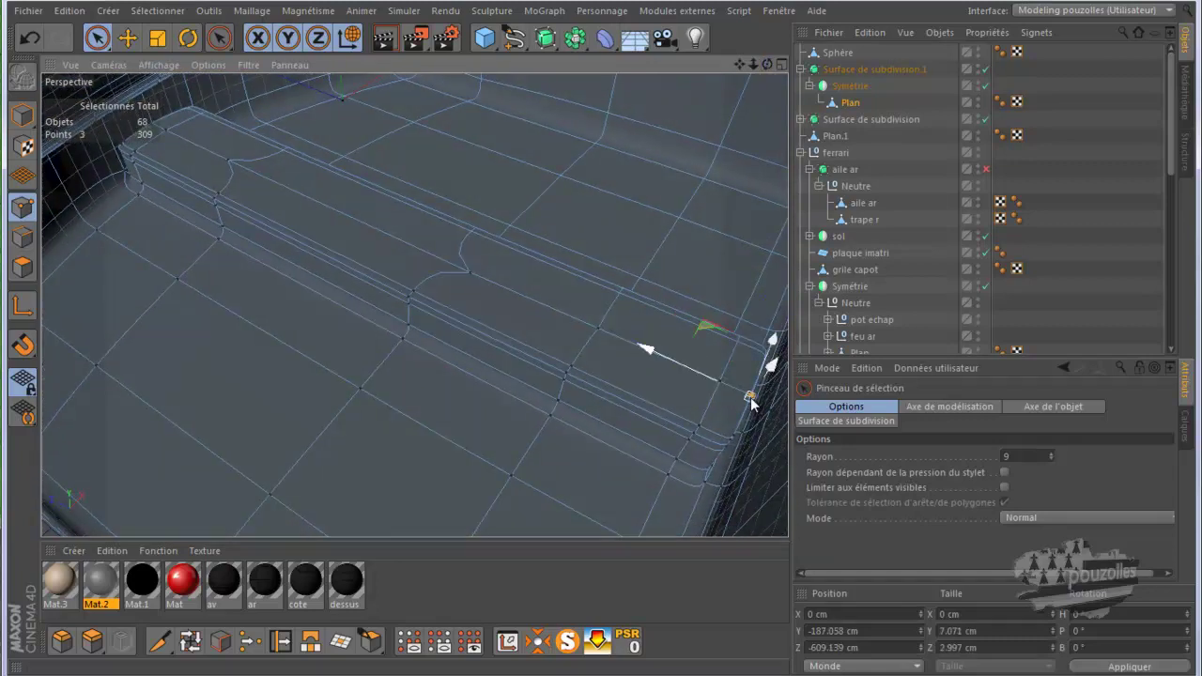
scroll(753, 406, "up", 4)
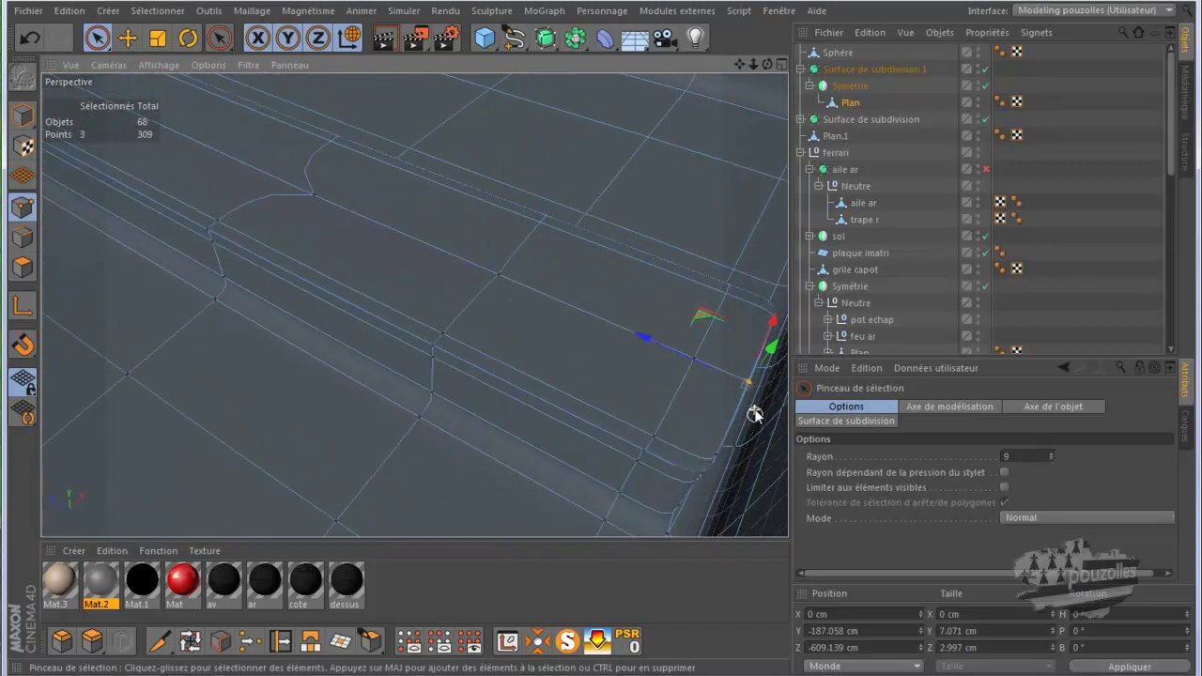
scroll(754, 407, "up", 5)
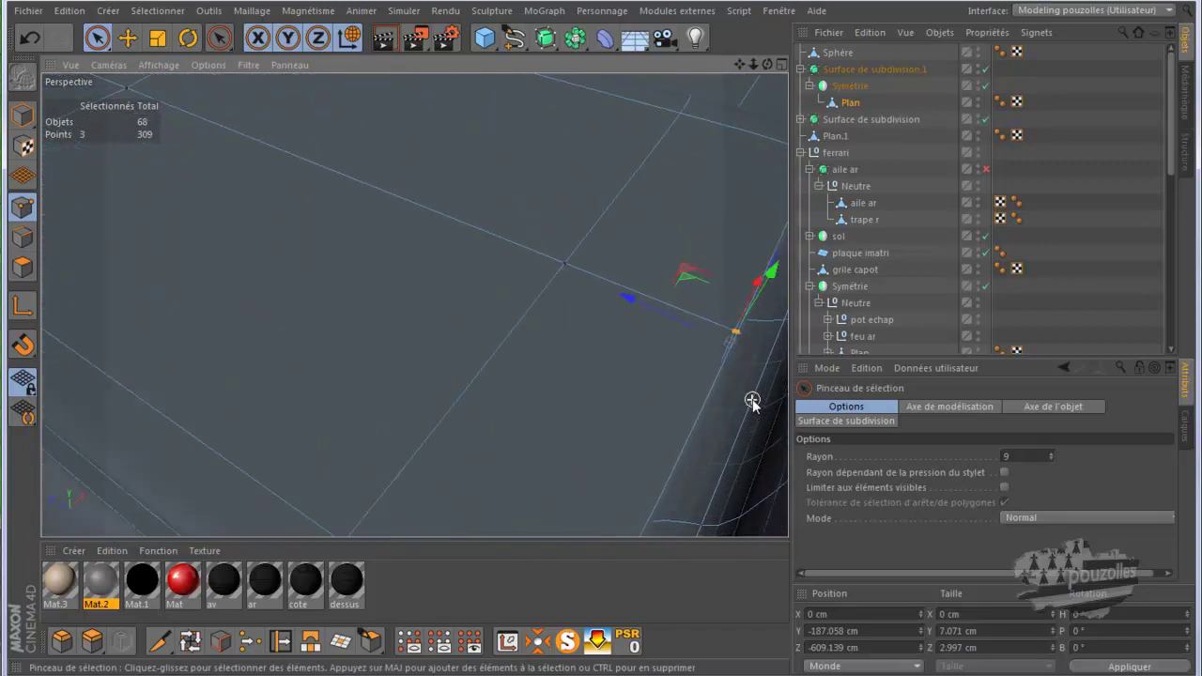
scroll(737, 371, "up", 3)
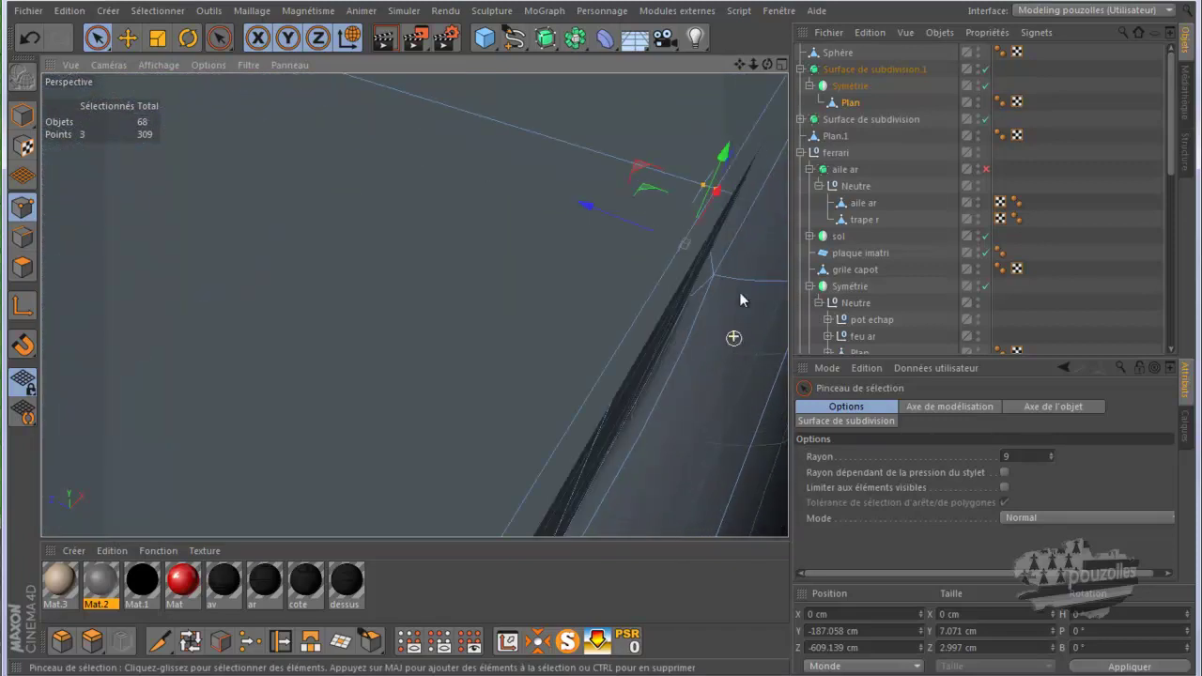
left_click_drag(767, 66, 603, 343)
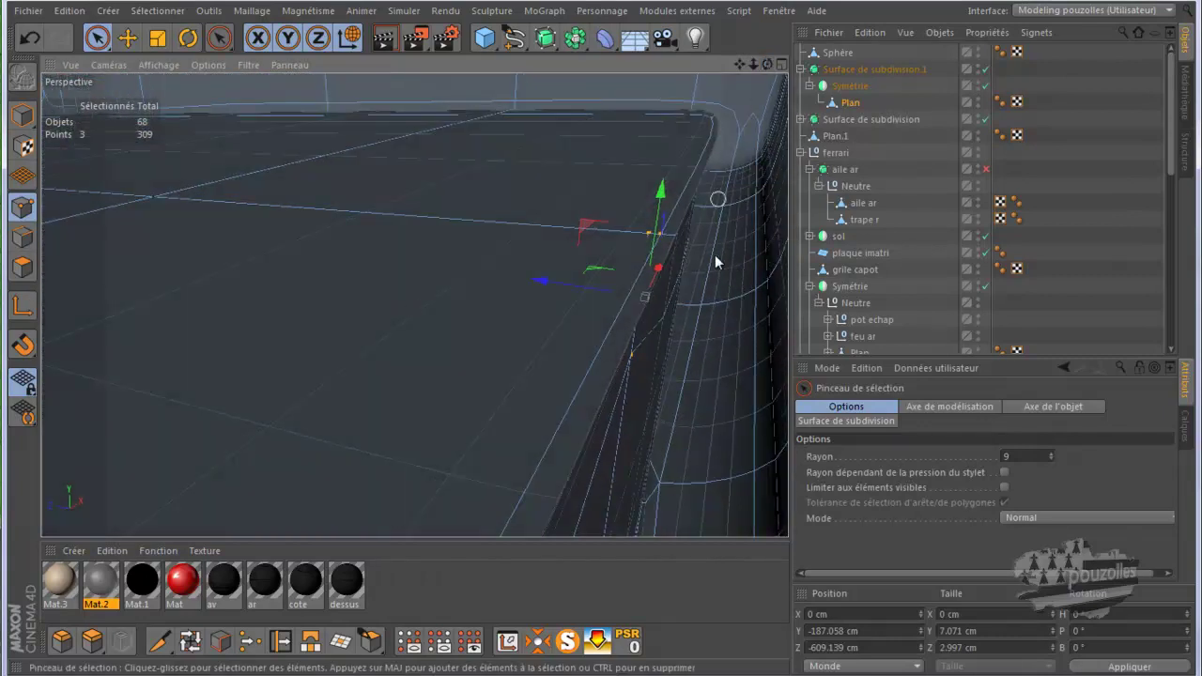
Weld the two coincident seam points on top of the raised strip, one row in front of its rear cut.
left_click_drag(713, 254, 742, 313)
left_click(615, 267)
left_click(616, 270)
left_click(290, 236)
left_click(250, 641)
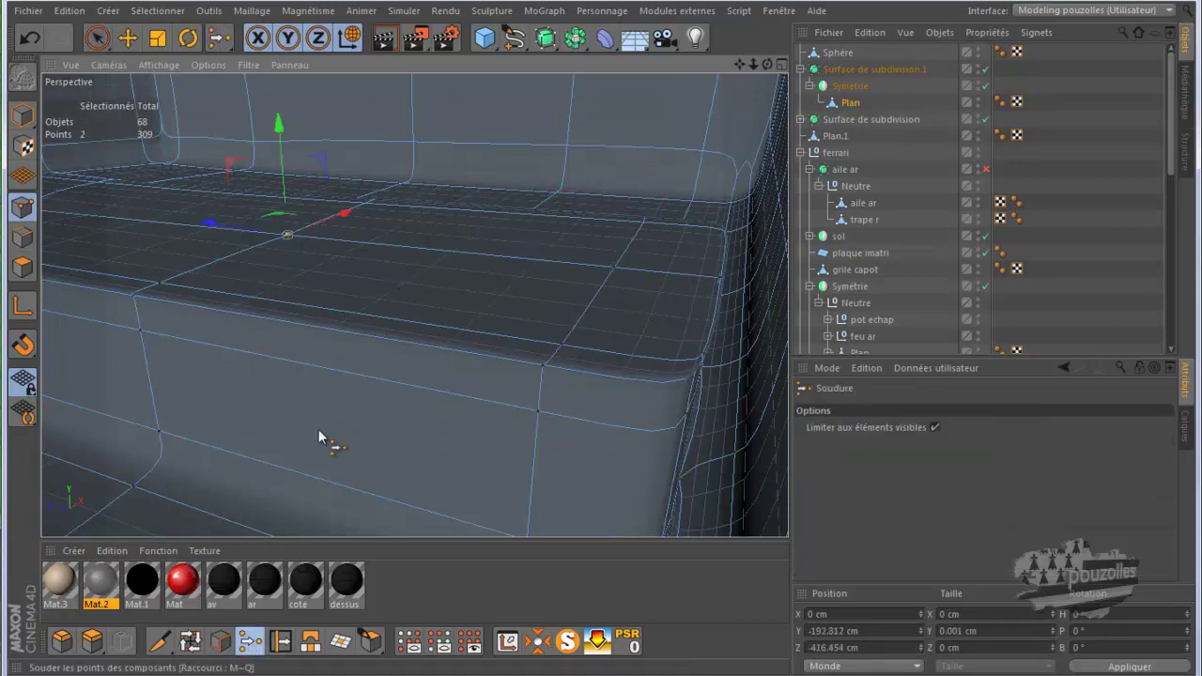
left_click(294, 235)
Select the two mesh points poking out through the body's rear side and move them inward to about X -486 cm.
right_click_drag(341, 237, 646, 180, "alt")
left_click_drag(592, 350, 670, 302, "alt")
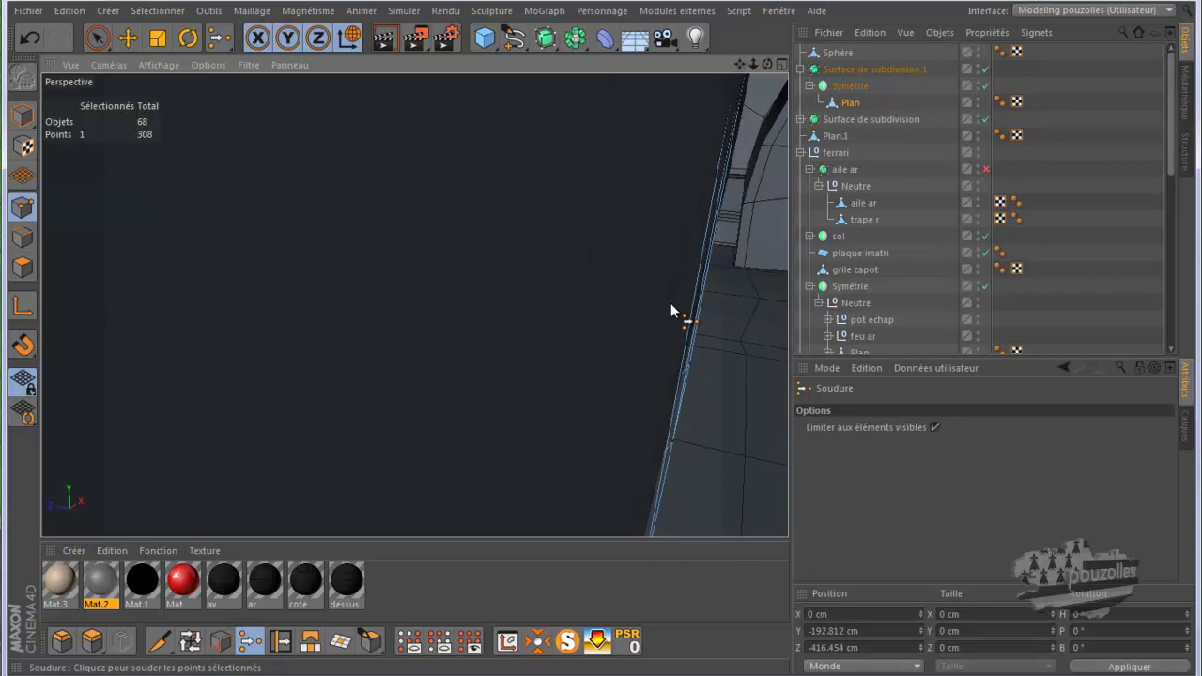
scroll(671, 303, "up", 2)
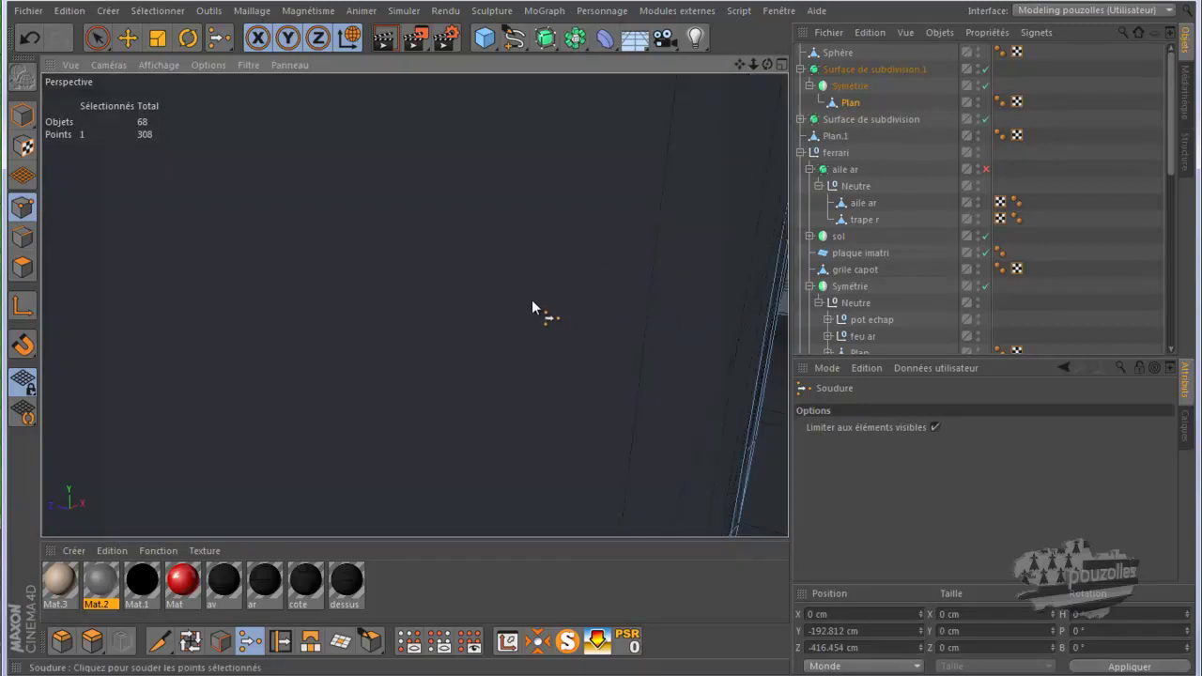
left_click_drag(486, 317, 683, 349, "alt")
key("s")
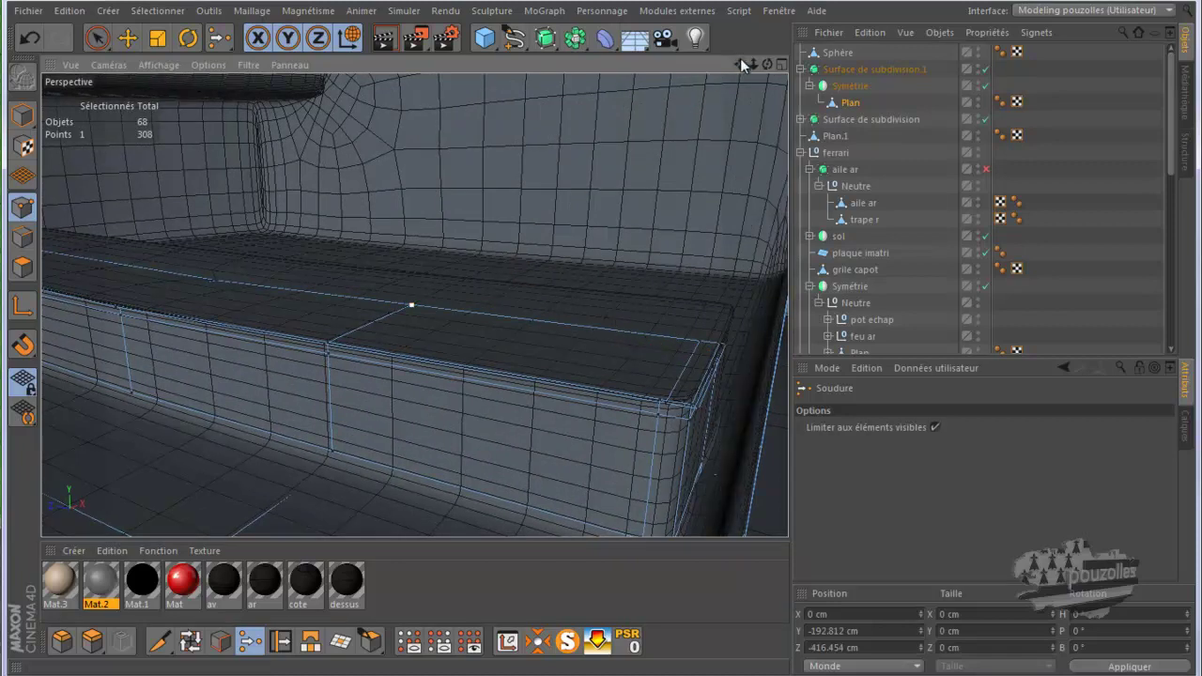
left_click_drag(752, 63, 600, 347)
left_click_drag(761, 62, 602, 342)
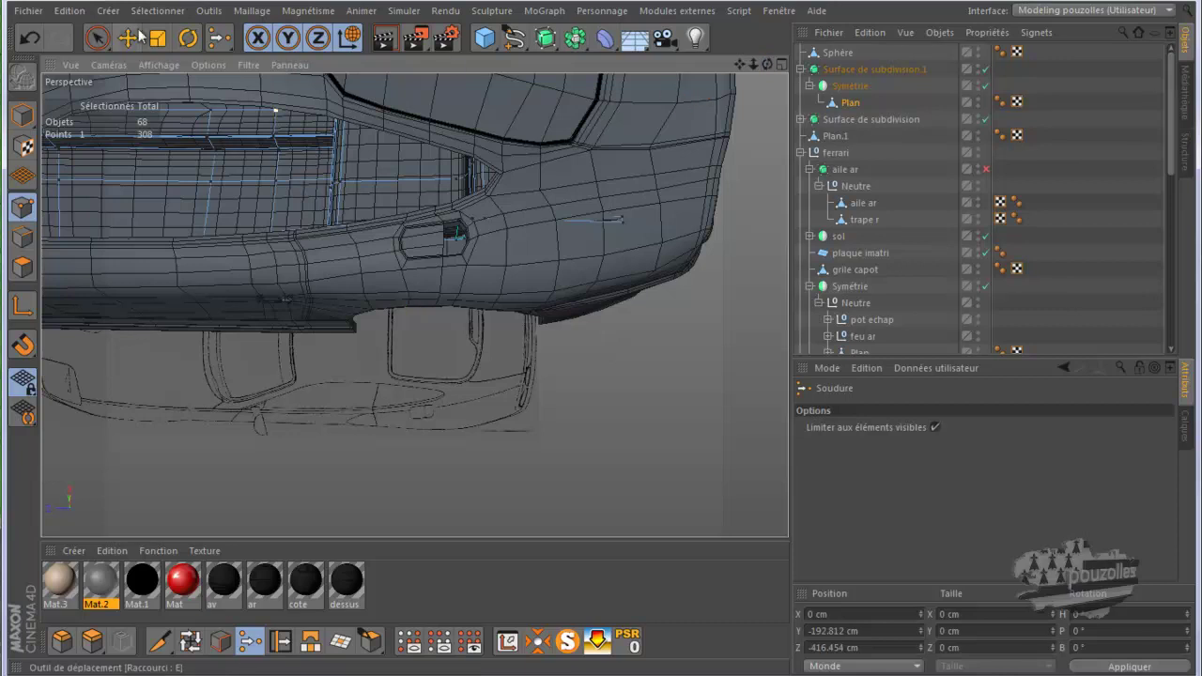
left_click(97, 38)
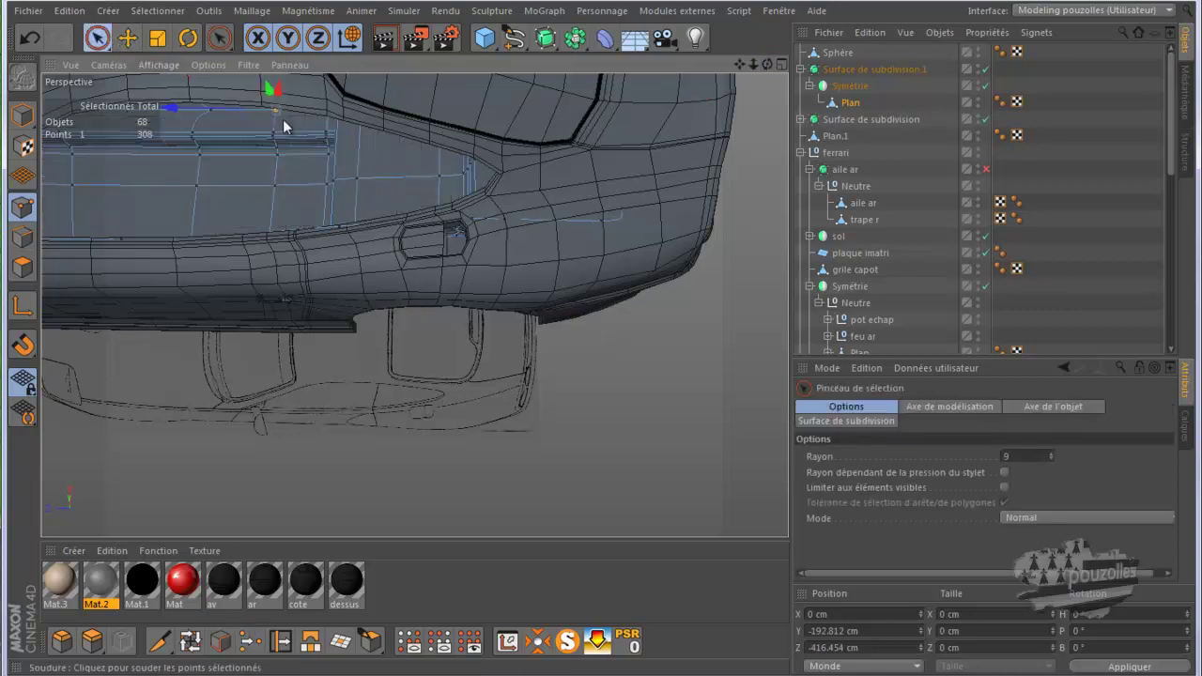
left_click(624, 214)
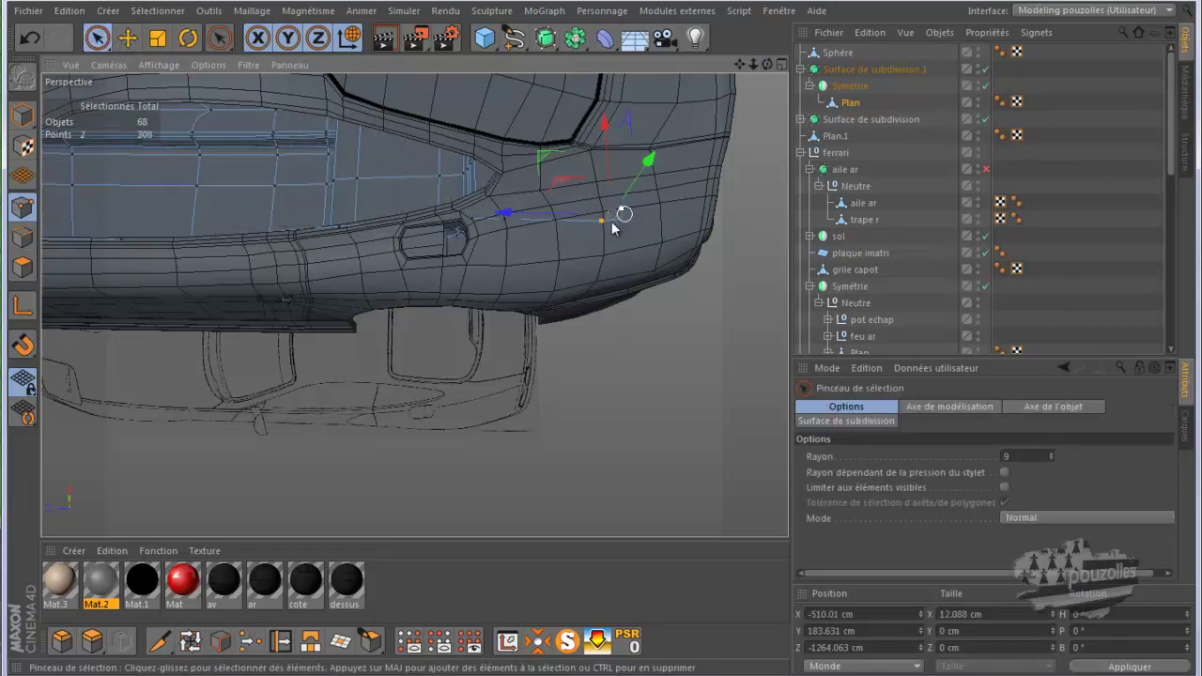
left_click_drag(606, 170, 605, 155)
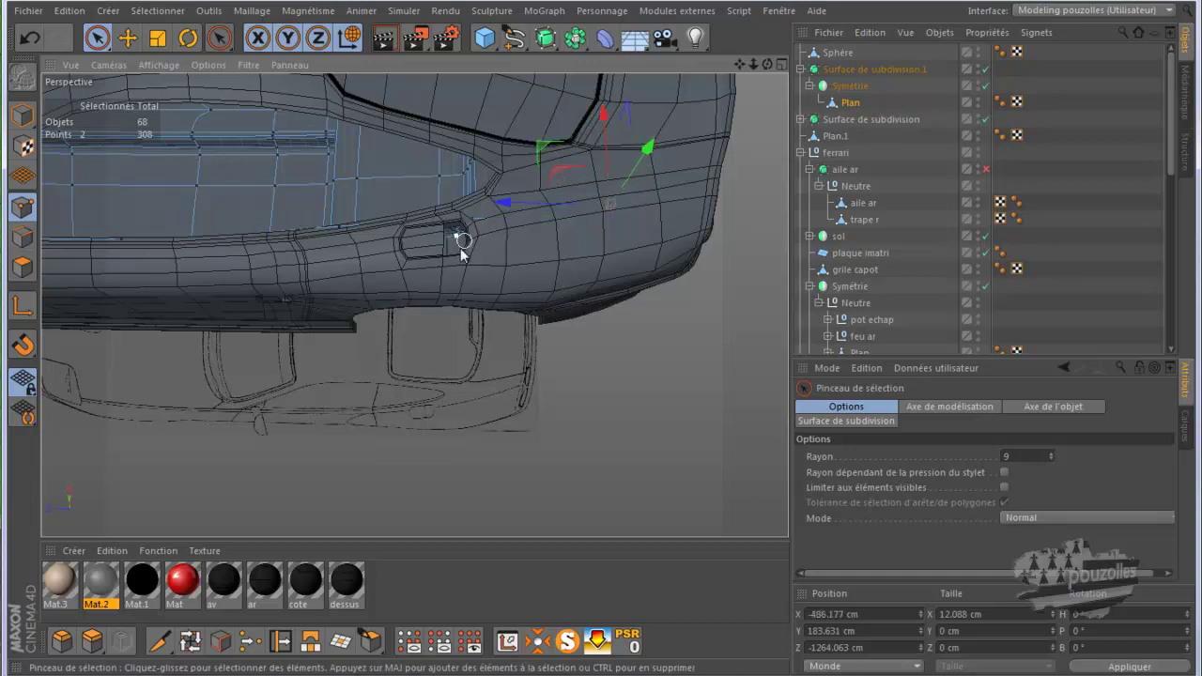
Try to raise the interior mesh points that show through the flap opening on the rear side, then undo the move.
scroll(460, 250, "up", 1)
scroll(460, 249, "up", 4)
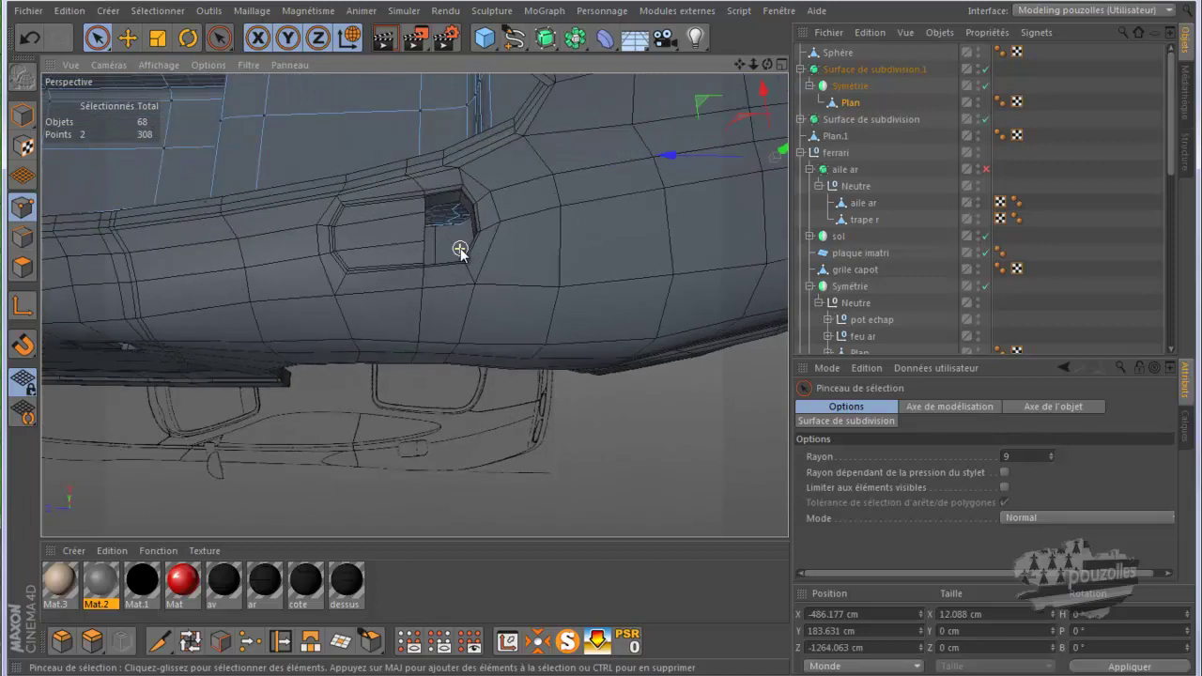
left_click(464, 199)
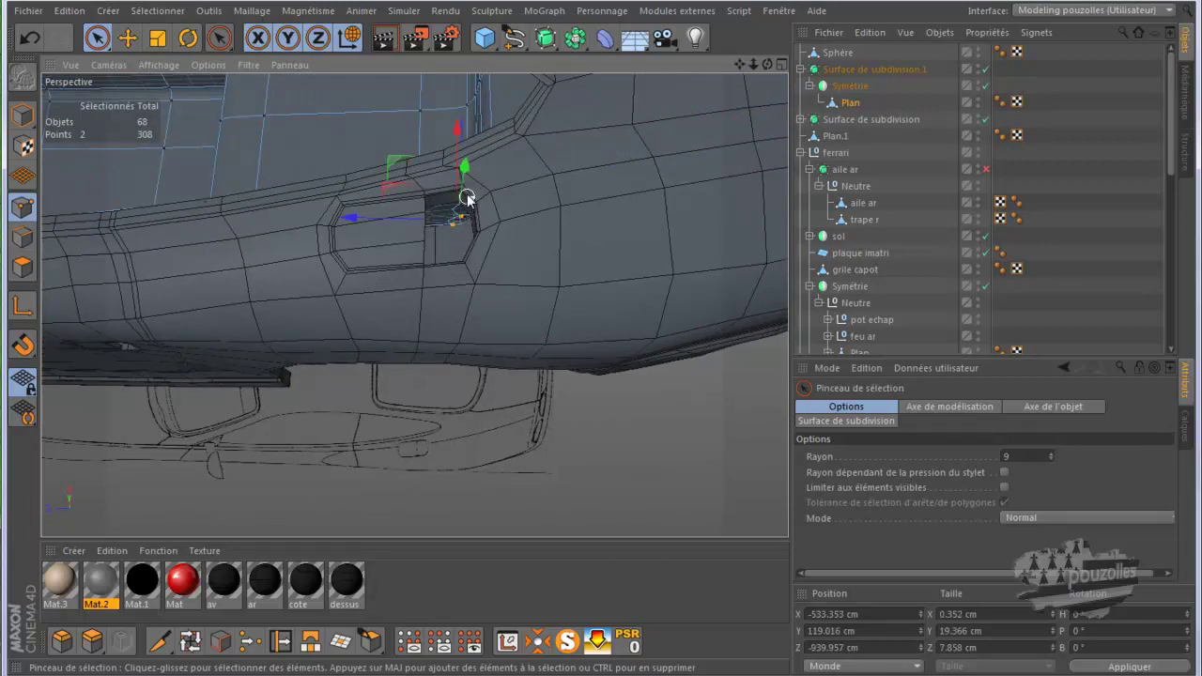
left_click_drag(464, 185, 469, 162)
left_click(30, 37)
Select the single interior mesh point near the flap on the rear side and adjust its position.
left_click_drag(767, 62, 393, 223)
left_click(400, 227)
left_click_drag(353, 189, 541, 247)
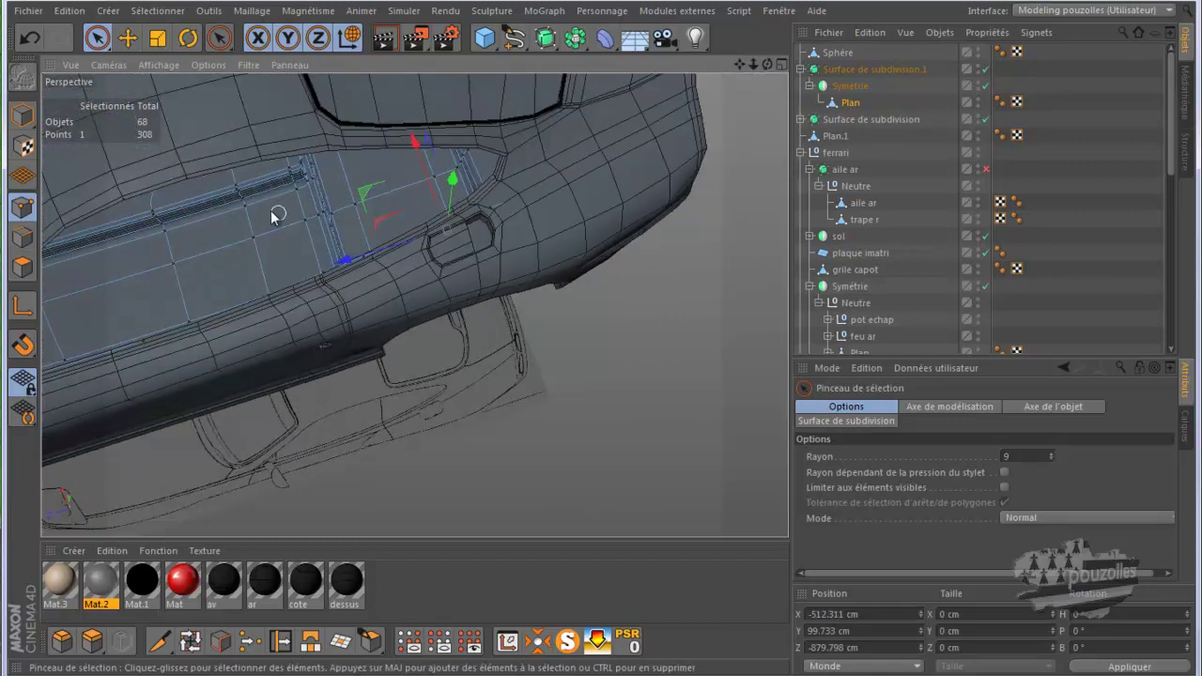
Weld the three overlapping seam points on top of the raised strip near its middle.
scroll(213, 198, "up", 3)
left_click_drag(740, 64, 601, 339)
left_click_drag(765, 66, 603, 344)
left_click(400, 176)
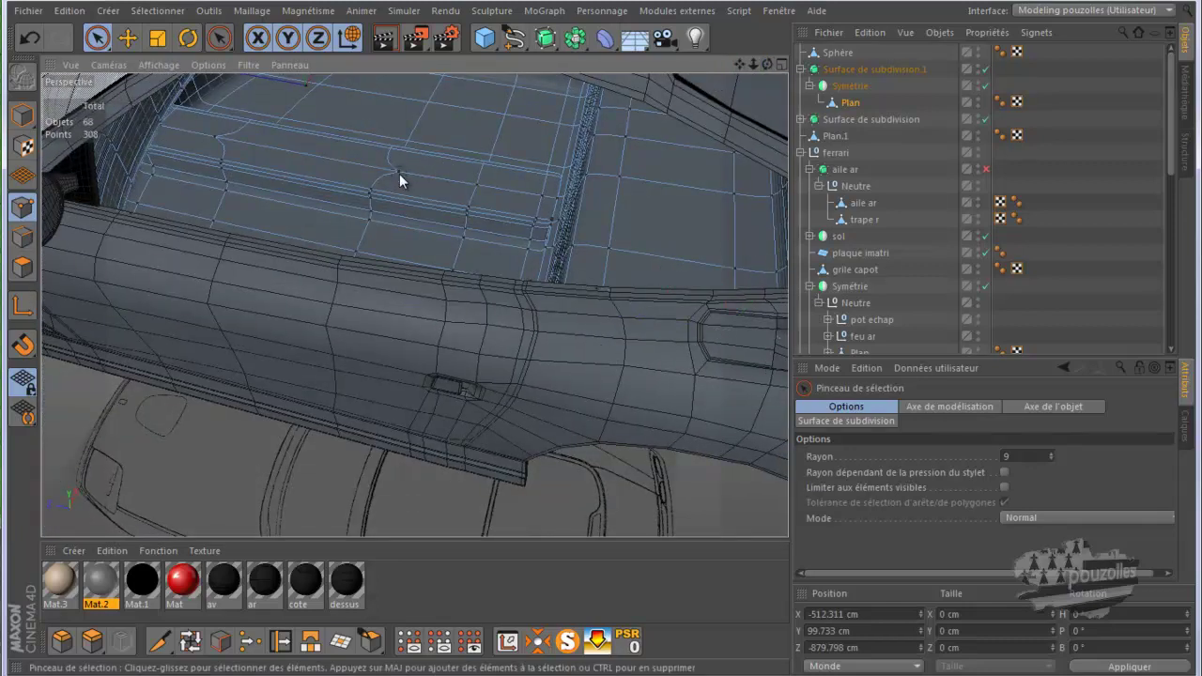
left_click(251, 646)
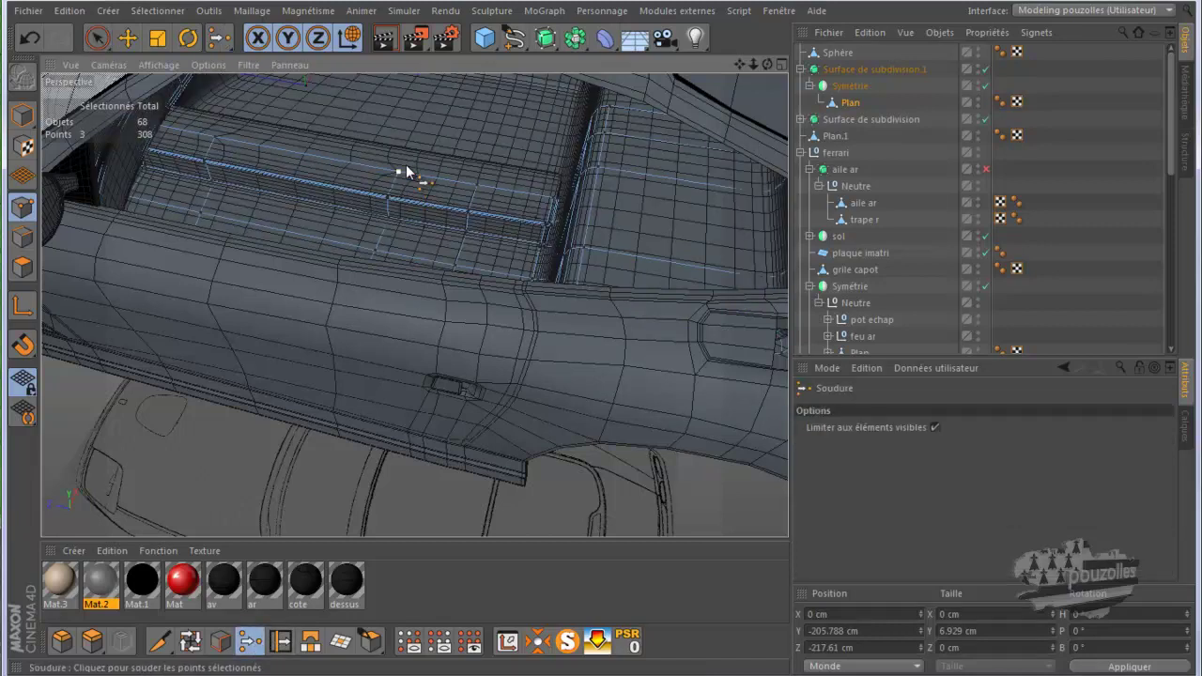
left_click(400, 177)
Weld the three overlapping seam points on top of the raised strip near its front.
key("9")
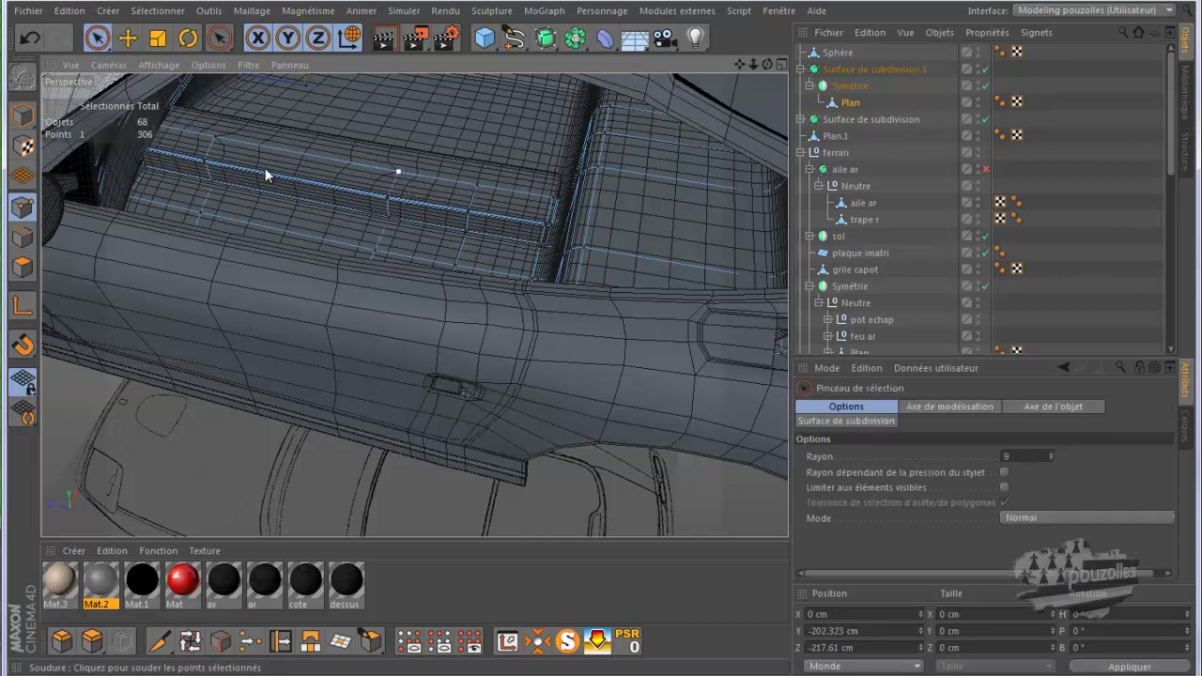
left_click(217, 141, "shift")
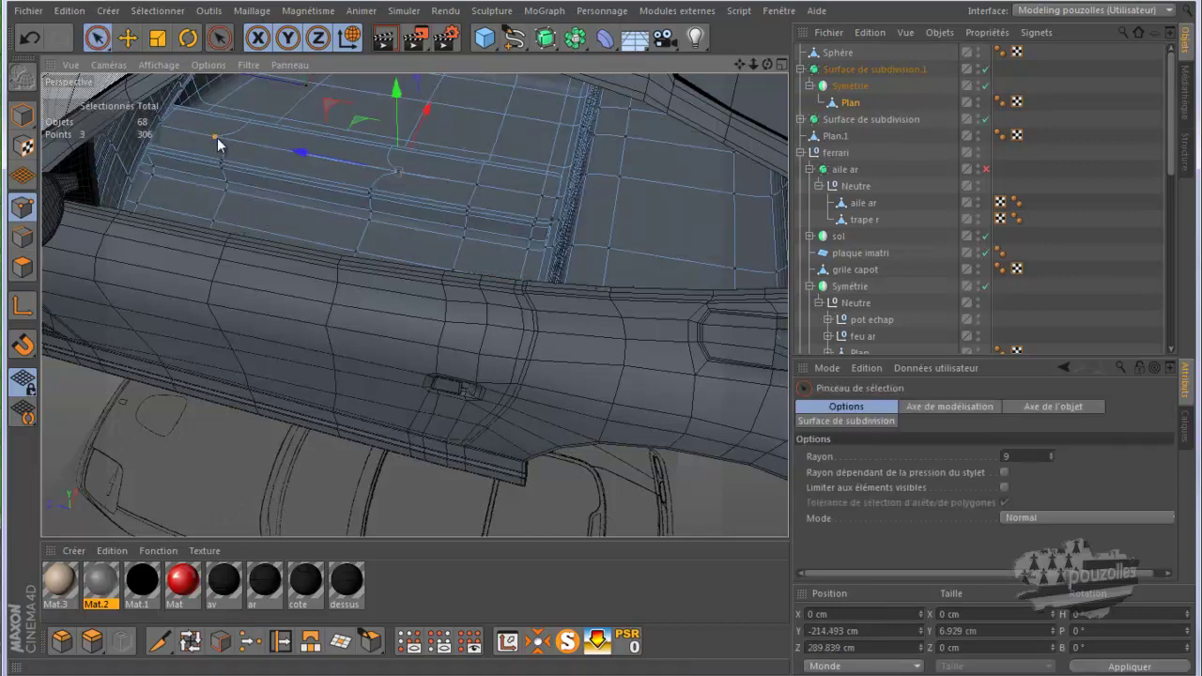
key("m")
key("q")
left_click(214, 137)
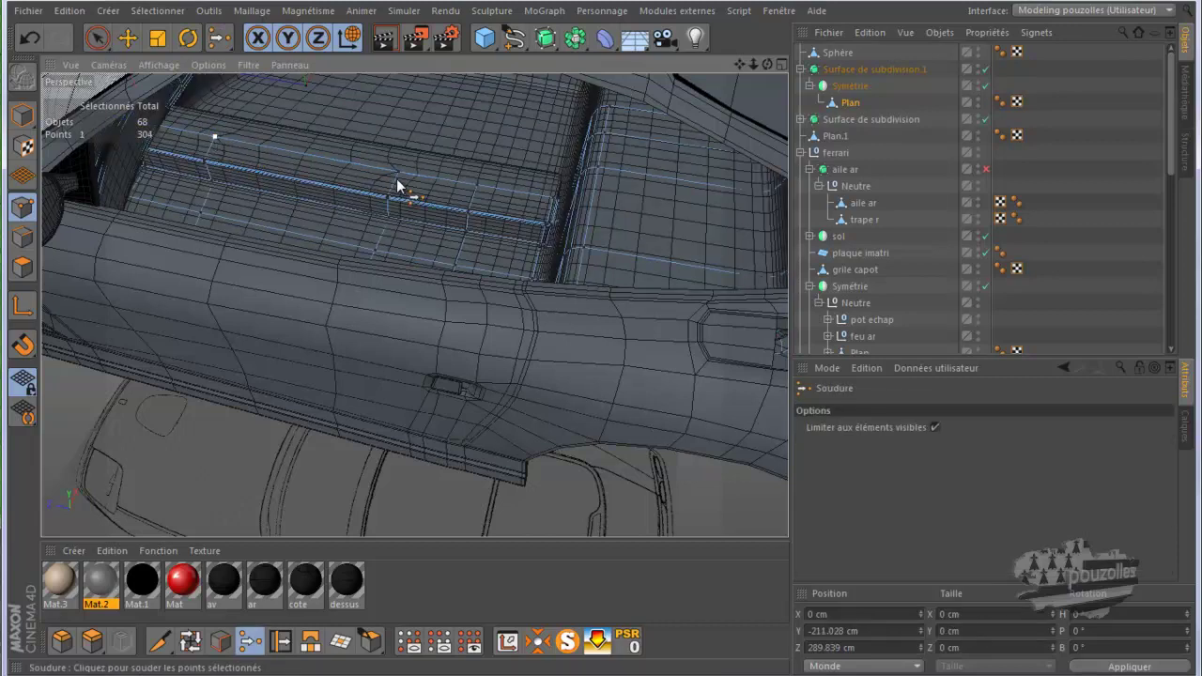
Select the seam points along the top of the raised strip from front to rear and check their X coordinates.
key("9")
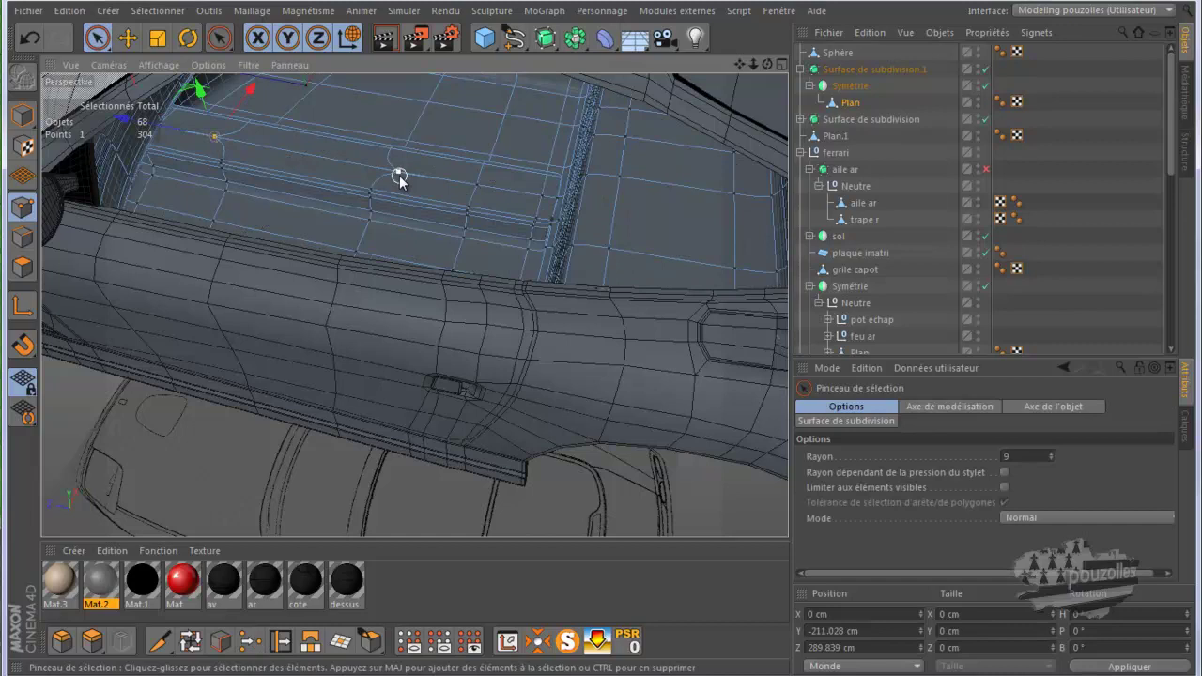
left_click(394, 173)
left_click(540, 194, "shift")
left_click(476, 185, "shift")
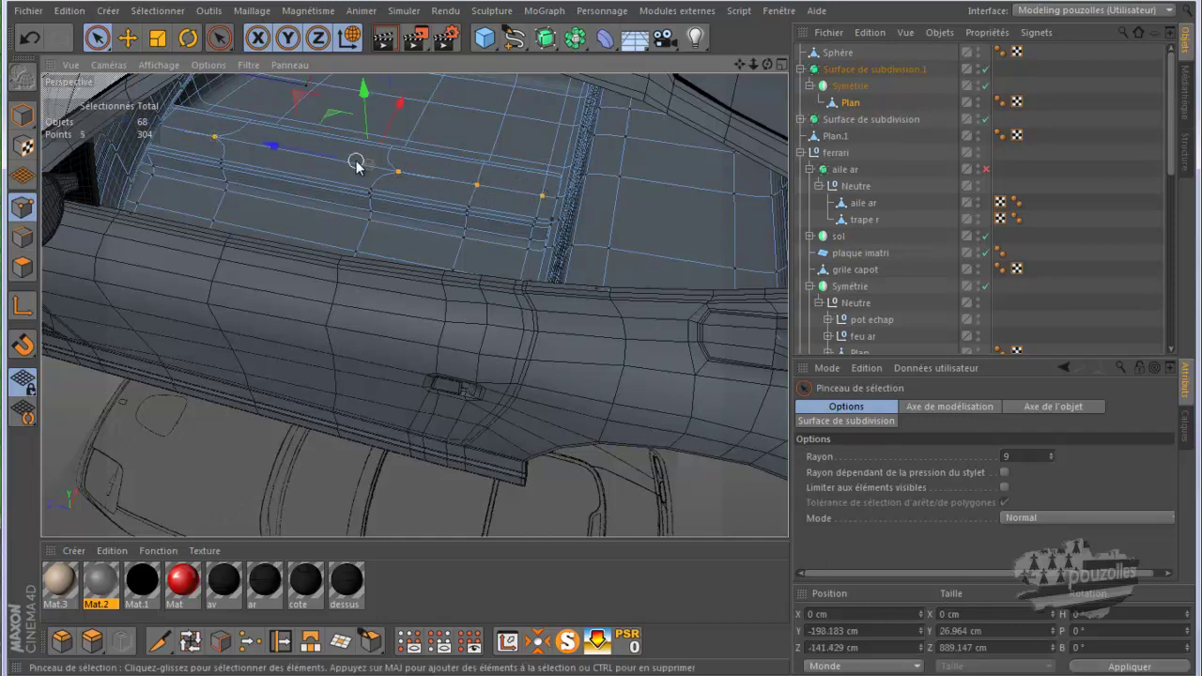
Hide the vitre laterale object and render the view to see the raised strip in the interior.
left_click(385, 38)
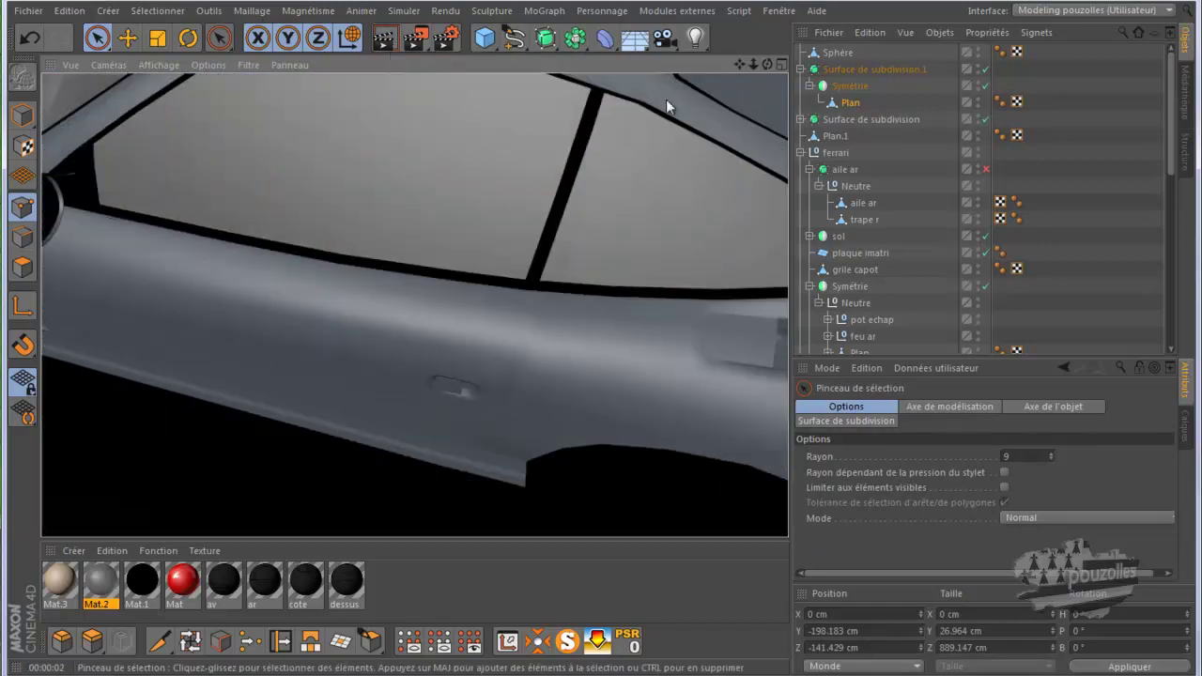
scroll(925, 277, "down", 5)
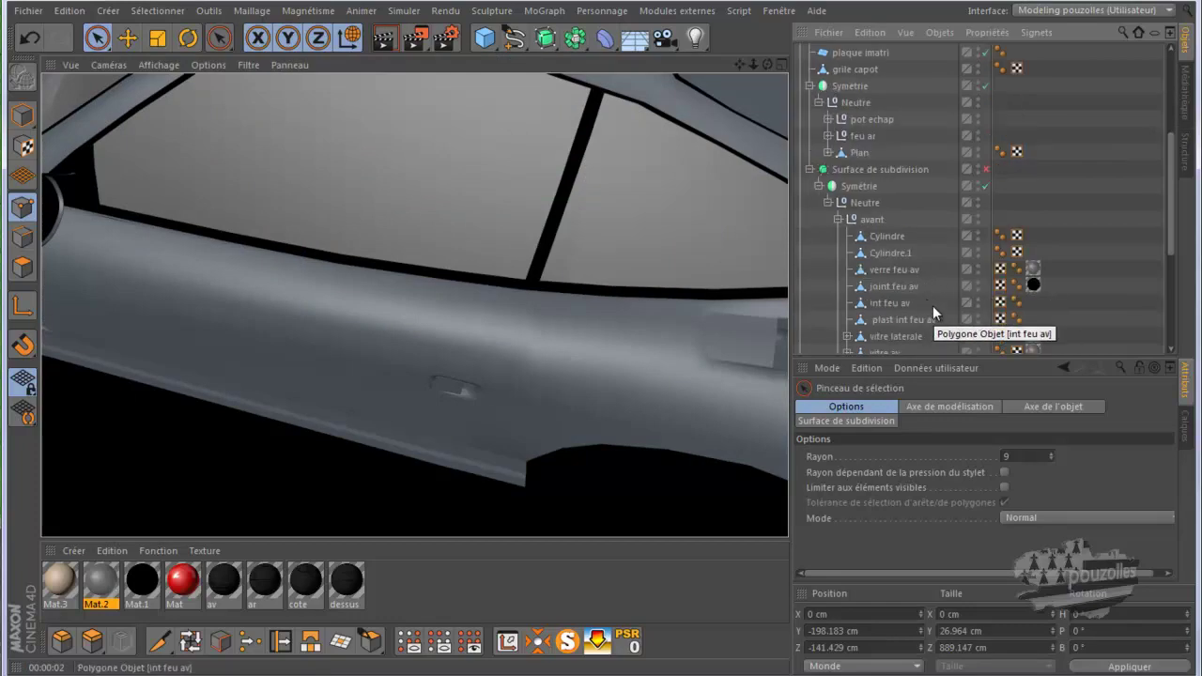
left_click(975, 334)
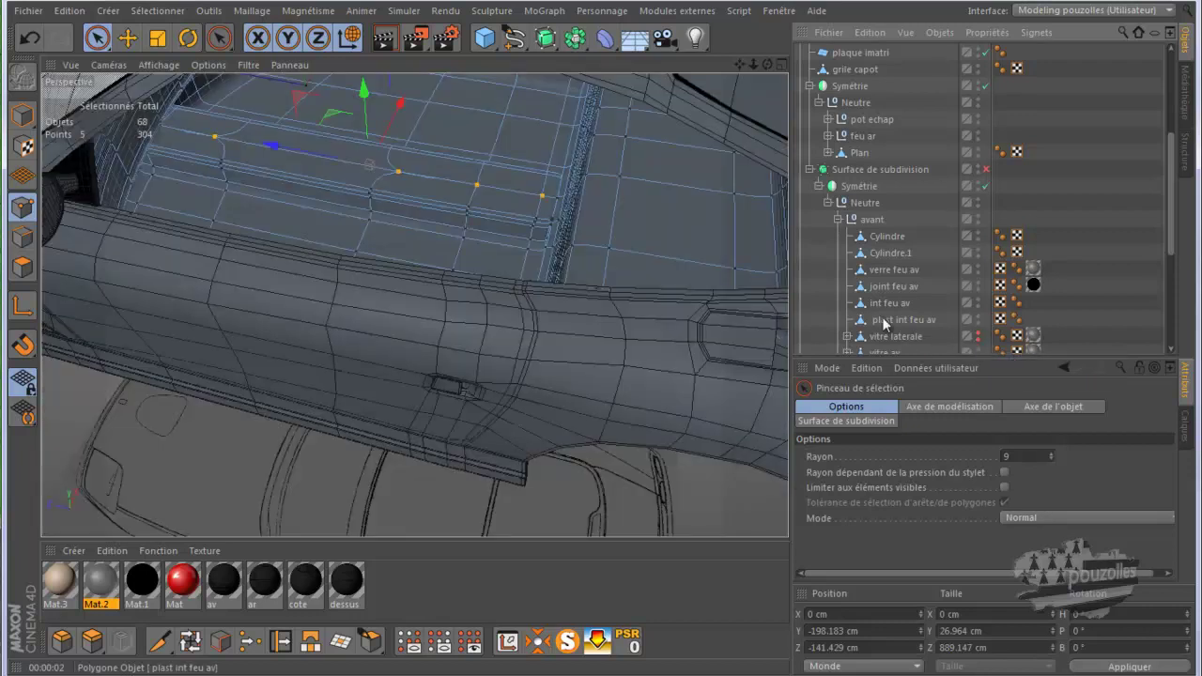
left_click(384, 39)
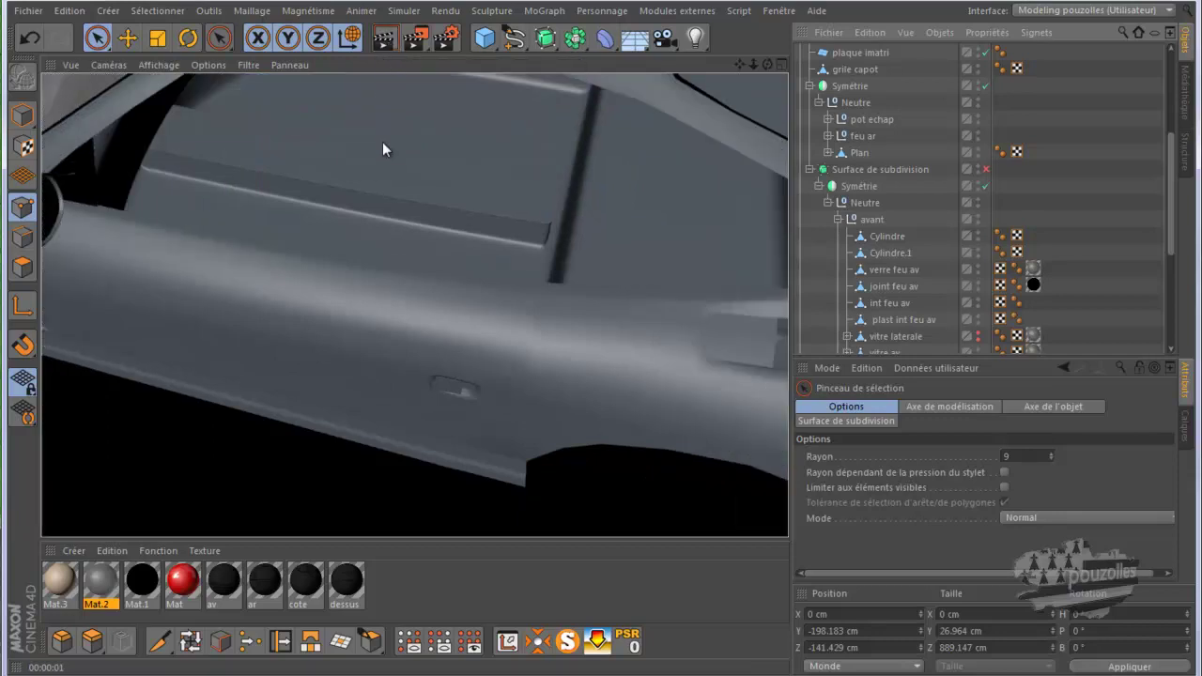
Add a 200 cm cube and move it to about X -510 cm and Z -481 cm, next to the door's rear edge.
left_click_drag(374, 192, 482, 284, "alt")
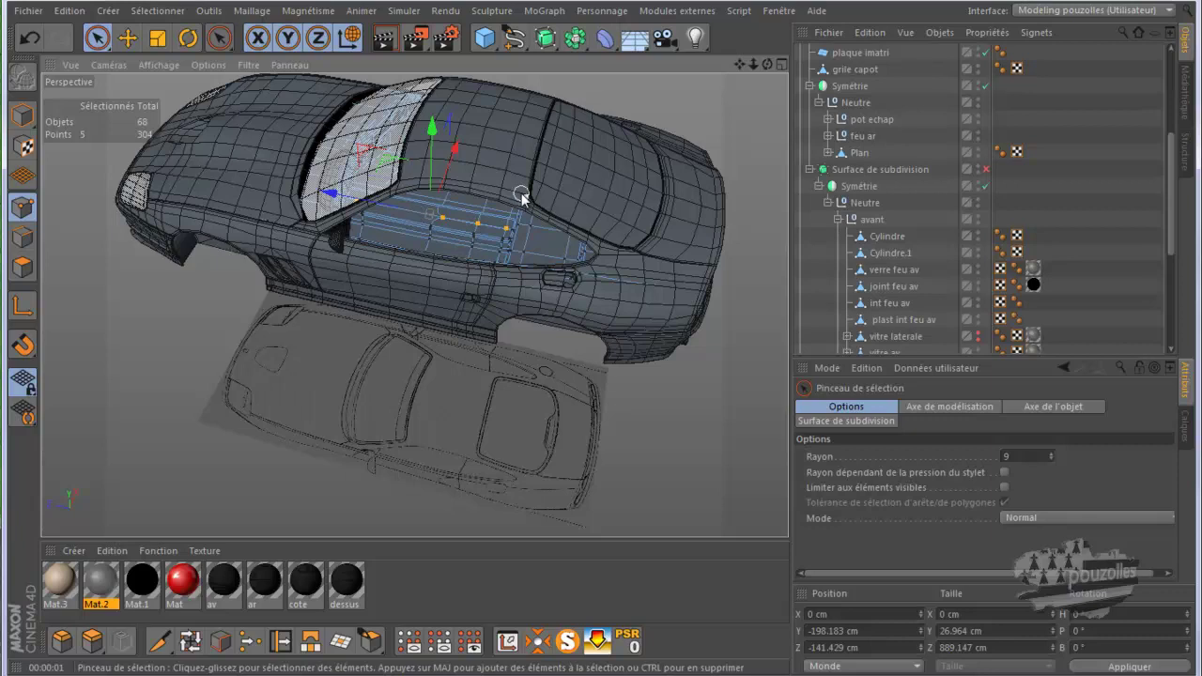
left_click_drag(602, 333, 598, 344)
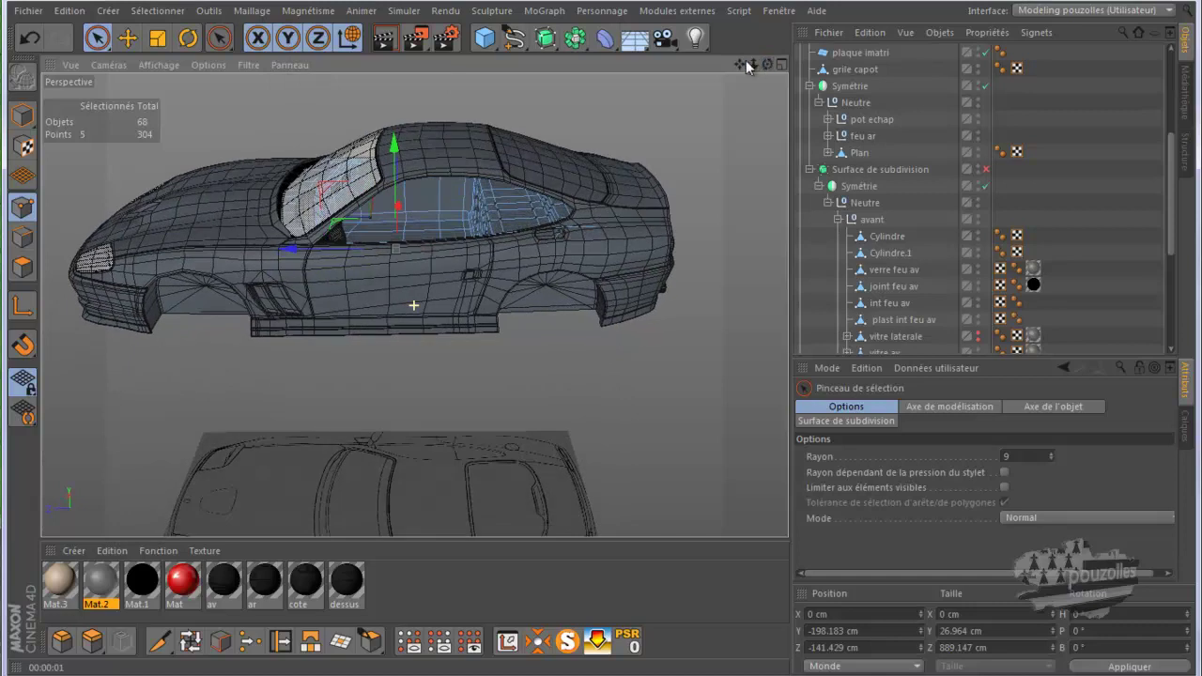
left_click(485, 38)
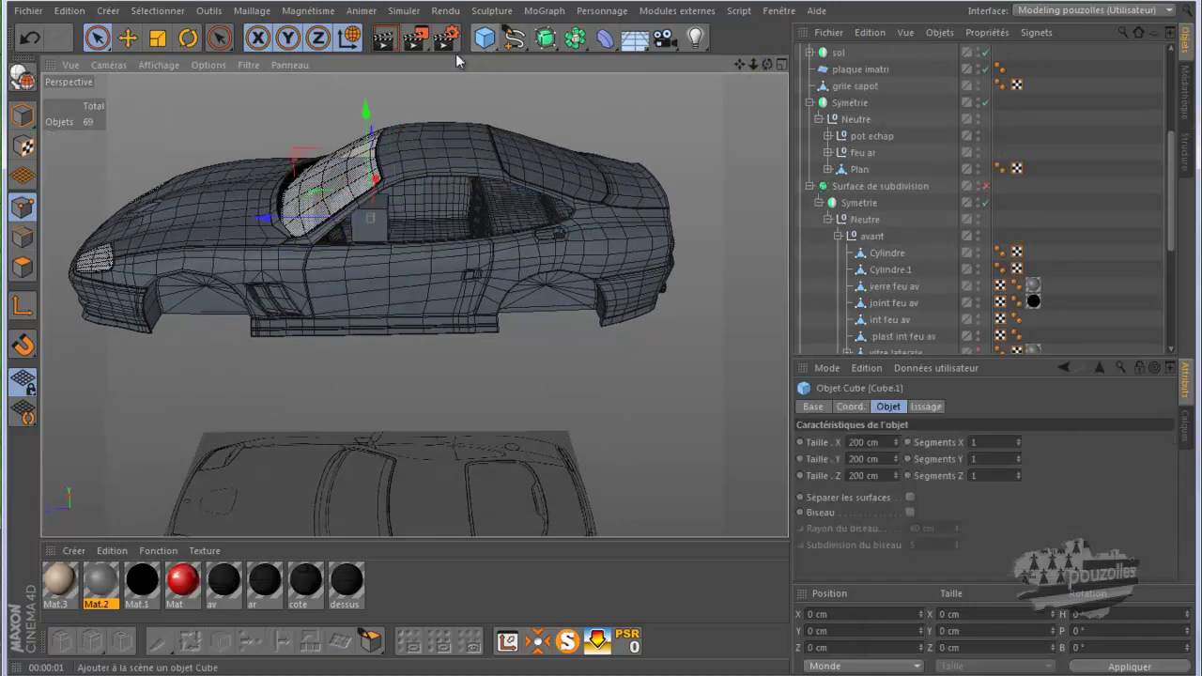
left_click(23, 114)
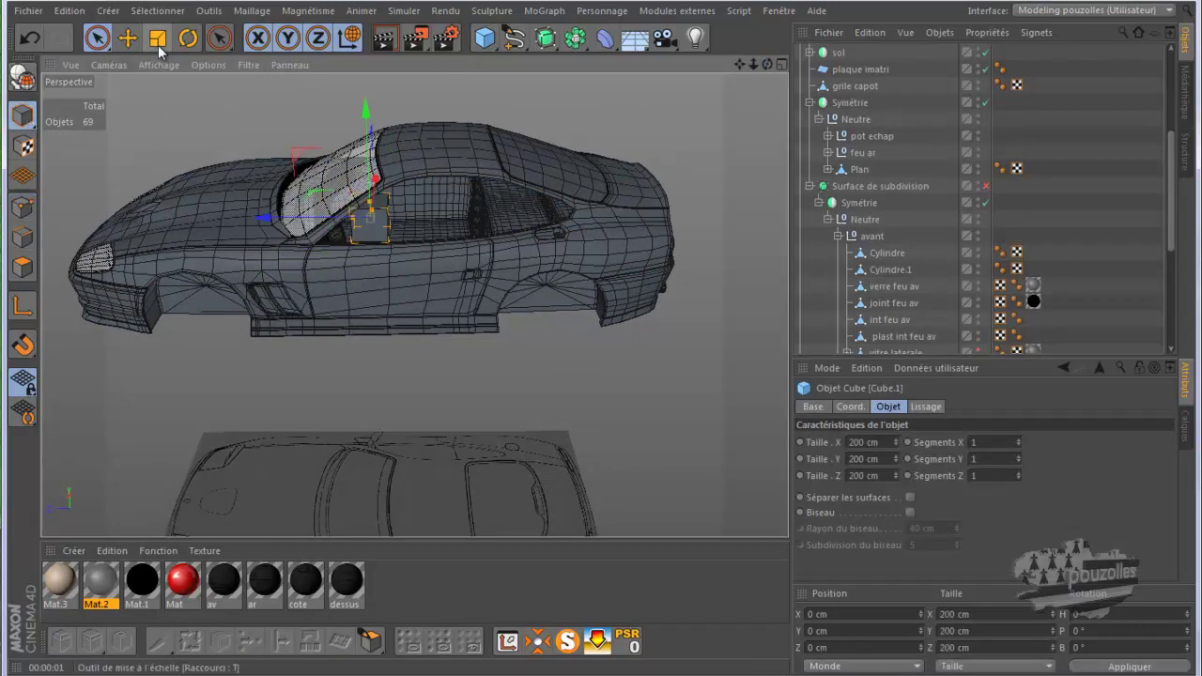
left_click(128, 38)
left_click_drag(308, 222, 393, 237)
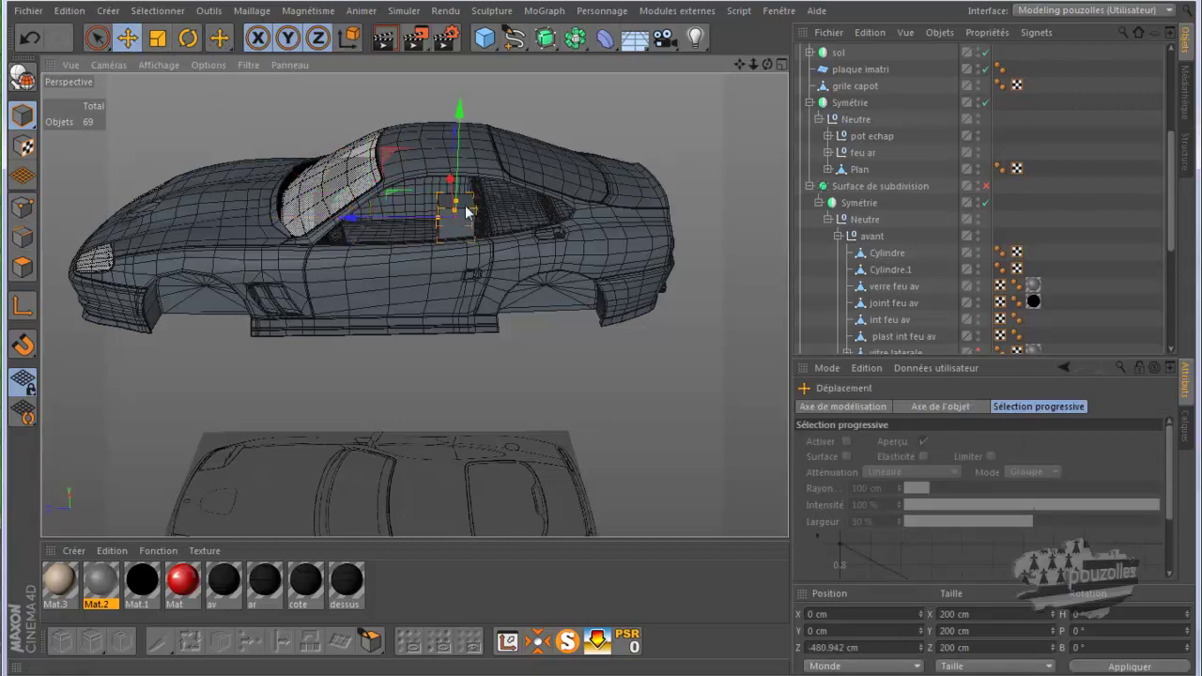
left_click_drag(450, 181, 453, 221)
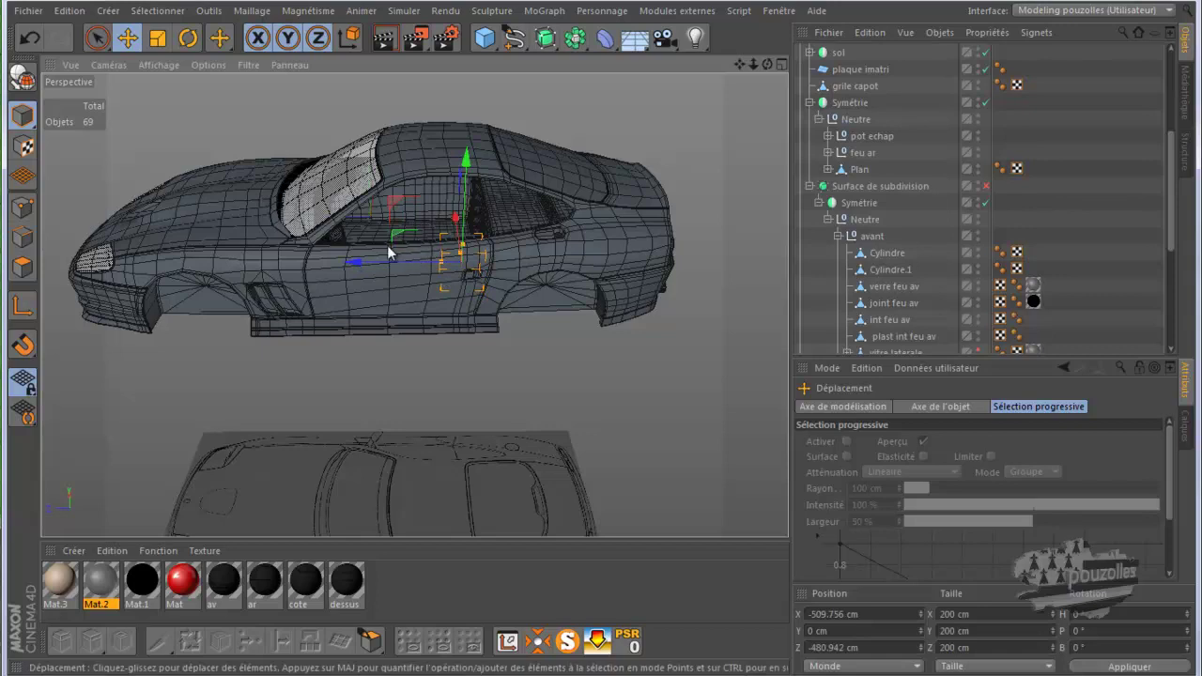
scroll(389, 252, "up", 5)
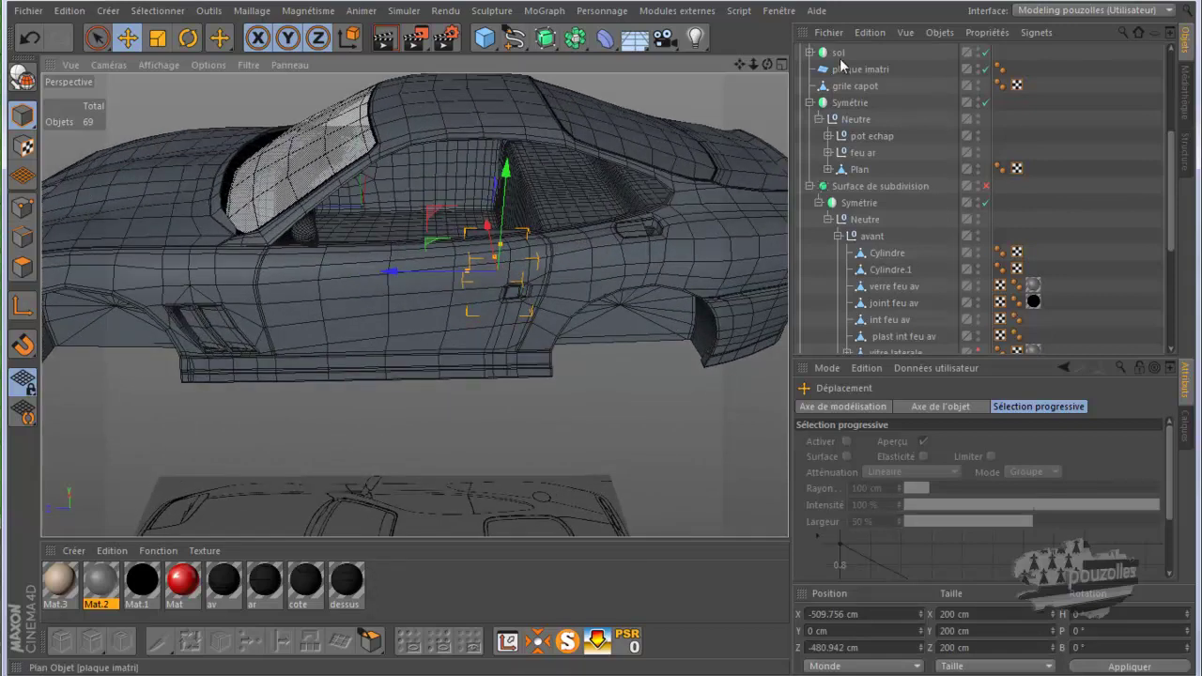
Nest Cube.1 under the Plan object in Surface de subdivision.1 and turn off that object's smoothing.
scroll(895, 69, "up", 4)
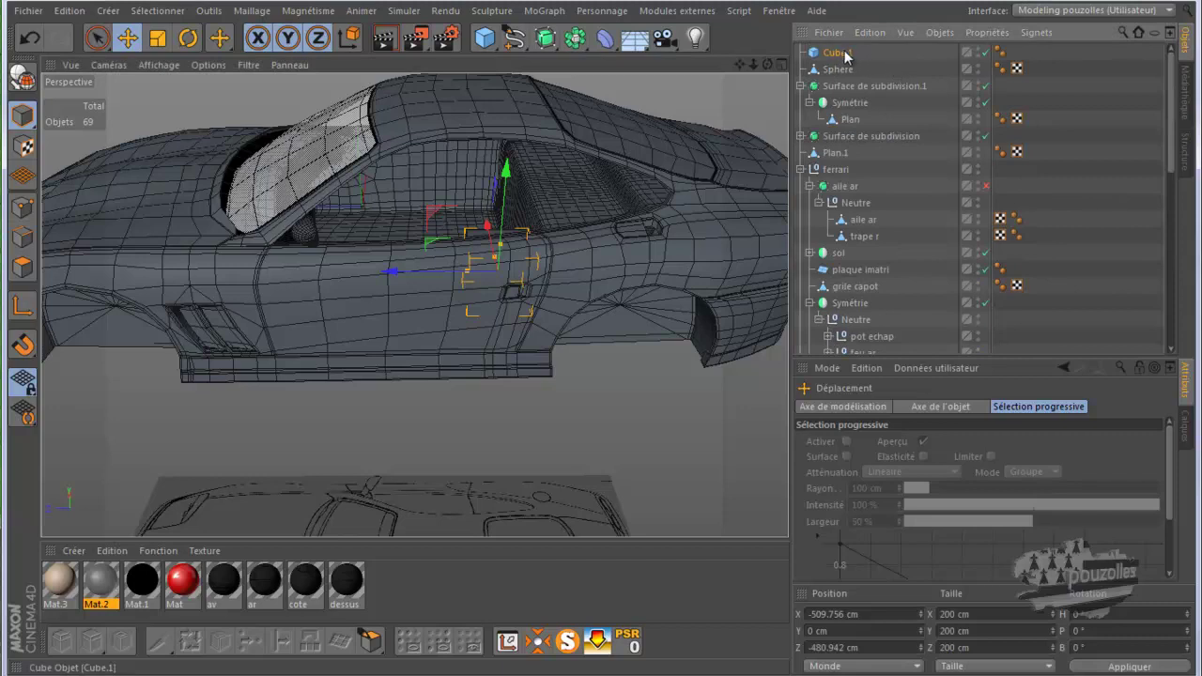
left_click_drag(847, 56, 854, 66)
left_click_drag(854, 123, 854, 124)
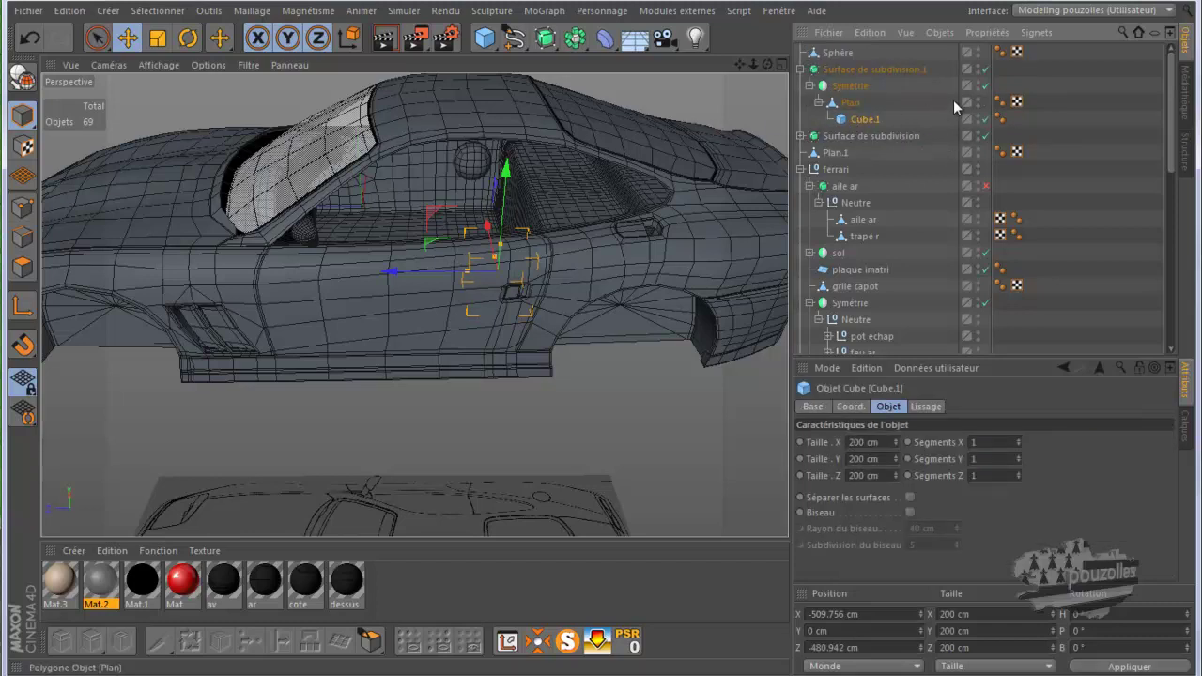
left_click(985, 70)
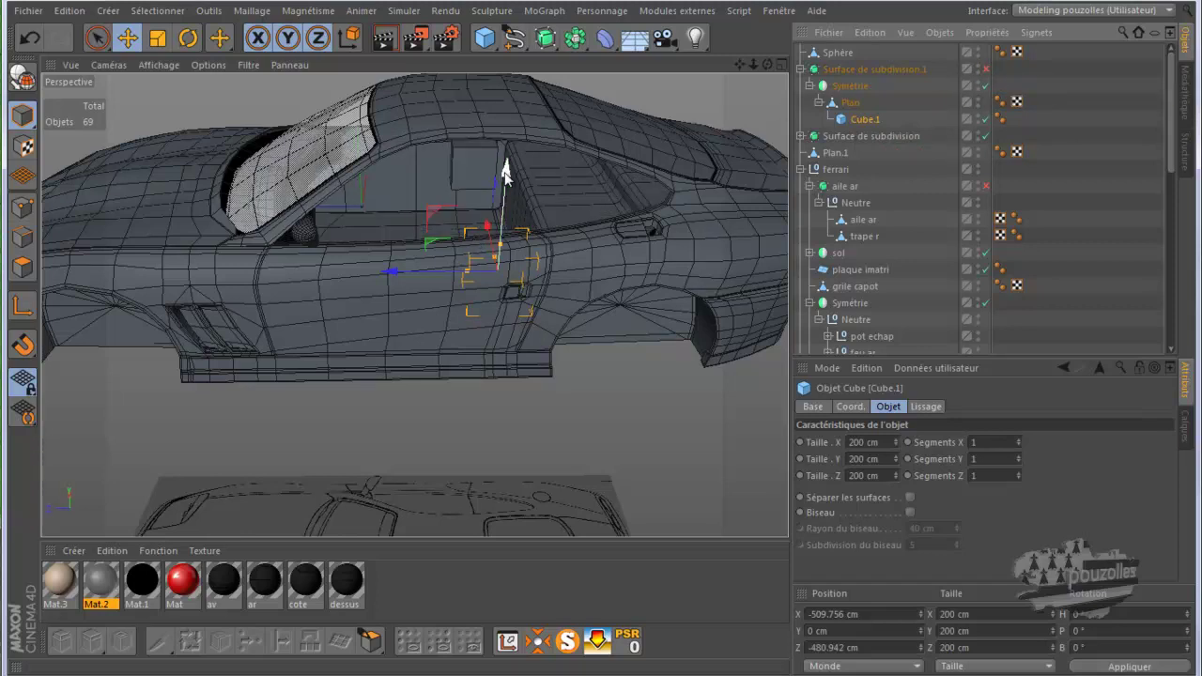
Lower the cube into the cabin and shift it inward to about X -417 cm and Y -189 cm.
left_click_drag(502, 175, 513, 225)
left_click_drag(485, 268, 487, 267)
left_click_drag(767, 64, 613, 332)
scroll(343, 278, "up", 2)
scroll(342, 277, "up", 5)
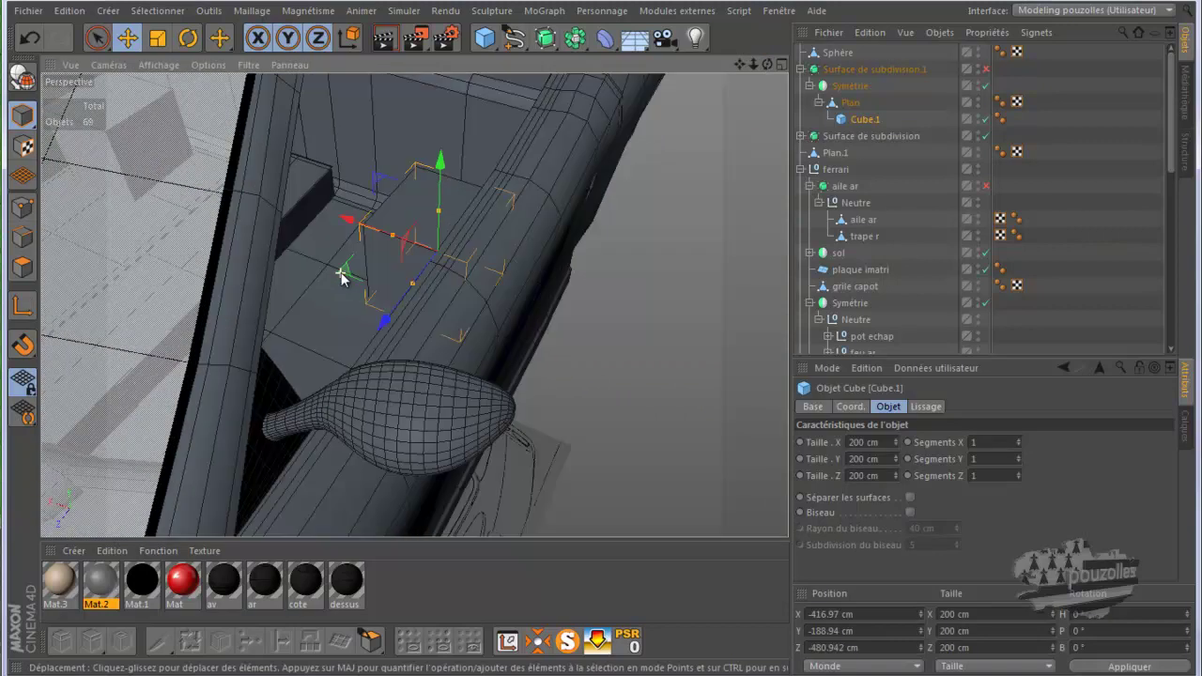
Hide the vitre av object so the cube and the cabin floor can be seen through the windscreen.
scroll(602, 339, "up", 4)
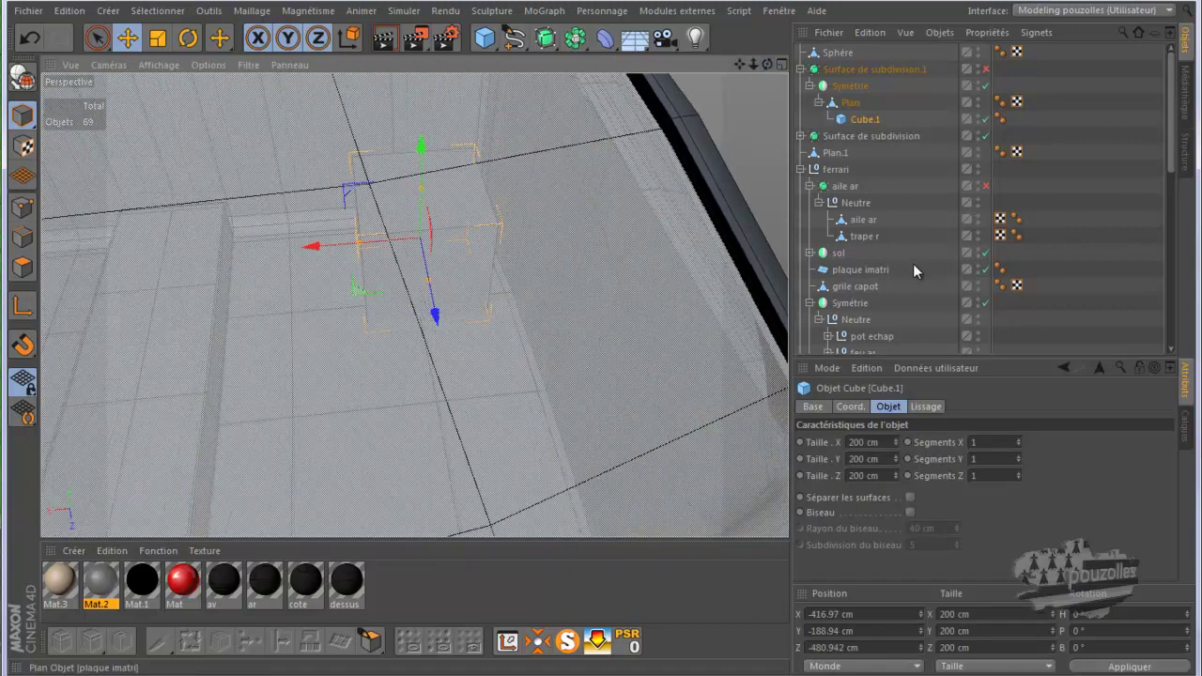
scroll(920, 262, "down", 5)
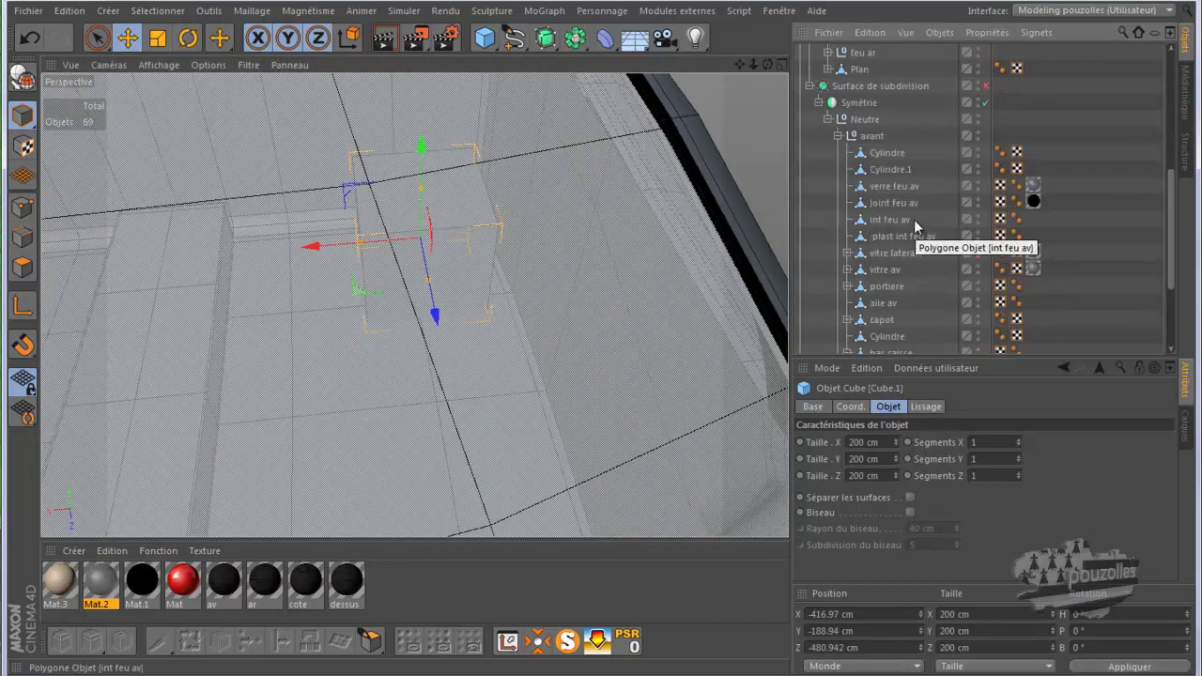
left_click(977, 268)
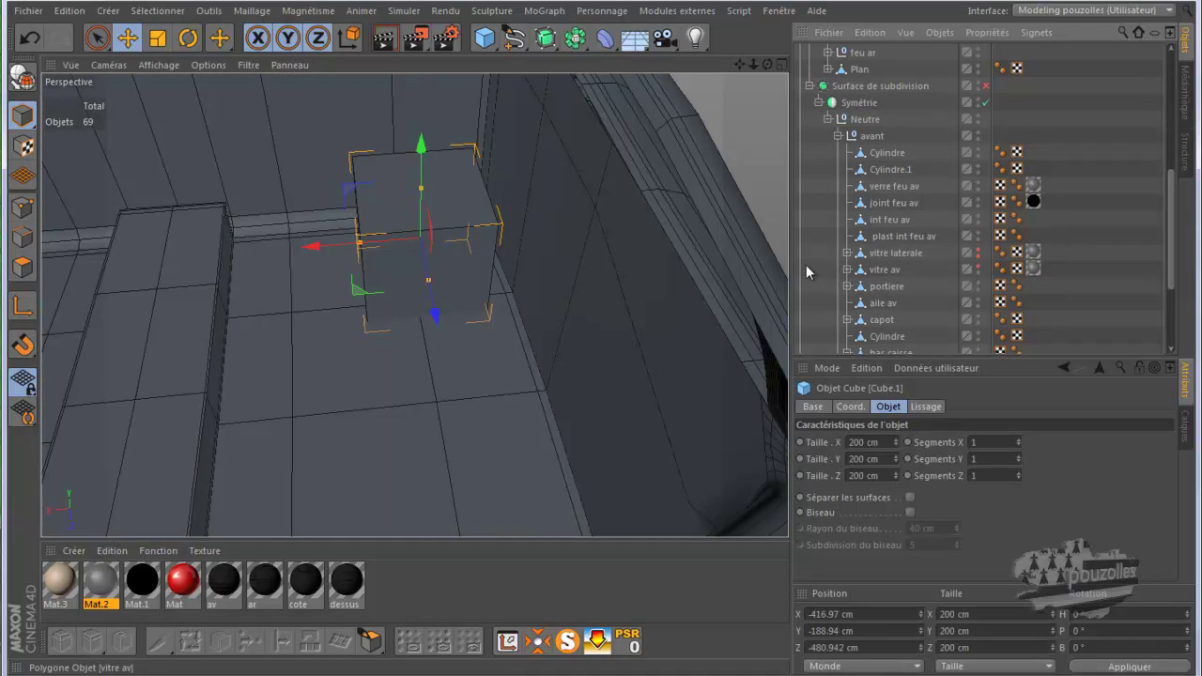
Stretch the cube to about 420 cm in X and 564 cm in Z, filling the floor between tunnel and door.
left_click_drag(361, 252, 263, 250)
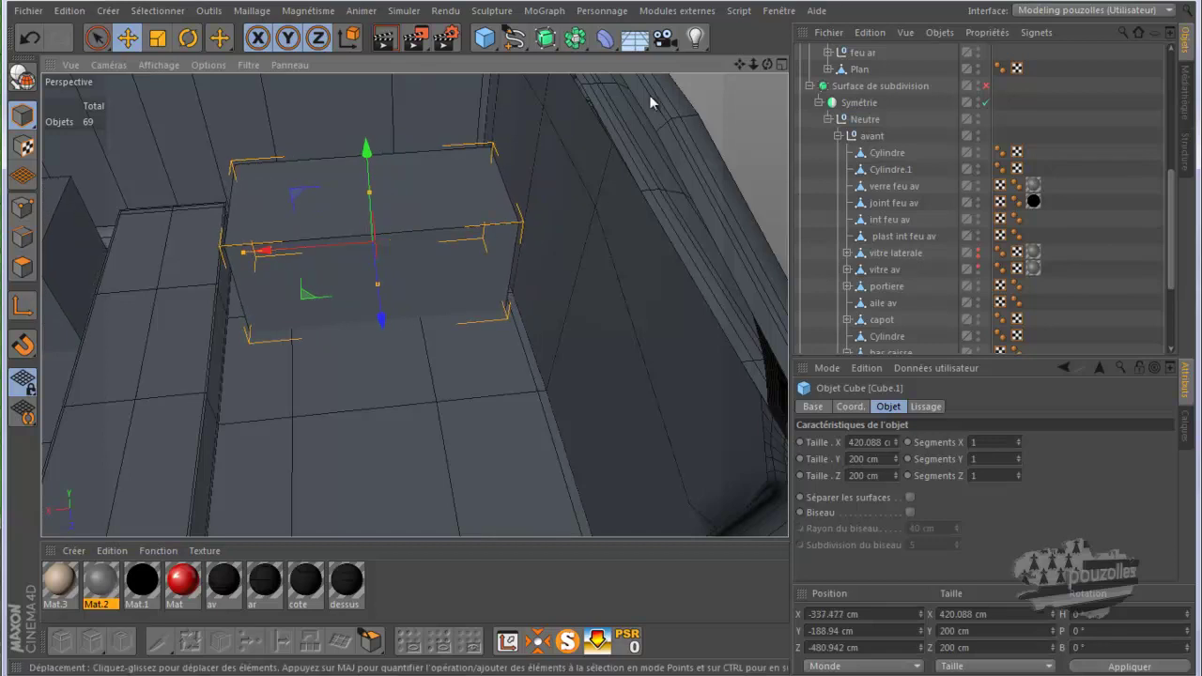
left_click_drag(767, 63, 595, 336)
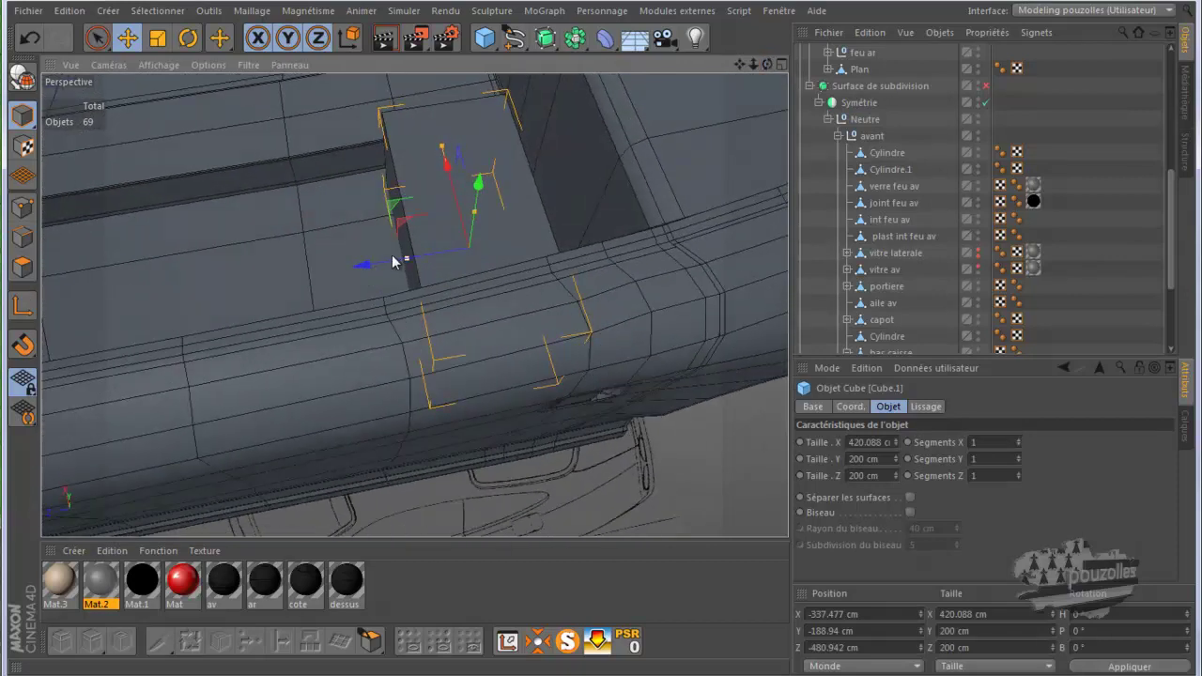
left_click_drag(410, 262, 291, 278)
left_click_drag(364, 270, 275, 280)
left_click_drag(360, 229, 498, 205, "alt")
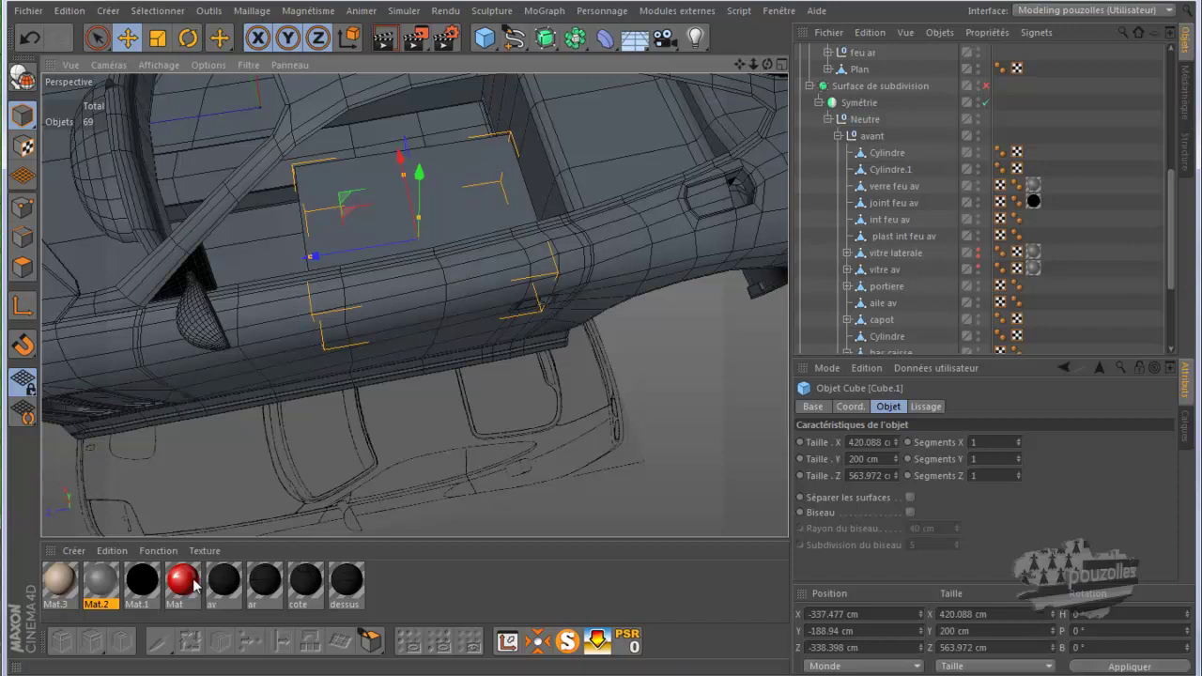
Make the cube editable and loop-cut it crosswise at about 66 % of its length to separate its rear part.
left_click(22, 79)
left_click(22, 207)
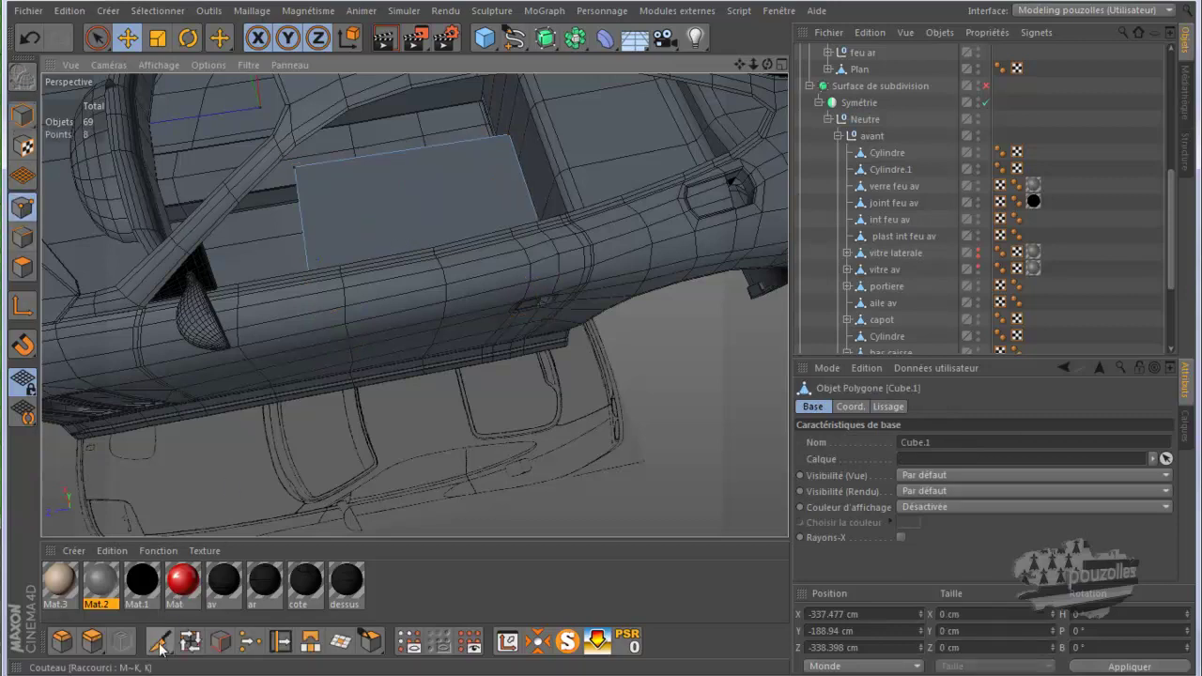
left_click(160, 641)
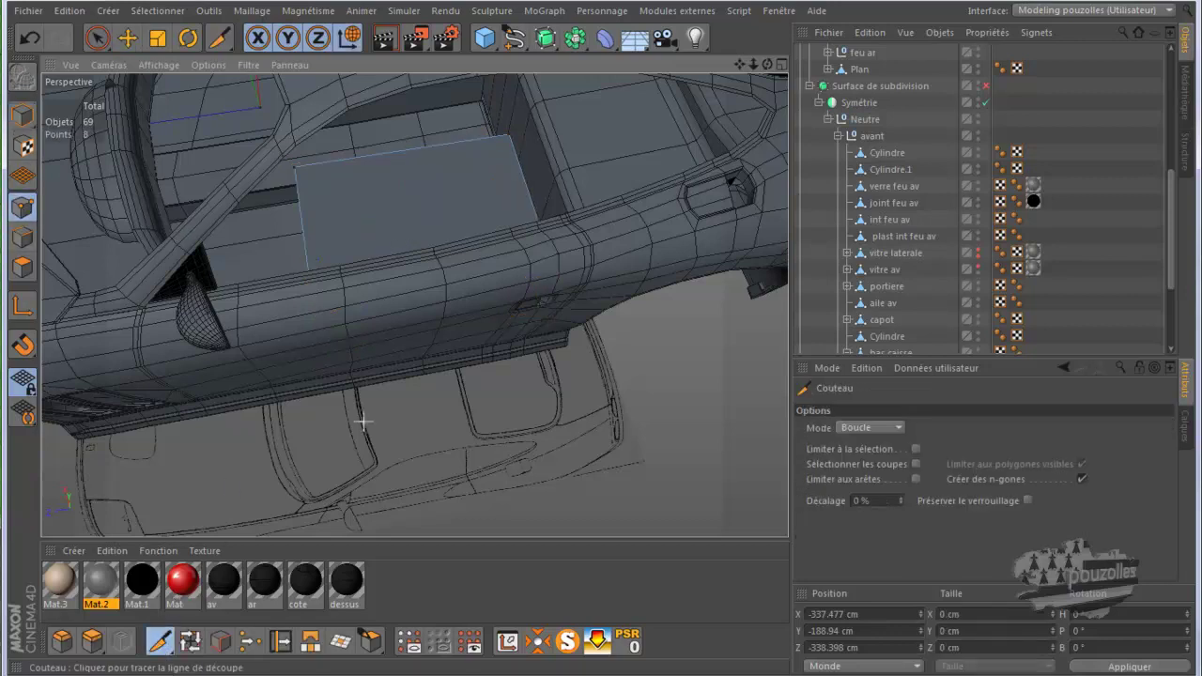
left_click(437, 142)
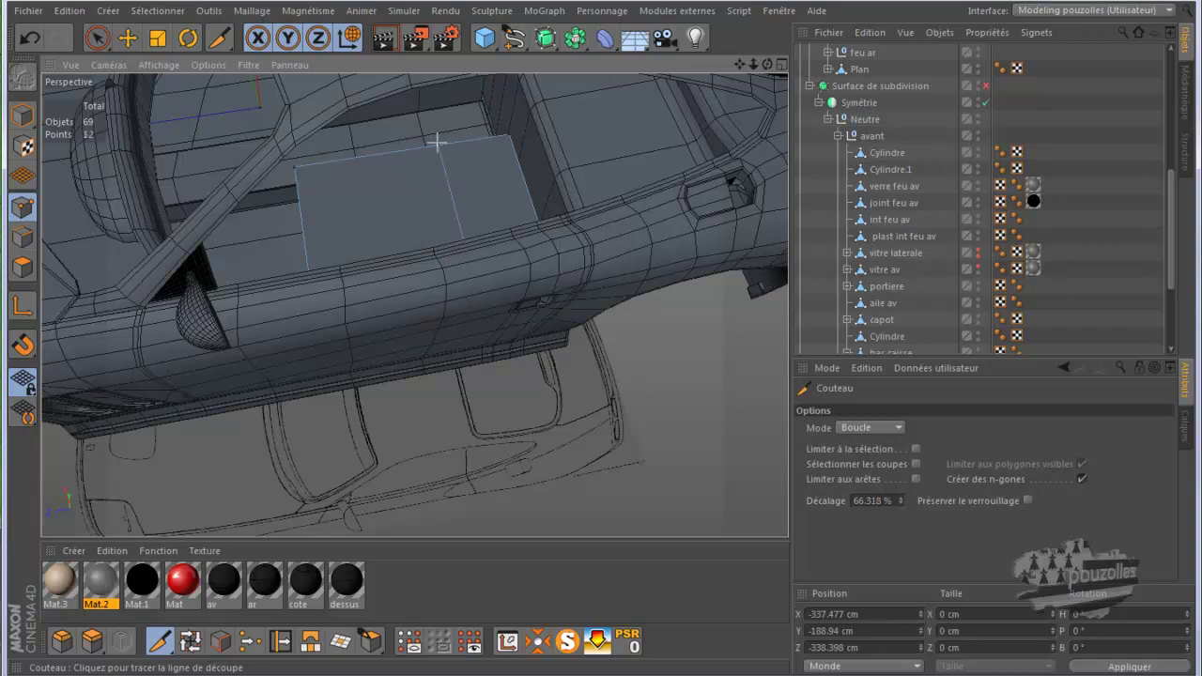
Extrude the rear top polygon of the cube upward by about 375 cm to form the seat's backrest.
left_click(129, 37)
left_click(23, 267)
left_click(470, 200)
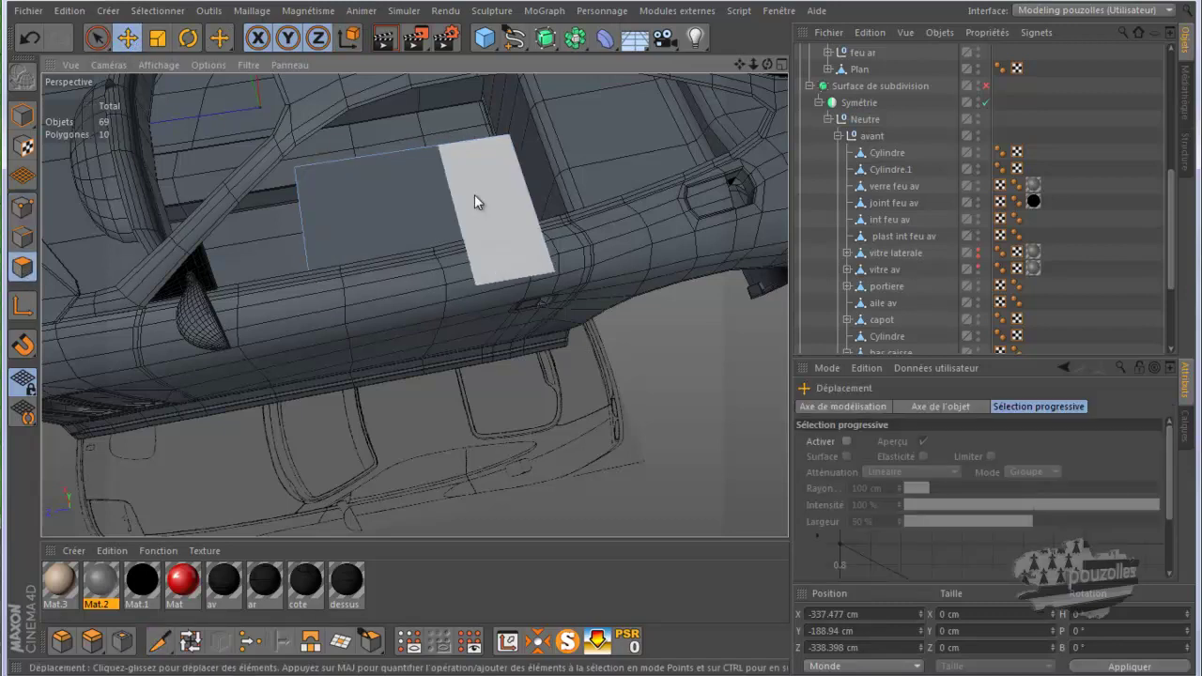
left_click_drag(507, 136, 601, 340, "ctrl")
Scale the backrest's top polygon down to about 309 cm in X and 113 cm in Z.
left_click(158, 38)
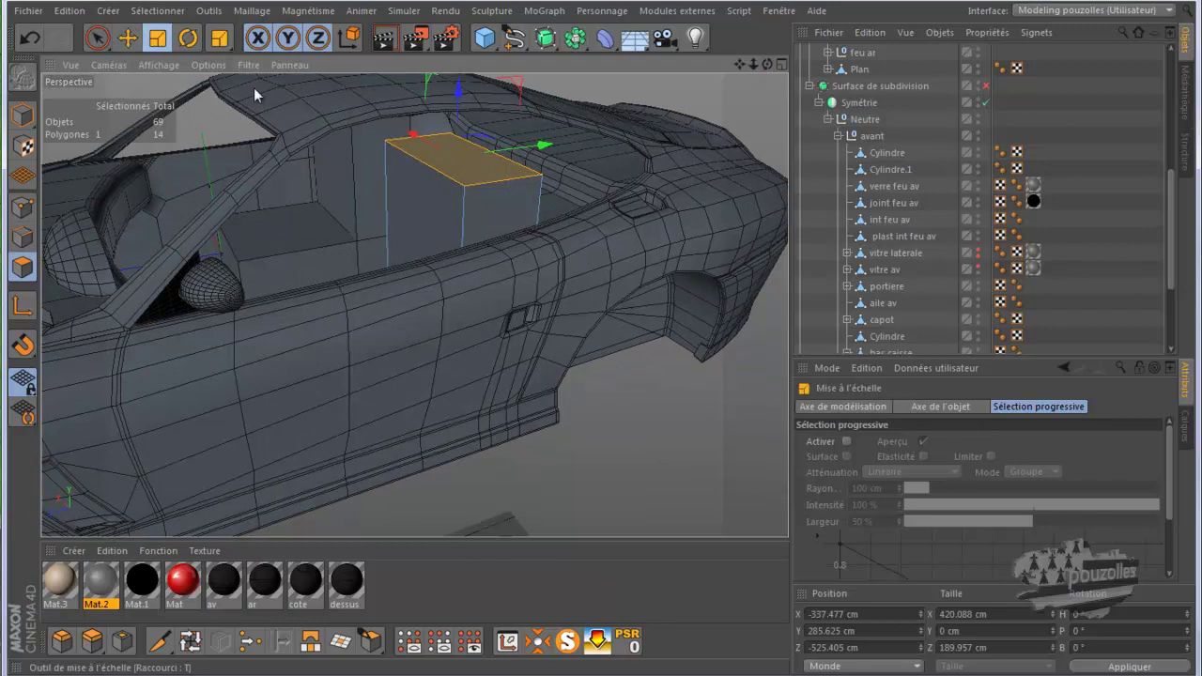
left_click_drag(410, 135, 422, 146)
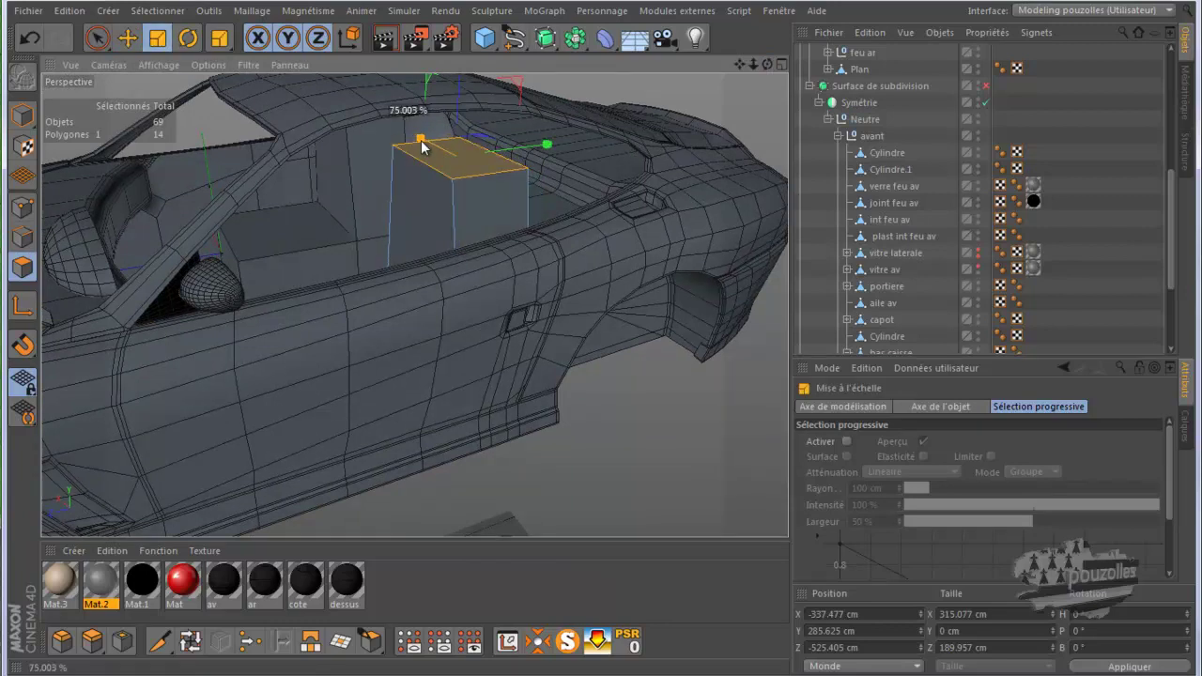
left_click_drag(536, 147, 519, 152)
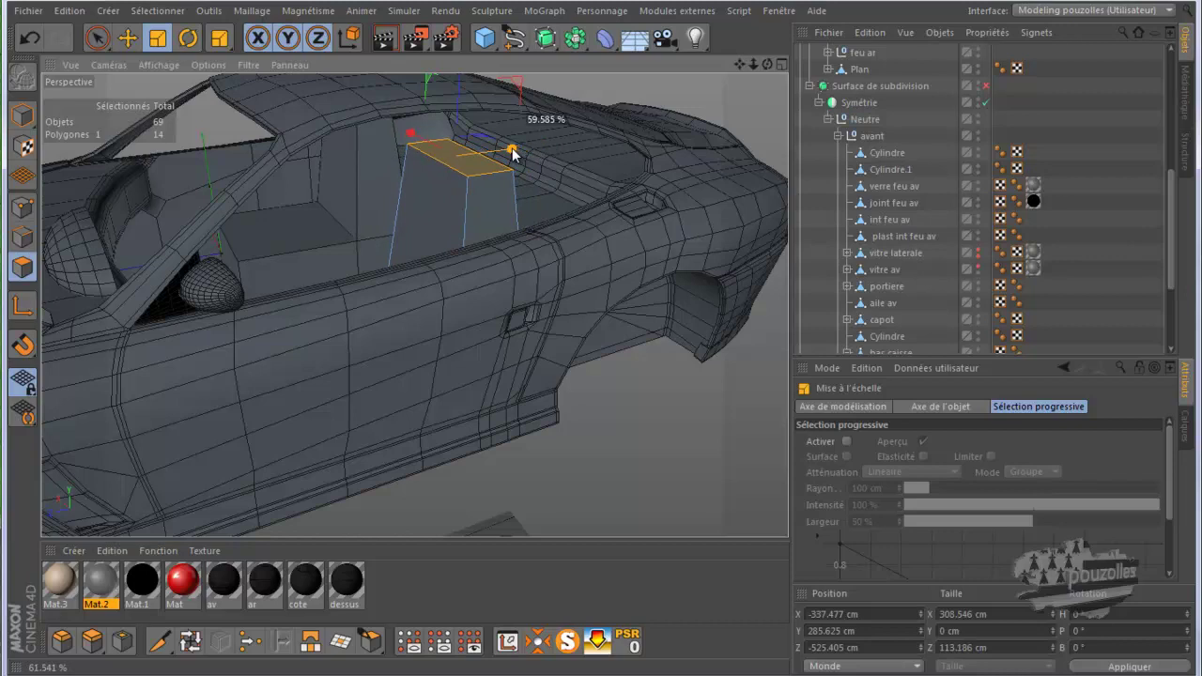
left_click_drag(512, 153, 511, 158)
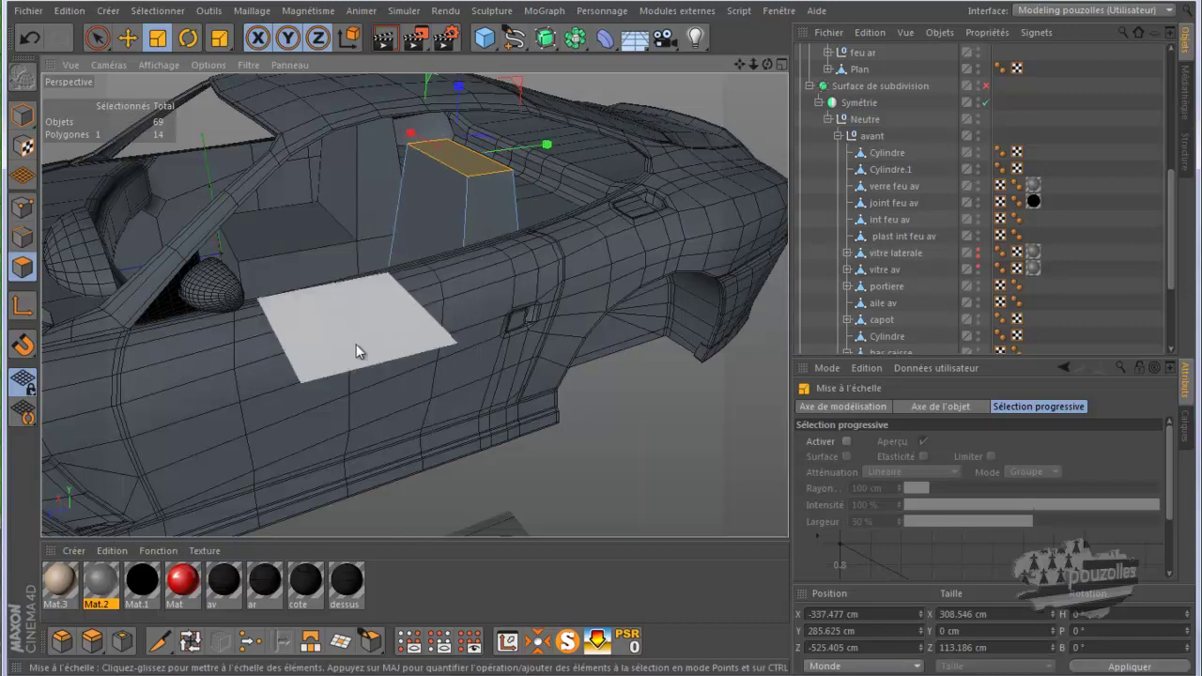
Add two loop cuts running over the backrest and seat, one near each side, the first at about 20 %.
left_click(161, 642)
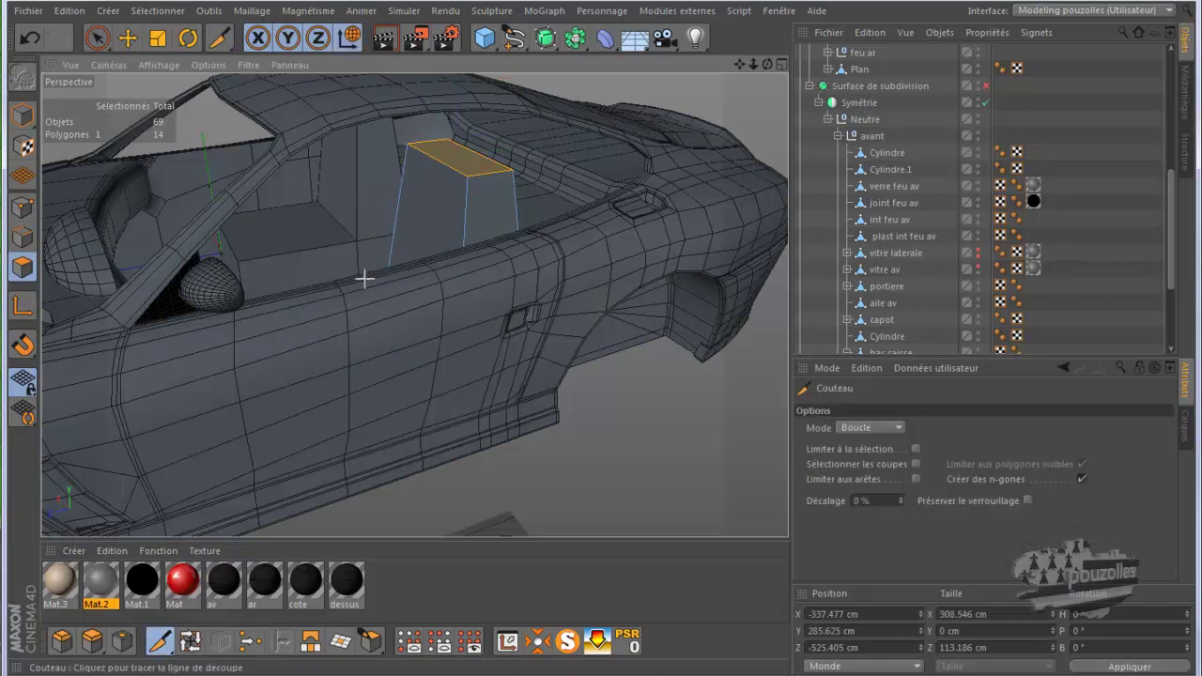
left_click(420, 148)
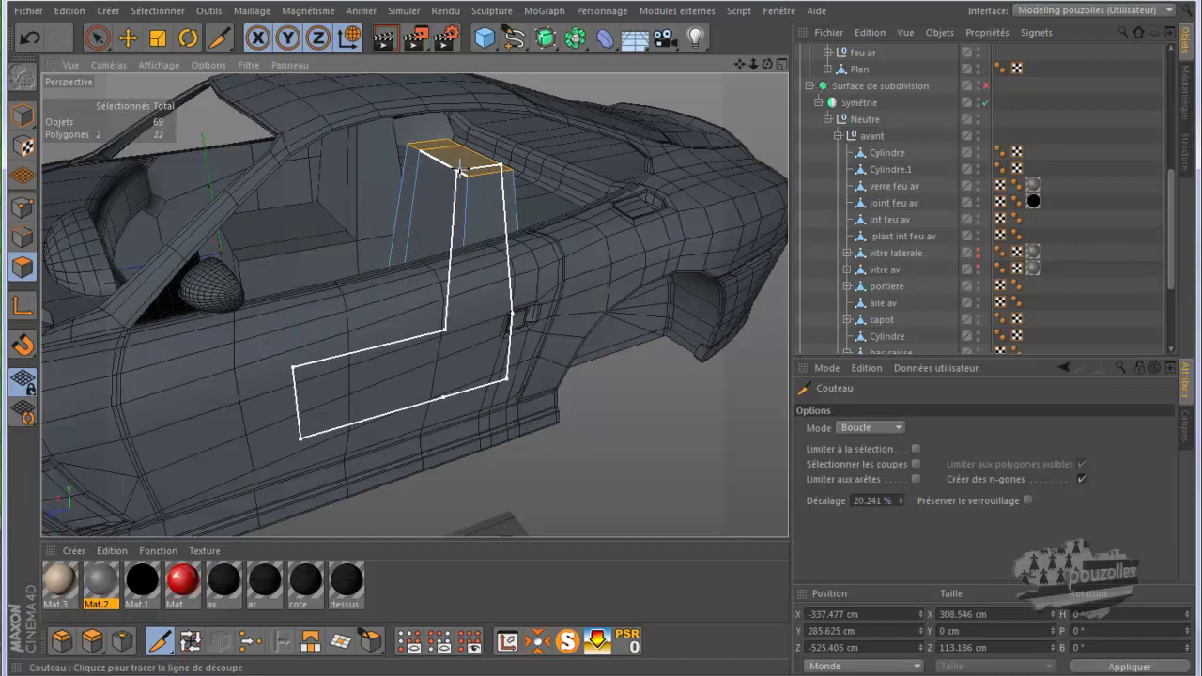
left_click(490, 169)
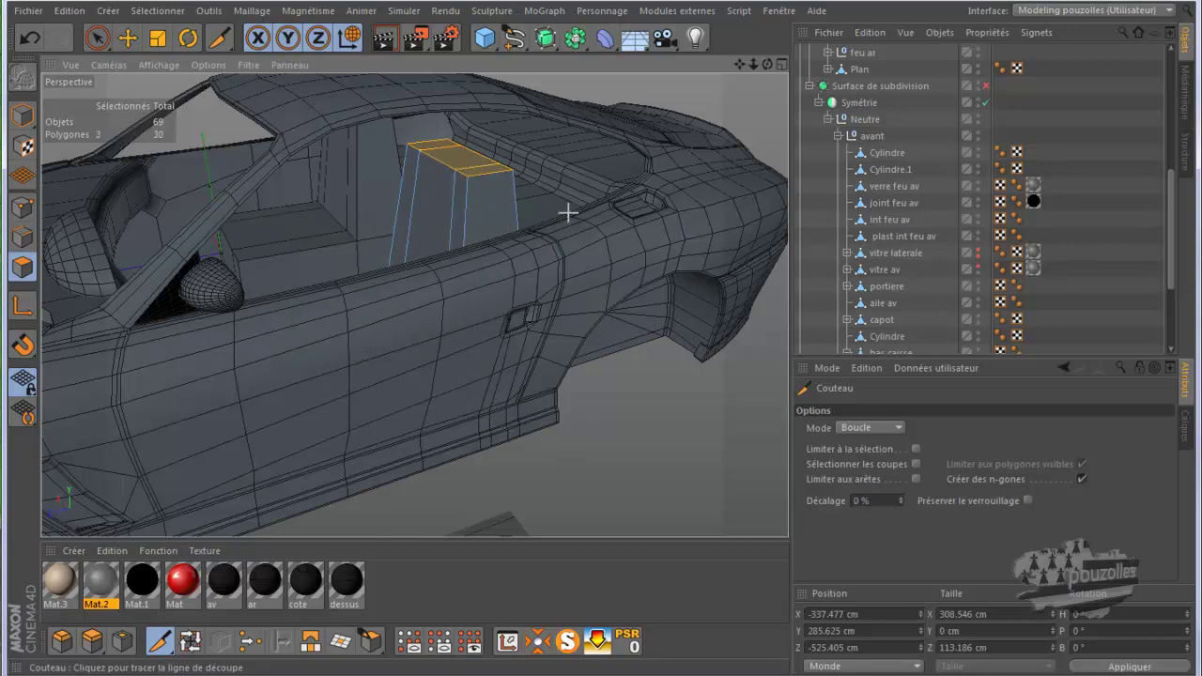
Extrude the two outer strips on the backrest's front face forward by about 38 cm as side bolsters.
left_click(127, 38)
left_click(407, 202)
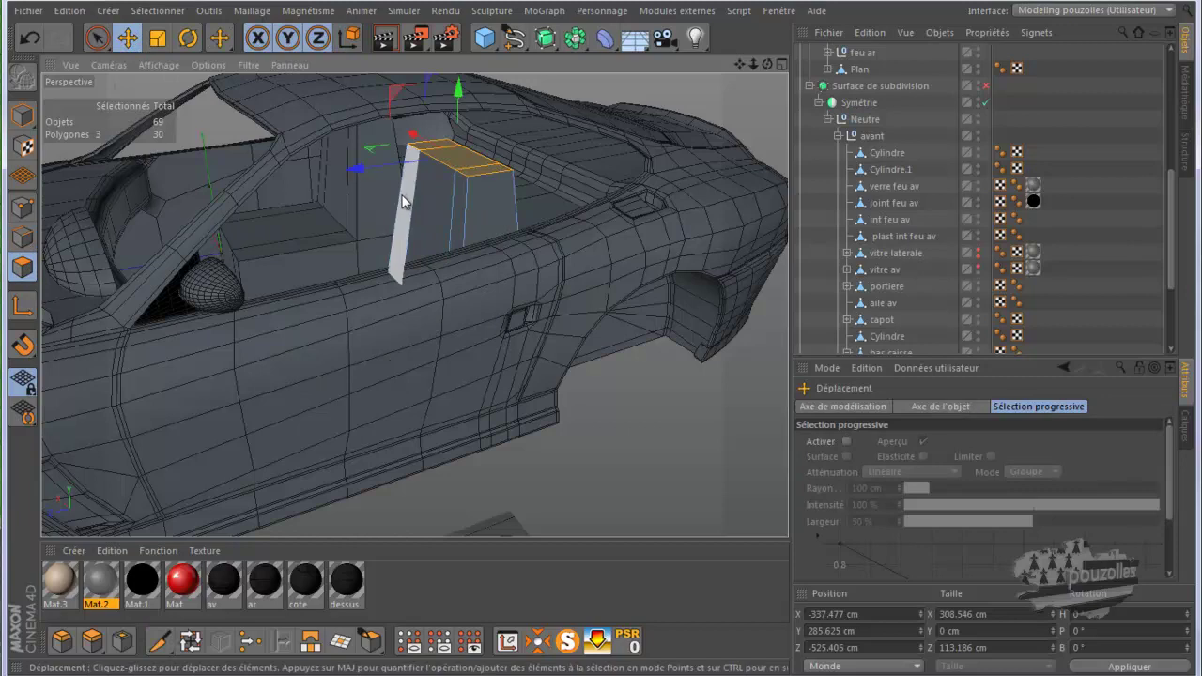
left_click(455, 192, "shift")
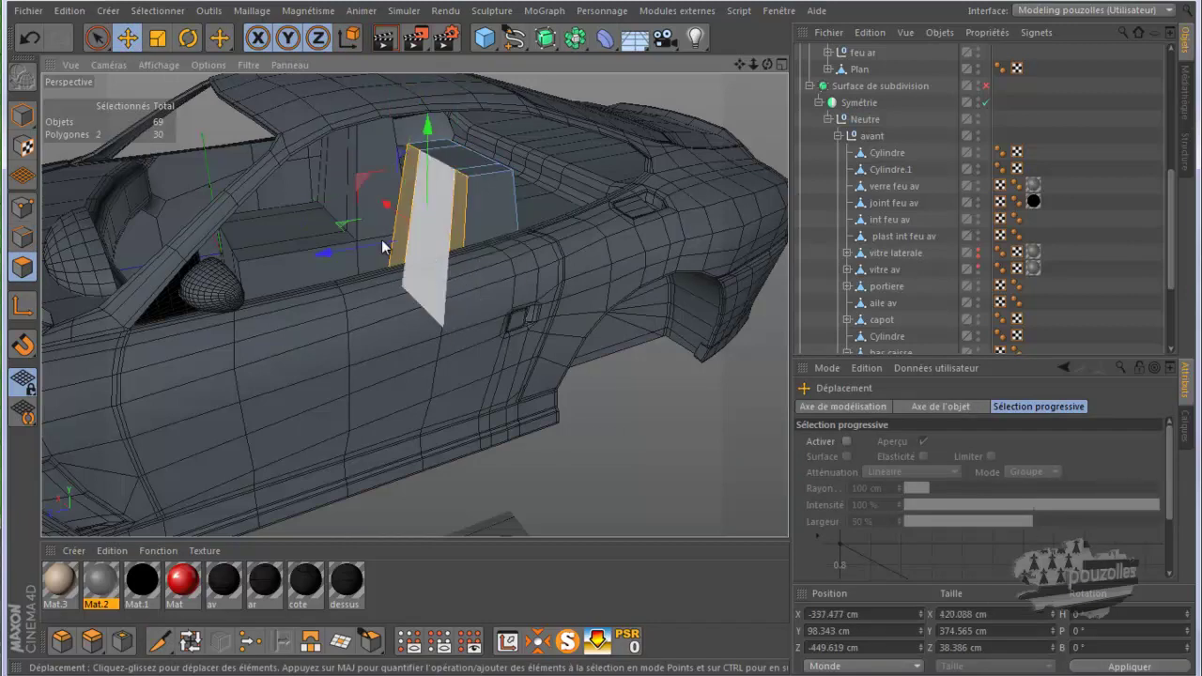
left_click_drag(347, 256, 329, 251, "ctrl")
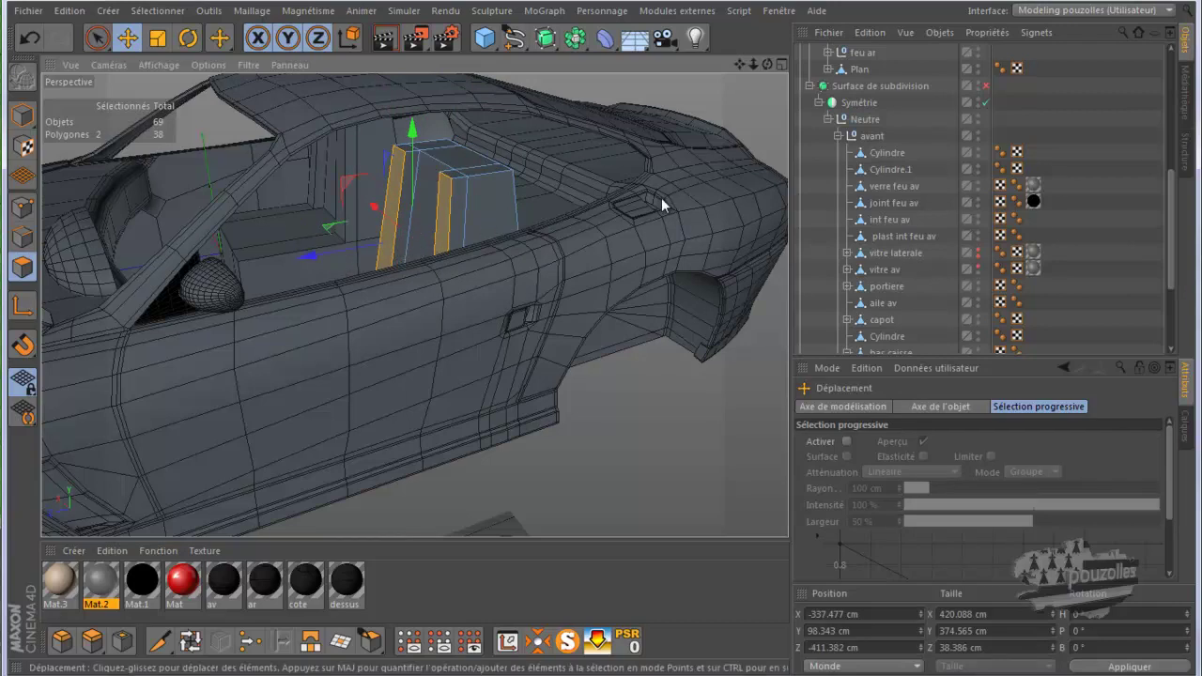
Preview the seat with the smoothing of Surface de subdivision.1 switched on, and switch it off again.
left_click(985, 86)
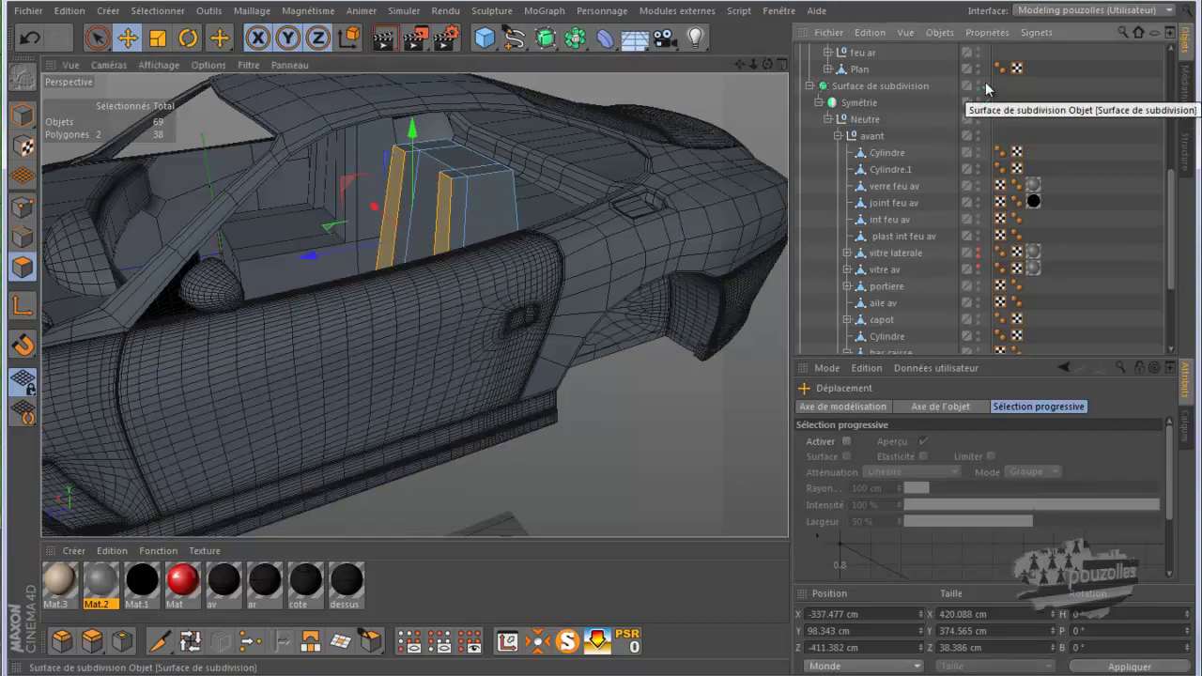
left_click(985, 85)
scroll(988, 94, "up", 5)
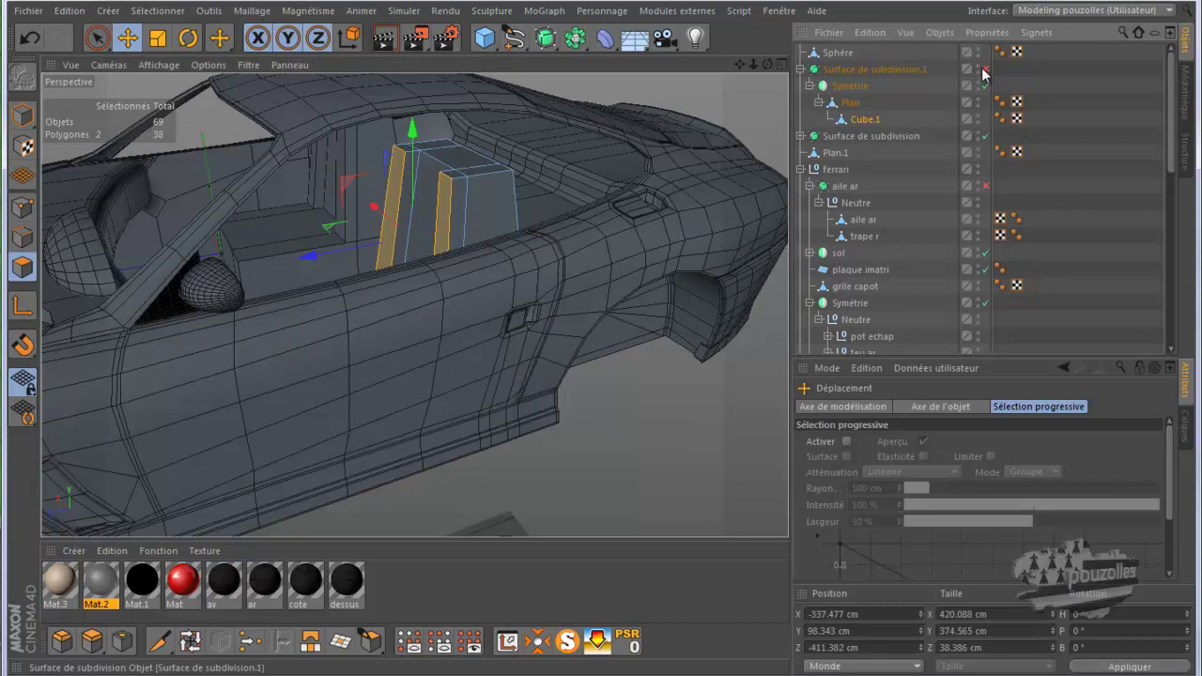
left_click(985, 69)
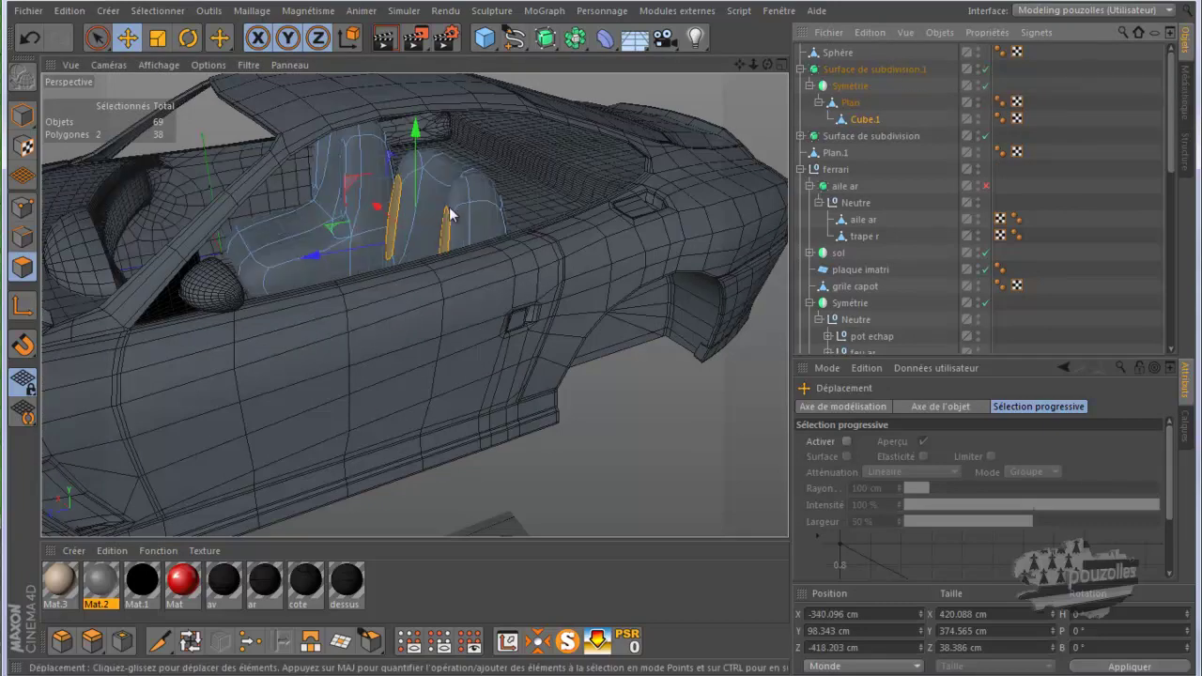
left_click(984, 68)
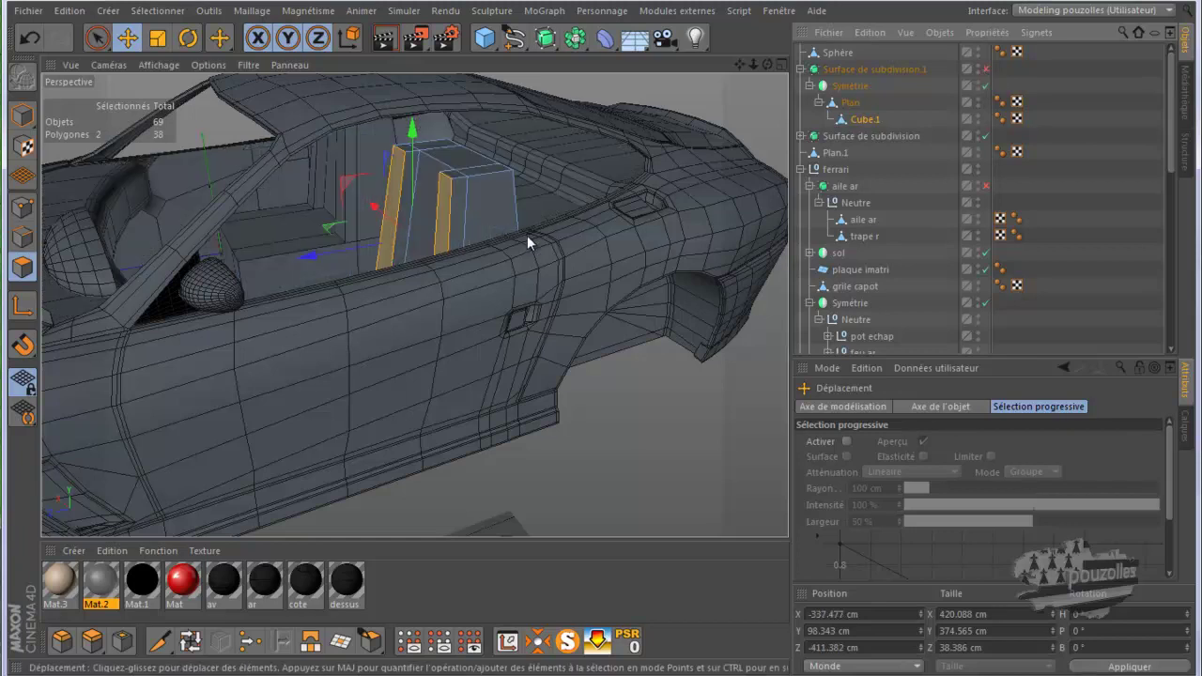
Isolate the seat object Cube.1 so that only it is shown in the view.
scroll(408, 260, "up", 3)
scroll(409, 260, "up", 1)
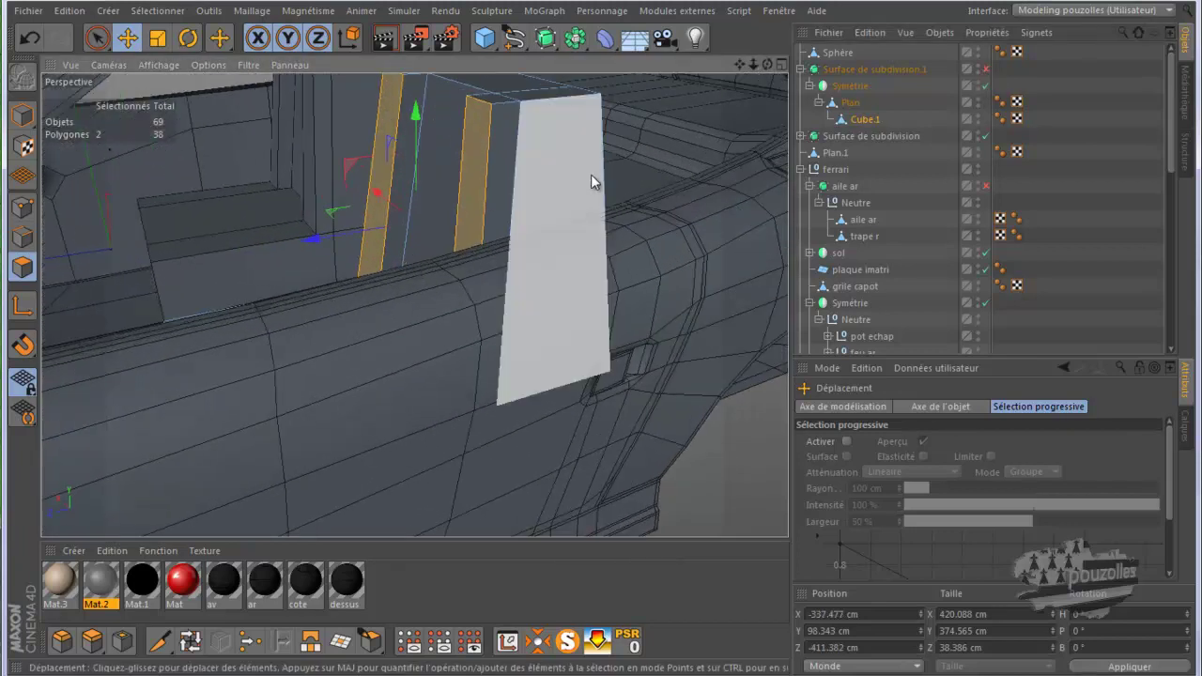
left_click(566, 642)
scroll(618, 319, "down", 3)
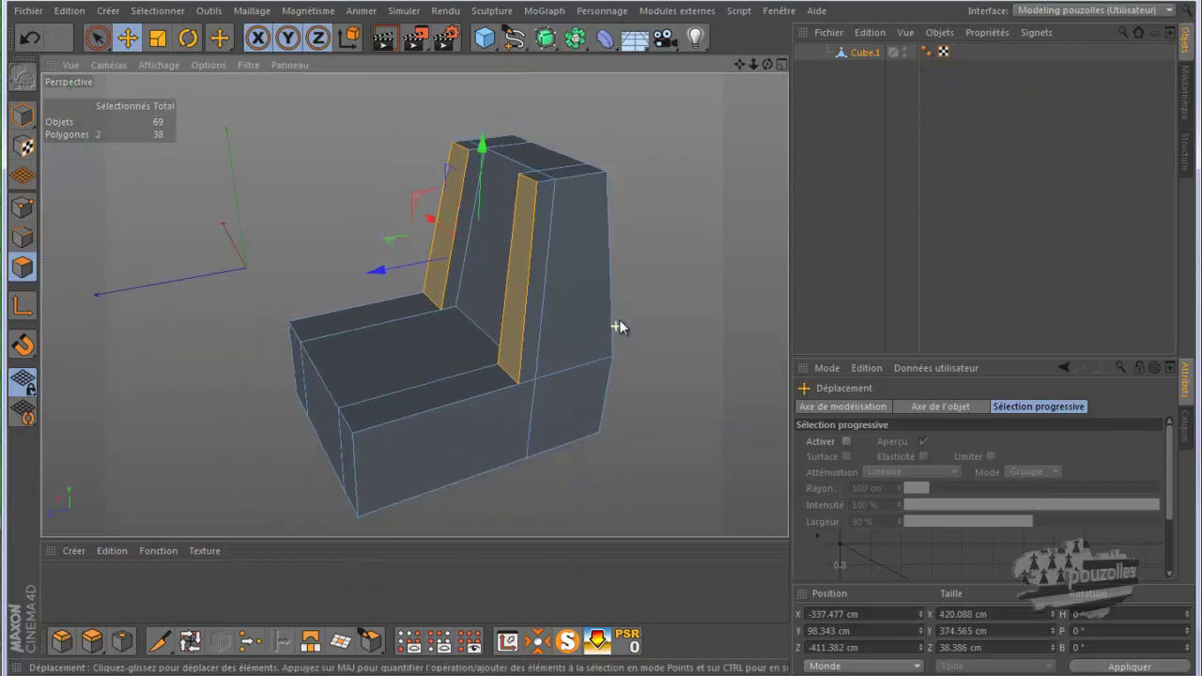
Put Cube.1 into a new Subdivision Surface of its own at the top level, with smoothing turned off.
left_click(546, 38, "alt")
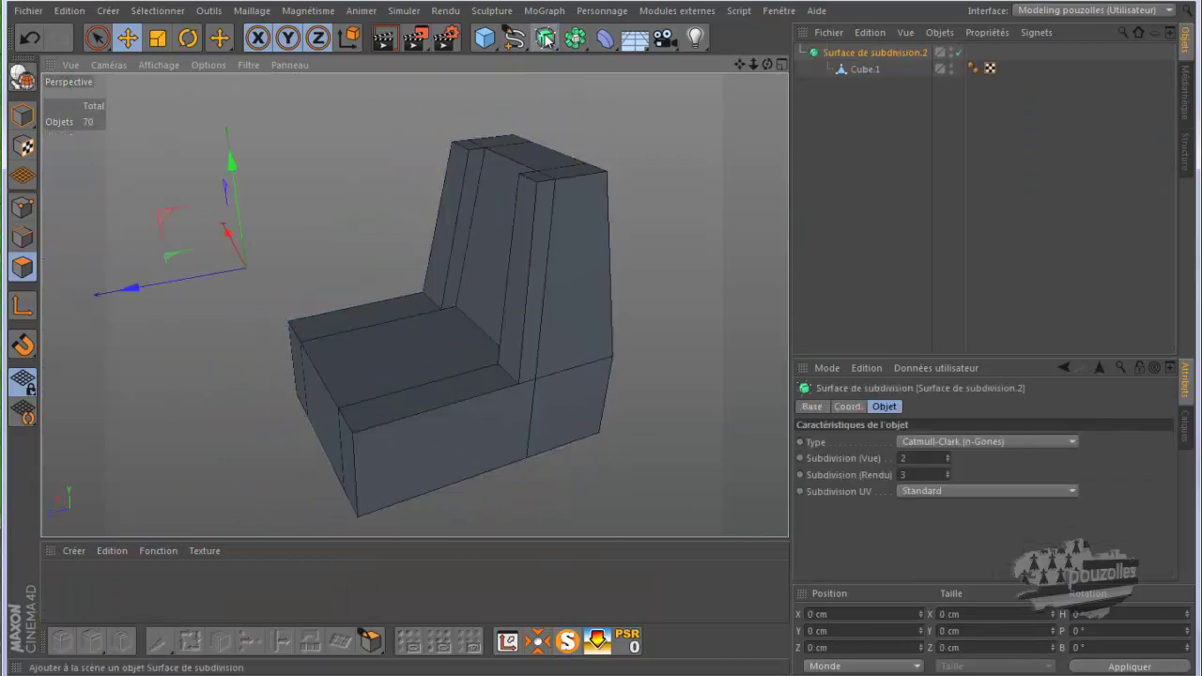
left_click(863, 71)
left_click_drag(866, 54, 865, 55)
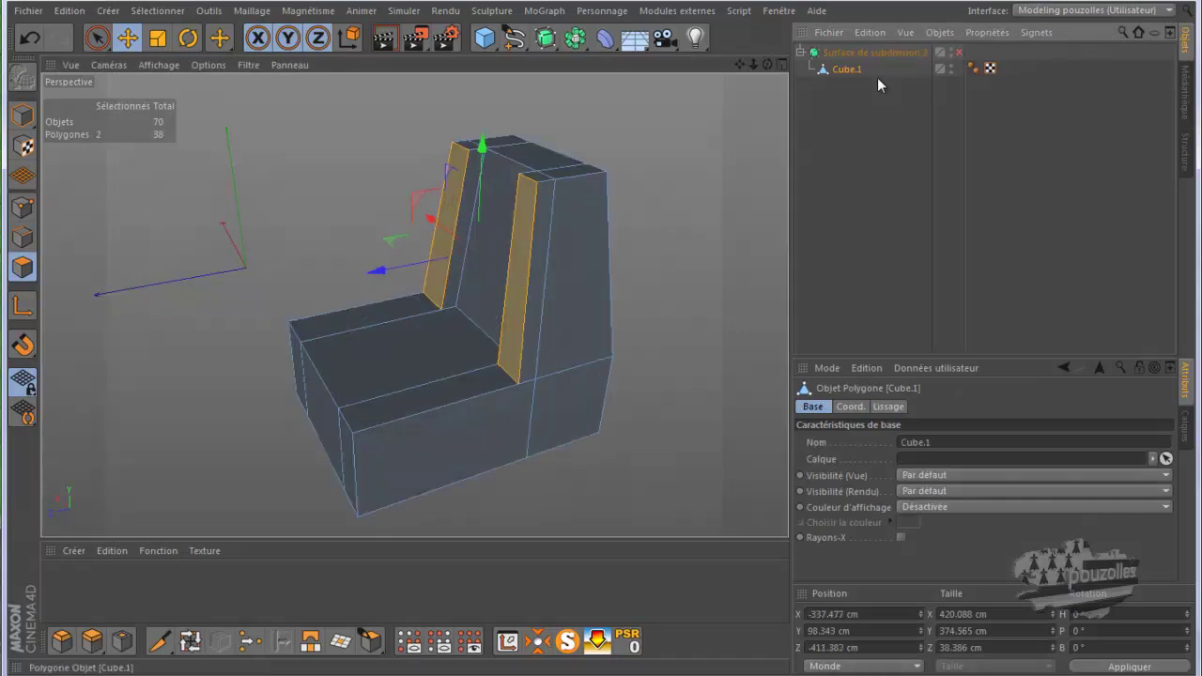
Loop-cut the seat cushion crosswise close to its front edge, at about 97 %.
left_click(23, 206)
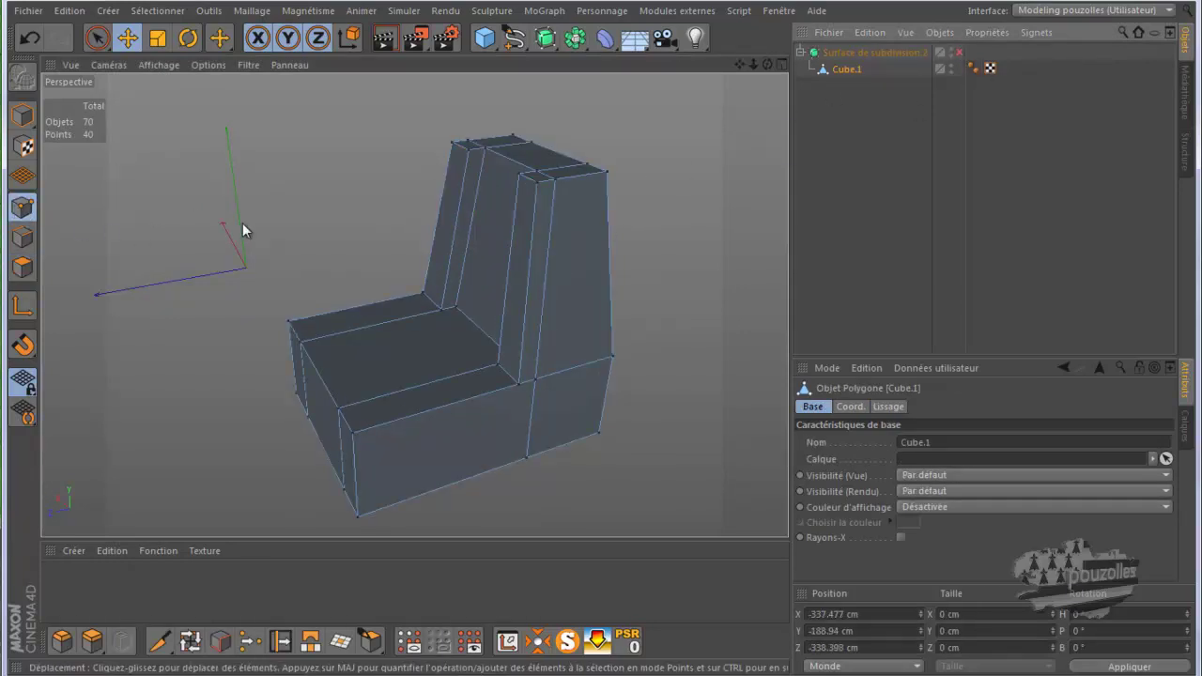
left_click(160, 640)
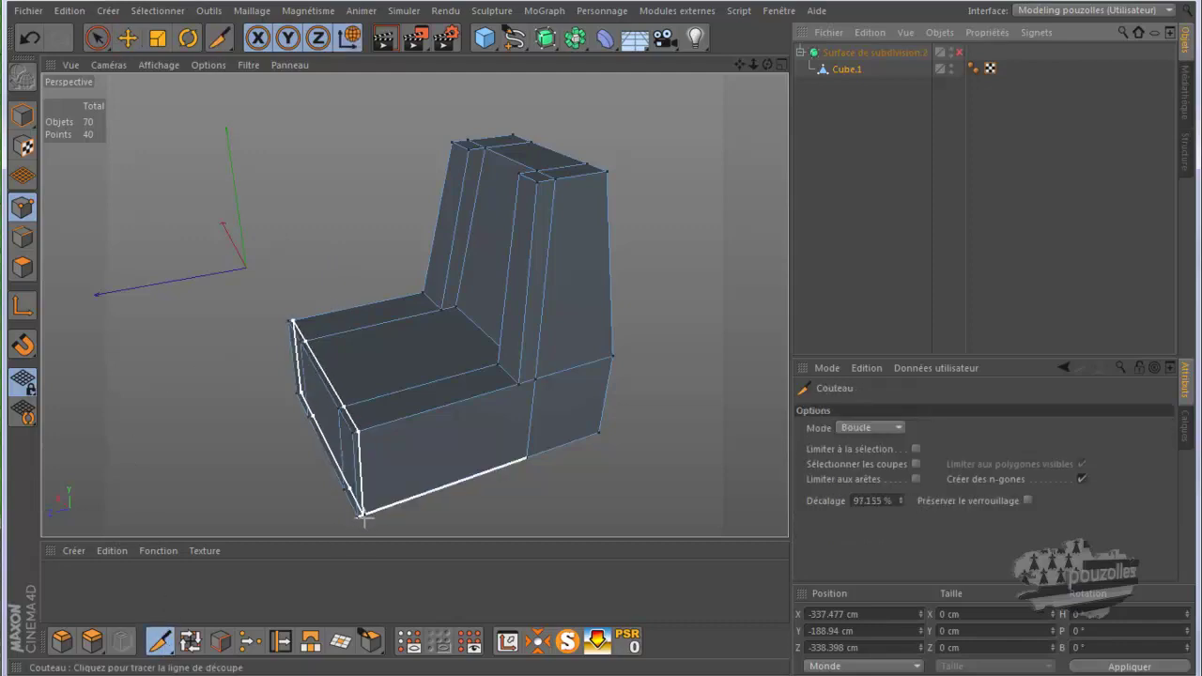
left_click(407, 515)
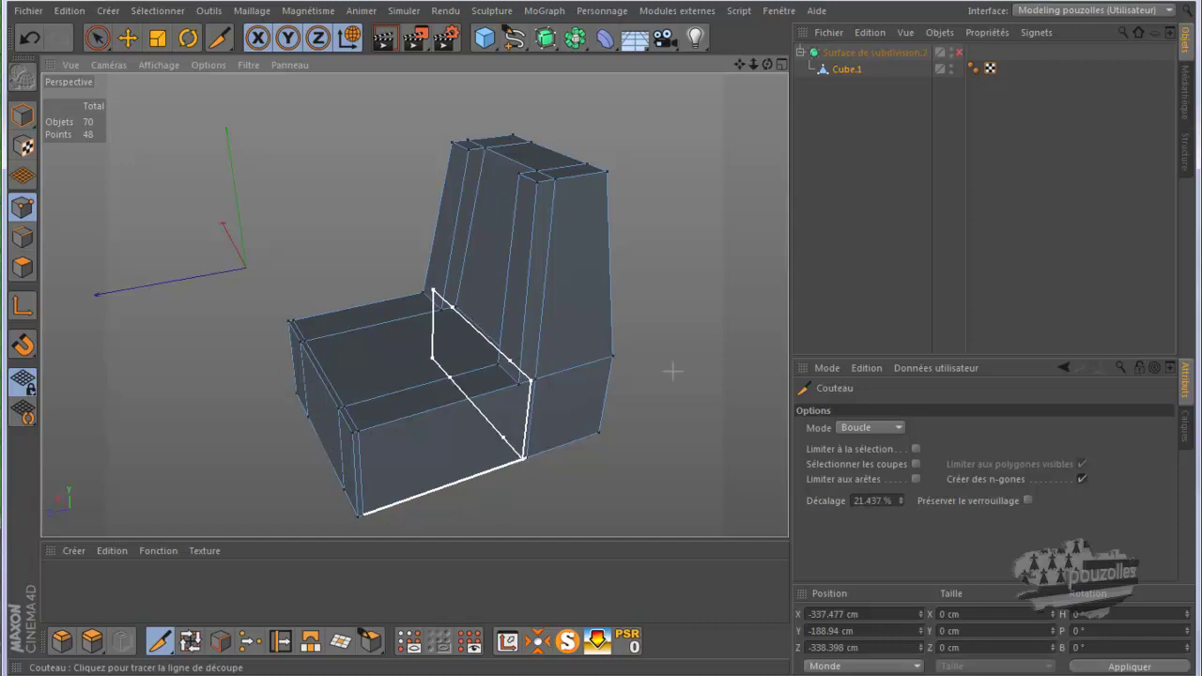
Loop-cut the seat base horizontally close to its top and bottom edges, checking the smoothed shape and leaving smoothing off.
left_click(959, 52)
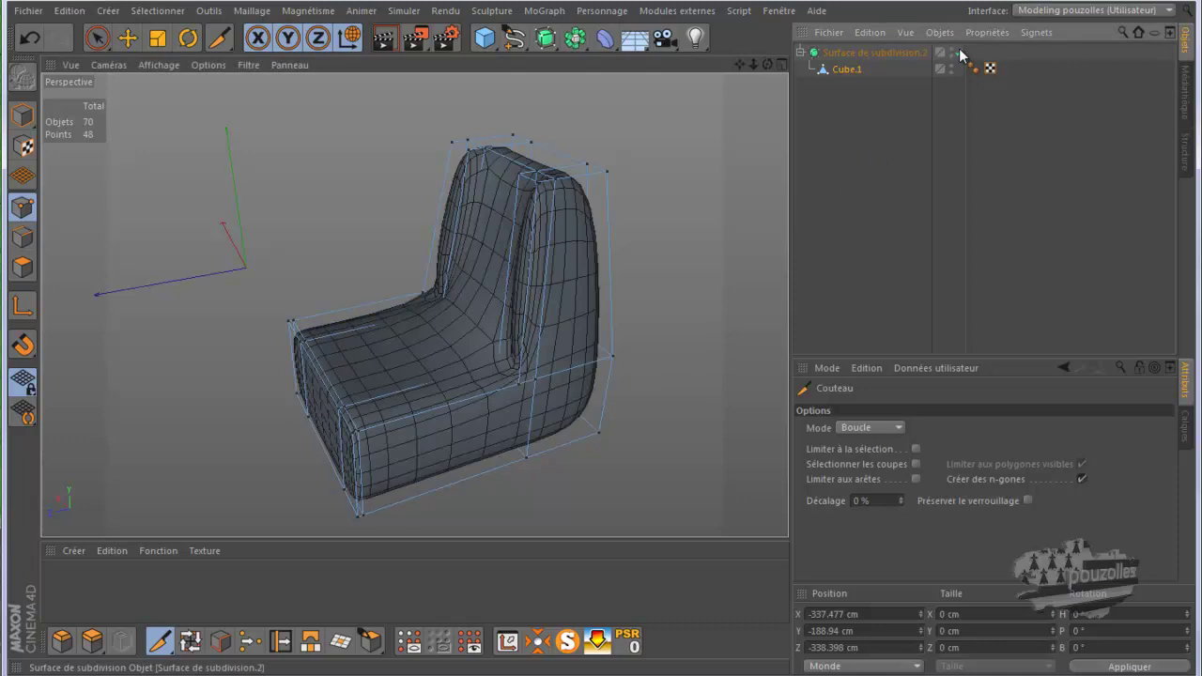
left_click(958, 52)
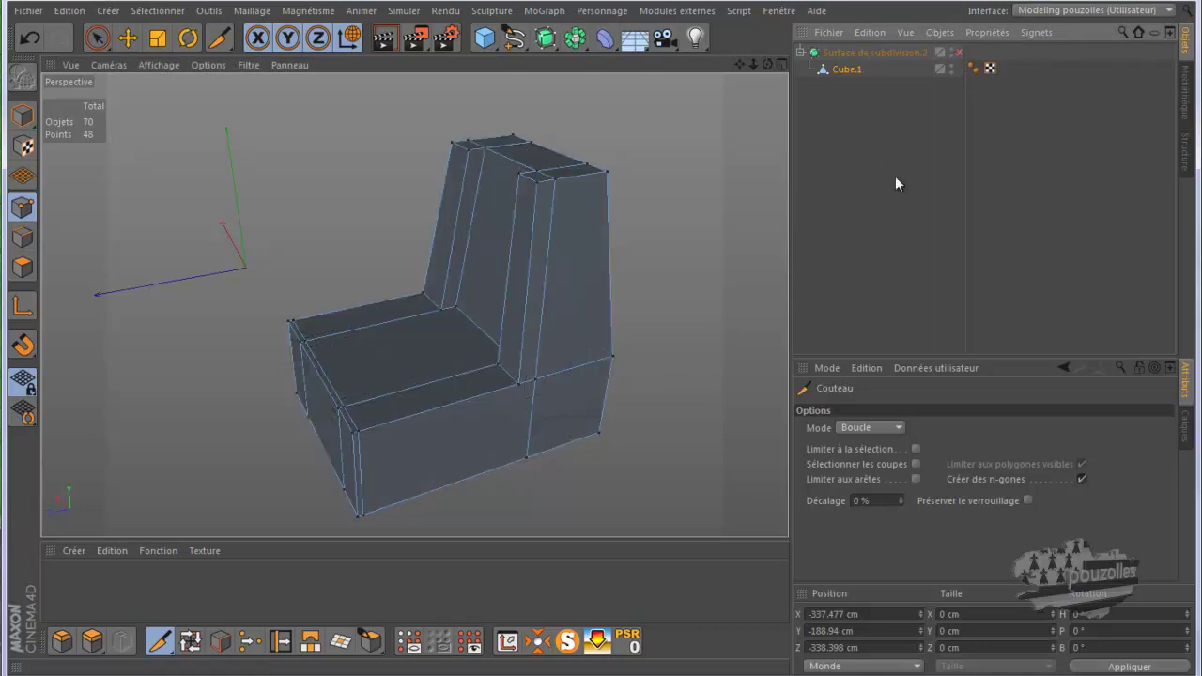
left_click(352, 439)
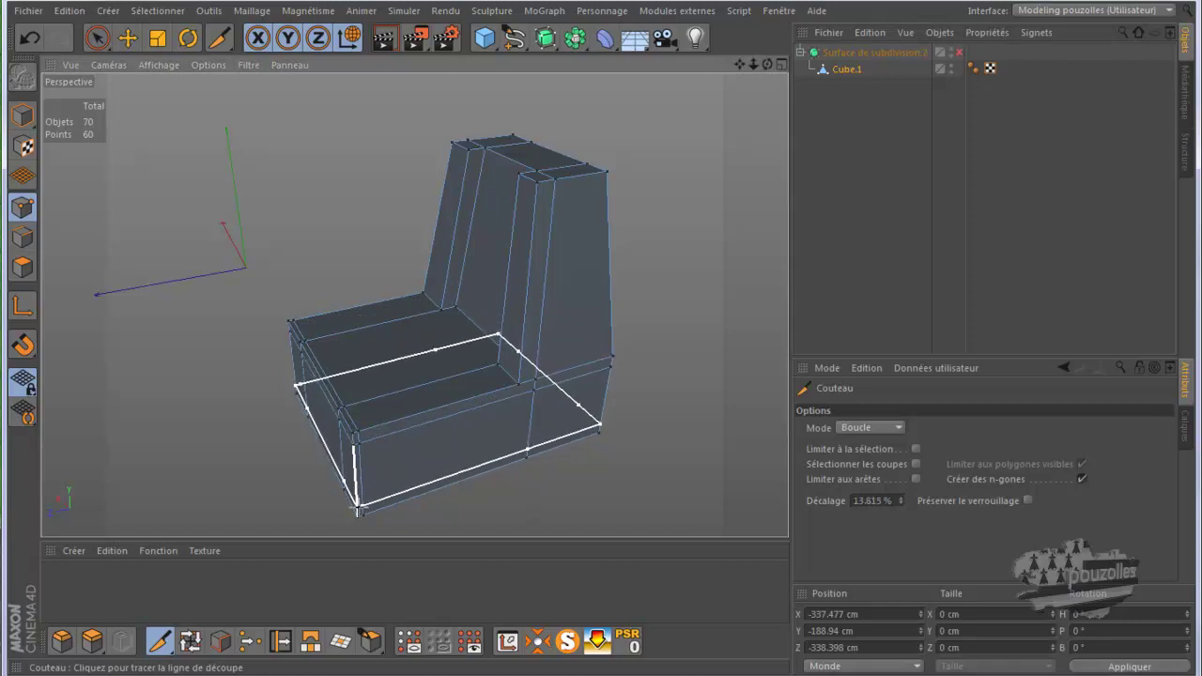
left_click(358, 508)
left_click(958, 54)
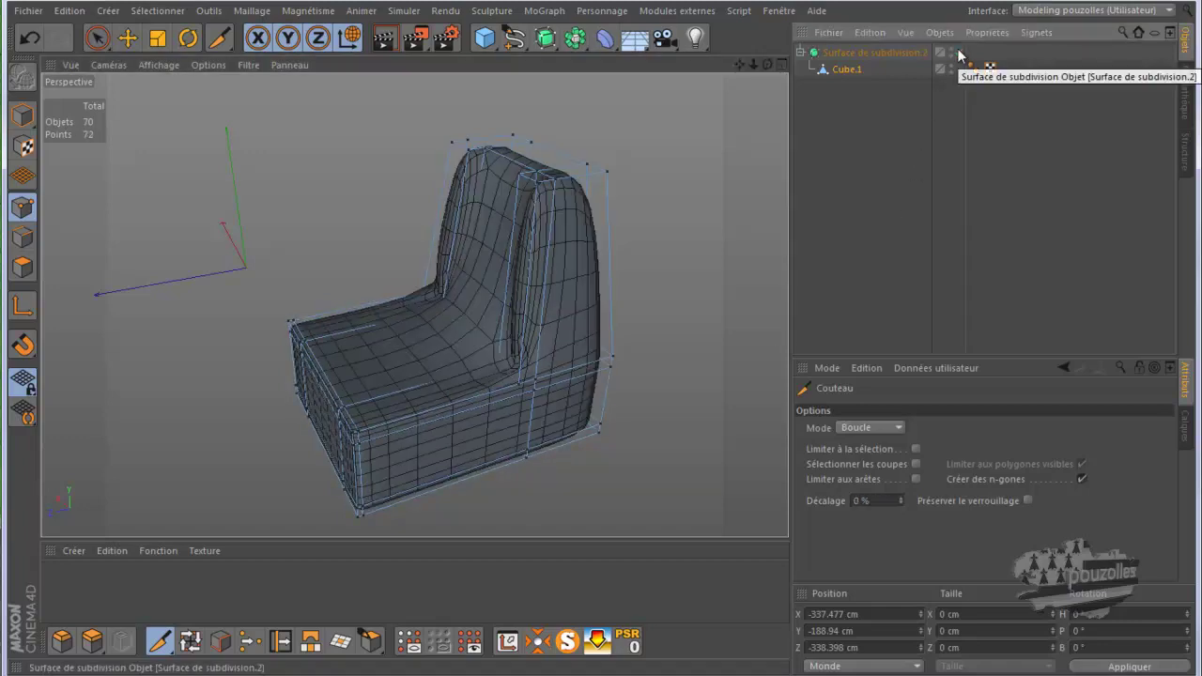
left_click(957, 54)
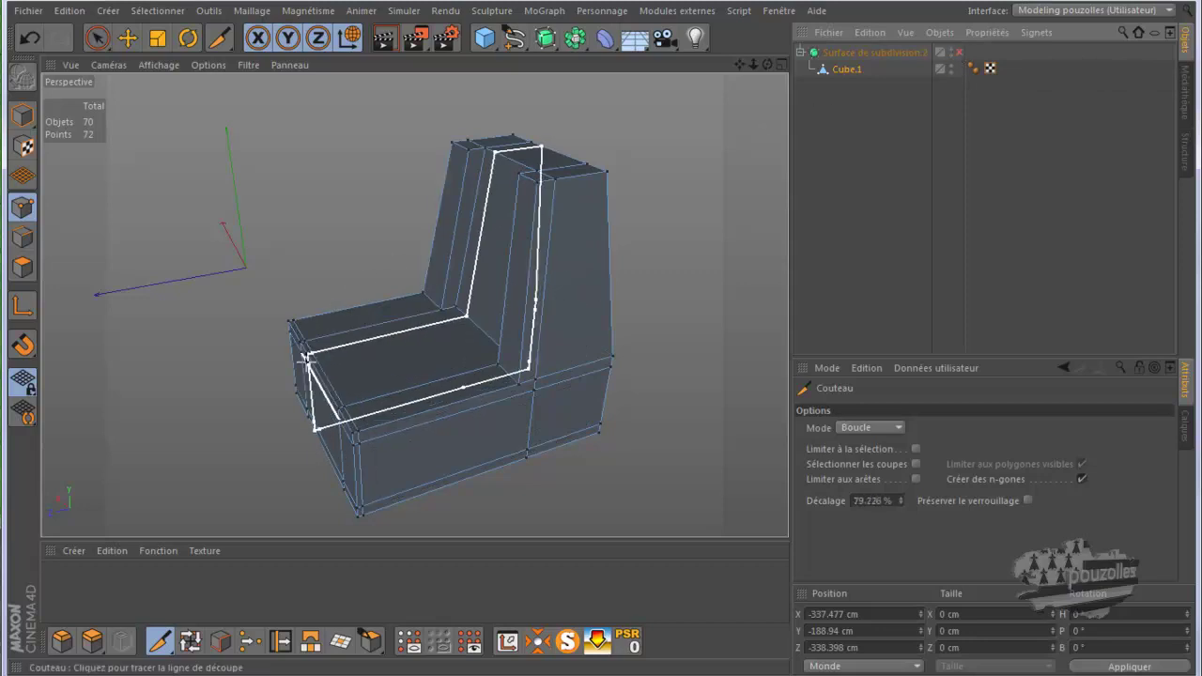
Select the cushion's central polygons with the narrow front strip, lower them to about Y -139 cm, and preview the smoothing.
left_click(23, 266)
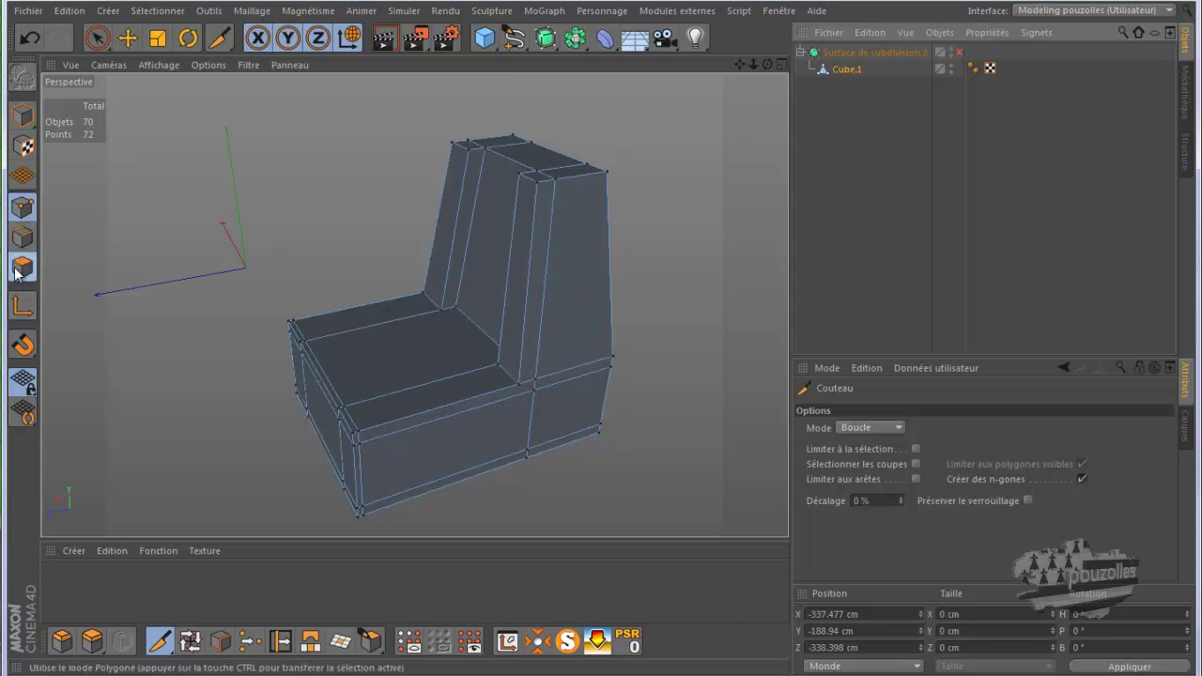
left_click(97, 37)
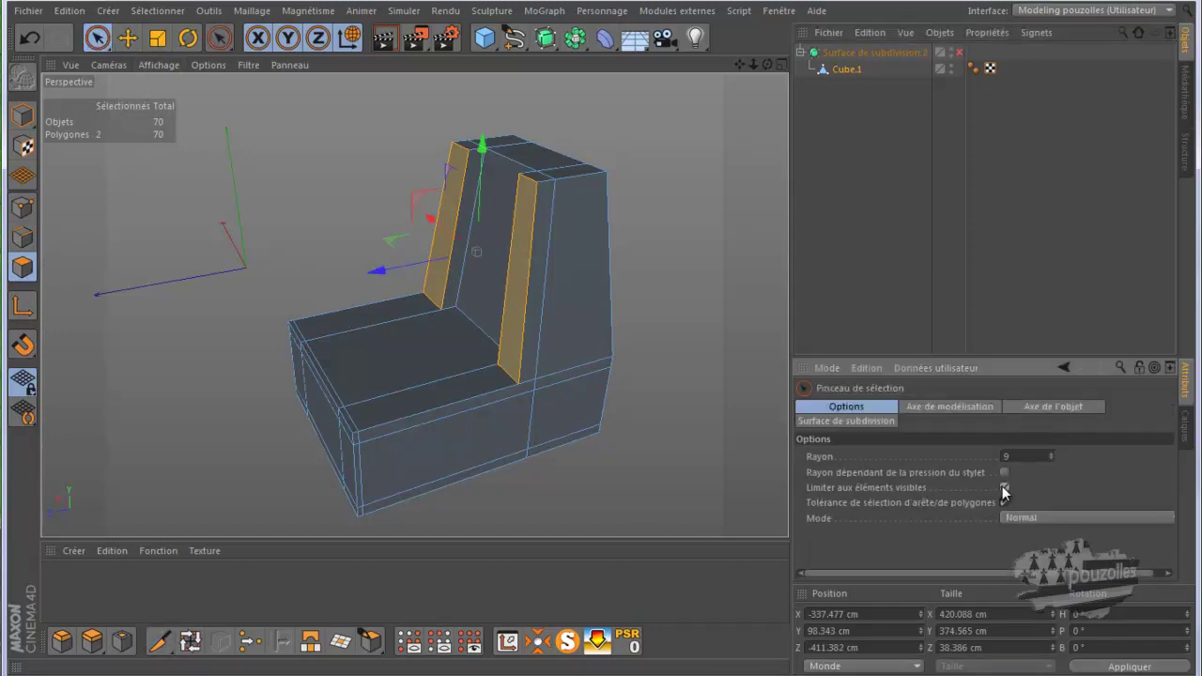
left_click(341, 366)
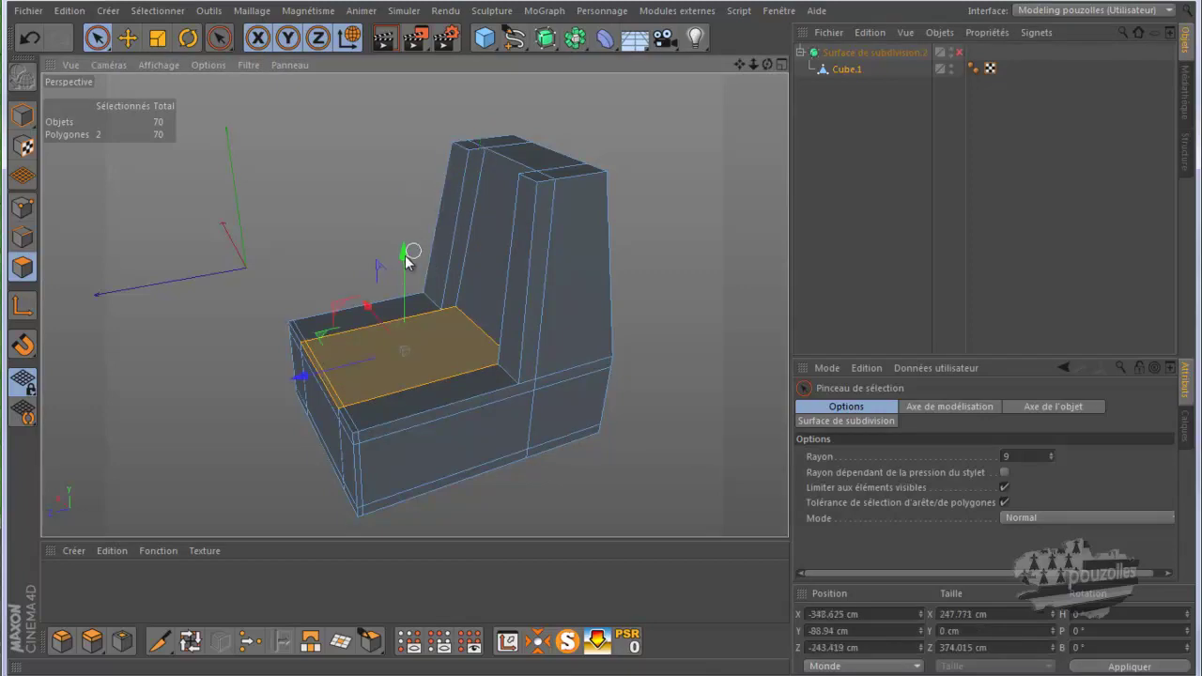
mouse_move(402, 258)
left_mouse_down()
mouse_move(406, 275)
mouse_move(412, 266)
left_mouse_up()
key("ctrl+z")
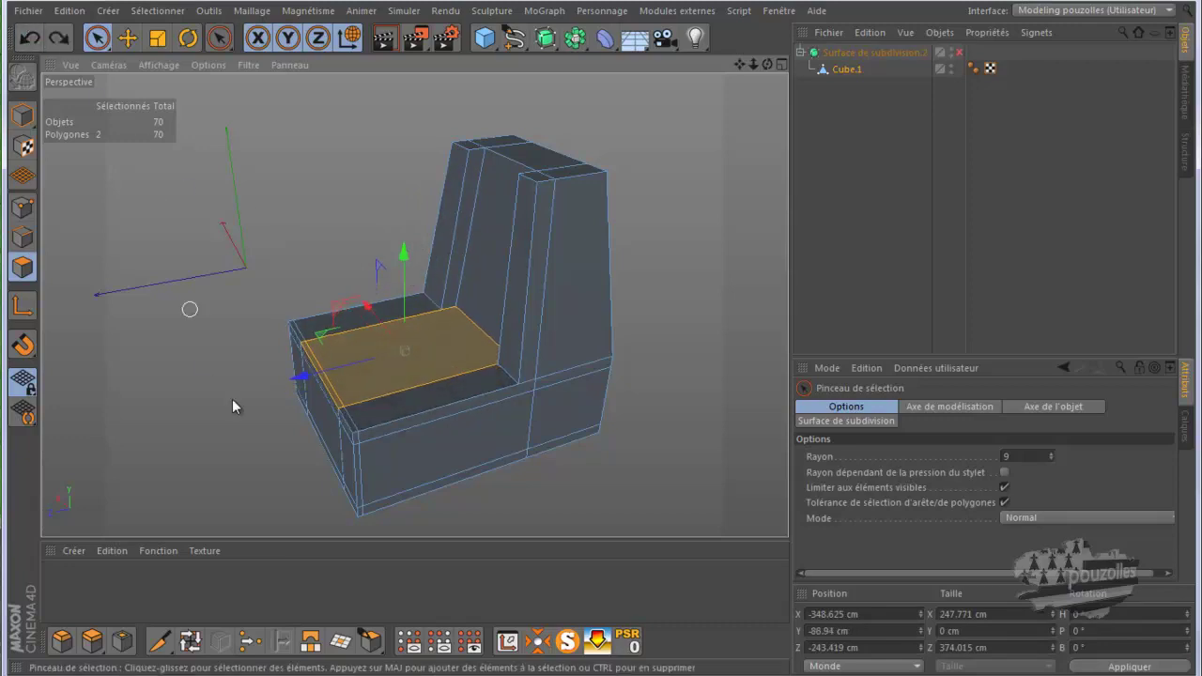
left_click(316, 365, "shift")
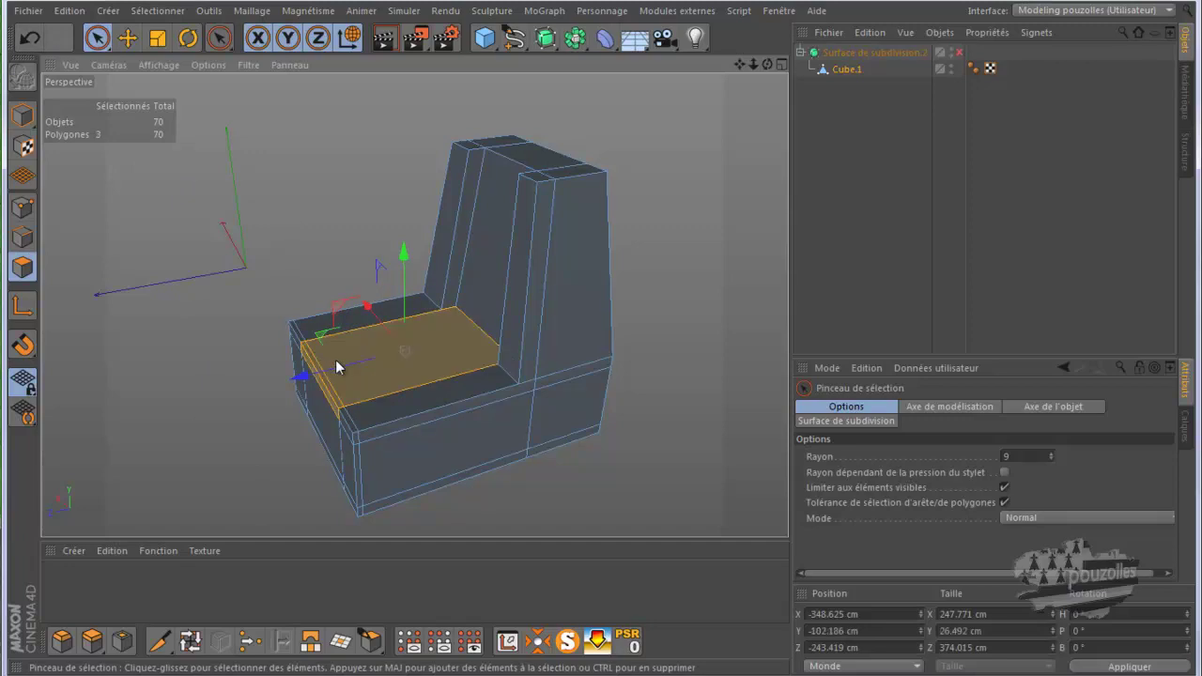
left_click_drag(409, 270, 409, 286)
left_click(958, 52)
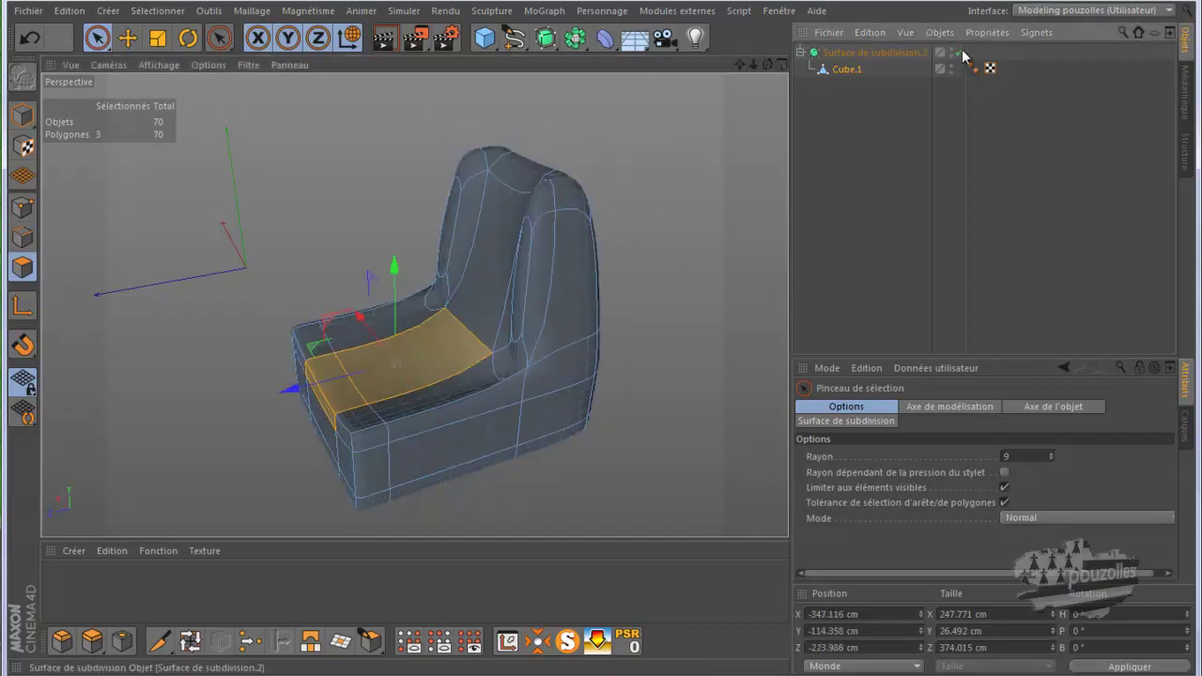
left_click(959, 52)
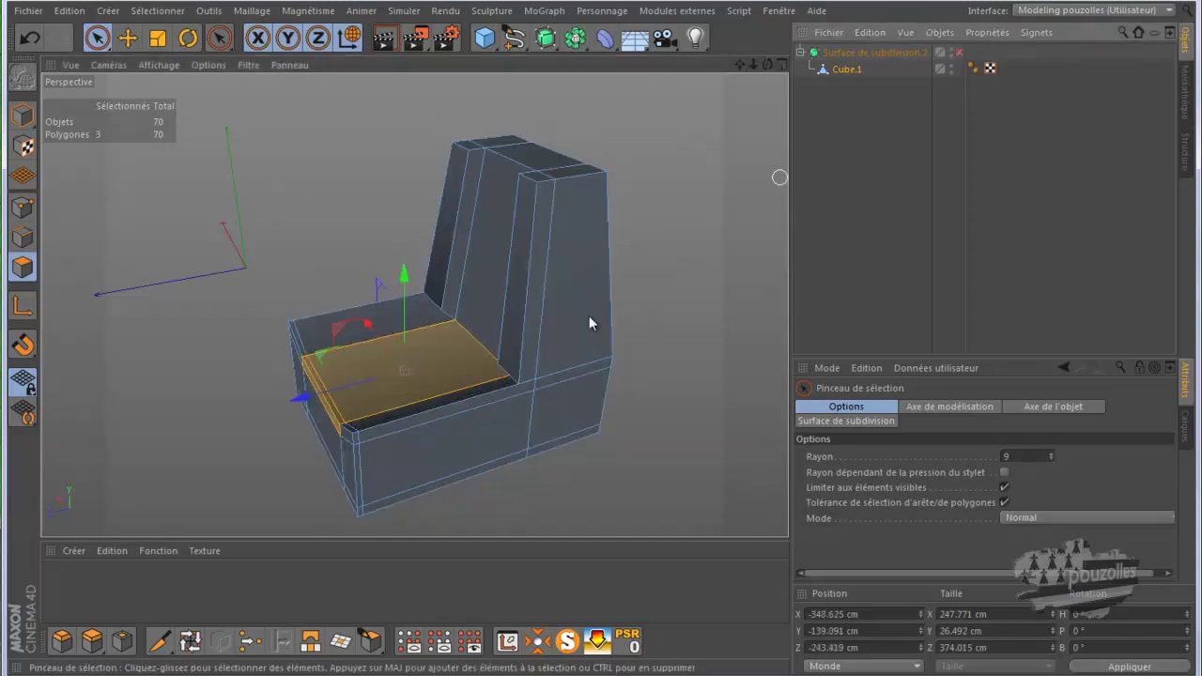
Loop-cut the central seat panel lengthwise next to both bolsters, at about 7 % and 93 %, and preview the smoothing.
left_click(159, 641)
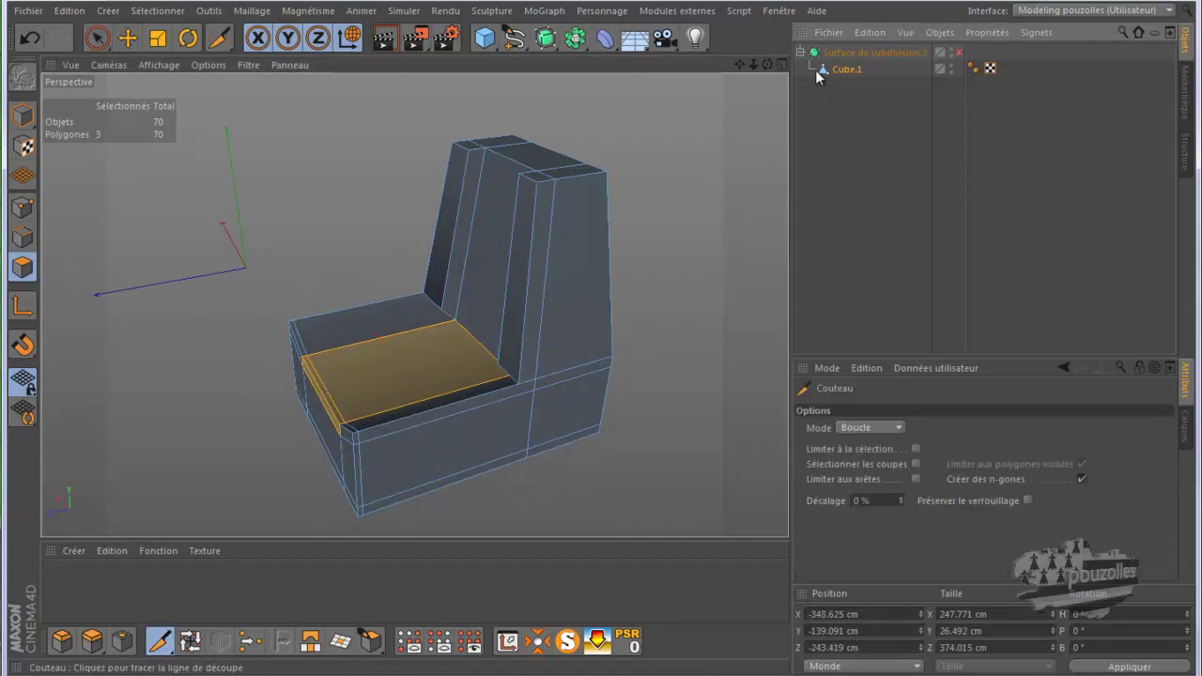
left_click_drag(413, 305, 413, 305, "alt")
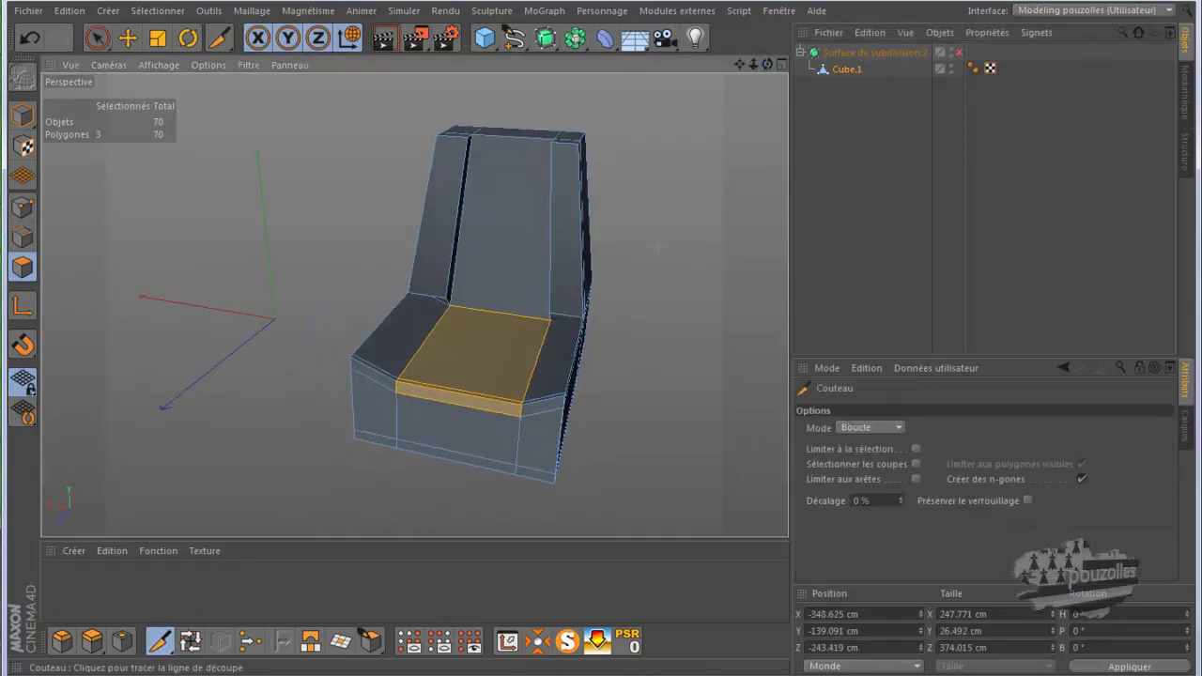
left_click(507, 474)
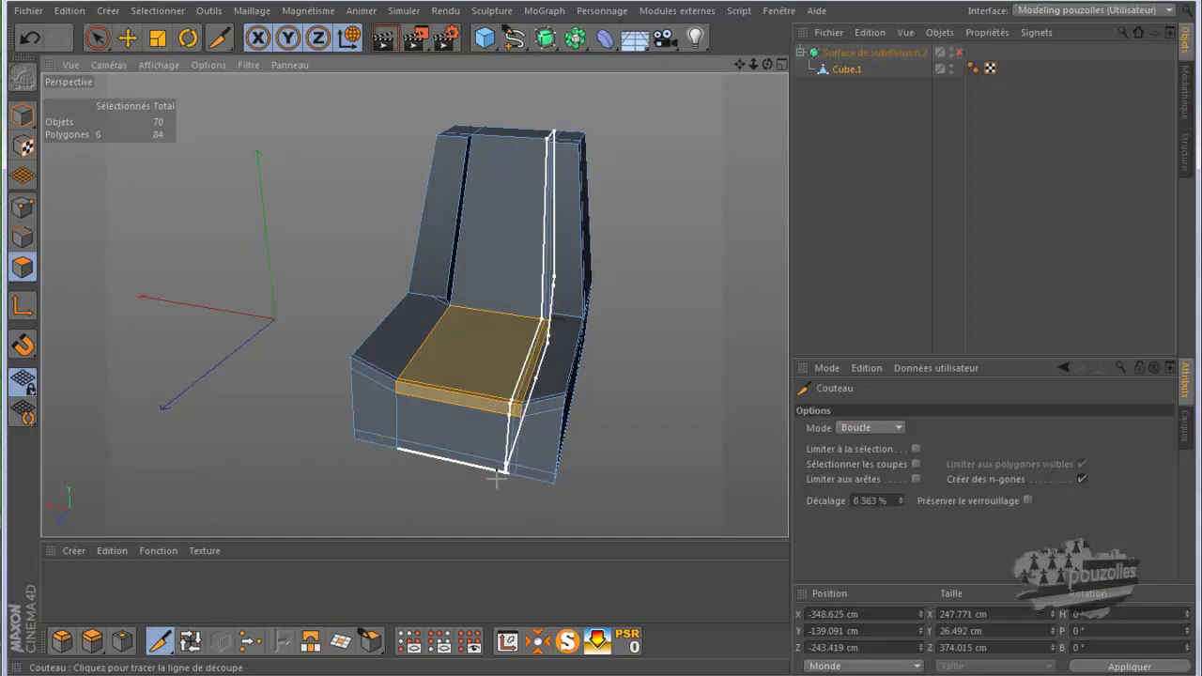
left_click(403, 454)
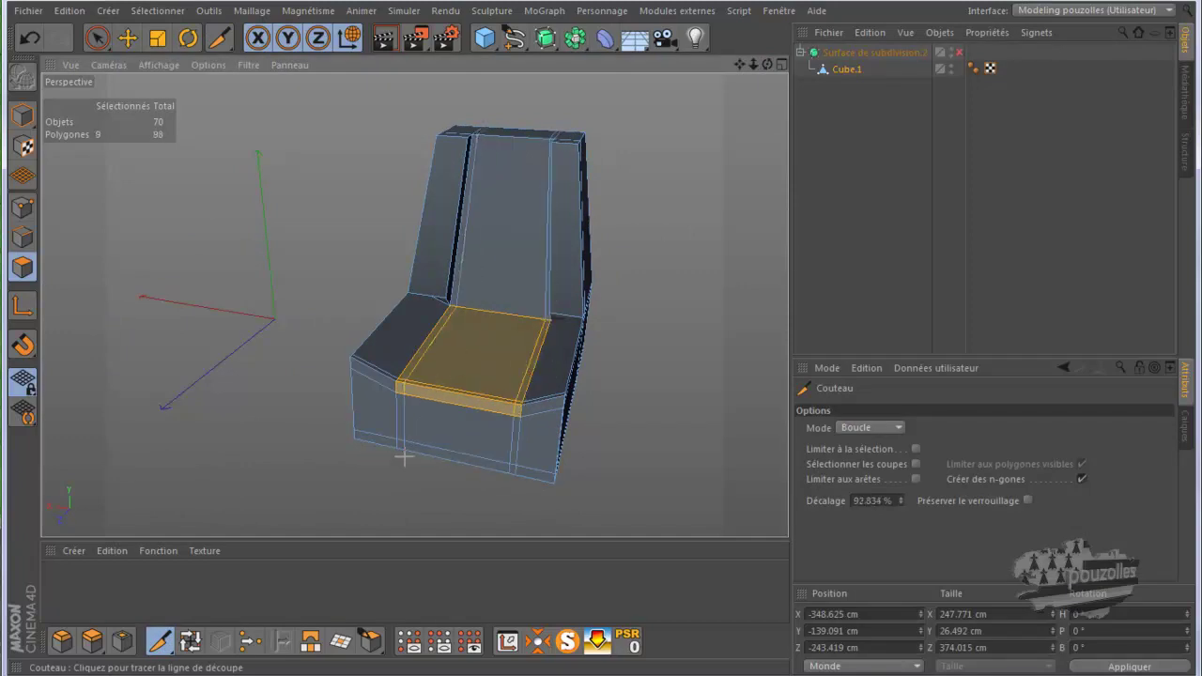
left_click(958, 53)
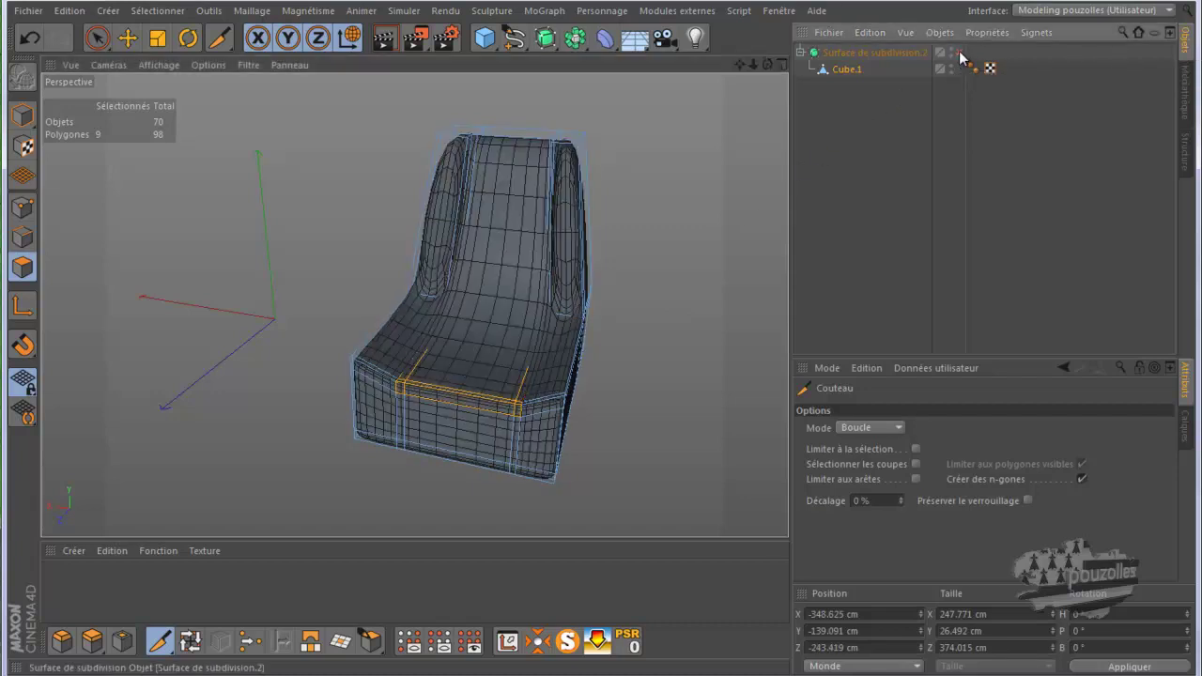
left_click(957, 53)
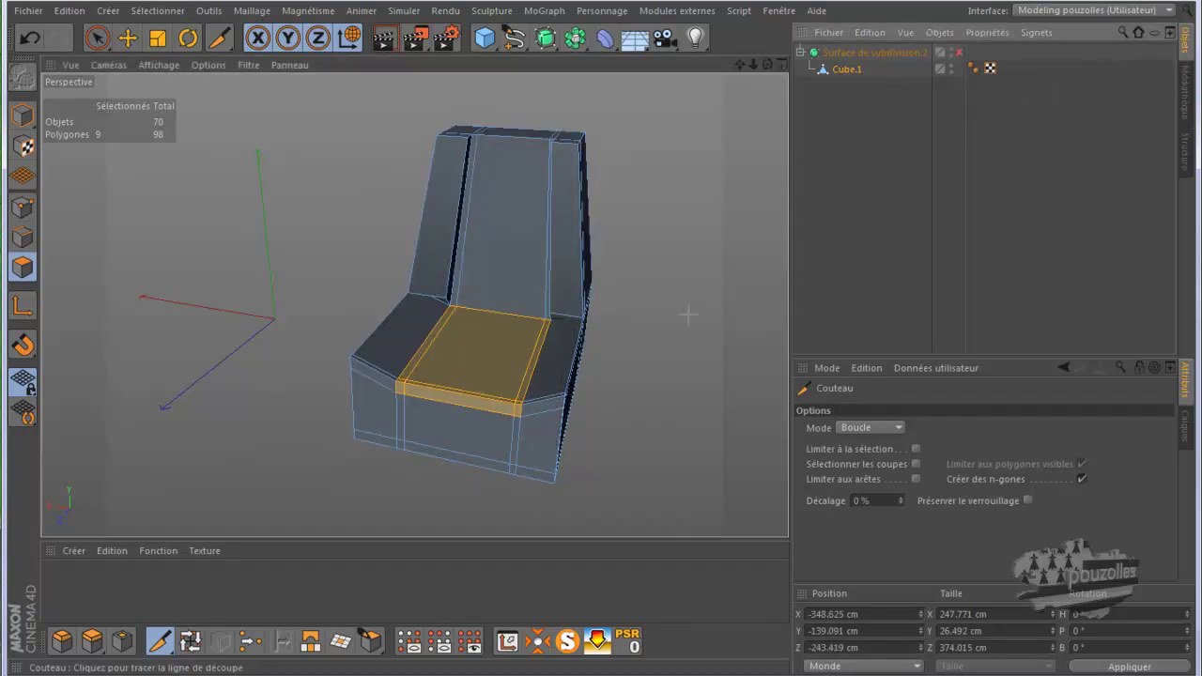
Loop-cut both side bolsters lengthwise close to their outer edges, and preview the seat with smoothing on and off again.
left_click(550, 483)
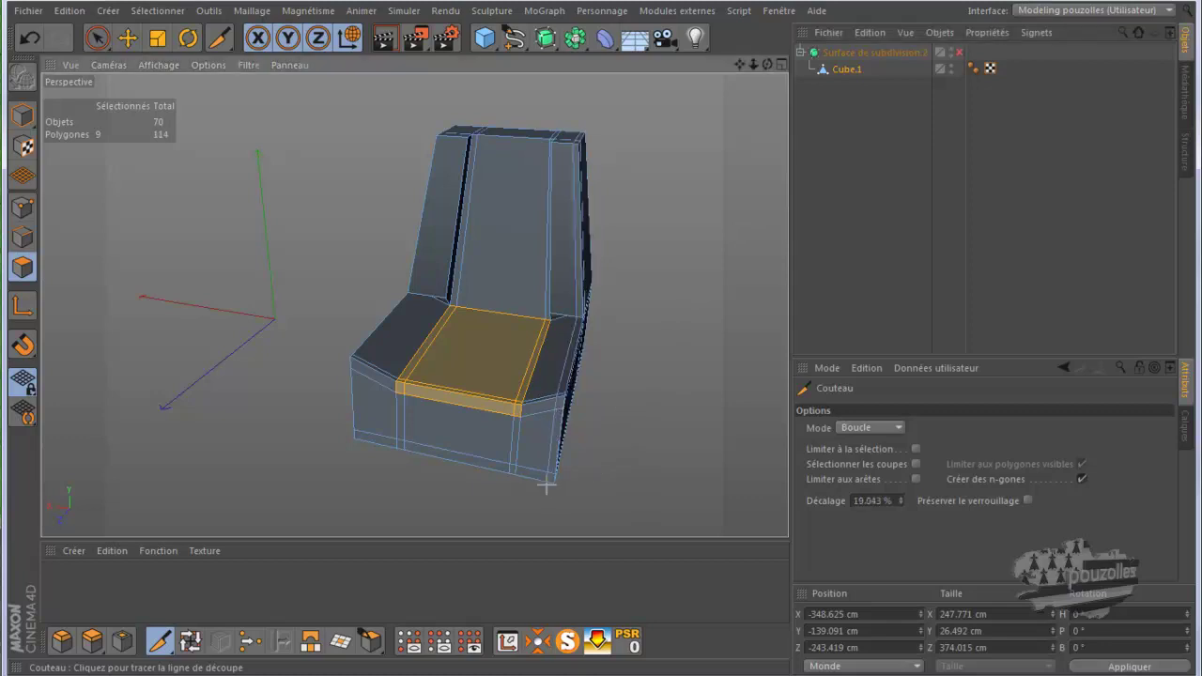
left_click(359, 441)
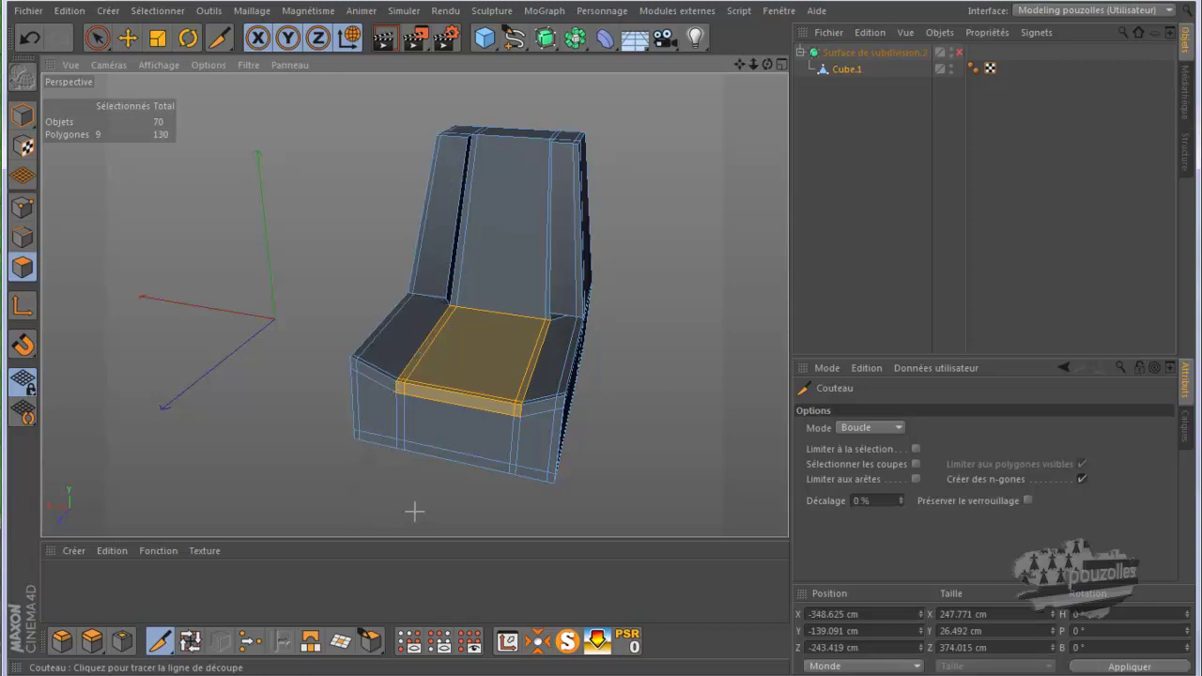
left_click(958, 53)
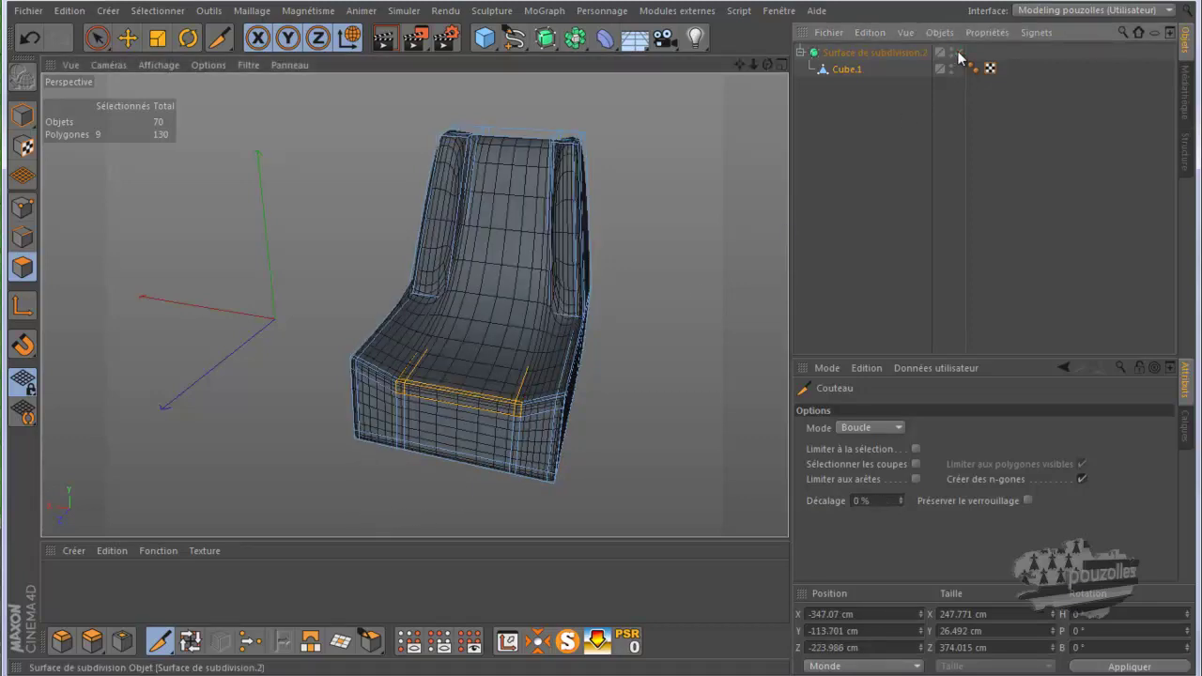
left_click(959, 53)
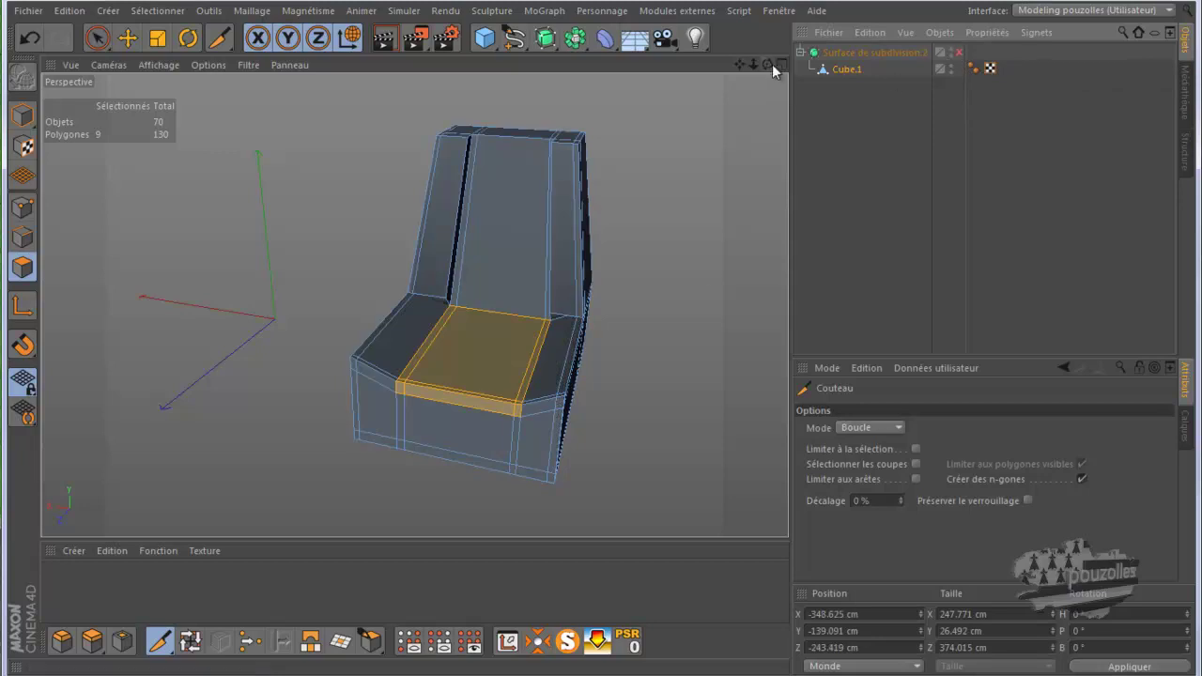
Loop-cut the backrest close to its base, its top edge and its rear face, and switch smoothing on to examine it.
left_click_drag(594, 339, 595, 338, "alt")
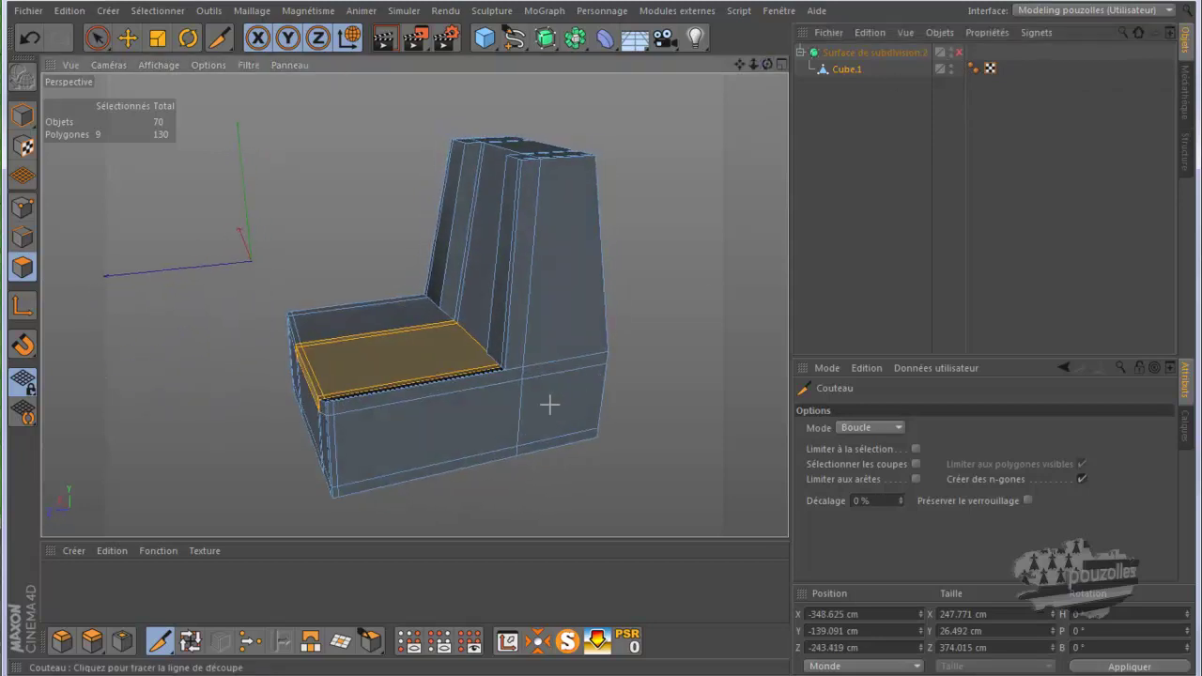
left_click(505, 363)
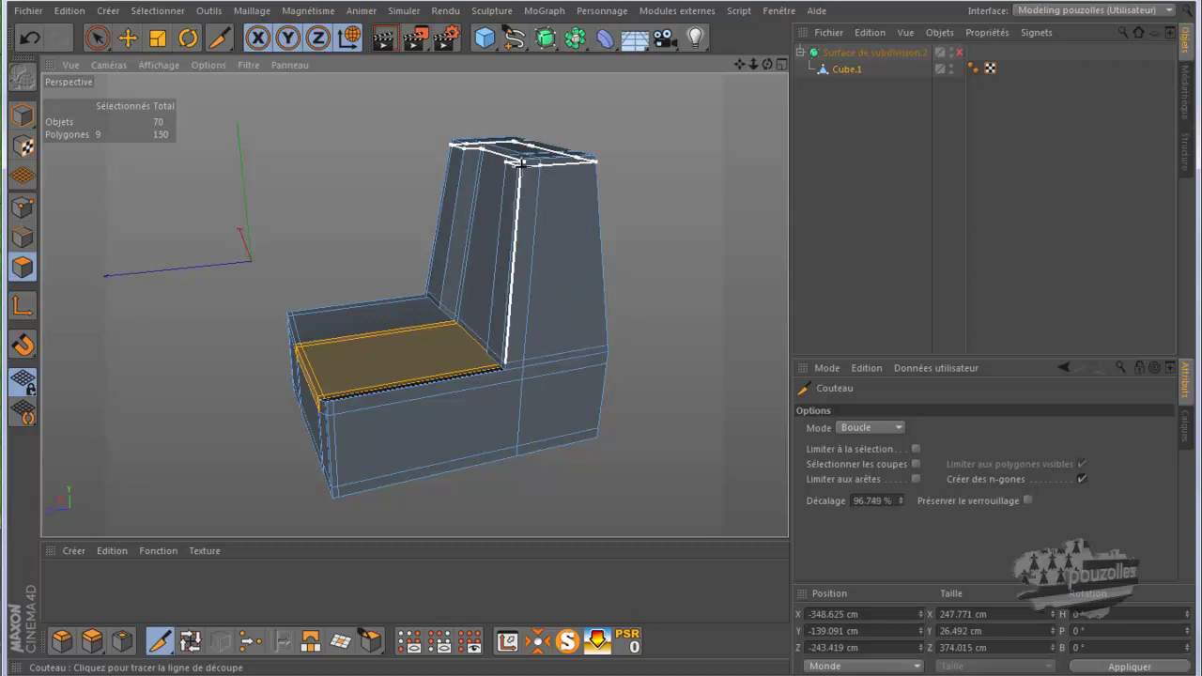
left_click(593, 439)
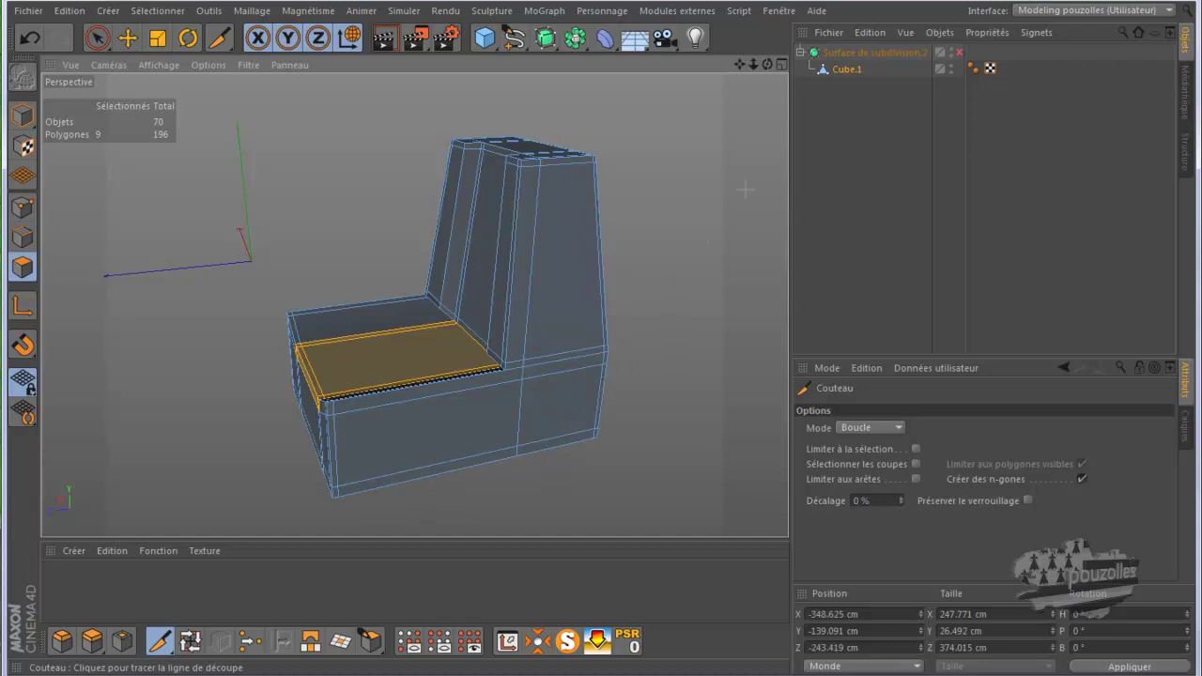
left_click(958, 52)
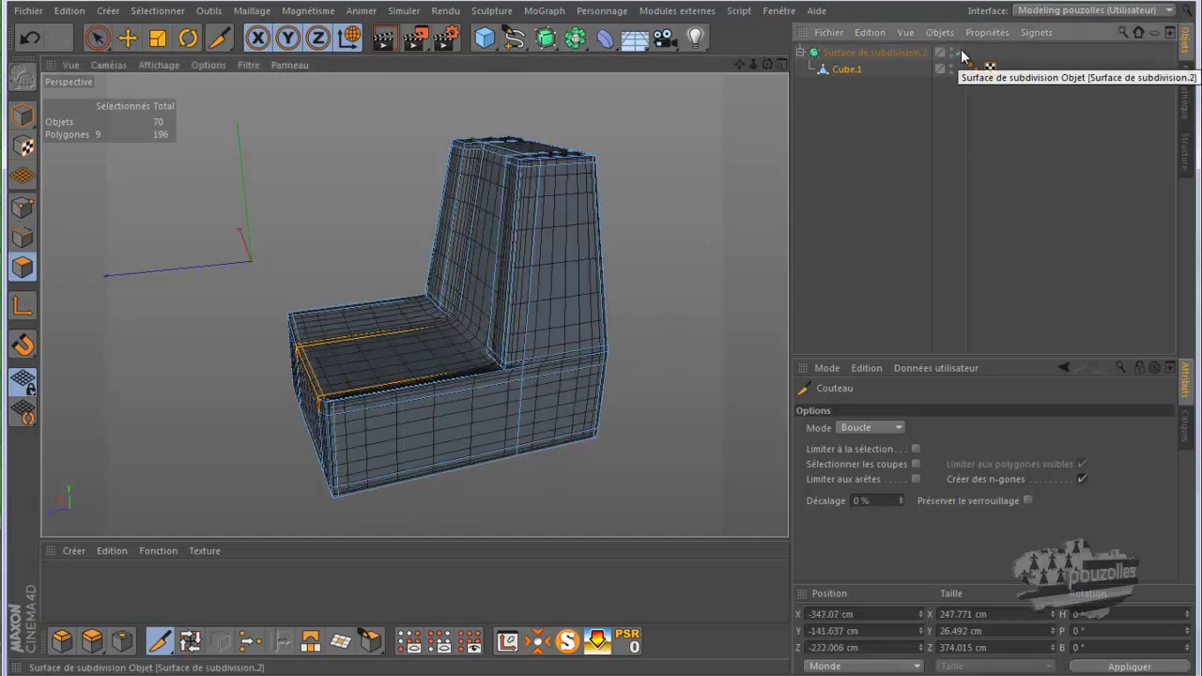
left_click_drag(413, 305, 593, 338, "alt")
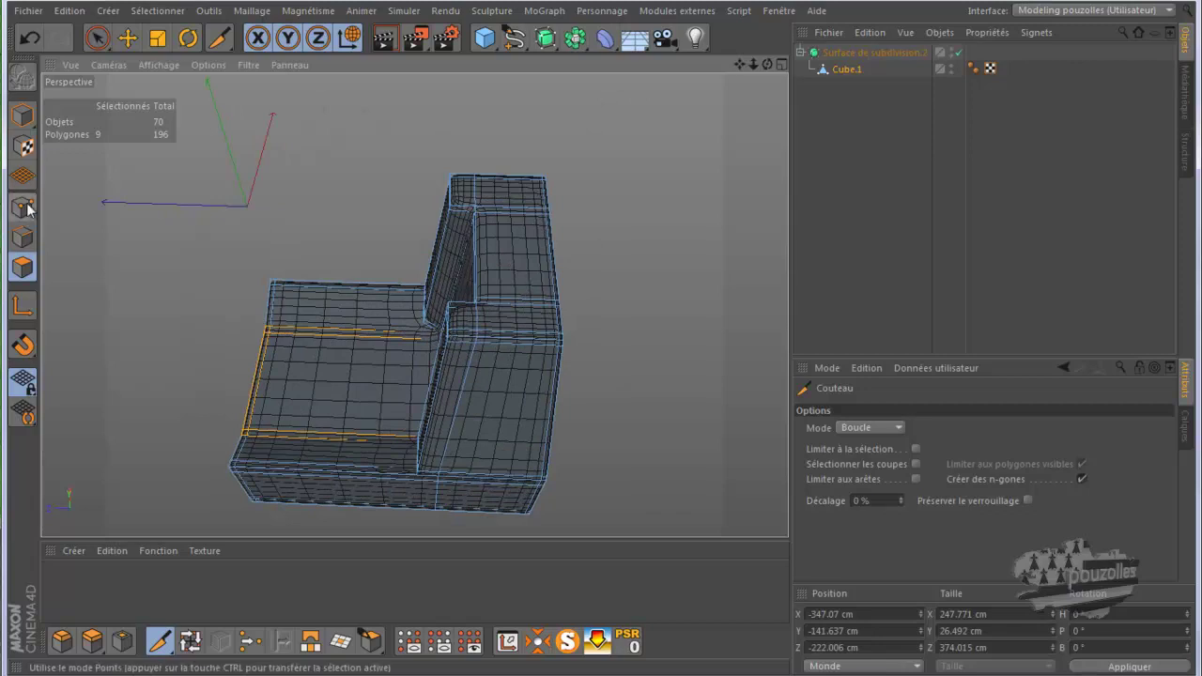
Switch smoothing off and select all polygons of the backrest's top face, leaving out the adjoining side strips.
left_click(97, 38)
key("q")
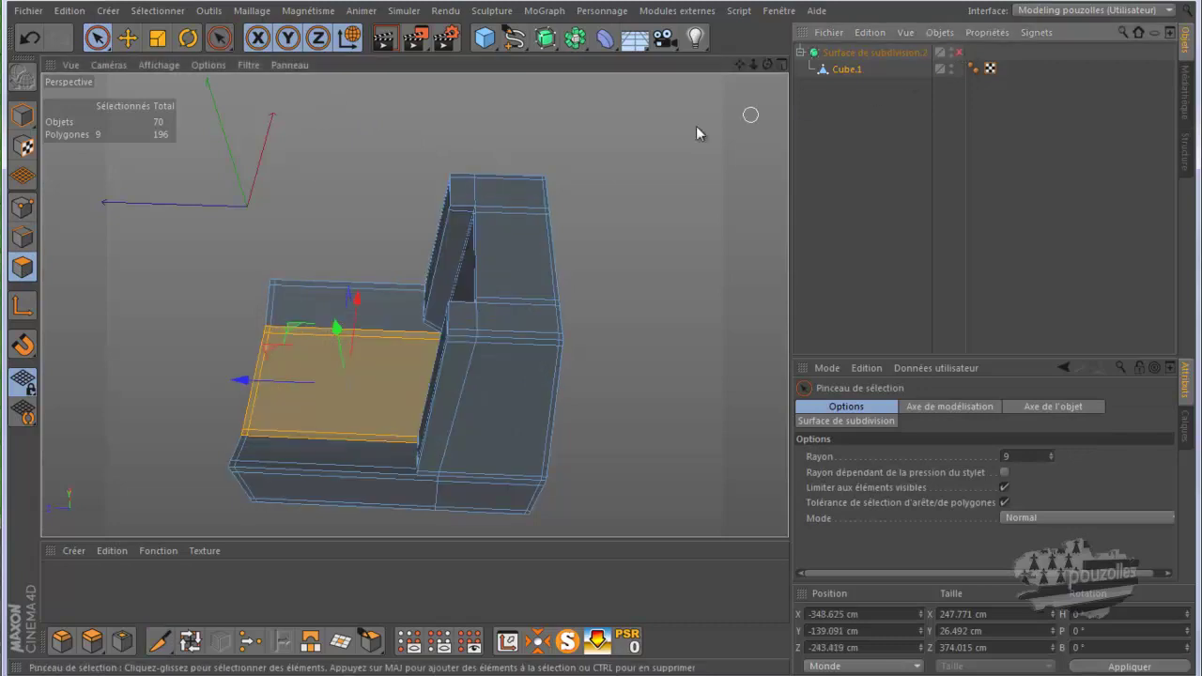
left_click(474, 184)
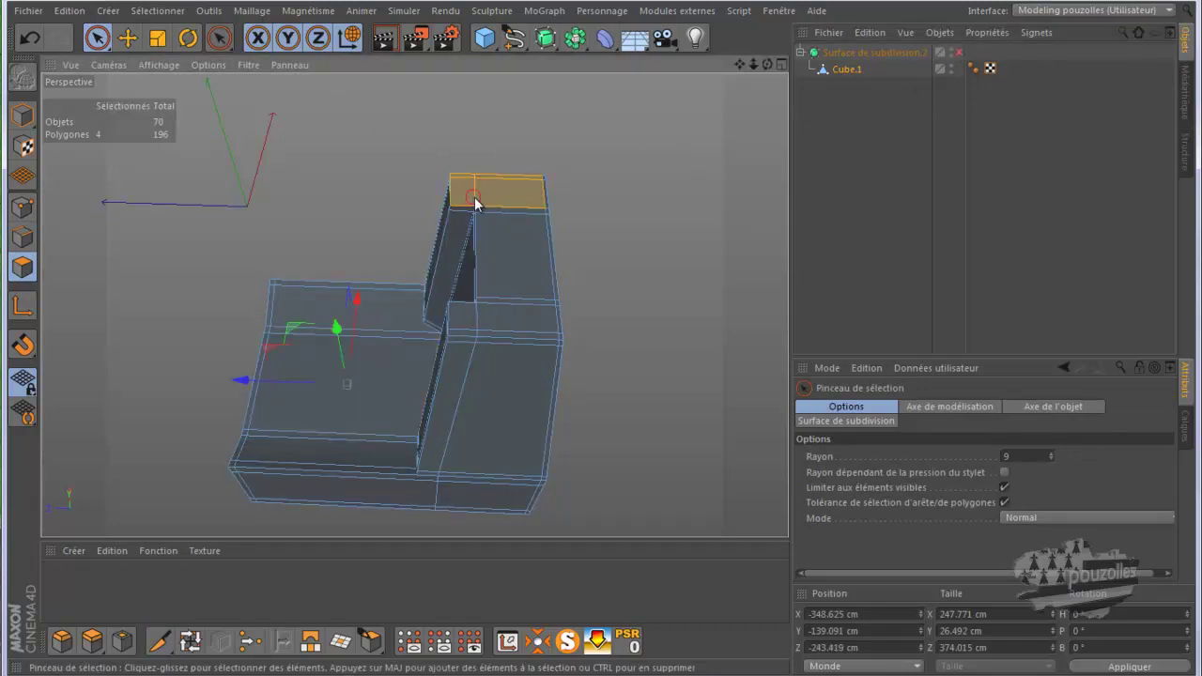
mouse_move(507, 320)
left_mouse_down()
mouse_move(466, 325)
mouse_move(515, 304)
mouse_move(536, 279)
left_mouse_up()
left_click_drag(767, 64, 603, 336)
scroll(461, 409, "up", 5)
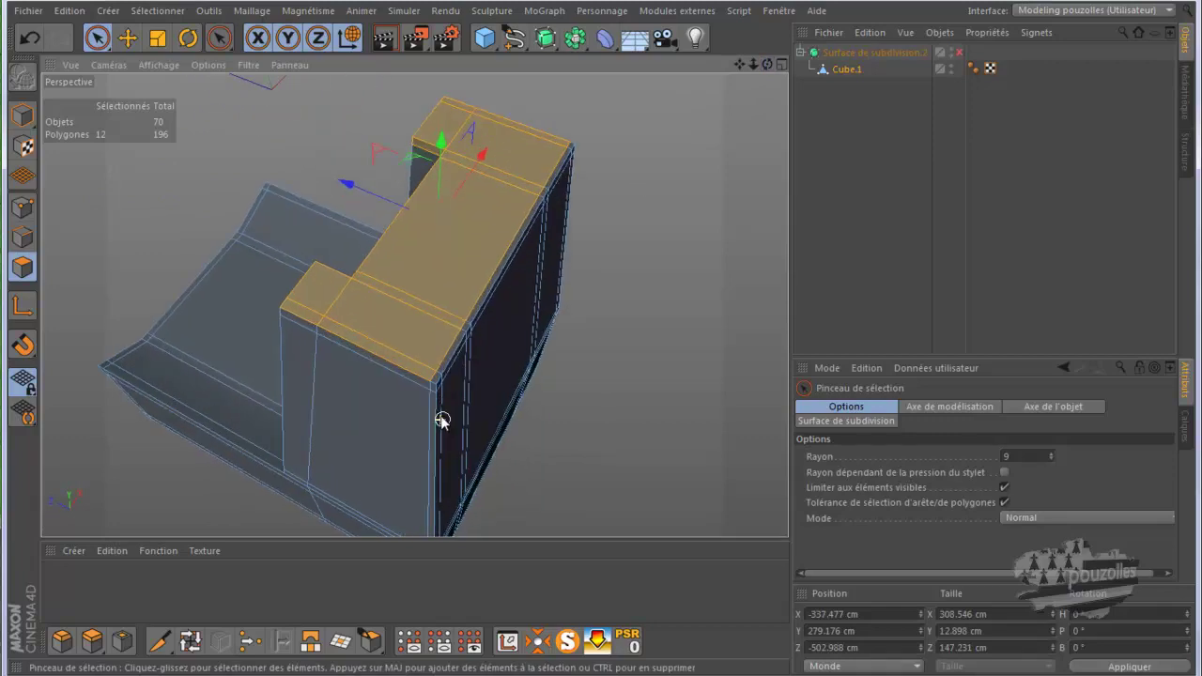
left_click(430, 359)
left_click_drag(435, 366, 467, 311)
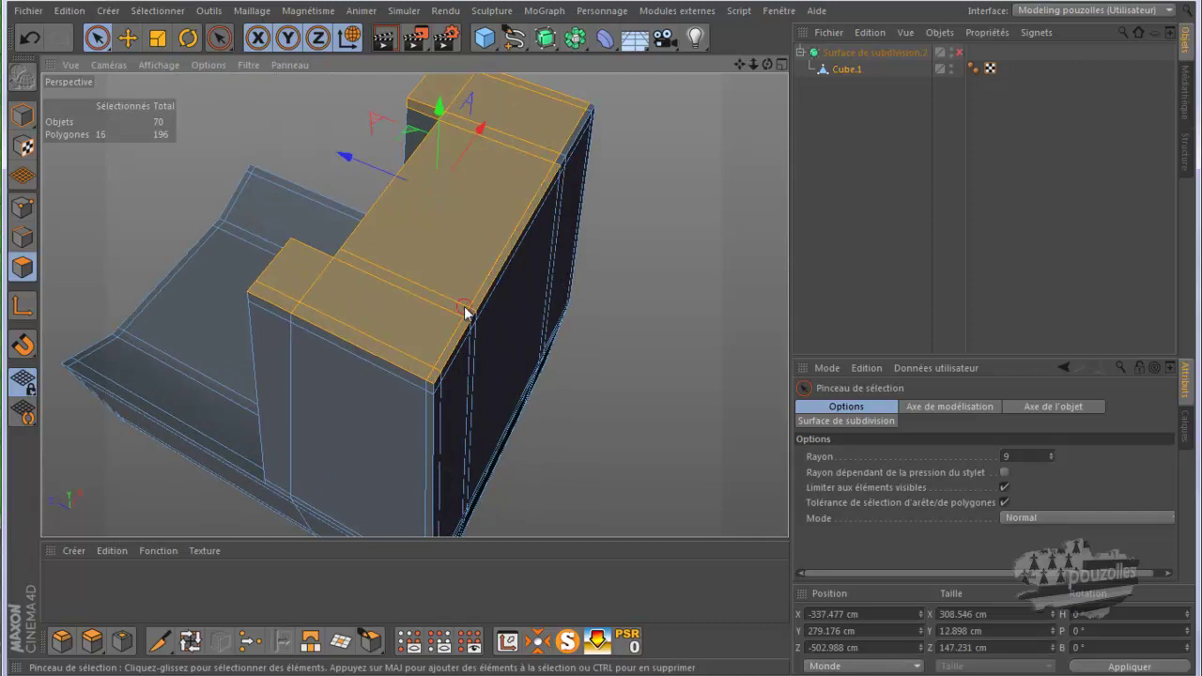
left_click_drag(557, 159, 572, 123)
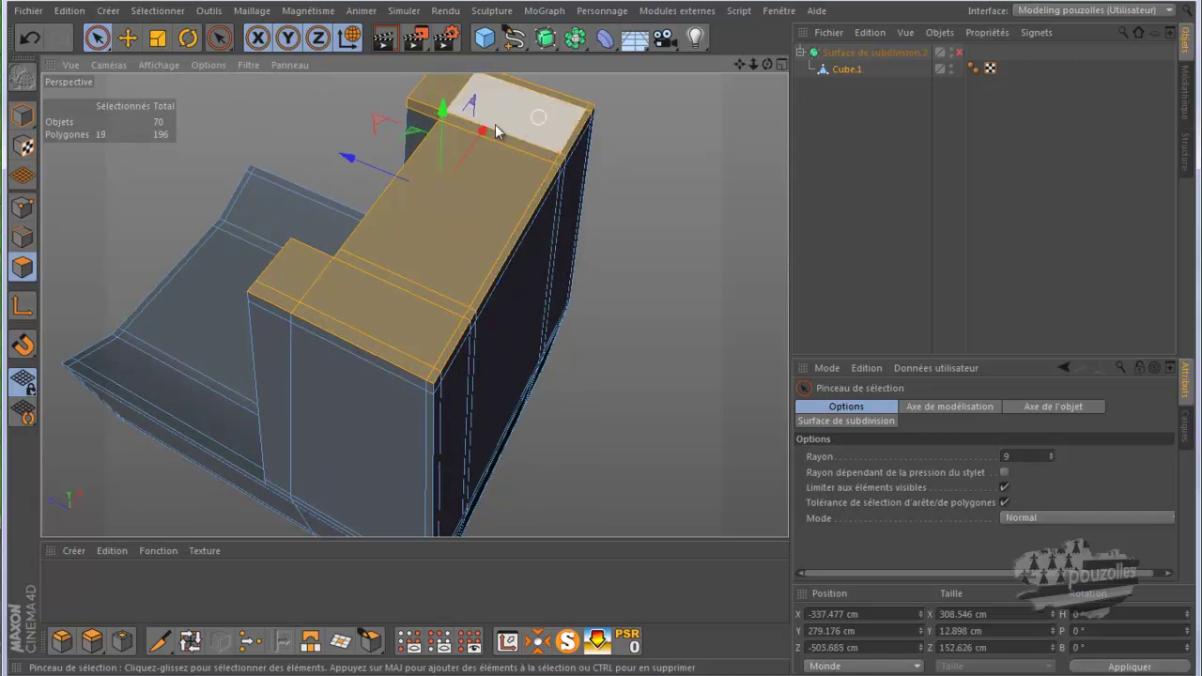
left_click(416, 117, "ctrl")
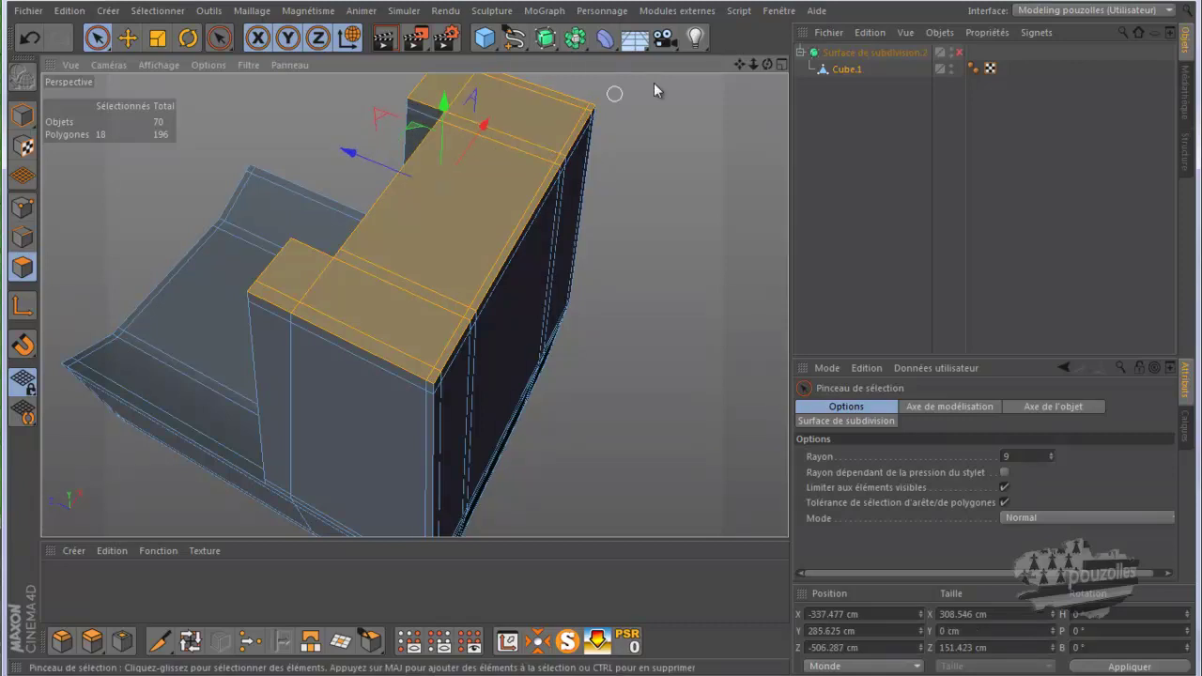
left_click_drag(704, 122, 683, 205, "alt")
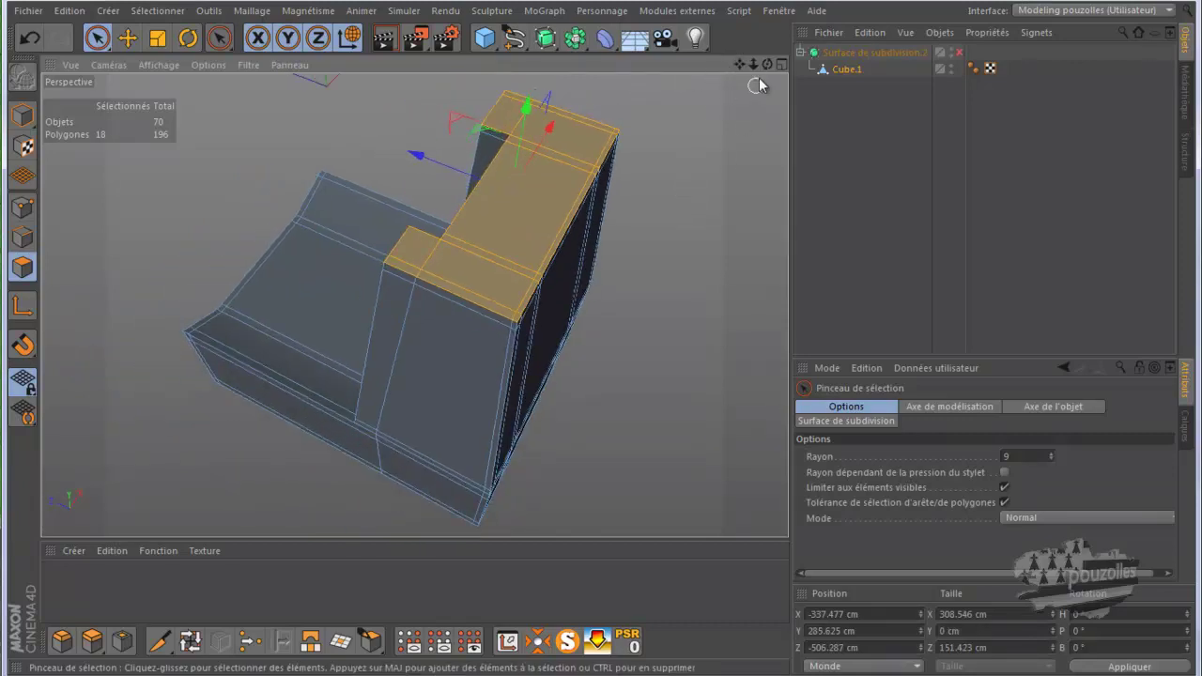
Add the narrow polygon loop just below the backrest's top face to the selection and scale the top down to about 245 × 74 cm.
left_click_drag(767, 64, 603, 339)
key("u")
key("l")
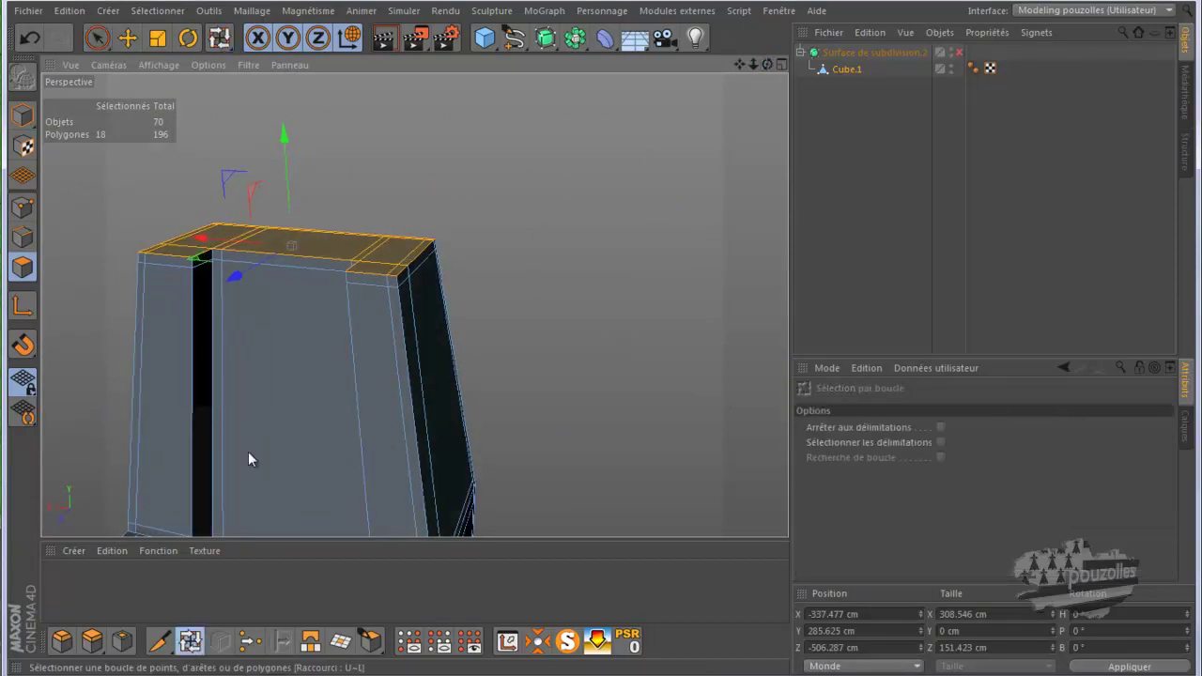
left_click(343, 277, "shift")
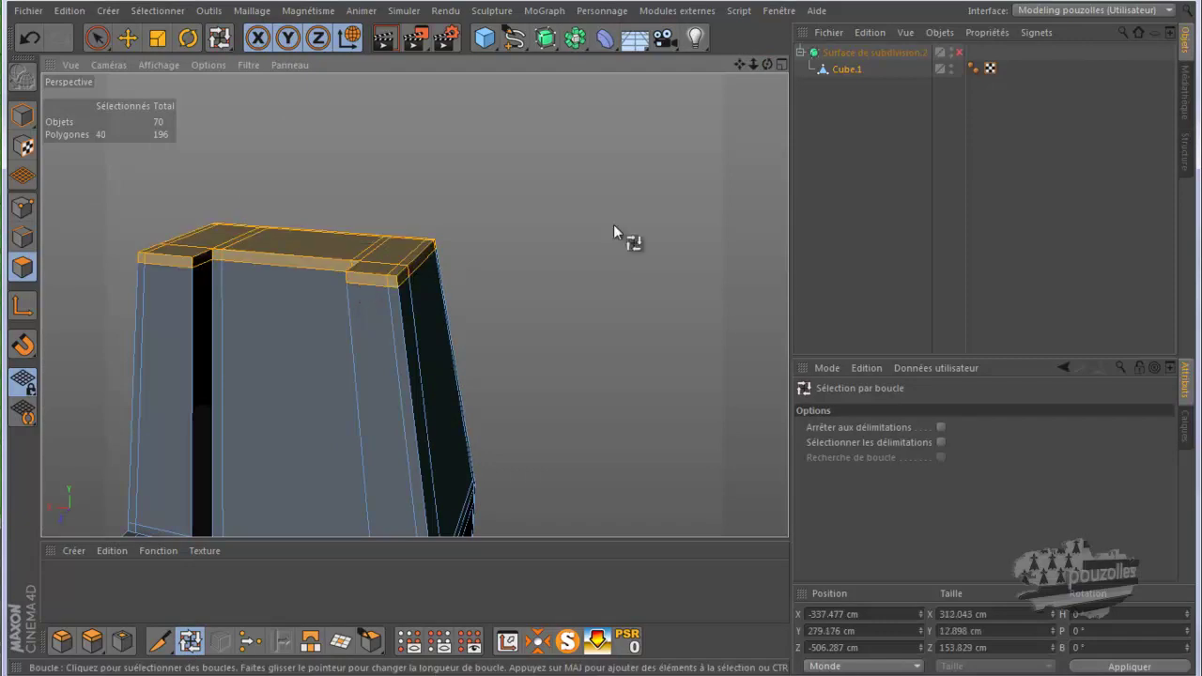
left_click(157, 38)
left_click_drag(241, 242, 267, 265)
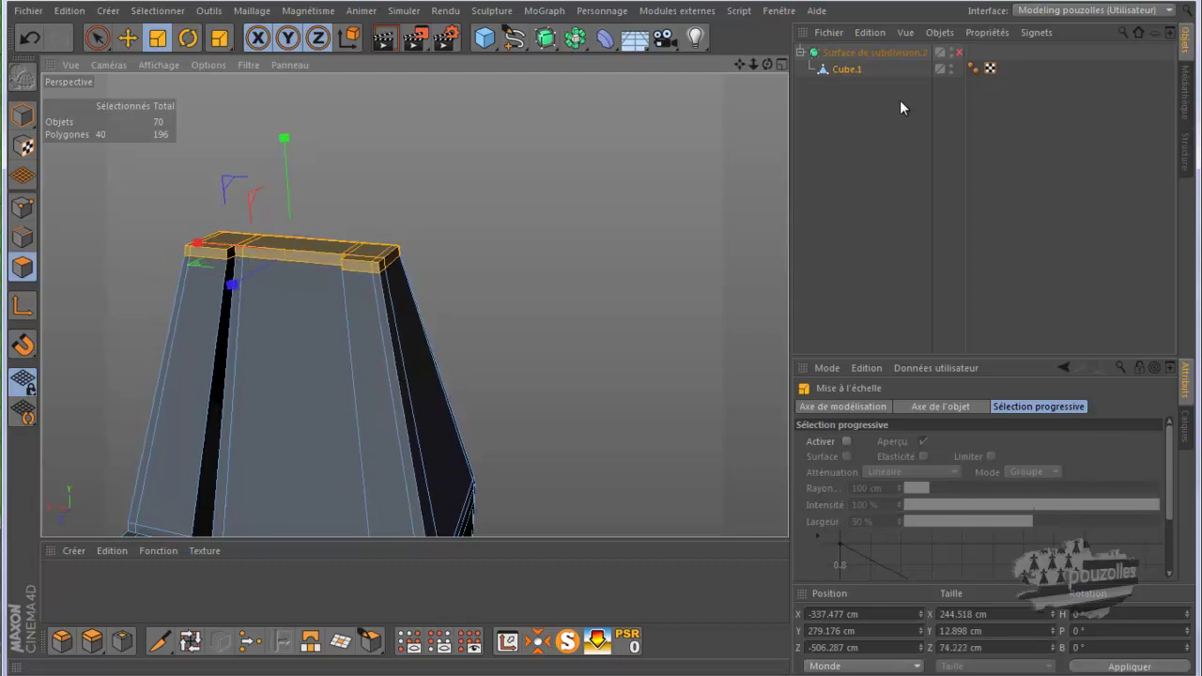
Preview the smoothed seat from the side, and with smoothing off move all its rear lower points forward towards the backrest's rear face.
left_click(958, 52)
mouse_move(663, 215)
left_mouse_down("alt")
mouse_move(653, 213)
mouse_move(662, 202)
left_mouse_up("alt")
left_click_drag(657, 281, 602, 339, "alt")
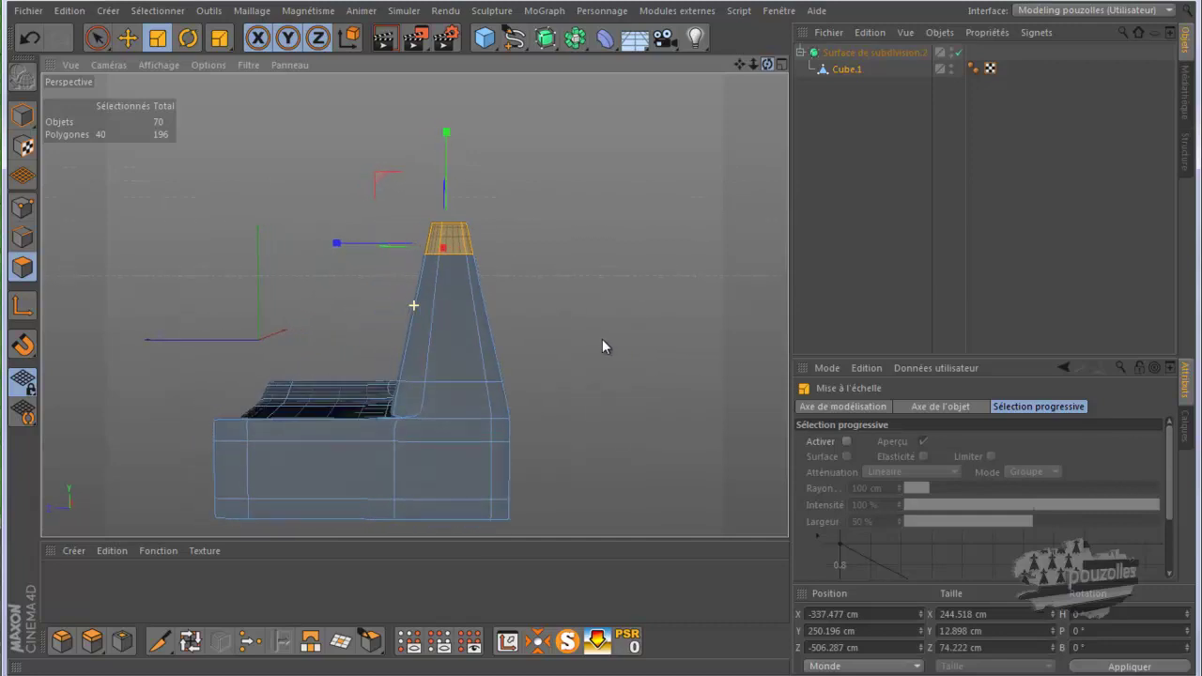
left_click(958, 53)
left_click(23, 207)
left_click_drag(97, 37, 188, 90)
left_click_drag(620, 267, 491, 580)
left_click_drag(391, 438, 339, 452)
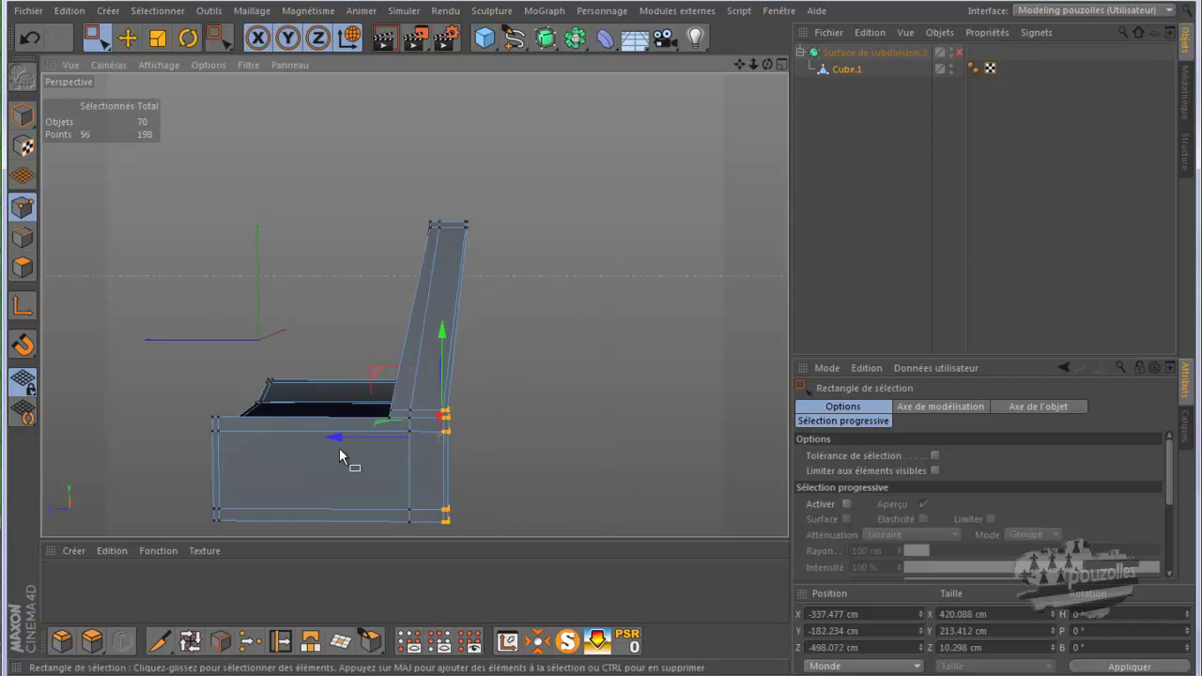
Show the whole car again and nest the seat object Cube.1 under Plan inside the Symétrie object.
left_click(568, 643)
scroll(526, 431, "down", 4)
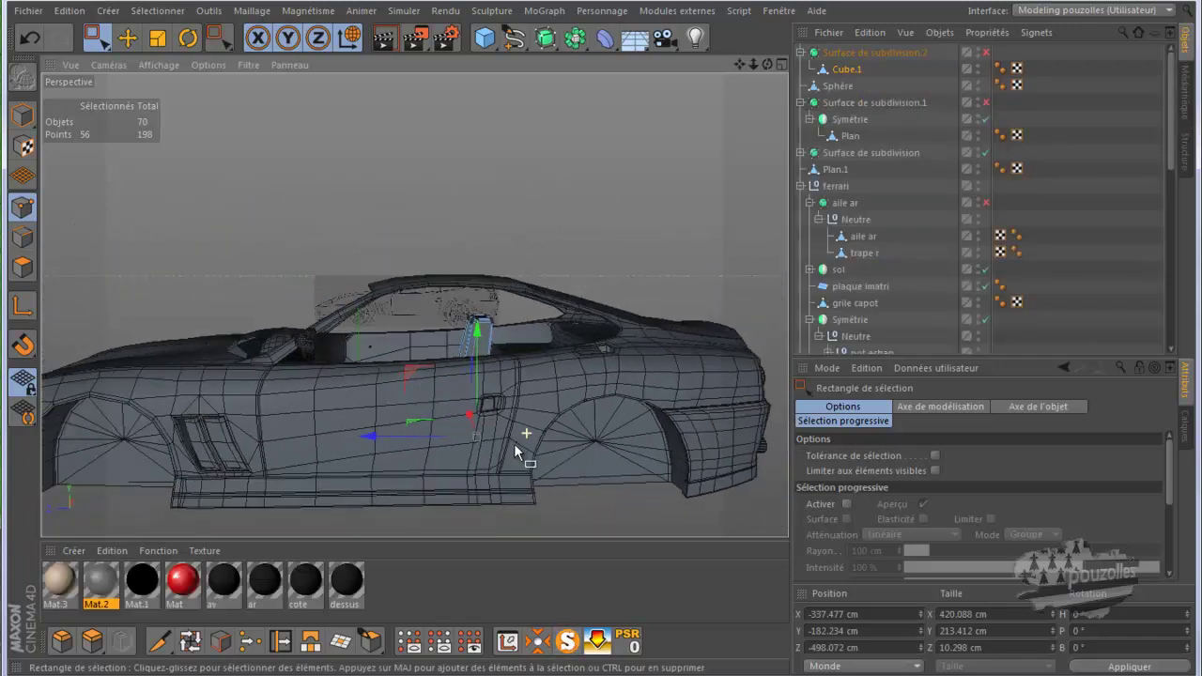
left_click_drag(767, 64, 600, 341)
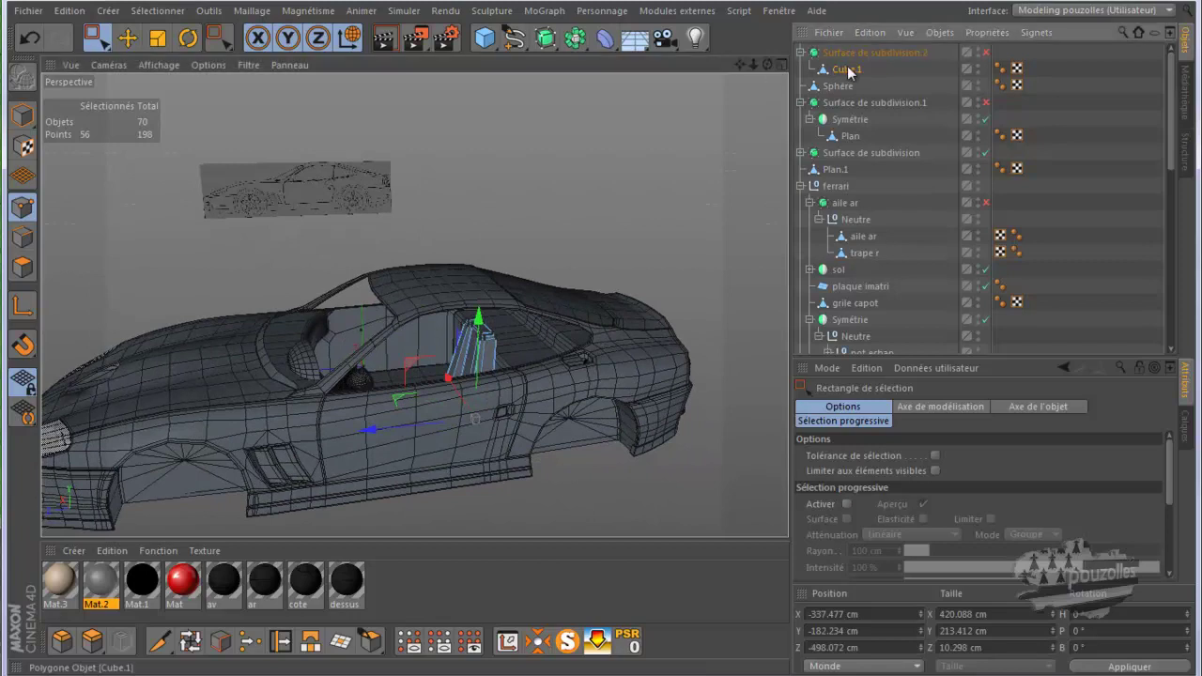
left_click_drag(848, 71, 854, 137)
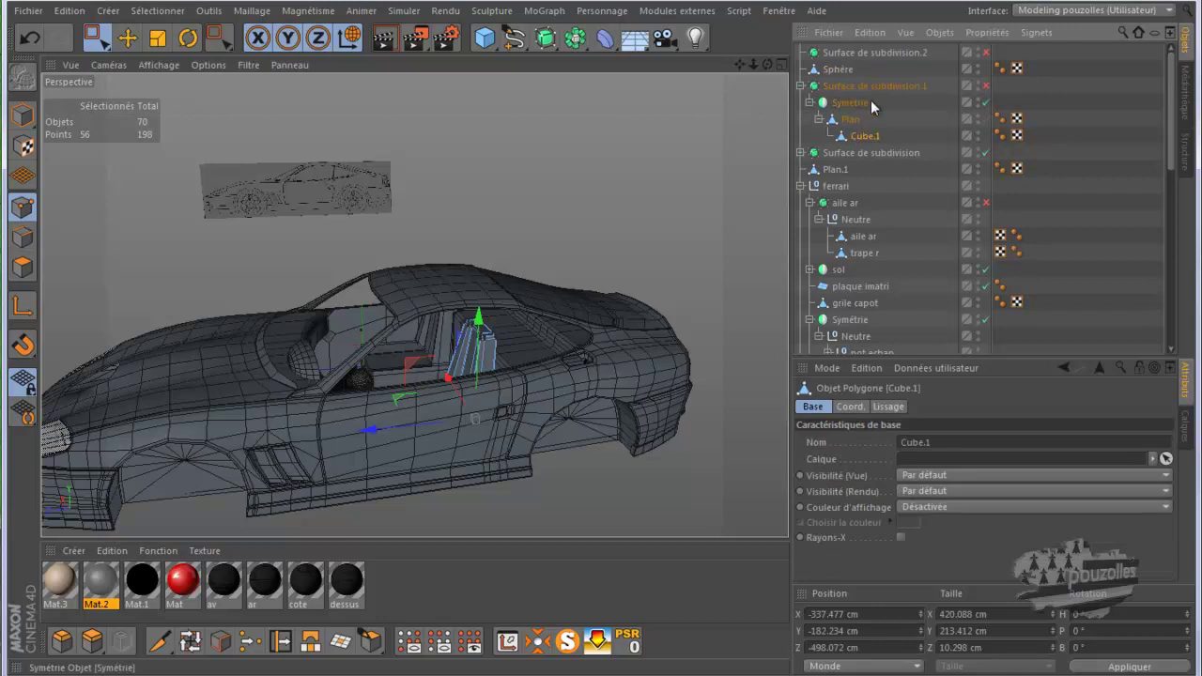
Delete the empty Surface de subdivision.2 and switch on the smoothing of Surface de subdivision.1.
left_click(864, 52)
key("Delete")
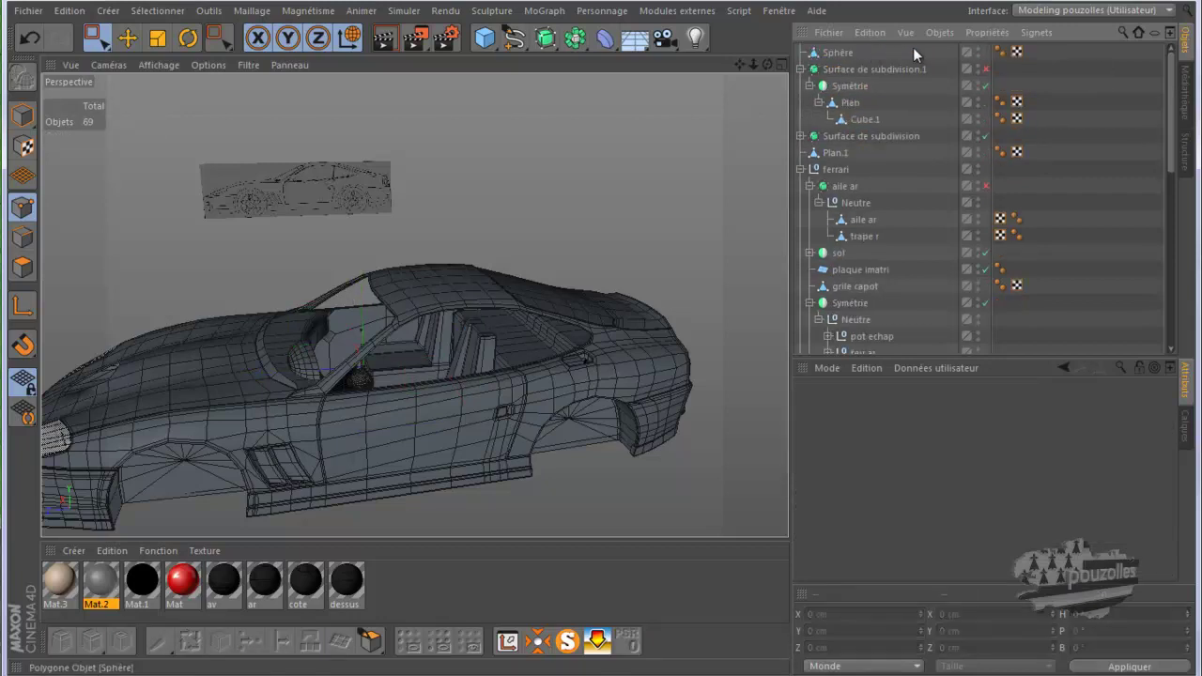
left_click(985, 69)
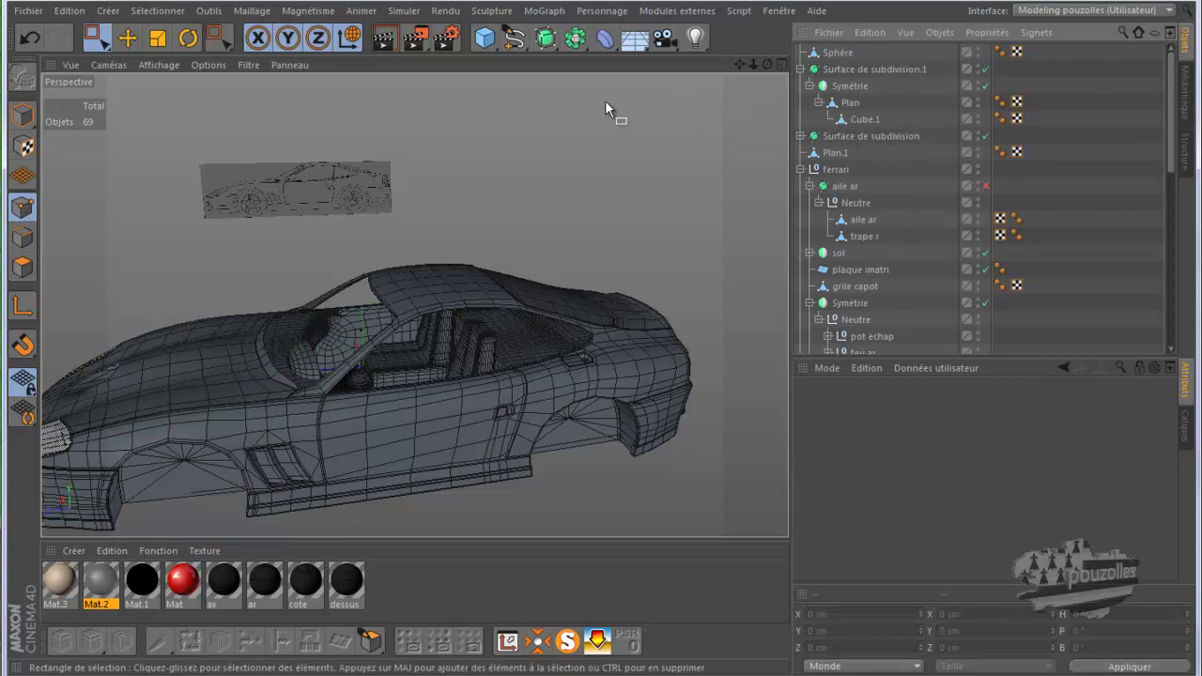
Render the car in the viewport from the side and from the front corner to examine the mirrored seats.
left_click(385, 41)
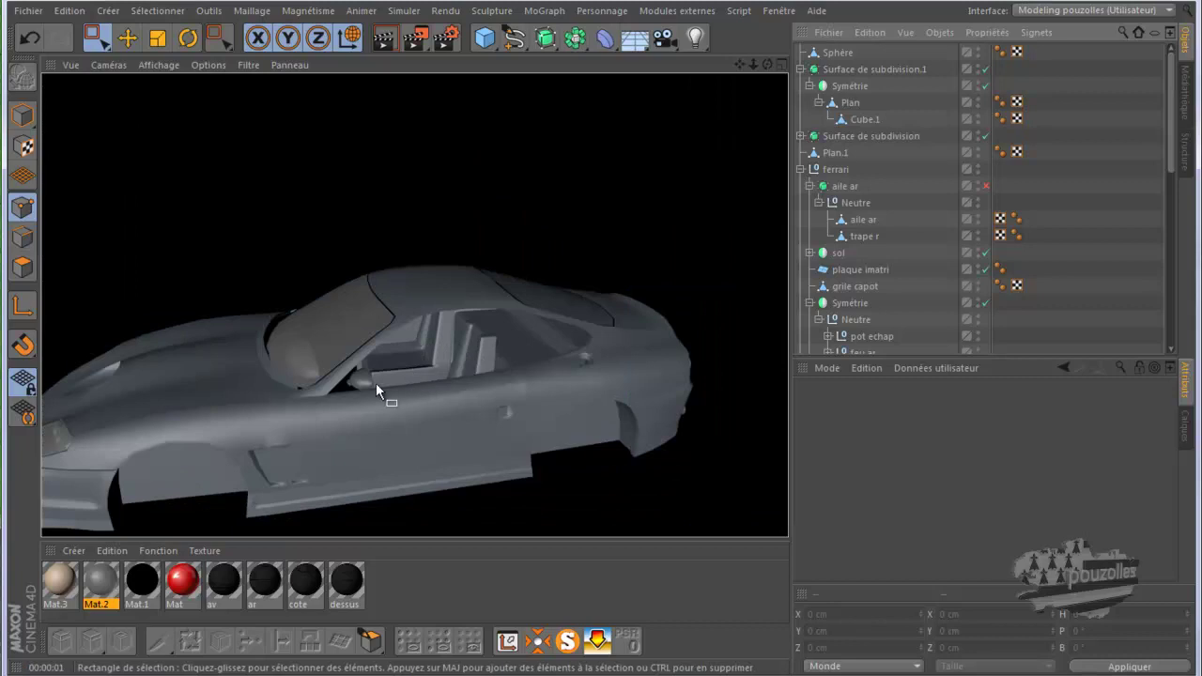
left_click(375, 382)
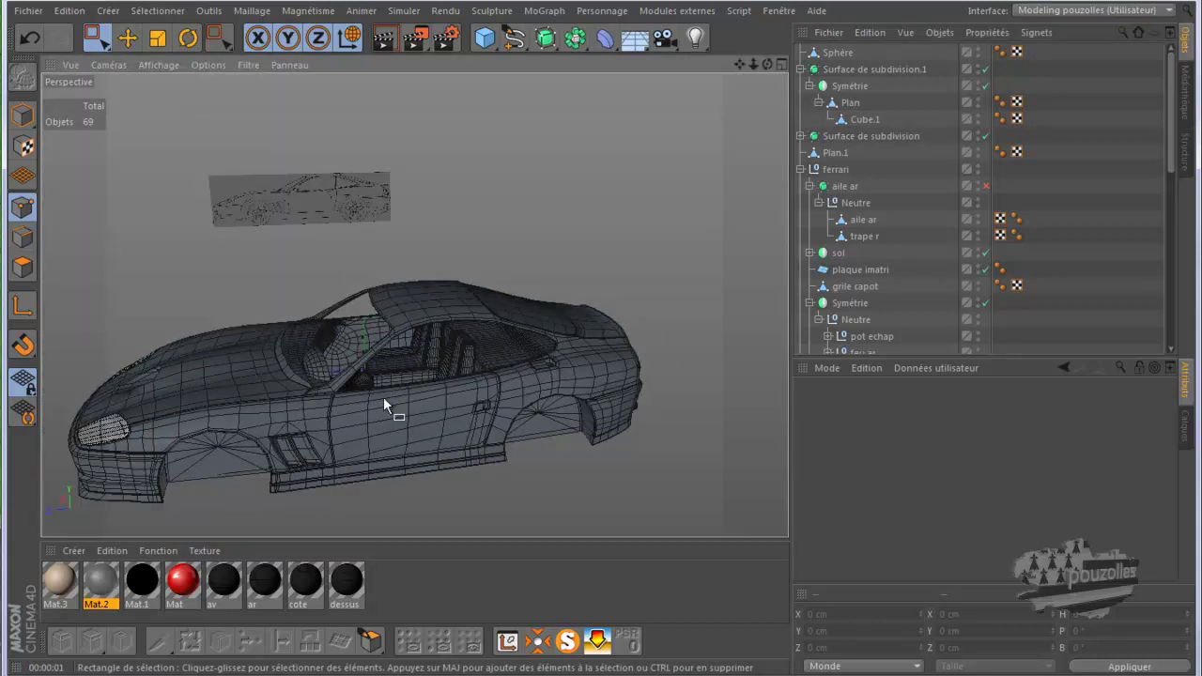
scroll(384, 402, "down", 5)
left_click_drag(613, 339, 602, 338)
left_click(380, 40)
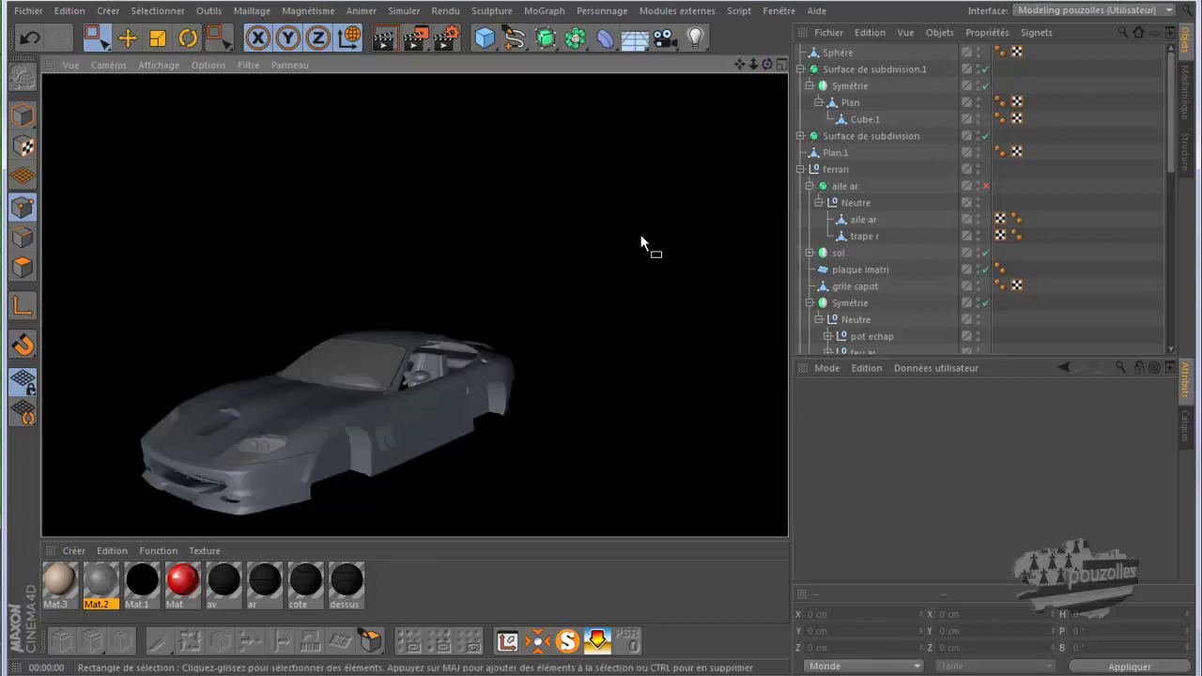
left_click_drag(766, 65, 602, 341)
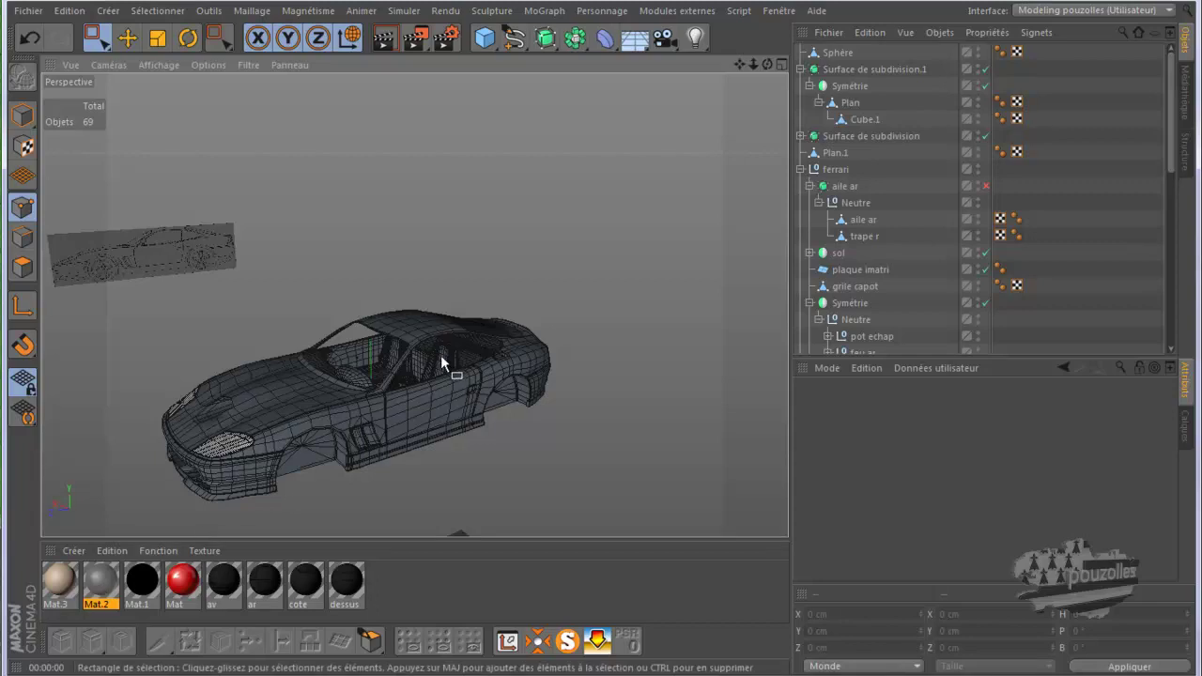
scroll(393, 509, "up", 5)
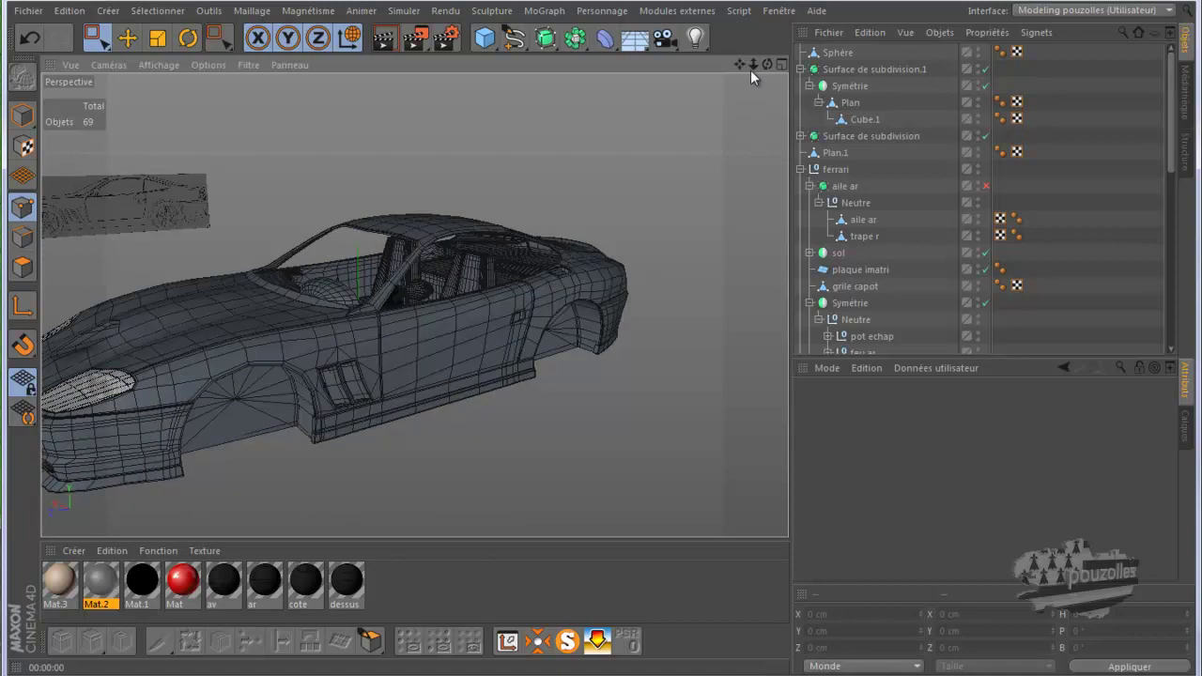
left_click_drag(742, 63, 604, 337)
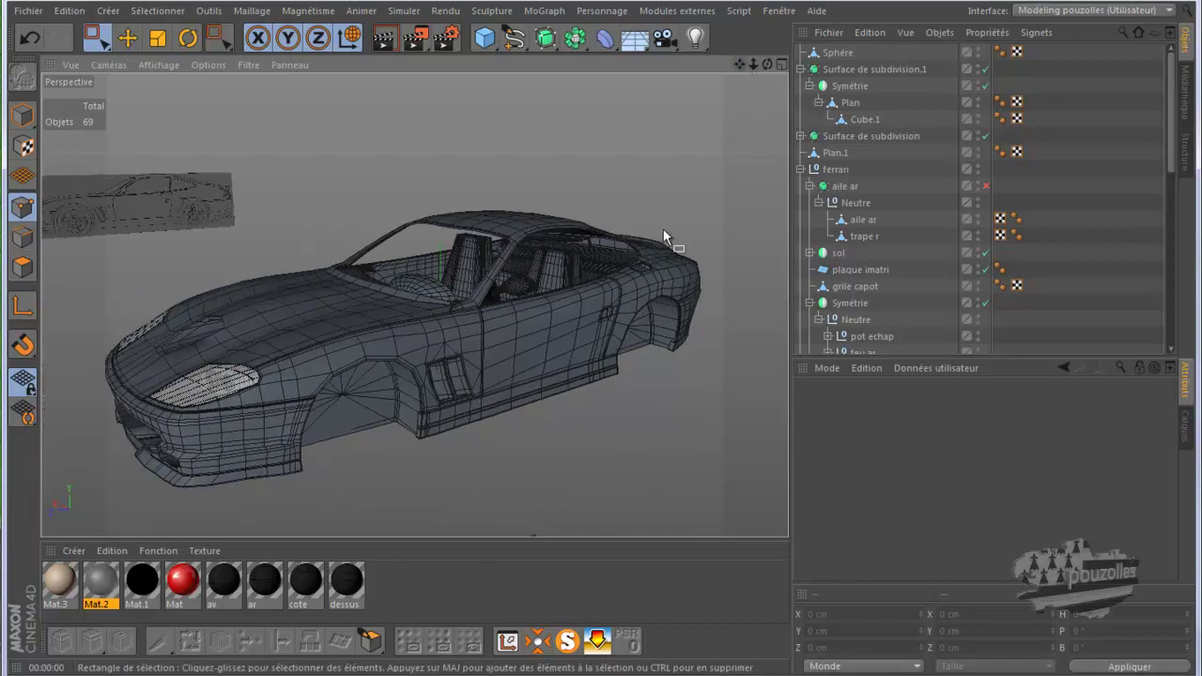
key("F9")
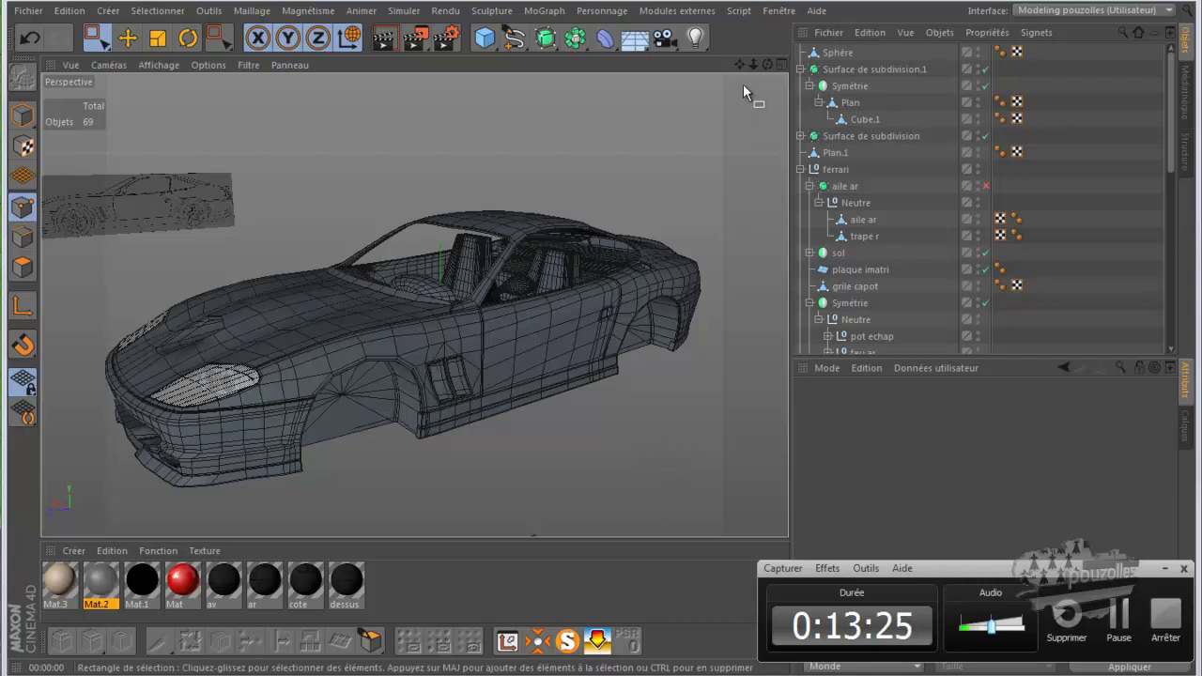
Enlarge the object list, switch to Model mode with the Move tool, and select Sphère and then Plan to identify them.
left_click_drag(765, 64, 601, 339)
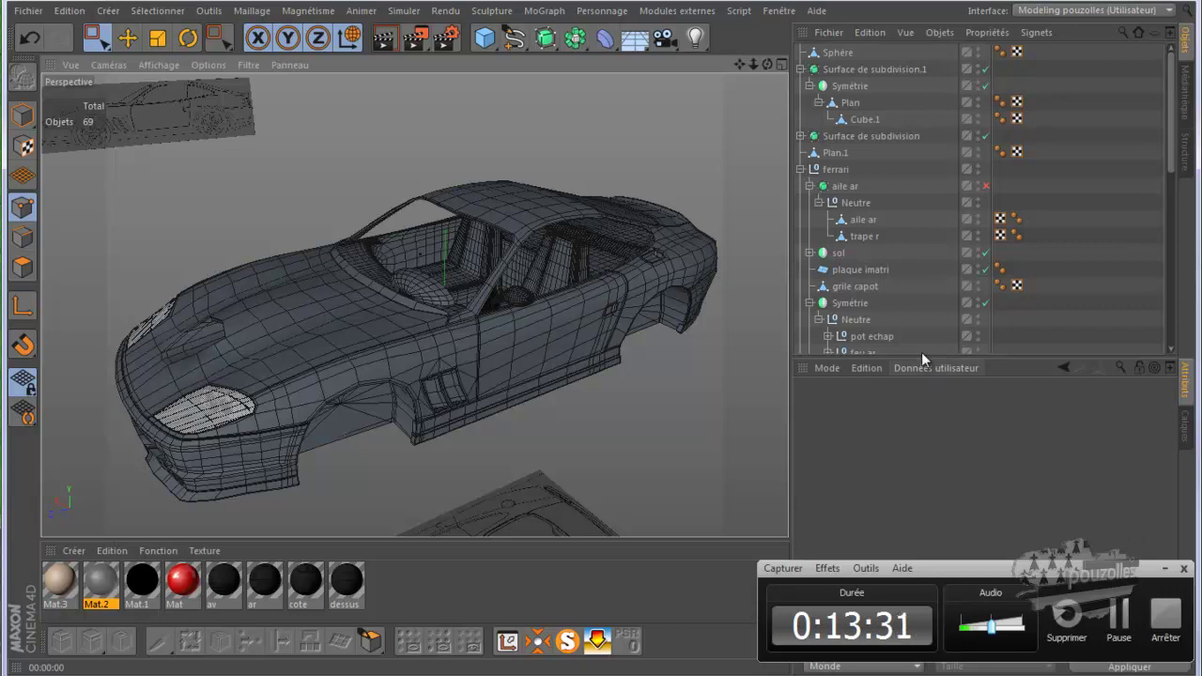
left_click_drag(921, 354, 921, 520)
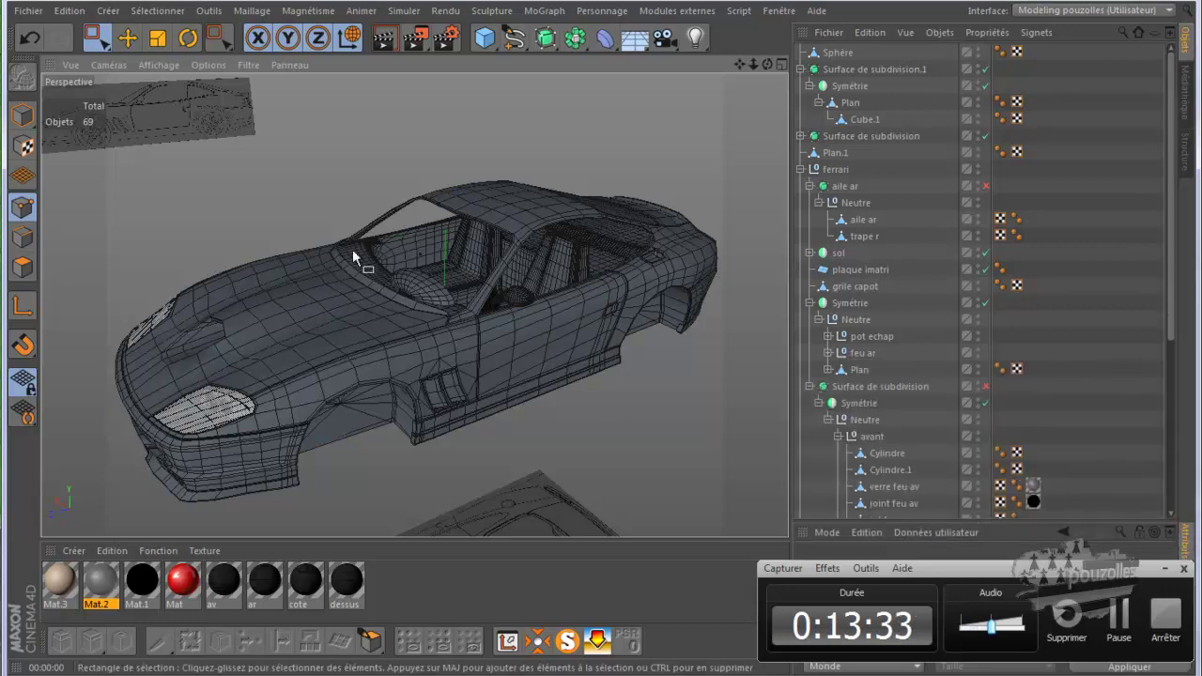
left_click(24, 116)
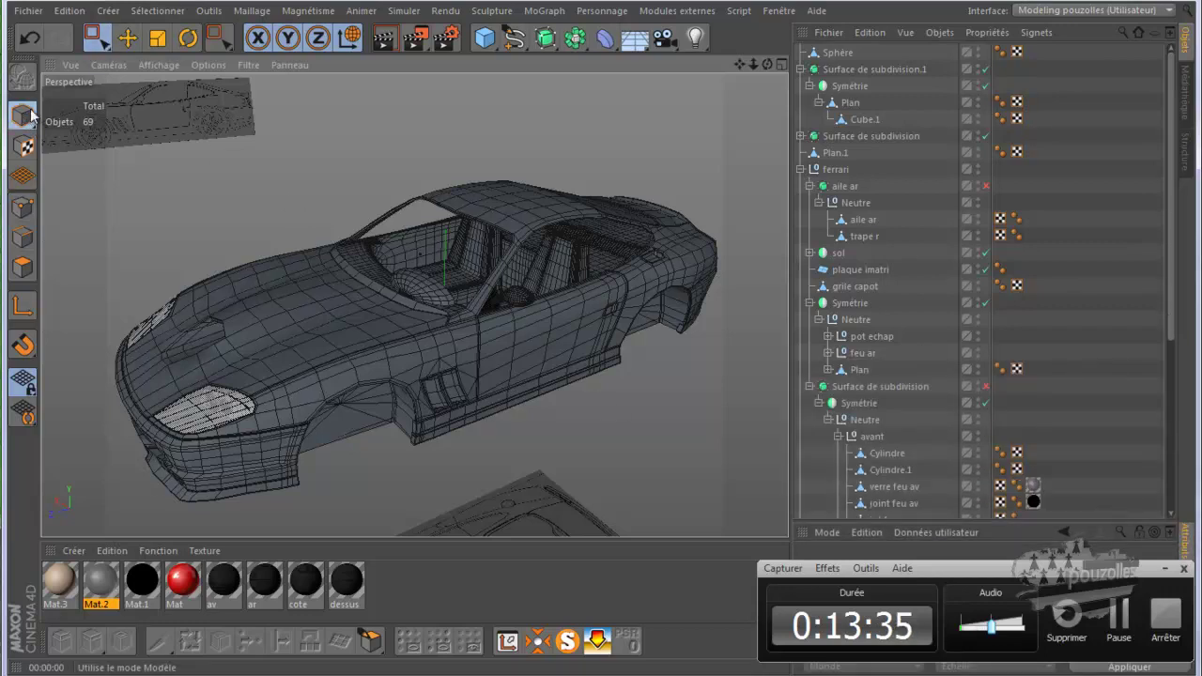
left_click(127, 37)
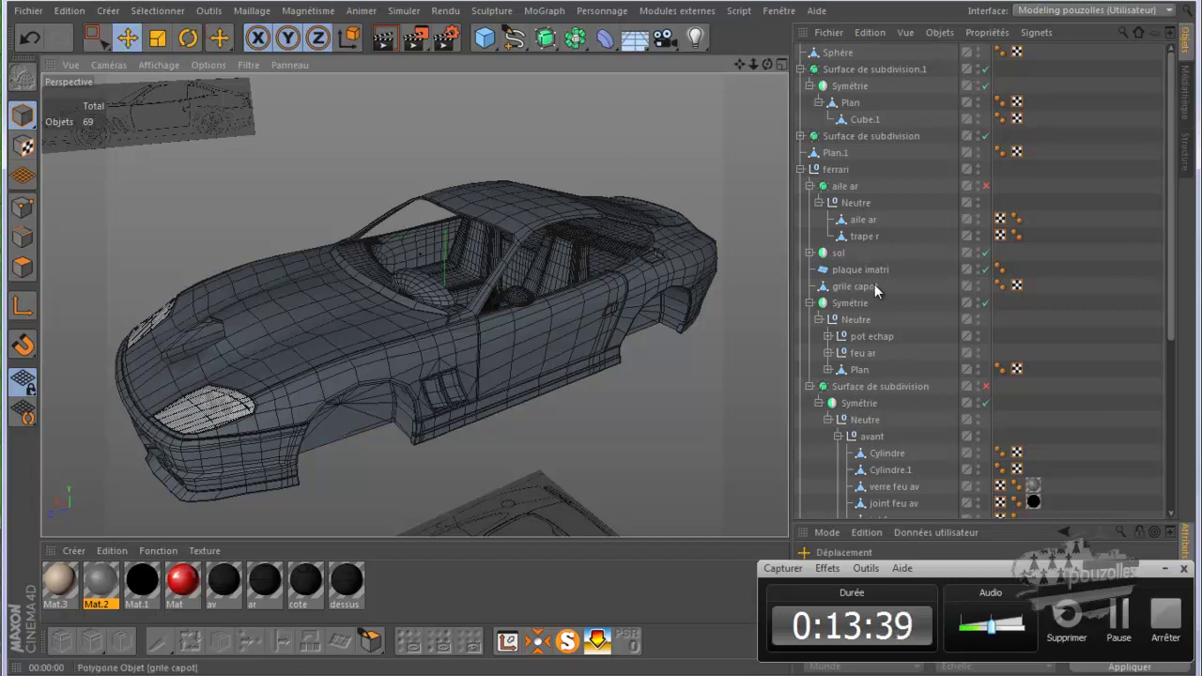
left_click(839, 54)
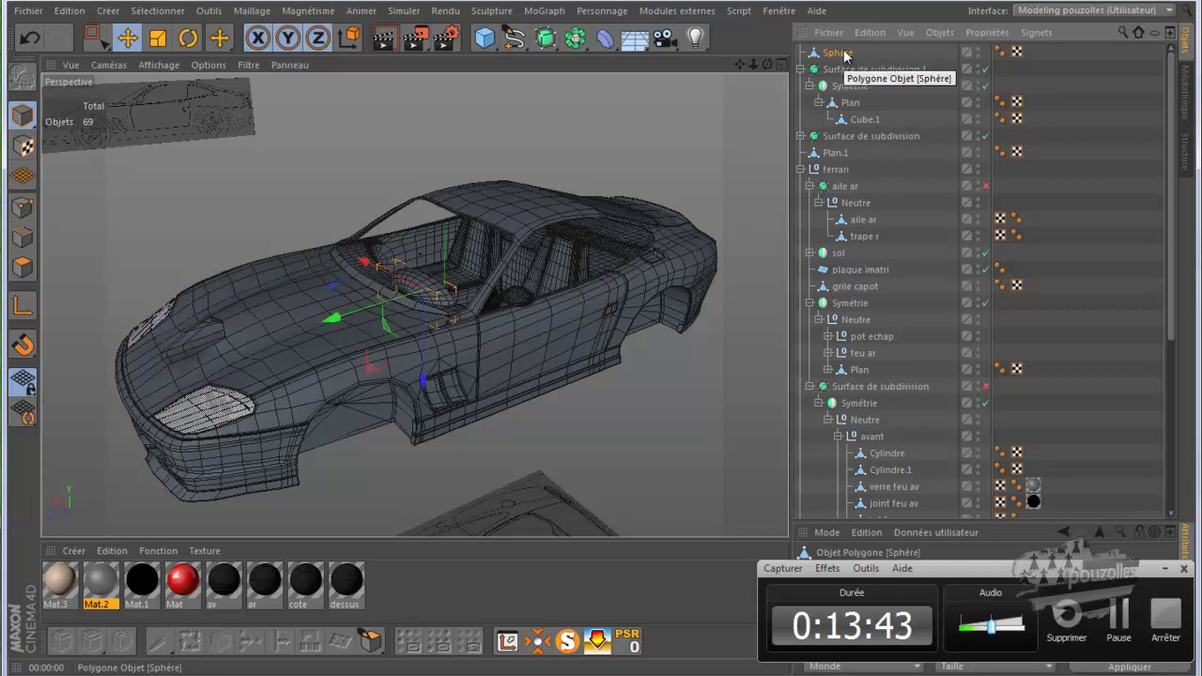
left_click(853, 105)
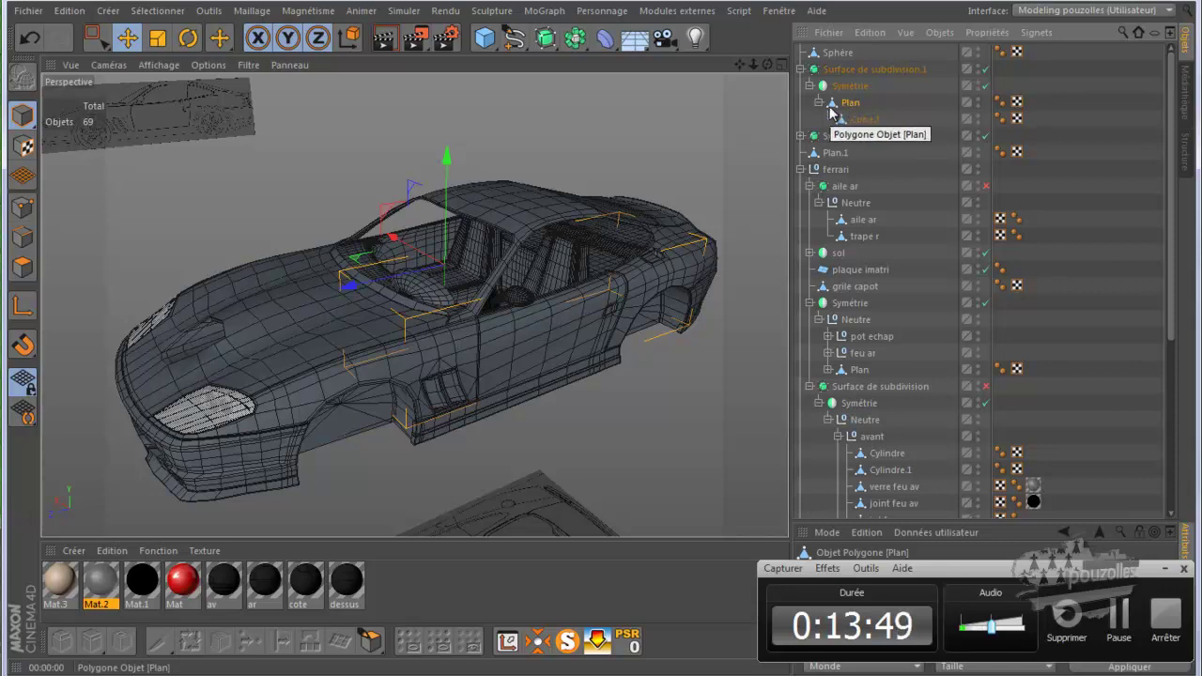
Add a torus for the steering wheel inside the cabin and rotate it to stand upright, facing the seats.
left_click_drag(767, 65, 601, 340)
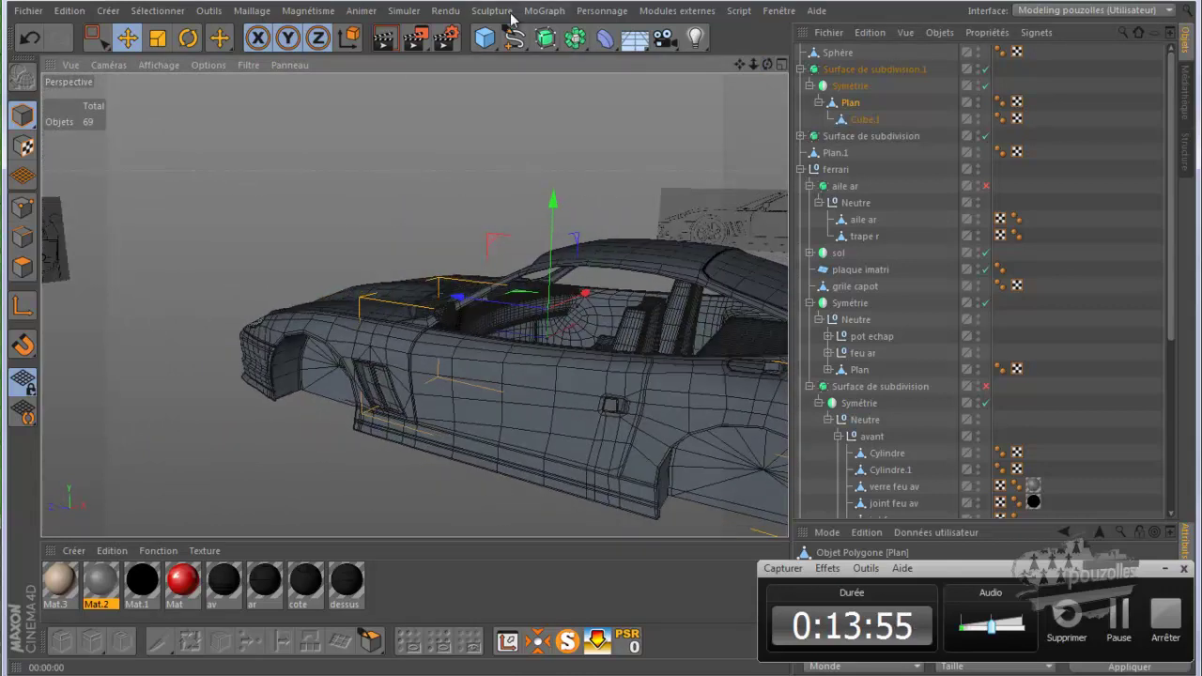
left_click(484, 37)
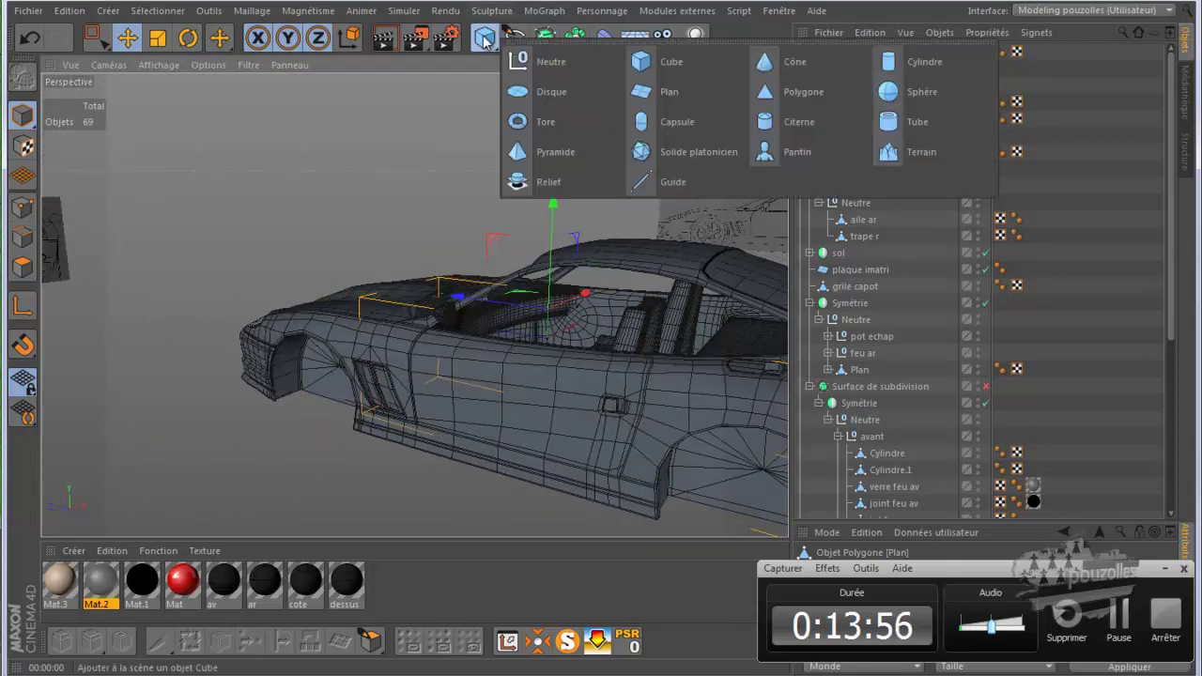
left_click(546, 122)
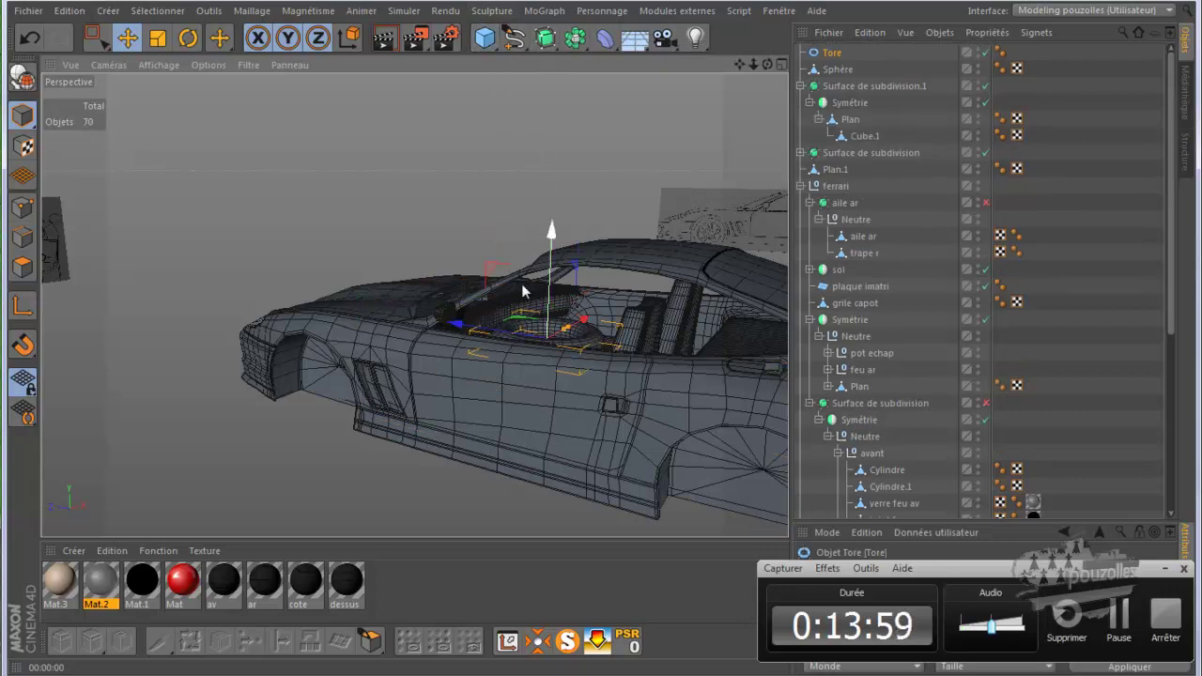
left_click(186, 39)
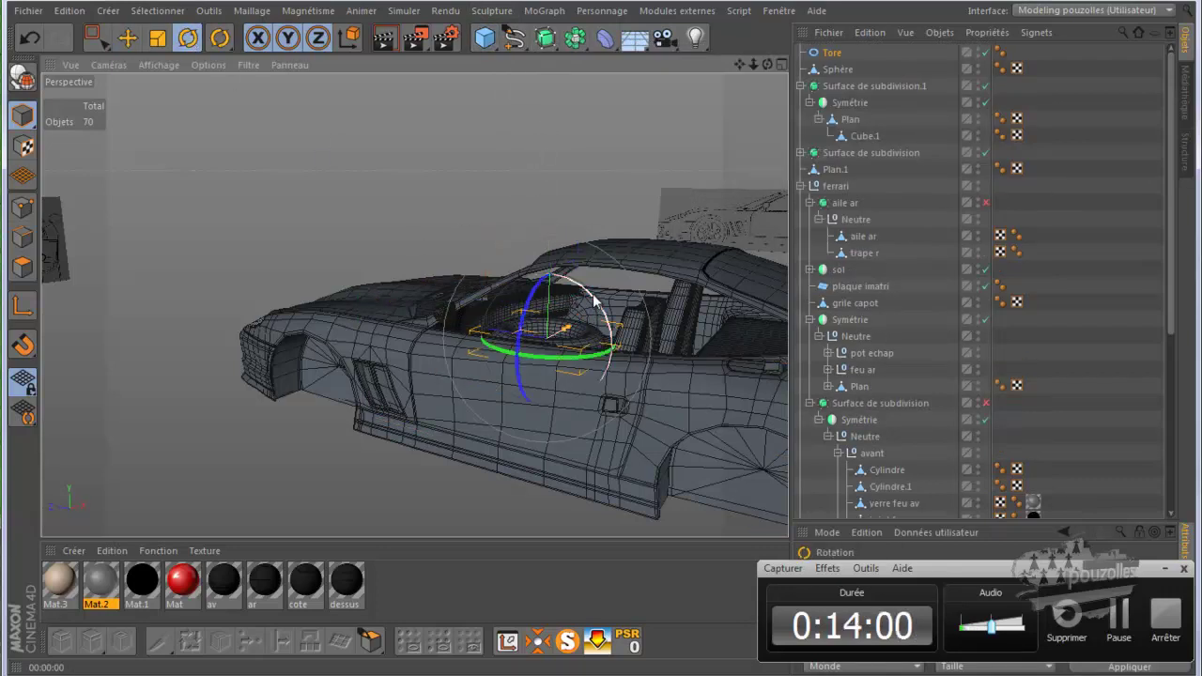
left_click_drag(593, 312, 603, 376)
Move the torus forward along its own axis towards the dashboard.
left_click_drag(423, 369, 422, 367, "alt")
left_click(127, 37)
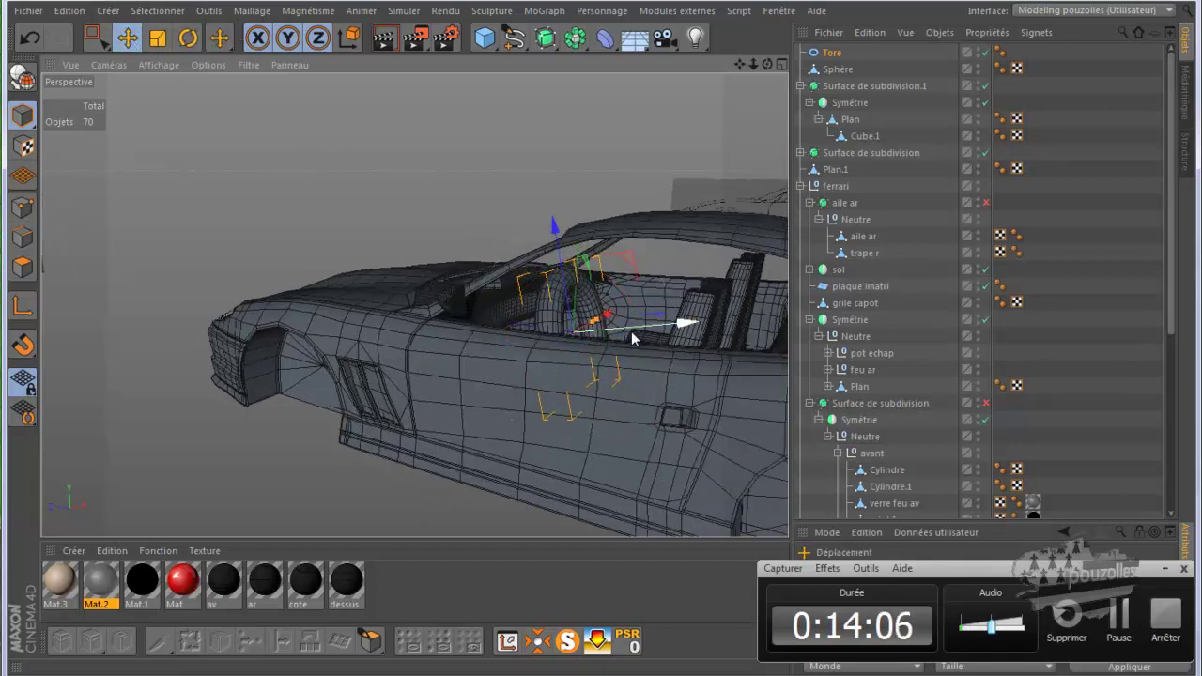
left_click_drag(621, 329, 541, 351)
Enlarge the attributes area for the torus and set its ring radius to 79 cm.
scroll(541, 351, "up", 6)
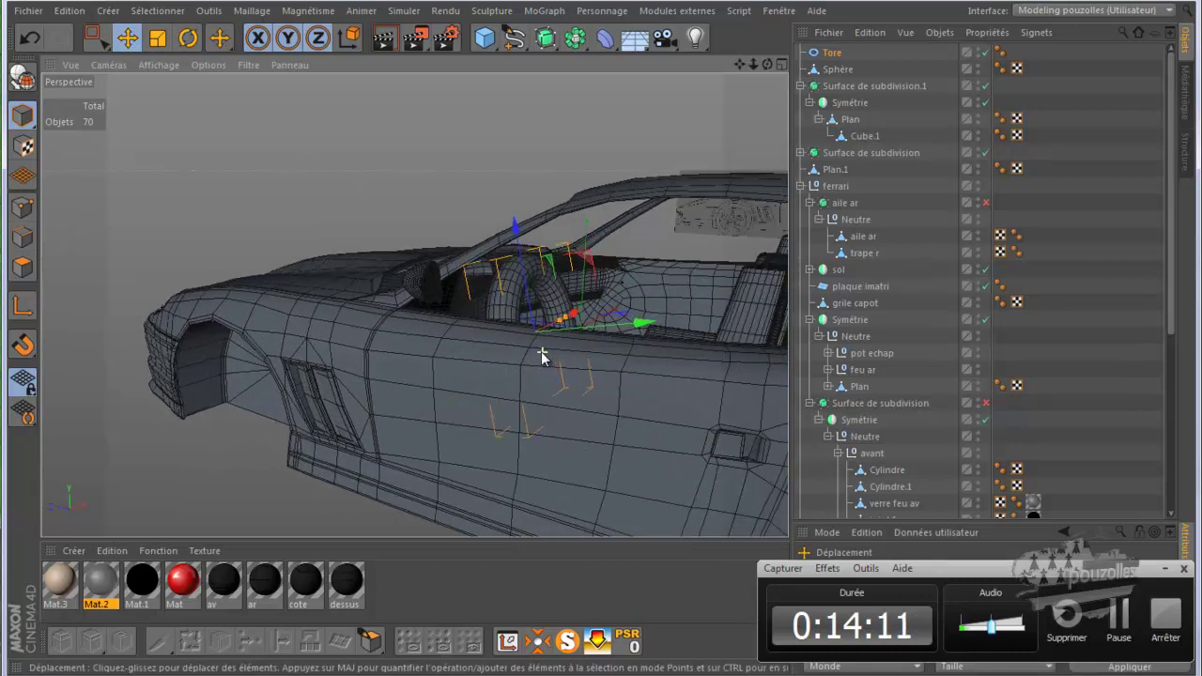
scroll(567, 335, "up", 2)
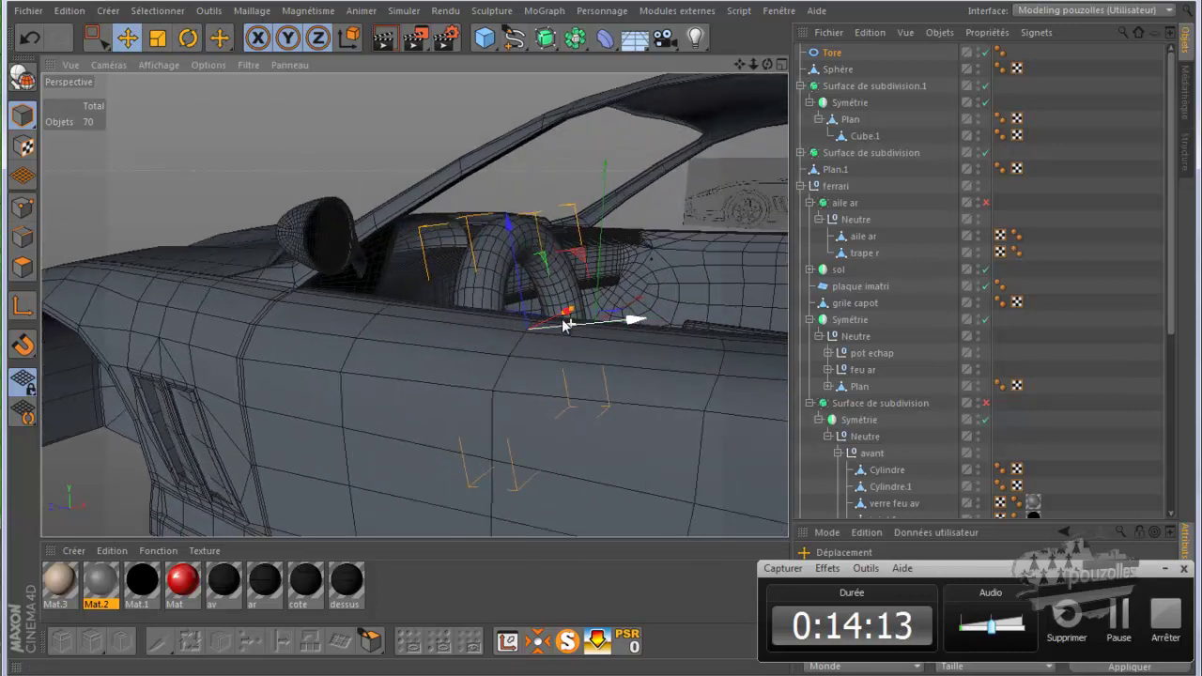
left_click(834, 54)
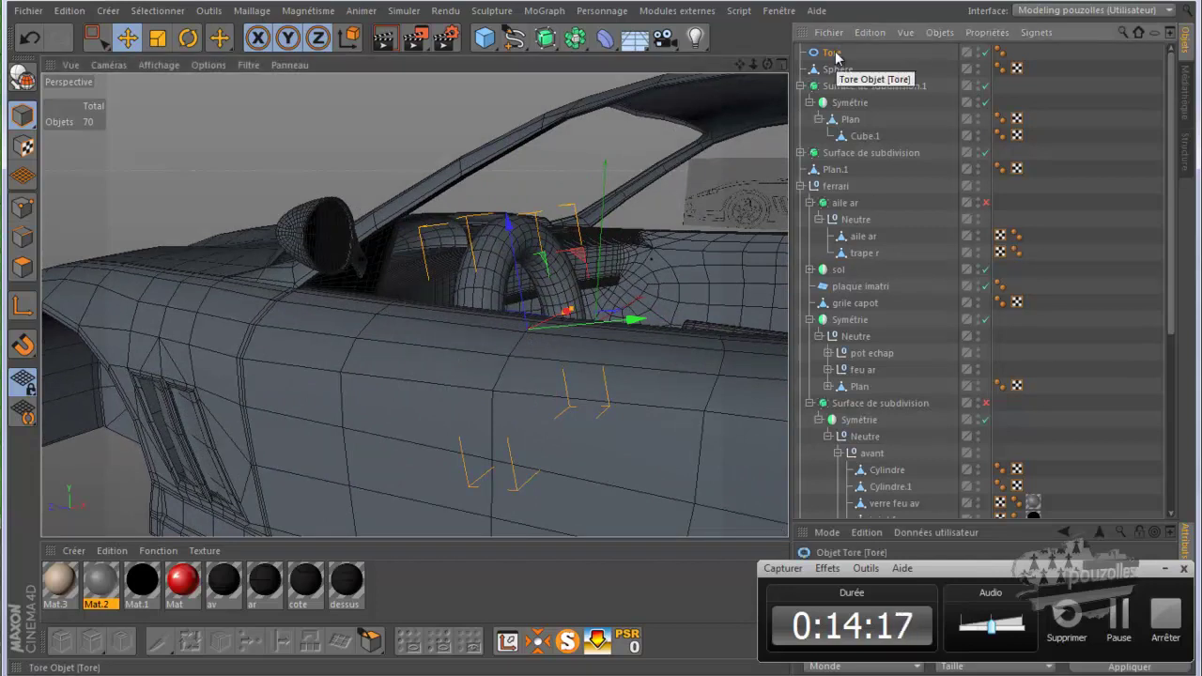
left_click_drag(933, 521, 924, 281)
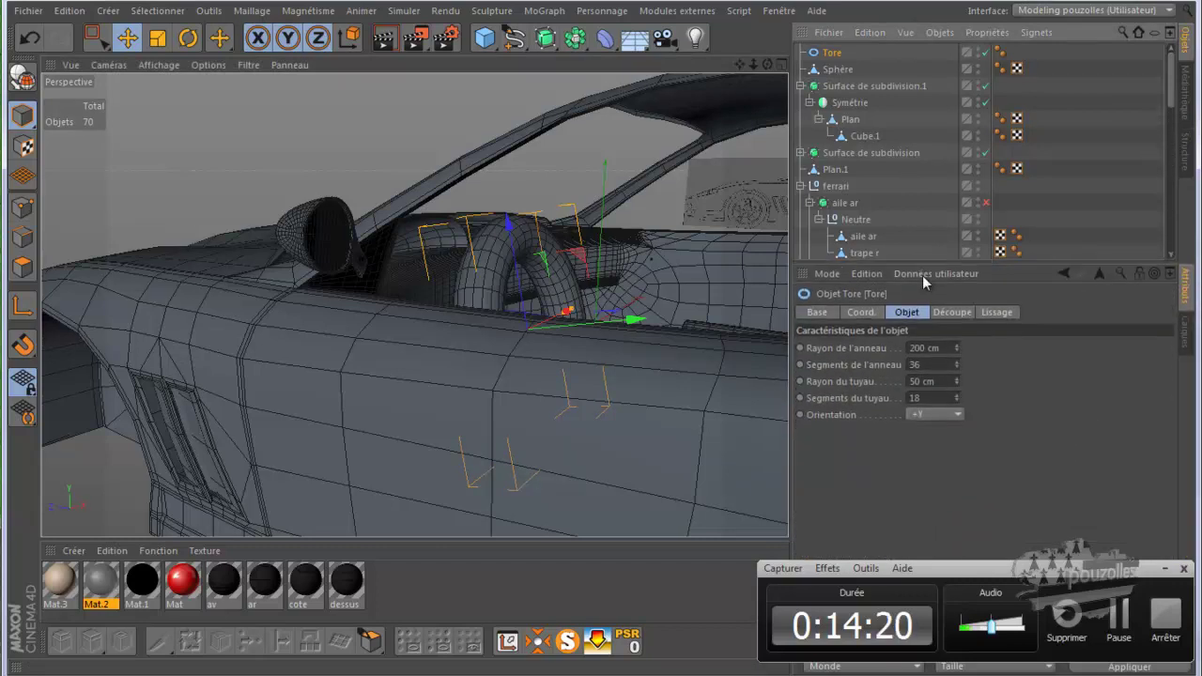
left_click(957, 352)
mouse_move(956, 351)
left_mouse_down()
mouse_move(891, 470)
mouse_move(956, 354)
left_mouse_up()
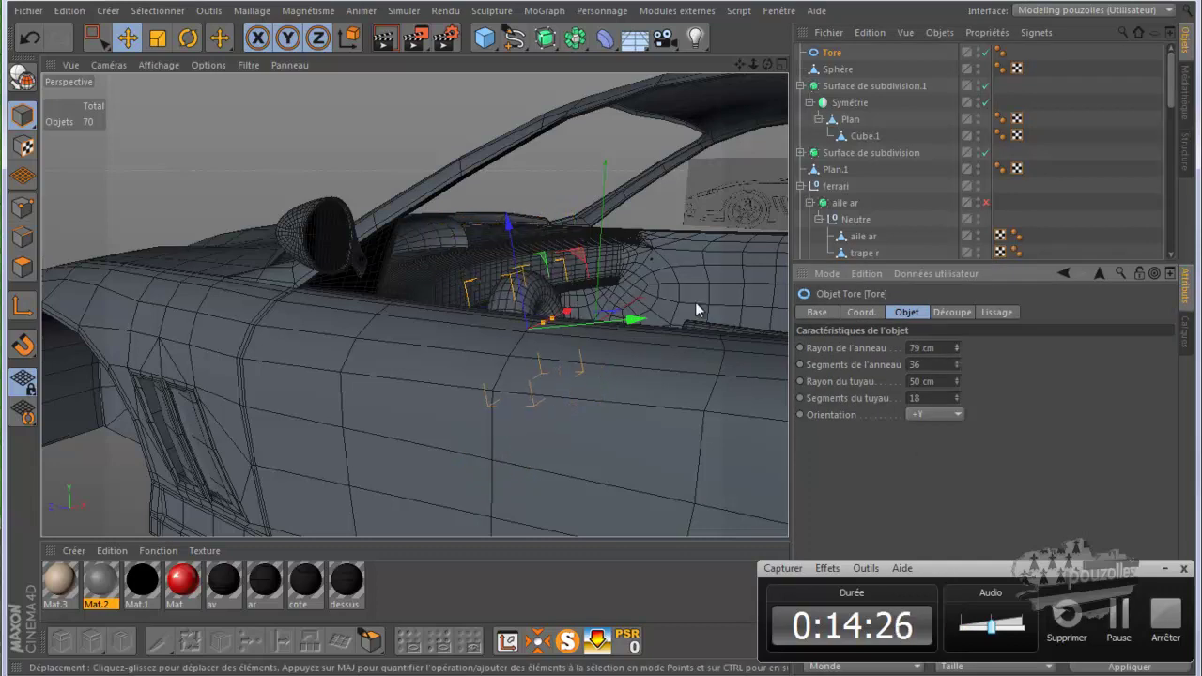
Raise the torus above the door sill in front of the dashboard and set its pipe radius to 10 cm.
left_click_drag(507, 226, 490, 157)
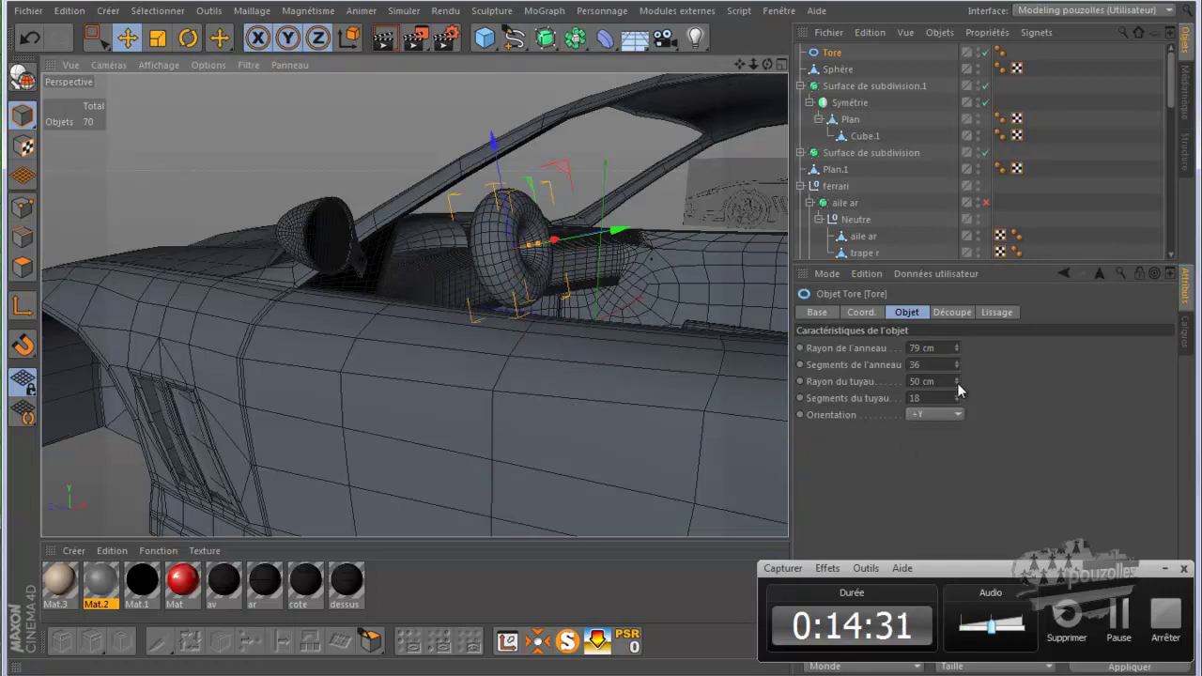
left_click(958, 384)
left_click_drag(959, 389, 957, 386)
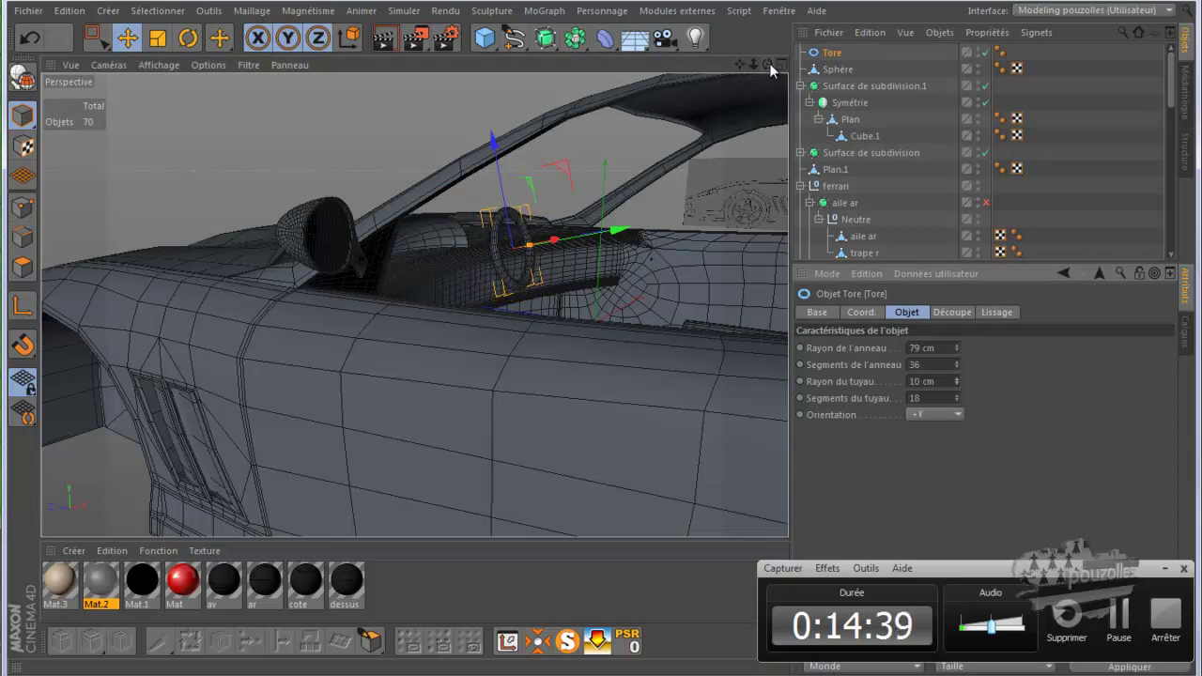
Move the torus sideways across the cabin to the opposite seat and fine-tune its position in front of the seat in the top view.
mouse_move(603, 356)
left_mouse_down("alt")
mouse_move(612, 332)
mouse_move(649, 325)
mouse_move(610, 338)
left_mouse_up("alt")
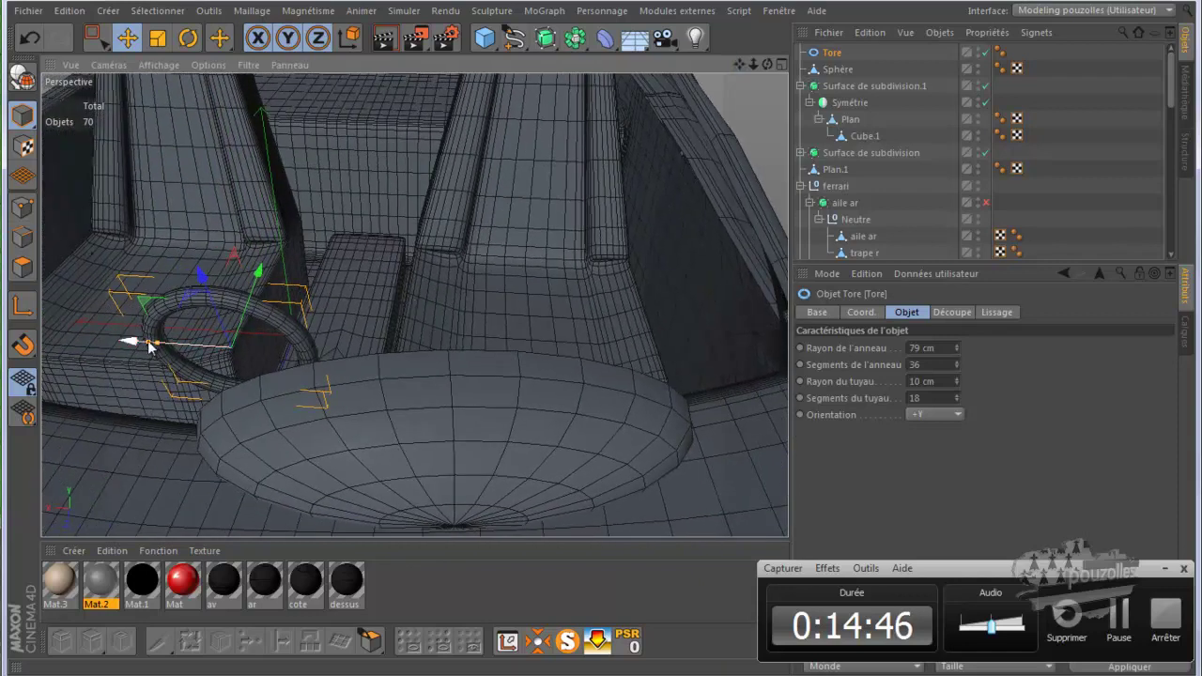
left_click_drag(132, 342, 437, 363)
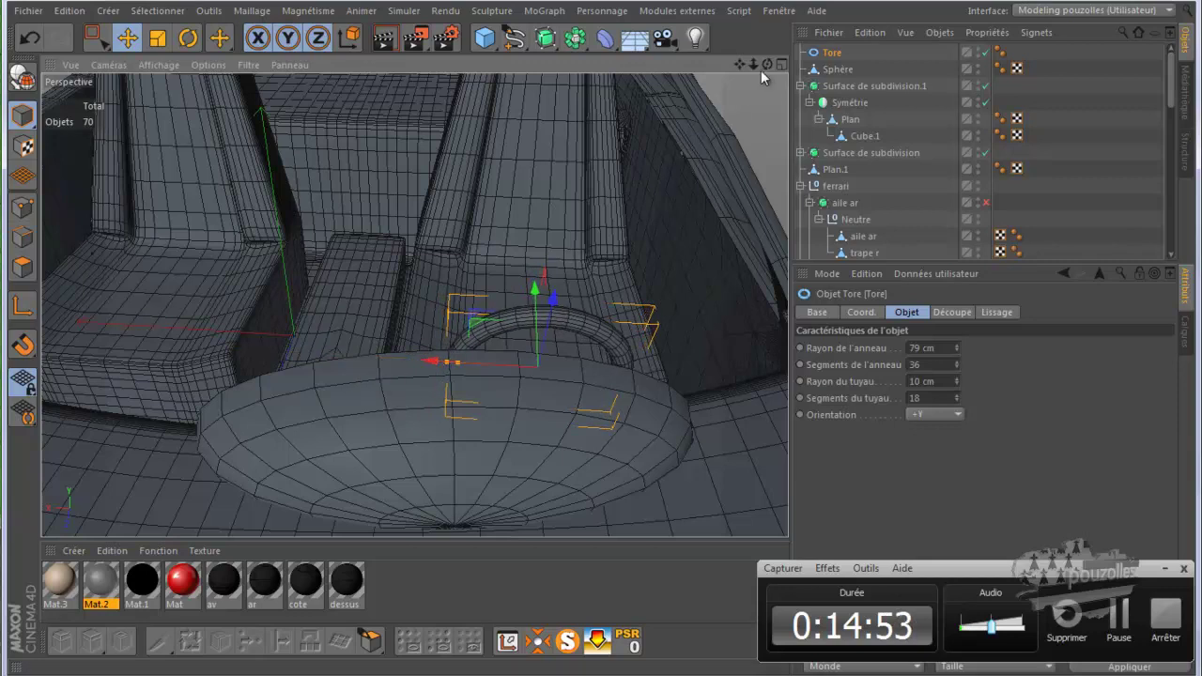
scroll(602, 338, "up", 6)
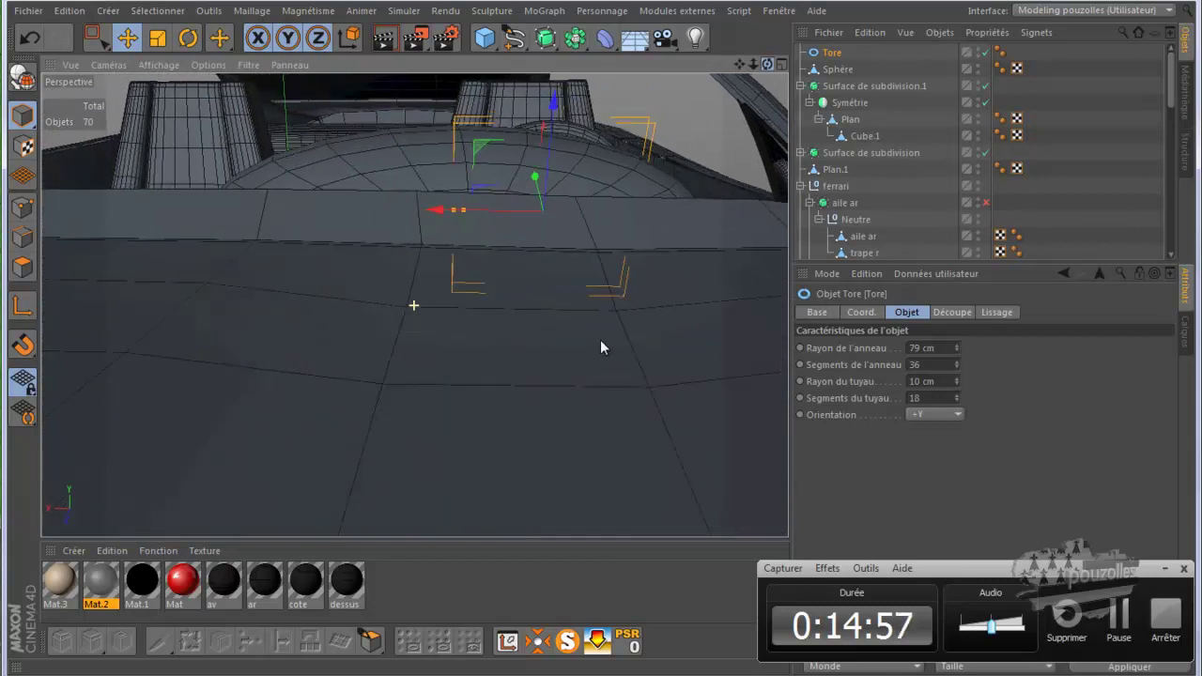
middle_click(440, 318)
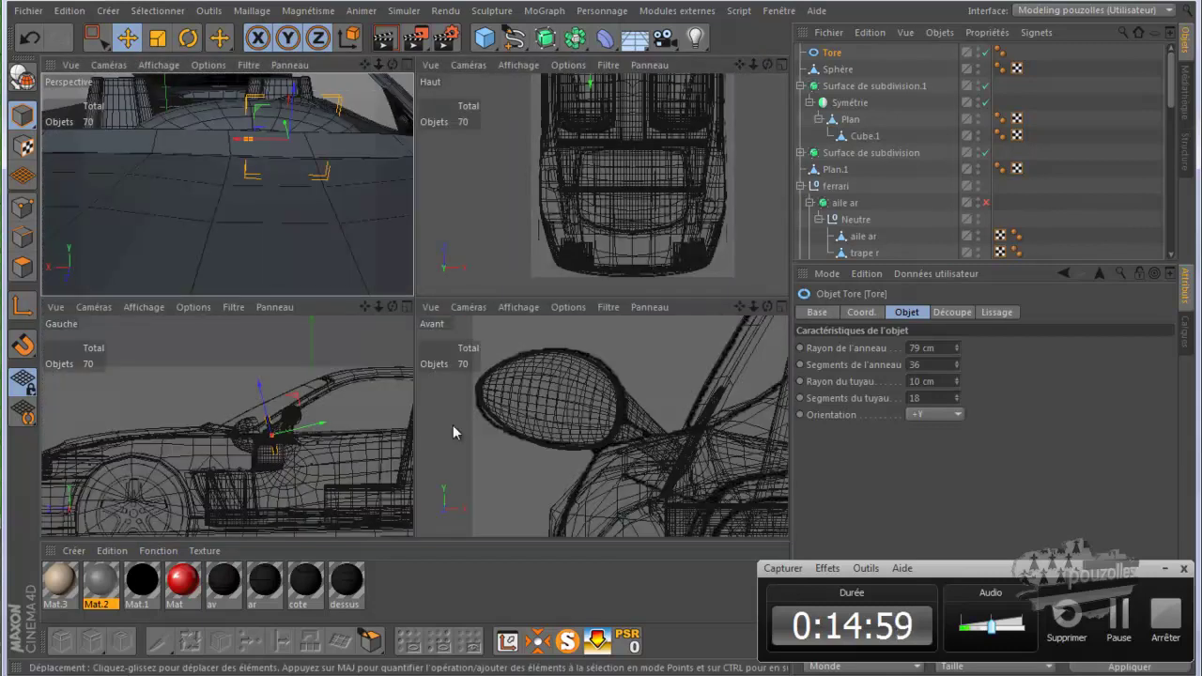
middle_click(506, 434)
scroll(238, 323, "down", 6)
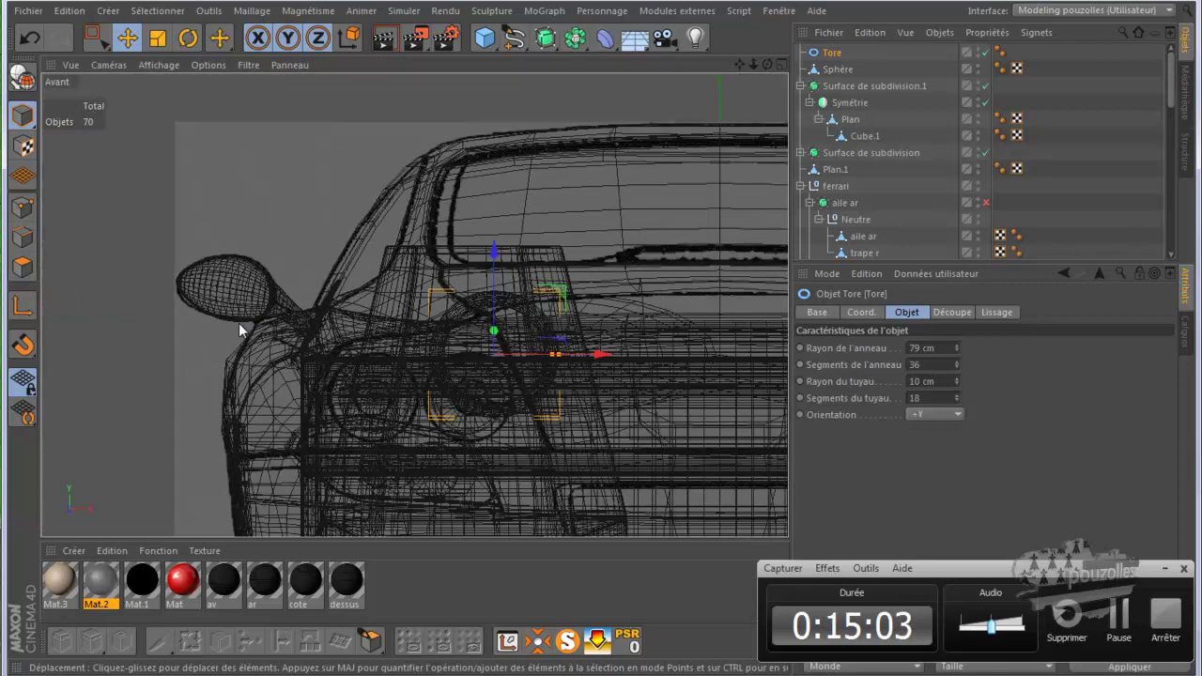
middle_click(239, 328)
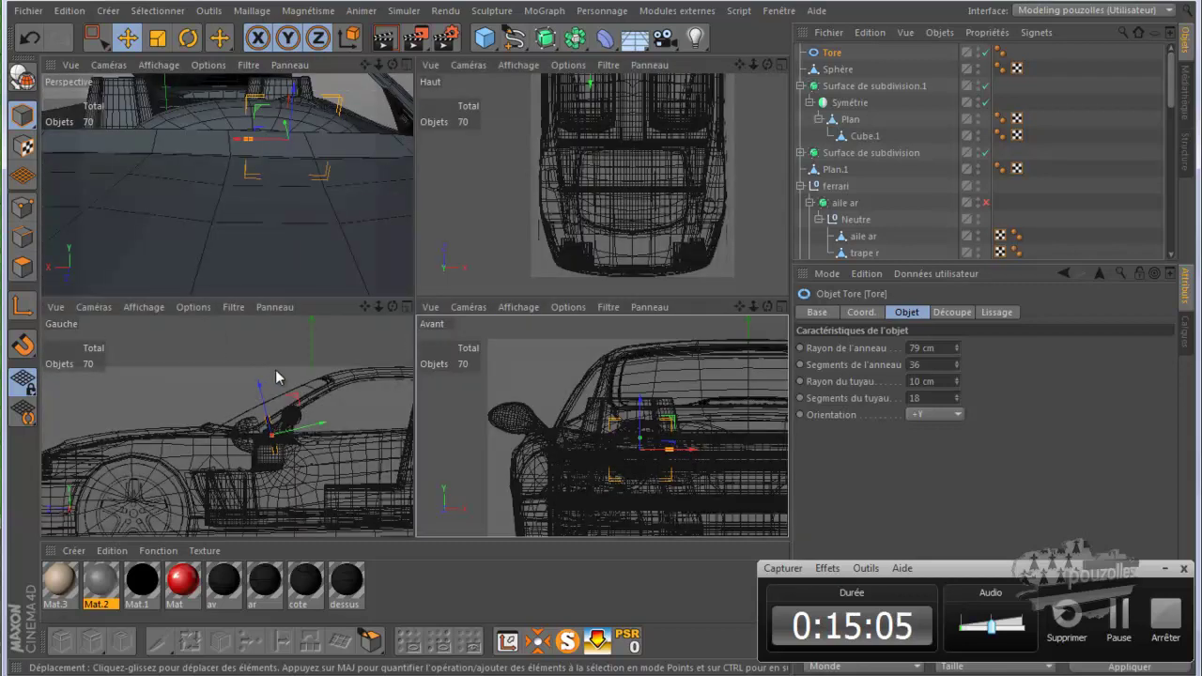
middle_click(483, 258)
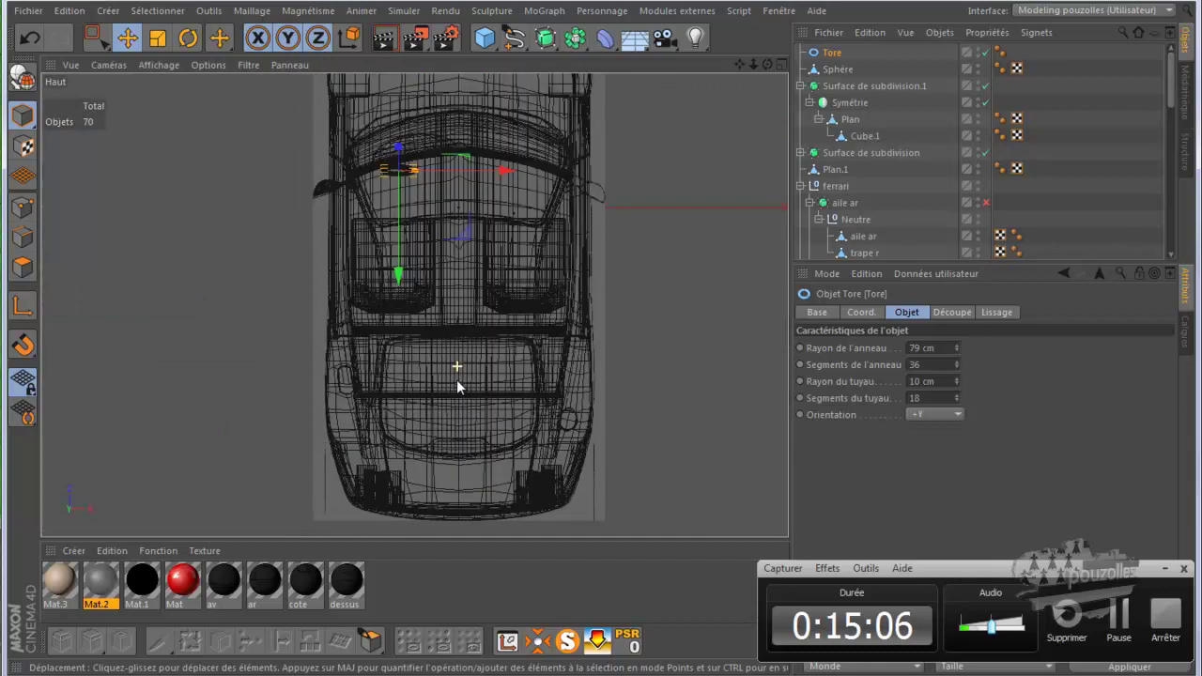
scroll(413, 93, "up", 4)
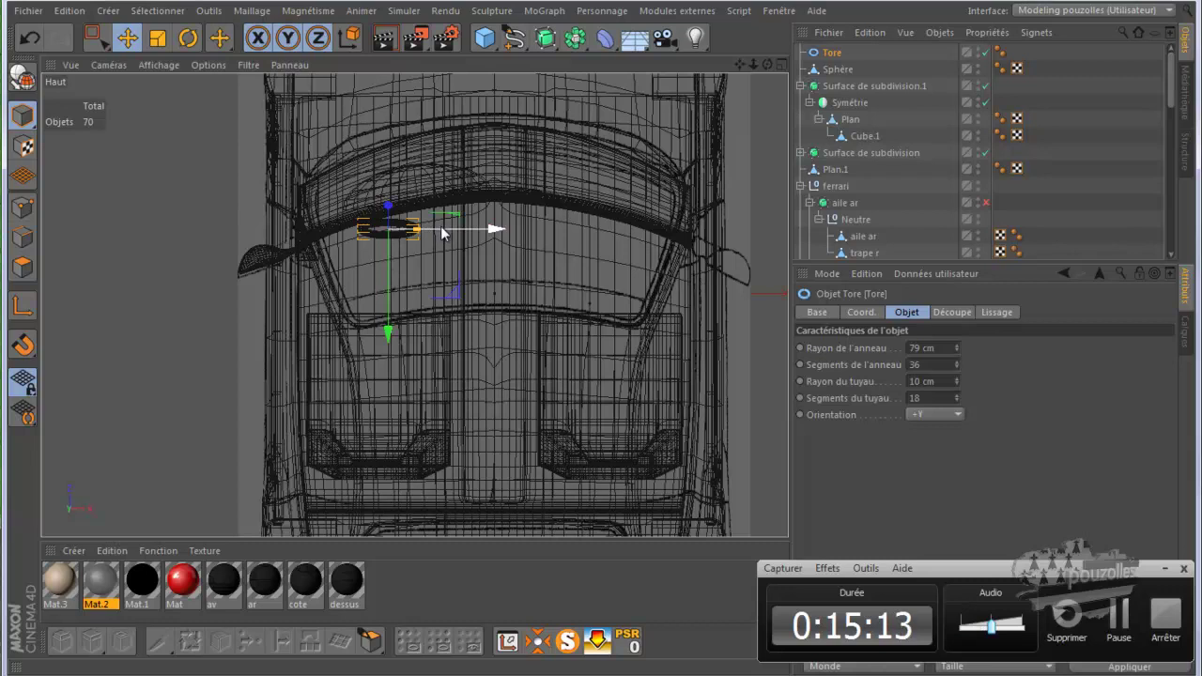
left_click_drag(443, 233, 437, 228)
Move the Sphère object of the dashboard sideways along its own axis to line it up with the steering wheel.
left_click(423, 175)
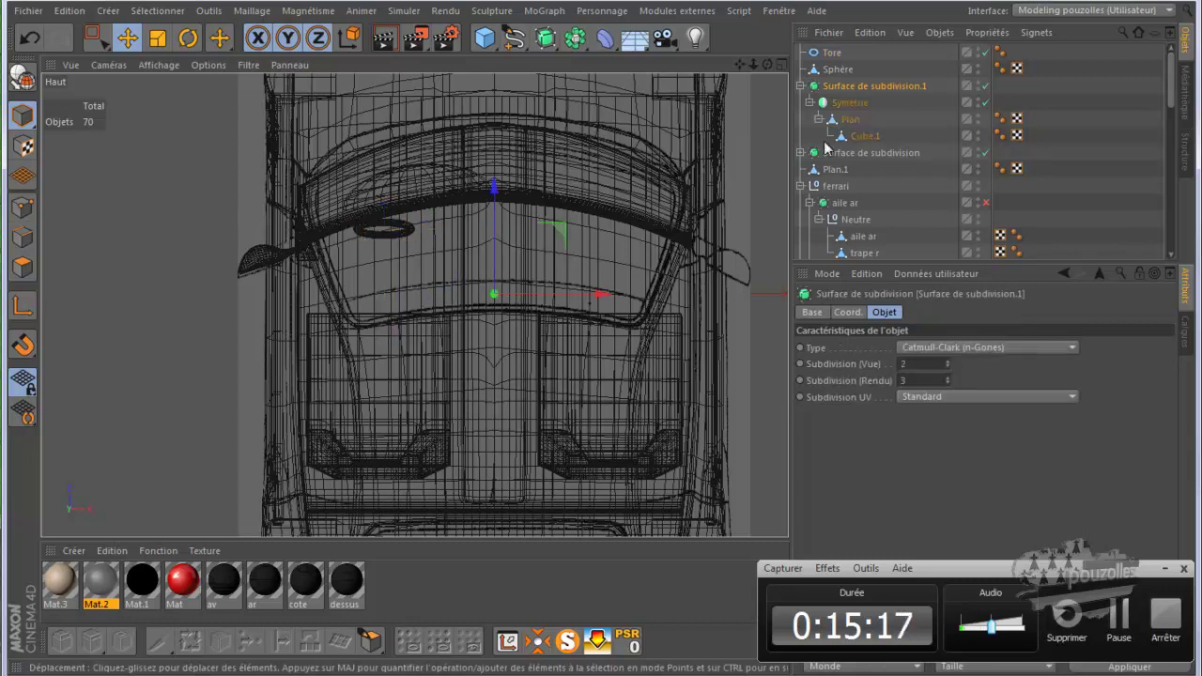
left_click(837, 68)
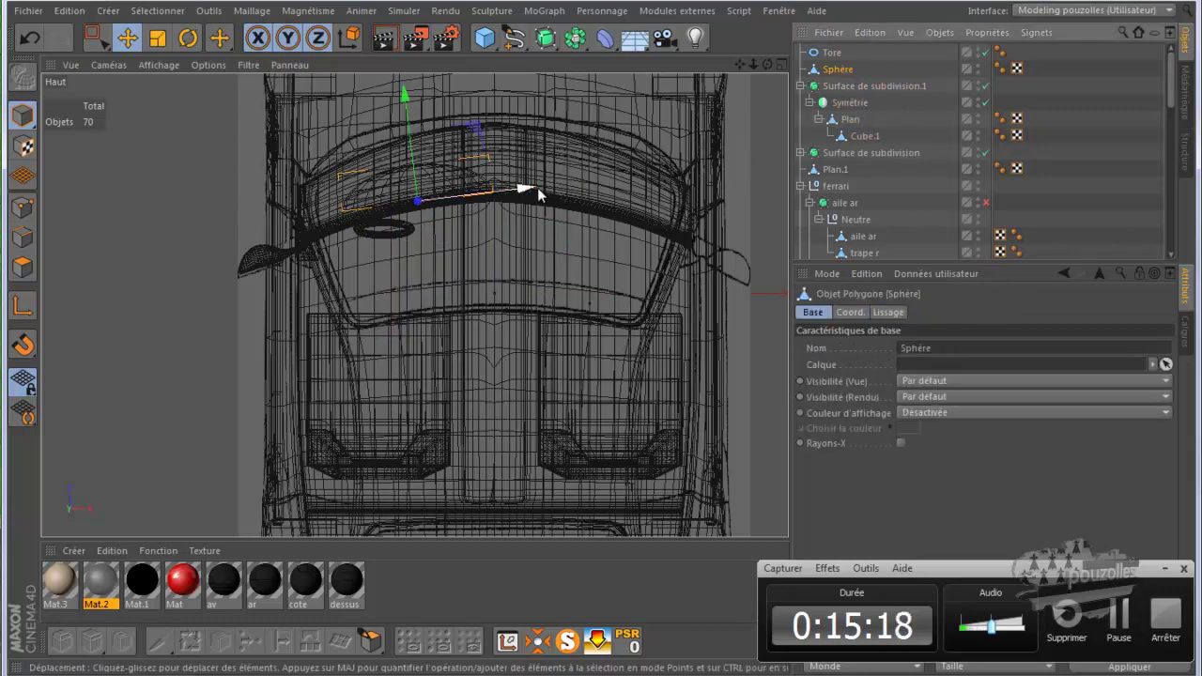
left_click_drag(524, 187, 500, 194)
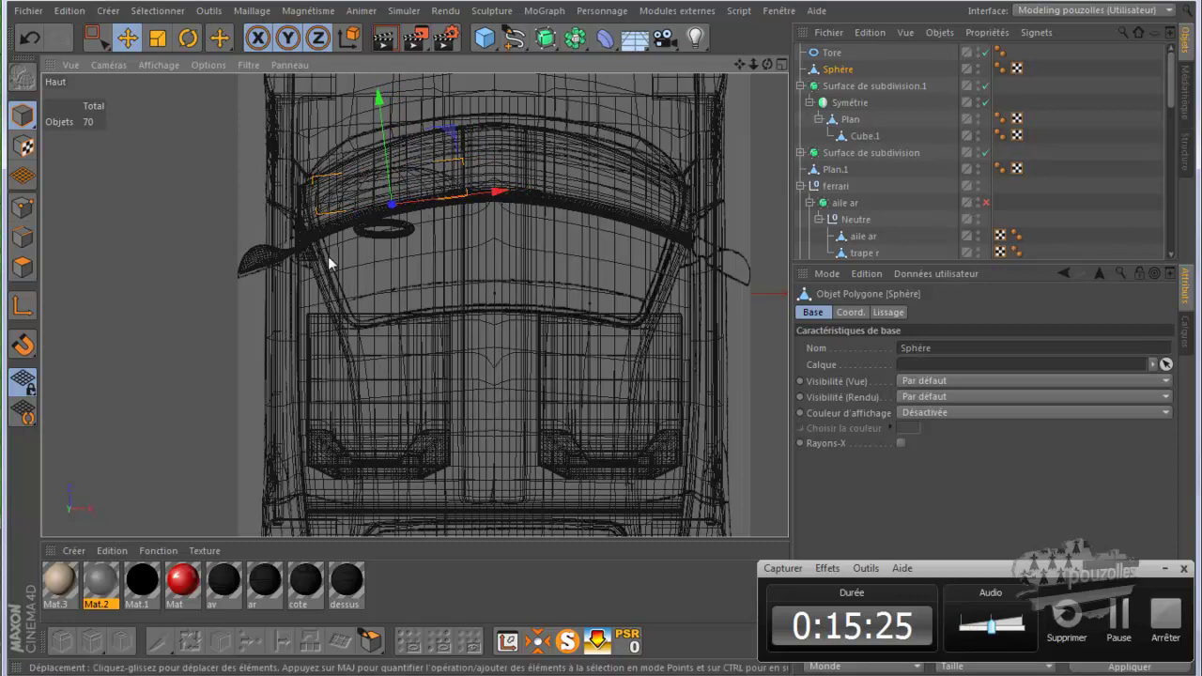
middle_click(300, 258)
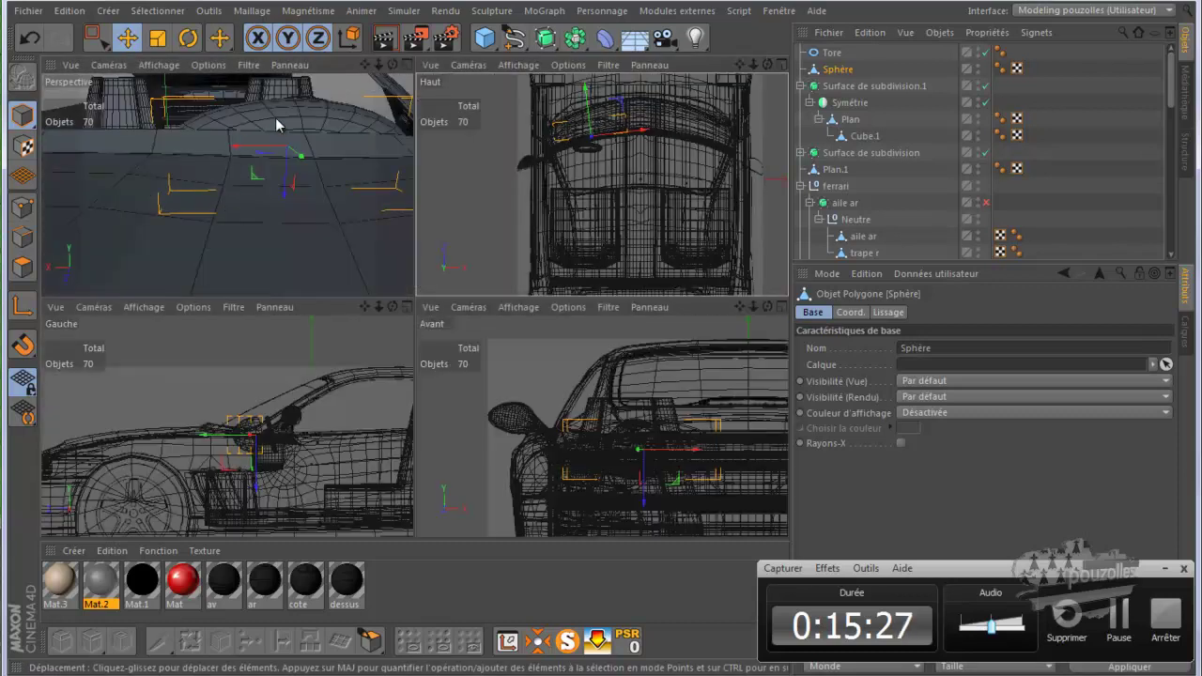
left_click_drag(392, 65, 248, 237)
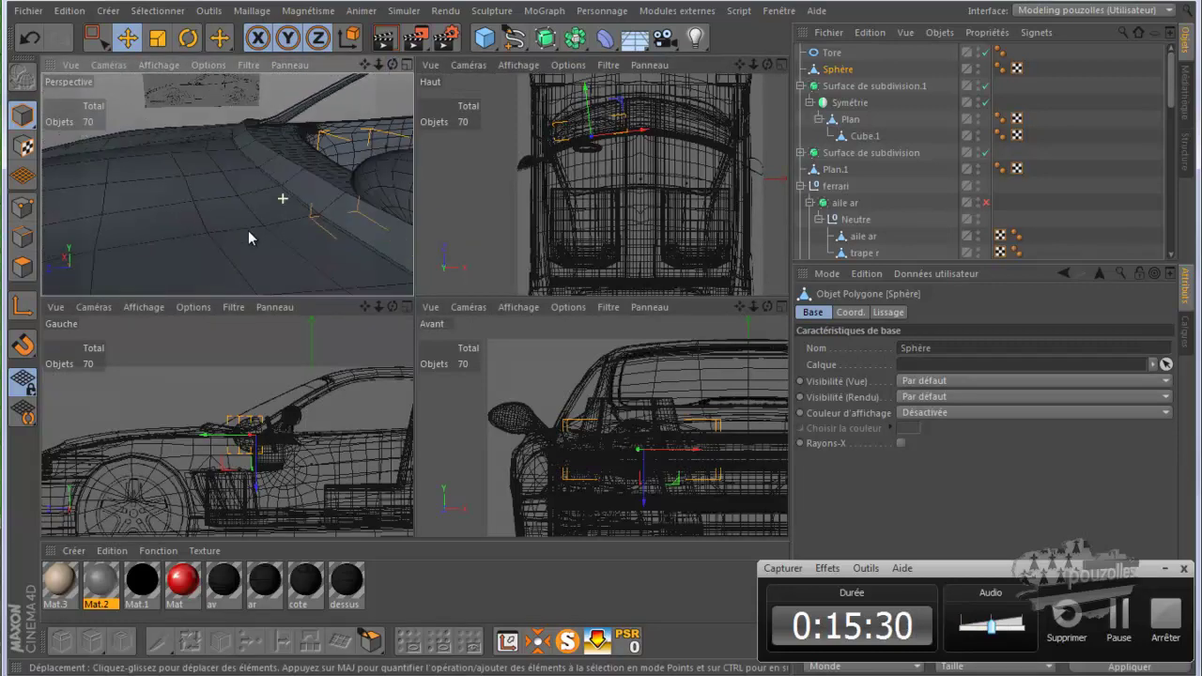
middle_click(351, 180)
left_click_drag(772, 61, 657, 282)
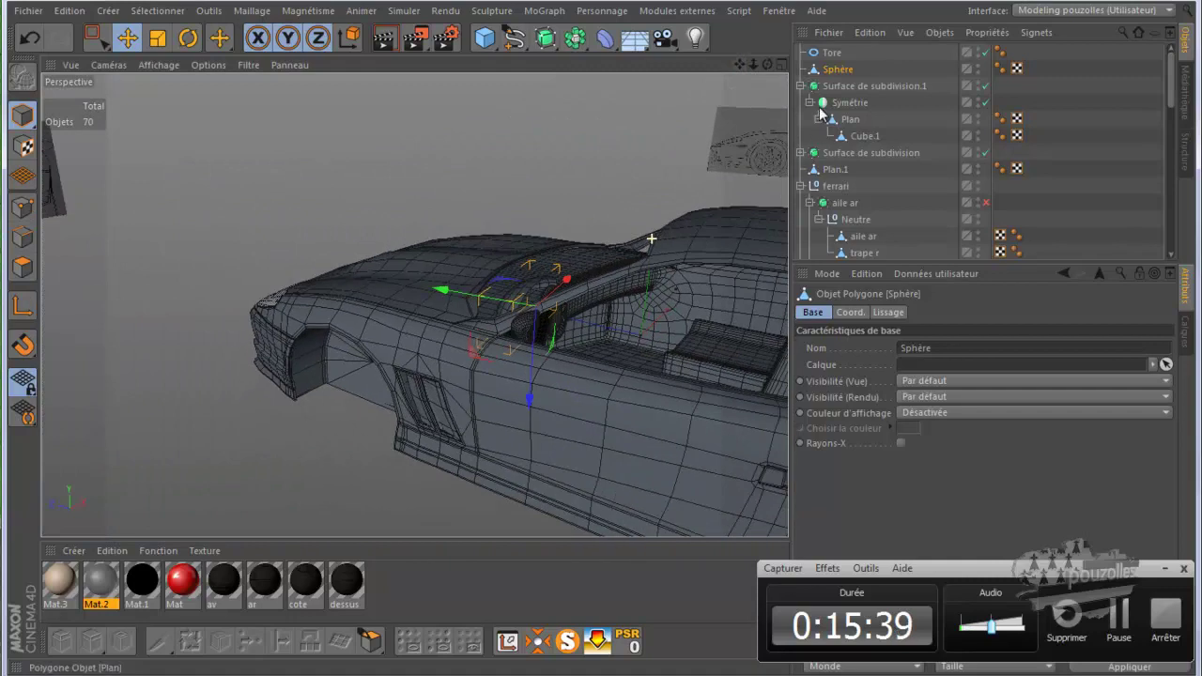
Enlarge the object list, select Tore, Sphère, Plan and Cube.1 together, and examine the interior parts in point mode.
left_click_drag(911, 260, 911, 515)
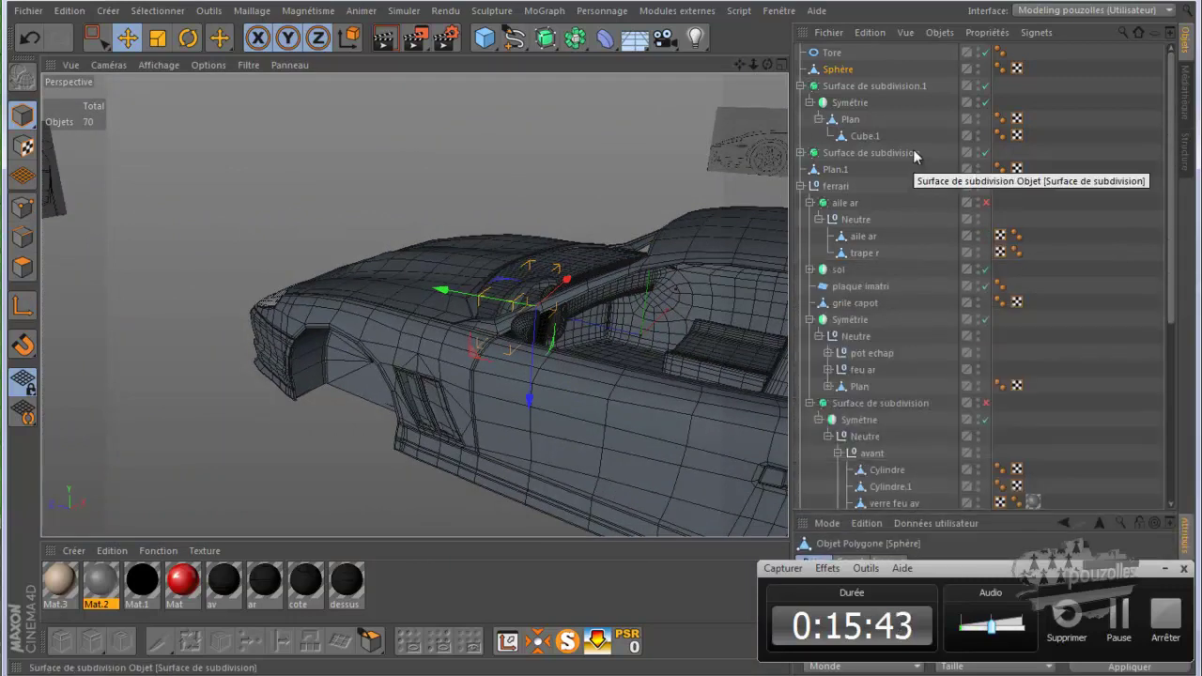
left_click(837, 56)
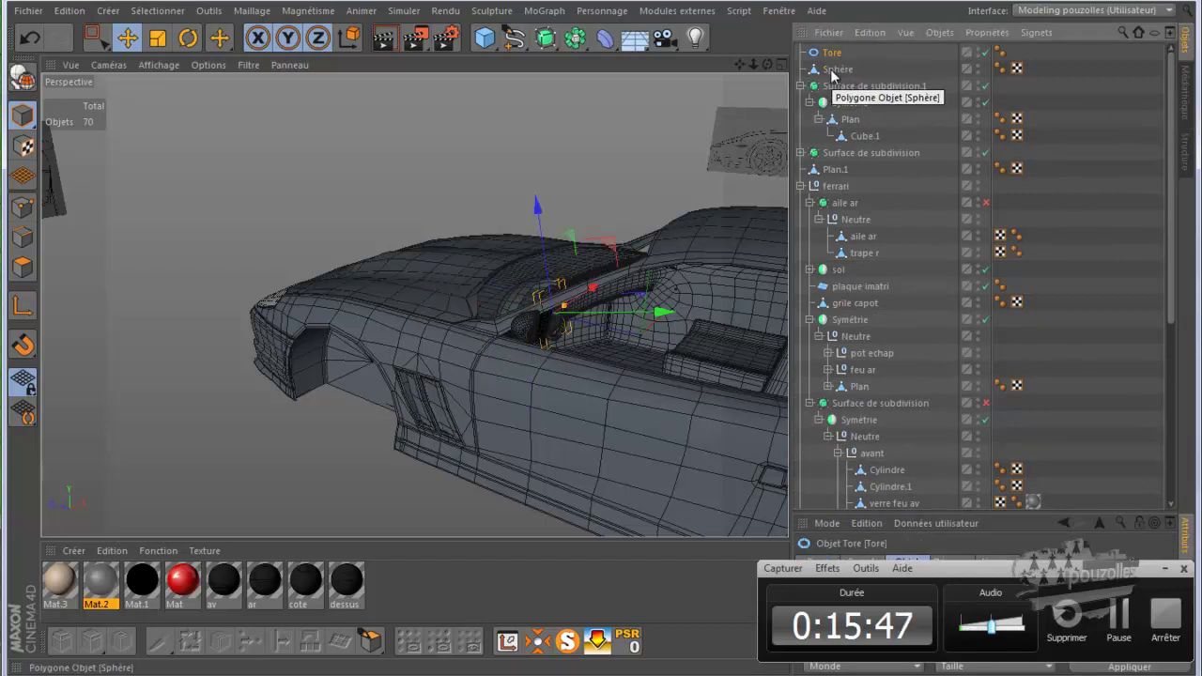
left_click(831, 71, "ctrl")
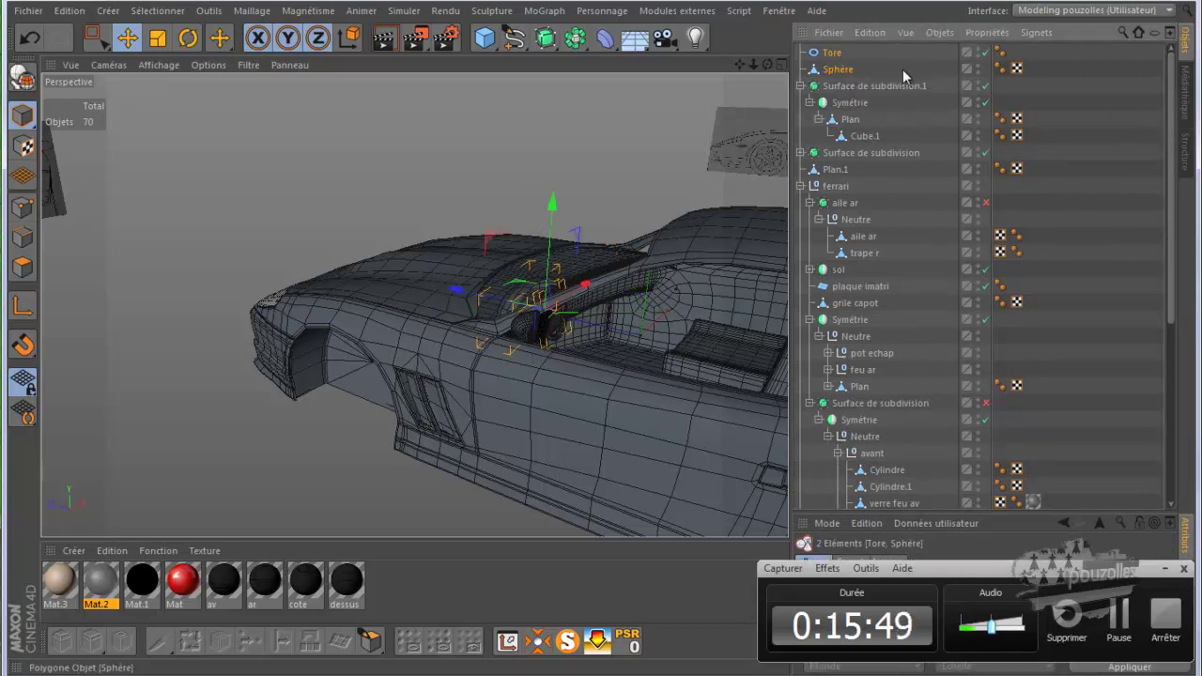
left_click(847, 120, "ctrl")
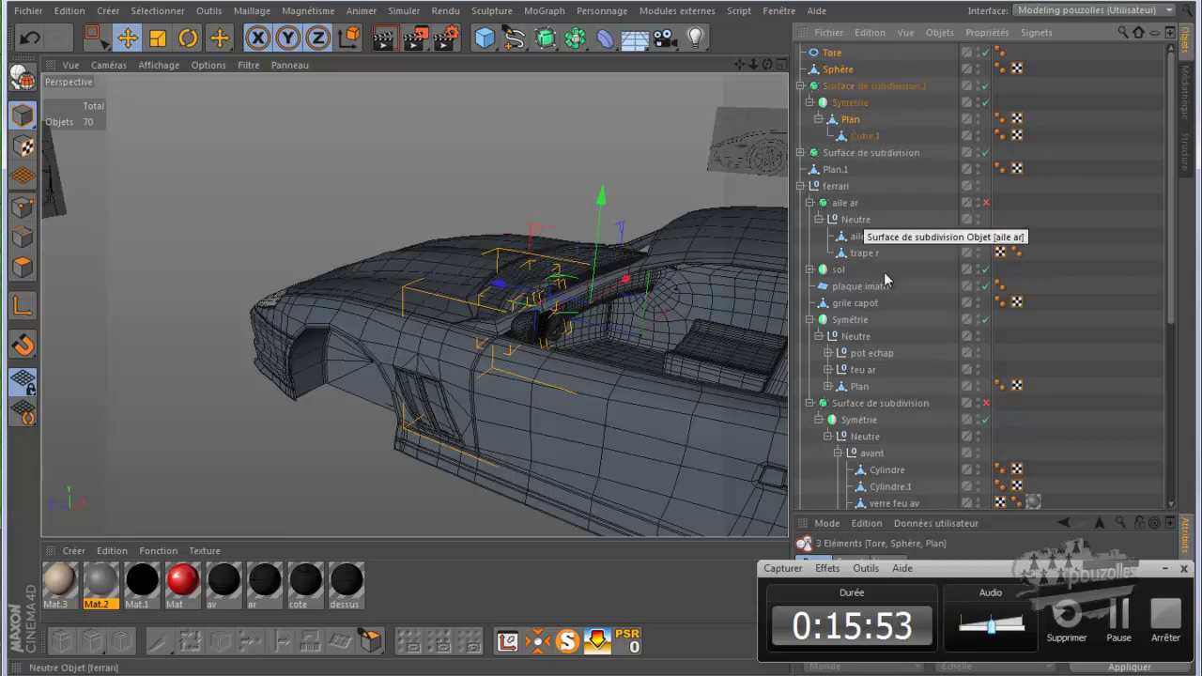
left_click(1120, 615)
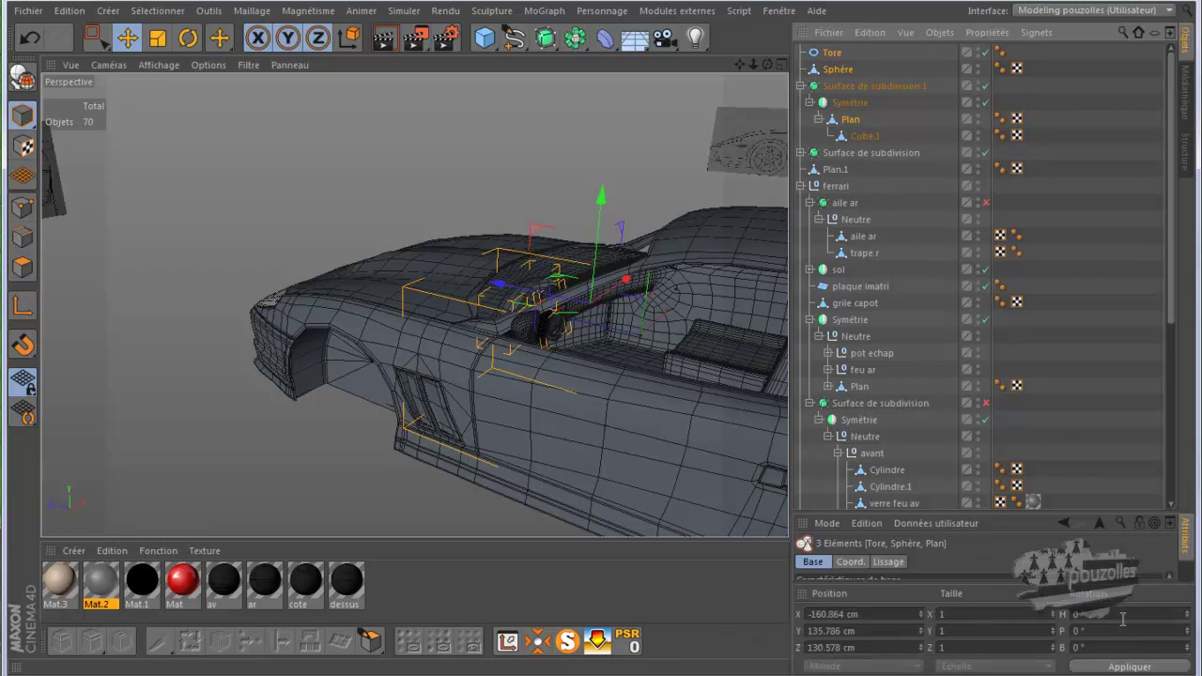
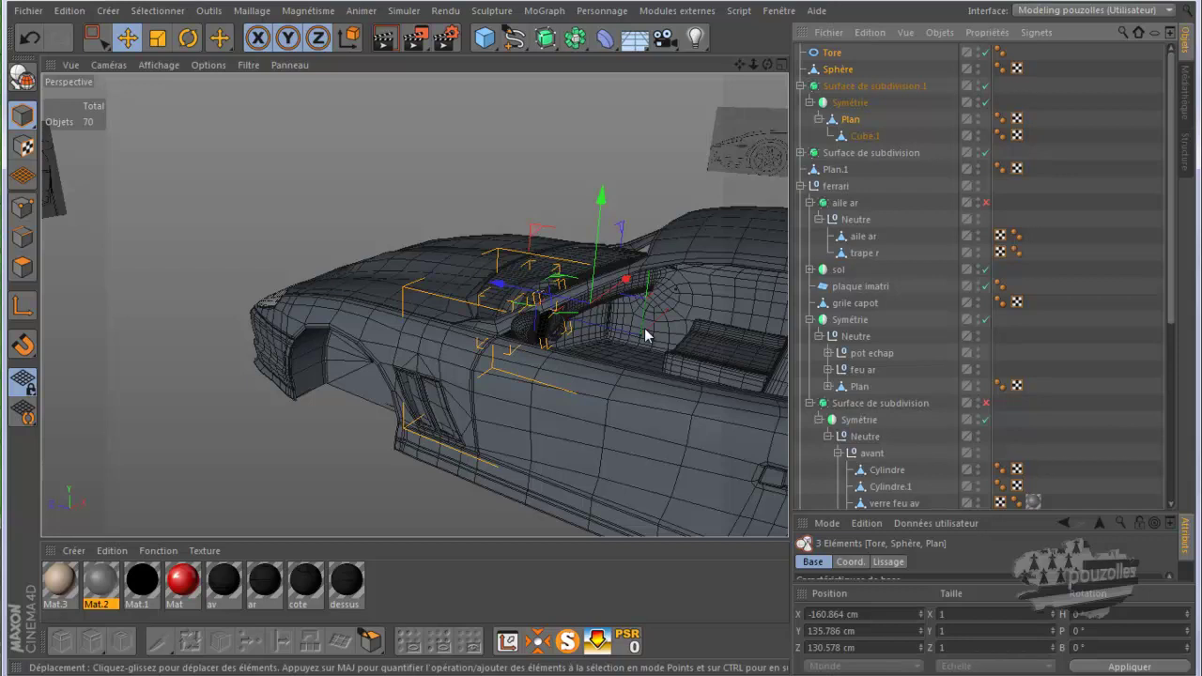
left_click(860, 138, "ctrl")
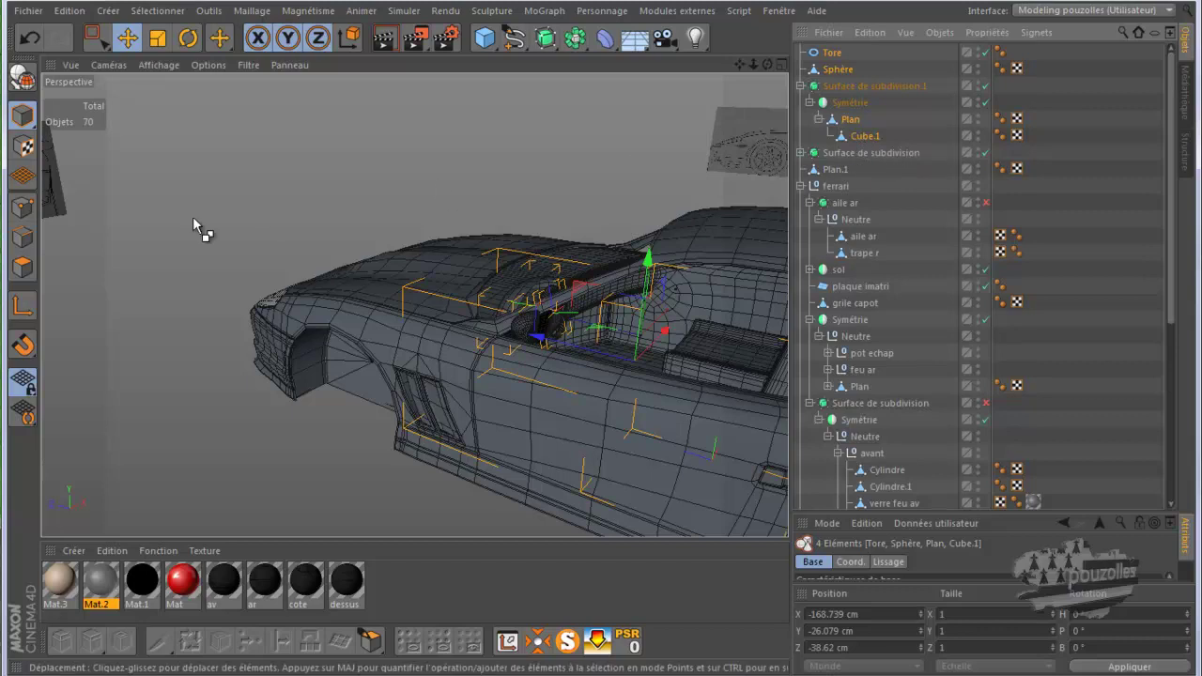
left_click(23, 209)
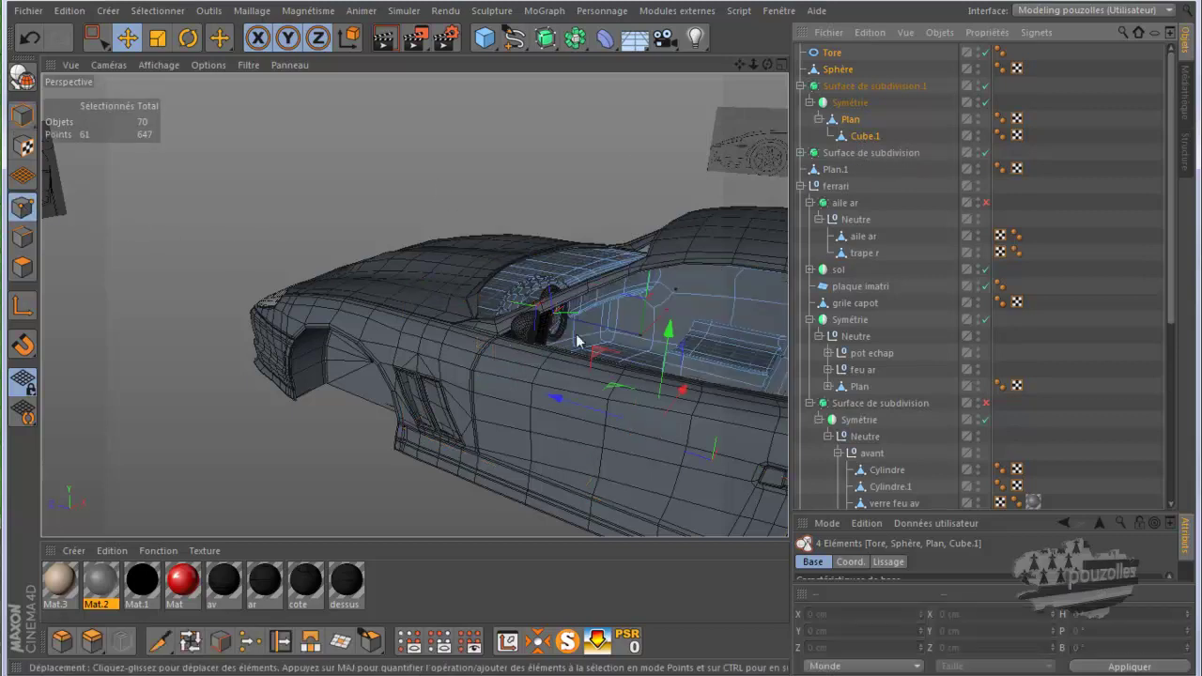
left_click_drag(322, 310, 299, 302, "alt")
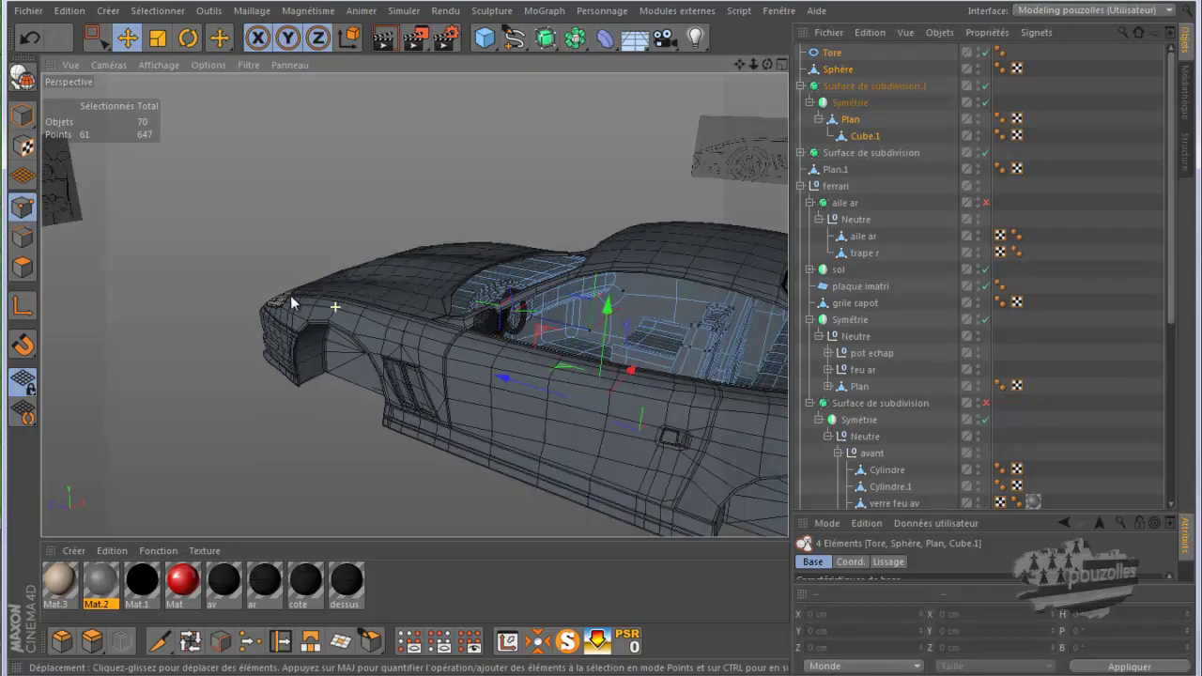
mouse_move(593, 346)
left_mouse_down("alt")
mouse_move(598, 336)
mouse_move(600, 346)
left_mouse_up("alt")
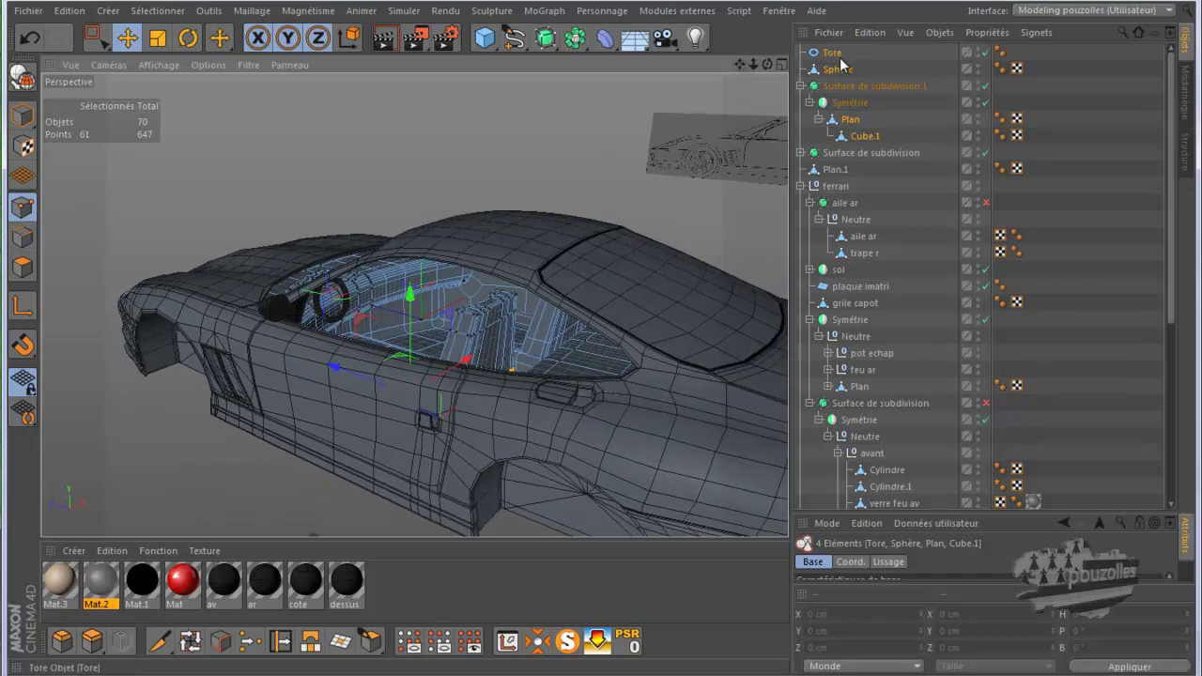
Take Plan and Cube.1 out of the symmetry as separate top-level objects and delete the emptied Surface de subdivision.1.
left_click(852, 123)
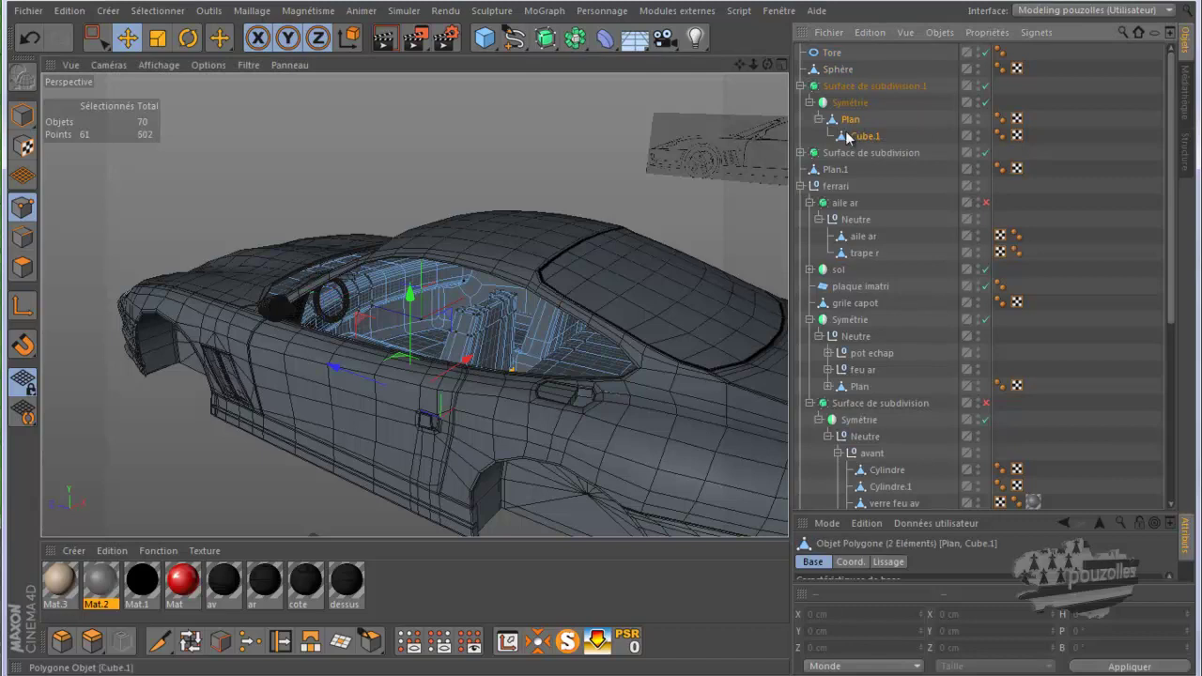
left_click_drag(852, 123, 840, 80)
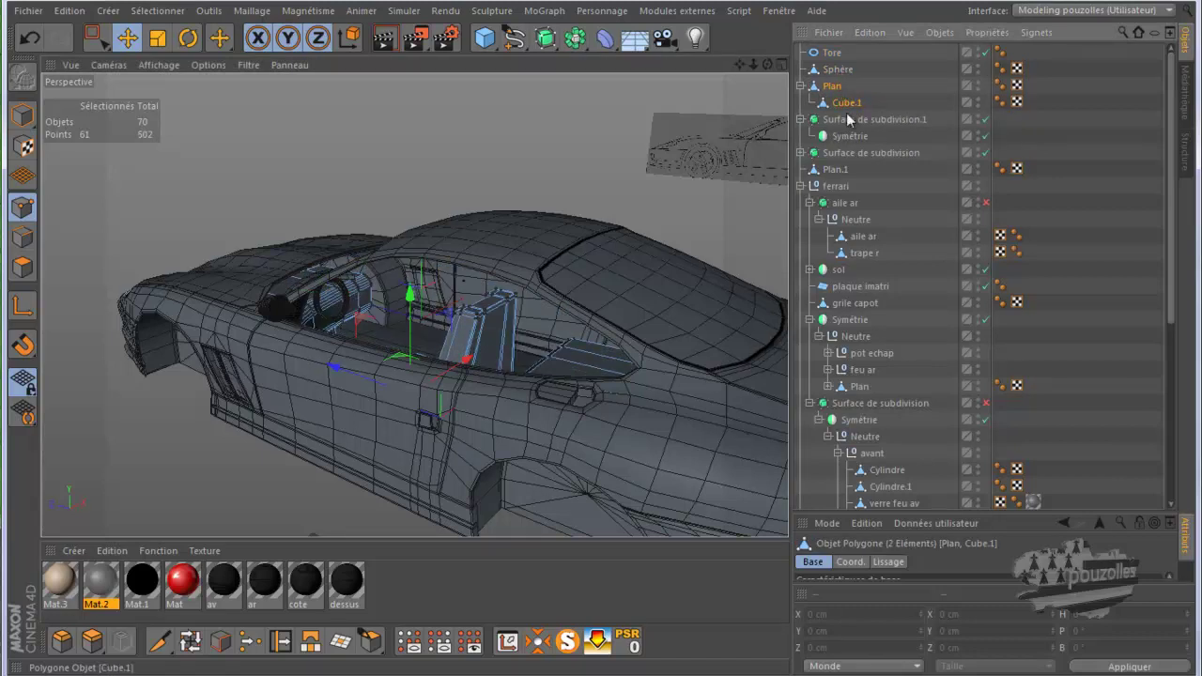
mouse_move(848, 104)
left_mouse_down()
mouse_move(837, 81)
mouse_move(854, 82)
left_mouse_up()
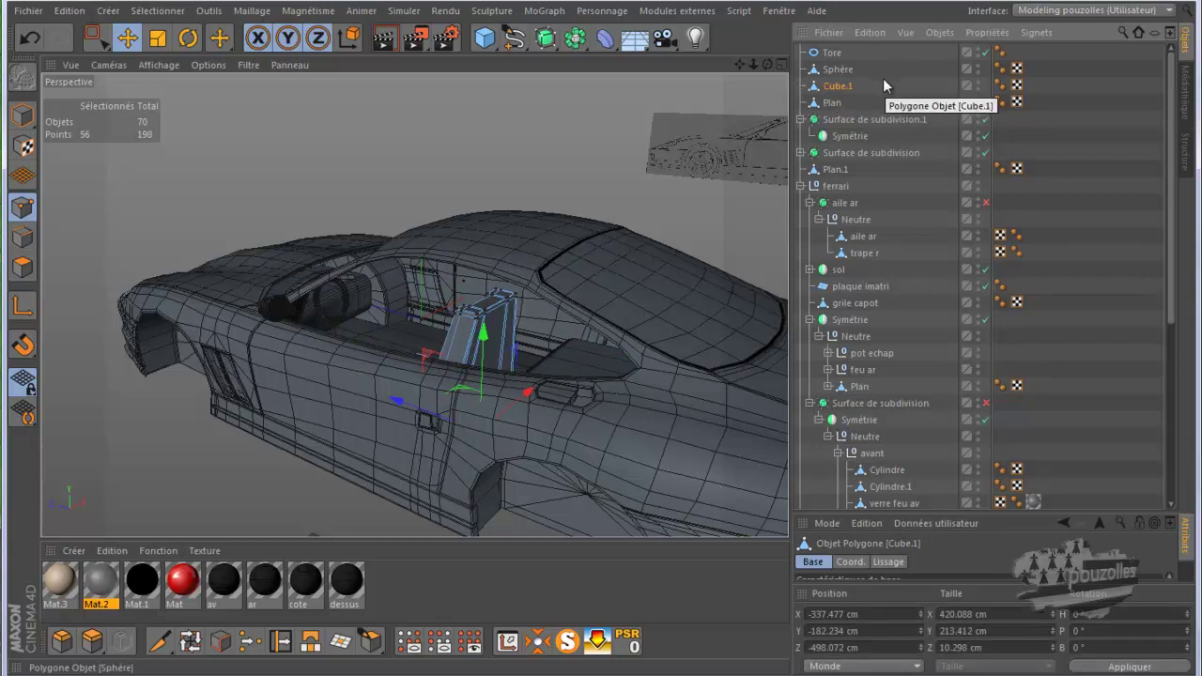
left_click(852, 113)
key("Delete")
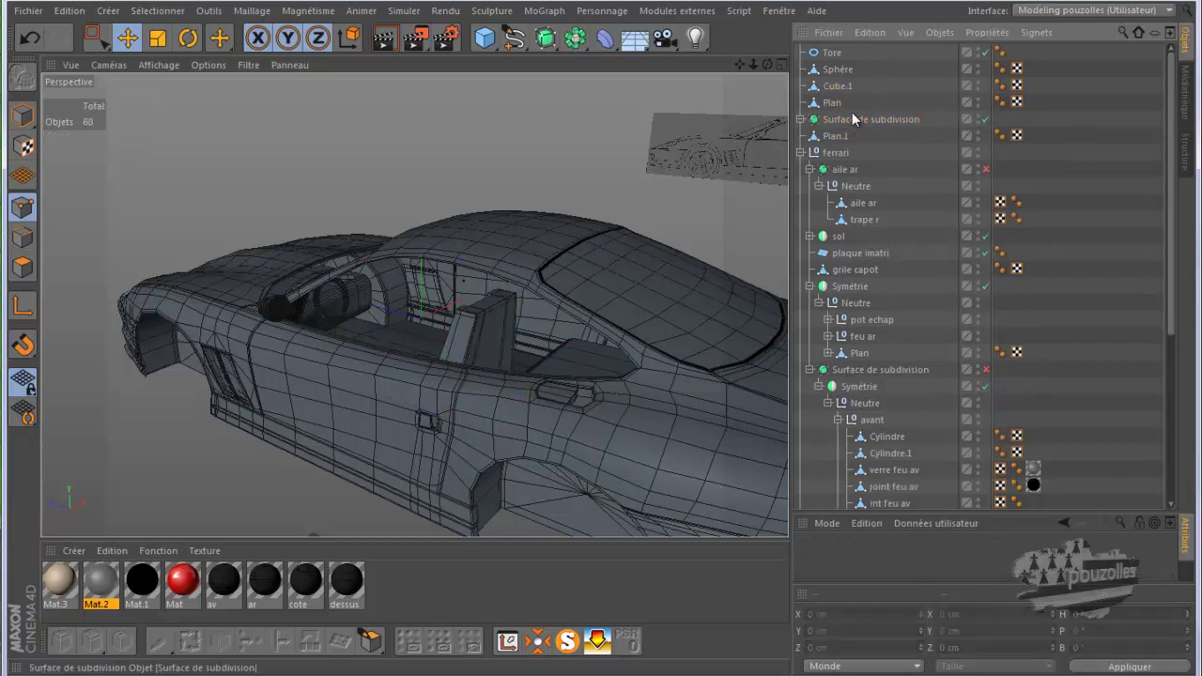
Group Tore, Sphère, Cube.1 and Plan under one null object and rename it "interrieur".
left_click(838, 137)
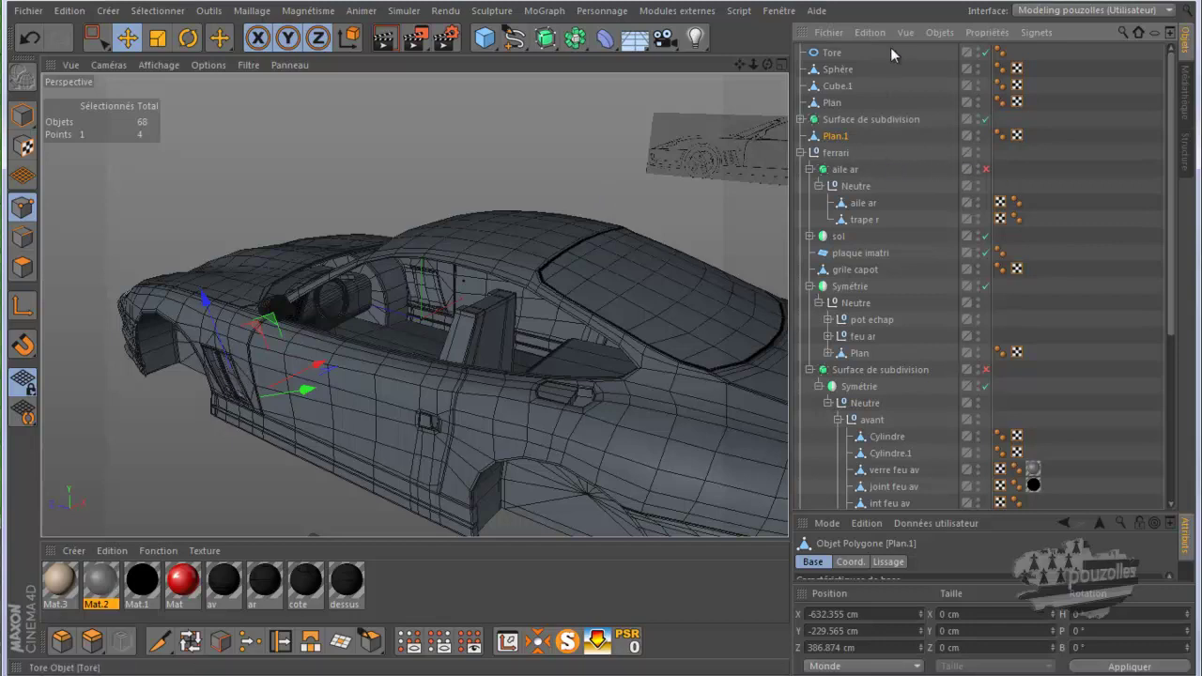
left_click_drag(855, 76, 826, 110)
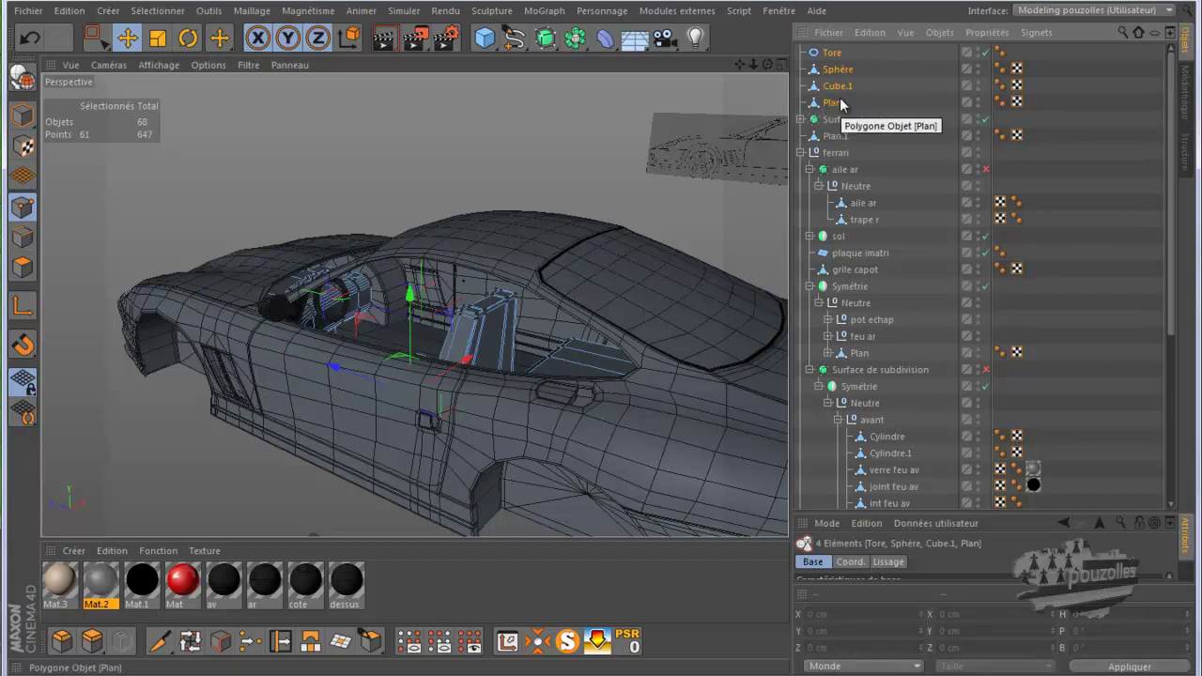
left_click_drag(767, 63, 594, 351)
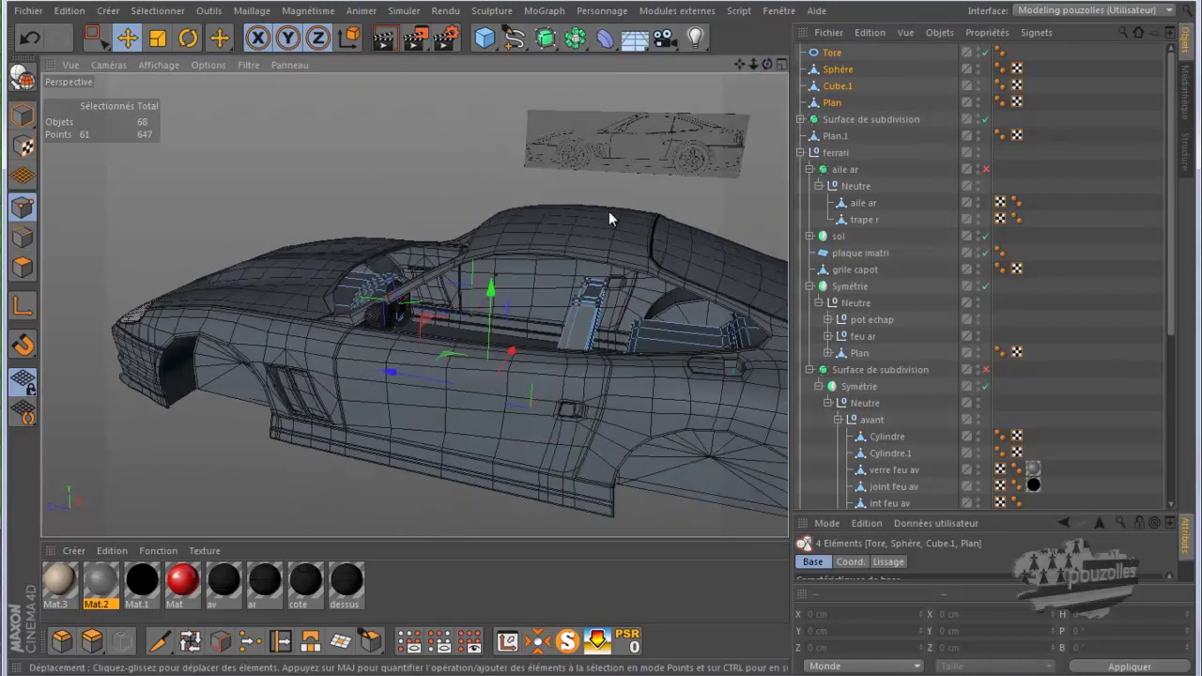
key("alt+g")
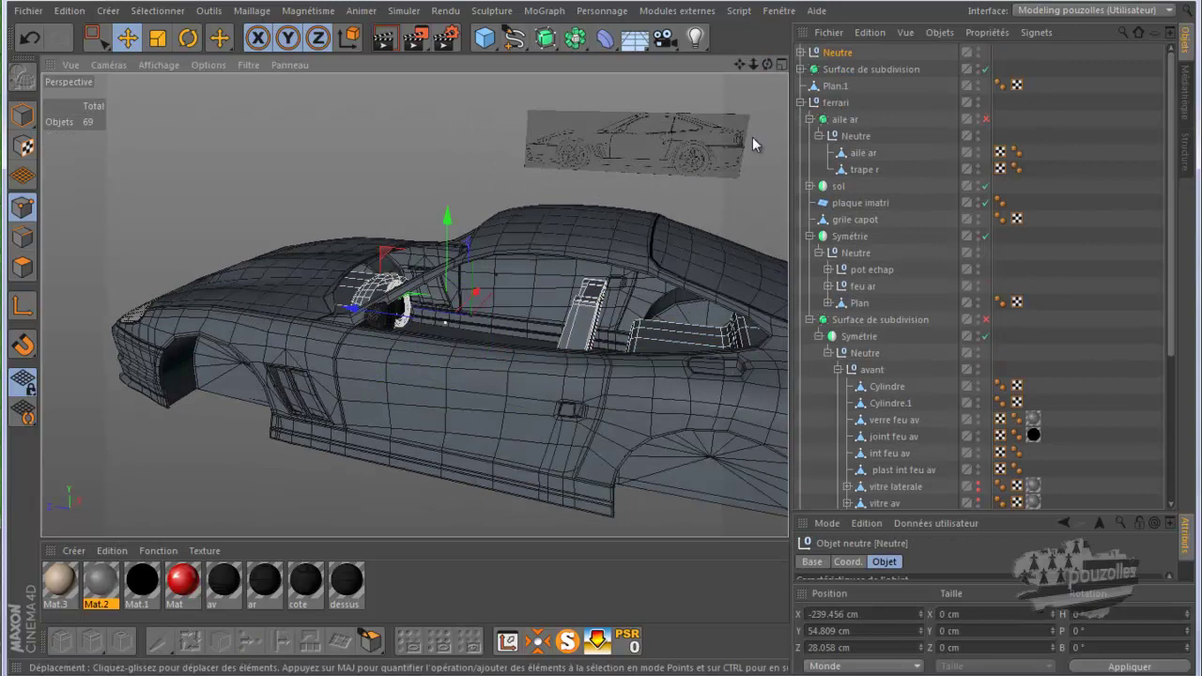
double_click(840, 52)
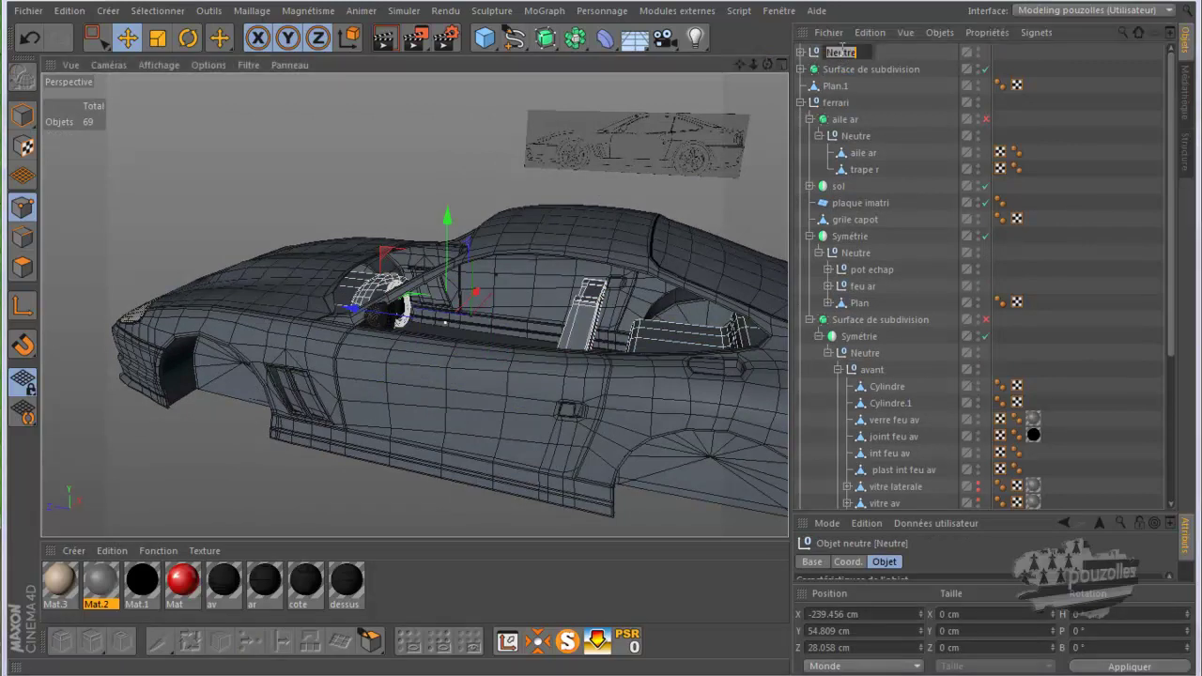
key("BackSpace")
key("Return")
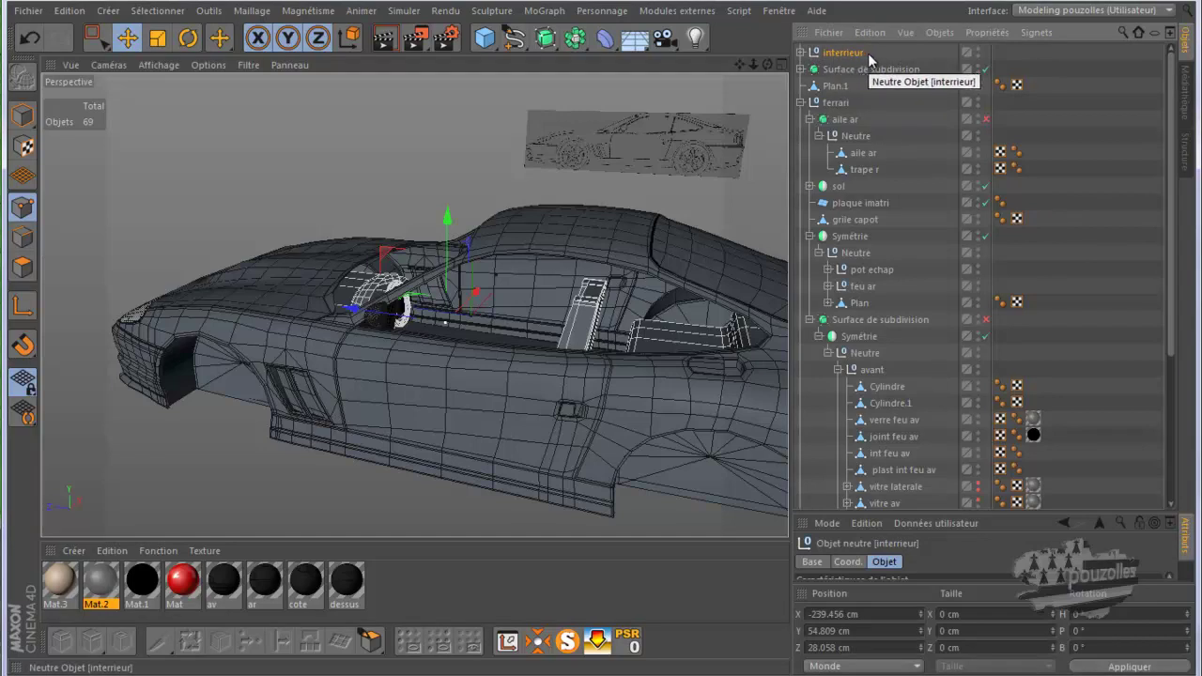
Move Plan.1 directly below interrieur in the object list and inspect Cube.1, glace and Sup retro inside the top-level Surface de subdivision.
left_click(832, 86)
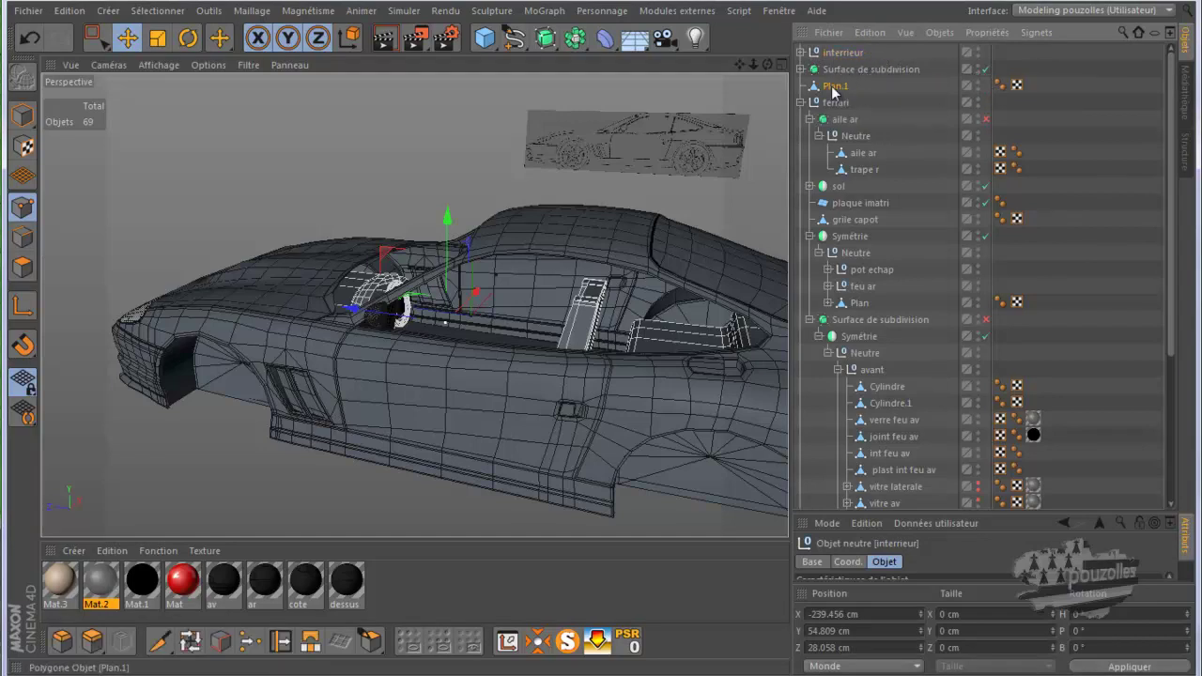
left_click_drag(832, 89, 839, 74)
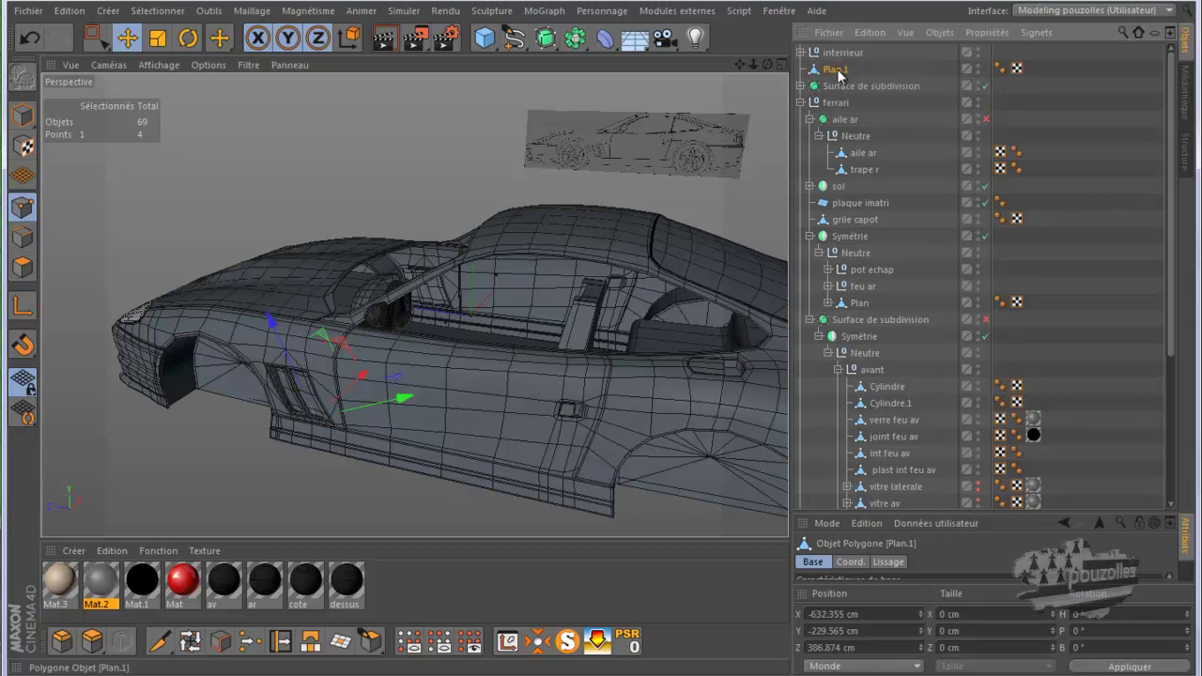
left_click(800, 86)
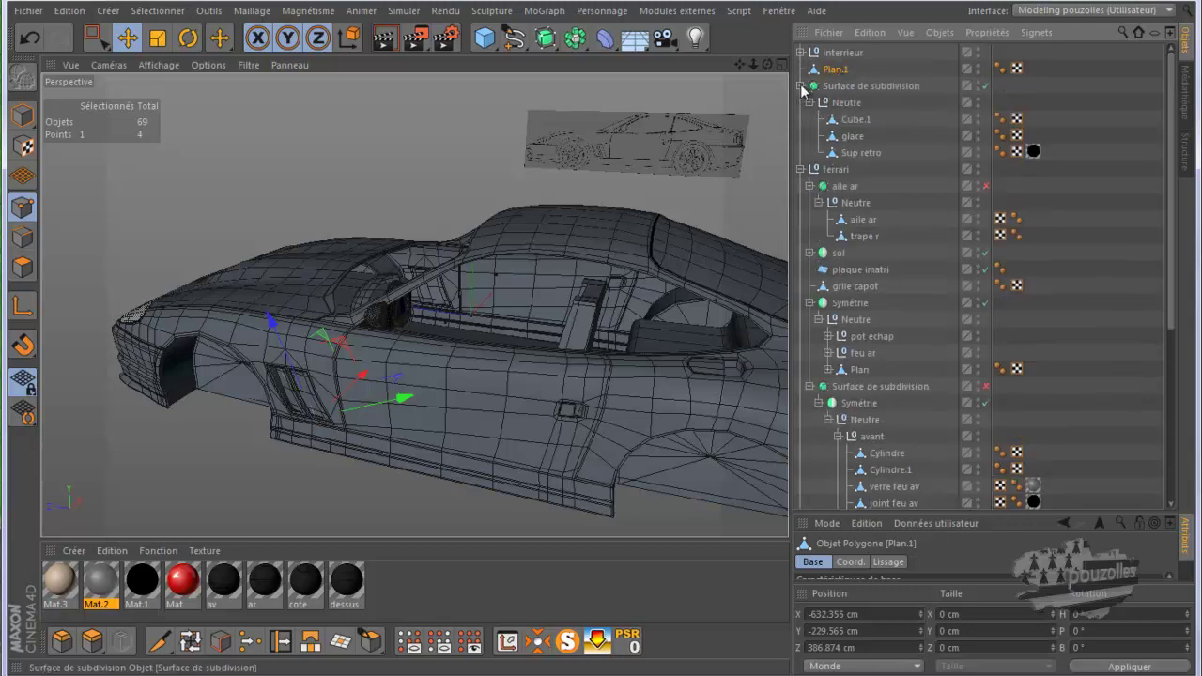
left_click(848, 103)
left_click(855, 120)
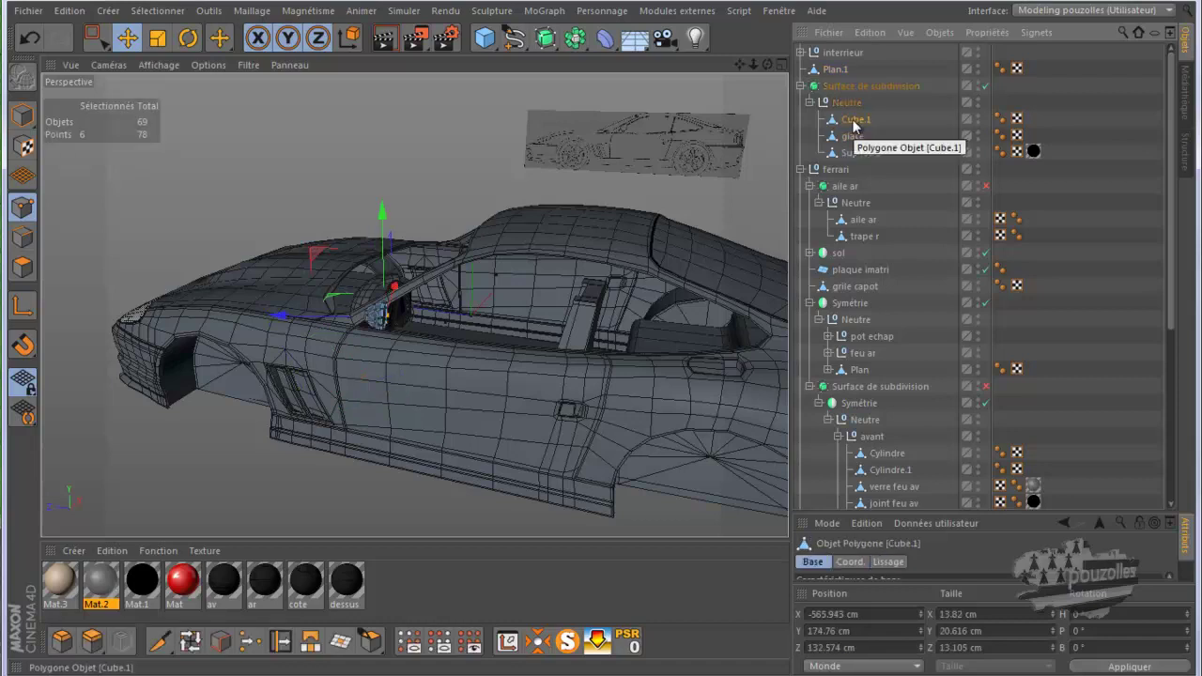
left_click(852, 138)
left_click(856, 154)
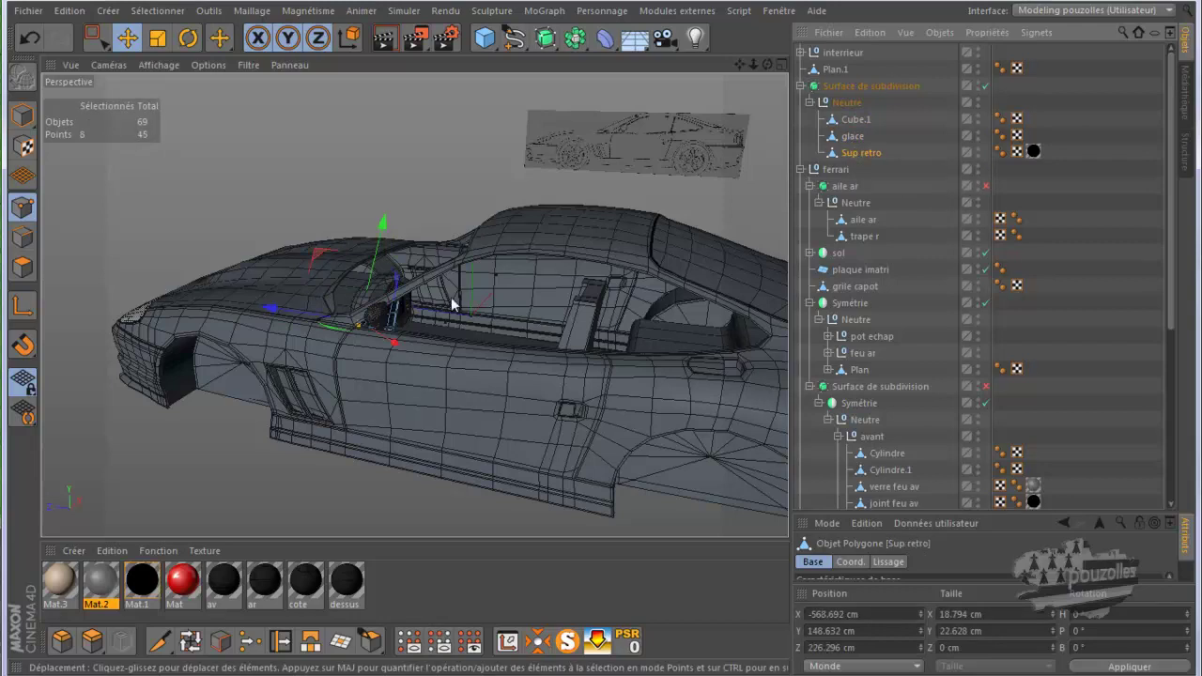
Rename the Neutre null holding Cube.1, glace and Sup retro as "retreo".
left_click(845, 105)
double_click(845, 103)
key("Return")
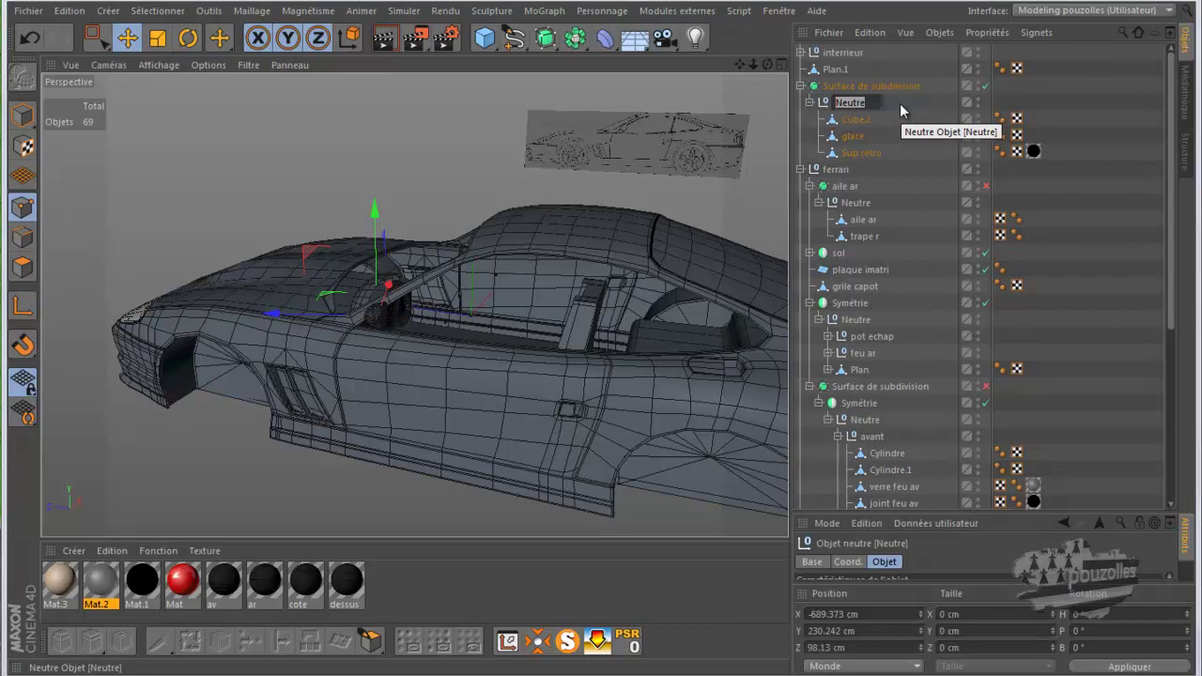
type("retr")
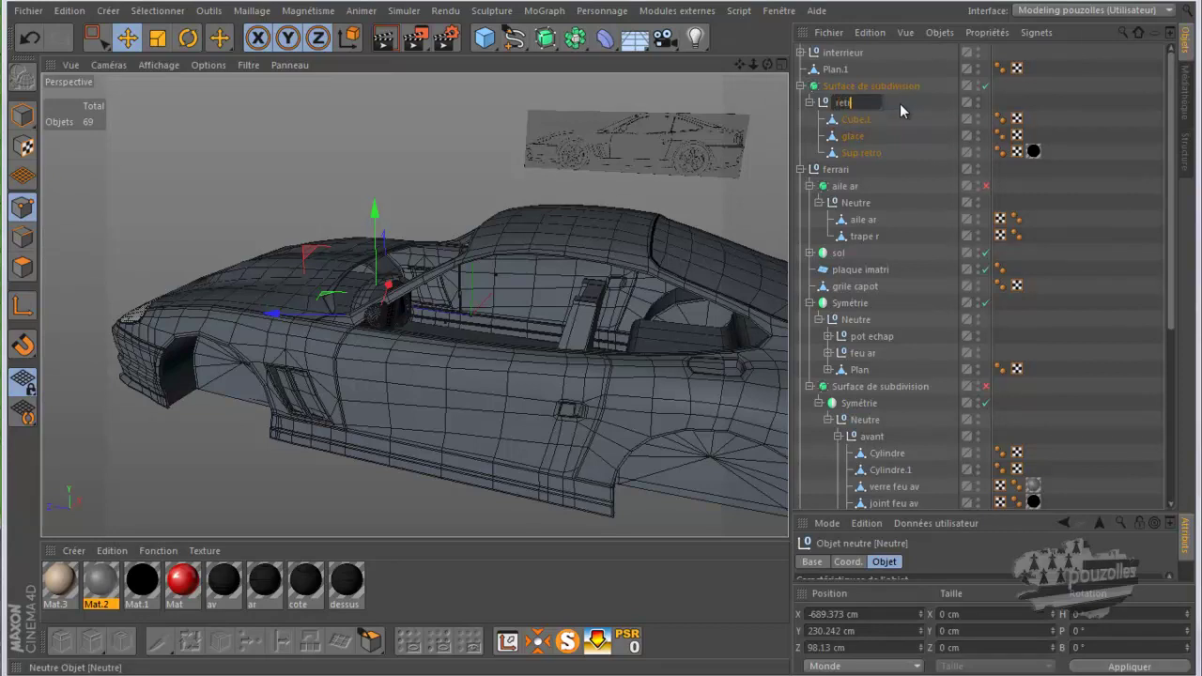
type("oo")
key("Return")
Take the retreo group out of its Surface de subdivision to the top level and delete the emptied subdivision object.
left_click(809, 102)
left_click_drag(838, 103, 844, 86)
left_click(841, 100)
key("Delete")
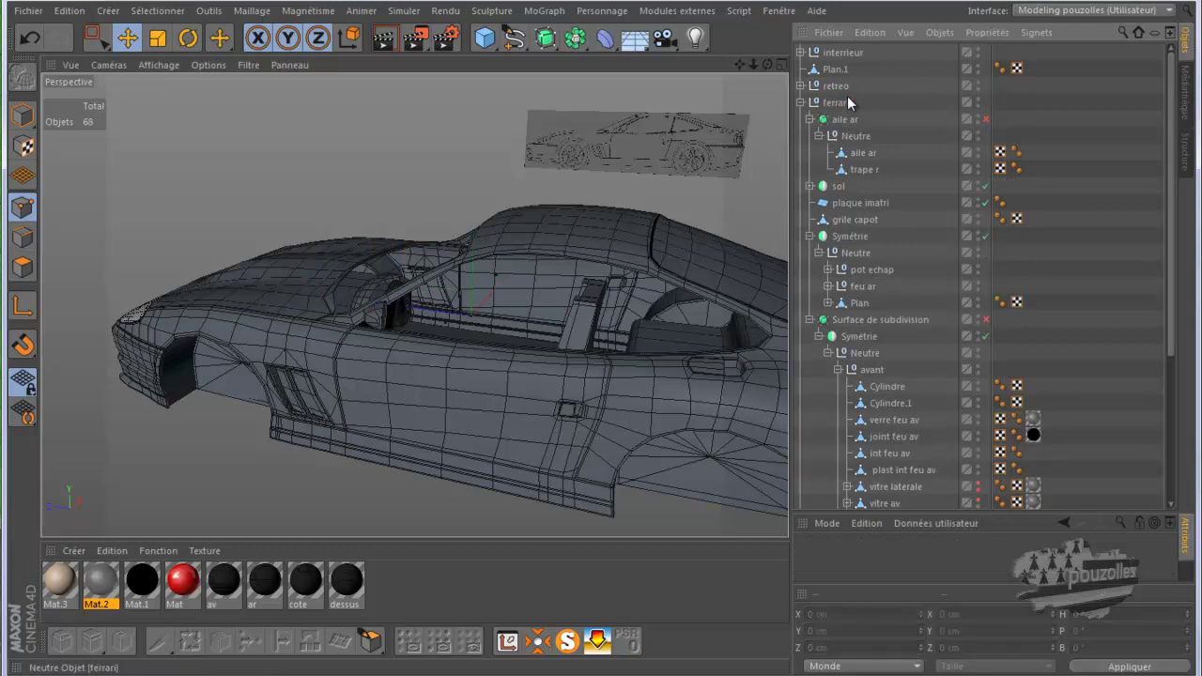
Check the aile ar and trape r parts, and move grile capot out of ferrari to just below Plan.1.
left_click(854, 136)
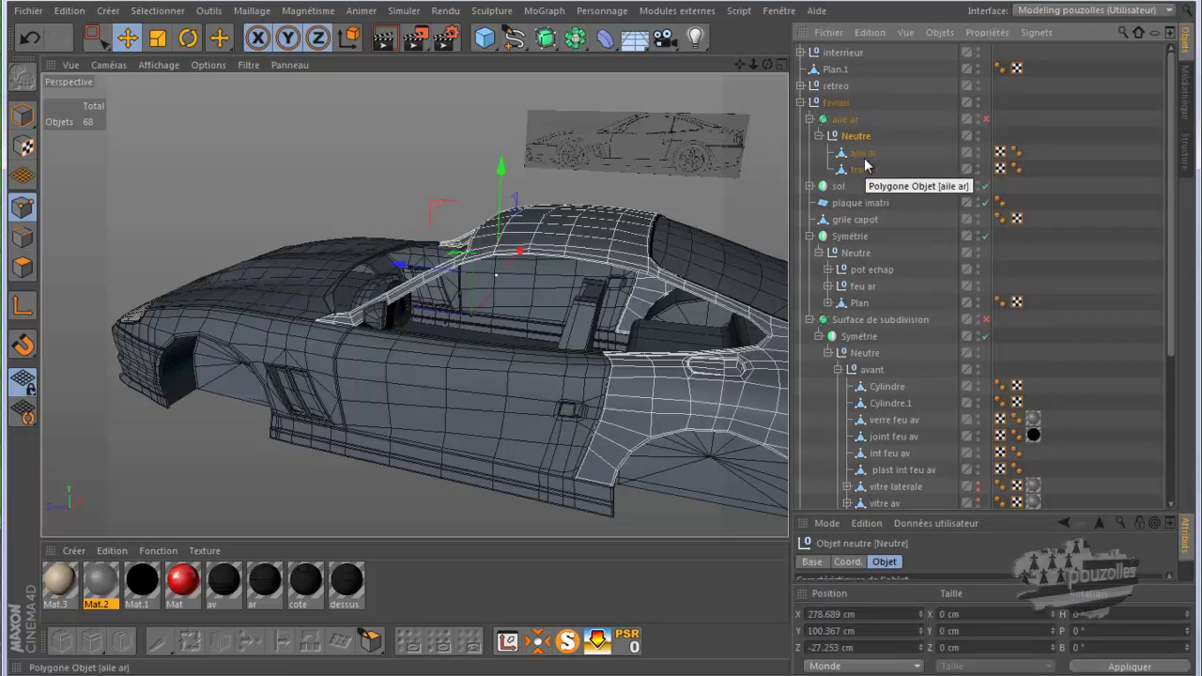
left_click(861, 153)
left_click(863, 171)
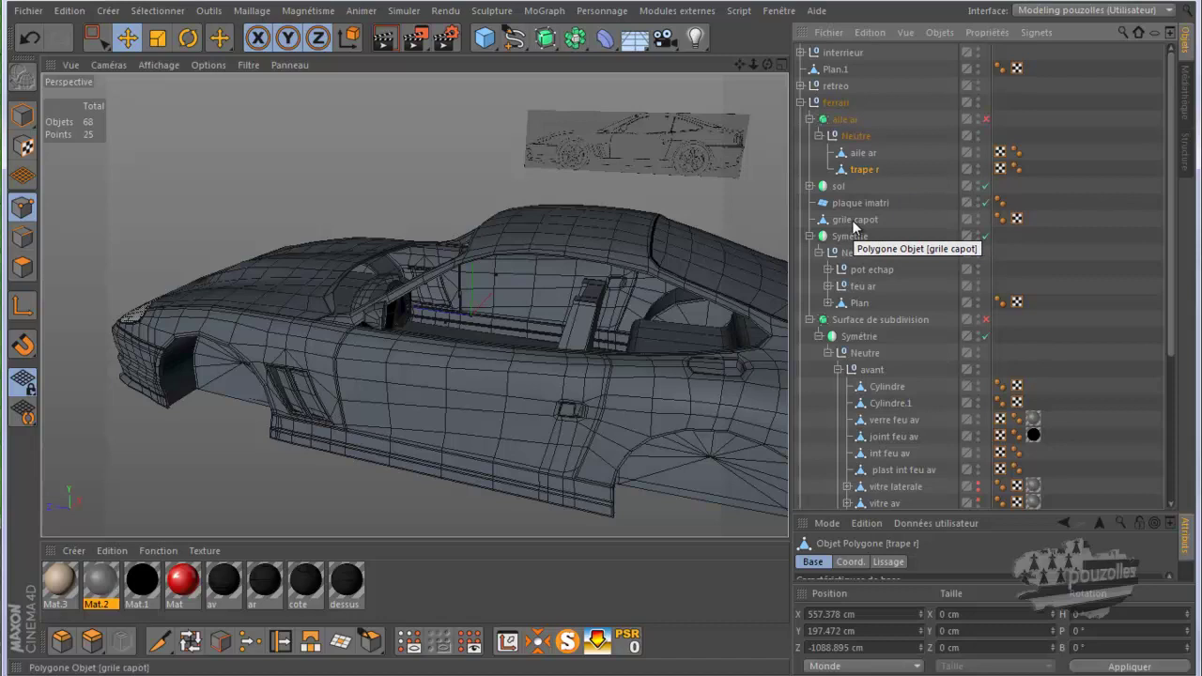
left_click_drag(855, 220, 809, 98)
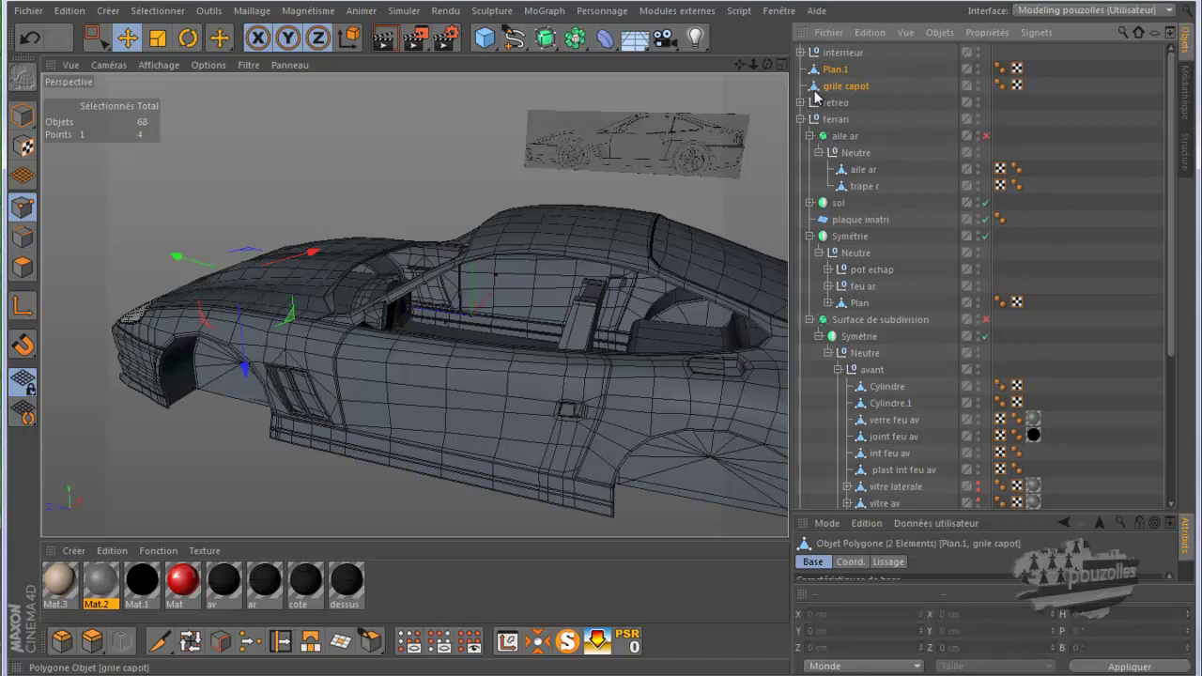
Group Plan.1 and grile capot under one null object and rename it "grille".
key("alt+g")
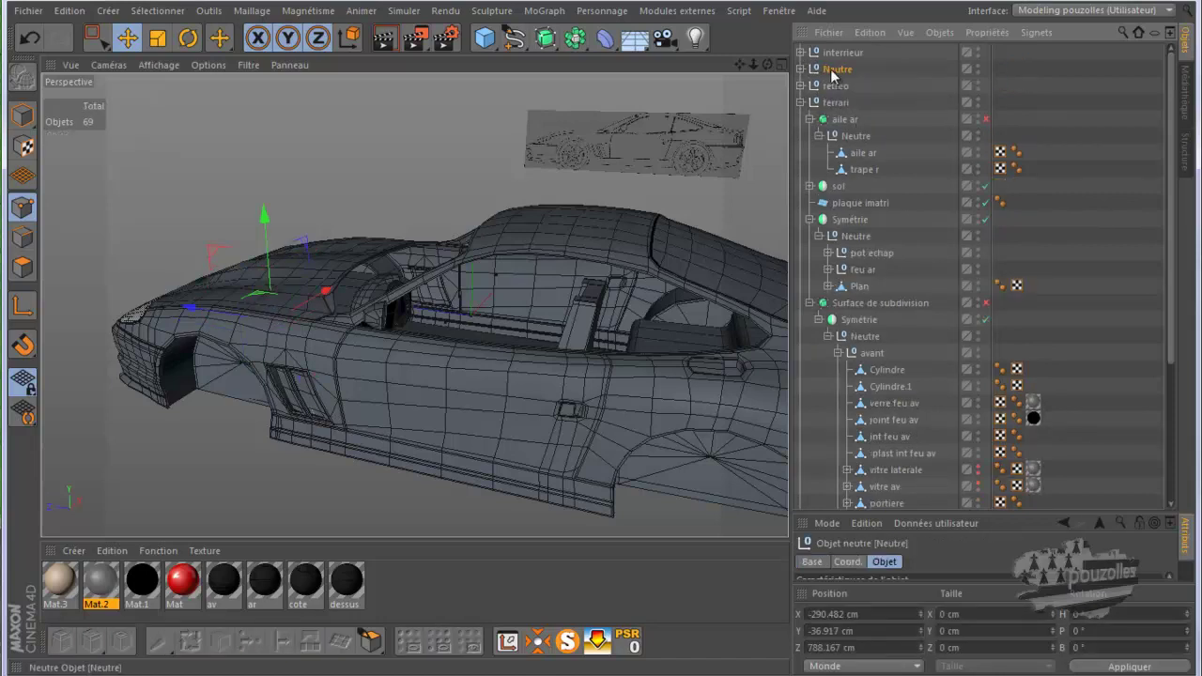
double_click(838, 69)
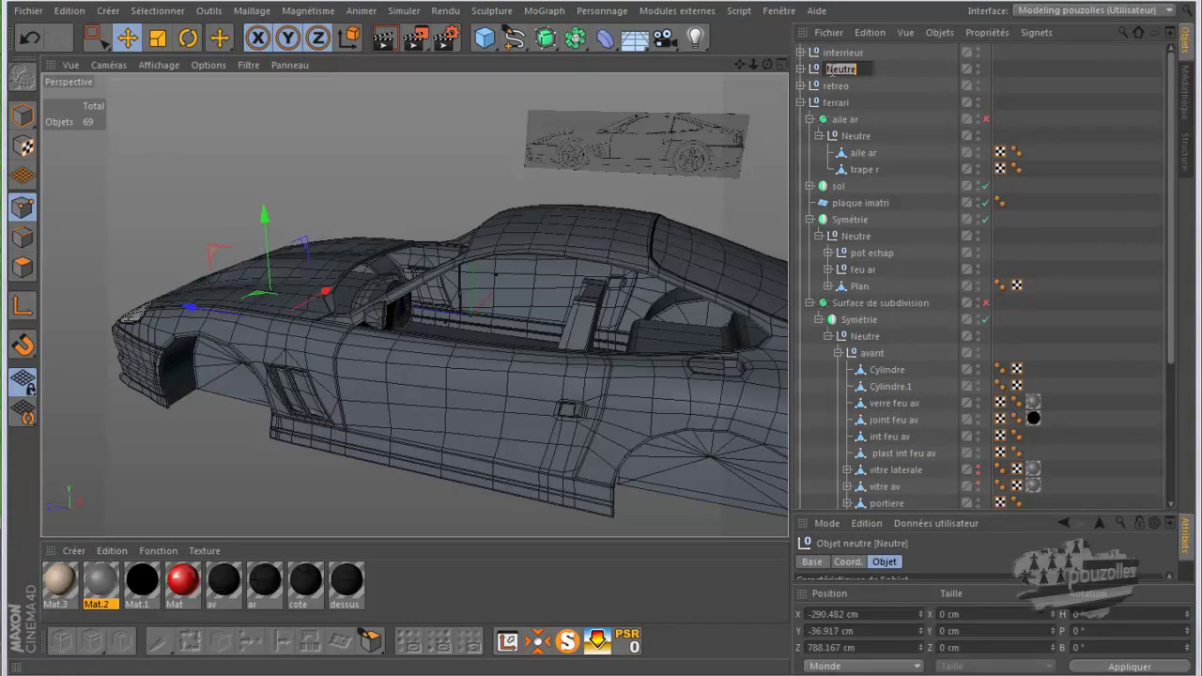
type("grille")
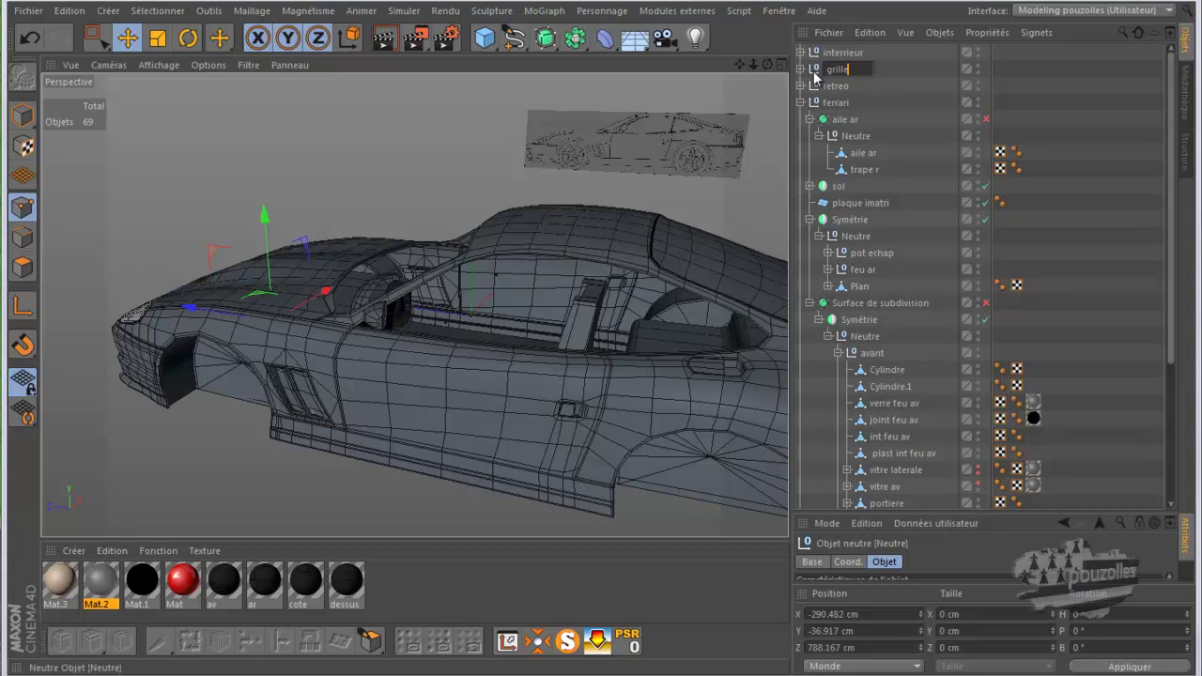
Name the null below interieur grille, and check which body parts the aile ar and trape r objects are.
key("Return")
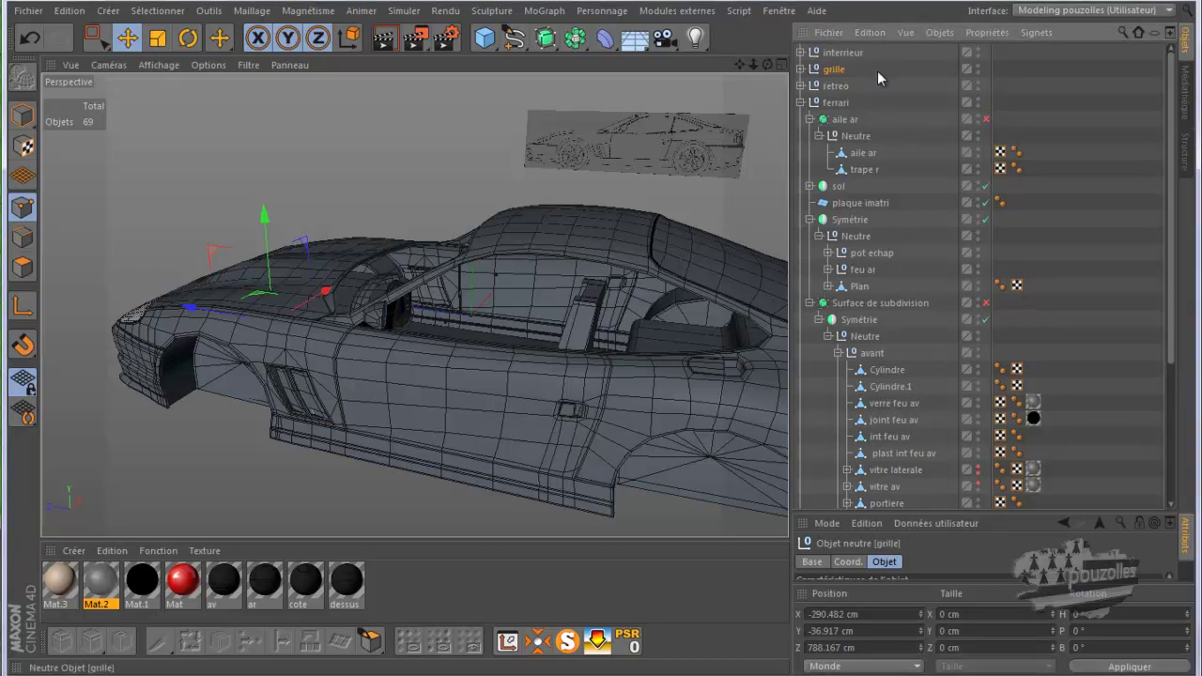
left_click(863, 154)
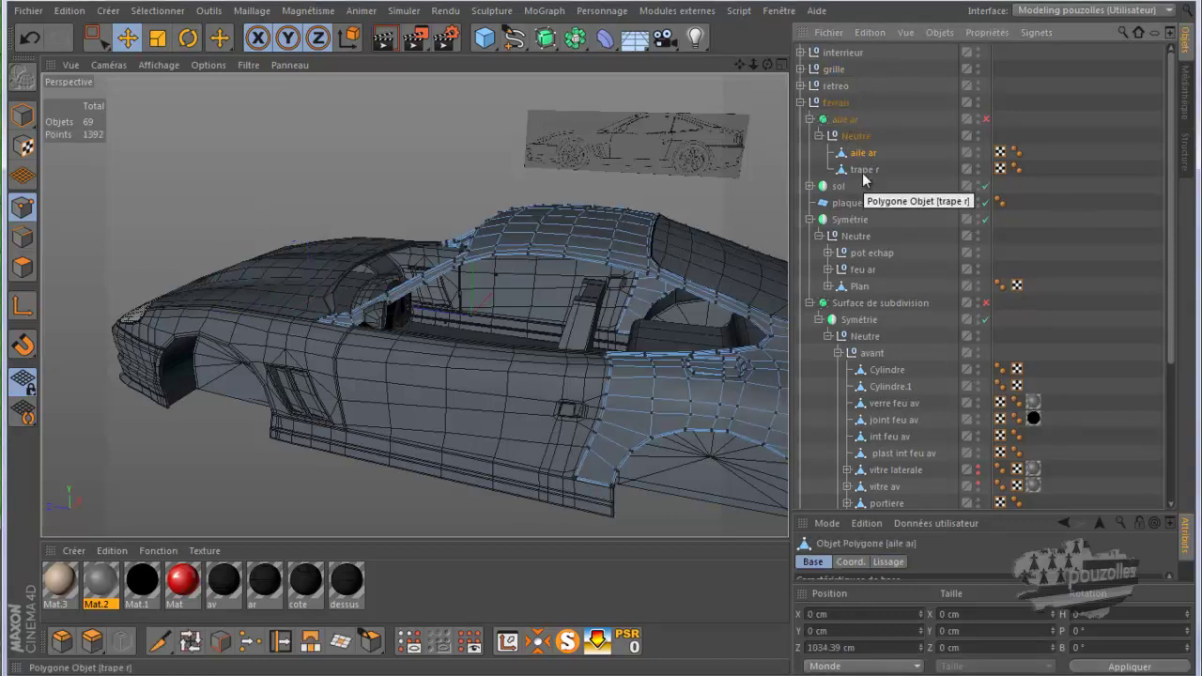
left_click(863, 171)
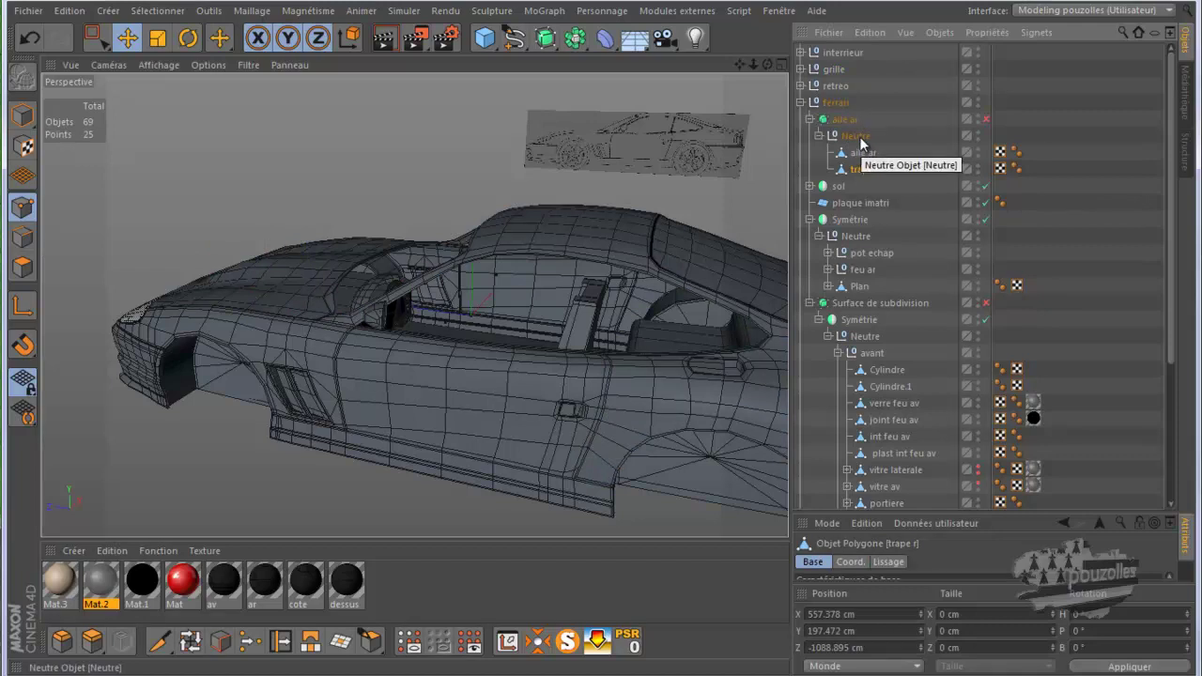
Identify the Plan object beneath pot echap and feu ar on the car, and rename it calandre.
left_click(862, 253)
left_click(864, 270)
left_click(861, 288)
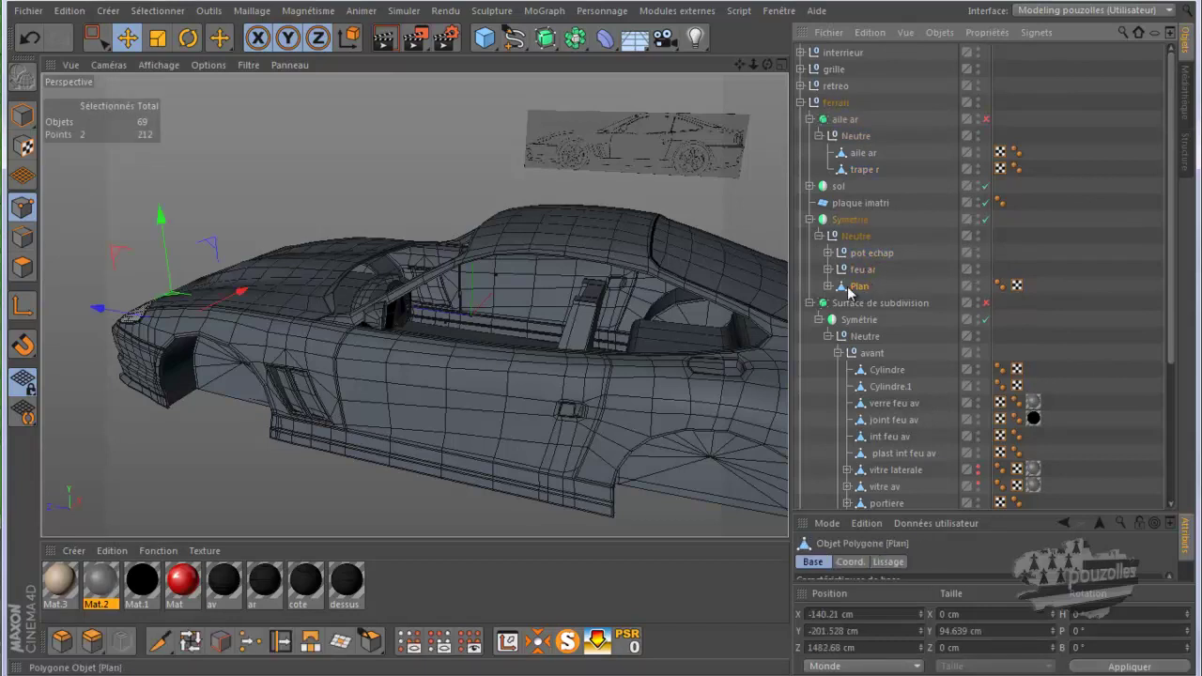
left_click_drag(767, 64, 596, 339)
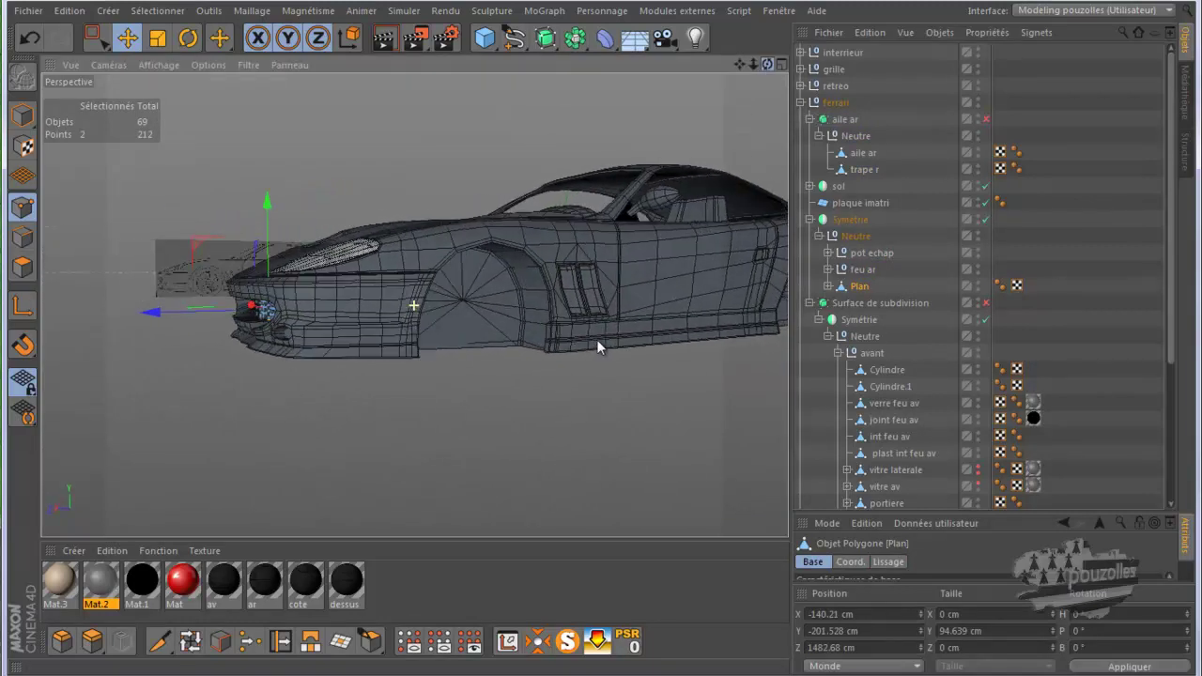
double_click(859, 286)
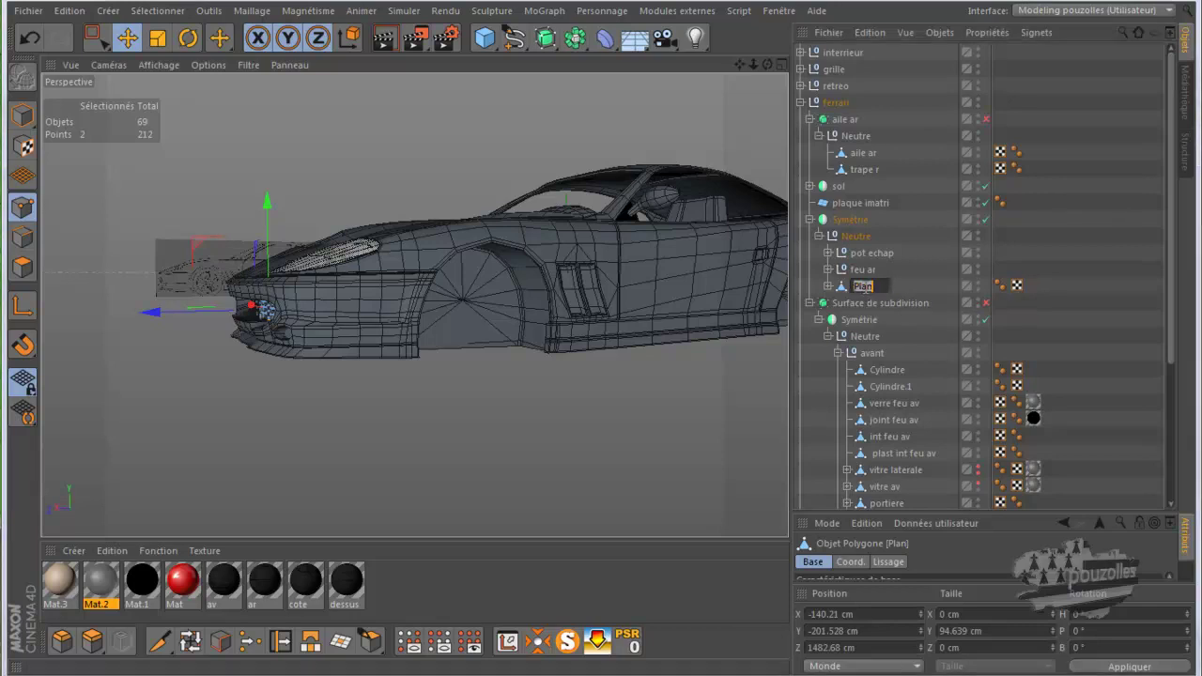
type("ca")
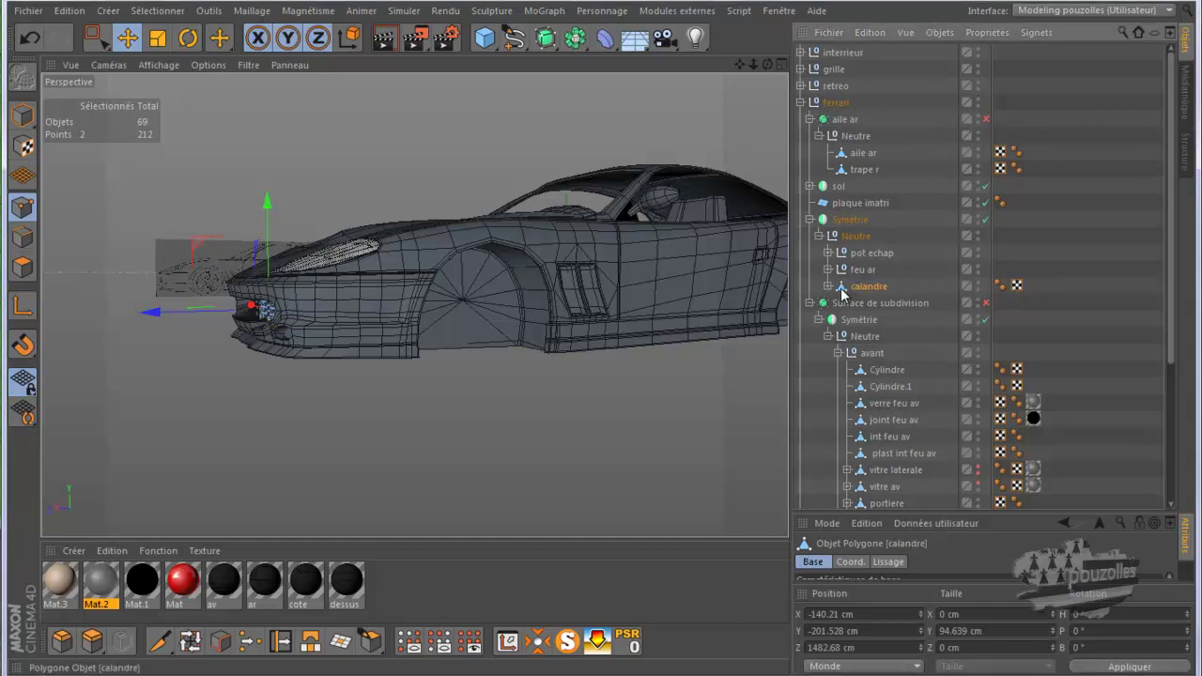
key("Return")
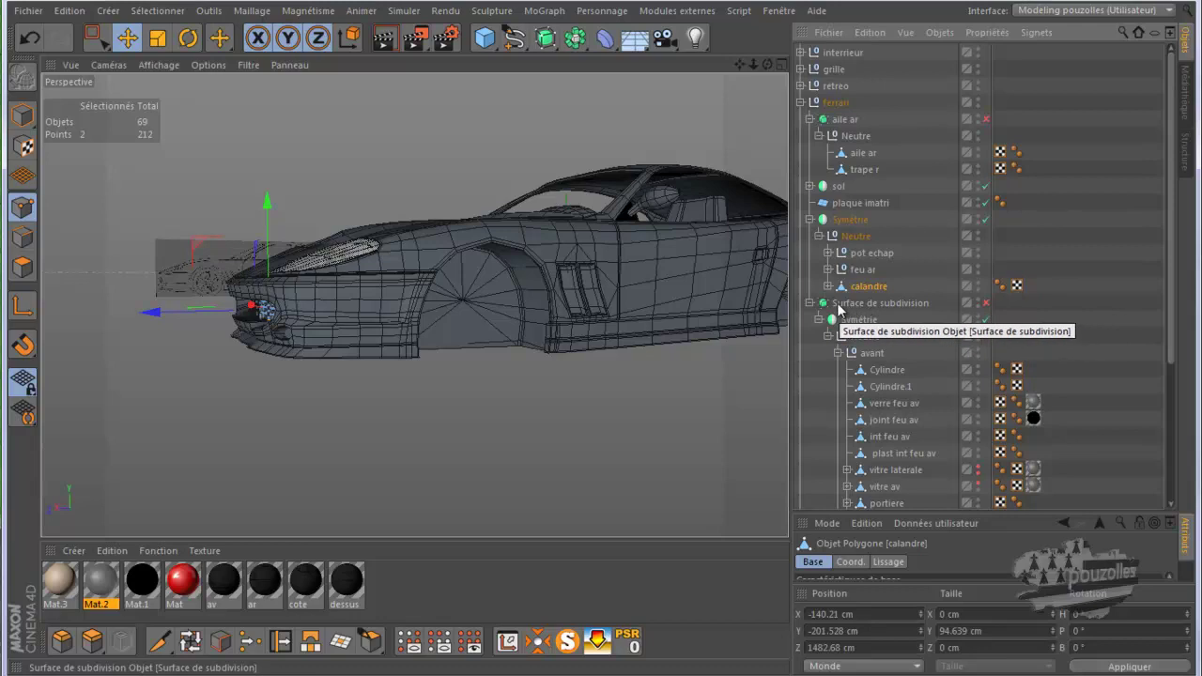
Group the first two cylinders and the four feu av parts under avant into a null named feu av.
left_click(886, 371)
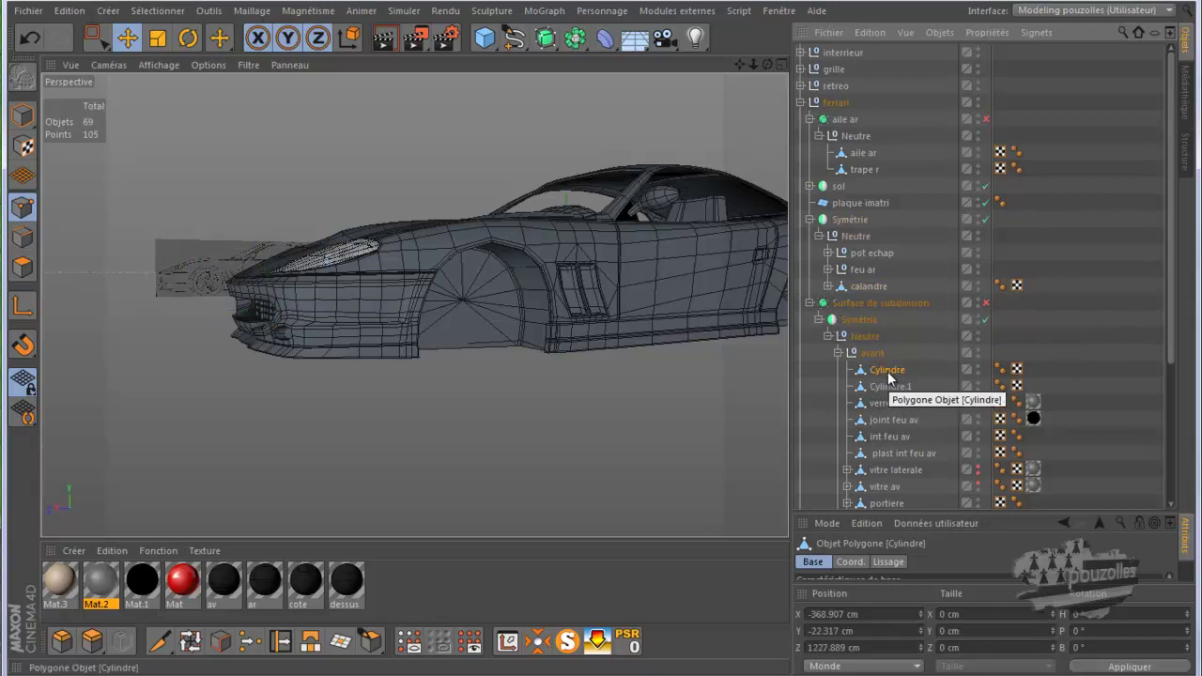
left_click(892, 387)
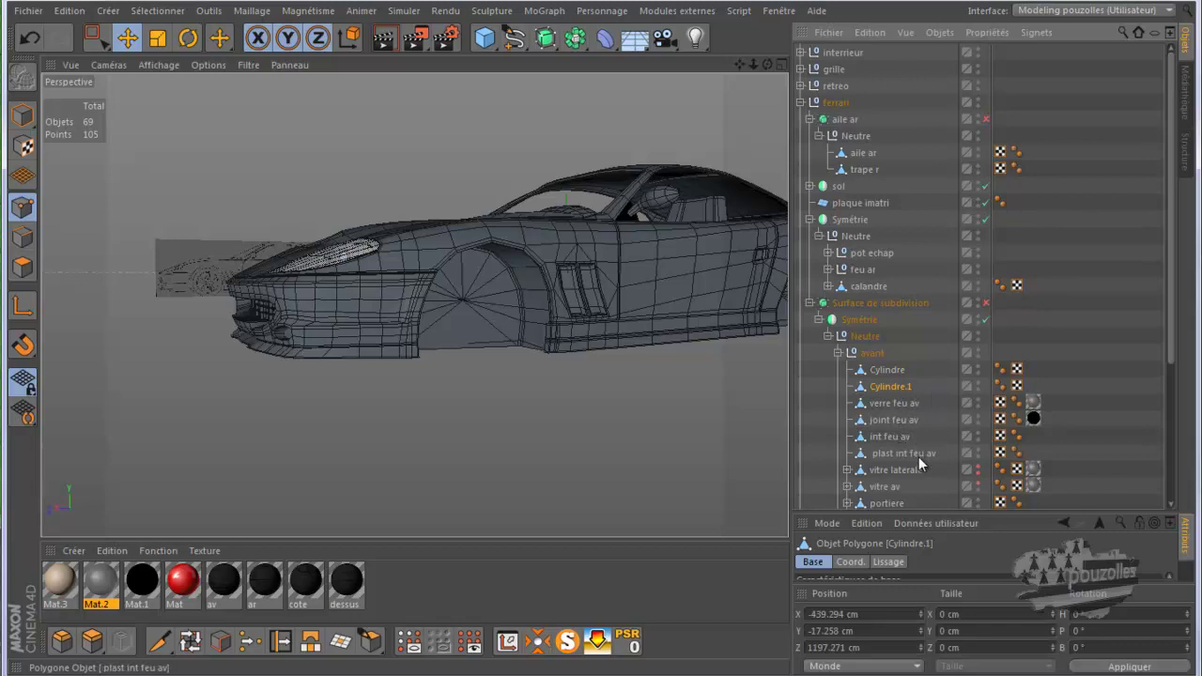
left_click_drag(953, 366, 839, 459)
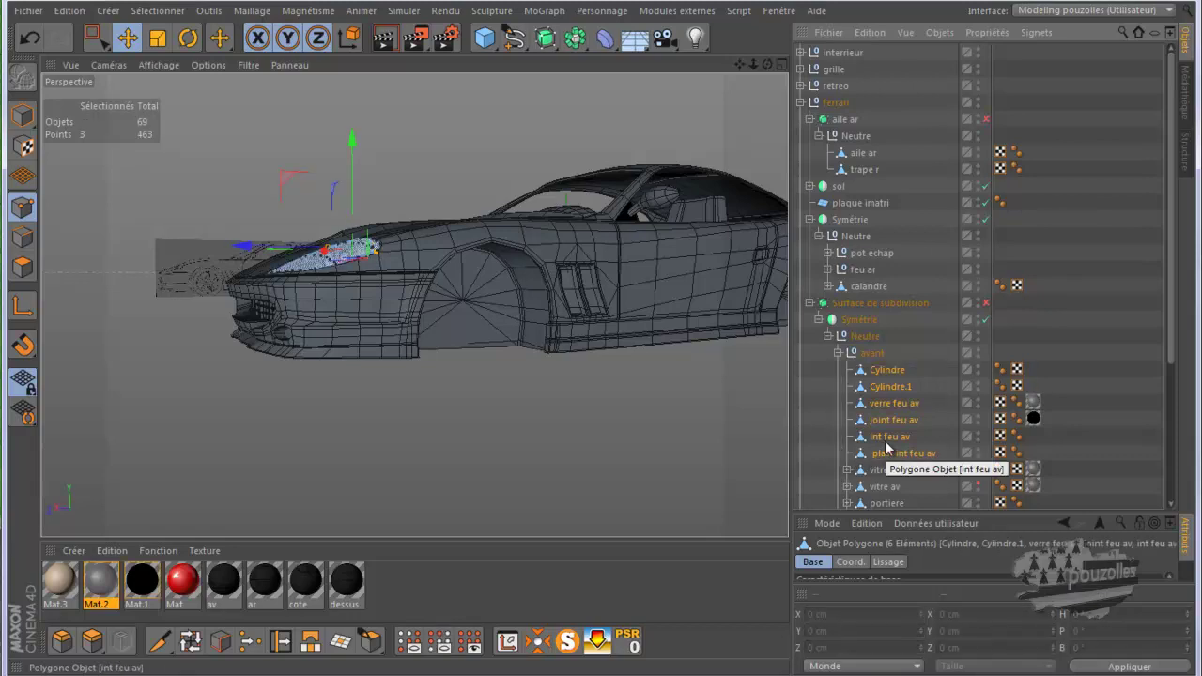
key("alt+g")
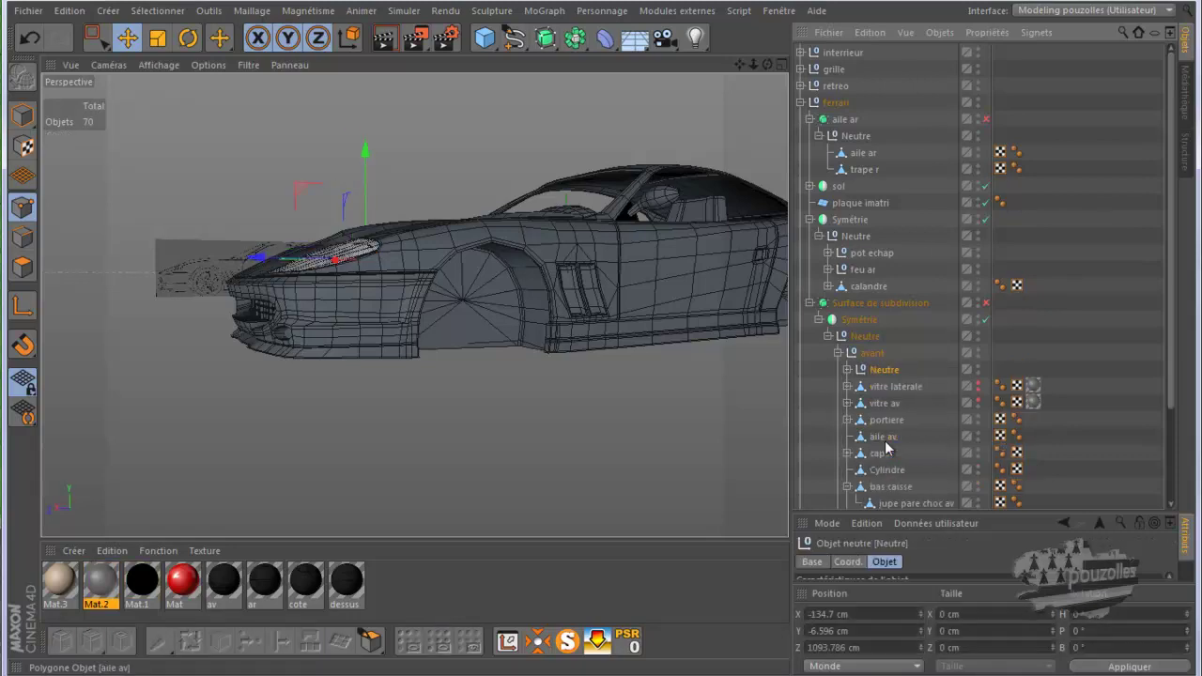
double_click(887, 370)
type("c")
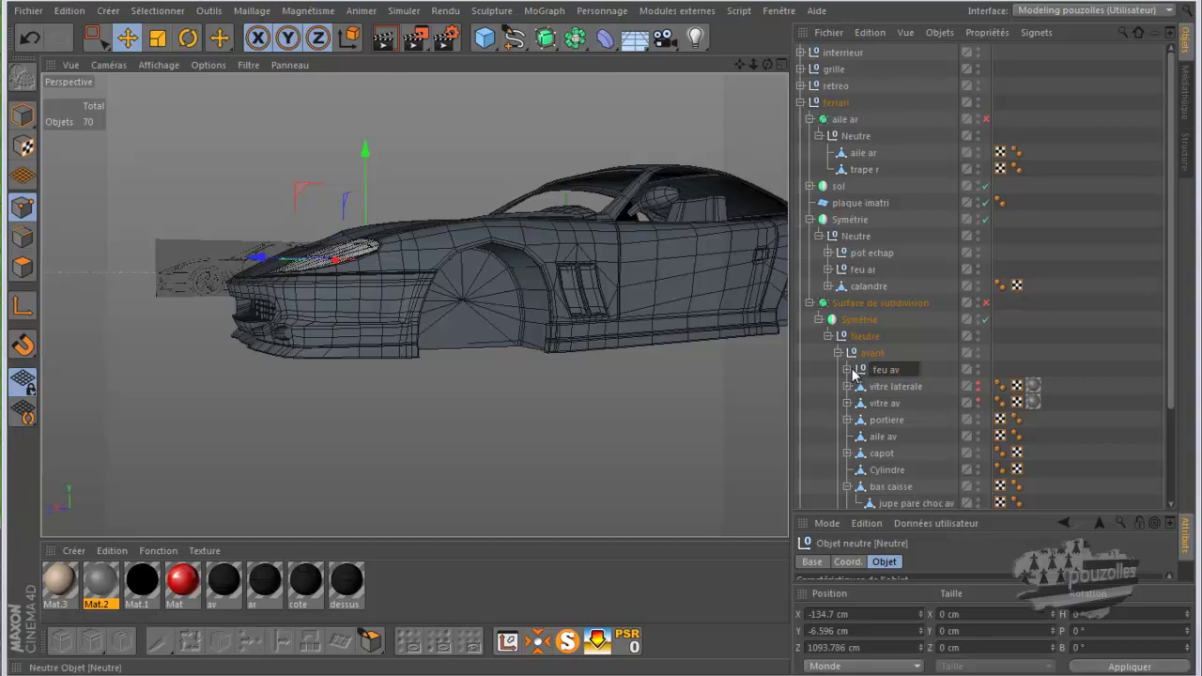
key("Return")
Move portiere with its Cube.1 child from avant into the Neutre null of the aile ar subdivision surface.
left_click(890, 388)
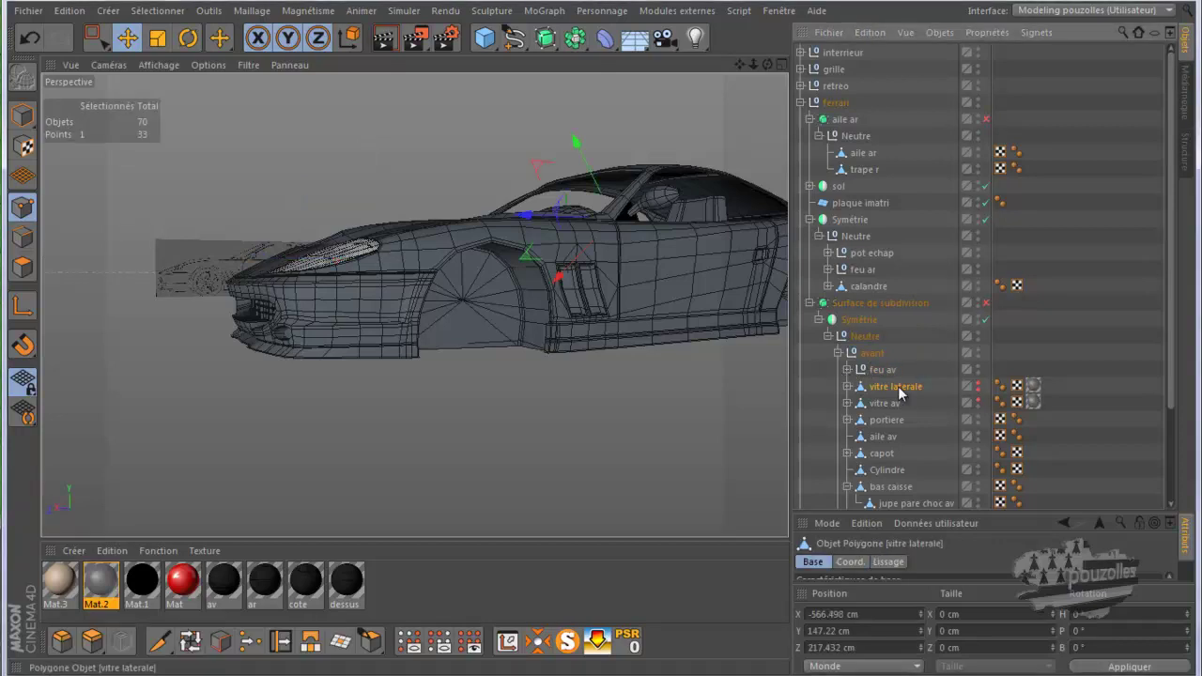
left_click(885, 405)
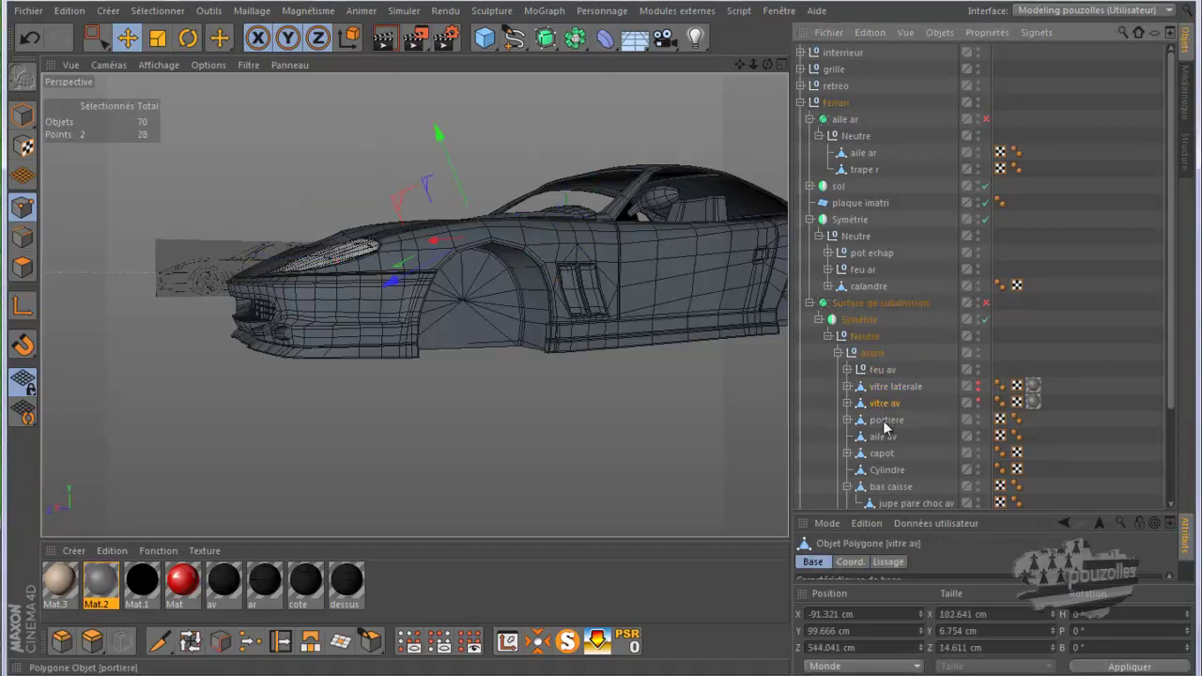
left_click(881, 424)
left_click(847, 421)
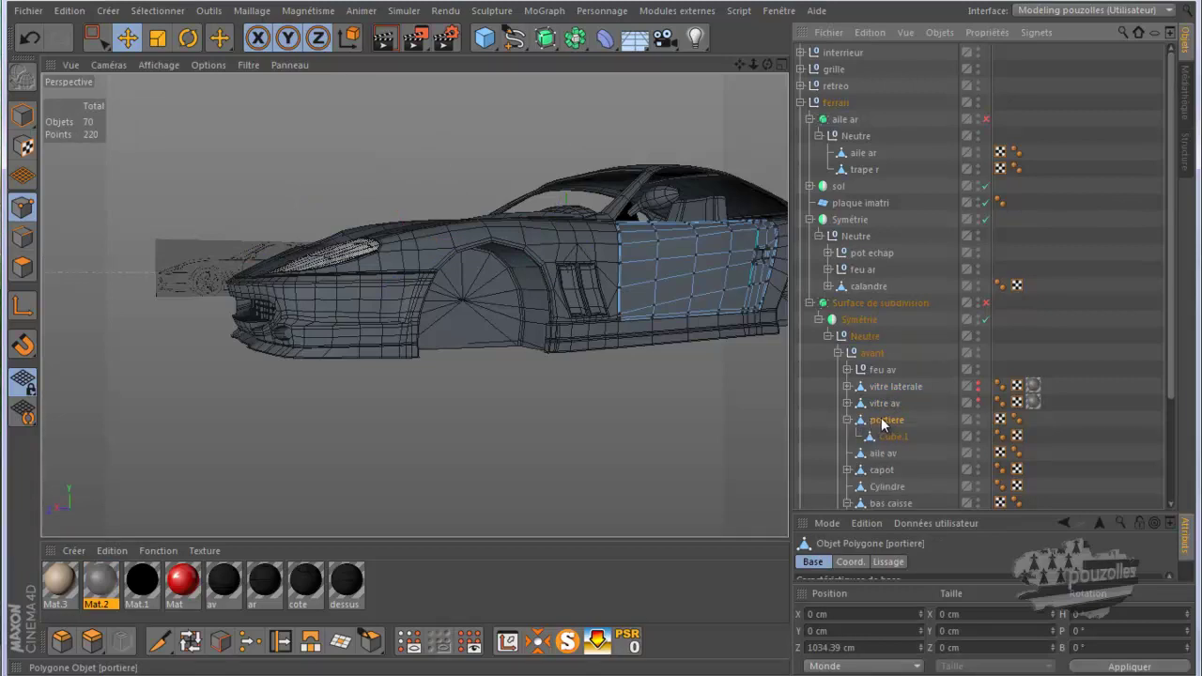
left_click_drag(883, 424, 856, 150)
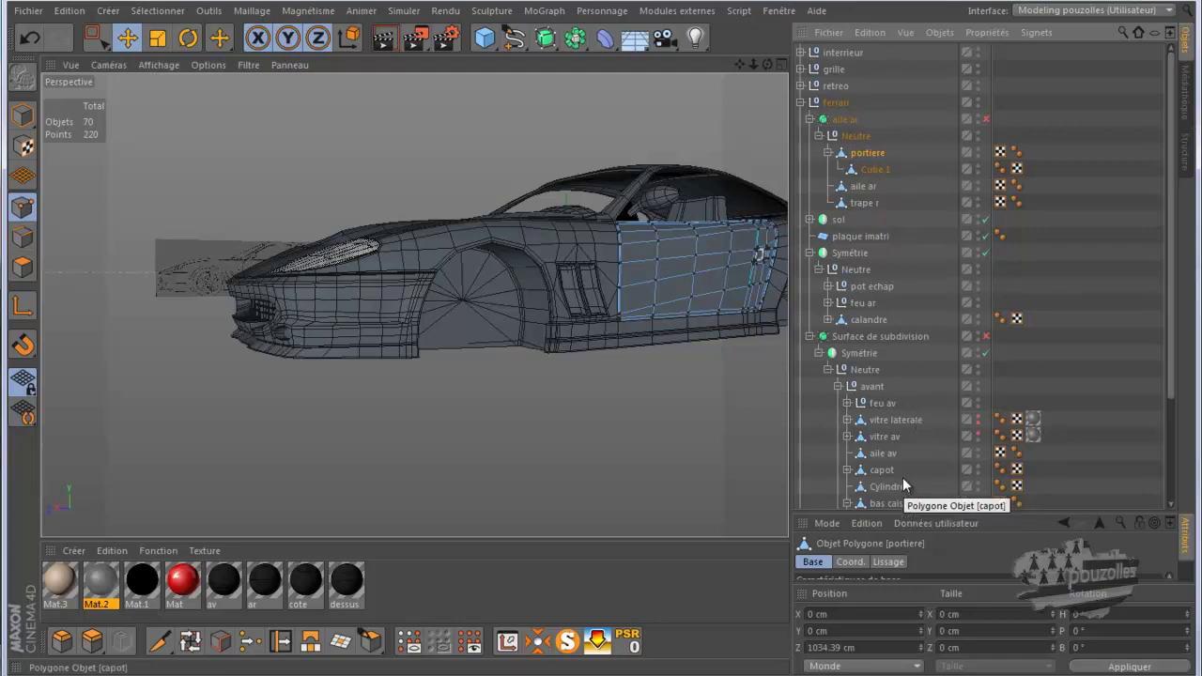
Move aile av under portiere, and move capot and pare choc av into the Neutre null of aile ar.
left_click_drag(883, 460, 877, 449)
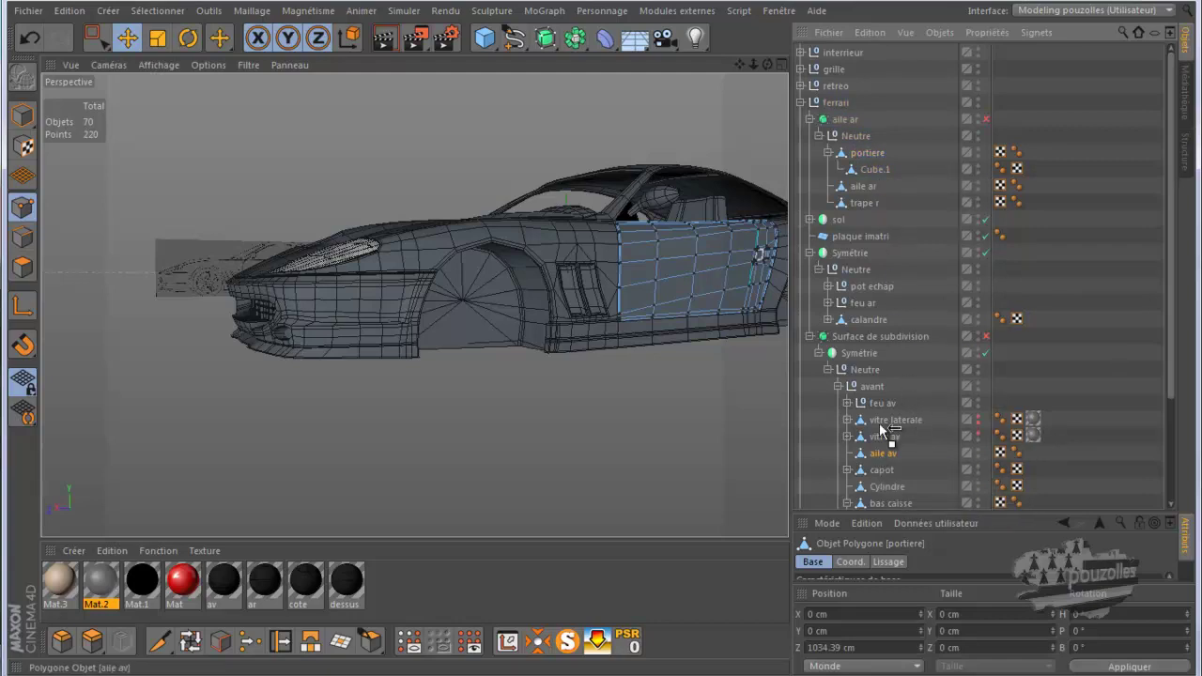
left_click_drag(876, 200, 869, 175)
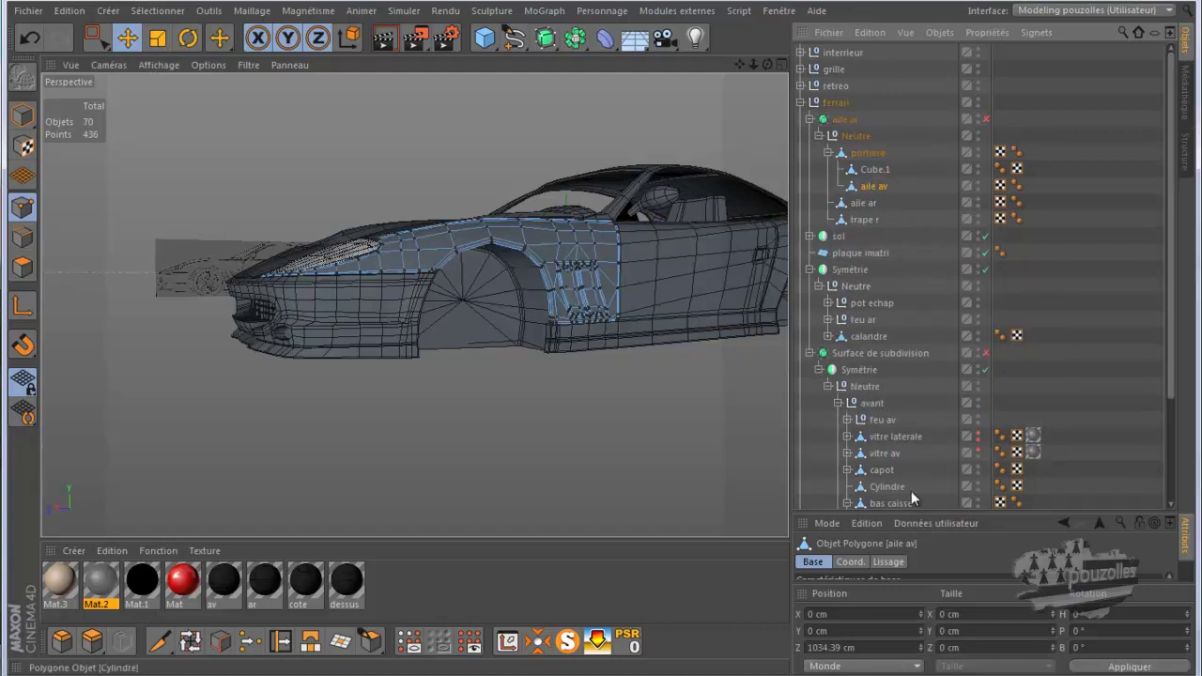
left_click_drag(888, 470, 867, 210)
scroll(888, 460, "down", 3)
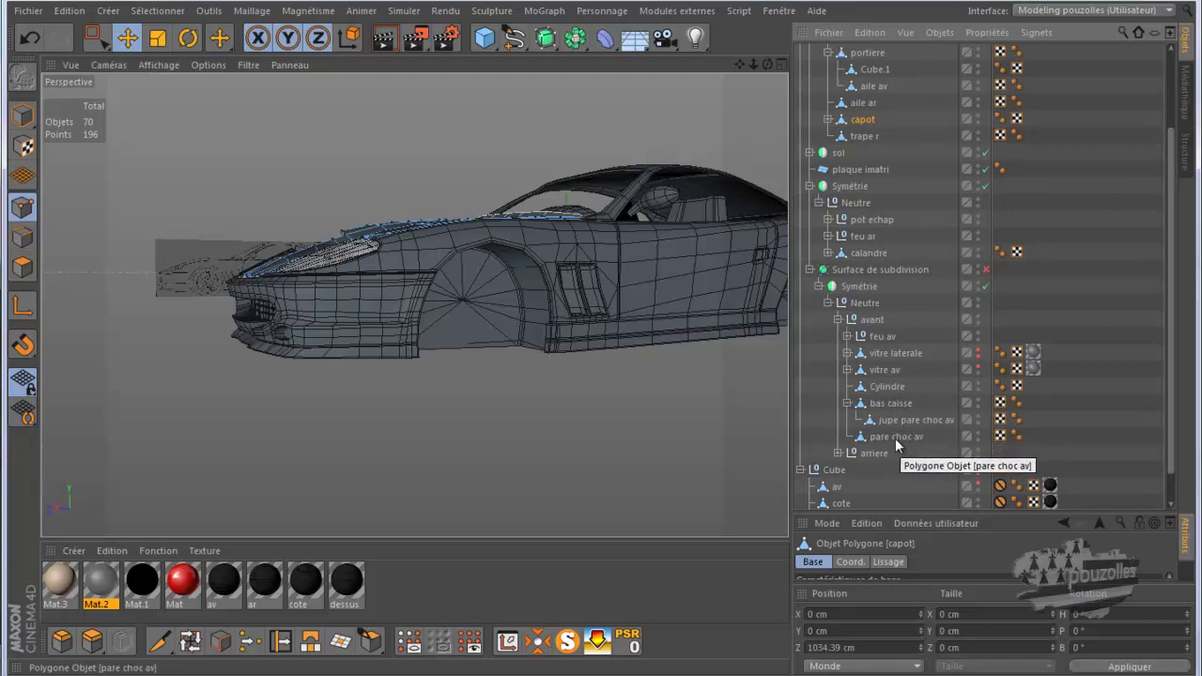
left_click_drag(889, 443, 867, 103)
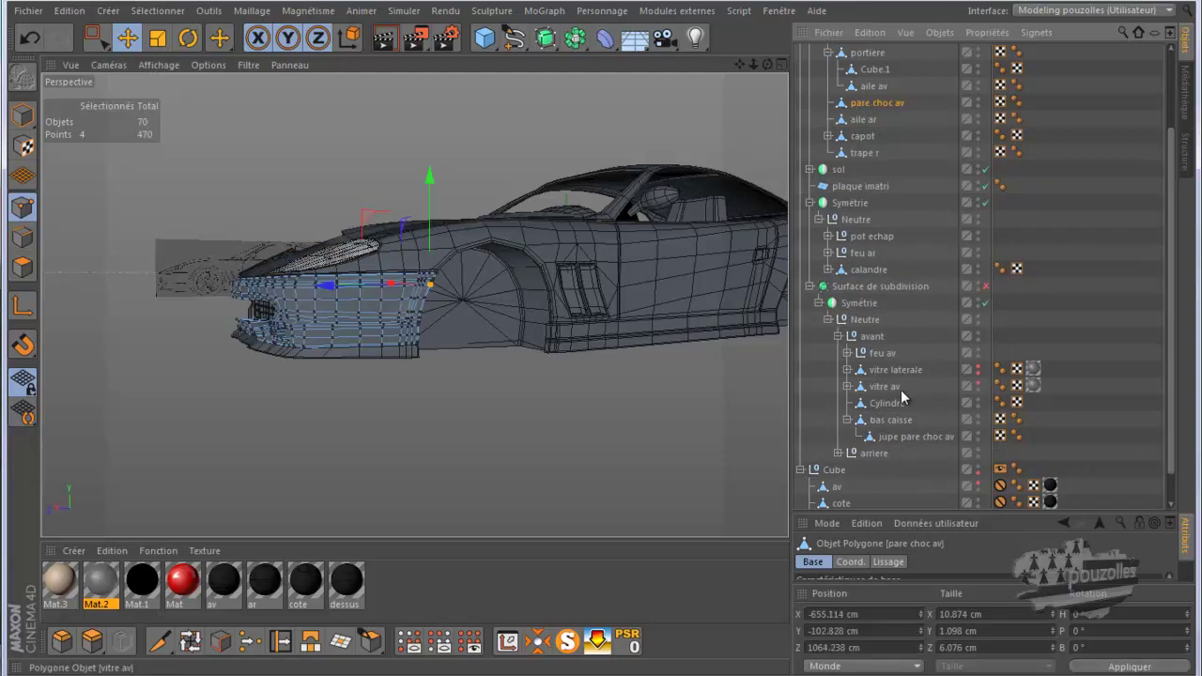
Take jupe pare choc av out from under bas caisse, and move bas caisse into the Neutre null of aile ar.
left_click(887, 403)
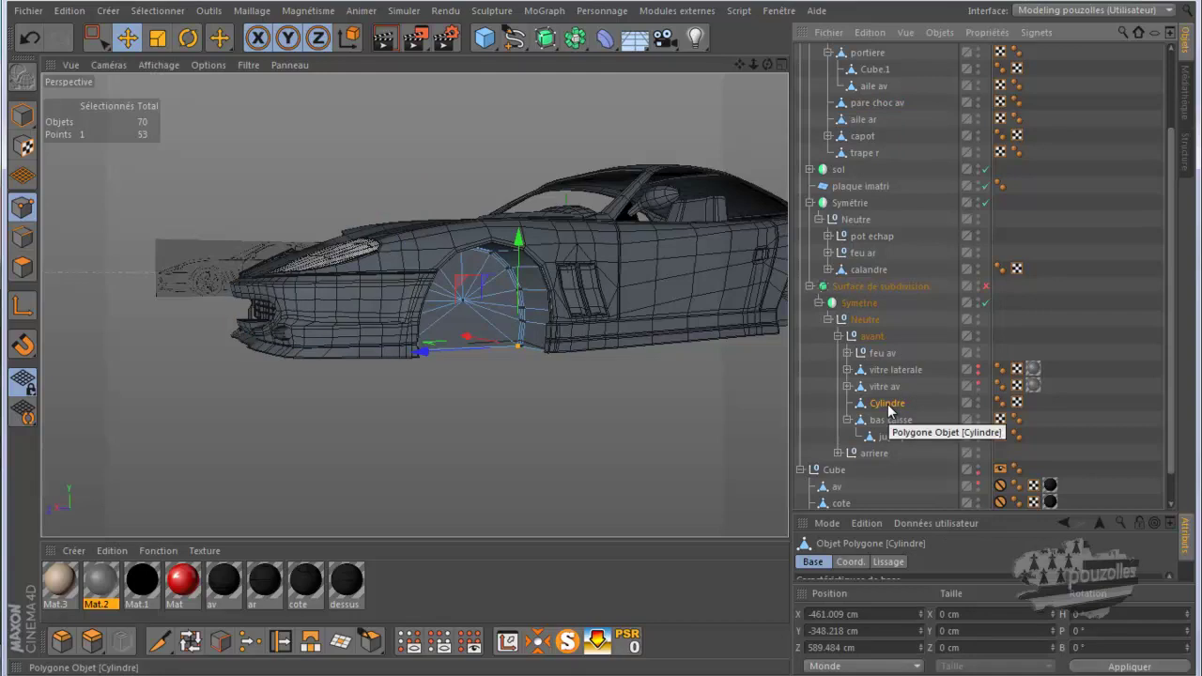
left_click(891, 421)
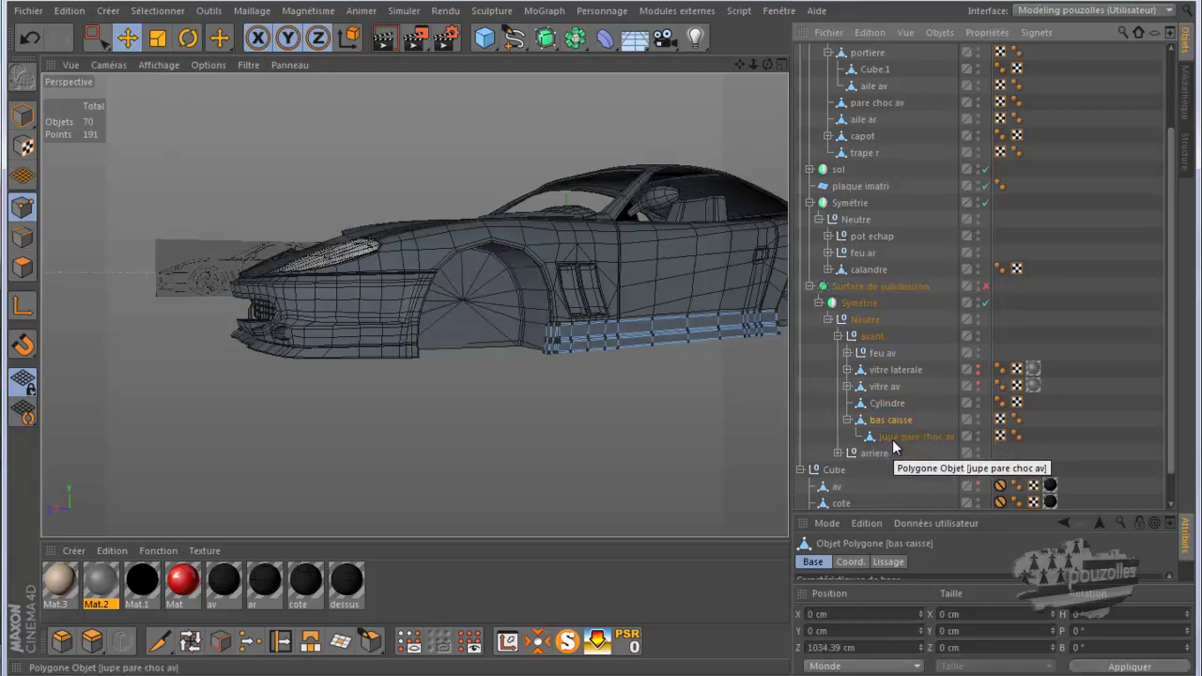
left_click(892, 438)
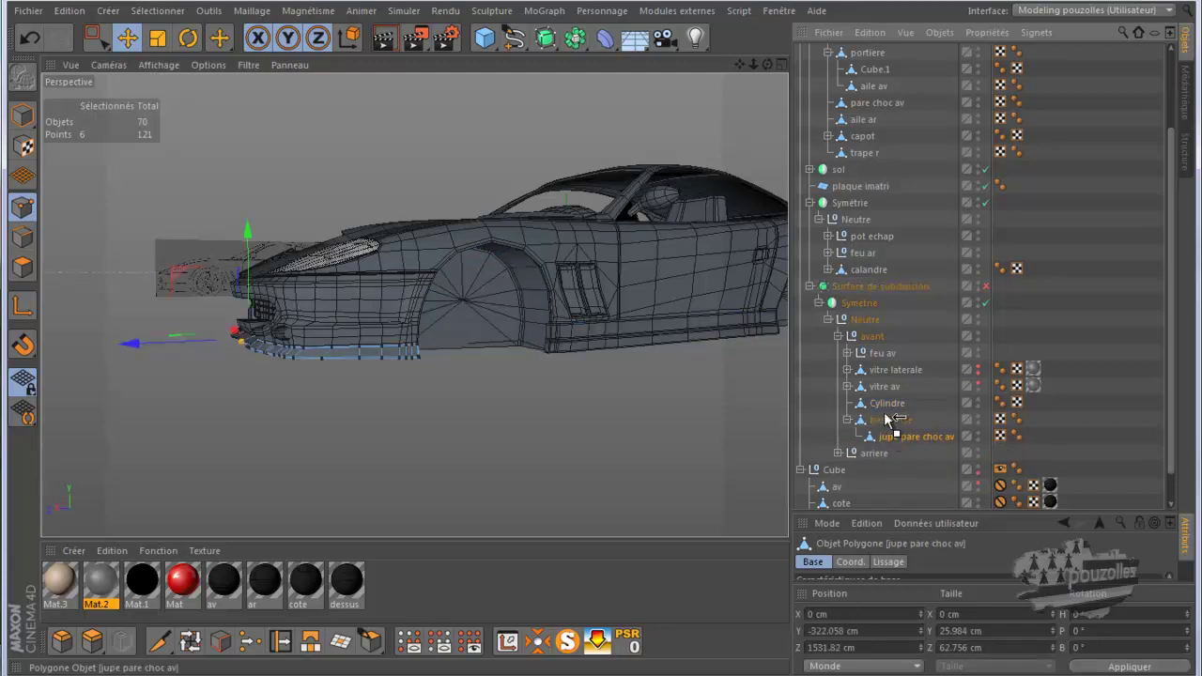
left_click_drag(892, 437, 887, 421)
double_click(887, 436)
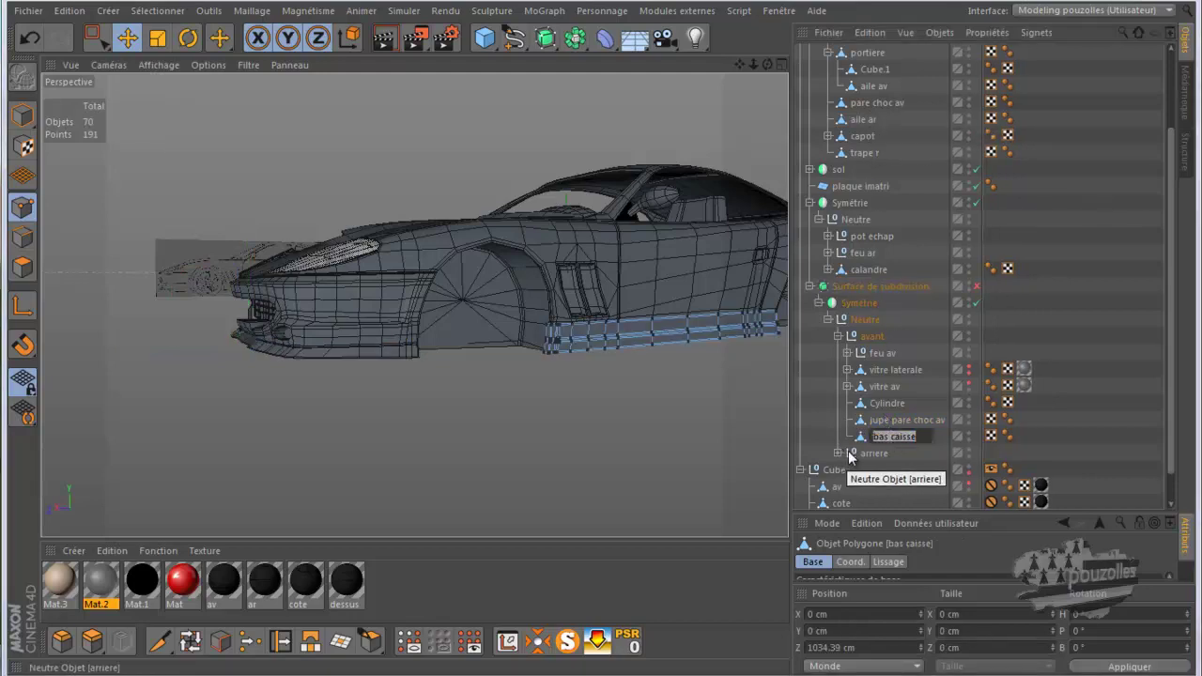
key("Return")
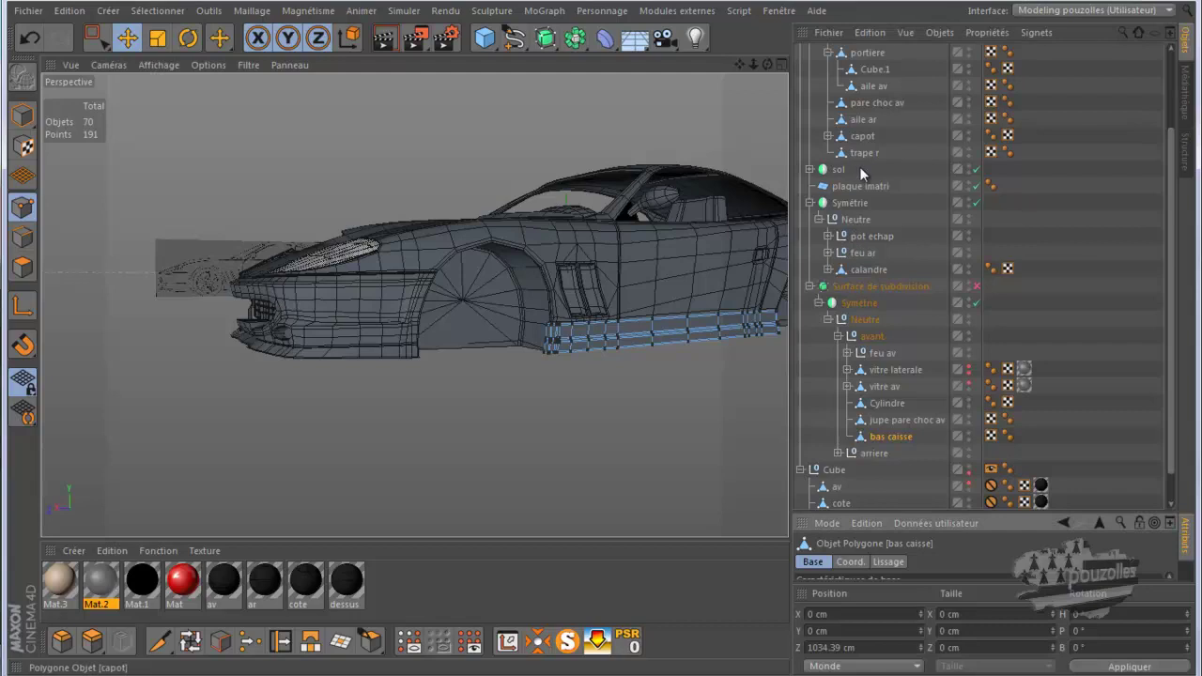
left_click(859, 439)
left_click_drag(863, 168, 860, 99)
Check the remaining avant parts and the Plan inside sol, and rename the sol symmetry object sol inter.
left_click(877, 437)
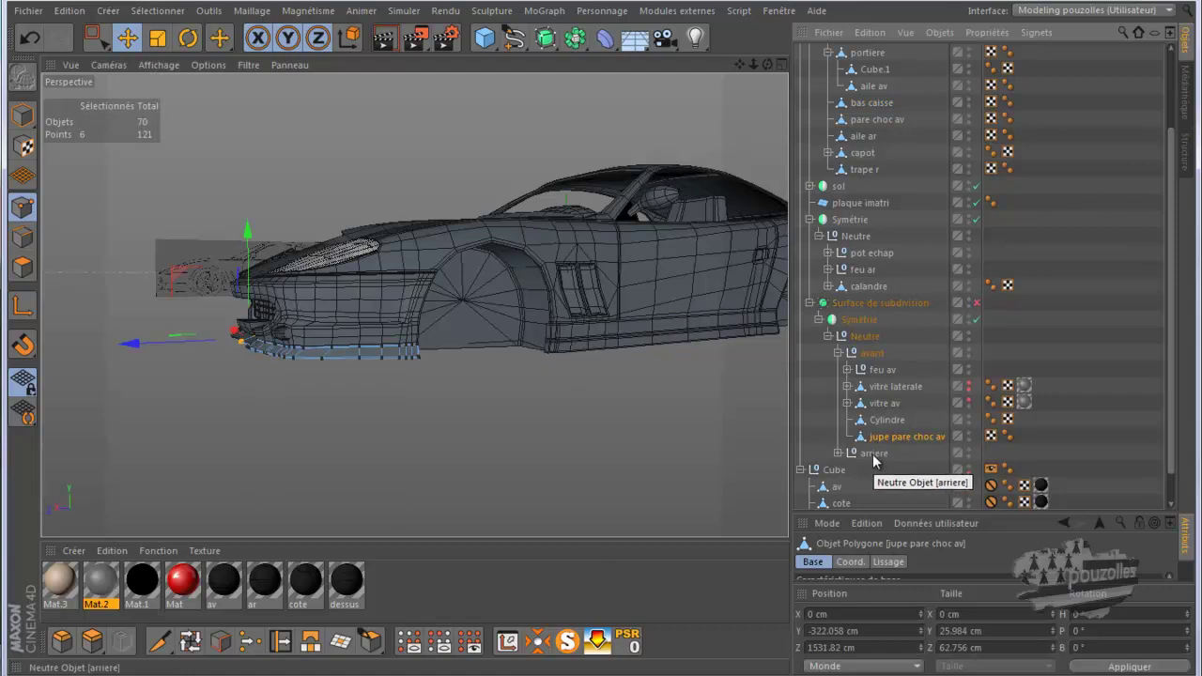
left_click(872, 457)
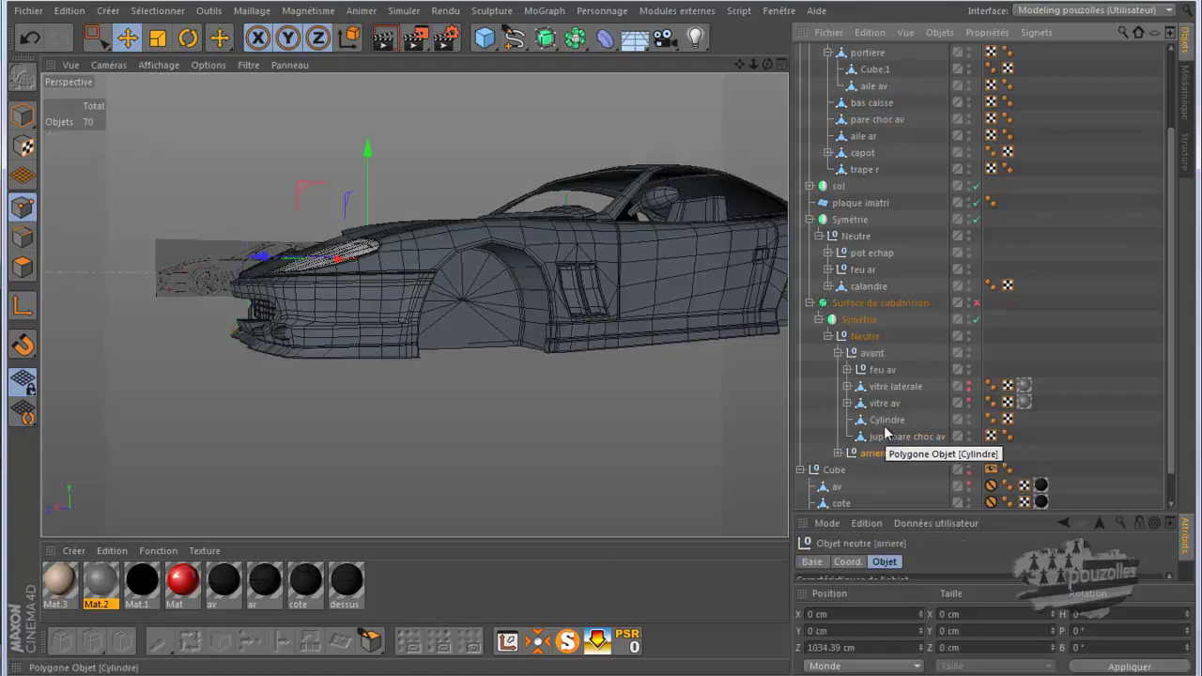
left_click(887, 422)
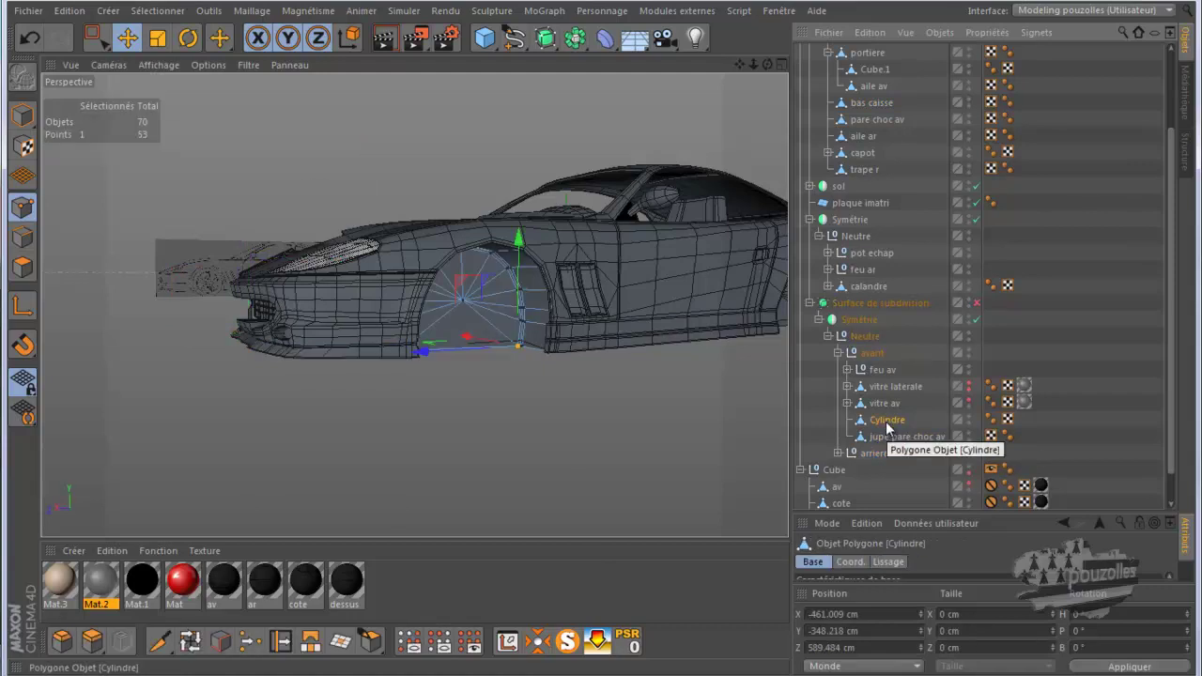
left_click(810, 186)
left_click(850, 204)
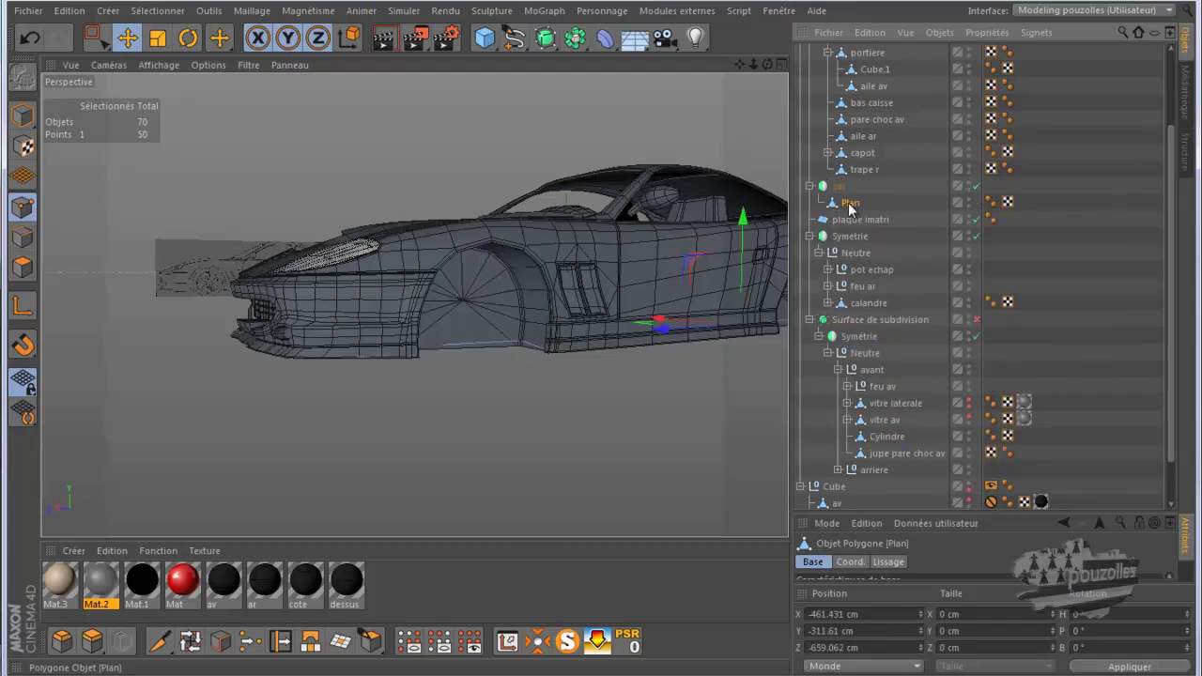
double_click(854, 186)
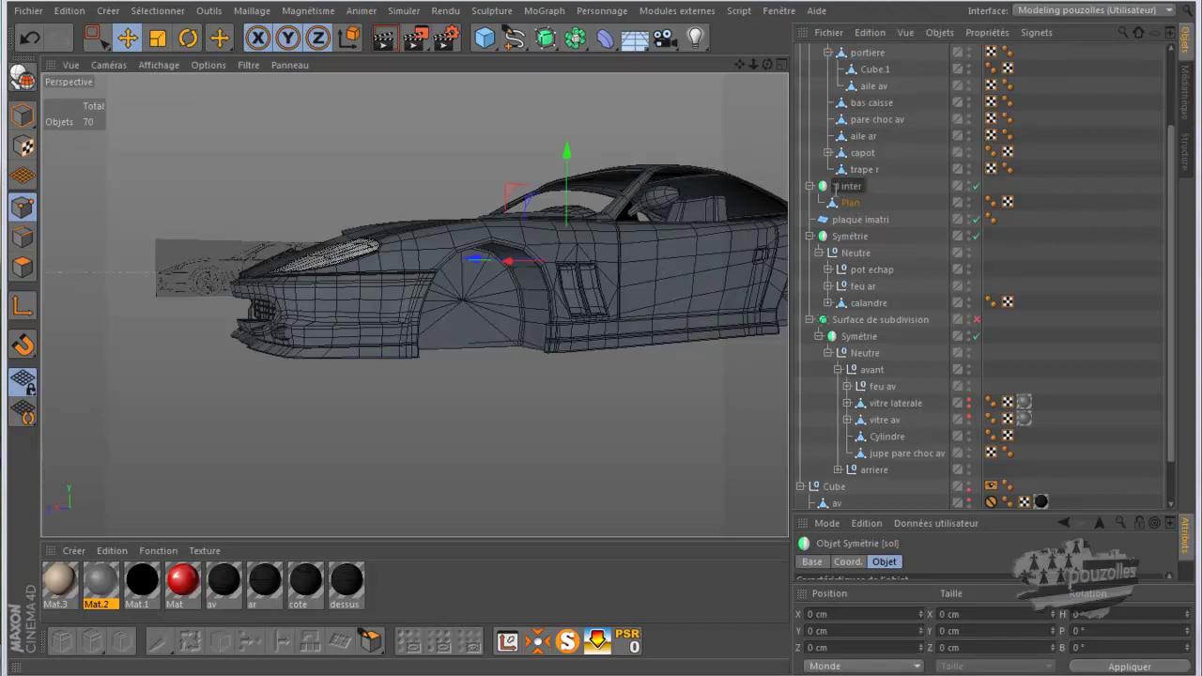
key("Return")
Move the front wheel-arch Cylindre from avant into the sol inter symmetry object, above Plan.
left_click(849, 203)
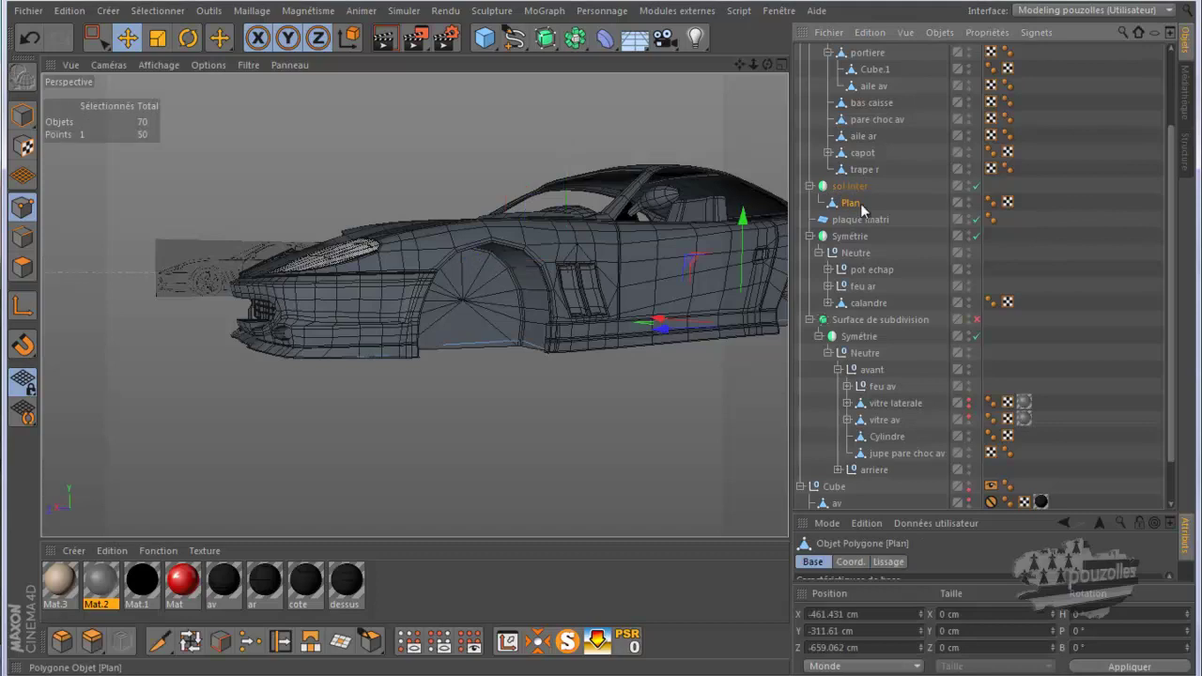
left_click(887, 437)
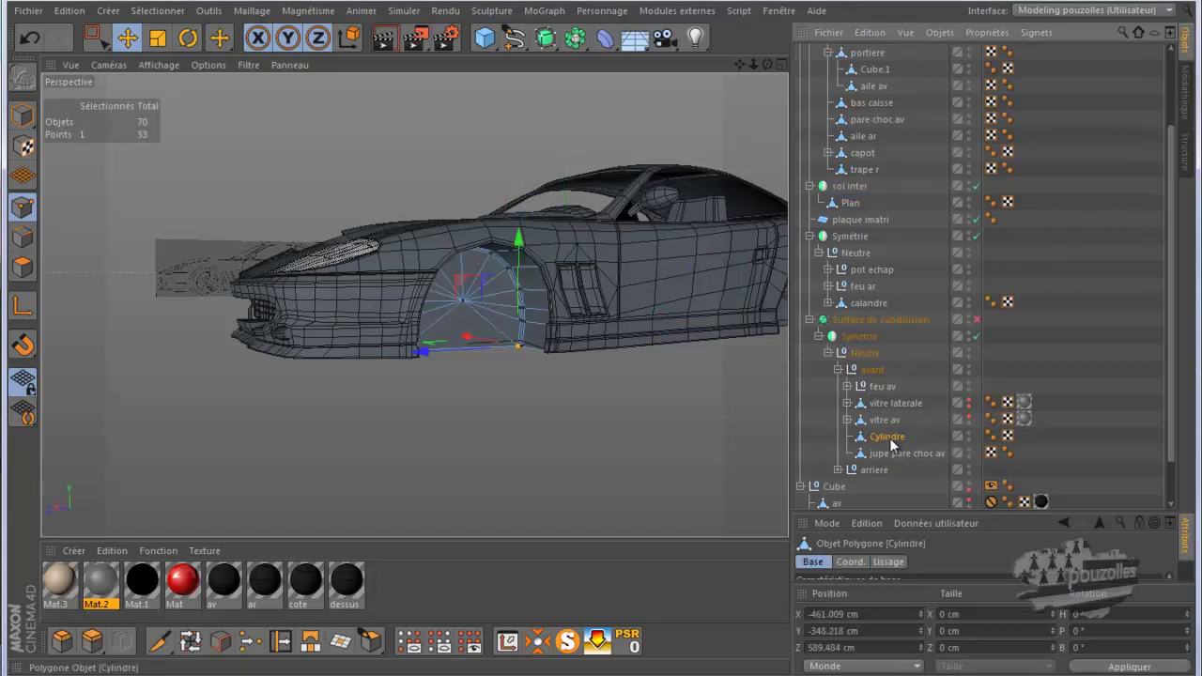
left_click_drag(864, 190, 861, 200)
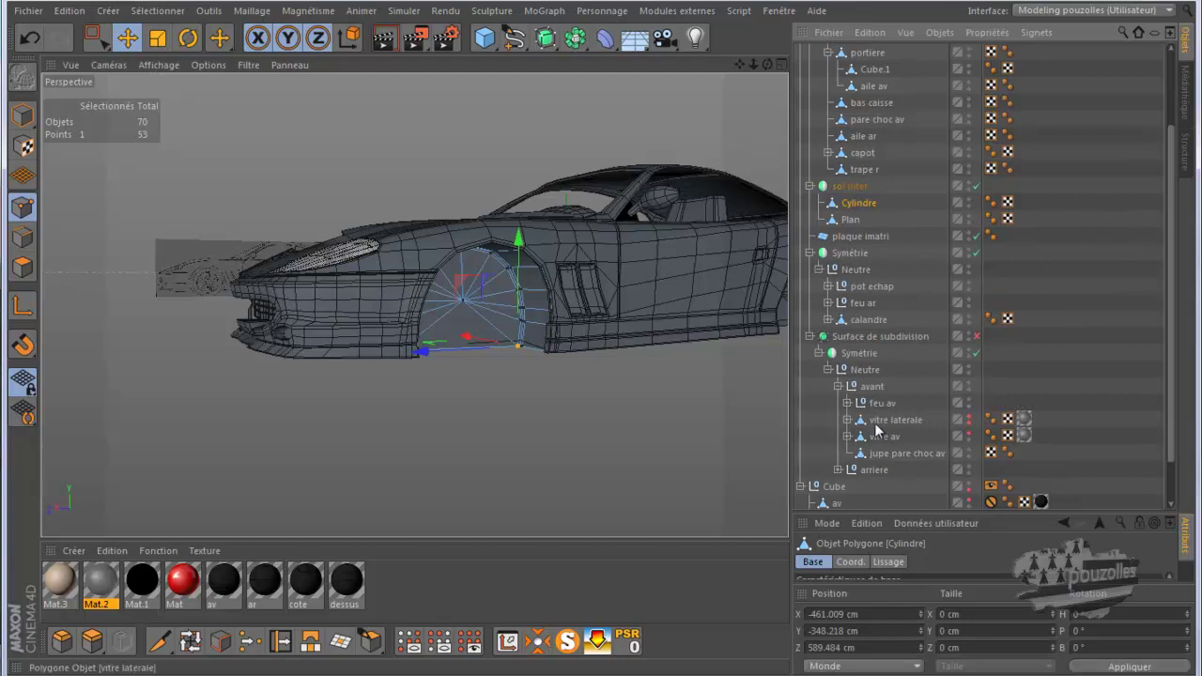
Move jupe pare choc av from avant and the rear wheel-arch Cylindre from arriere into the sol inter symmetry object.
left_click(887, 455)
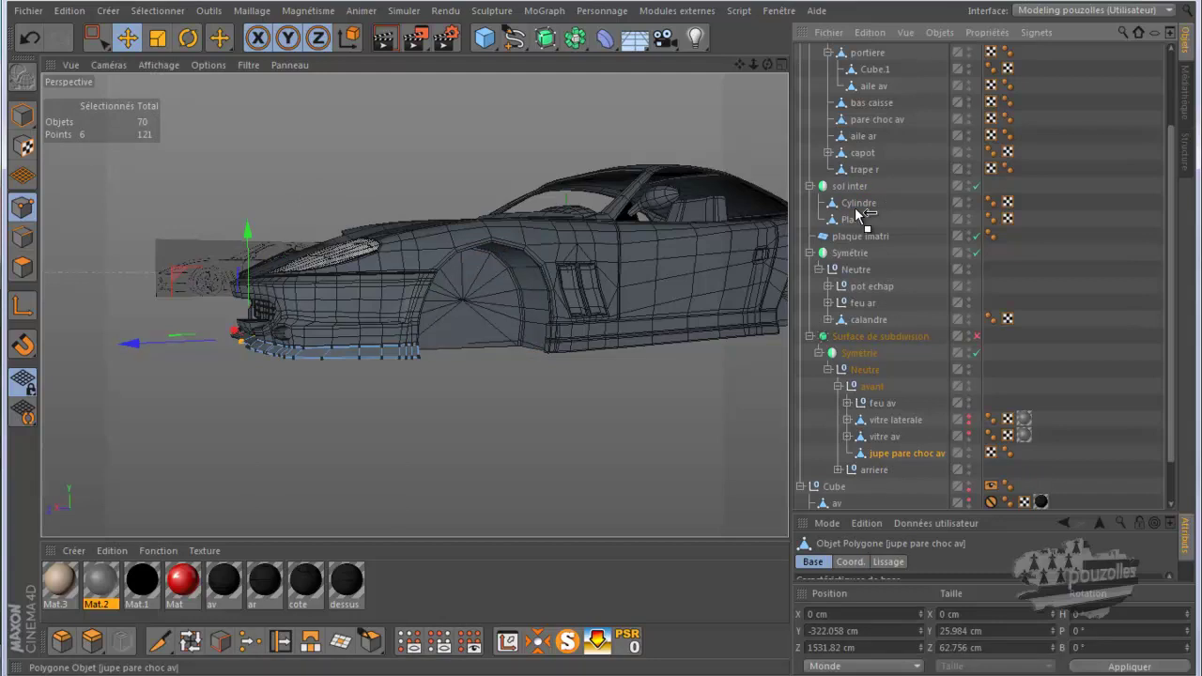
left_click_drag(856, 214, 857, 217)
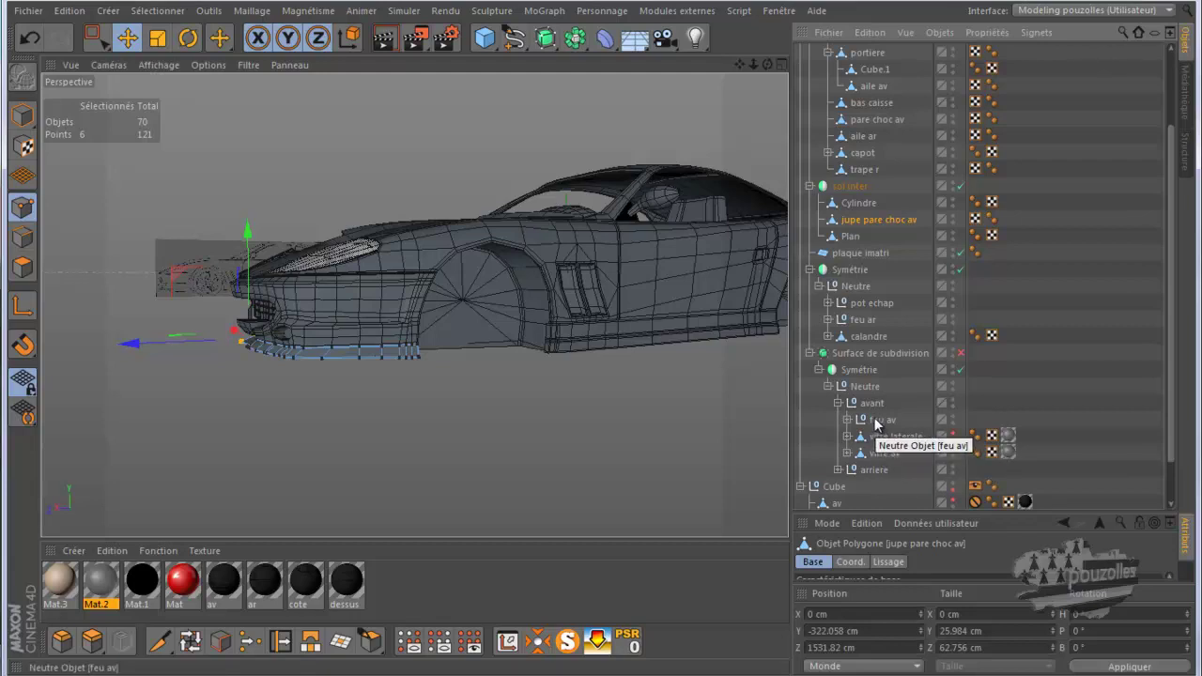
scroll(875, 424, "down", 1)
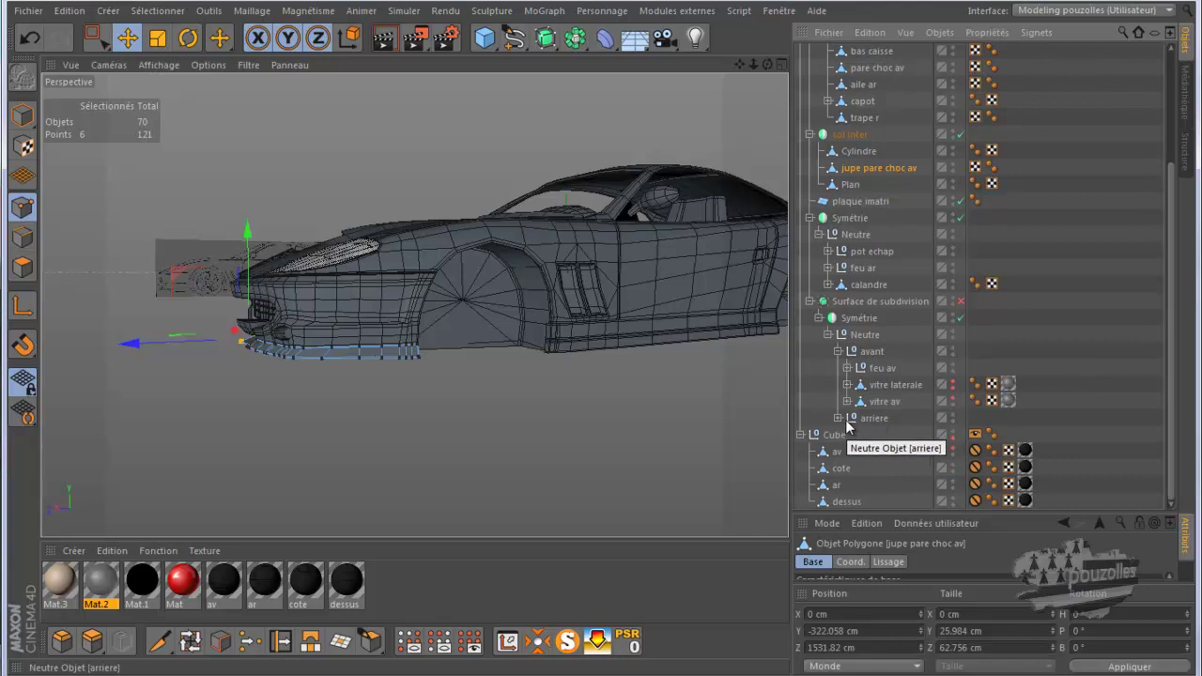
left_click(839, 418)
scroll(896, 430, "down", 2)
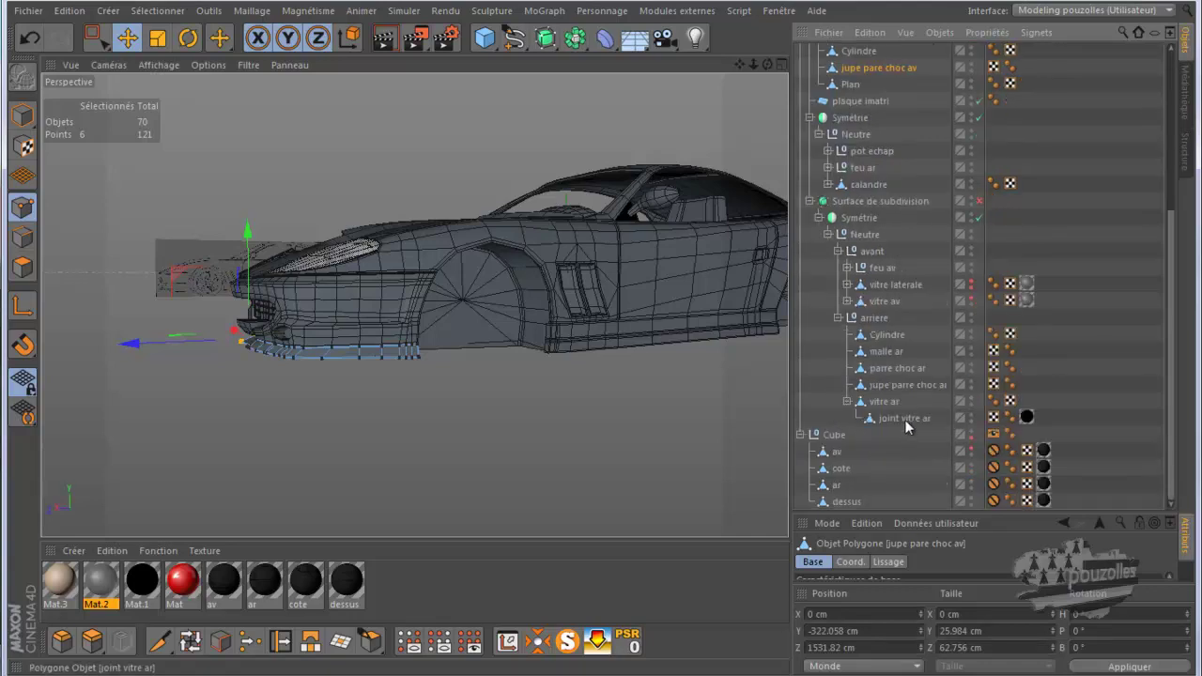
left_click(887, 338)
left_click_drag(595, 339, 803, 118, "alt")
left_click_drag(886, 335, 921, 66)
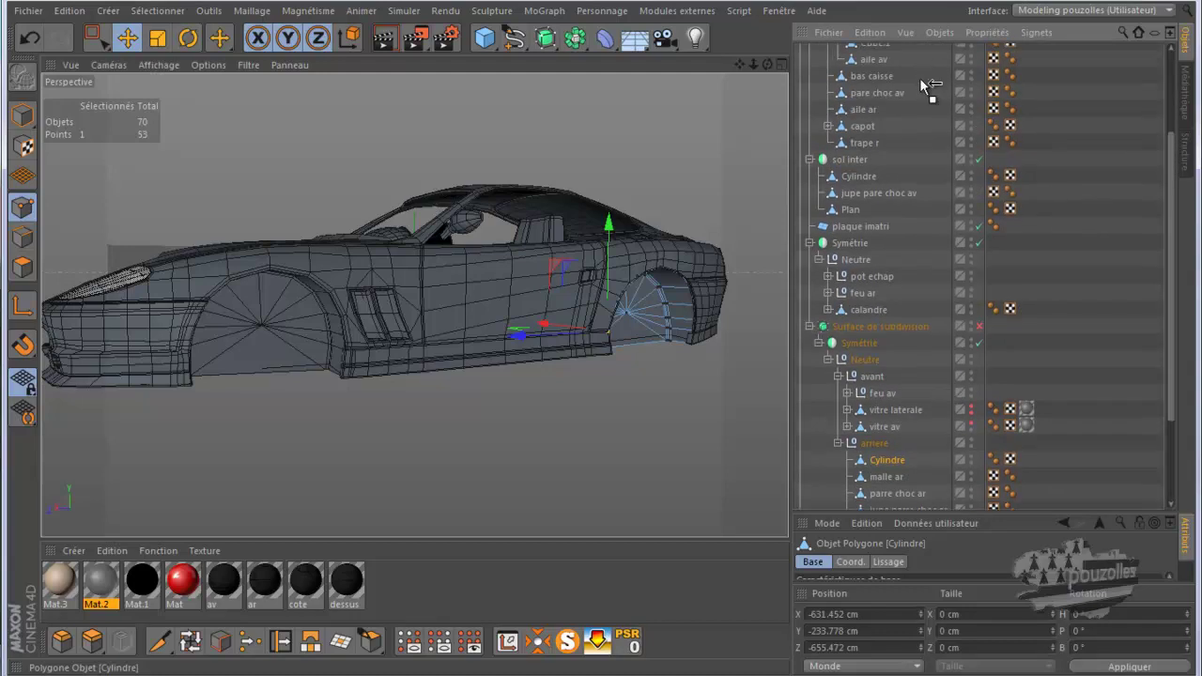
left_click_drag(909, 150, 868, 169)
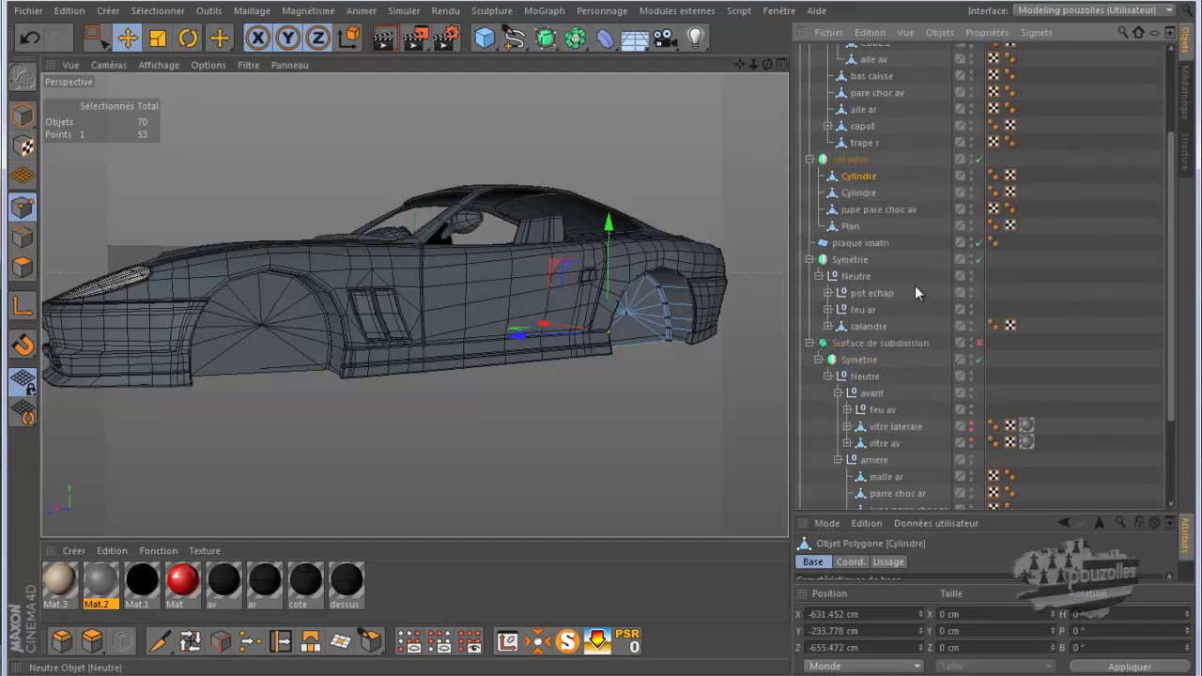
Move vitre ar from arriere into avant below feu av, and jupe parre choc ar into sol inter above jupe pare choc av.
scroll(904, 235, "down", 3)
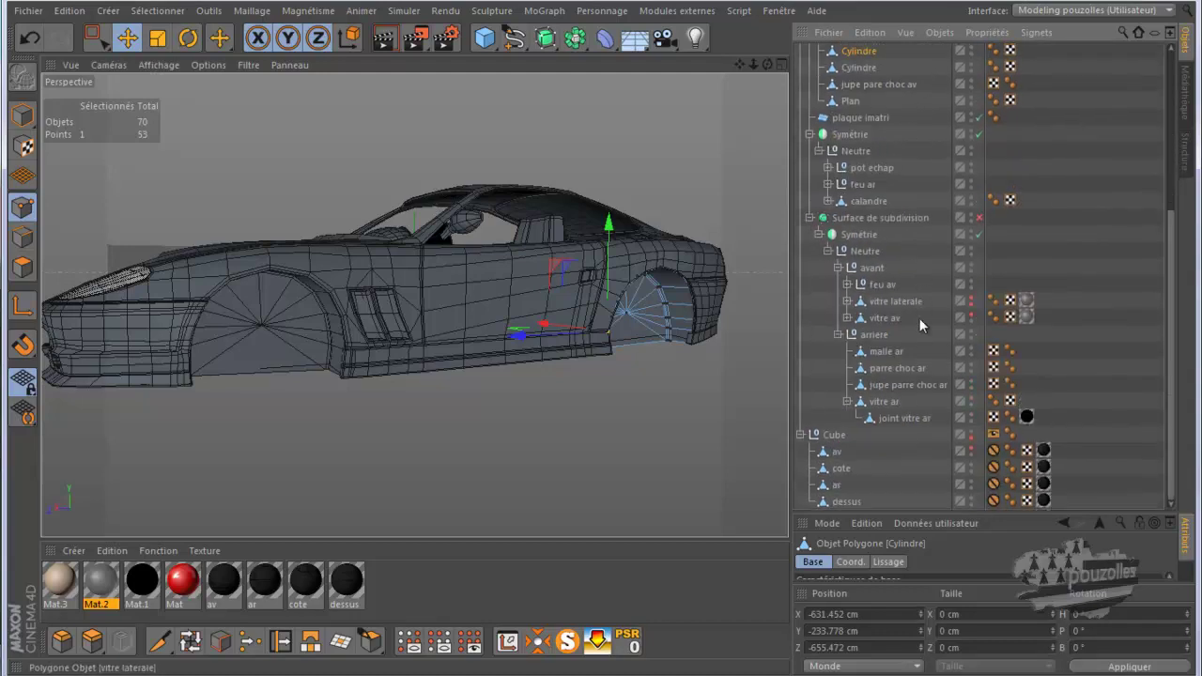
left_click(848, 402)
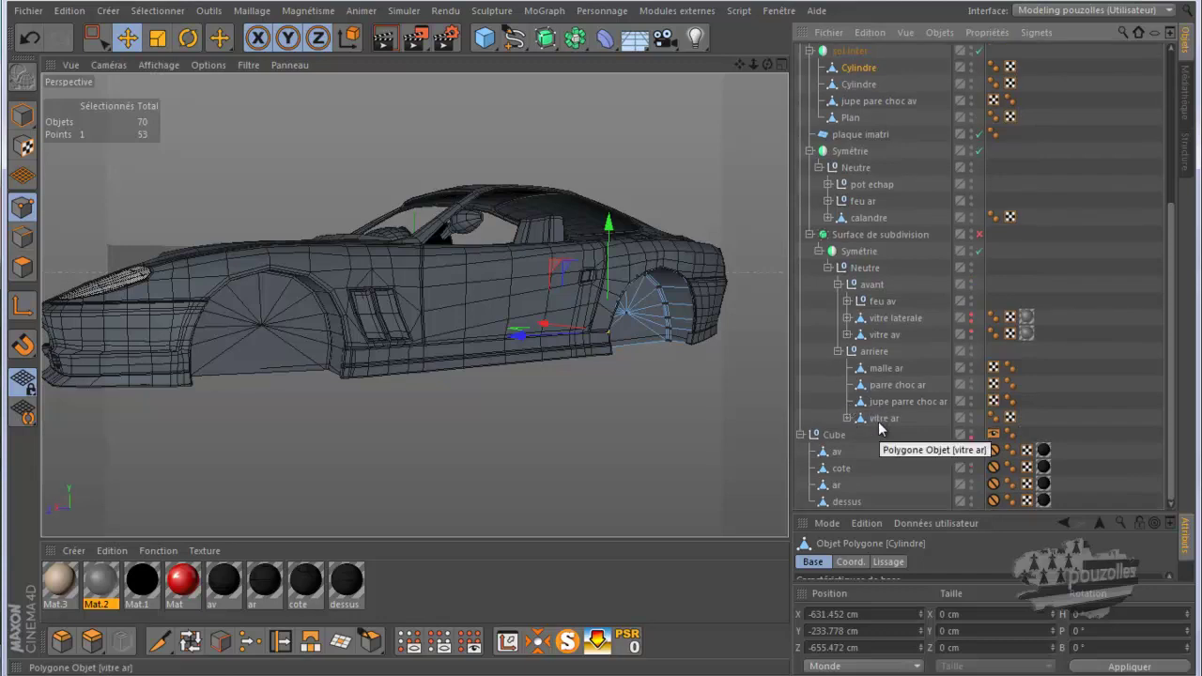
left_click_drag(880, 424, 882, 313)
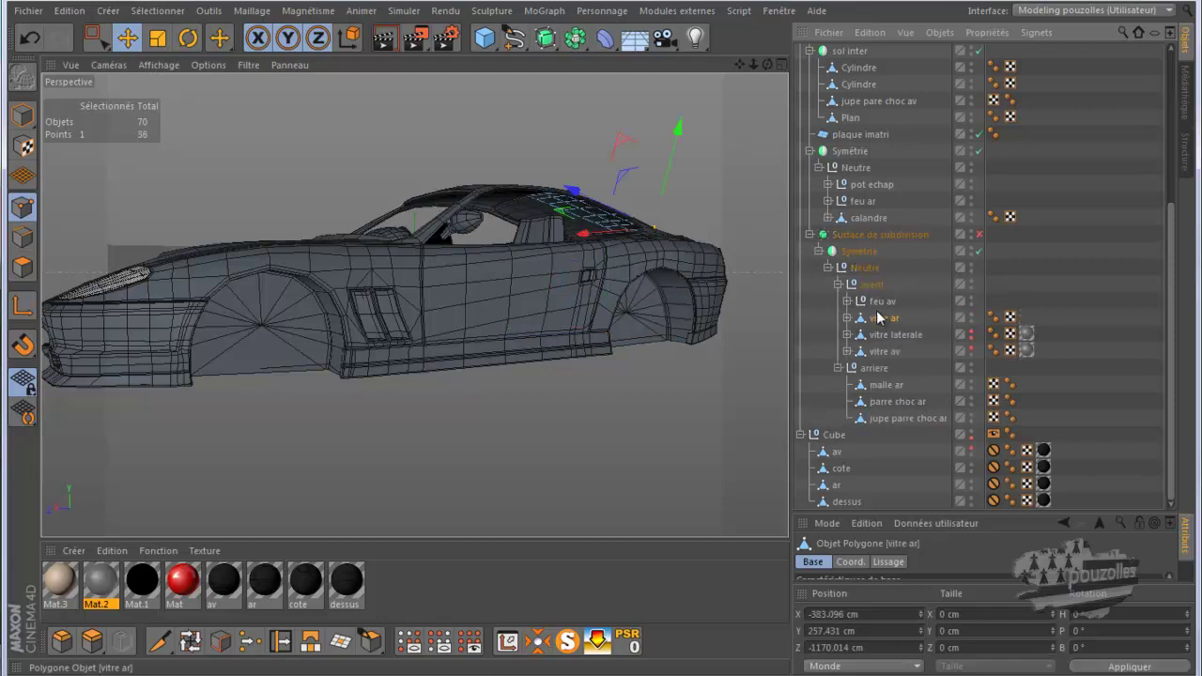
left_click(875, 421)
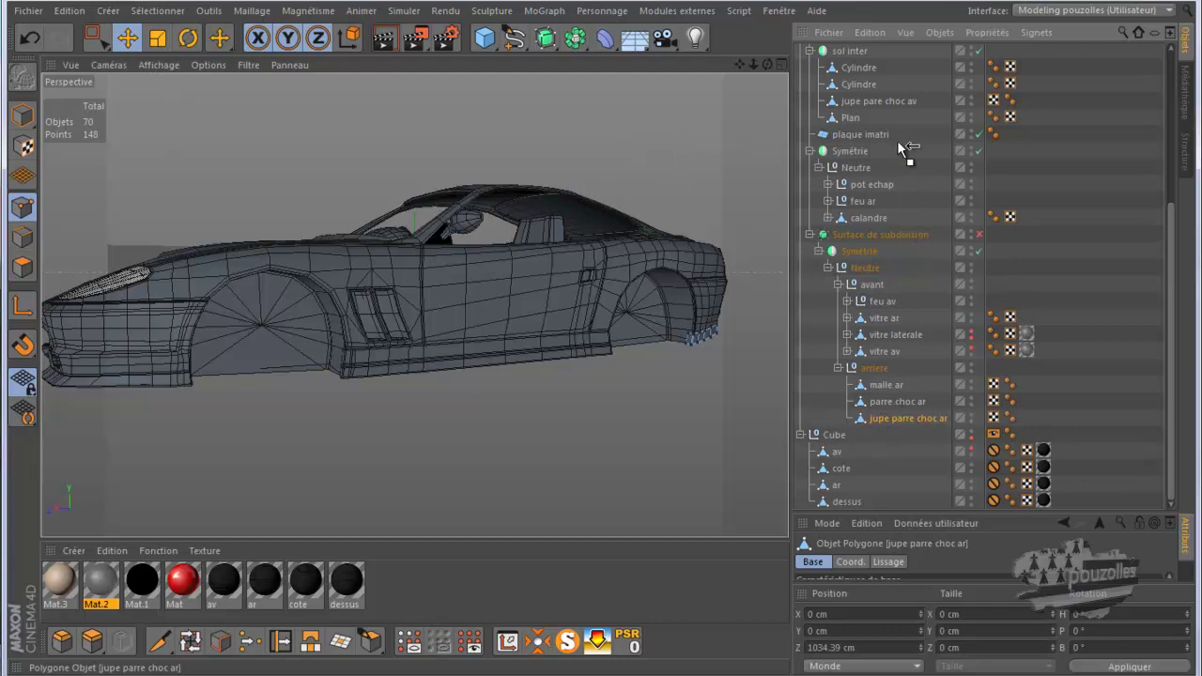
left_click_drag(864, 101, 859, 95)
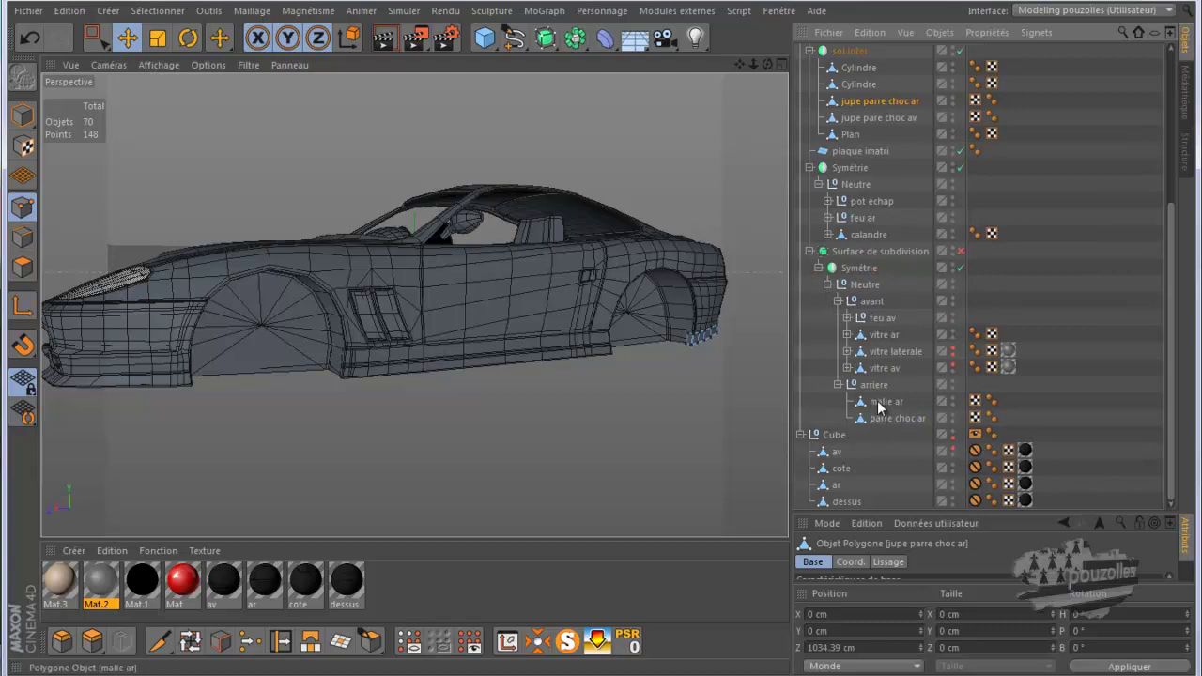
Move malle ar and parre choc ar together from arriere into the Neutre null of aile ar, above portiere.
left_click(880, 426)
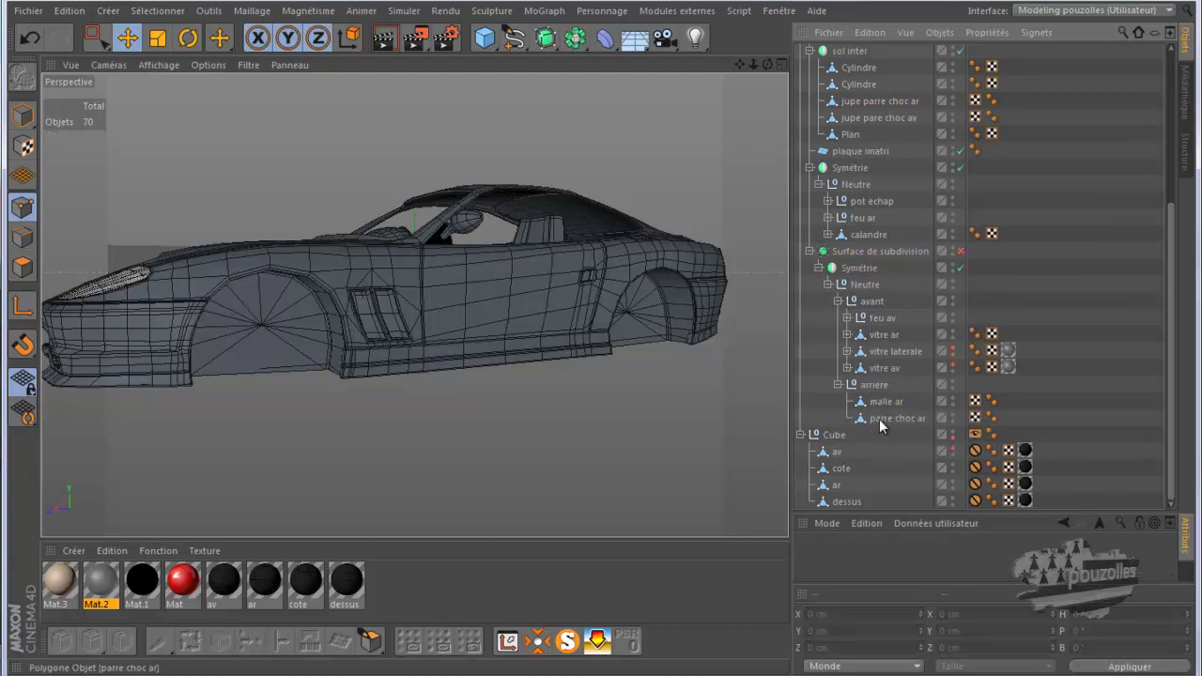
left_click(885, 419)
left_click(882, 400, "ctrl")
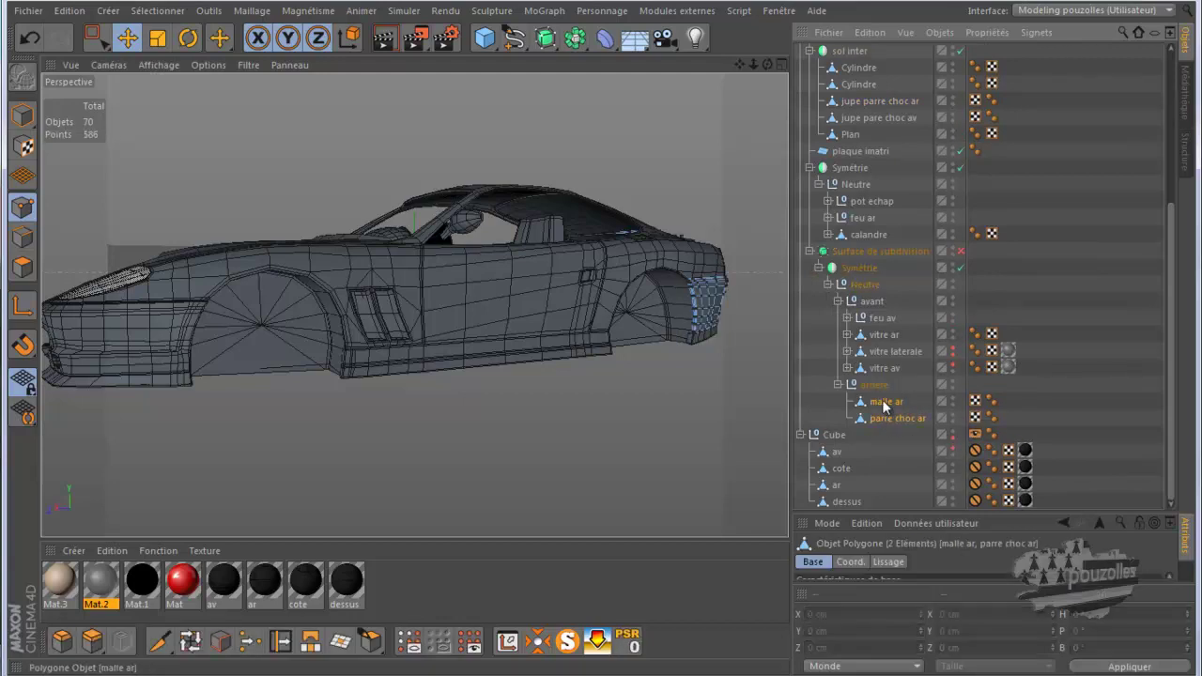
left_click_drag(899, 97, 898, 65)
left_click_drag(877, 163, 865, 152)
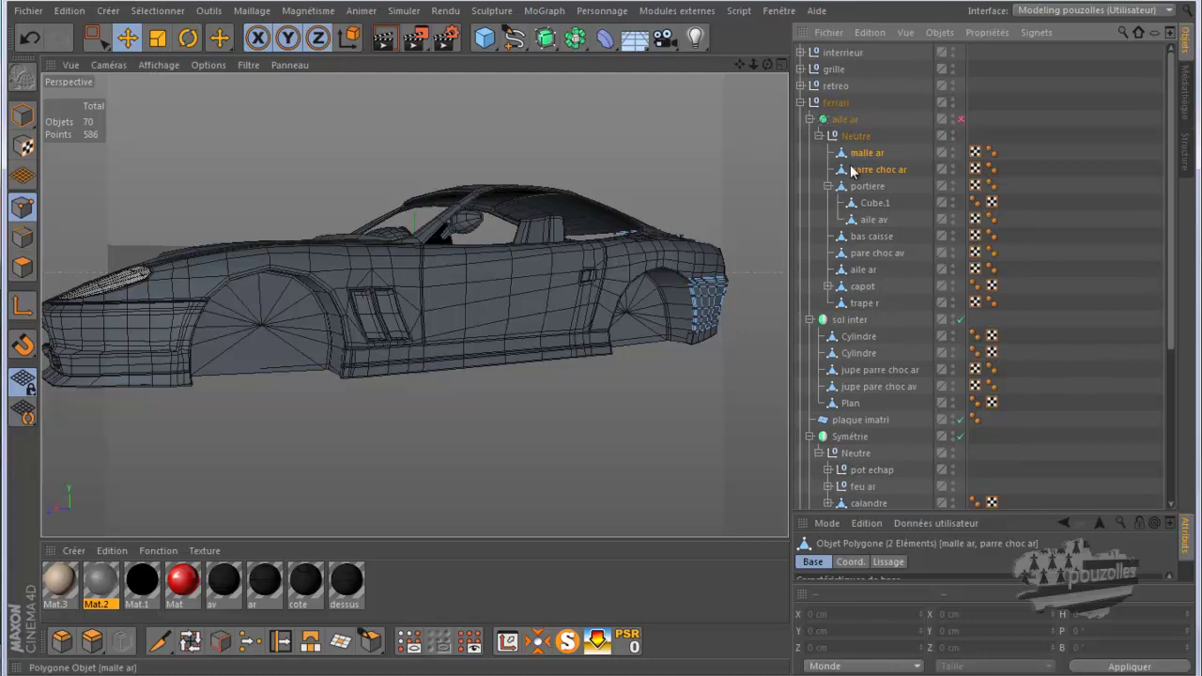
Rename the Neutre null of aile ar as rouge and move it out to the top level, between retreo and ferrari.
left_click(827, 186)
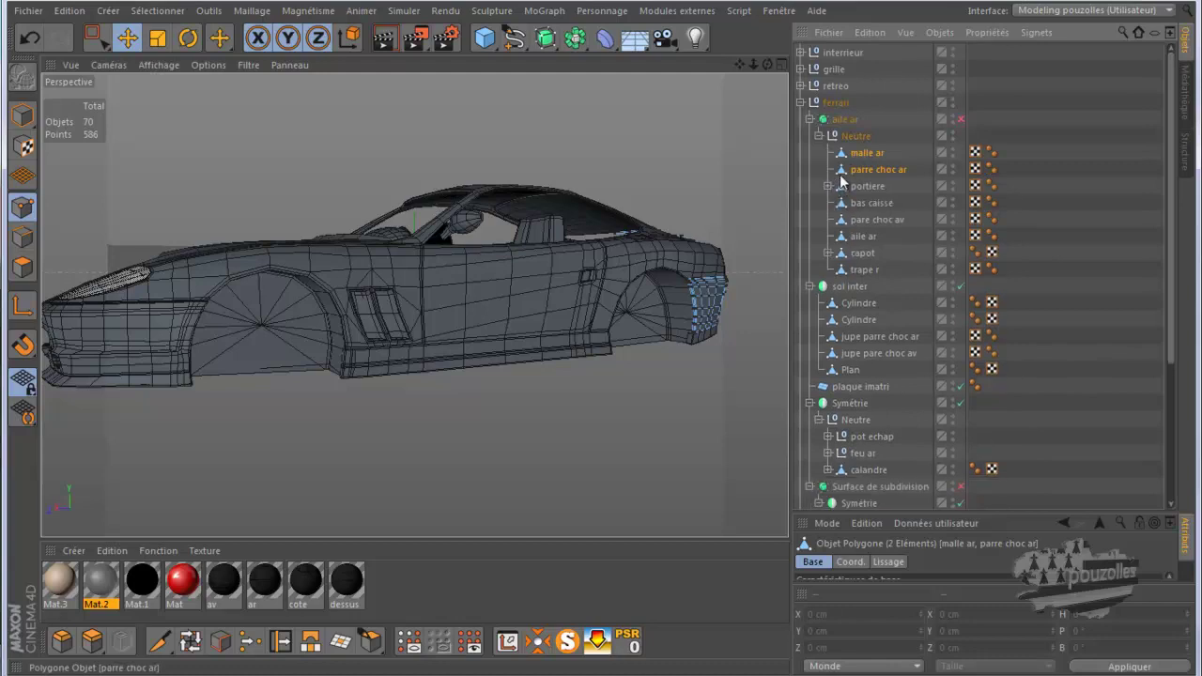
left_click(820, 136)
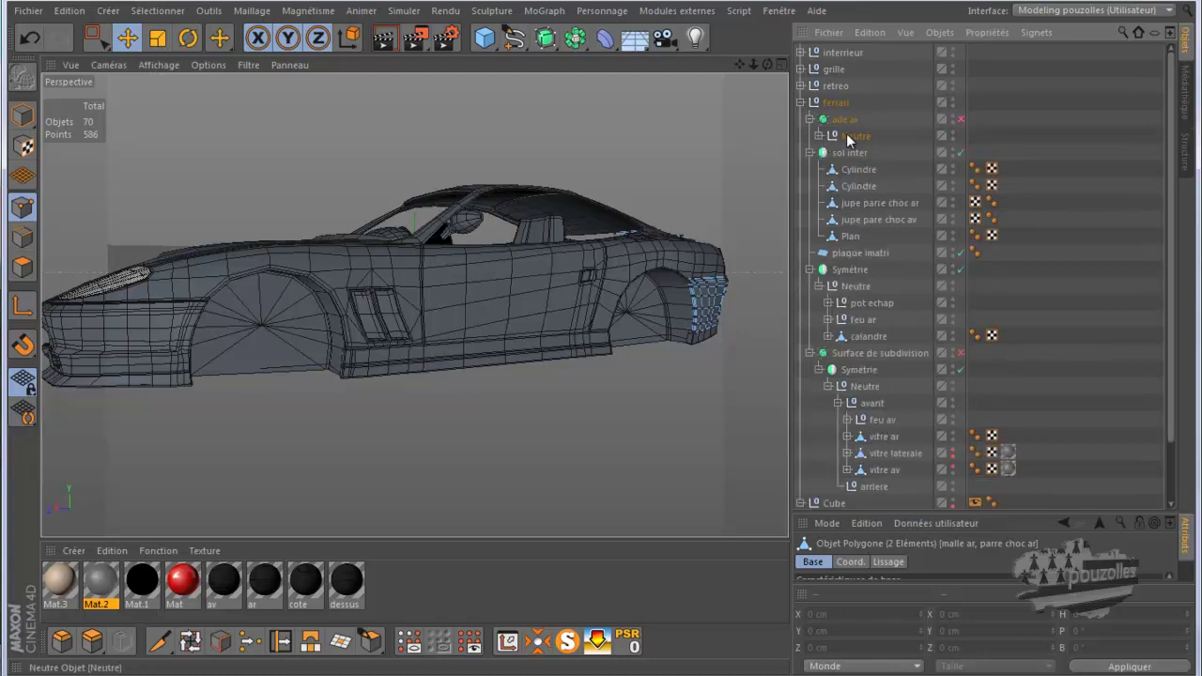
double_click(851, 137)
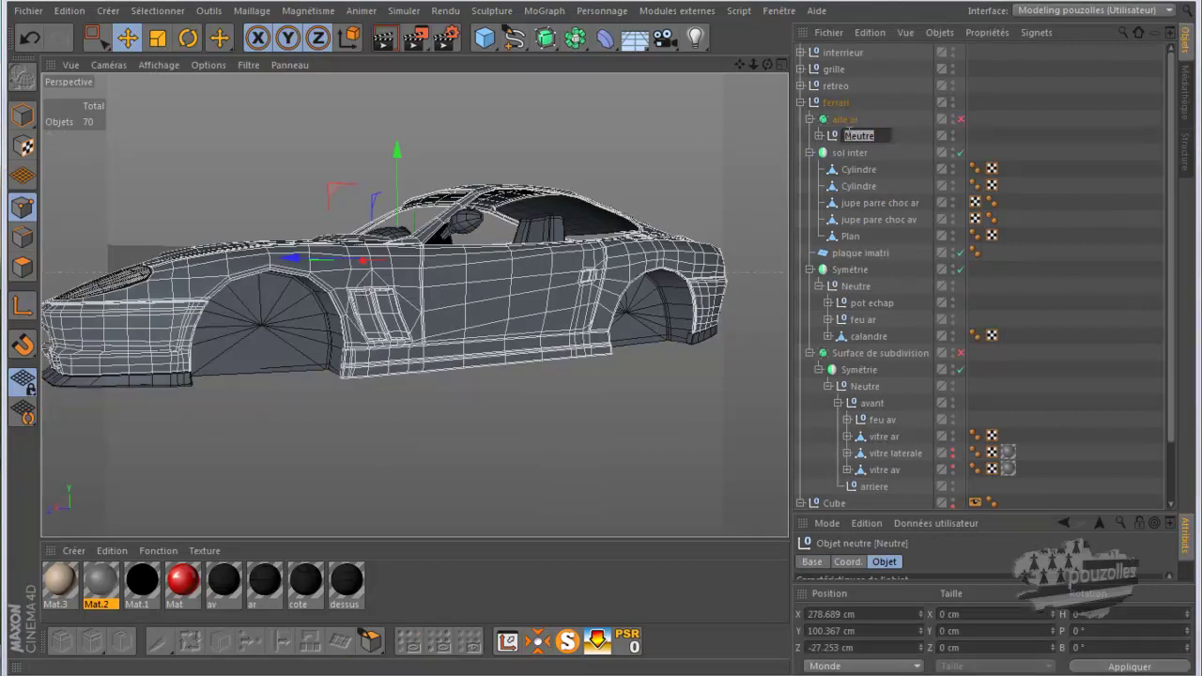
key("BackSpace")
key("Return")
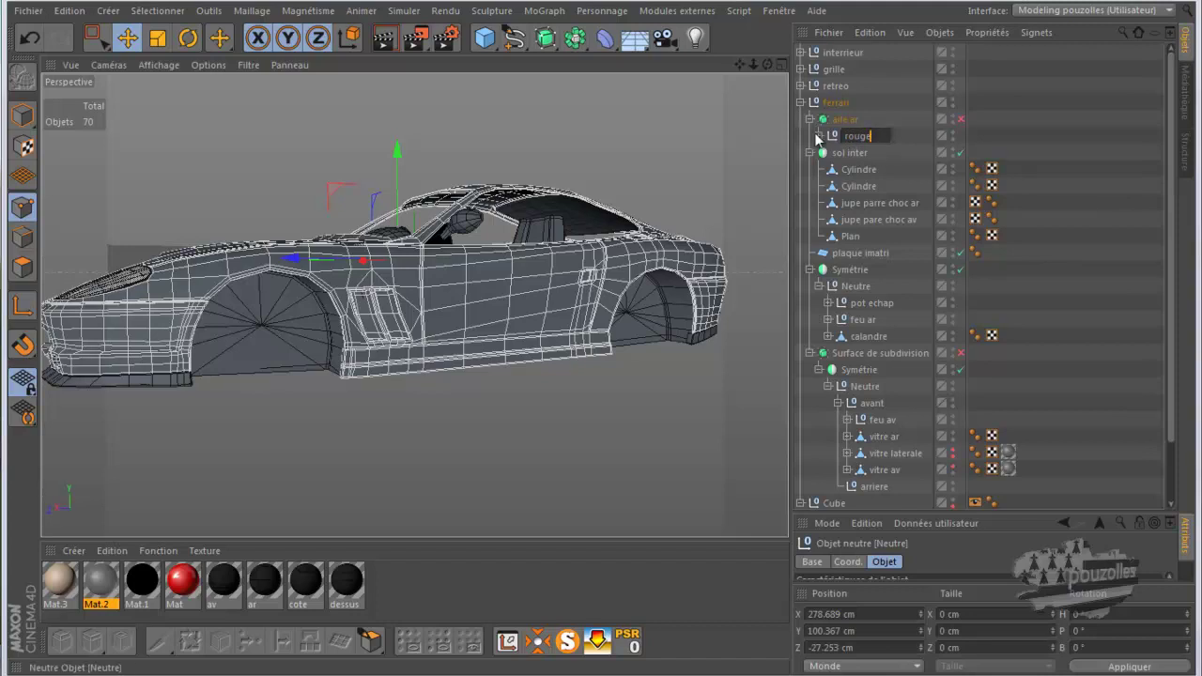
left_click_drag(856, 137, 842, 100)
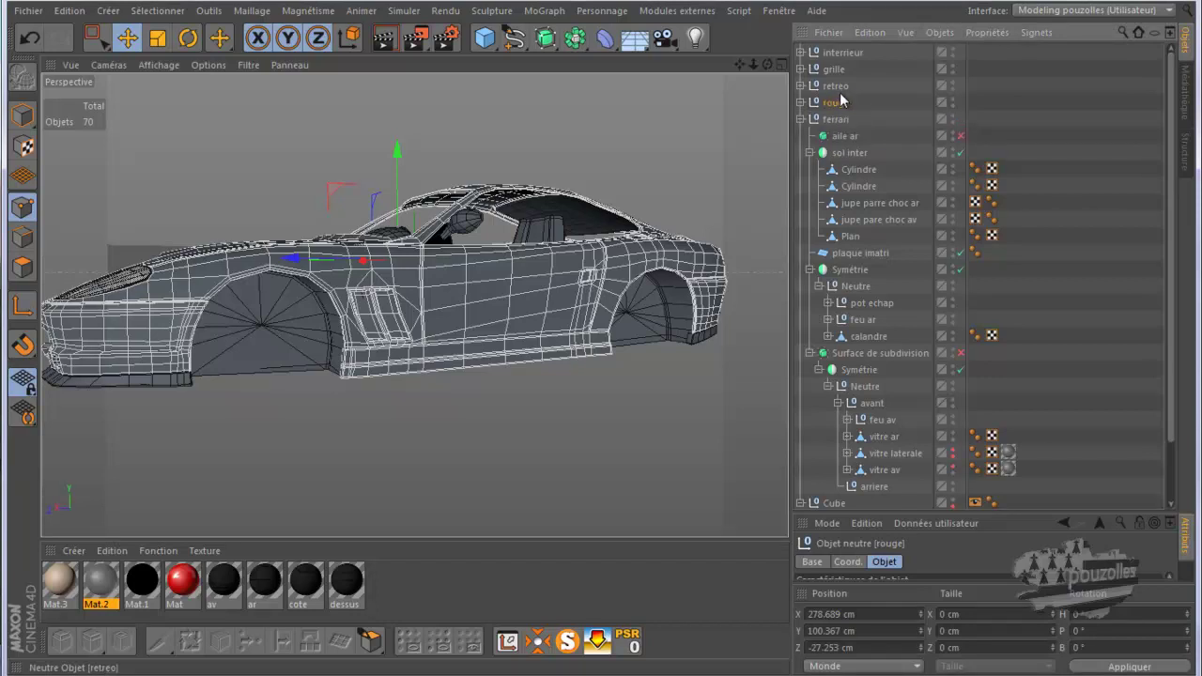
Rename the sol inter symmetry object as noir and move it to the top level, between rouge and ferrari.
left_click(859, 169)
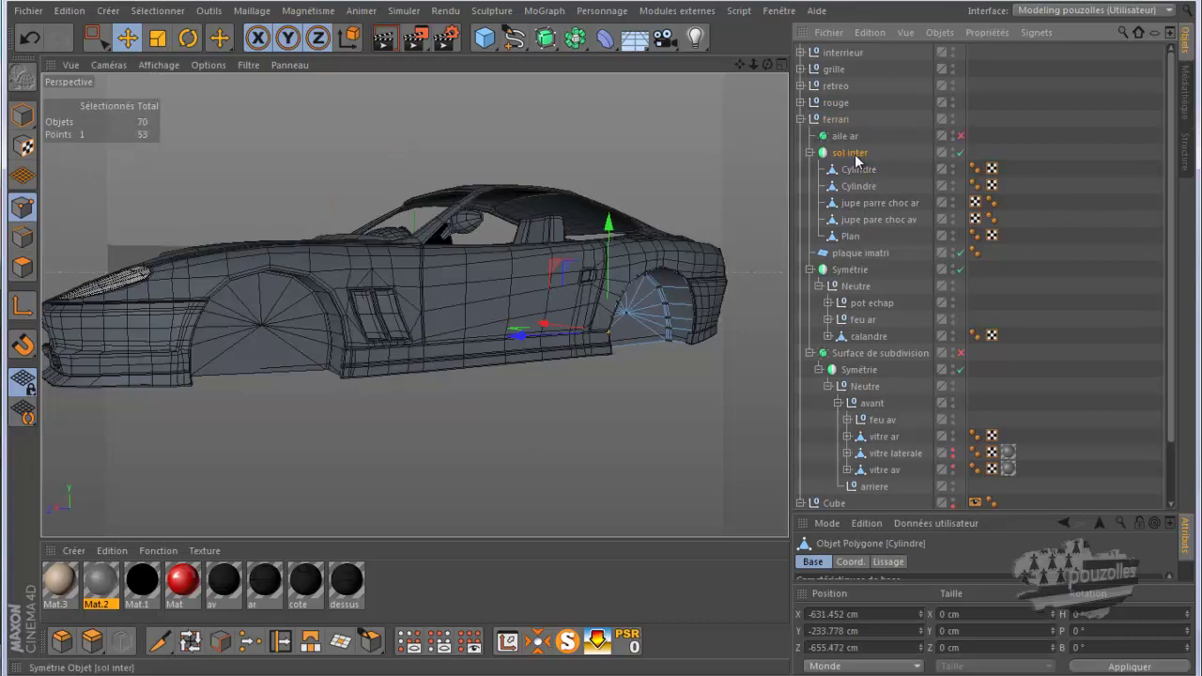
left_click(849, 152)
double_click(850, 152)
type("roir")
key("Return")
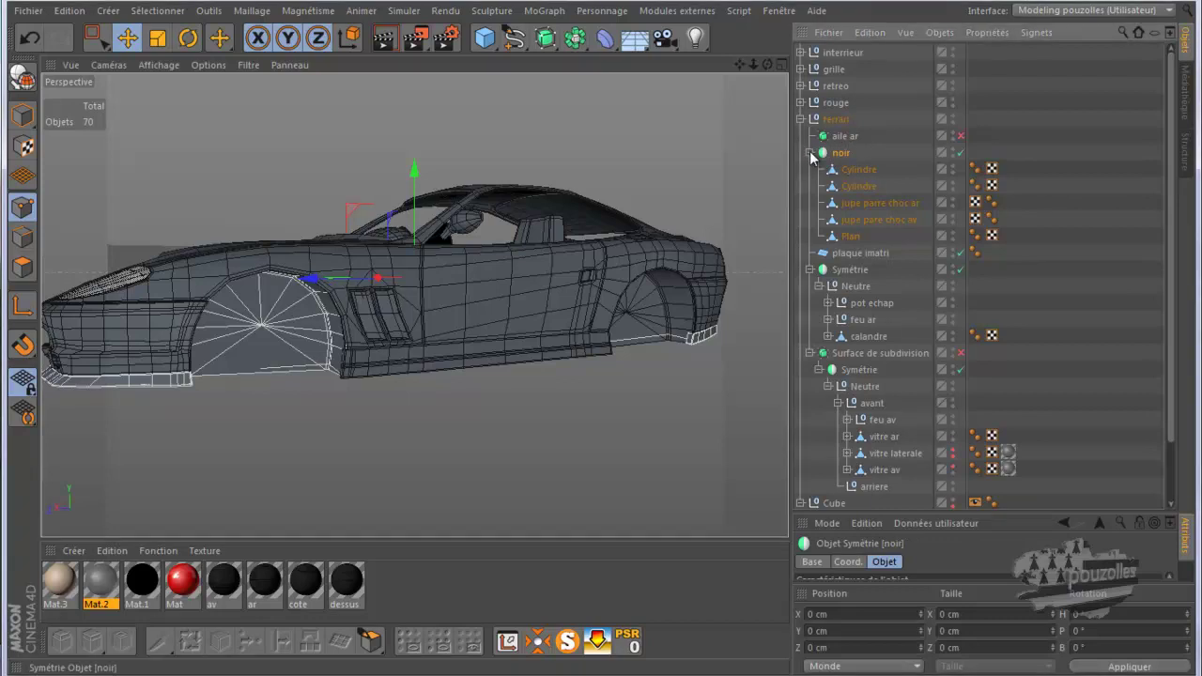
left_click(809, 153)
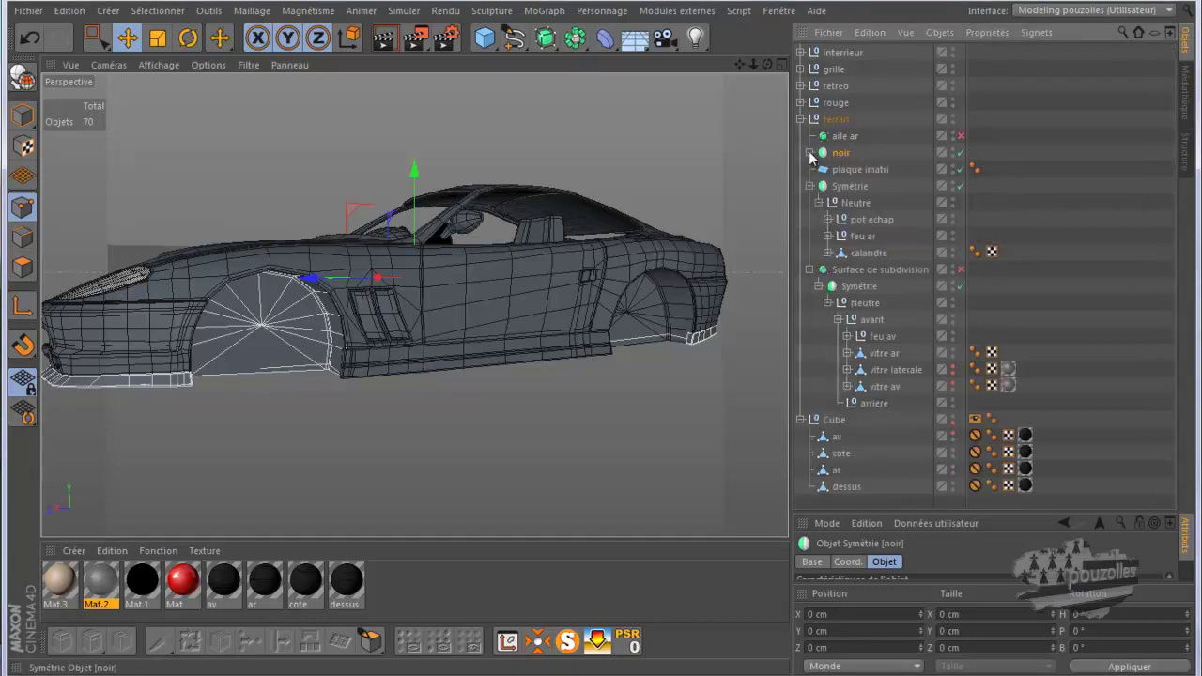
left_click_drag(832, 117, 832, 115)
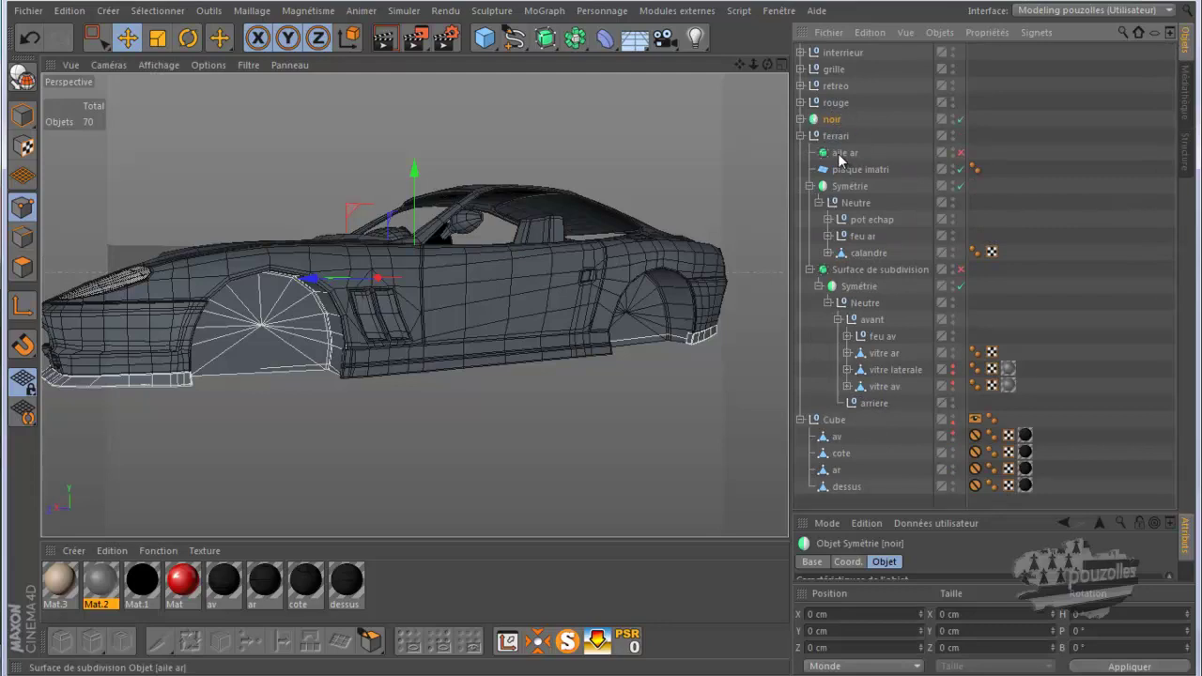
Delete the empty aile ar subdivision object, and move plaque imatri and pot echap out of ferrari to the top level below noir.
left_click(839, 154)
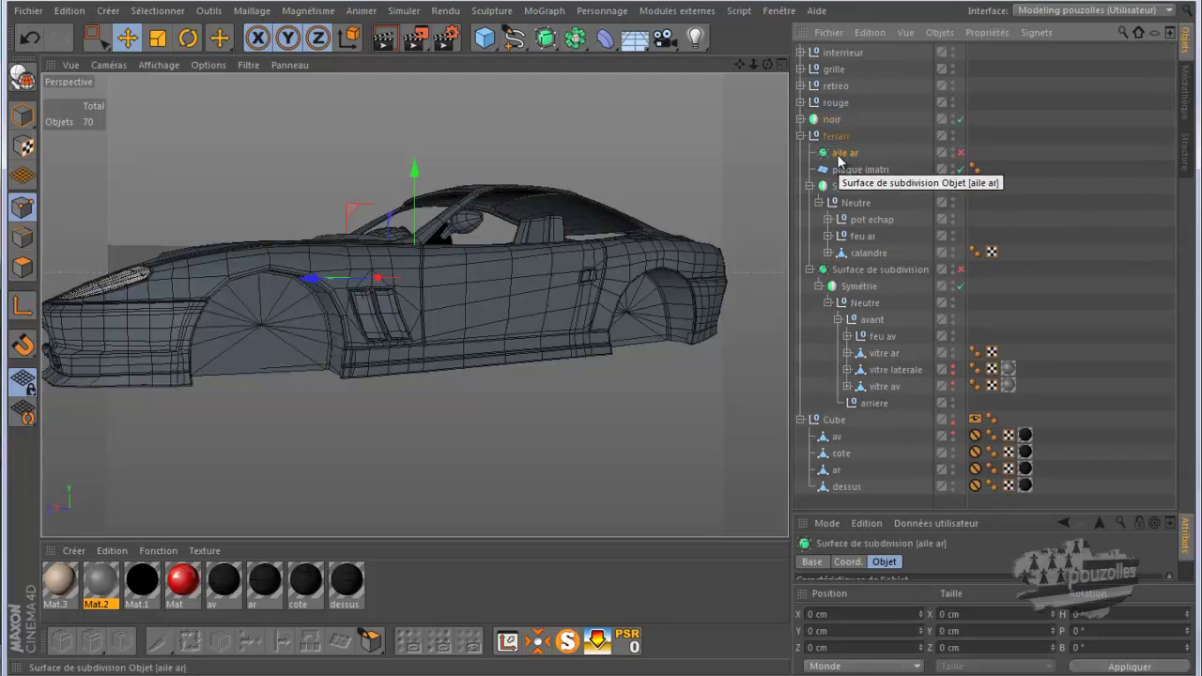
key("Delete")
left_click(846, 154)
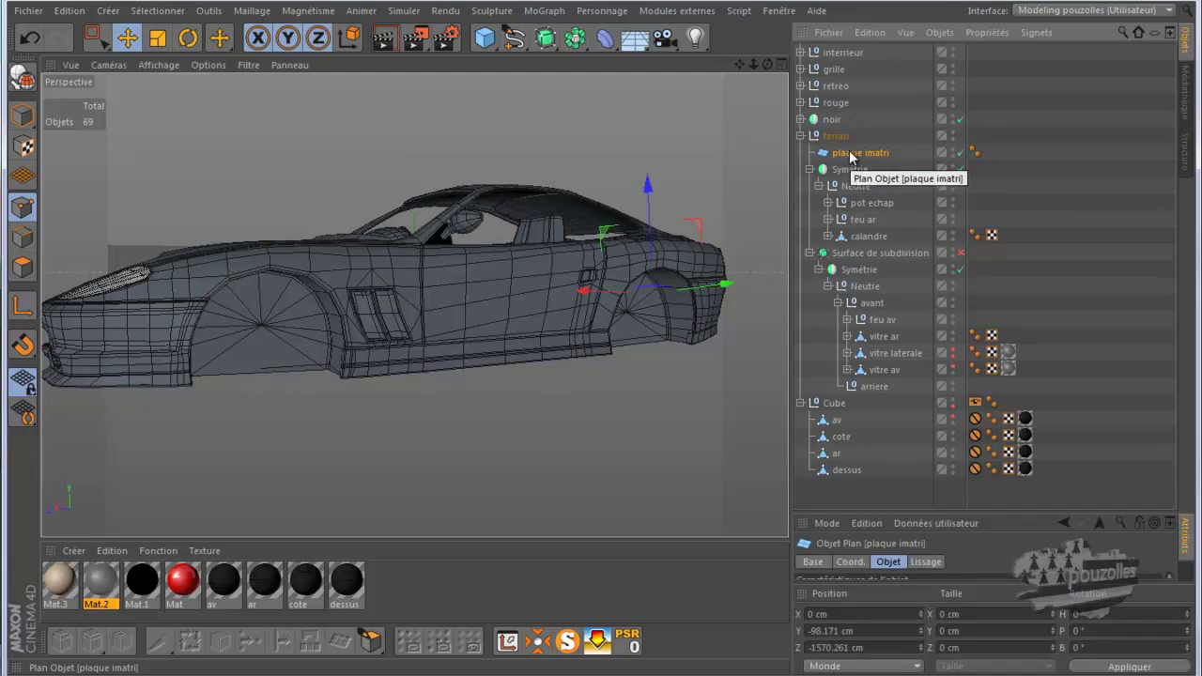
left_click_drag(851, 156, 837, 128)
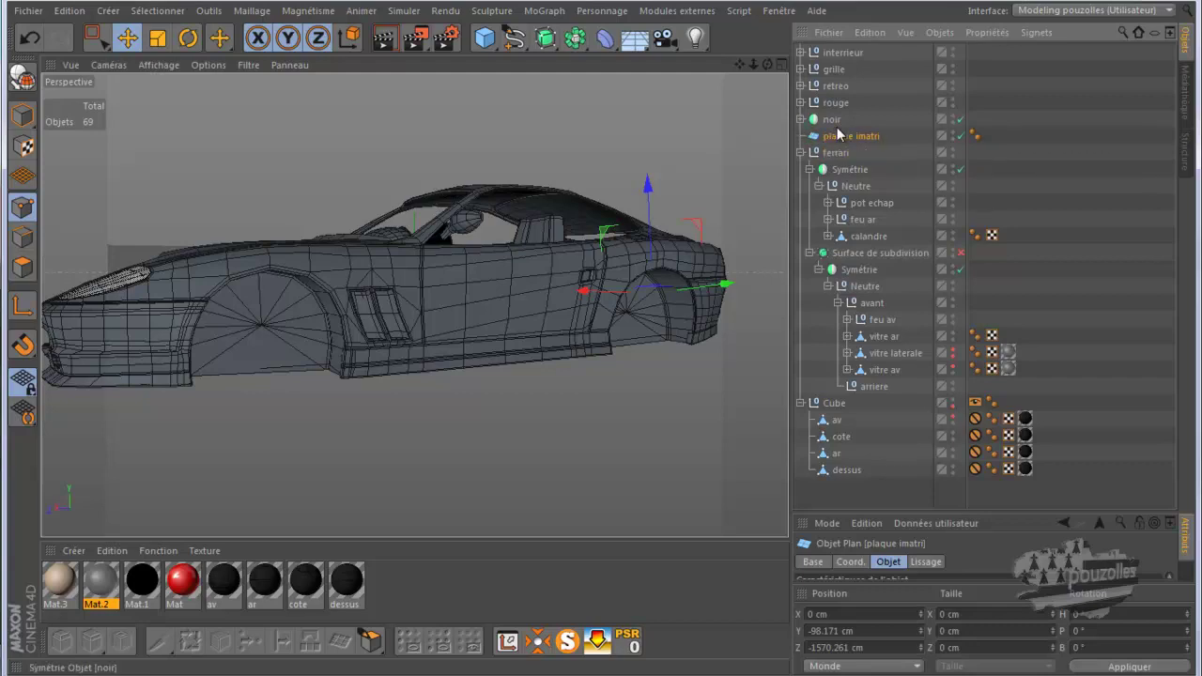
left_click(863, 204)
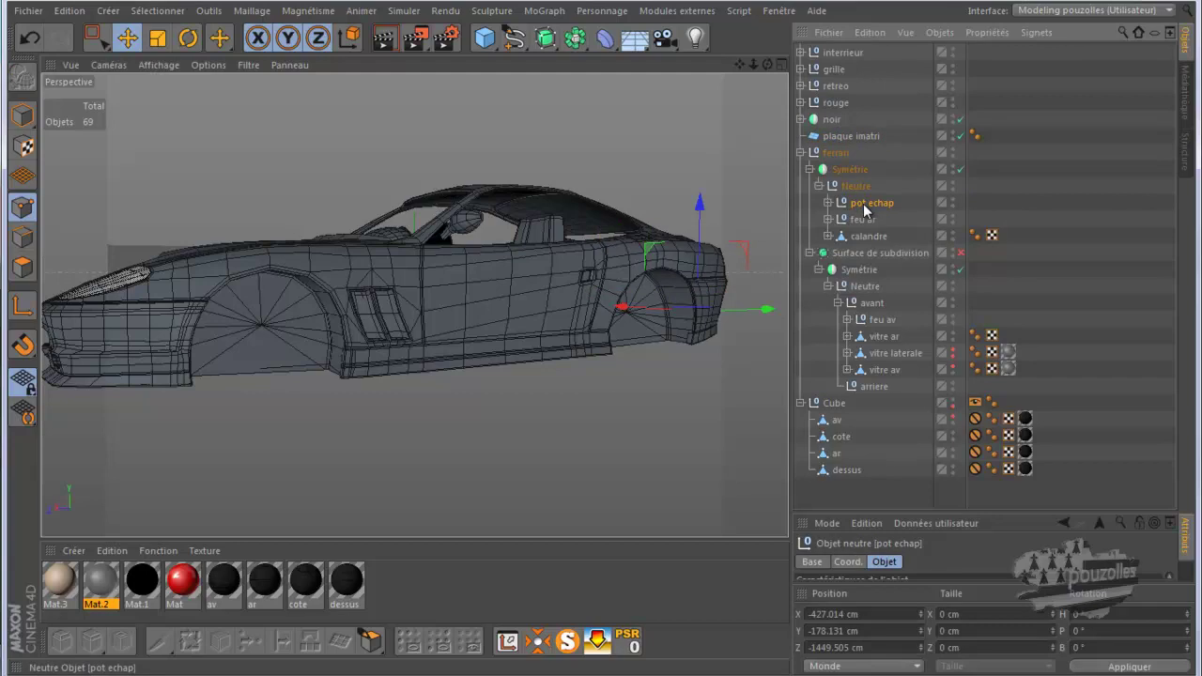
left_click_drag(864, 210, 839, 137)
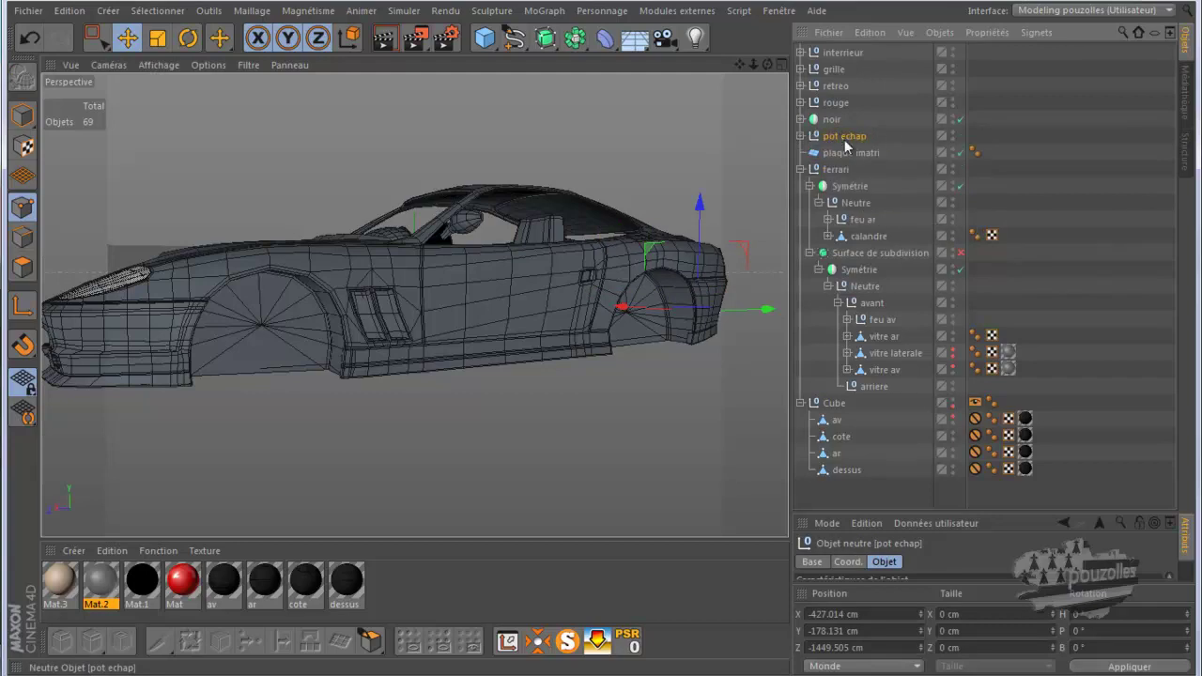
Group feu ar and feu av into one null, move it to the top level above ferrari, and name it feu.
left_click(862, 222)
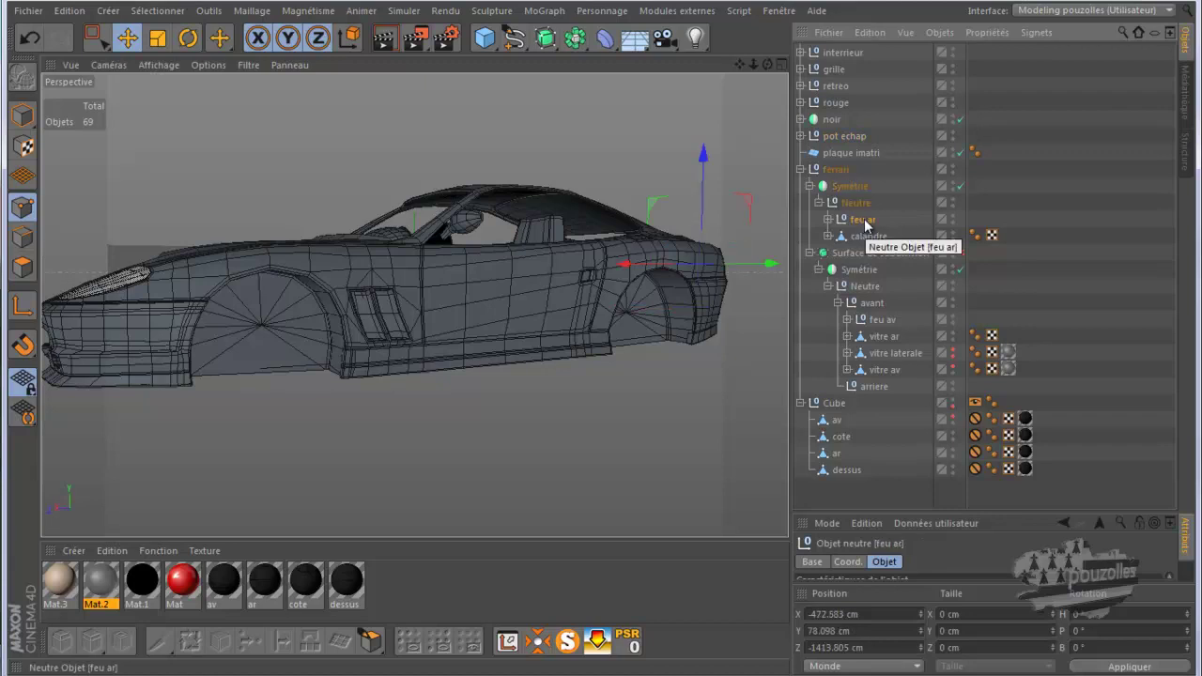
left_click(884, 320, "ctrl")
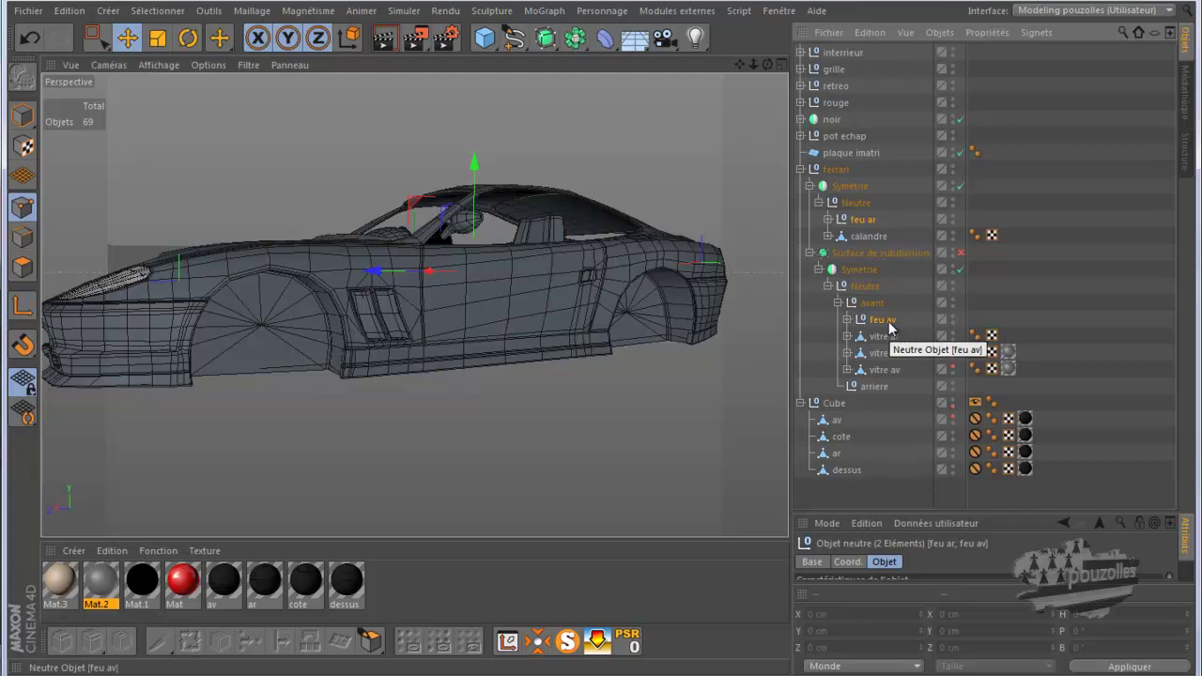
key("alt+g")
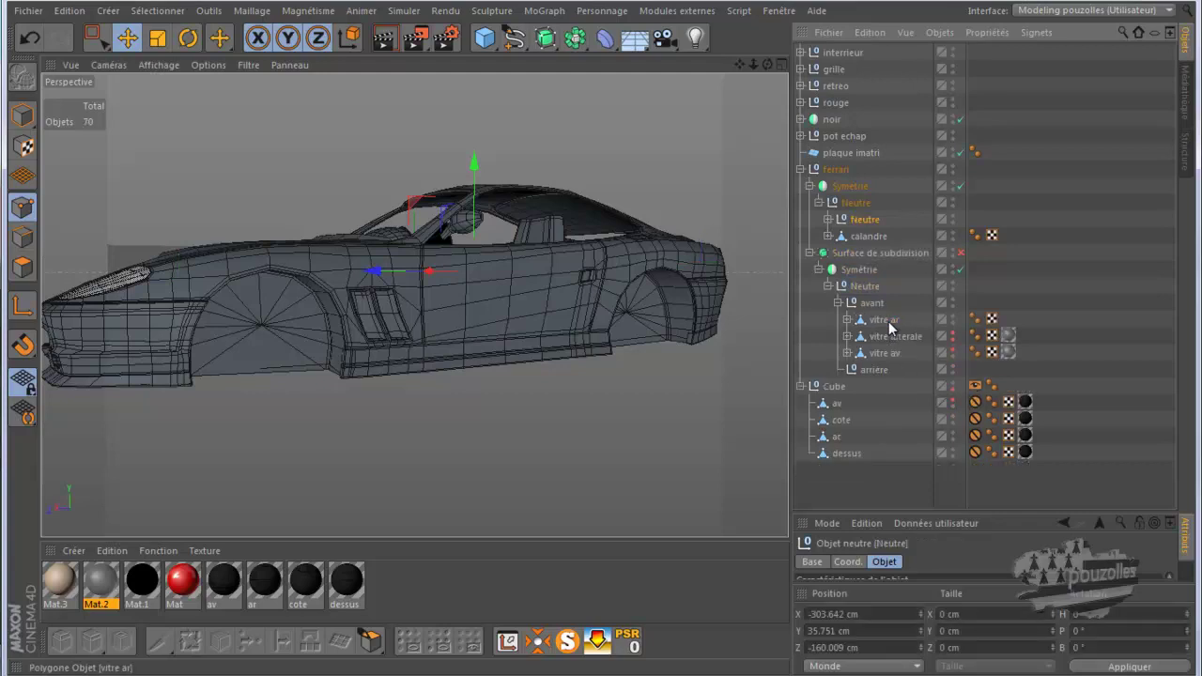
left_click_drag(859, 223, 843, 165)
double_click(840, 169)
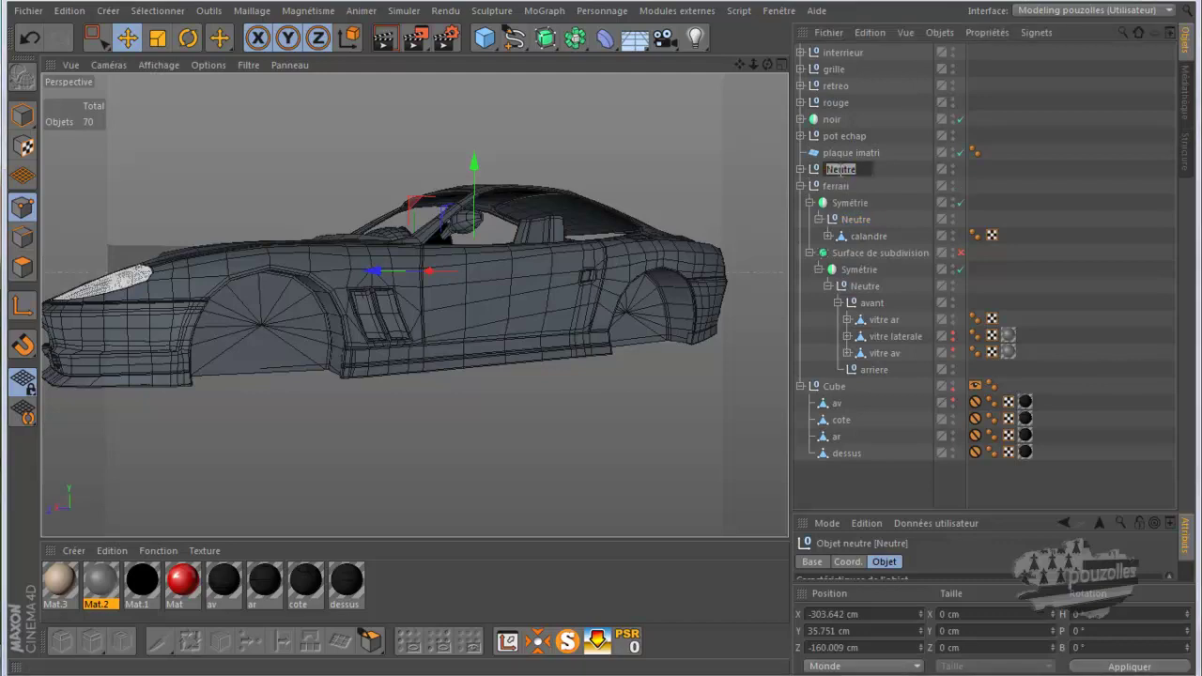
type("feu")
key("Return")
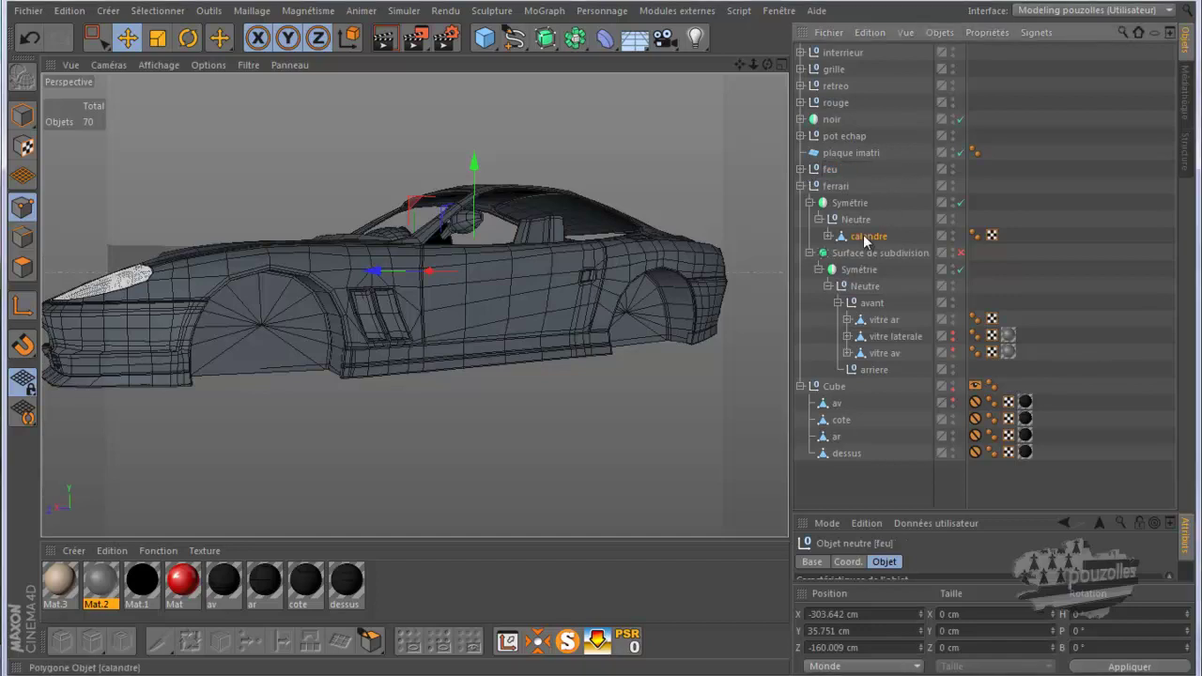
Move calandre out of ferrari to the top level, directly below feu.
left_click(865, 239)
left_click_drag(869, 239, 829, 177)
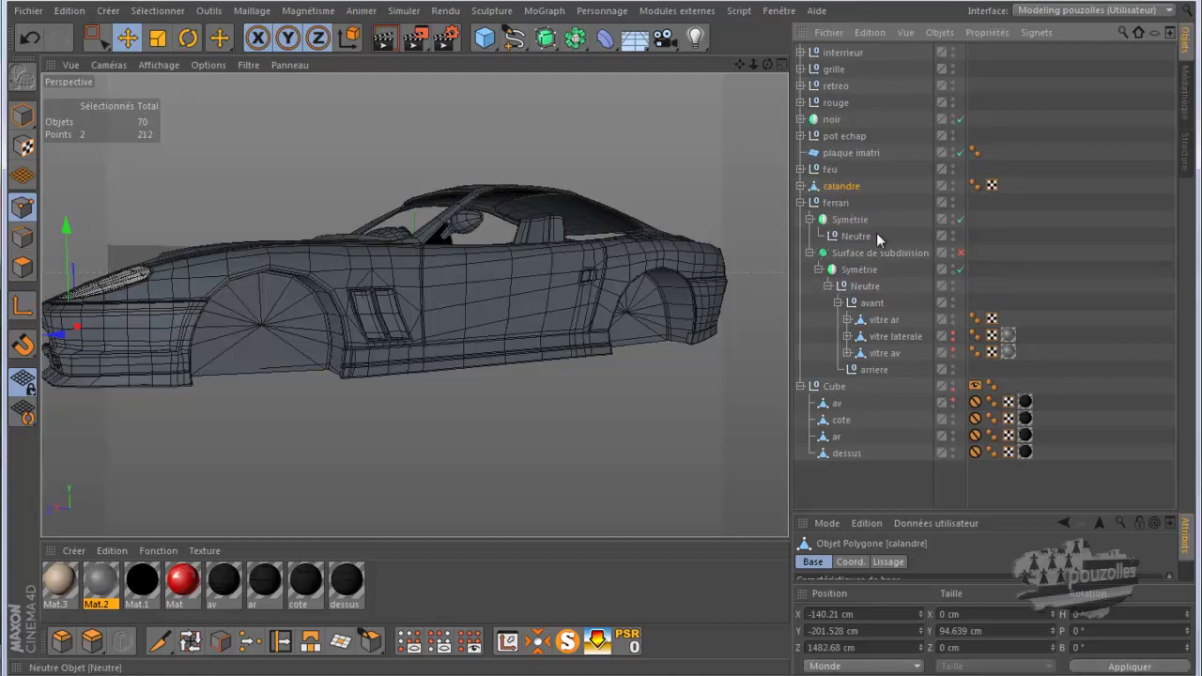
Delete the empty arriere null beside avant in the ferrari hierarchy.
left_click(883, 320)
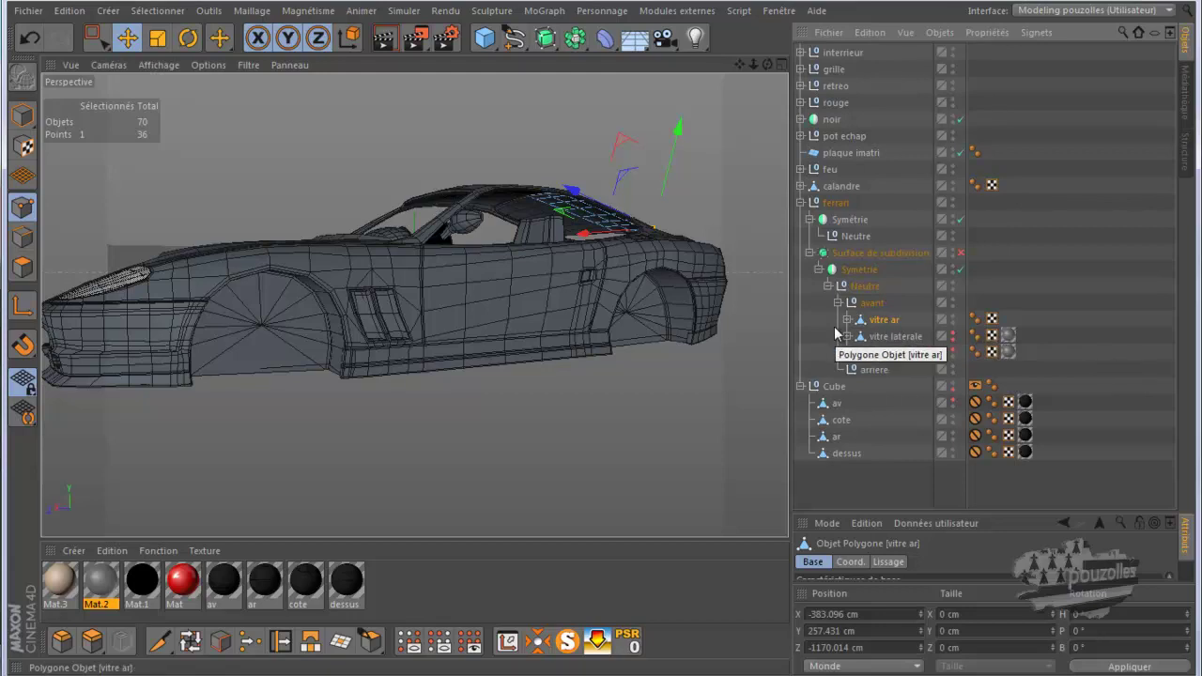
left_click_drag(821, 308, 893, 361)
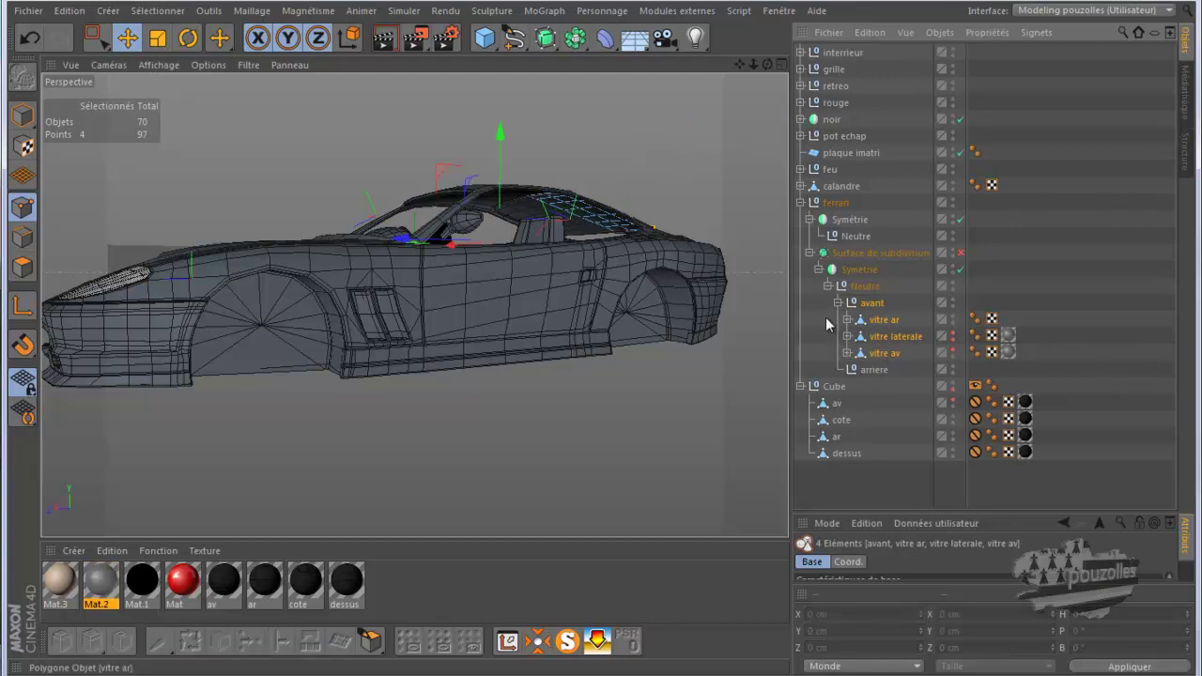
left_click_drag(823, 306, 920, 362)
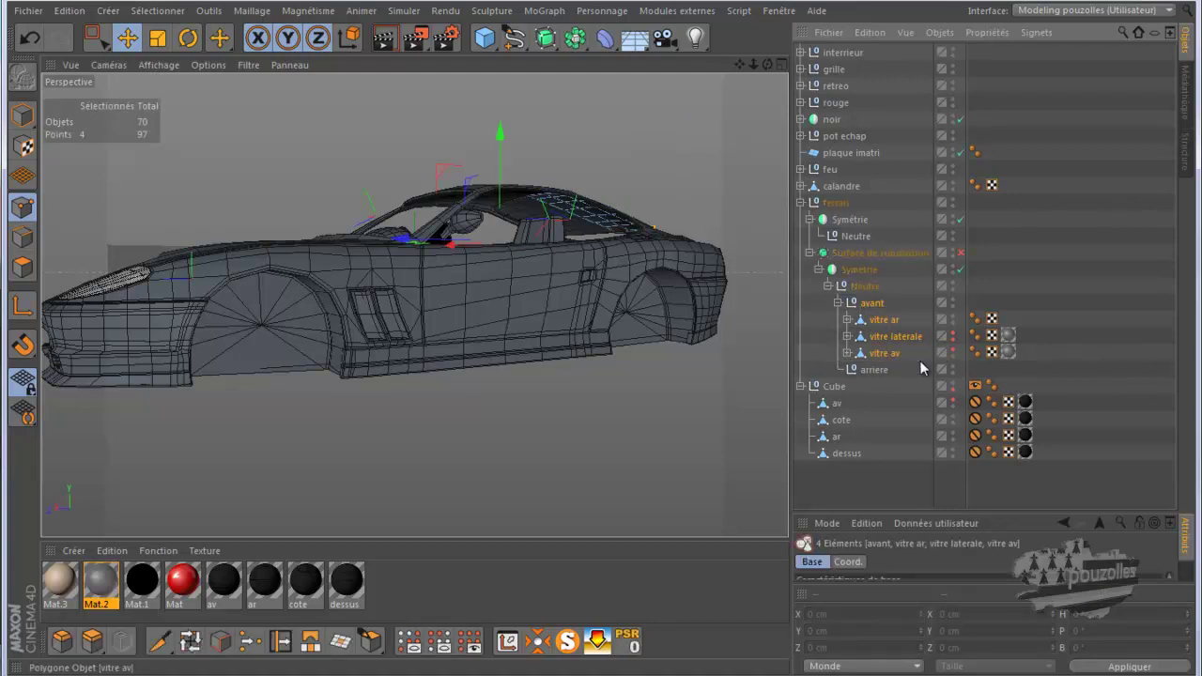
left_click(875, 304, "ctrl")
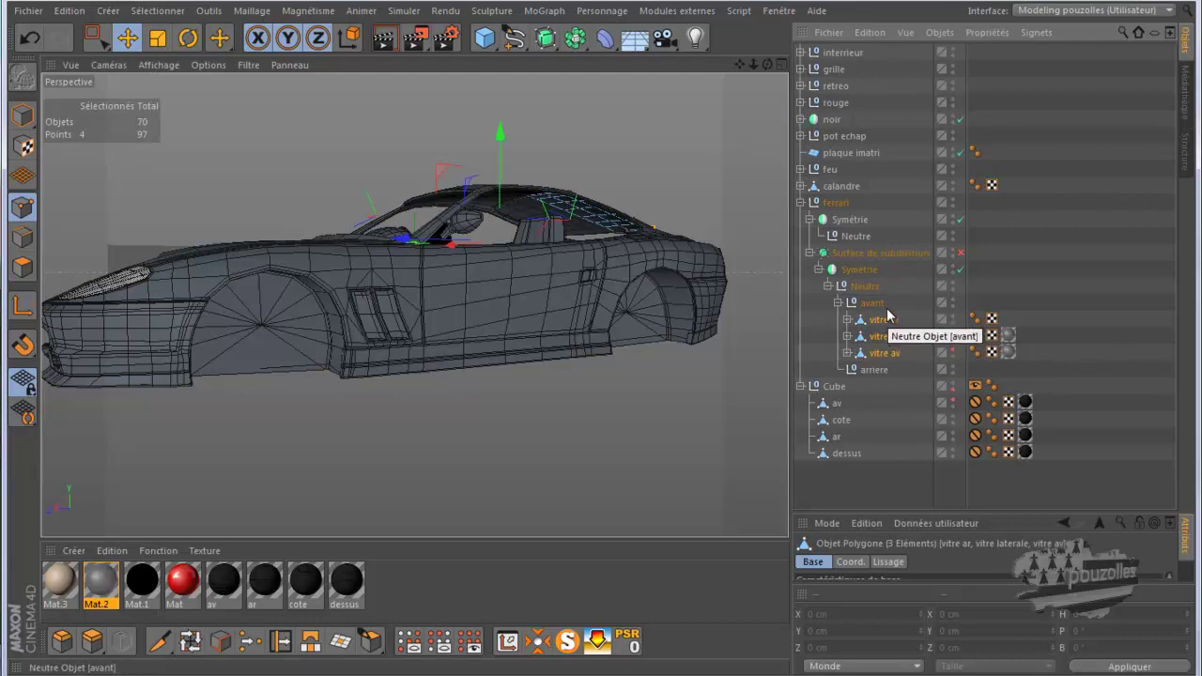
left_click(873, 370)
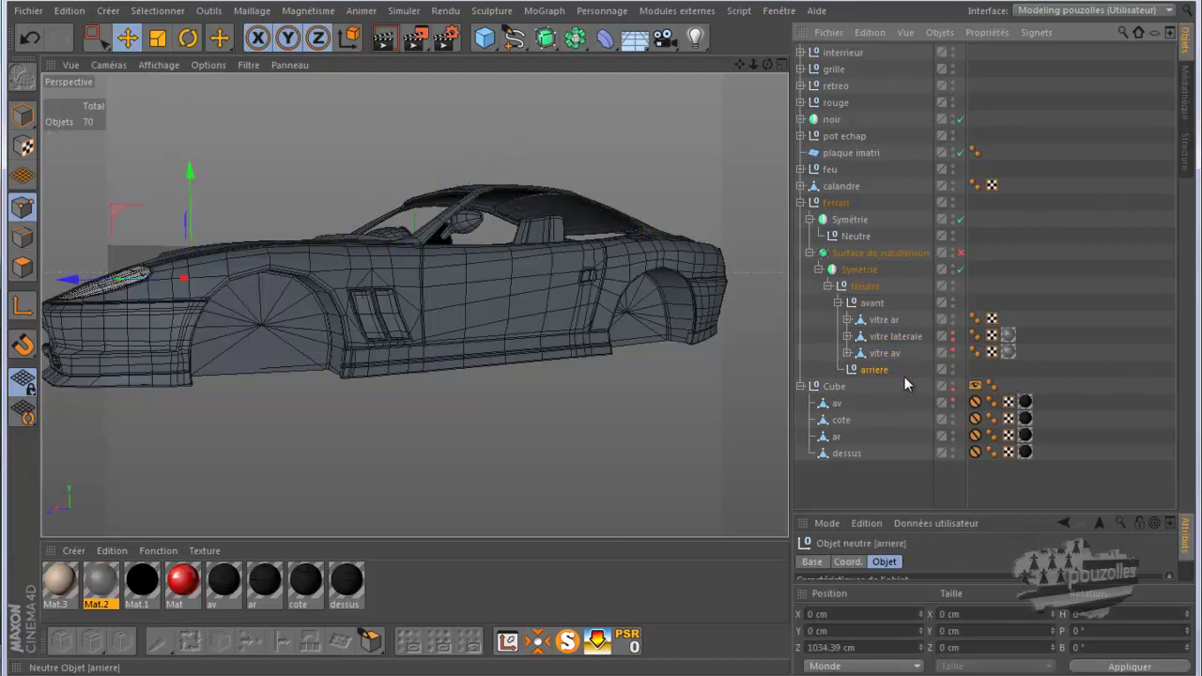
Rename the avant null as vitre and move it out of ferrari to the top level, directly below calandre.
double_click(872, 302)
type("vitre")
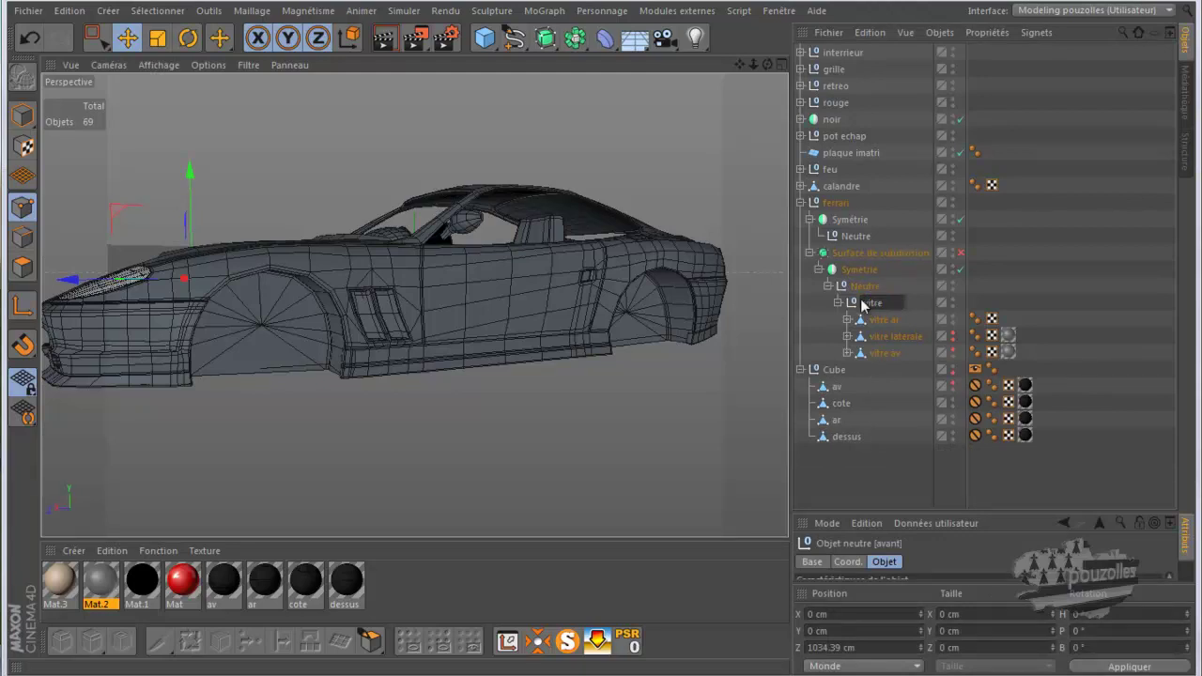
left_click(838, 302)
left_click_drag(848, 310, 837, 190)
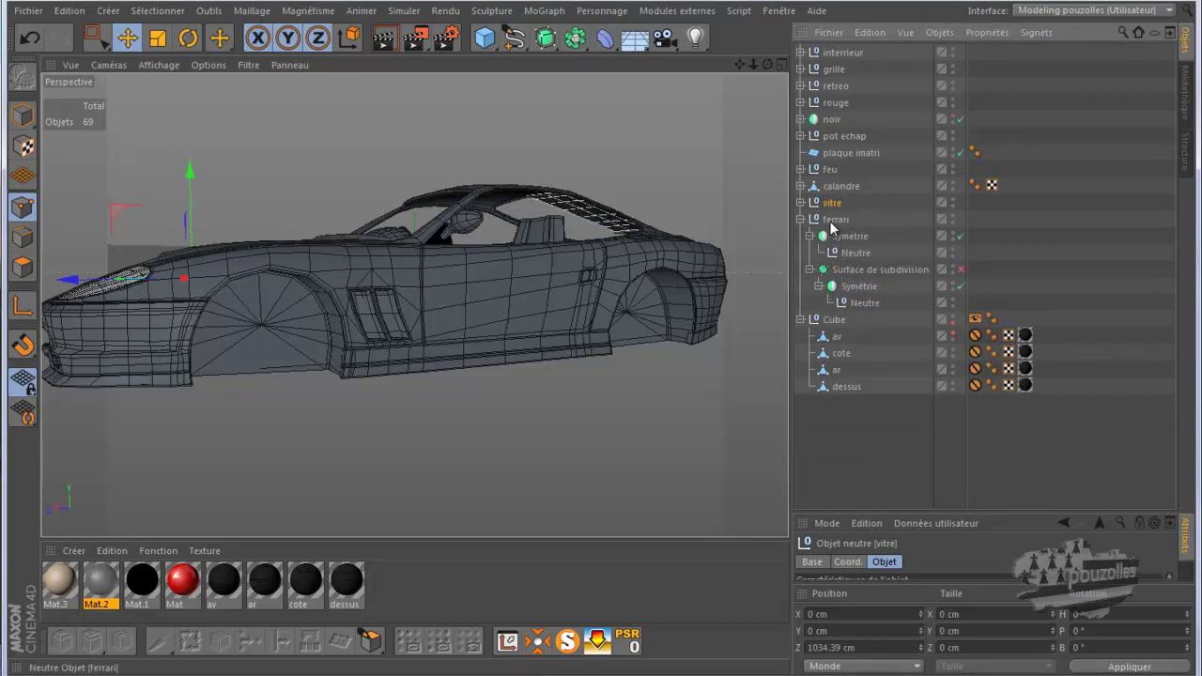
Delete the leftover ferrari group with its empty symmetry and subdivision objects, shifting it upwards first to check that no geometry moves with it.
left_click(830, 224)
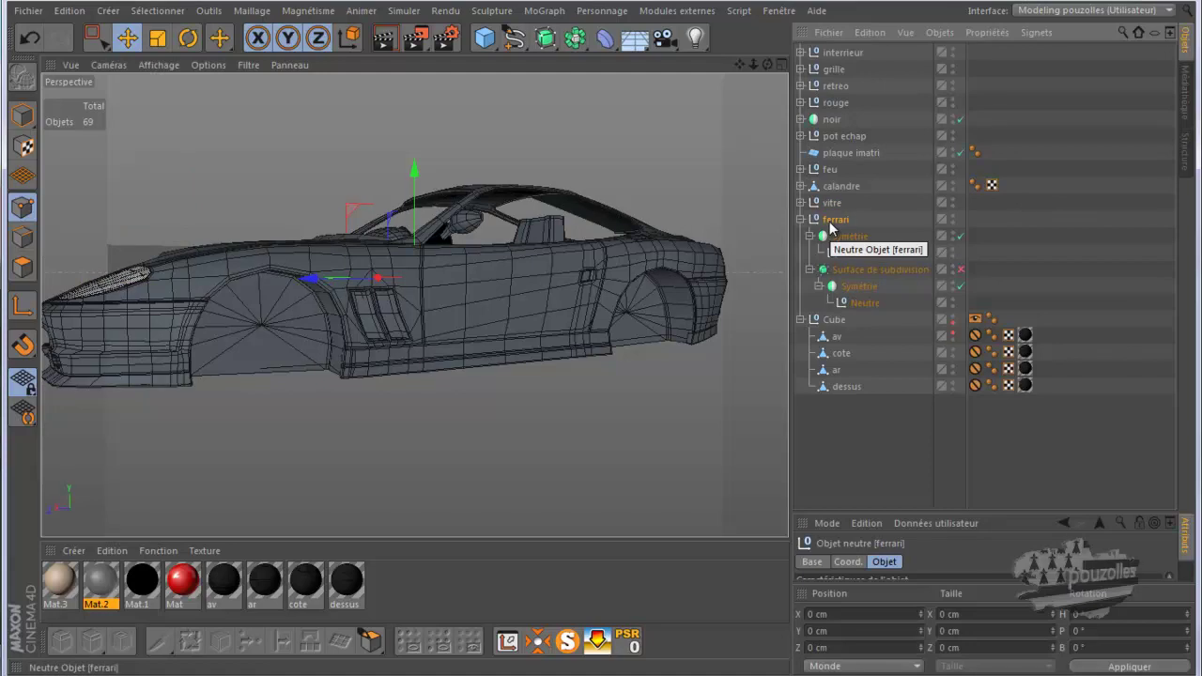
left_click_drag(414, 171, 414, 74)
left_click_drag(601, 325, 601, 324)
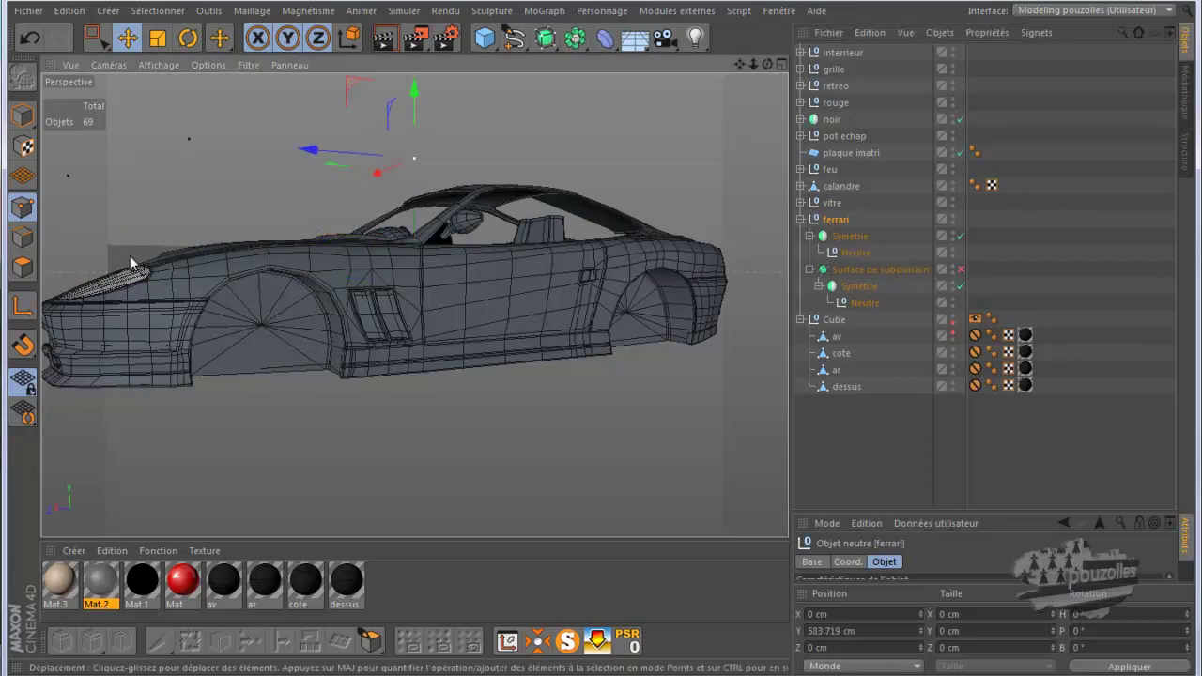
scroll(485, 236, "down", 3)
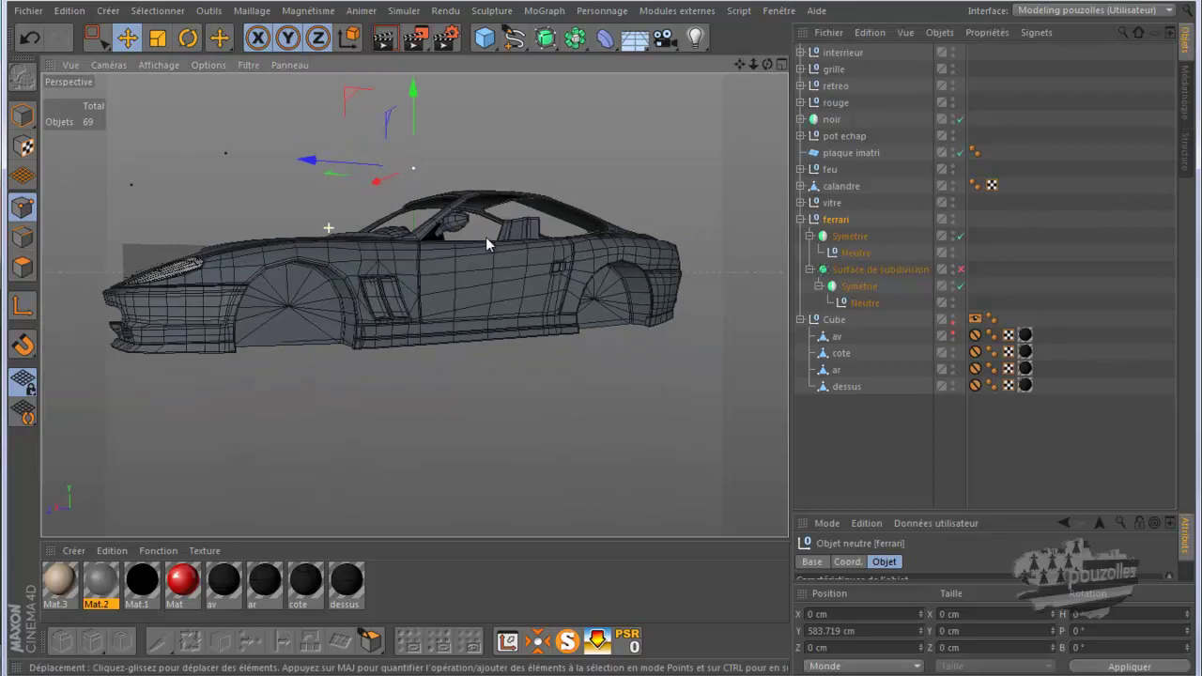
left_click(831, 218)
key("Delete")
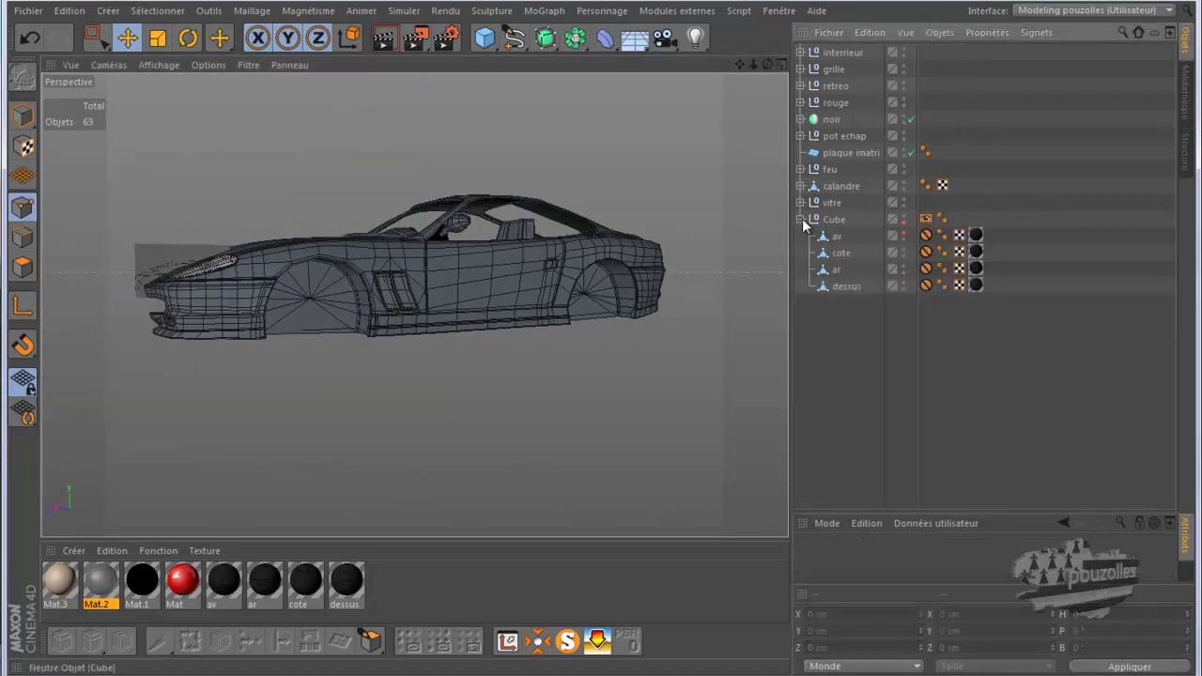
Delete the Cube group that holds the blueprint planes av, cote, ar and dessus.
left_click(801, 218)
left_click(834, 219)
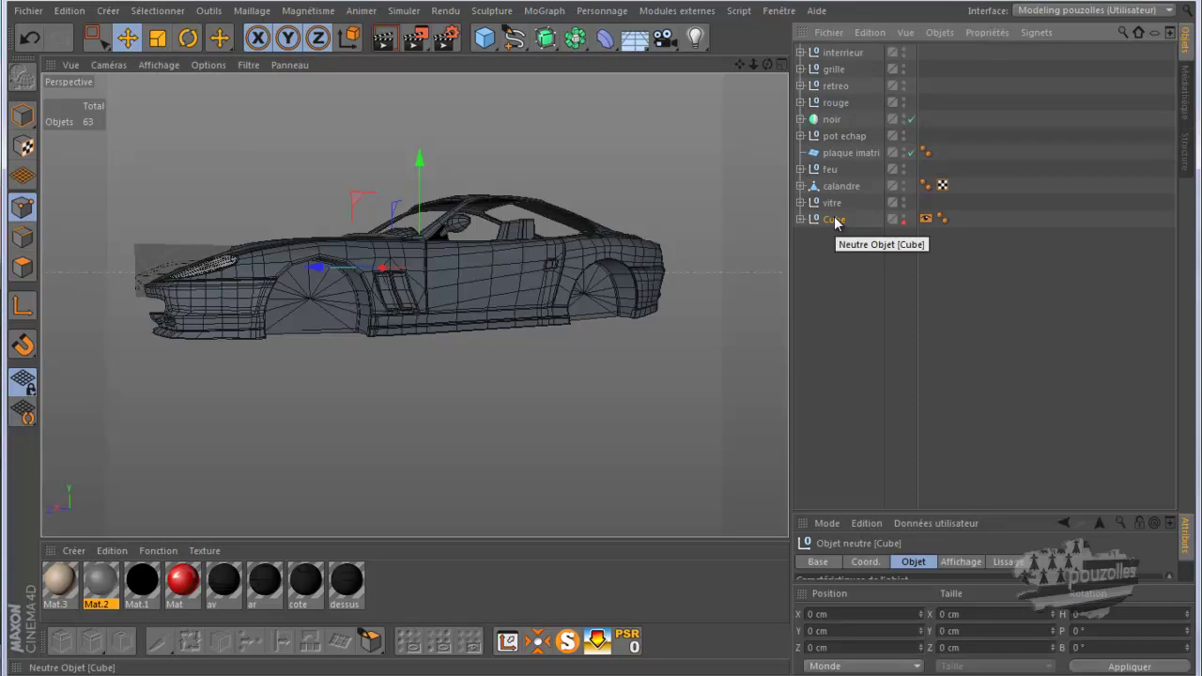
left_click_drag(600, 338, 601, 347, "alt")
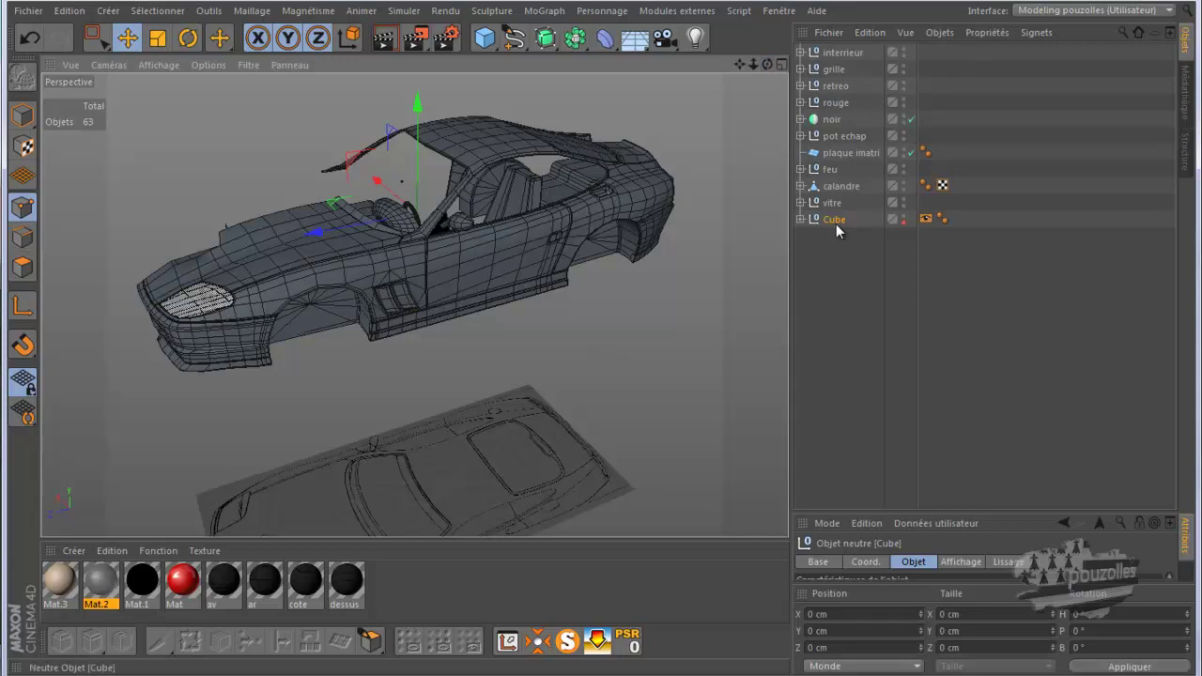
key("Delete")
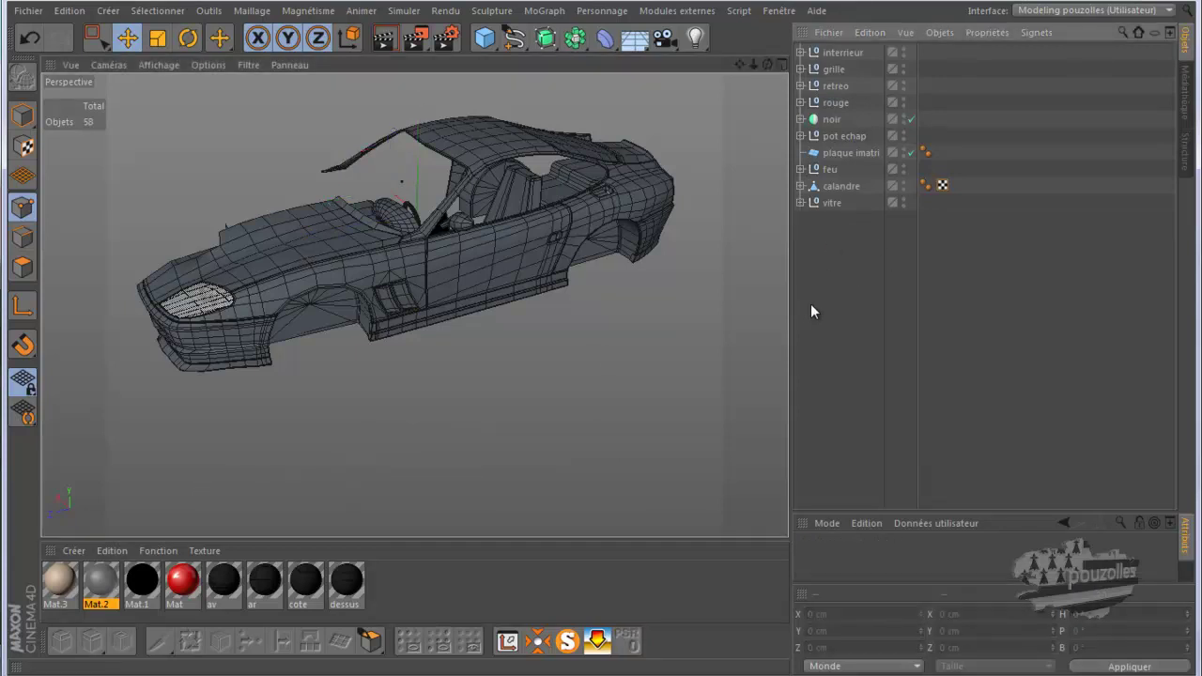
Group all the top-level objects from interrieur to vitre into one null and expand it.
left_click_drag(826, 267, 815, 37)
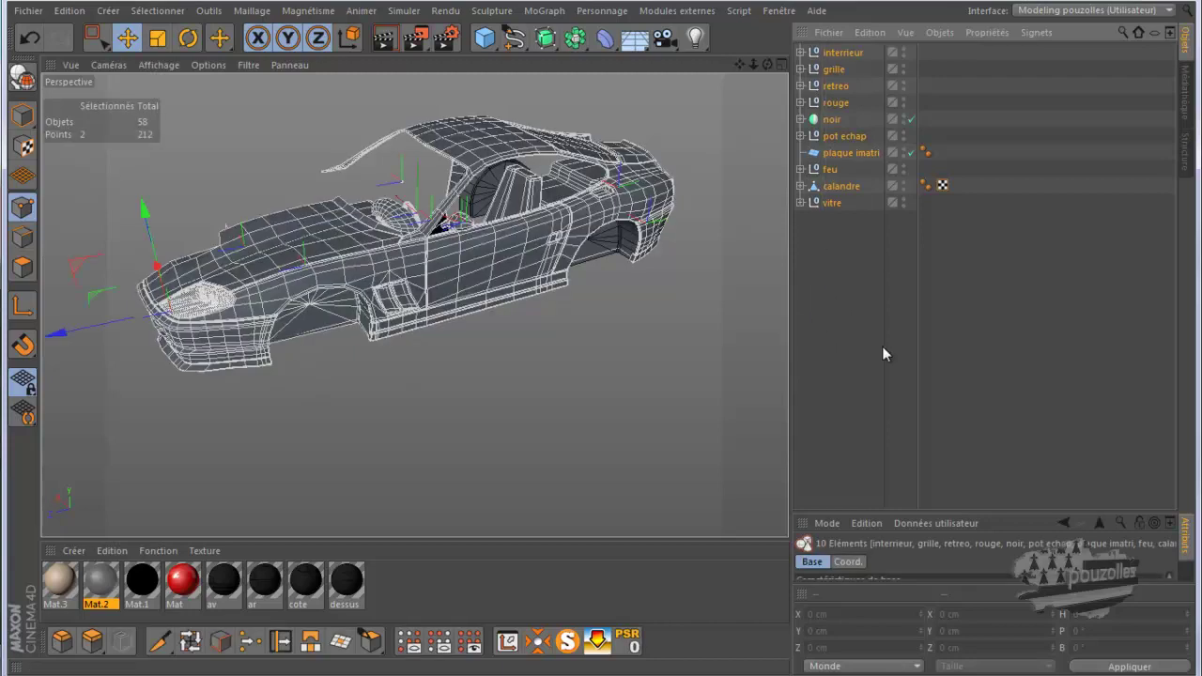
key("alt+g")
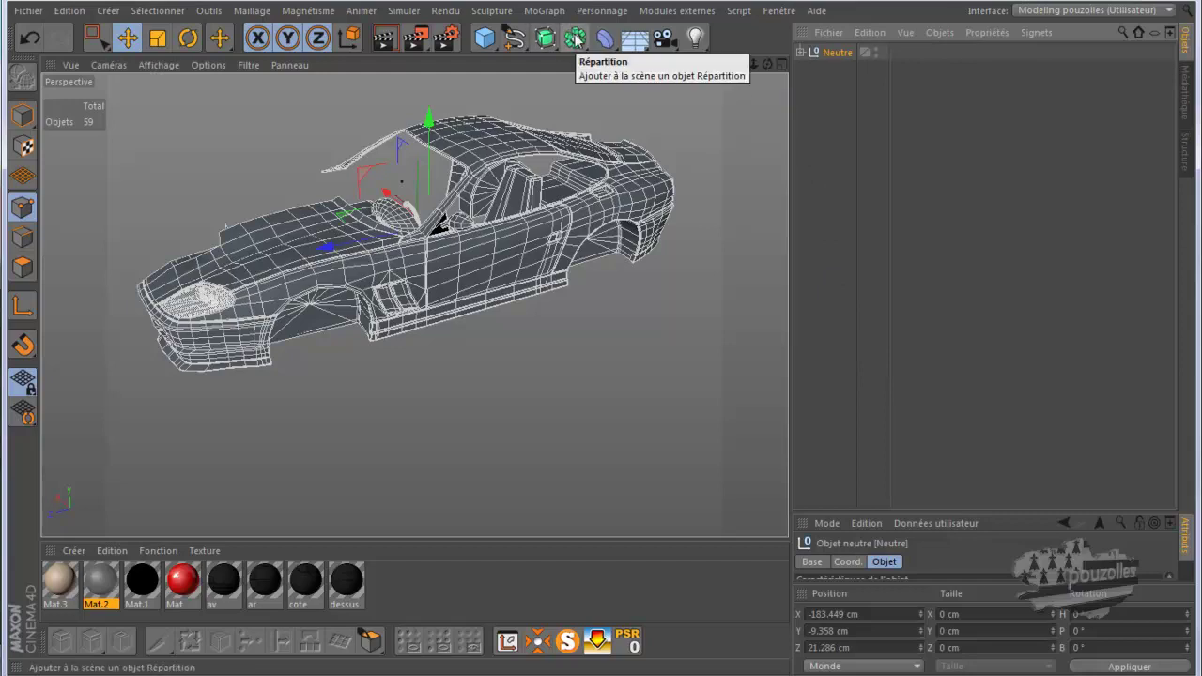
left_click(800, 53)
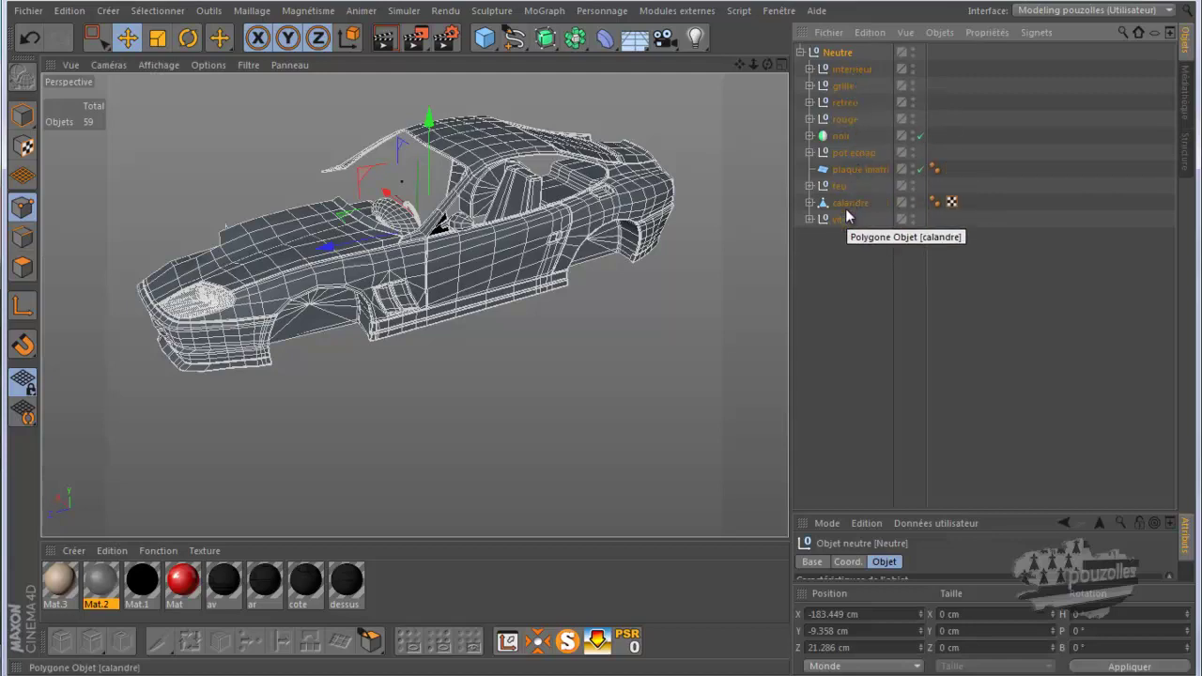
Move aile av out of portiere to directly above it in rouge, and move aile ar out of rouge to first place in the main null.
left_click(809, 120)
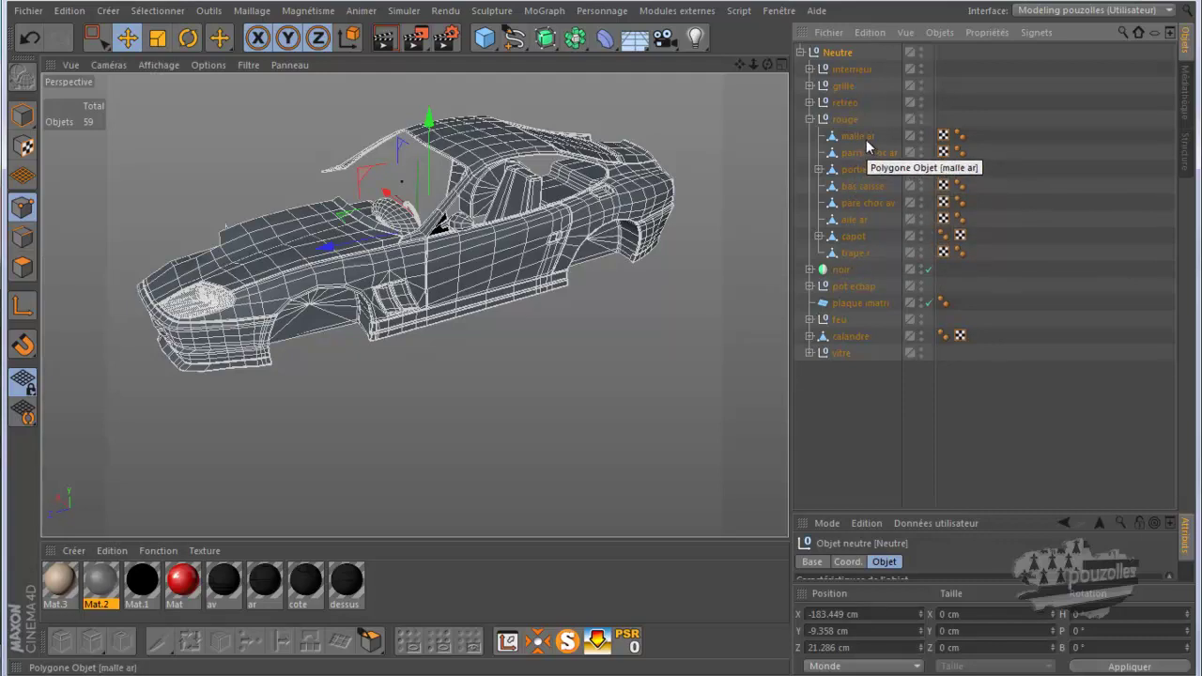
left_click(817, 170)
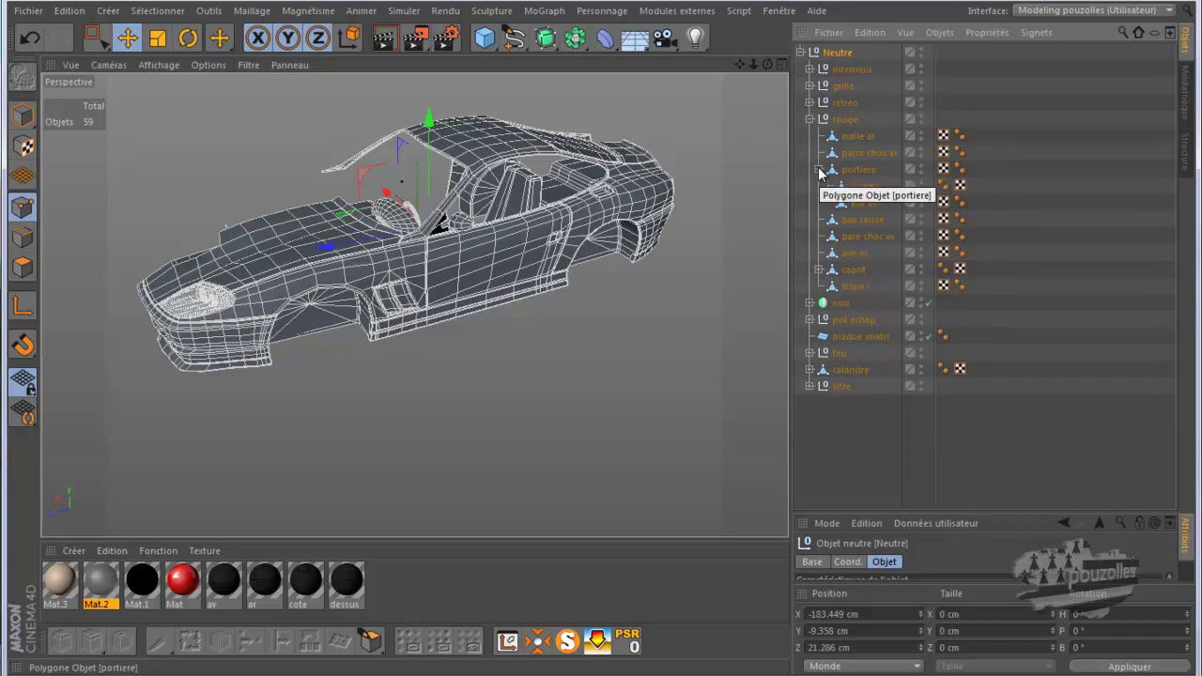
left_click(857, 202)
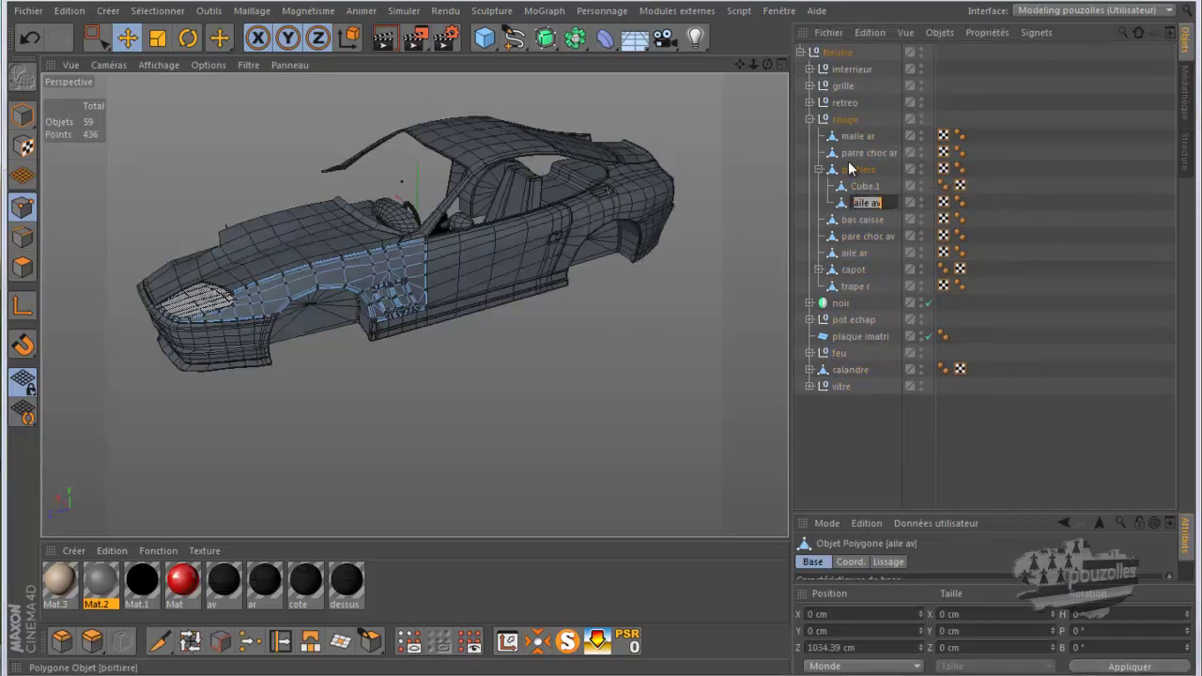
left_click(841, 206)
left_click_drag(843, 197, 838, 162)
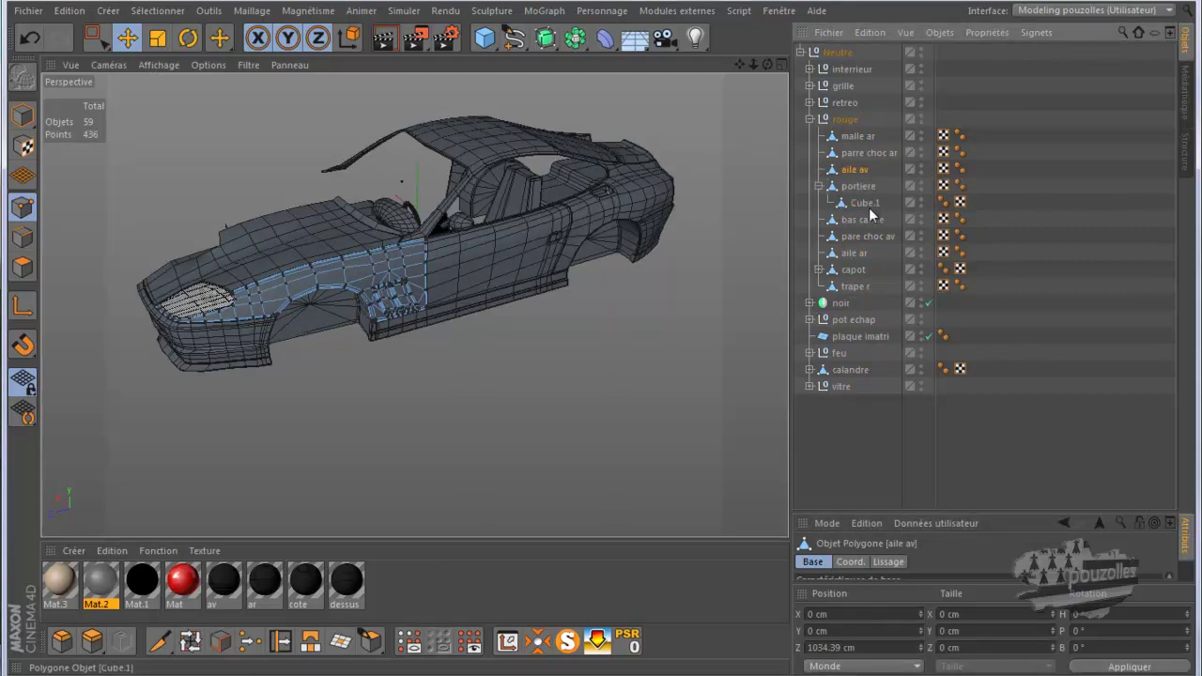
left_click(834, 253)
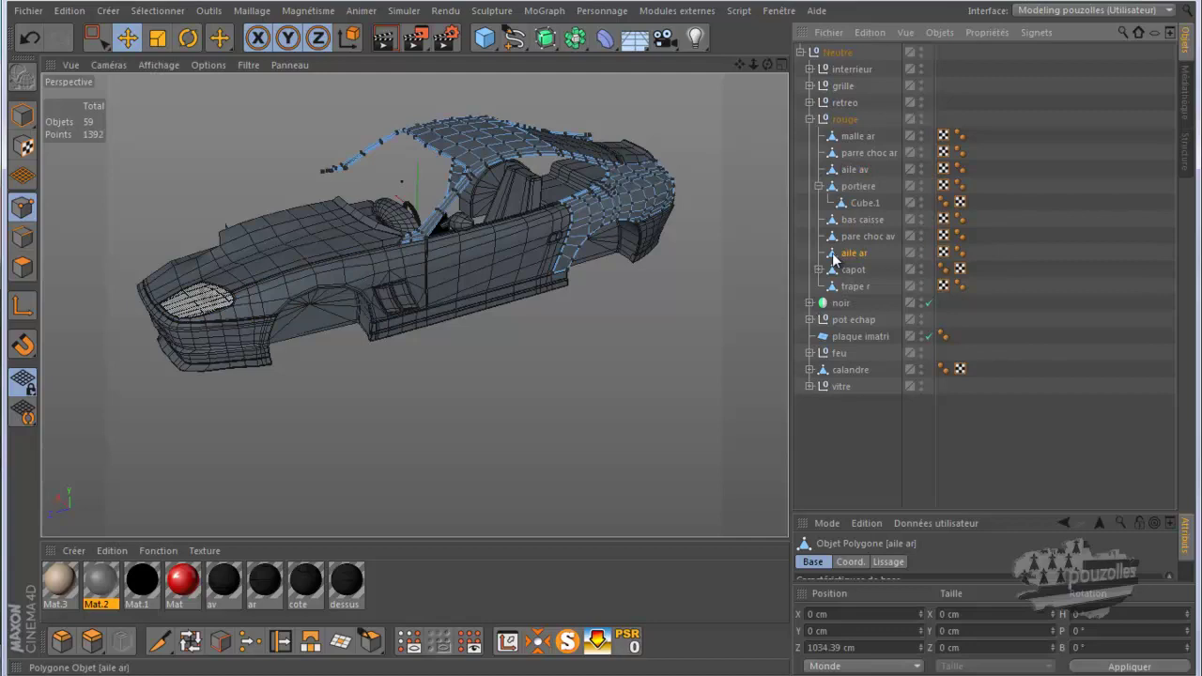
left_click_drag(832, 255, 827, 60)
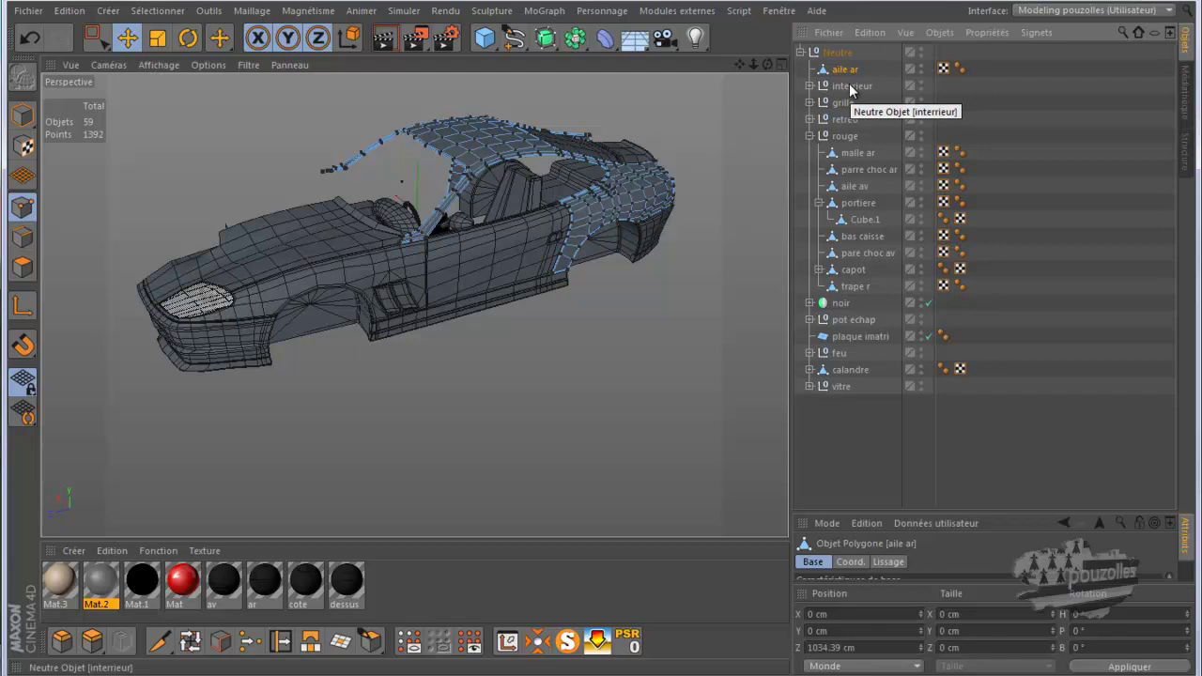
Group interrieur, grille, retreo and rouge with its parts into a null, and nest that null in a new Symmetry object below aile ar.
left_click_drag(958, 85, 807, 290)
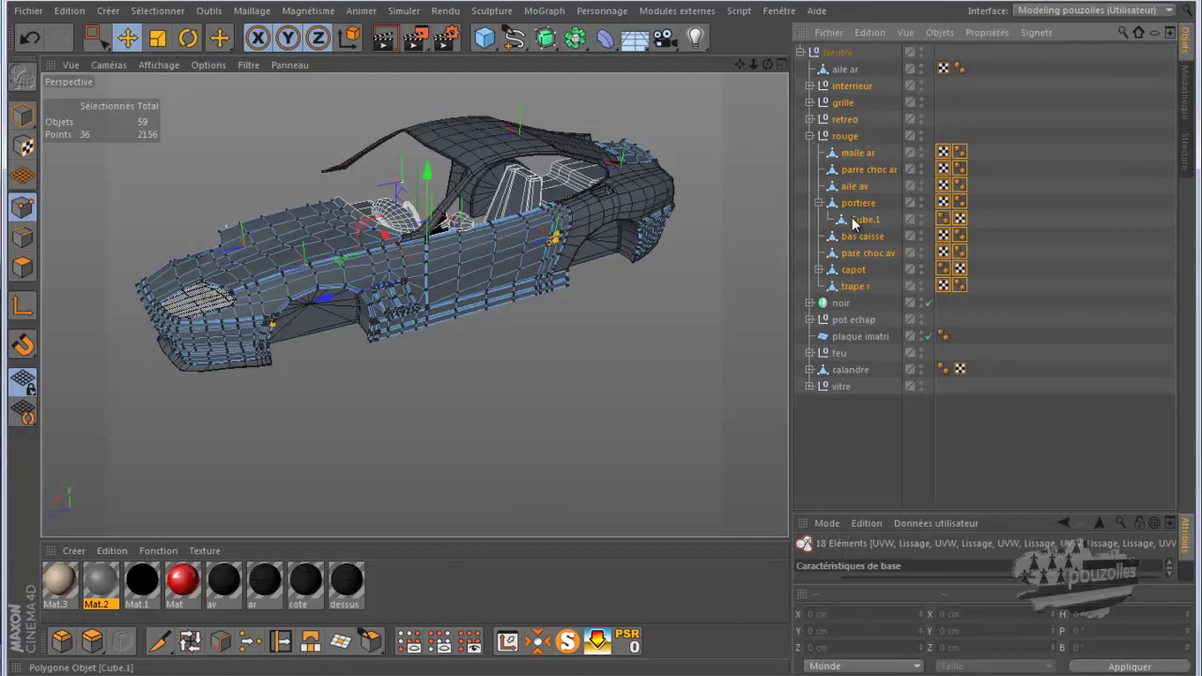
key("alt+g")
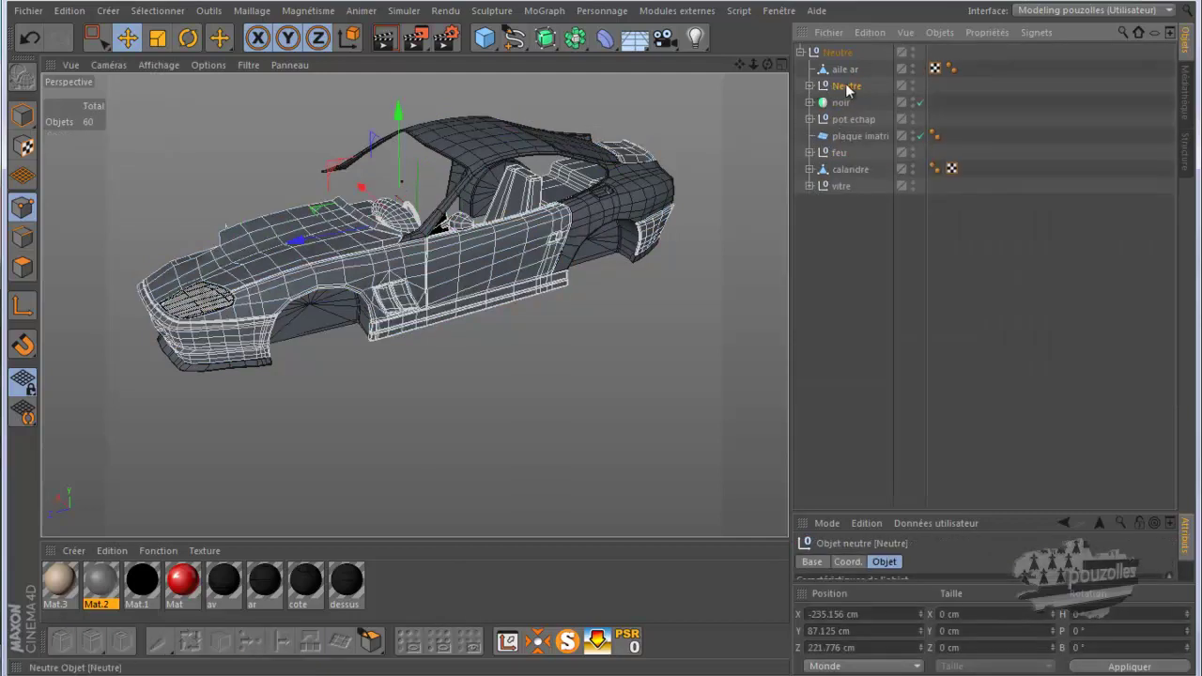
left_click(575, 36)
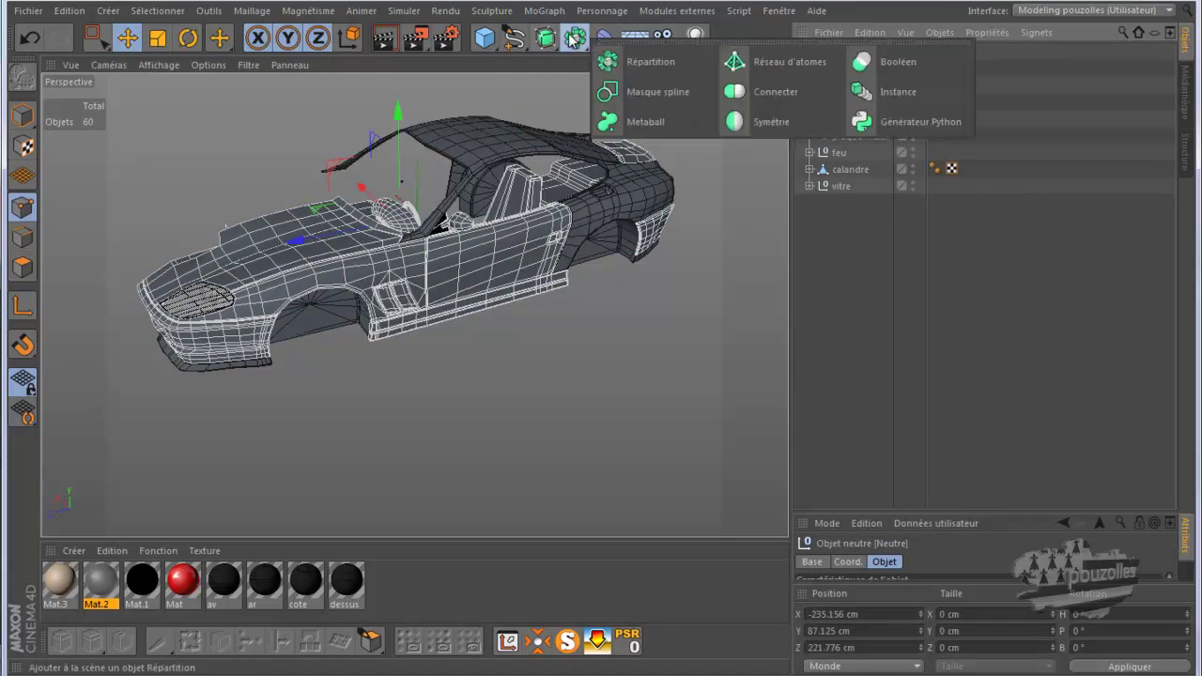
left_click(770, 122)
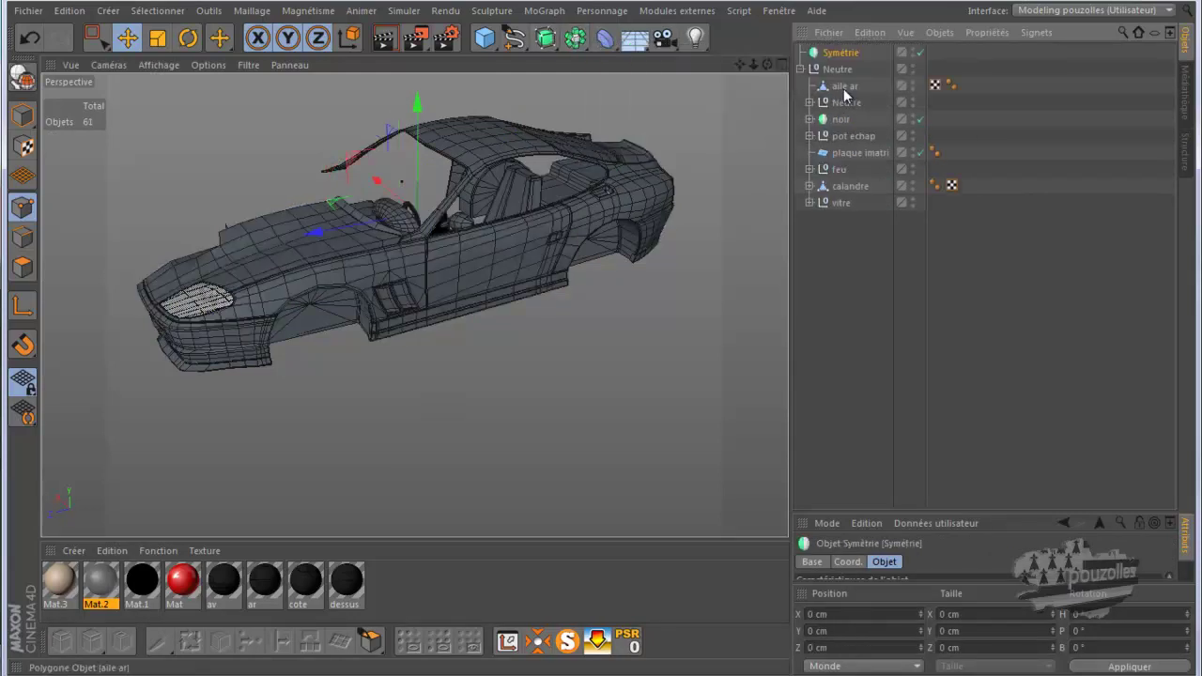
left_click_drag(840, 55, 852, 88)
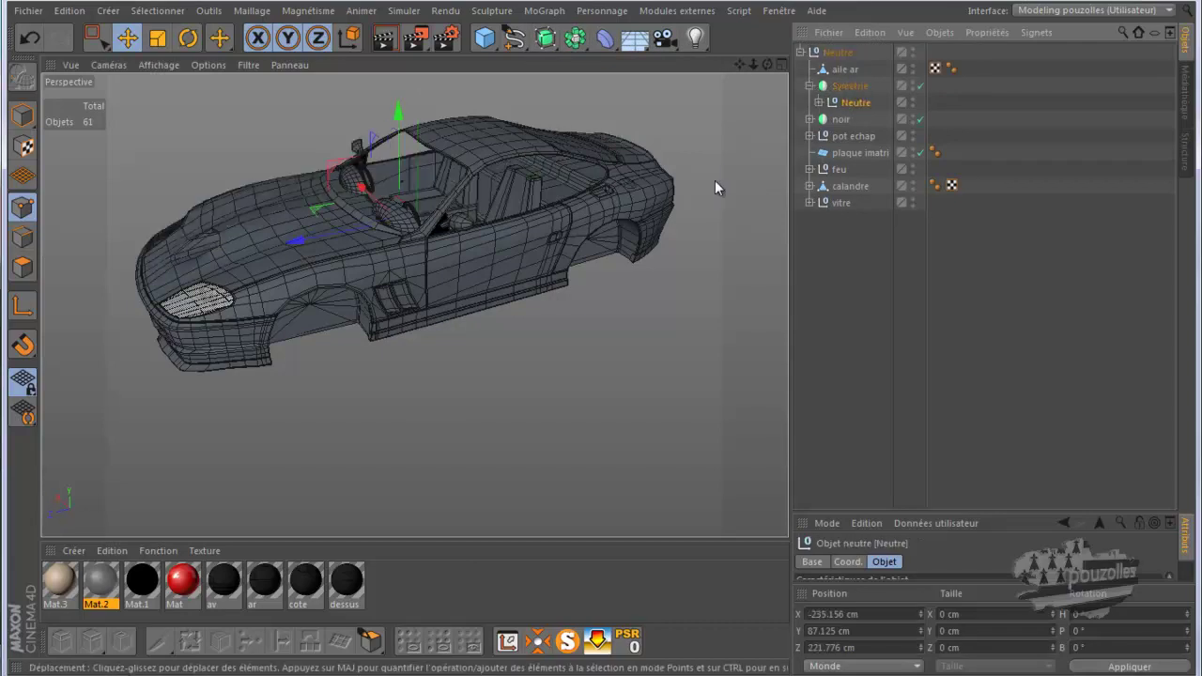
Rename the null inside the new Symmetry object as rouge.
double_click(855, 103)
left_click_drag(876, 100, 843, 101)
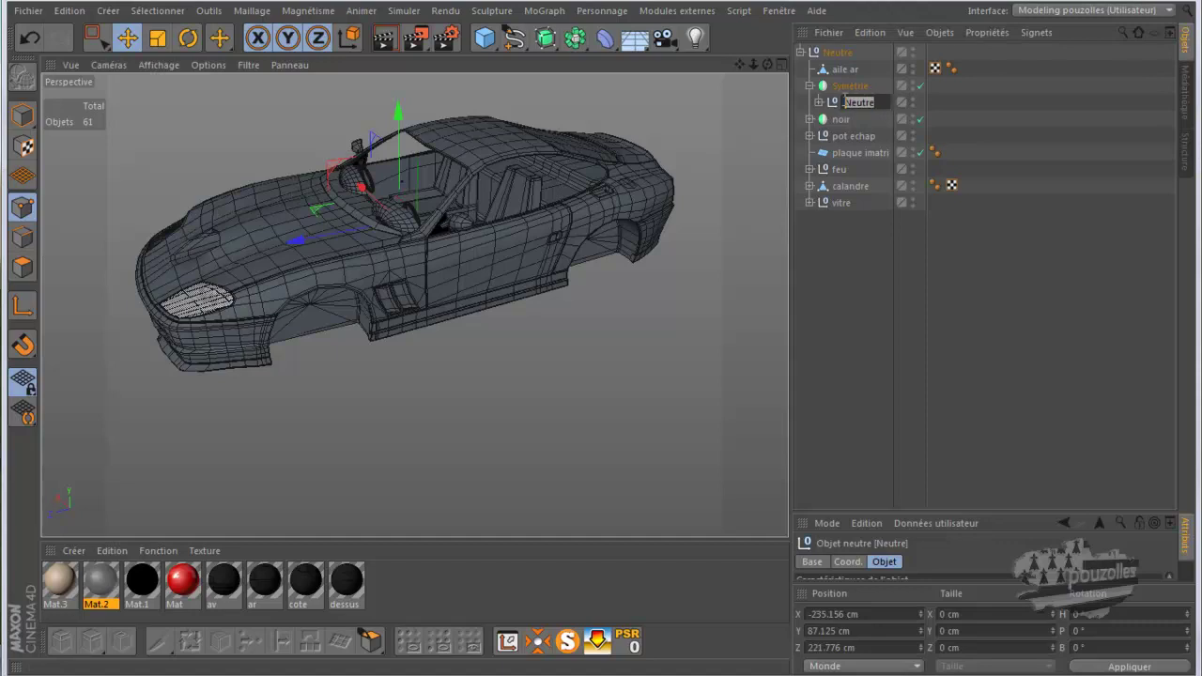
left_click(819, 102)
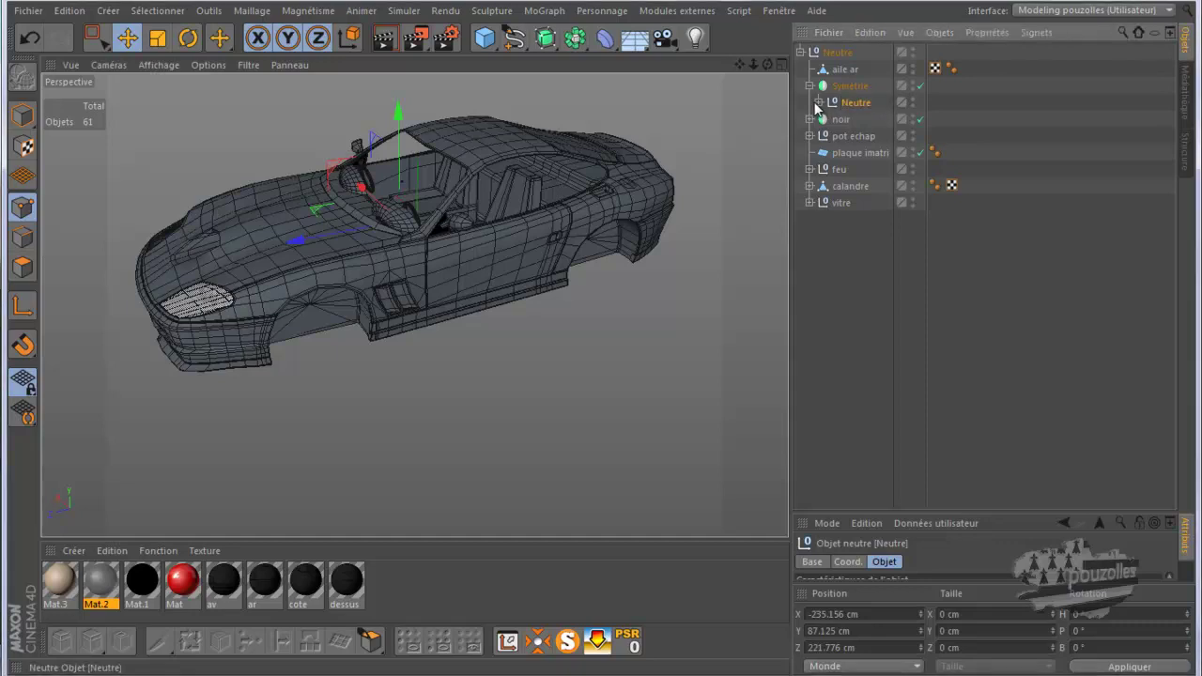
left_click(819, 103)
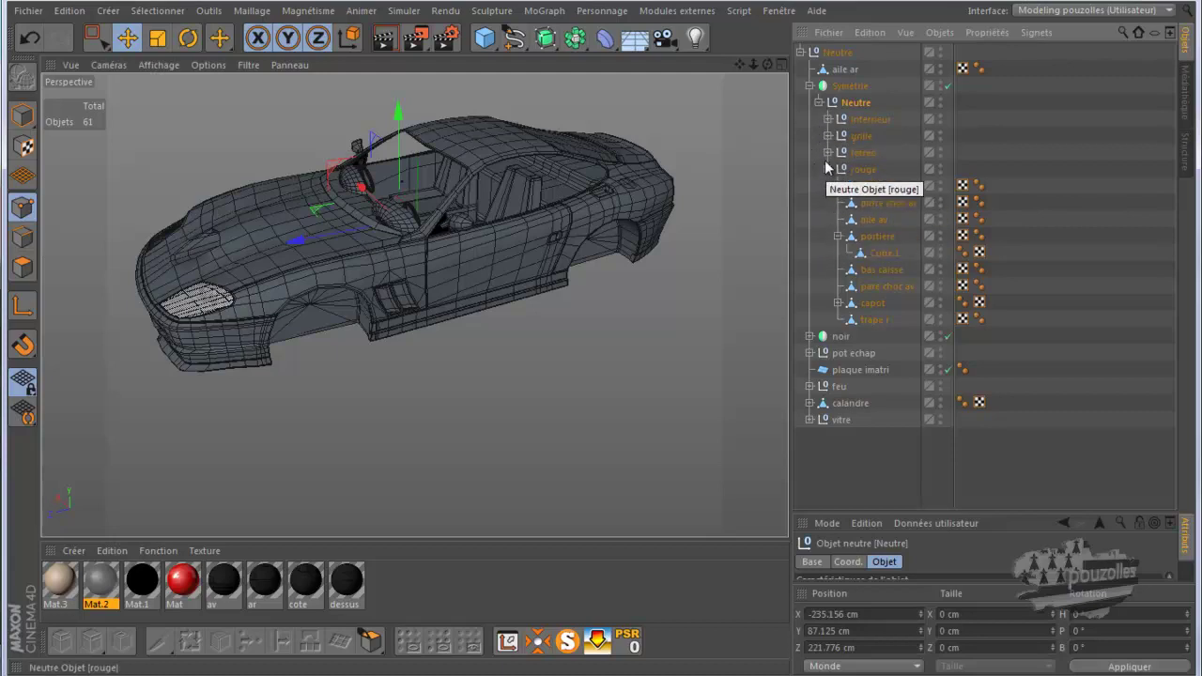
double_click(852, 103)
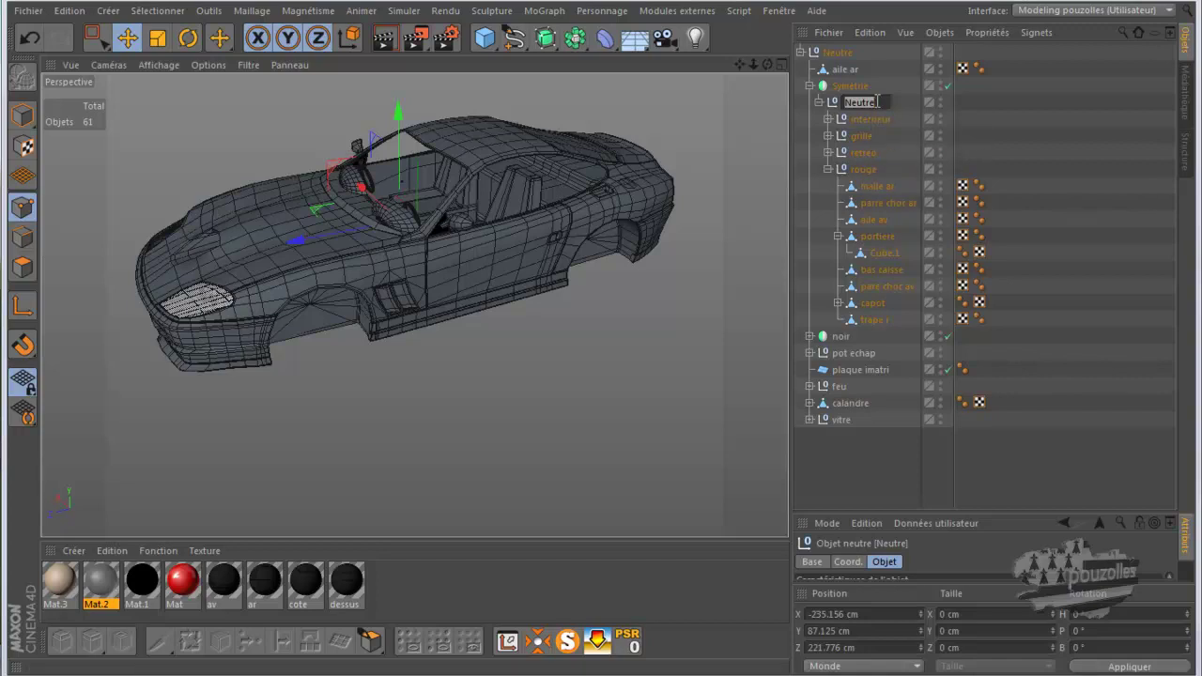
type("rouge")
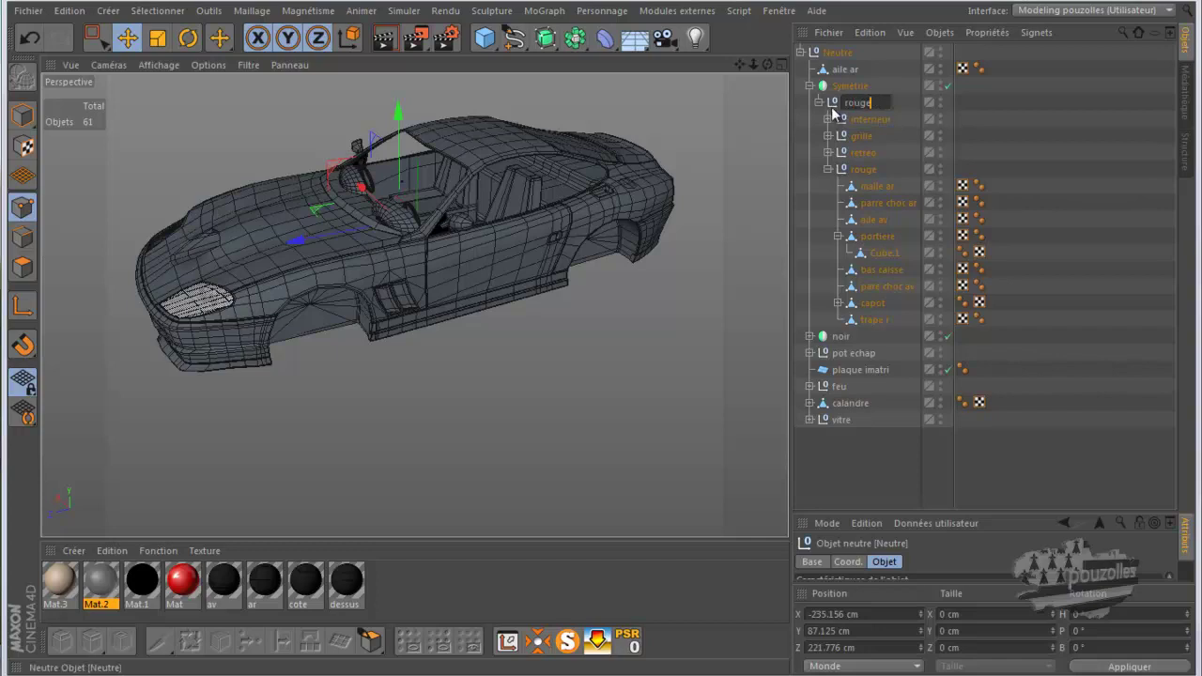
key("Return")
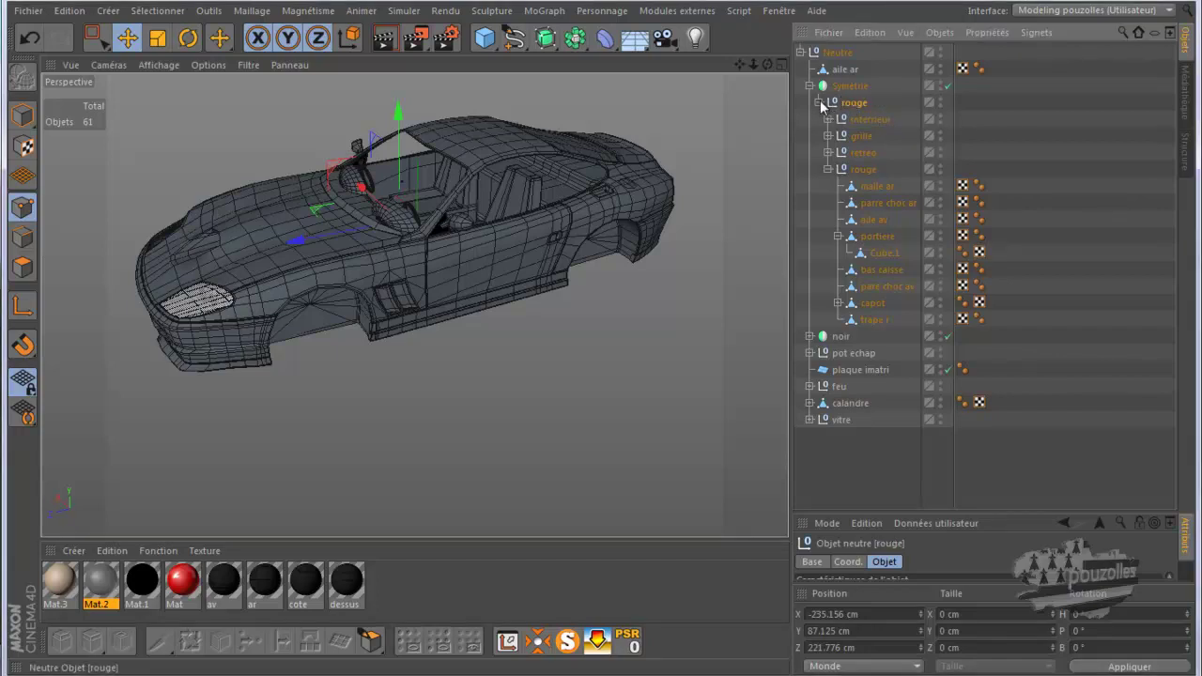
Examine the contents of retreo inside the new Symmetry object and the parts held in noir.
left_click(818, 103)
left_click(819, 103)
left_click(827, 152)
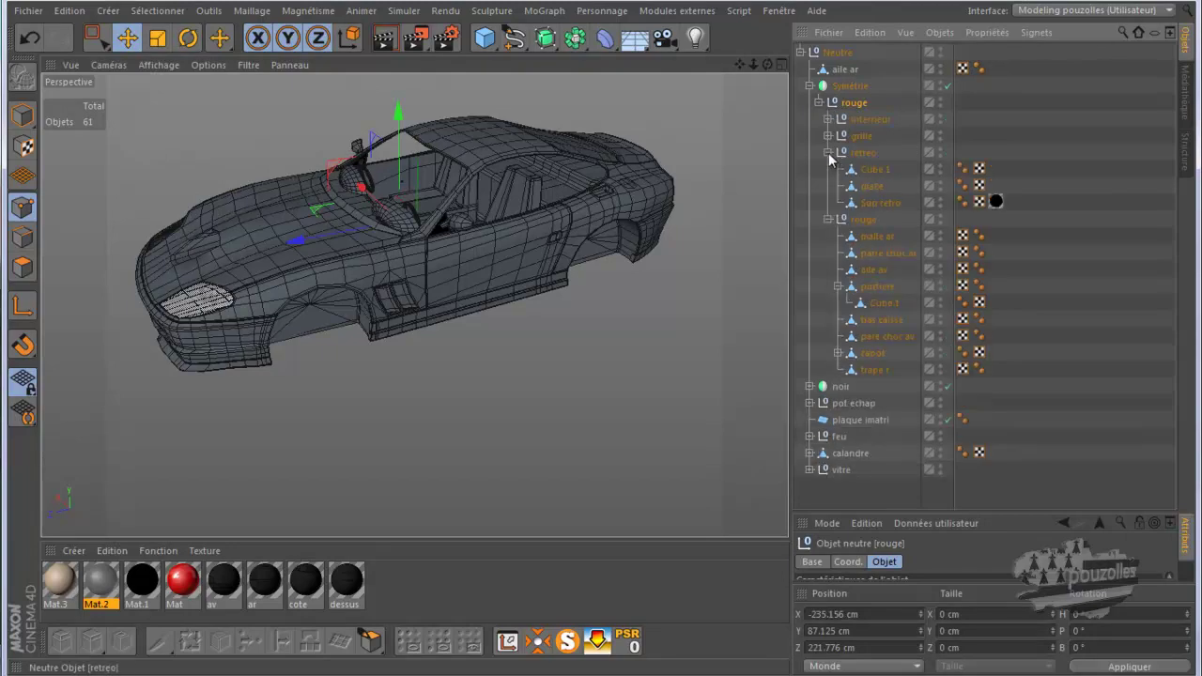
left_click(869, 186)
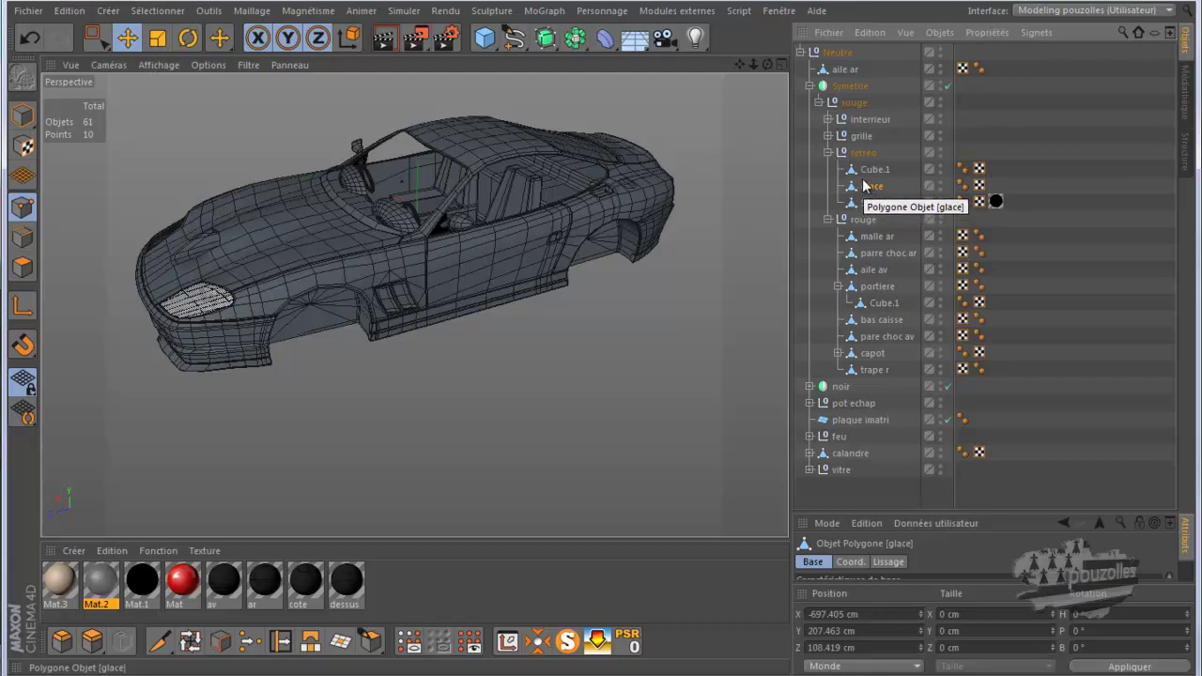
left_click(810, 86)
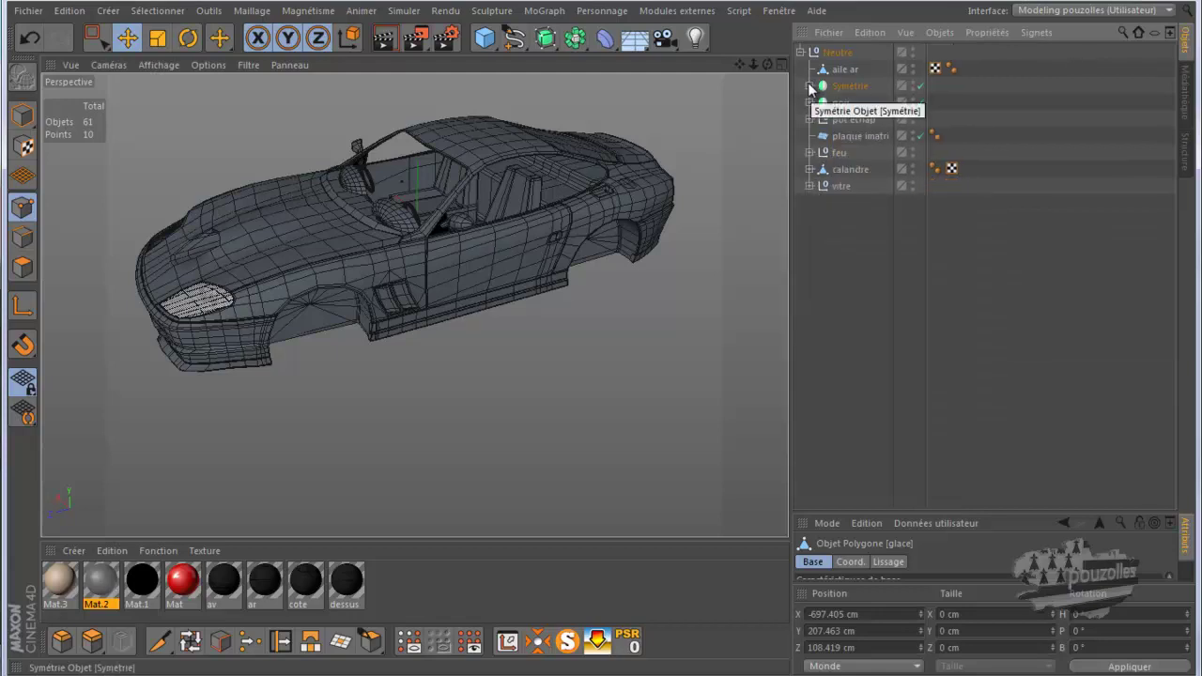
left_click_drag(767, 64, 657, 281)
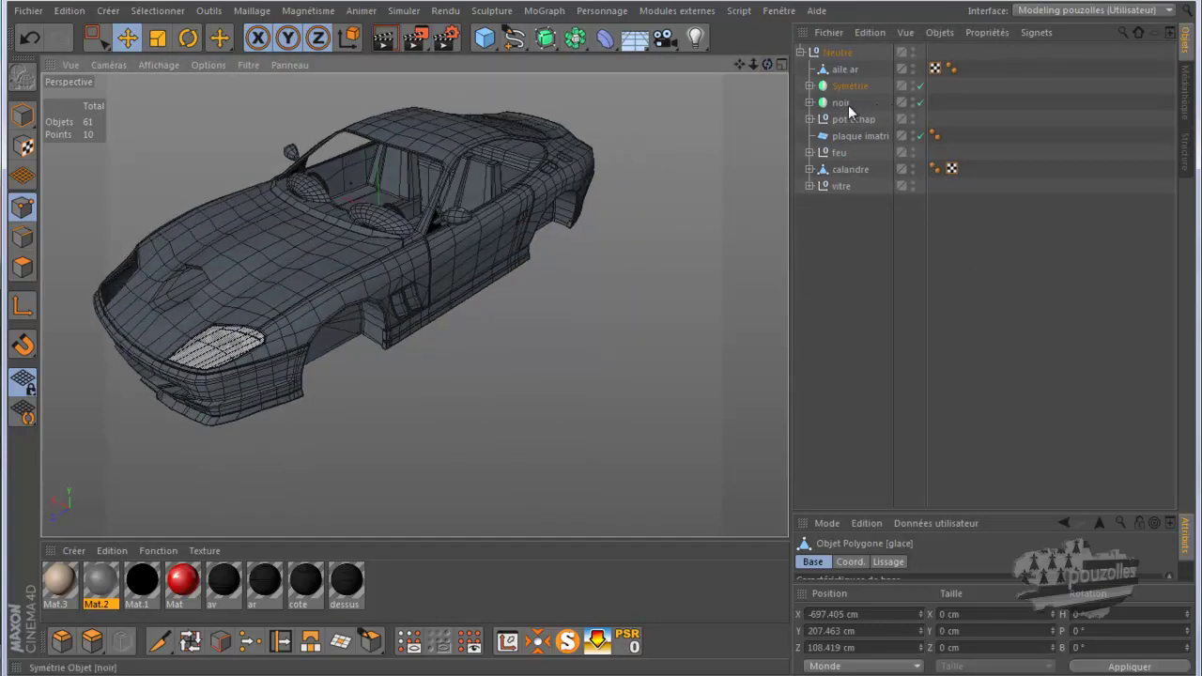
left_click(809, 102)
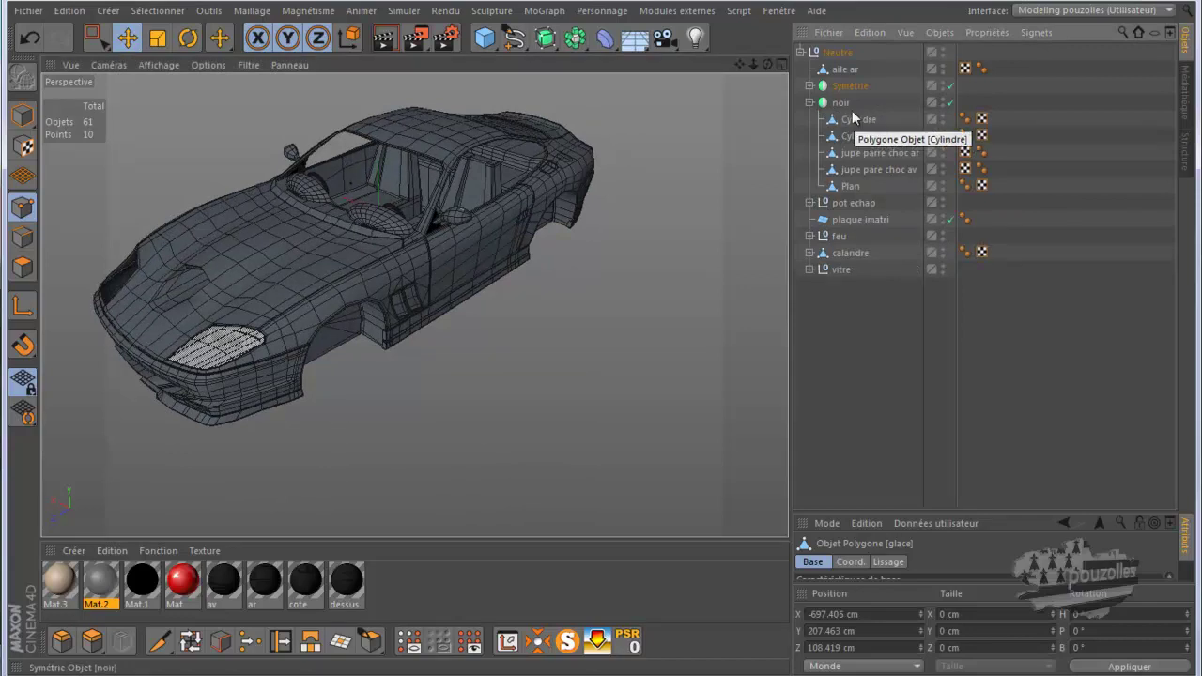
left_click(809, 102)
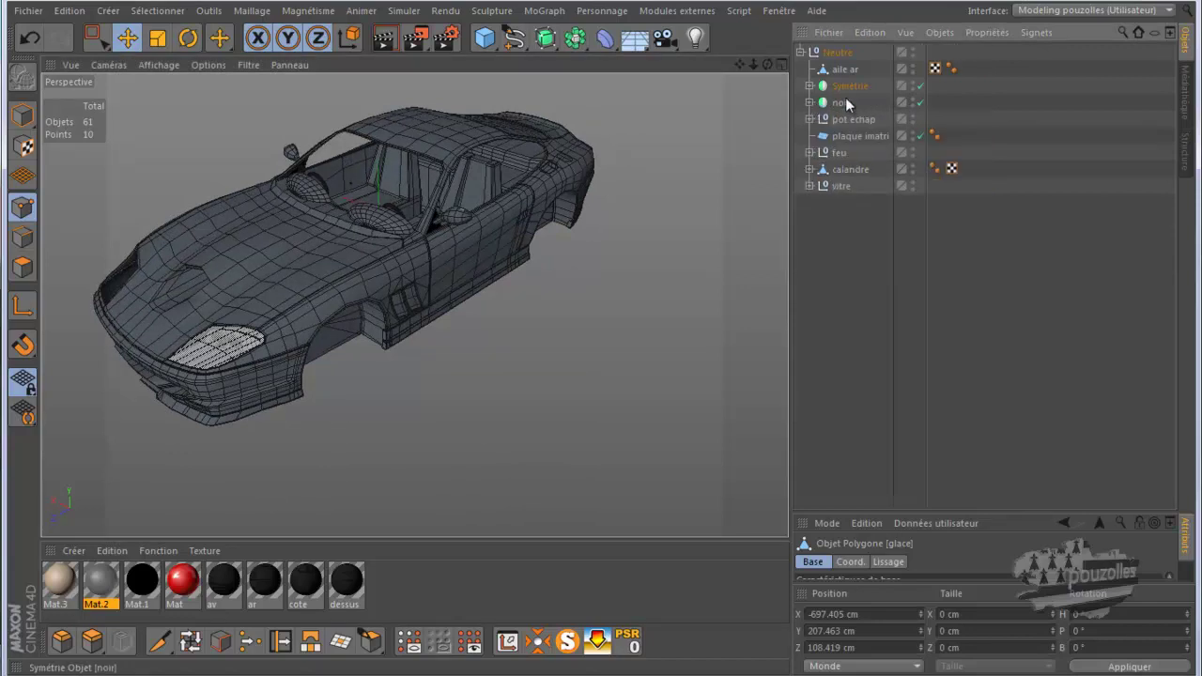
Rename the Symmetry object below aile ar as rouge and leave its hierarchy collapsed.
double_click(845, 85)
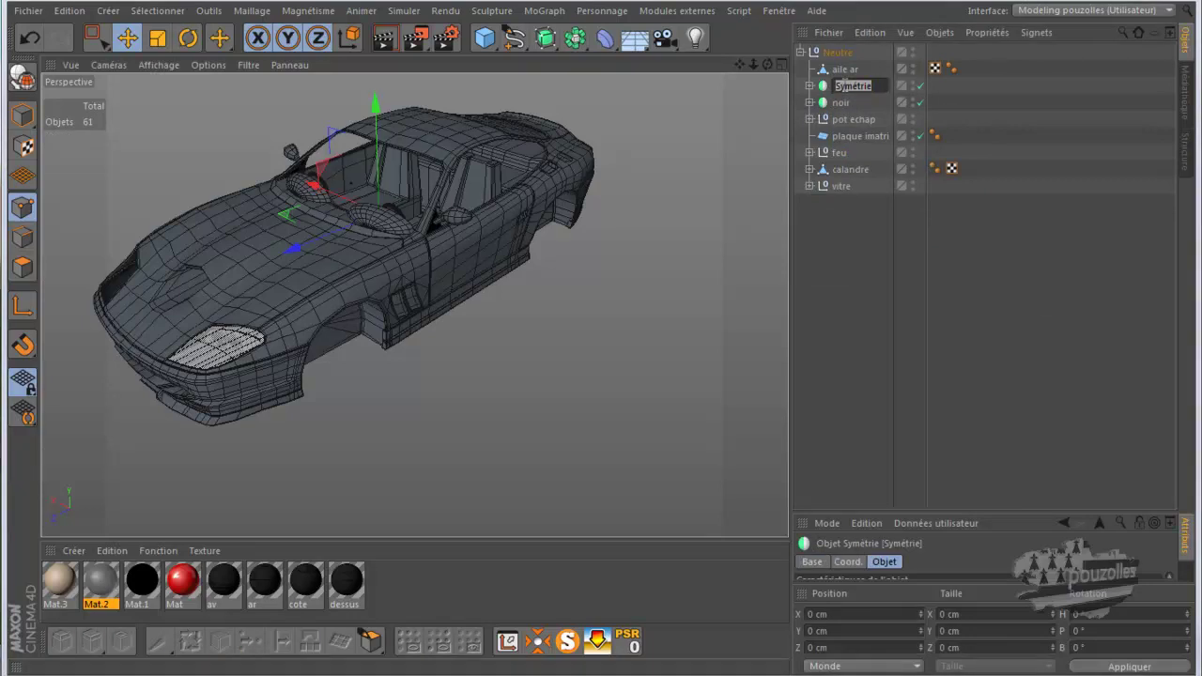
key("BackSpace")
type("rouge")
key("Return")
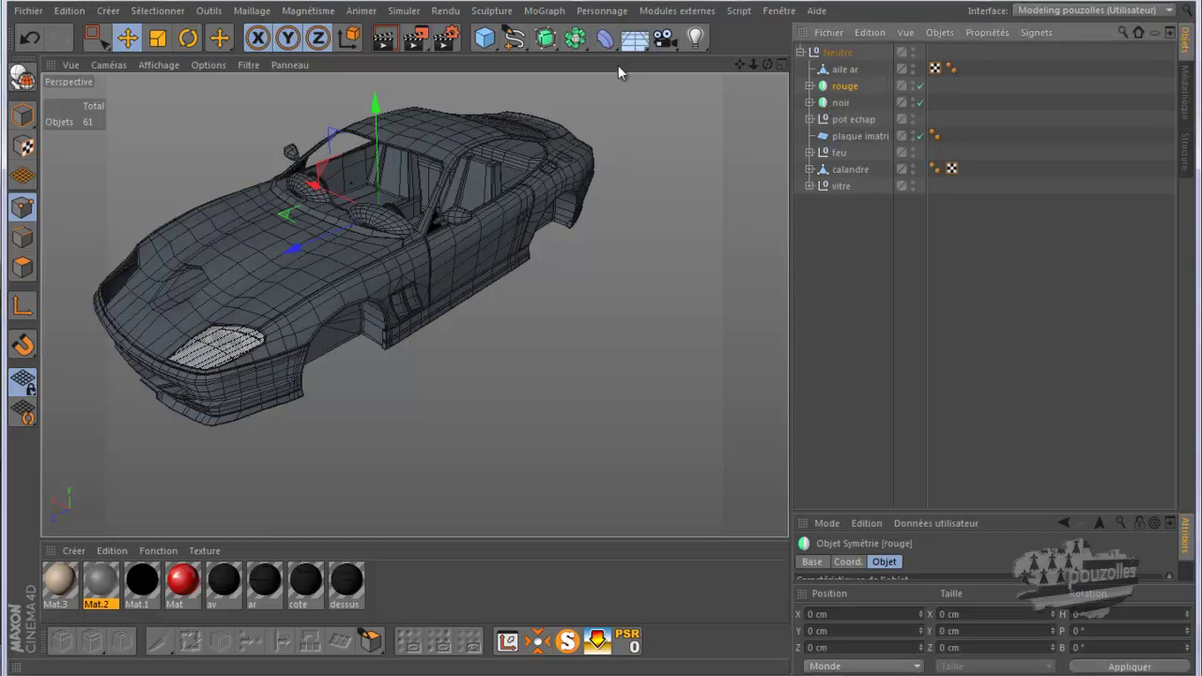
left_click(576, 37)
left_click(809, 86)
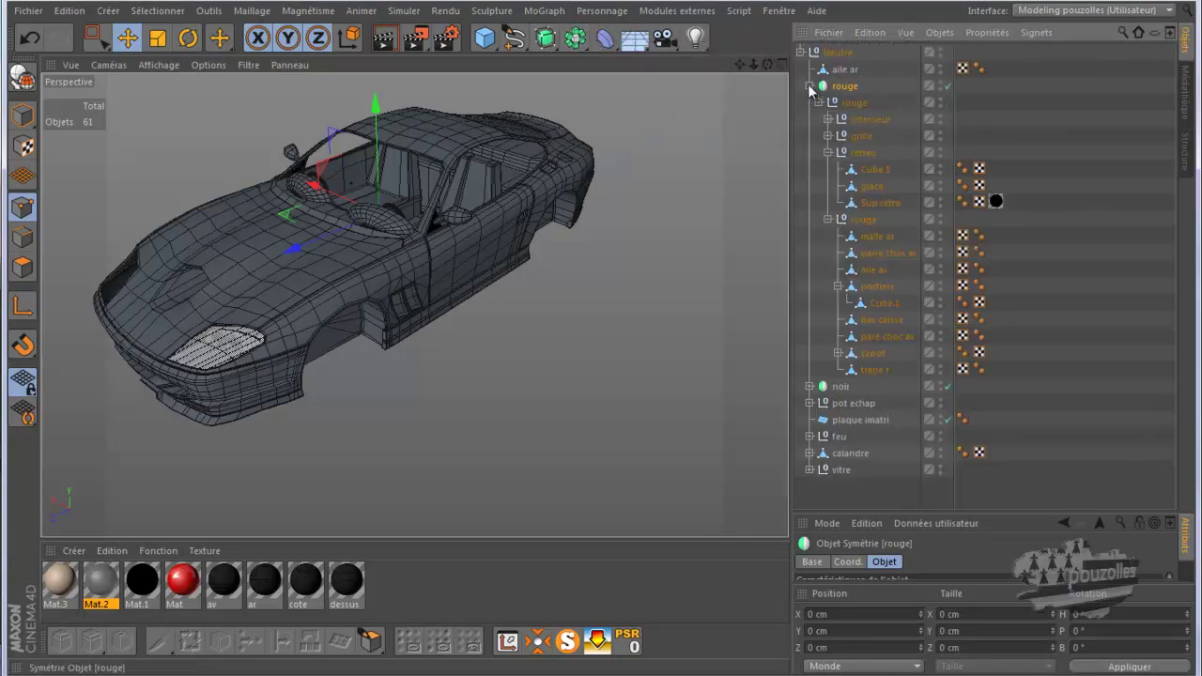
left_click(809, 85)
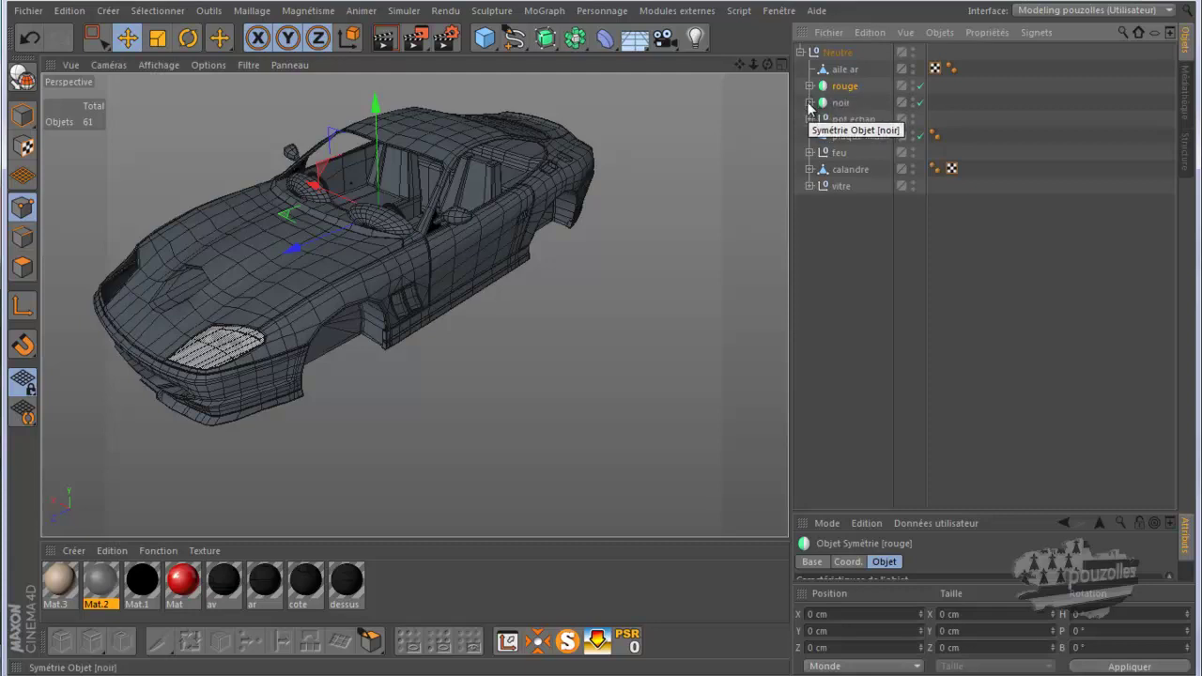
Group the two Cylindre objects, both jupe parts and Plan inside noir into one null, and collapse noir.
left_click(810, 102)
left_click(840, 105)
left_click_drag(765, 61, 605, 340)
left_click_drag(892, 122, 835, 192)
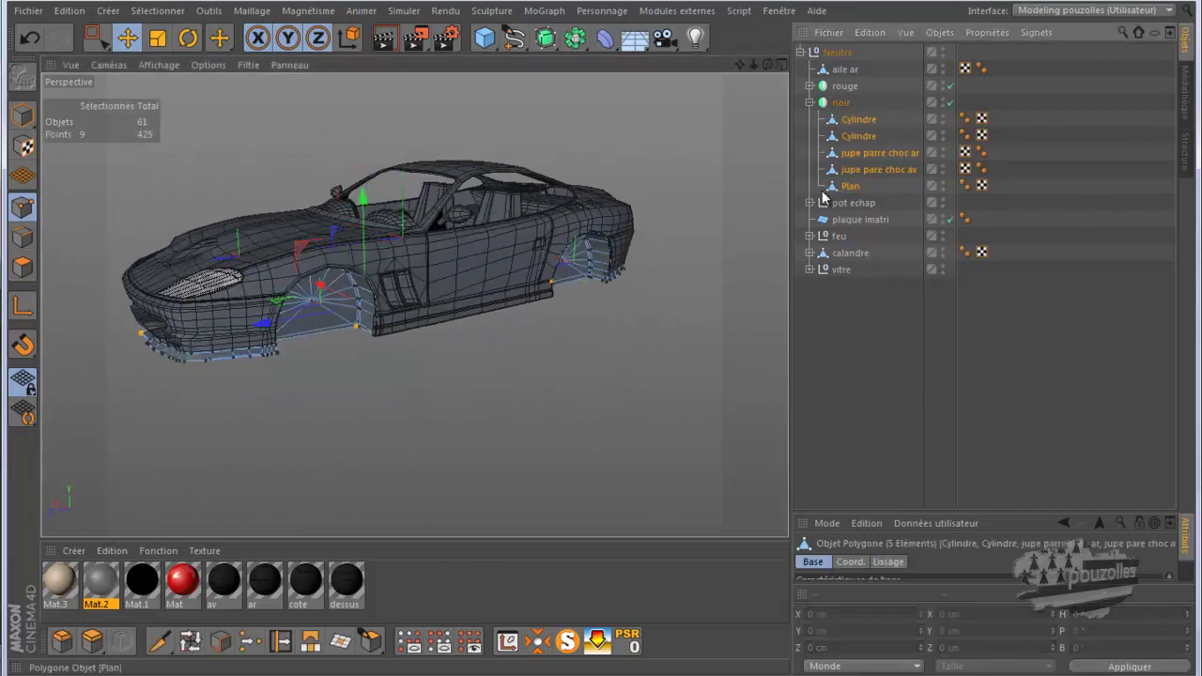
key("alt+g")
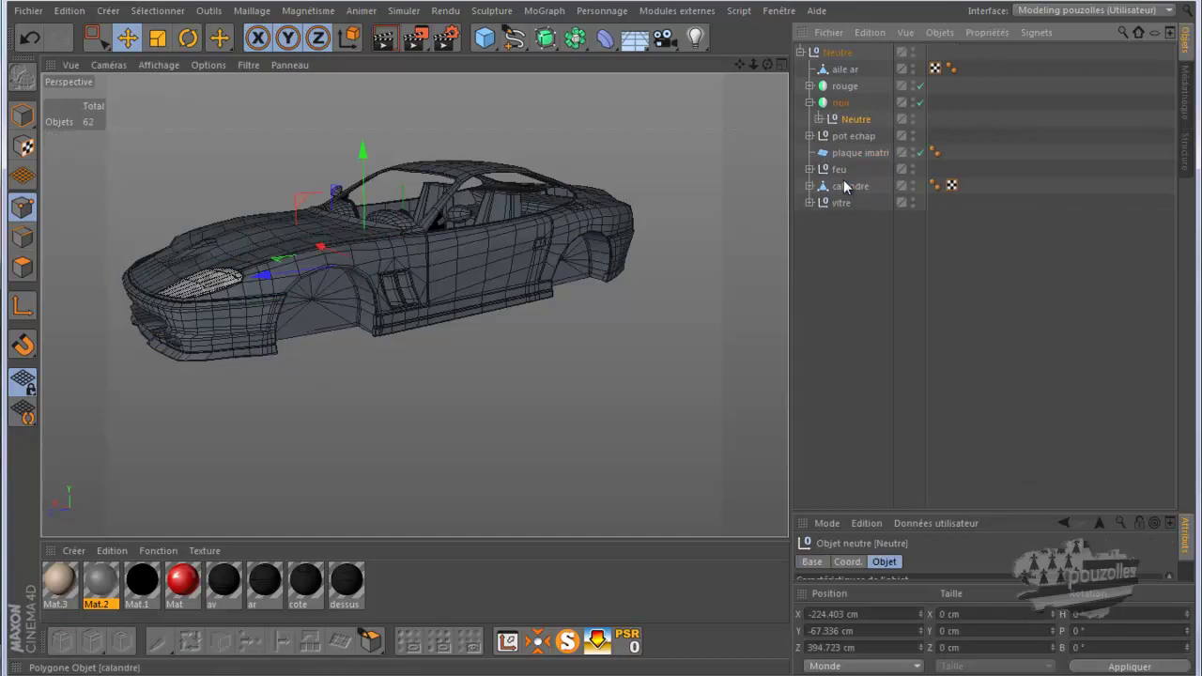
left_click_drag(767, 64, 604, 346)
left_click(809, 103)
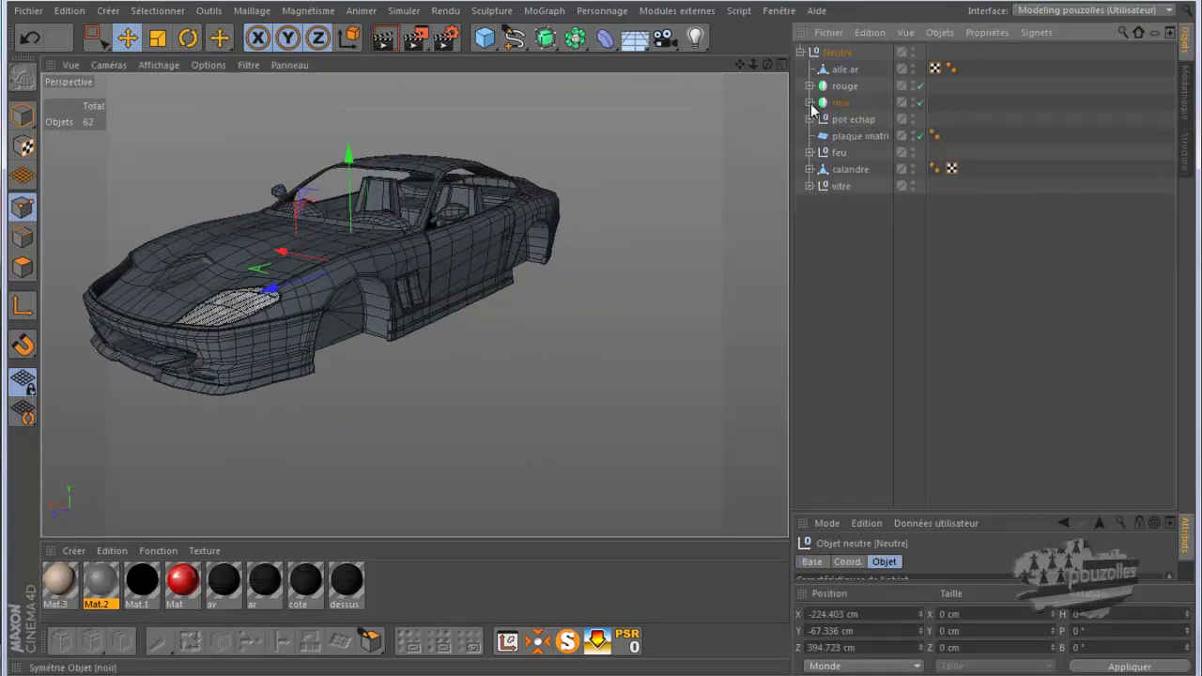
Nest the feu null in a new Symmetry object below plaque imatri, name that Symmetry object feu and collapse it.
left_click(858, 120)
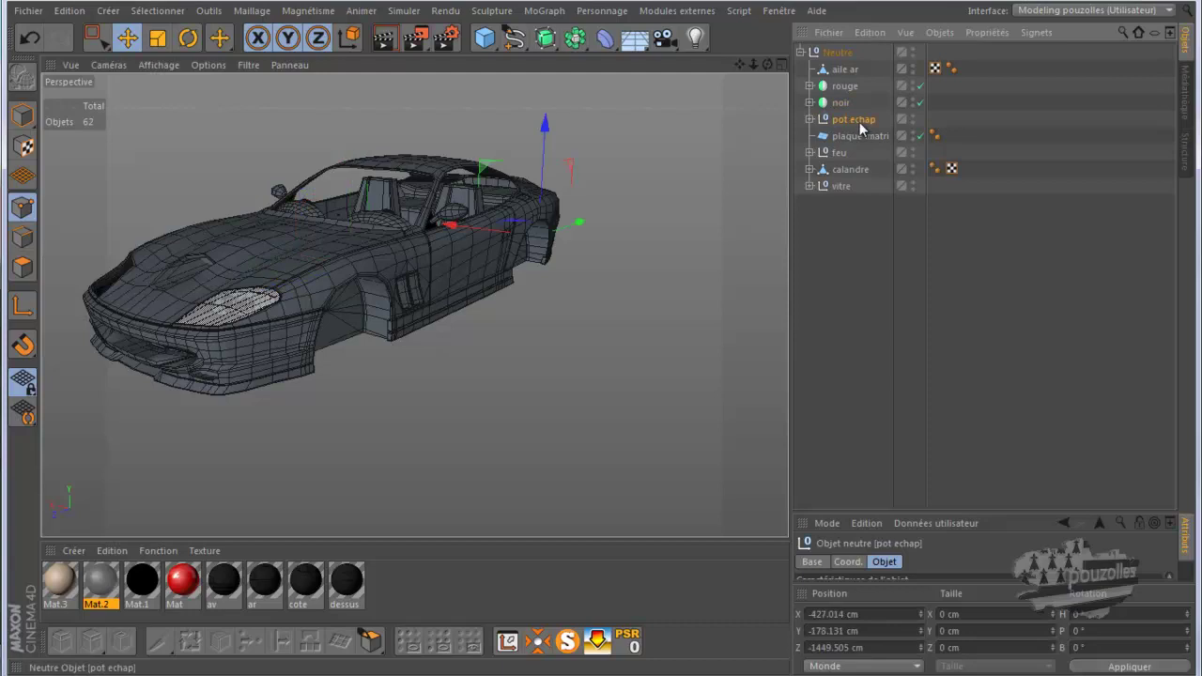
left_click(840, 155)
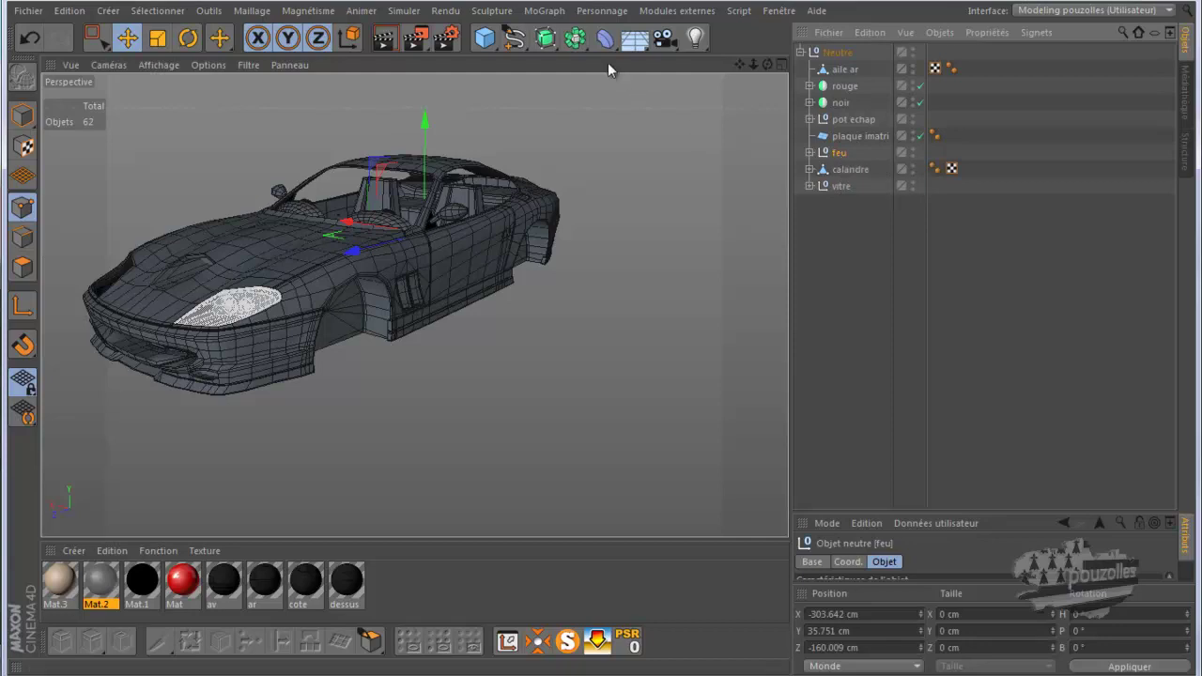
left_click(575, 38)
left_click(748, 122)
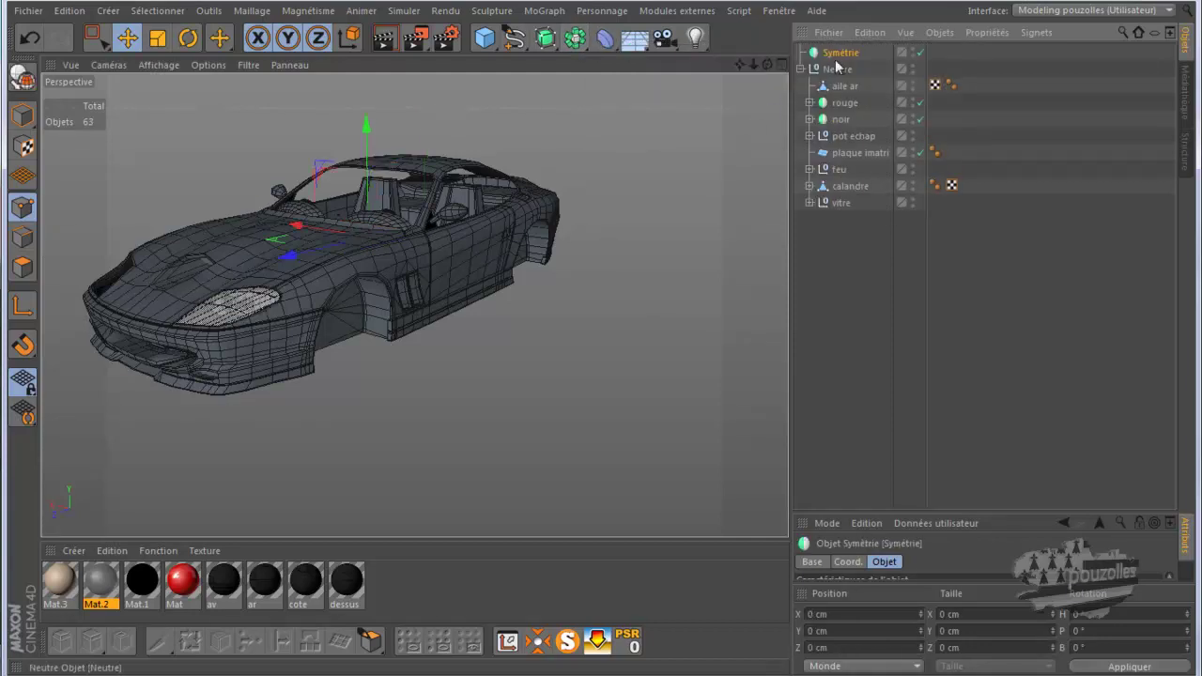
left_click_drag(839, 54, 841, 160)
type("feu")
key("Return")
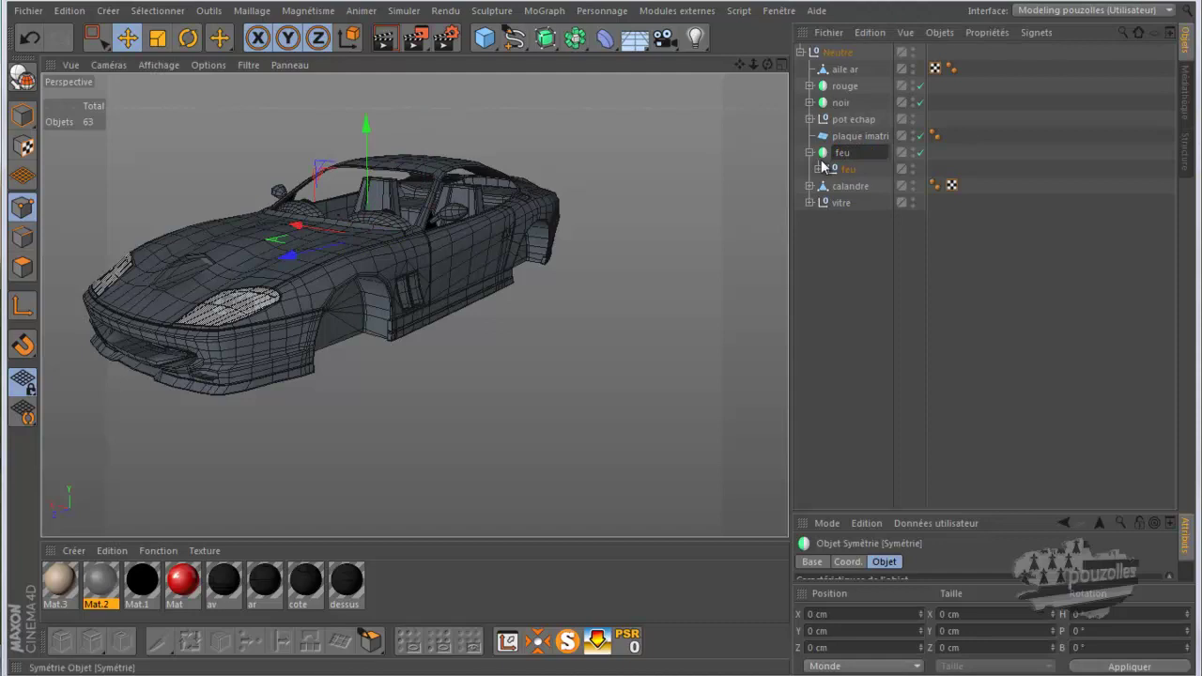
left_click(809, 153)
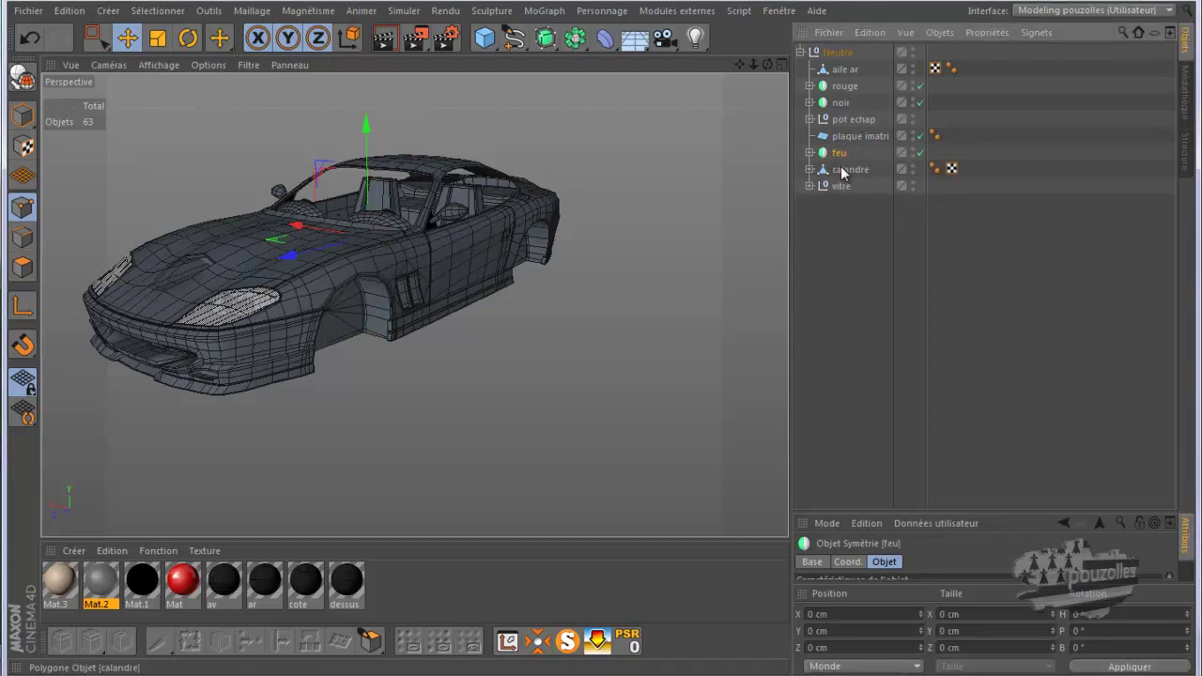
Add a new Symmetry object and place it between feu and calandre in the main null.
left_click(848, 170)
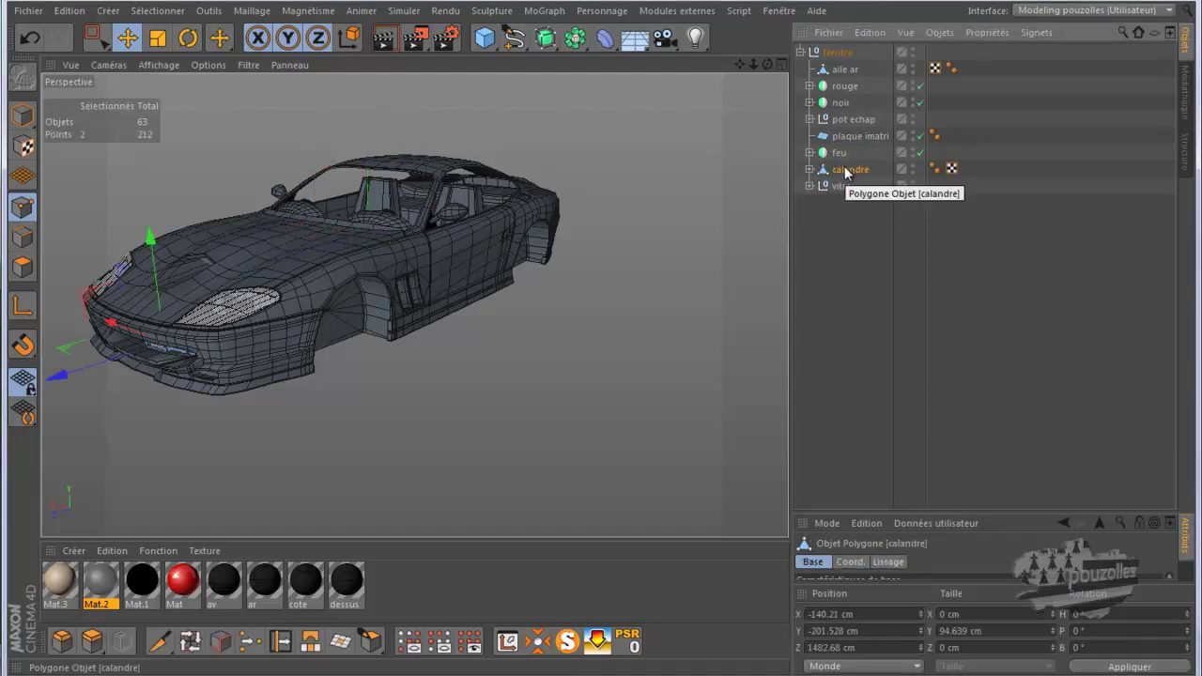
left_click(842, 187)
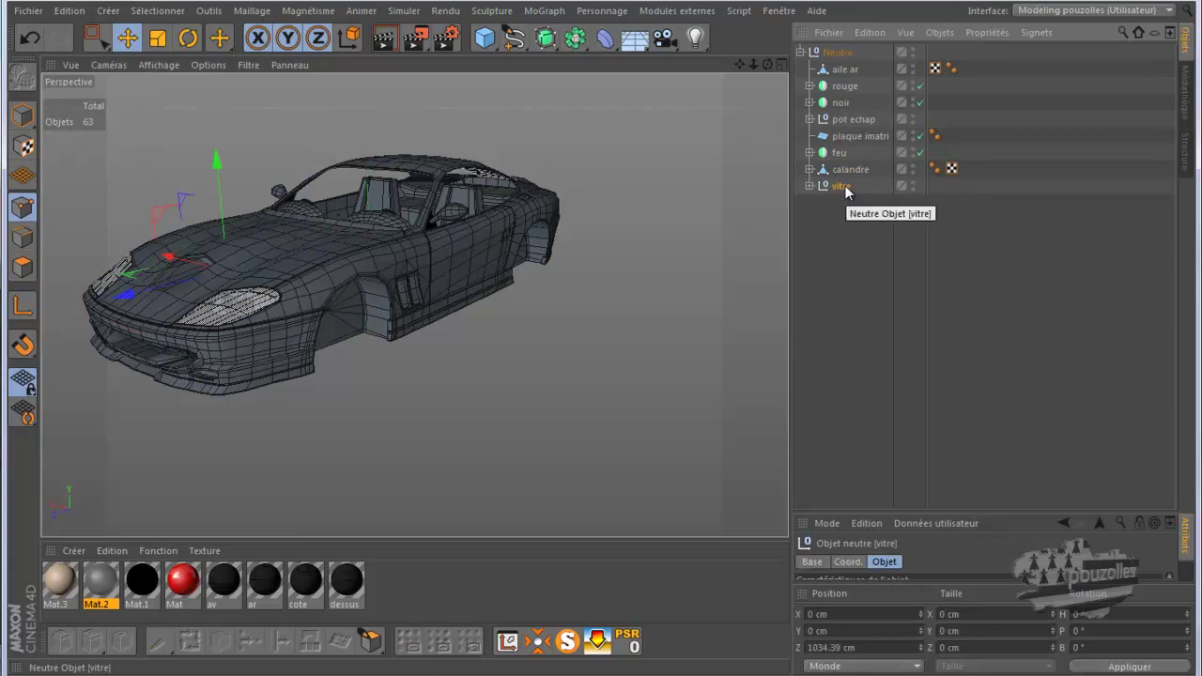
left_click(809, 186)
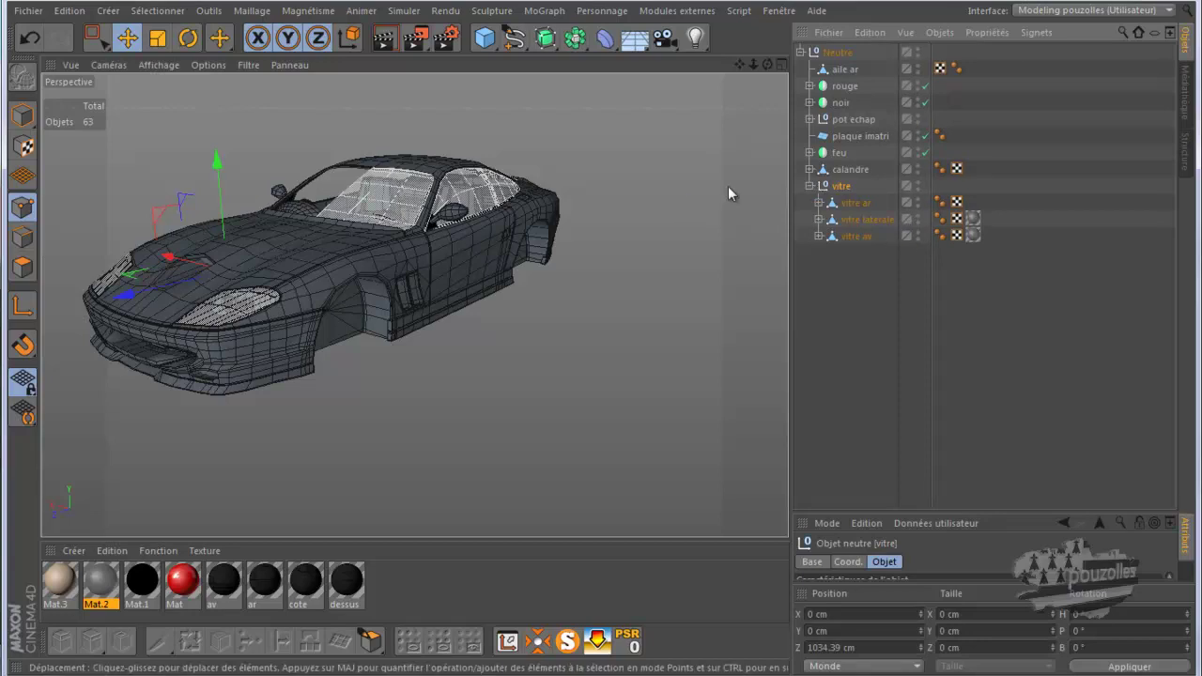
left_click(840, 171)
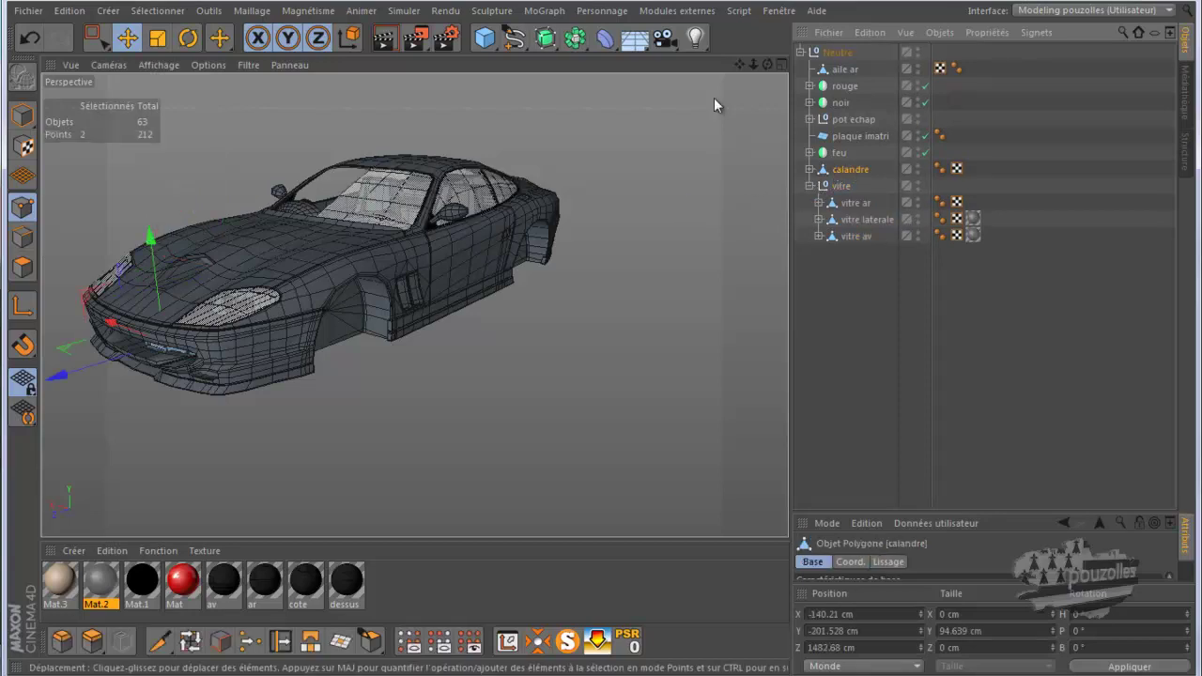
left_click(574, 38)
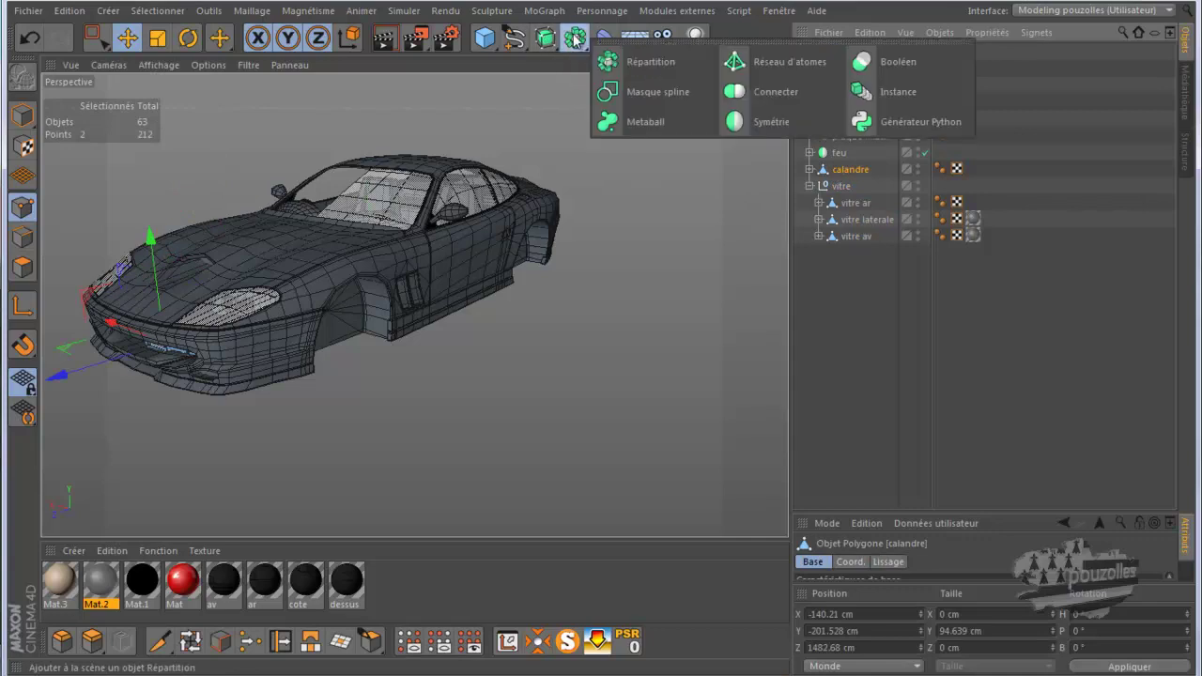
left_click(748, 121)
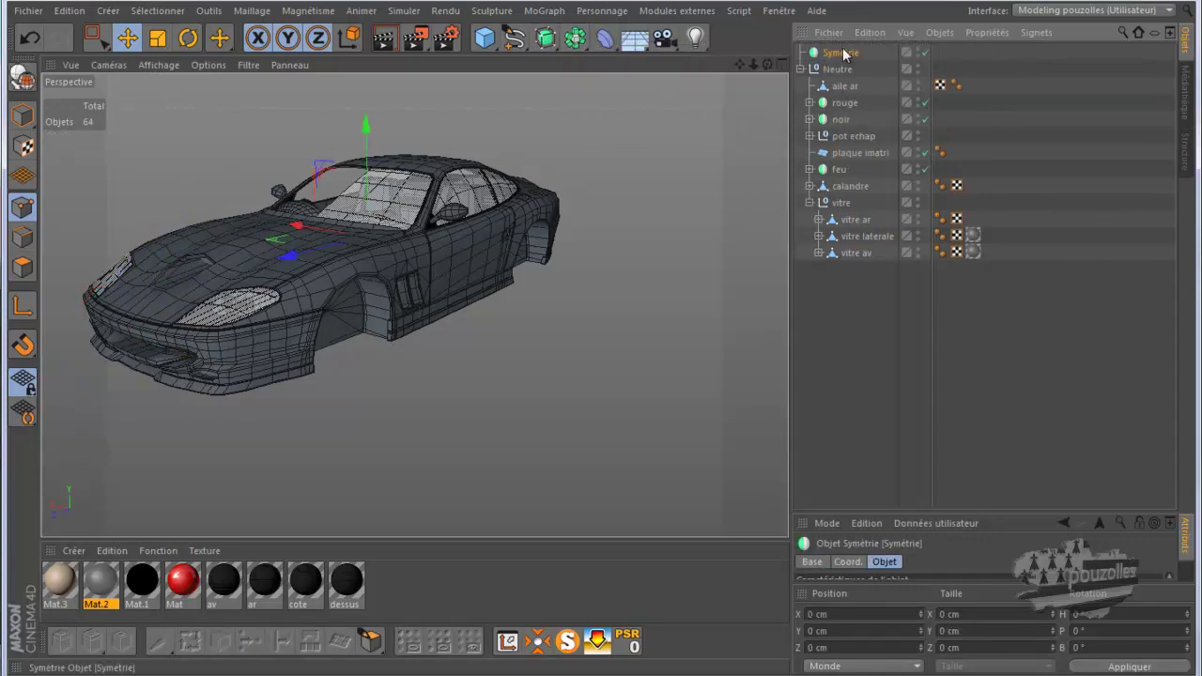
left_click_drag(844, 55, 849, 184)
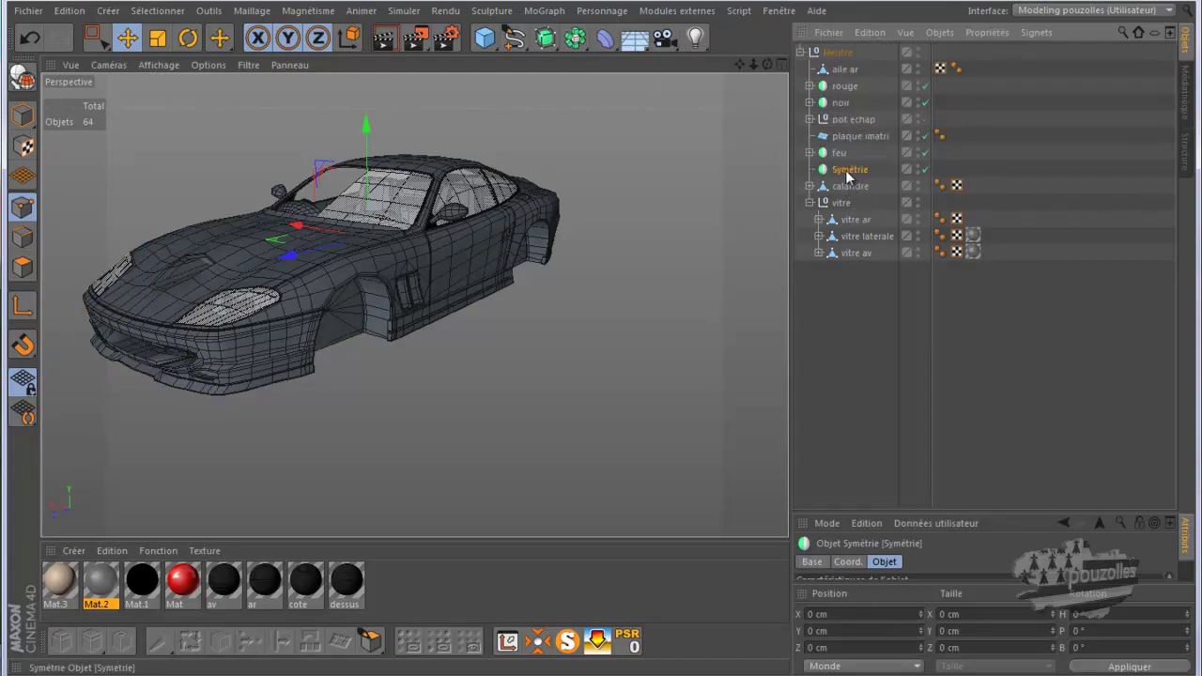
Rename the new Symmetry object as calandre and nest the calandre polygon object in it.
double_click(851, 169)
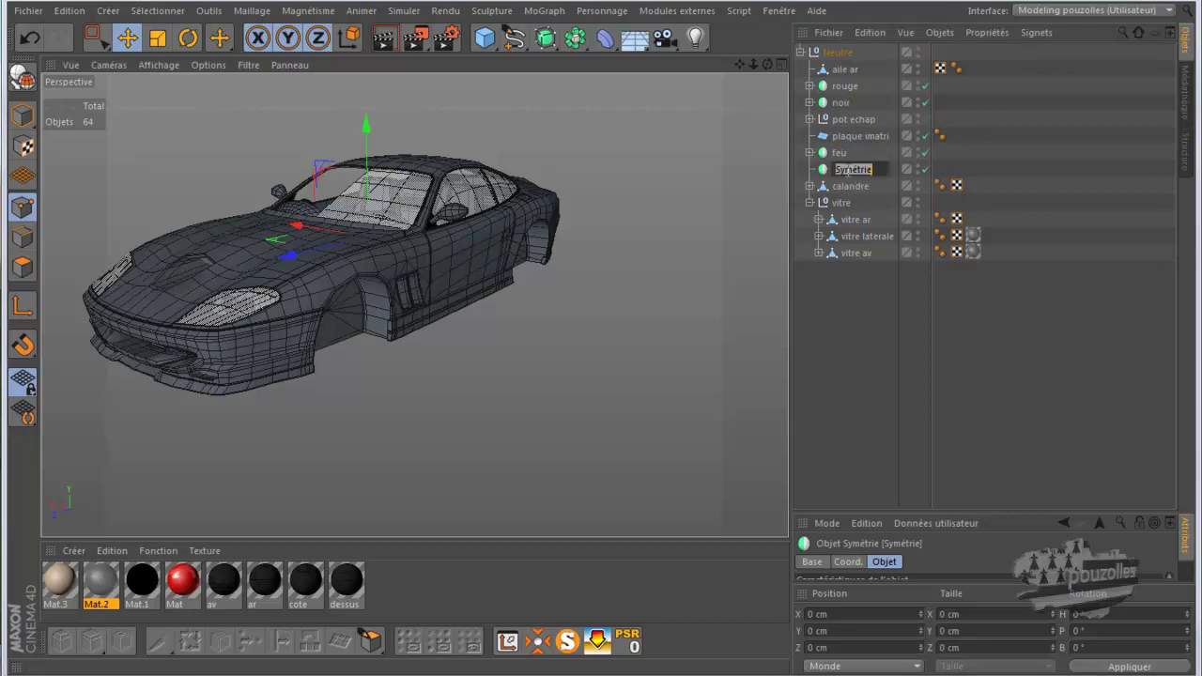
type("calandre")
key("Return")
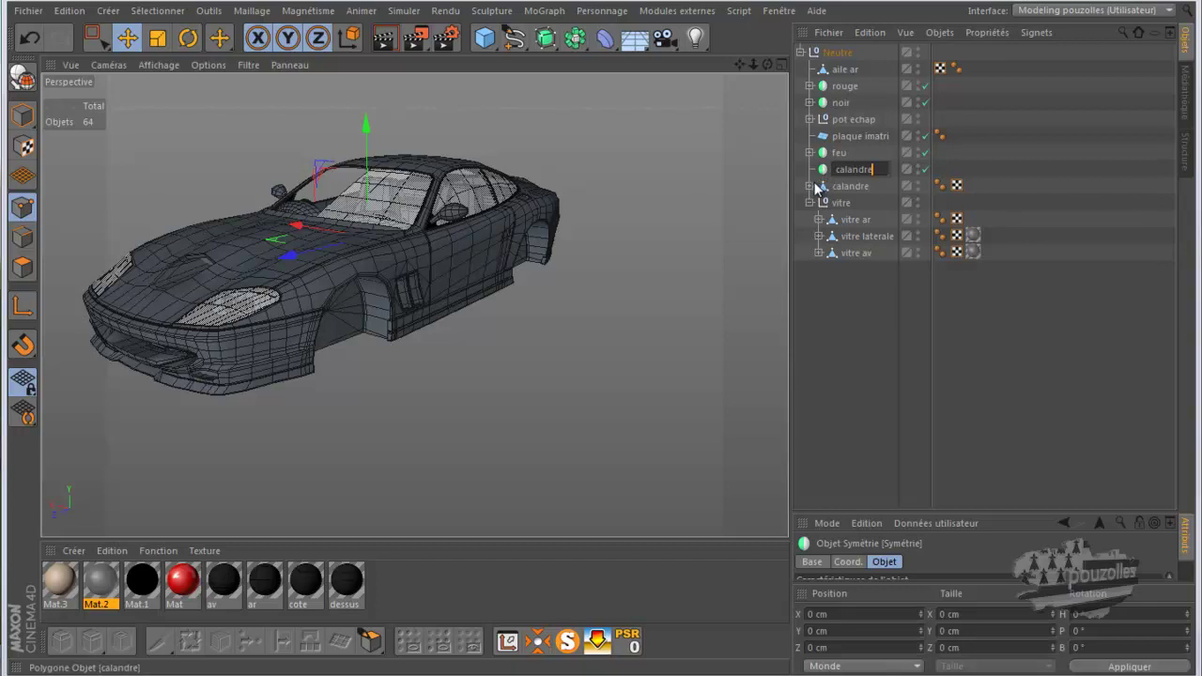
left_click_drag(844, 186, 850, 171)
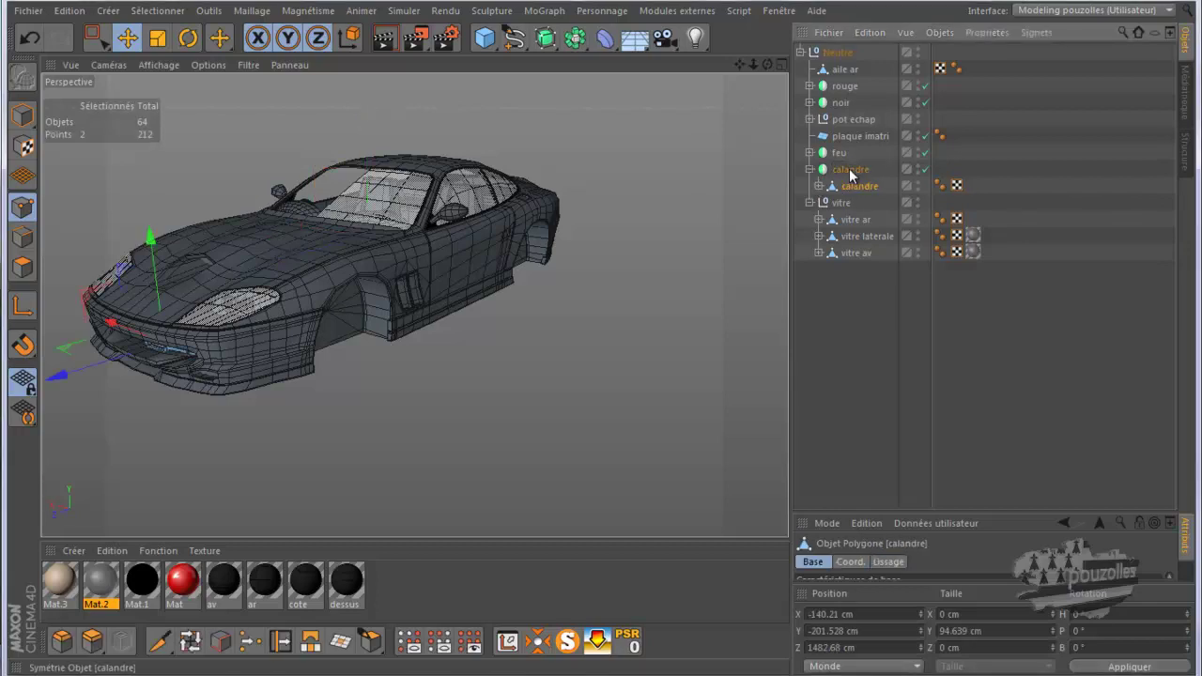
Nest the vitre null in a new Symmetry object below calandre and rename that Symmetry object as vitre.
left_click(809, 202)
left_click(574, 37)
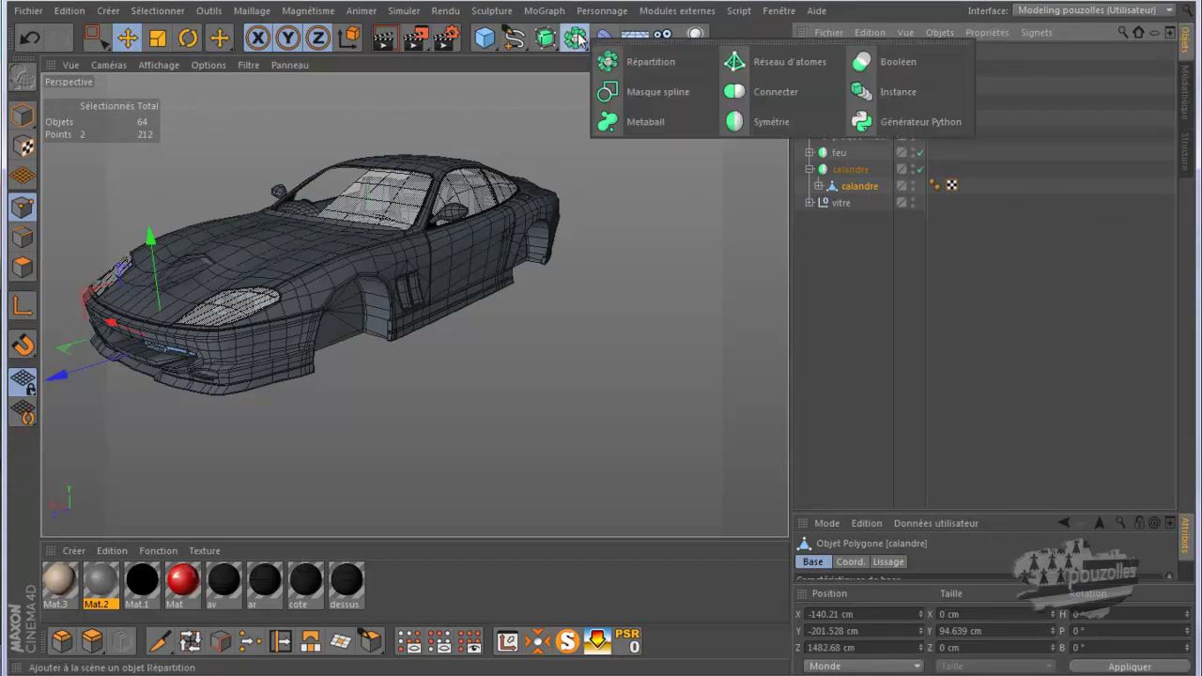
left_click(735, 121)
left_click_drag(846, 54, 851, 206)
double_click(850, 202)
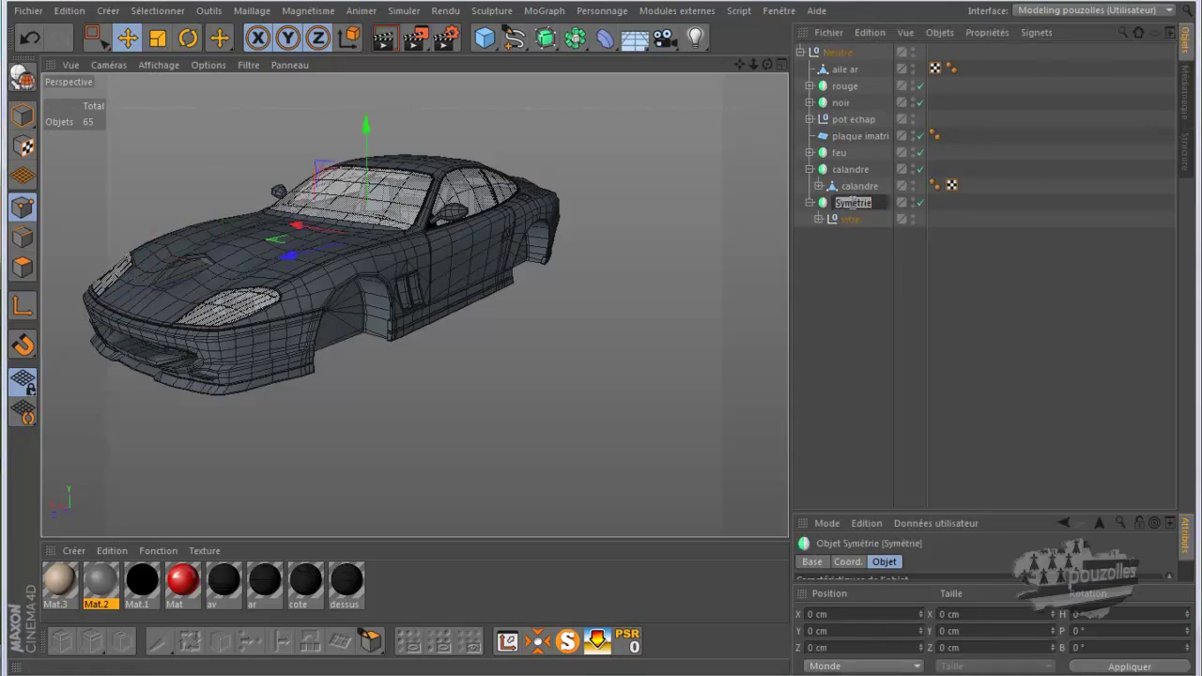
key("BackSpace")
type("vitre")
key("Return")
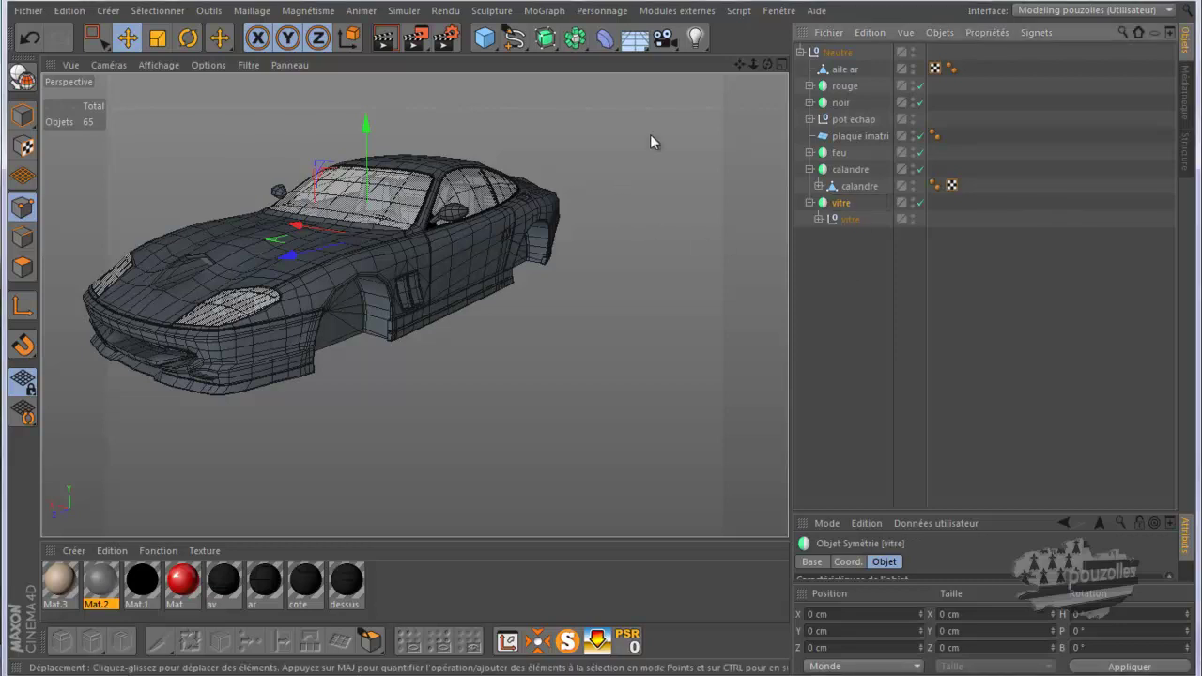
Check aile ar and, inside the rouge Symmetry object, the glace and Cube.1 parts of retreo.
left_click_drag(766, 62, 603, 339)
left_click(846, 72)
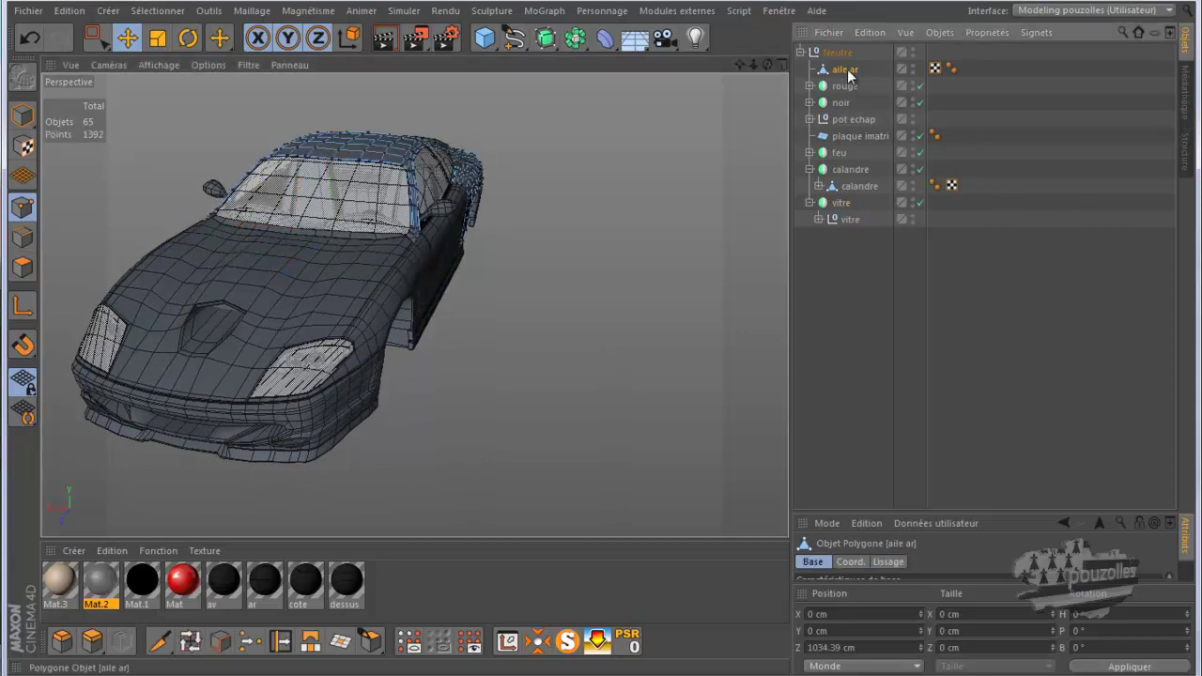
left_click(809, 85)
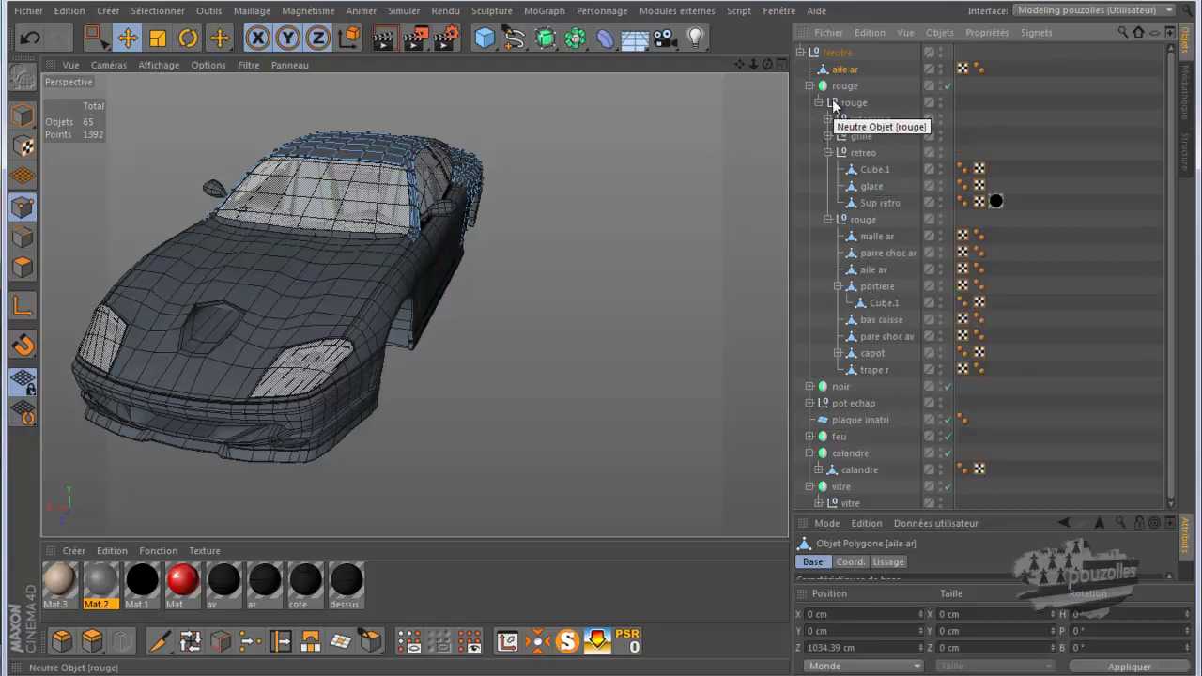
left_click(872, 202)
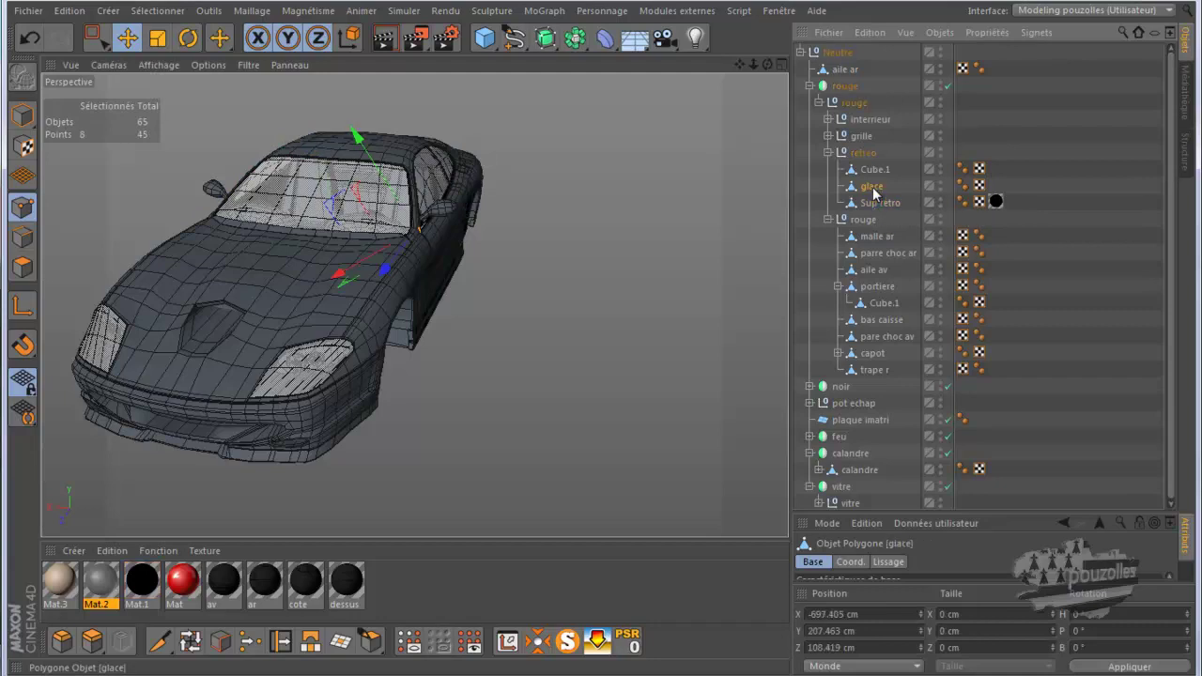
left_click(872, 187)
left_click(874, 170)
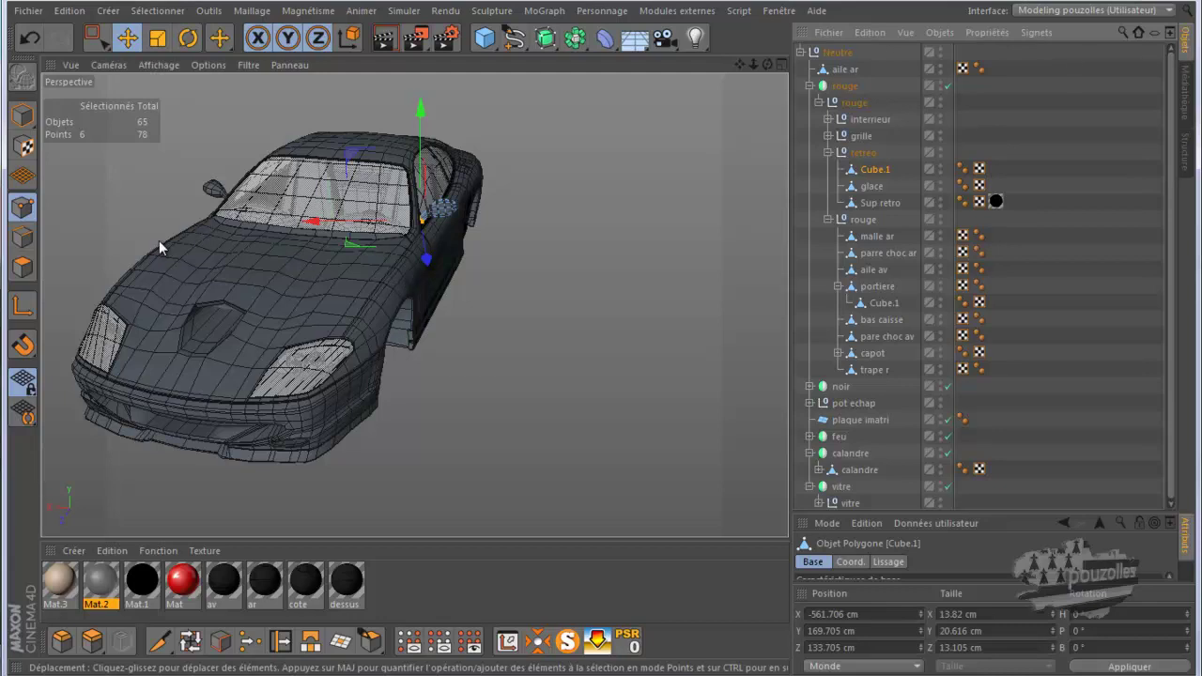
Collapse the main null's hierarchy and rename the null as ferrari.
left_click(596, 317)
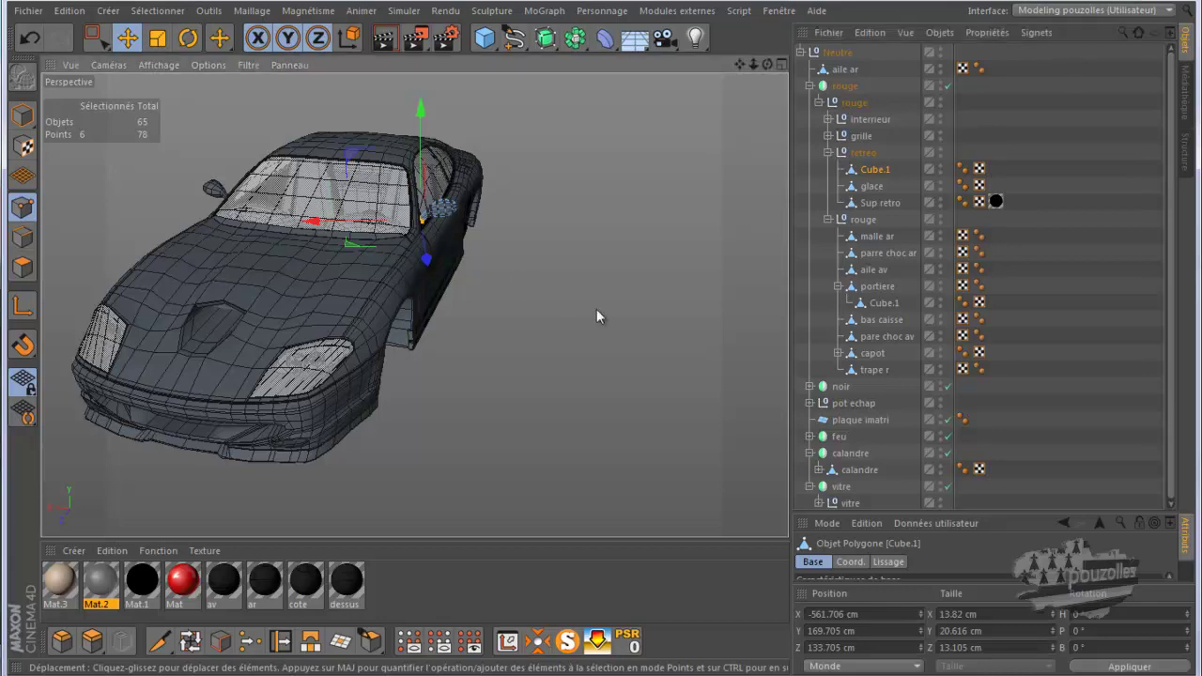
left_click(800, 53)
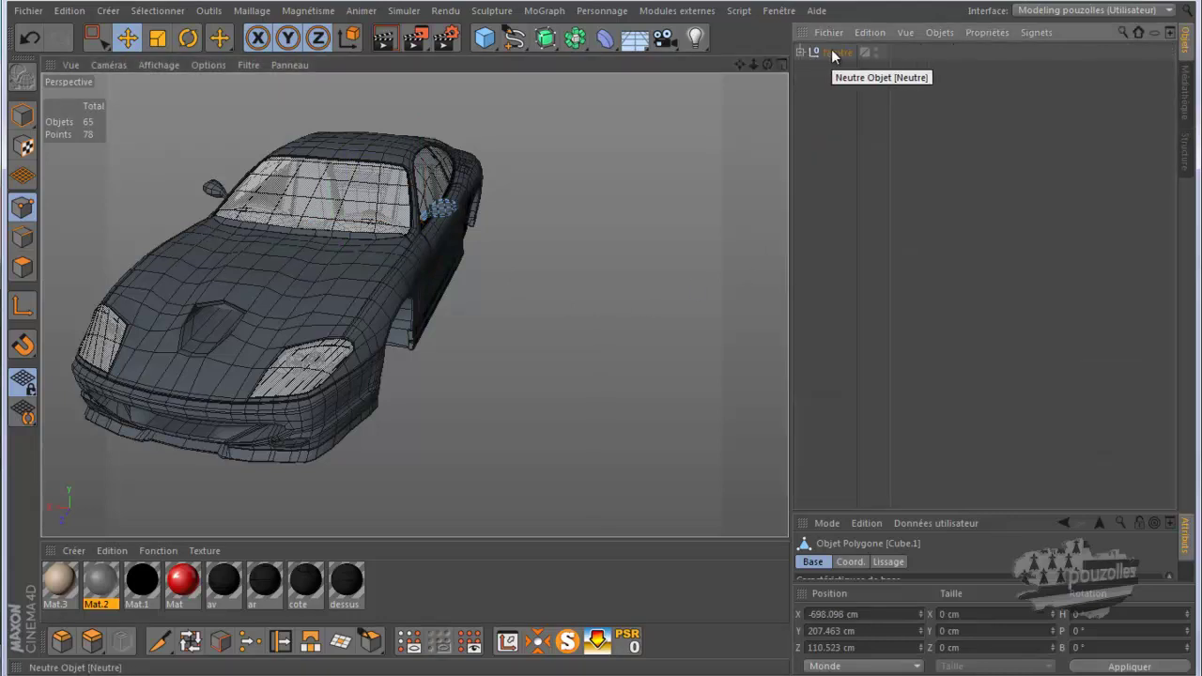
left_click(835, 52)
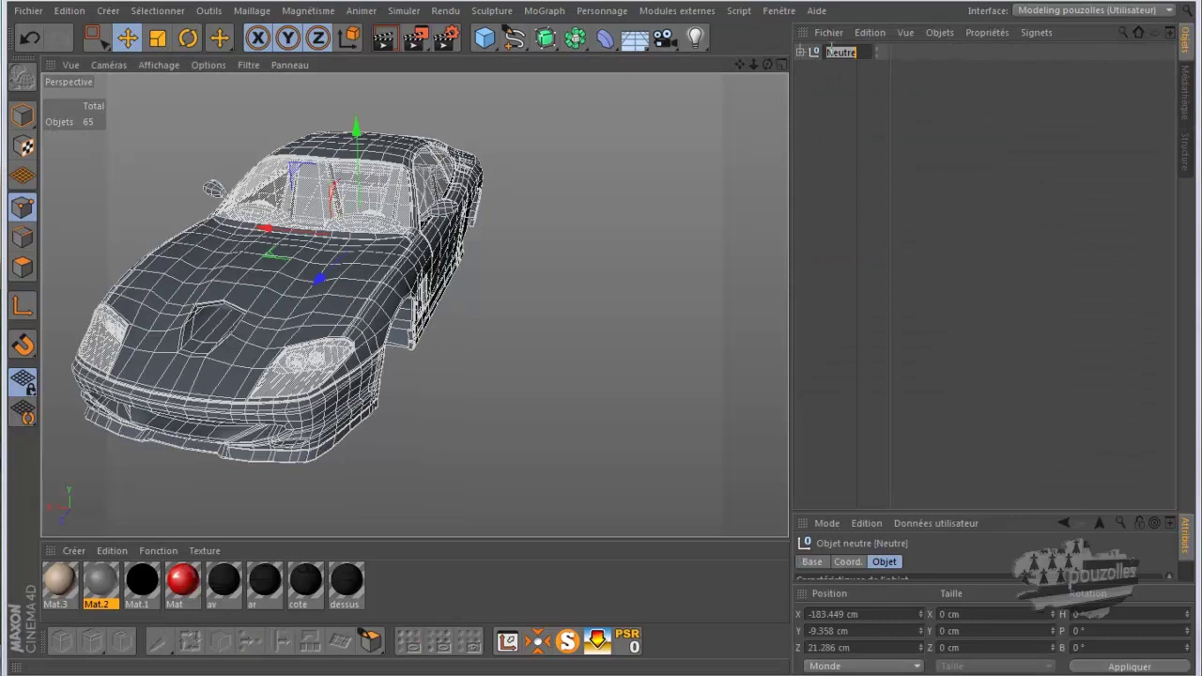
key("BackSpace")
type("ferrari")
key("Return")
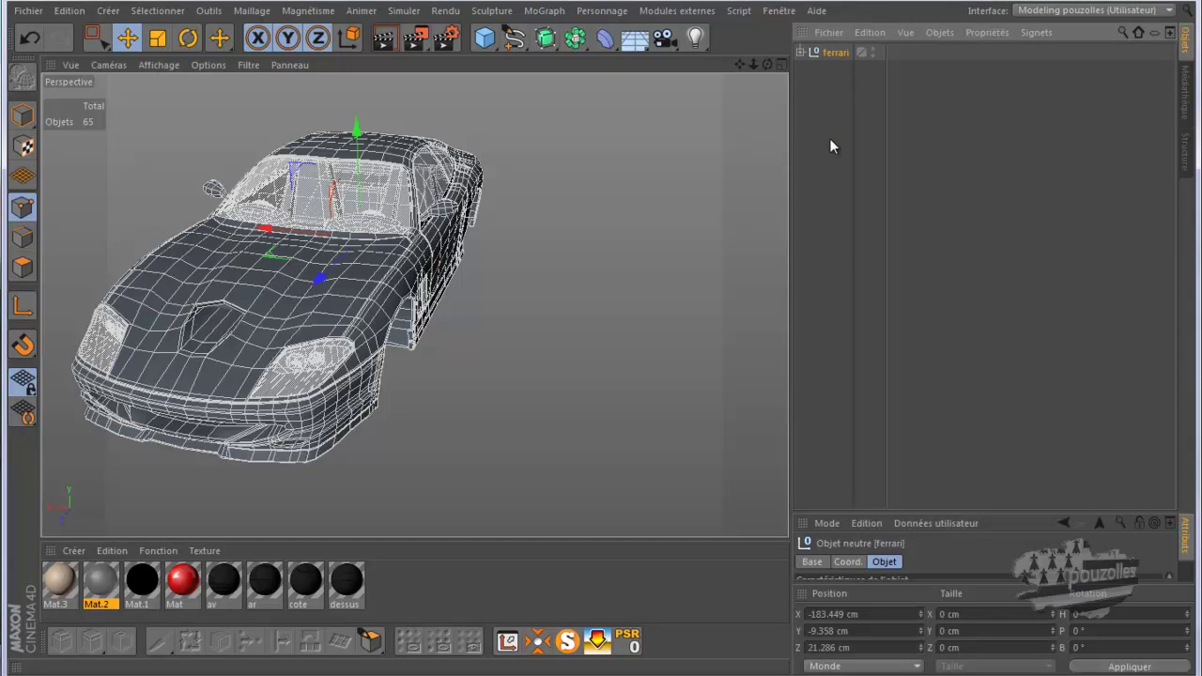
Look through the rouge Symmetry object's hierarchy, check its glace part, and collapse it again.
left_click(800, 52)
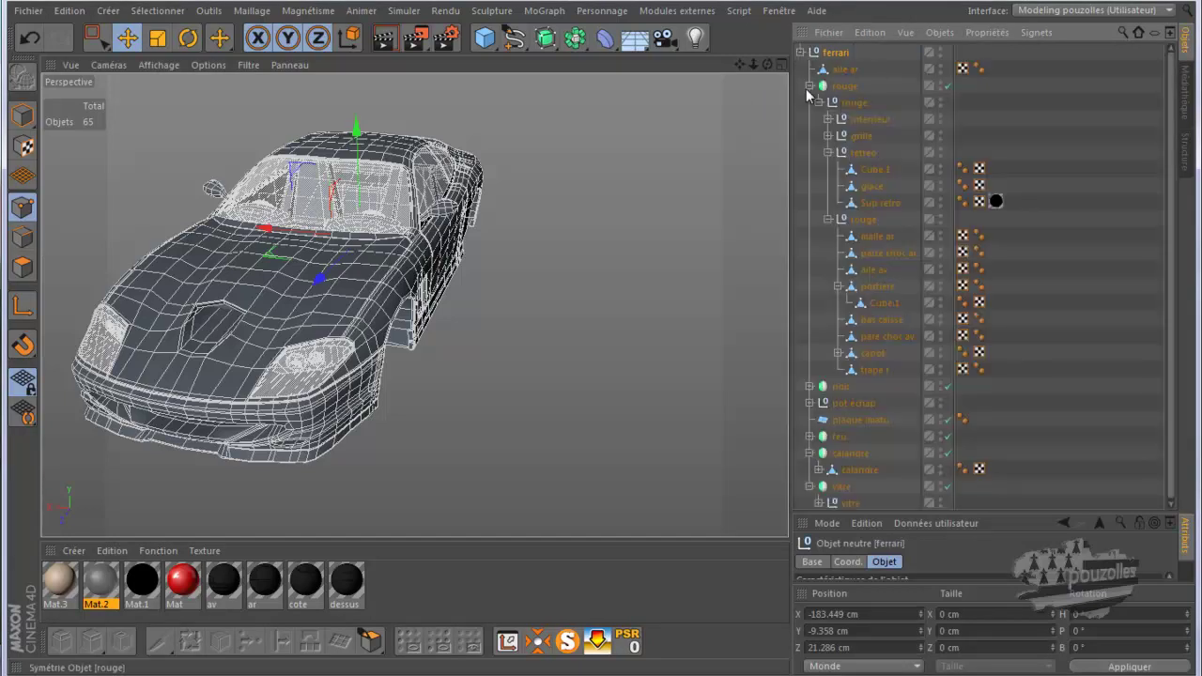
left_click(809, 86)
left_click(840, 87)
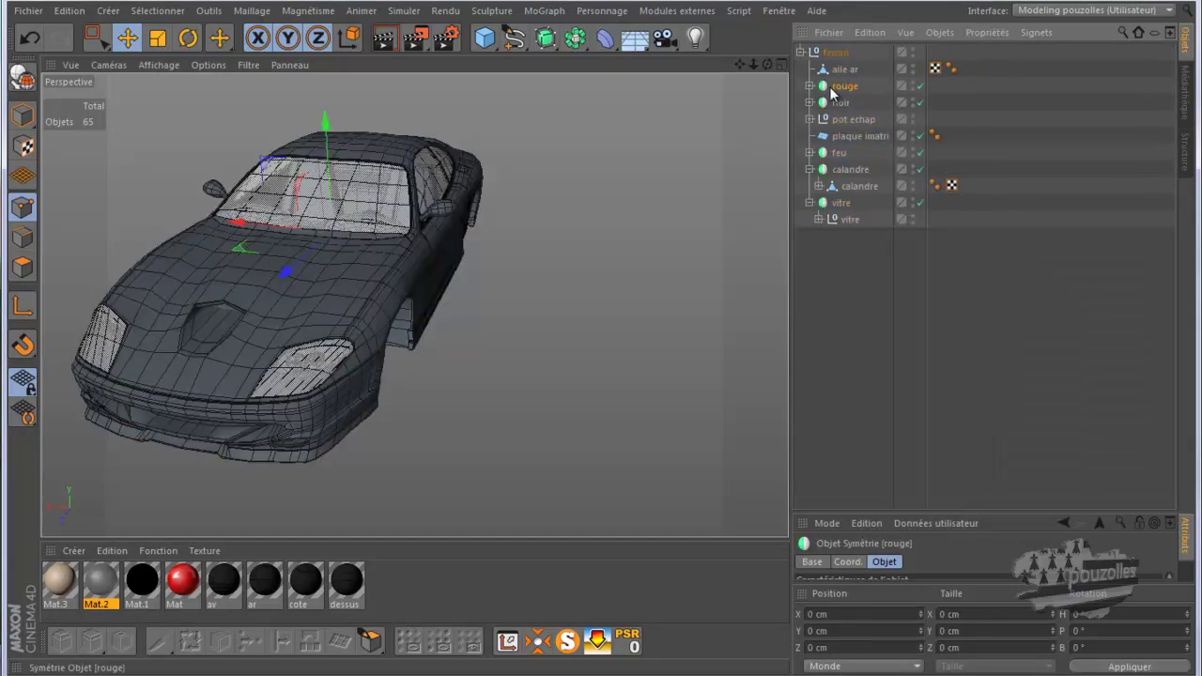
left_click(810, 85)
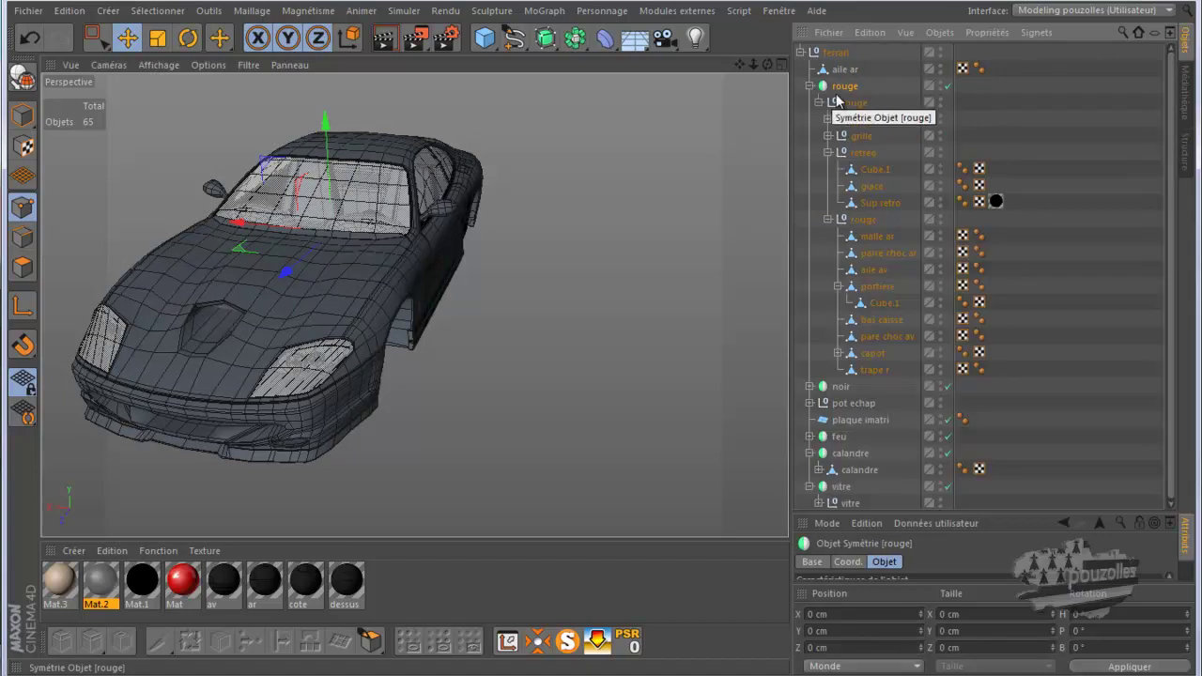
left_click(872, 188)
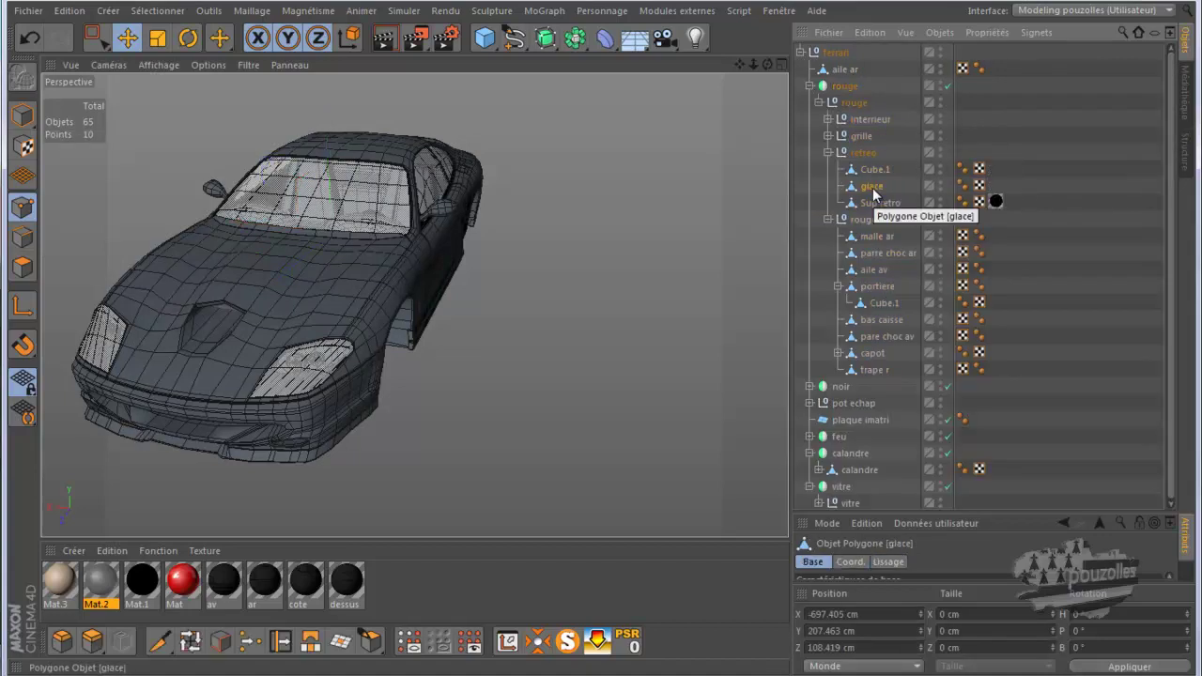
left_click(820, 102)
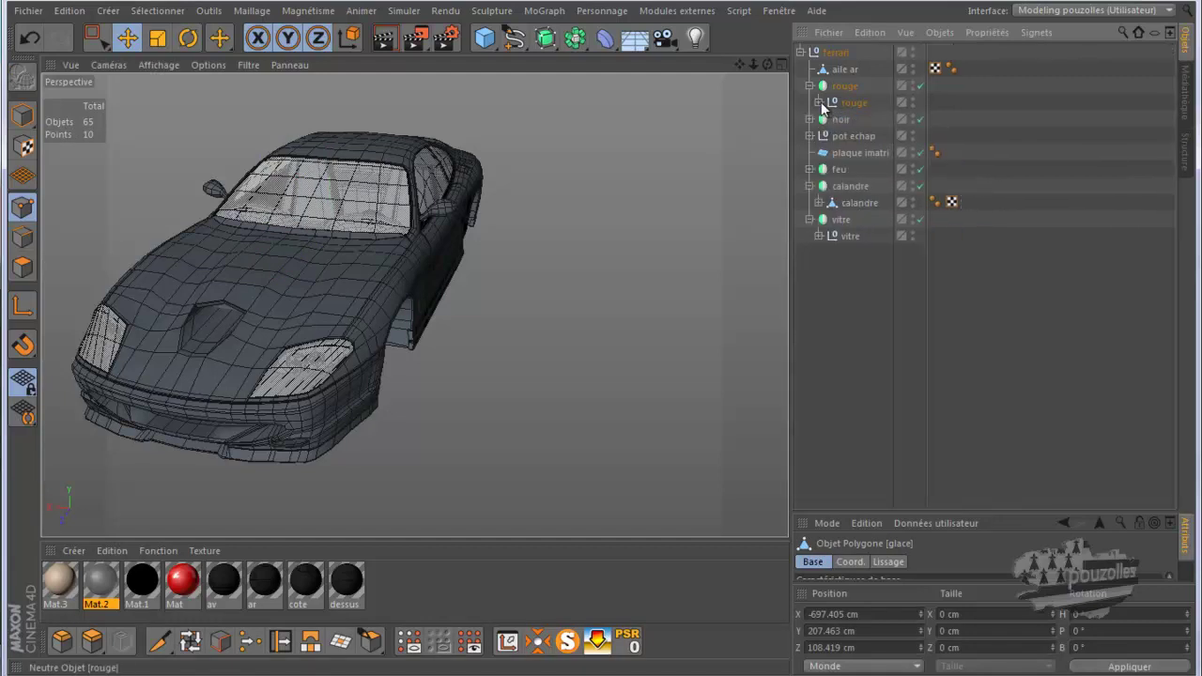
left_click(811, 85)
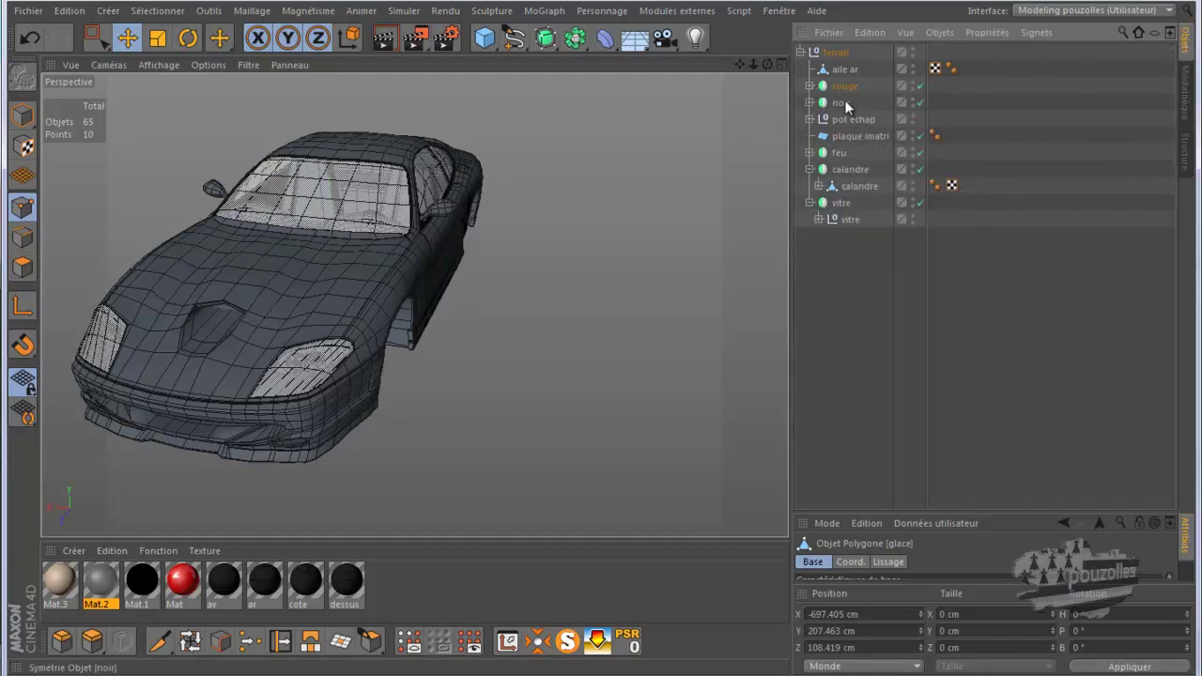
Expand the noir Symmetry object and check its Cylindre, jupe parre choc ar, jupe pare choc av and Plan parts on the car.
left_click(843, 103)
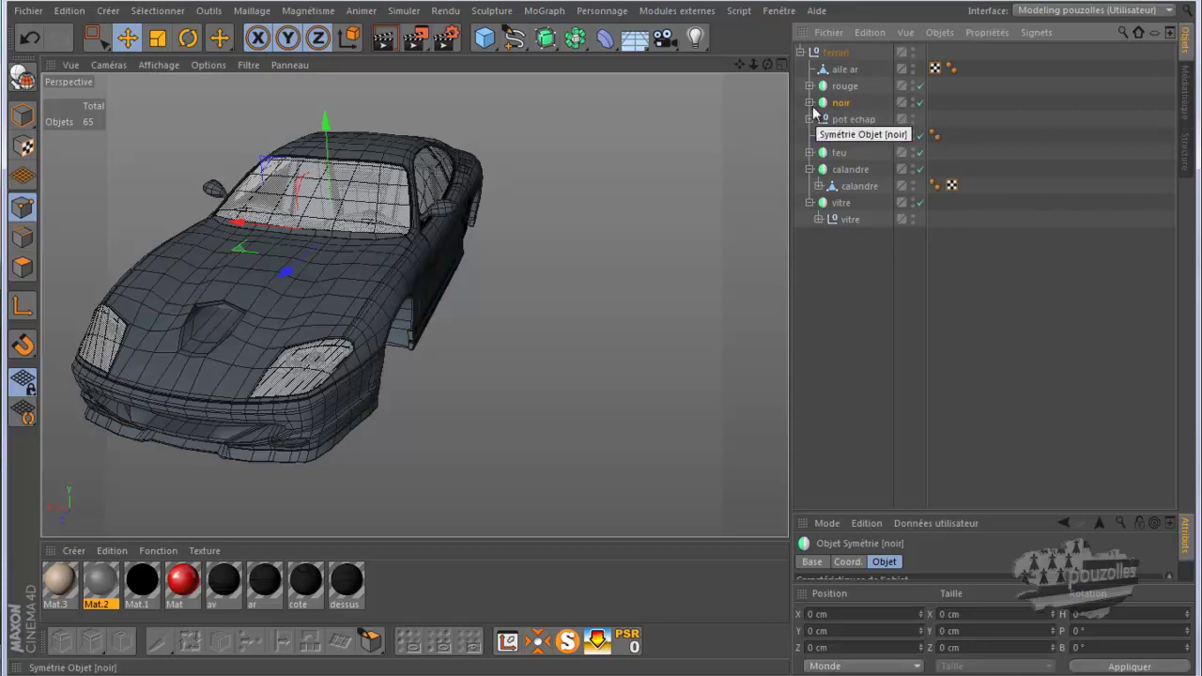
left_click_drag(767, 64, 606, 333)
left_click(809, 102)
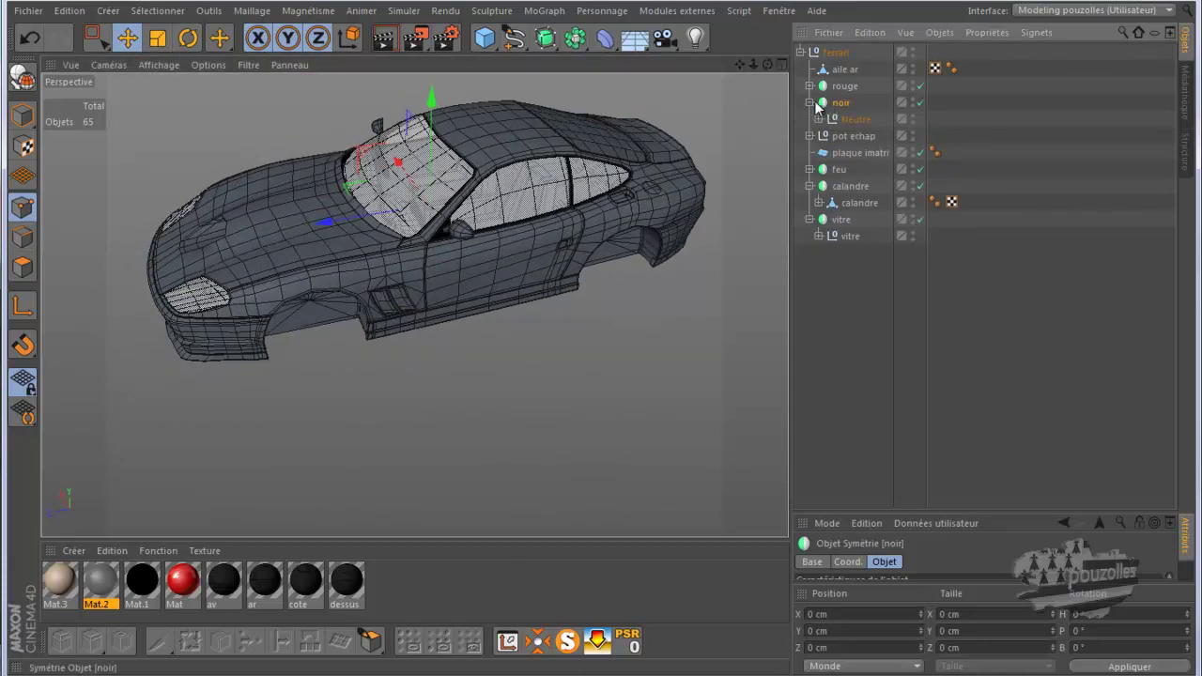
left_click(818, 119)
left_click(867, 137)
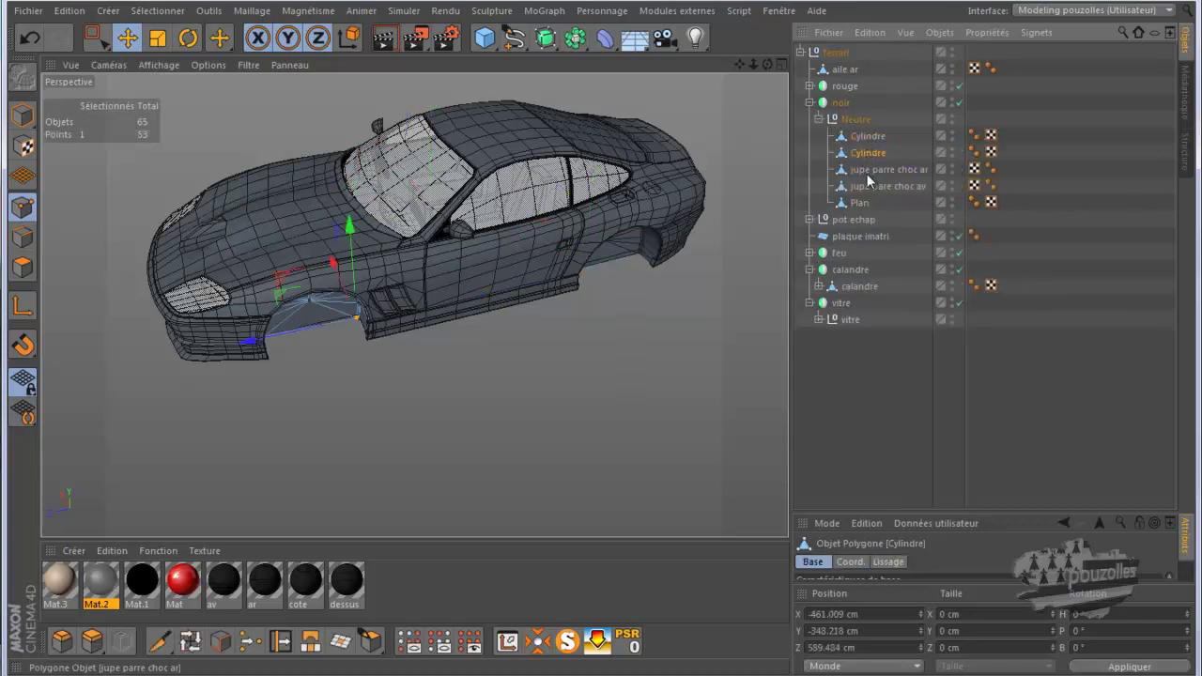
left_click(866, 170)
left_click(869, 182)
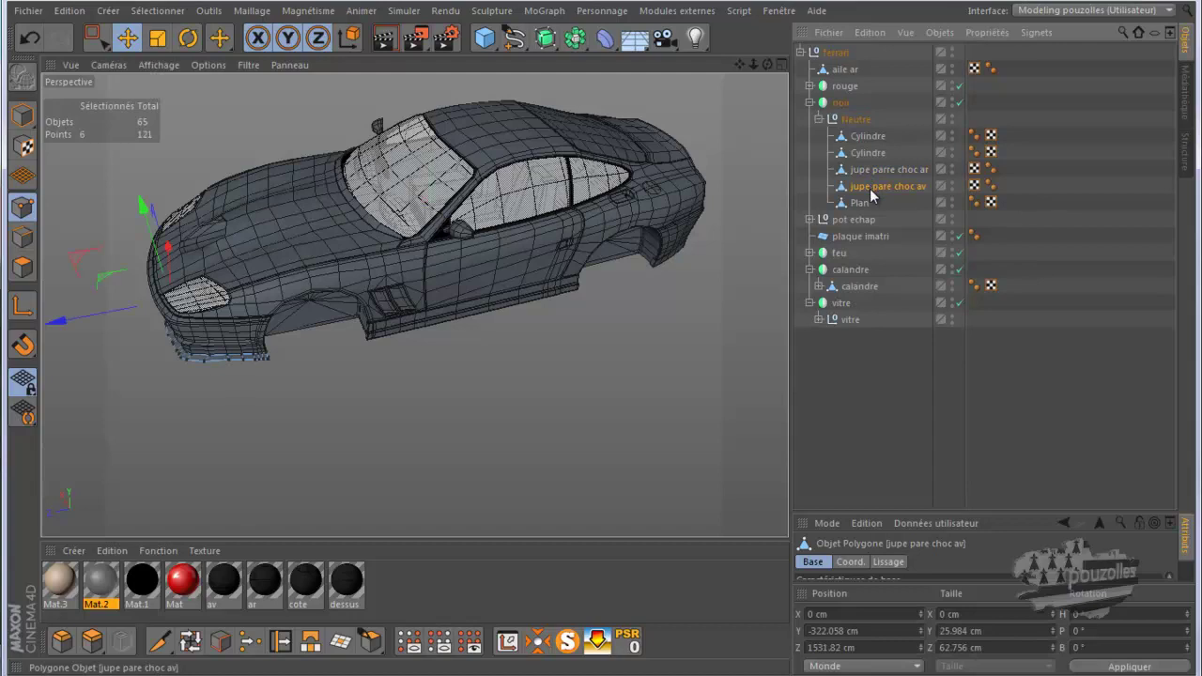
left_click(865, 202)
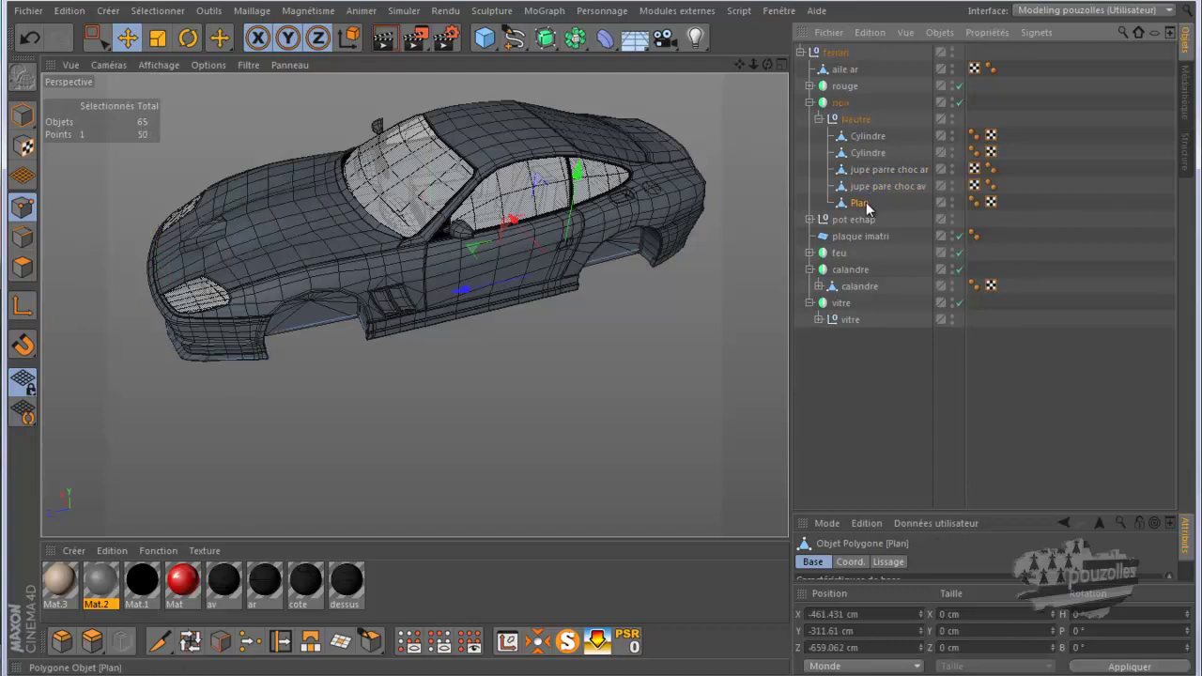
In Model mode, pick the strip at the windscreen base and move this nested capot object from rouge into noir's Neutre null.
left_click(390, 230)
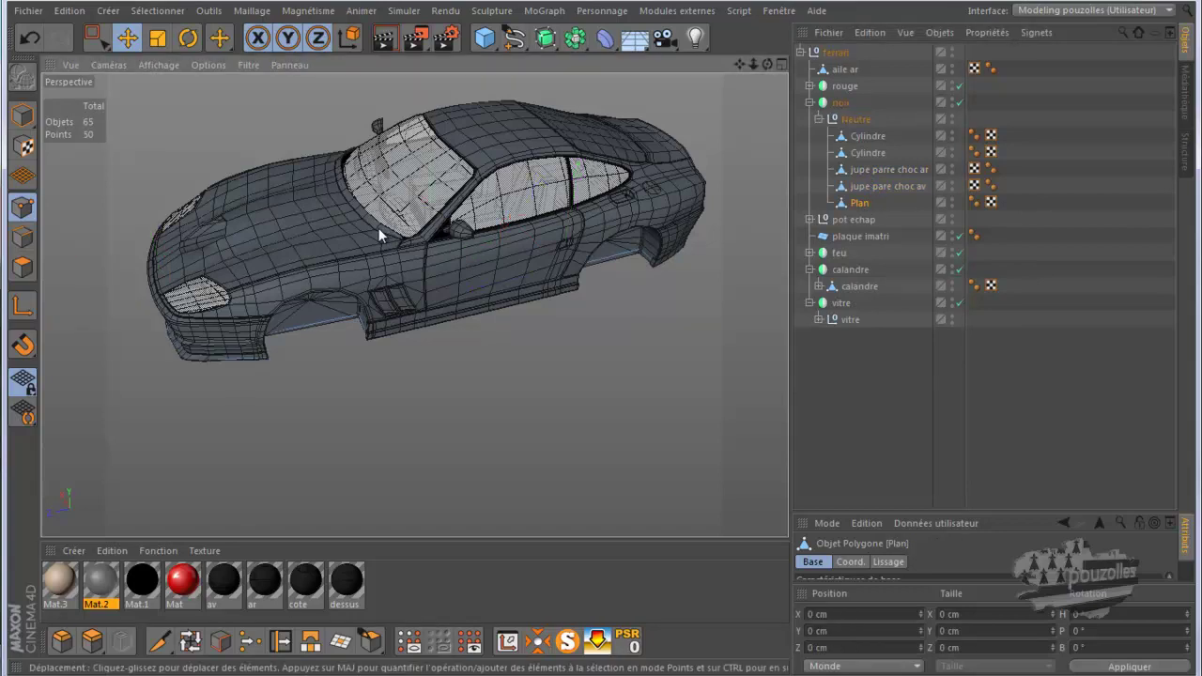
left_click(22, 114)
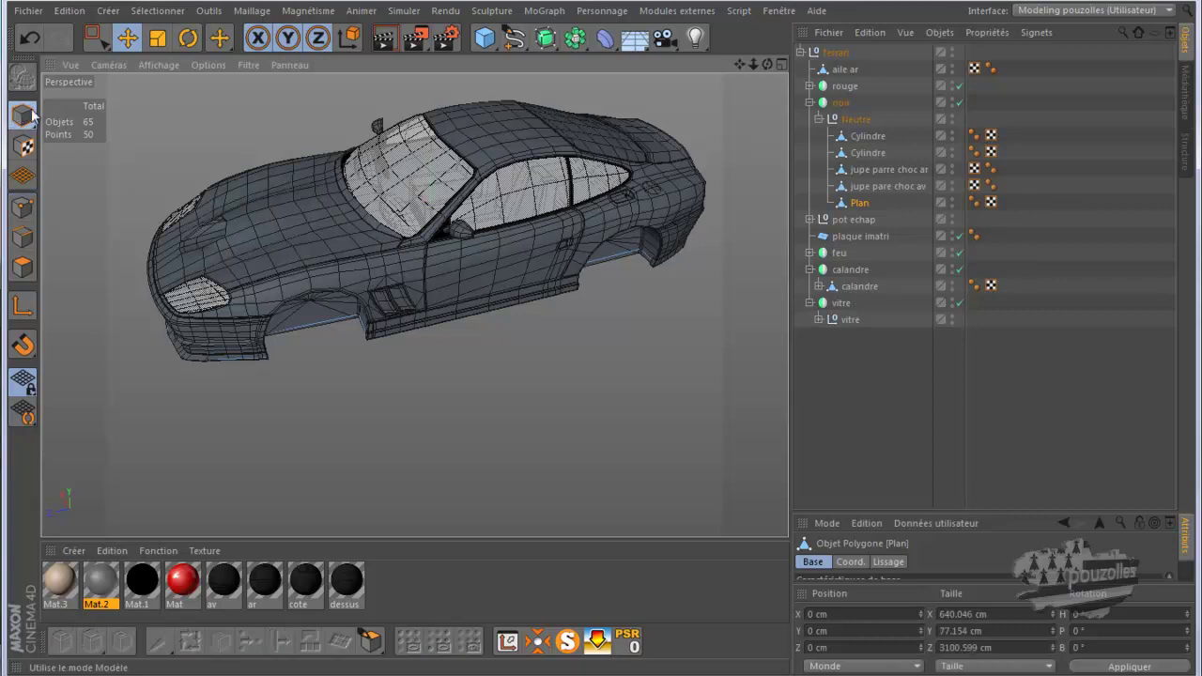
left_click(377, 224)
left_click(377, 225)
left_click(377, 224)
left_click(384, 228)
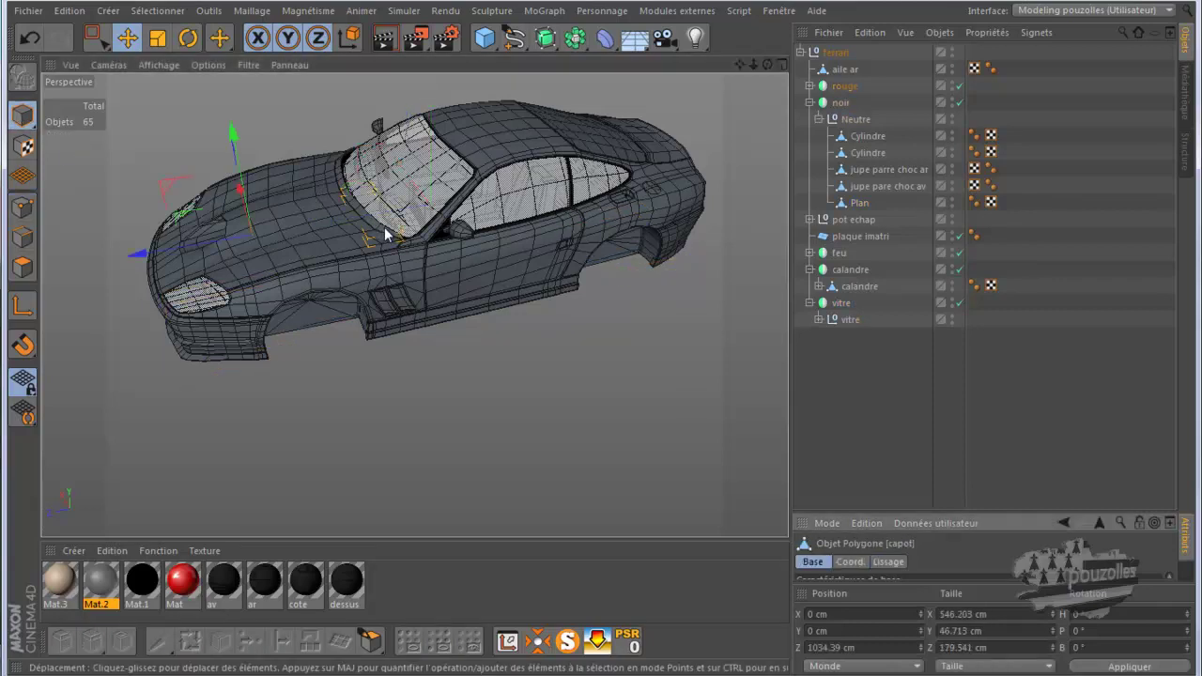
scroll(383, 235, "up", 5)
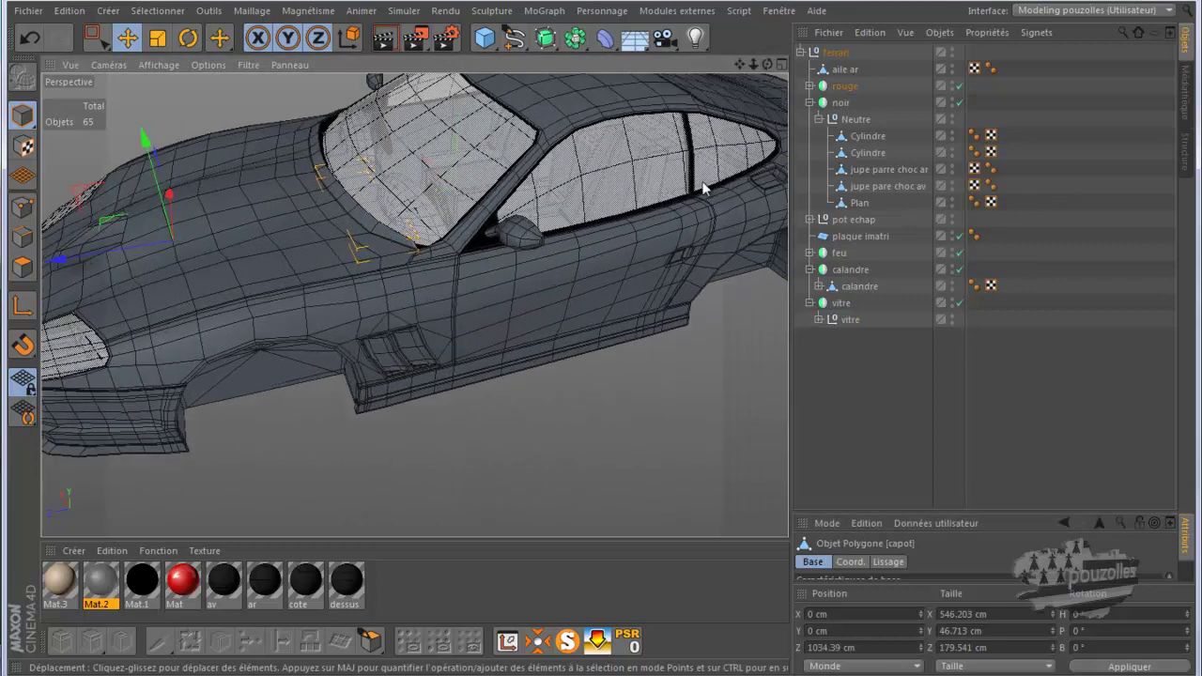
left_click(809, 85)
left_click(819, 102)
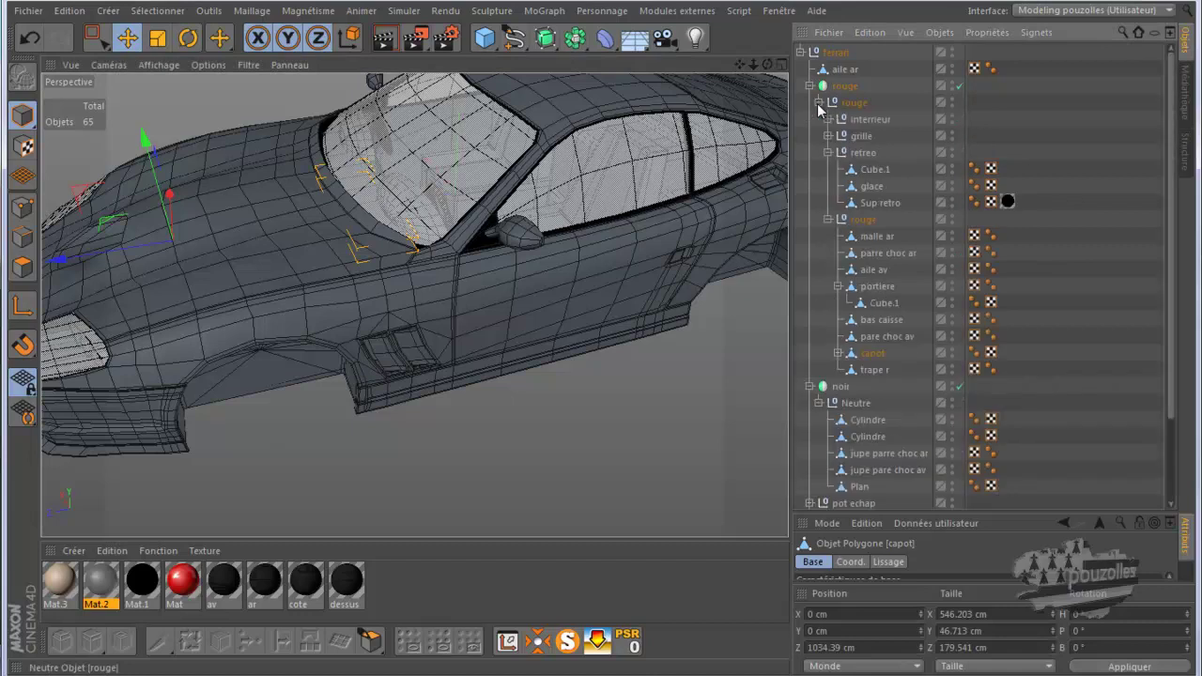
left_click(837, 353)
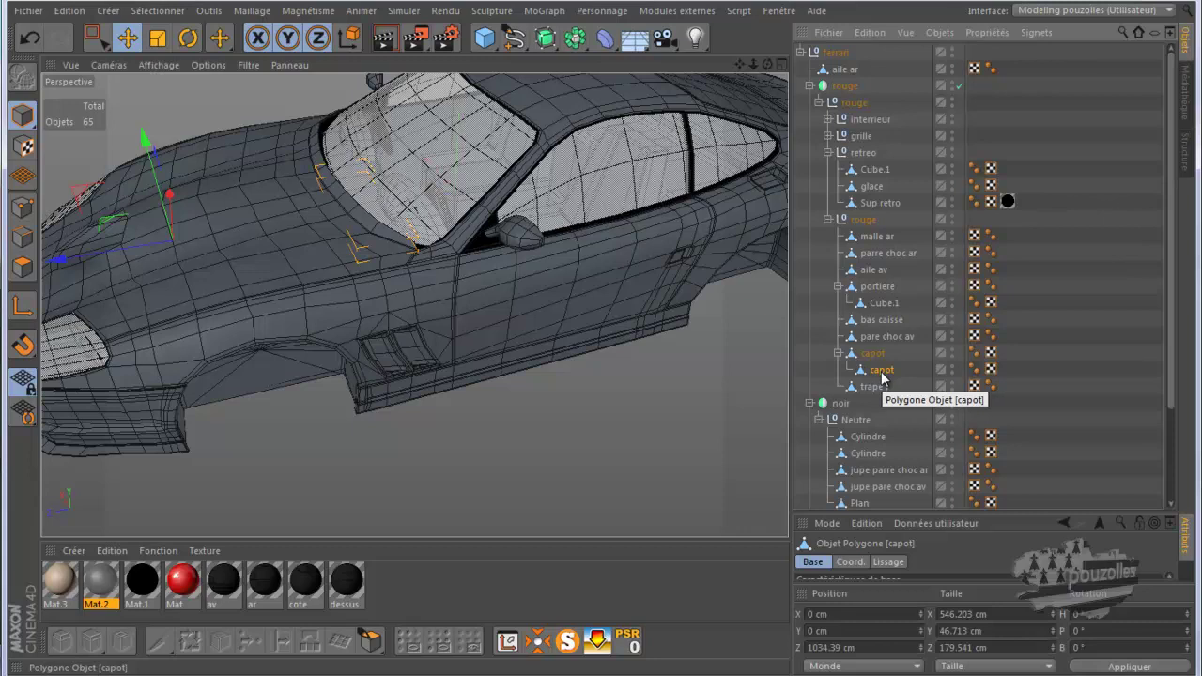
left_click_drag(882, 378, 873, 432)
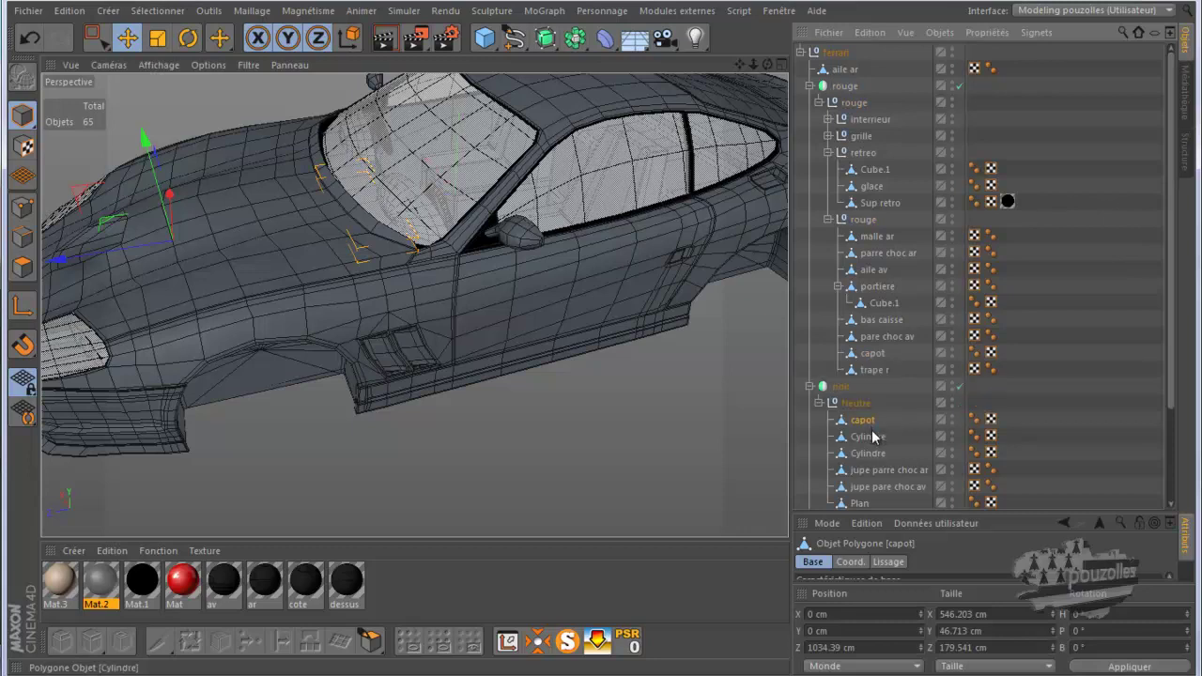
Apply the black Mat.1 material to the noir Symmetry object.
left_click_drag(143, 586, 845, 394)
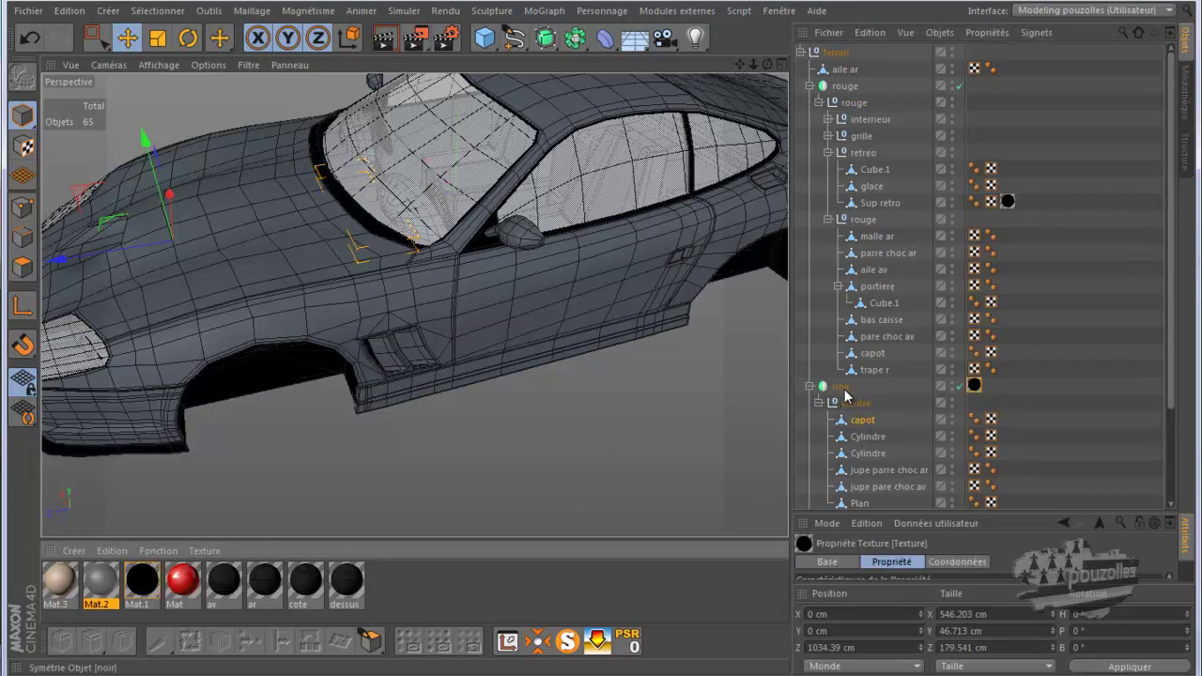
scroll(303, 278, "down", 5)
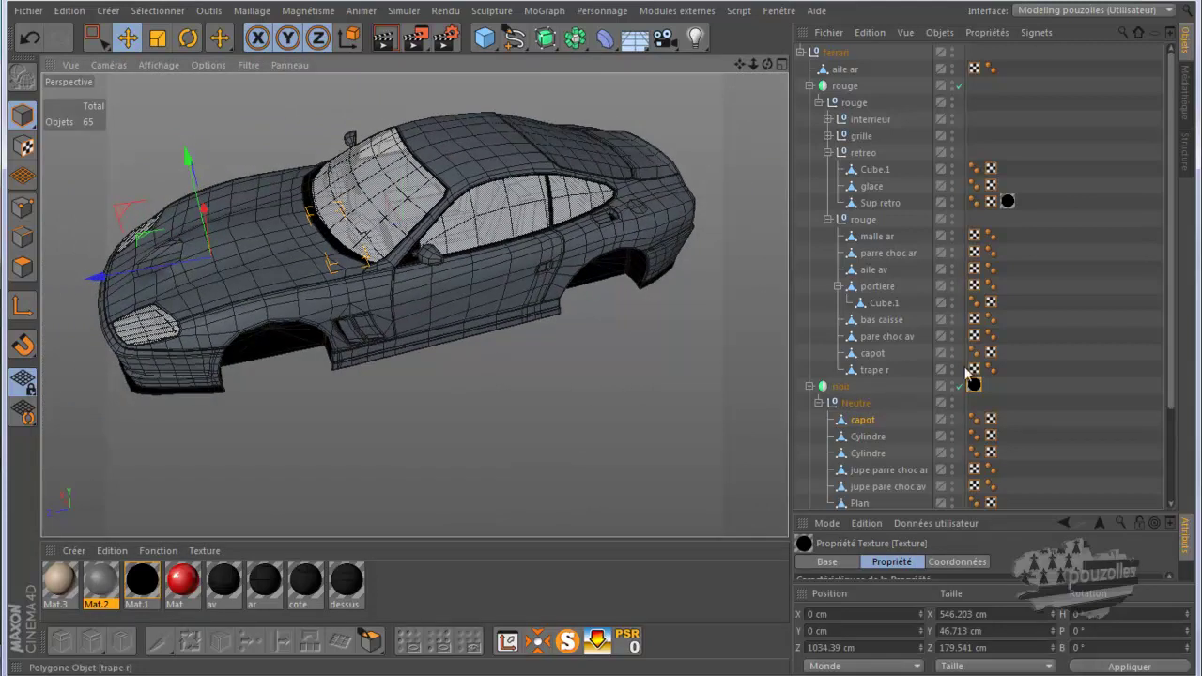
Delete the black texture tags from the noir Symmetry object and Sup retro.
left_click_drag(974, 385, 1008, 201)
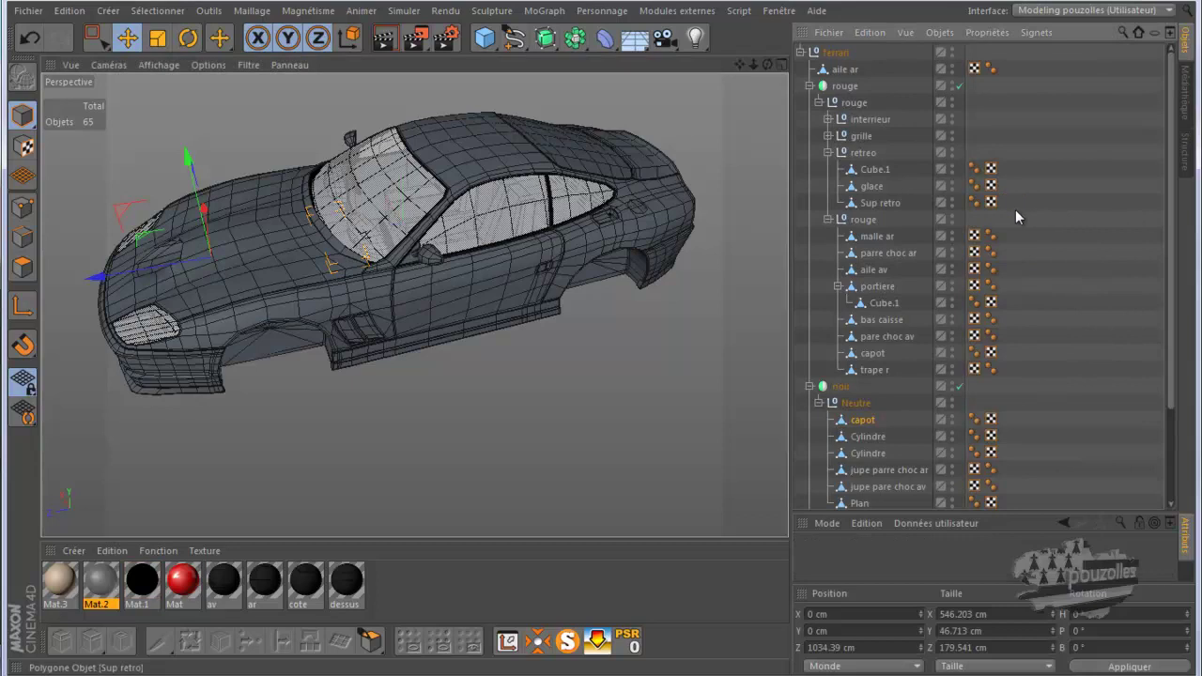
scroll(1039, 183, "down", 3)
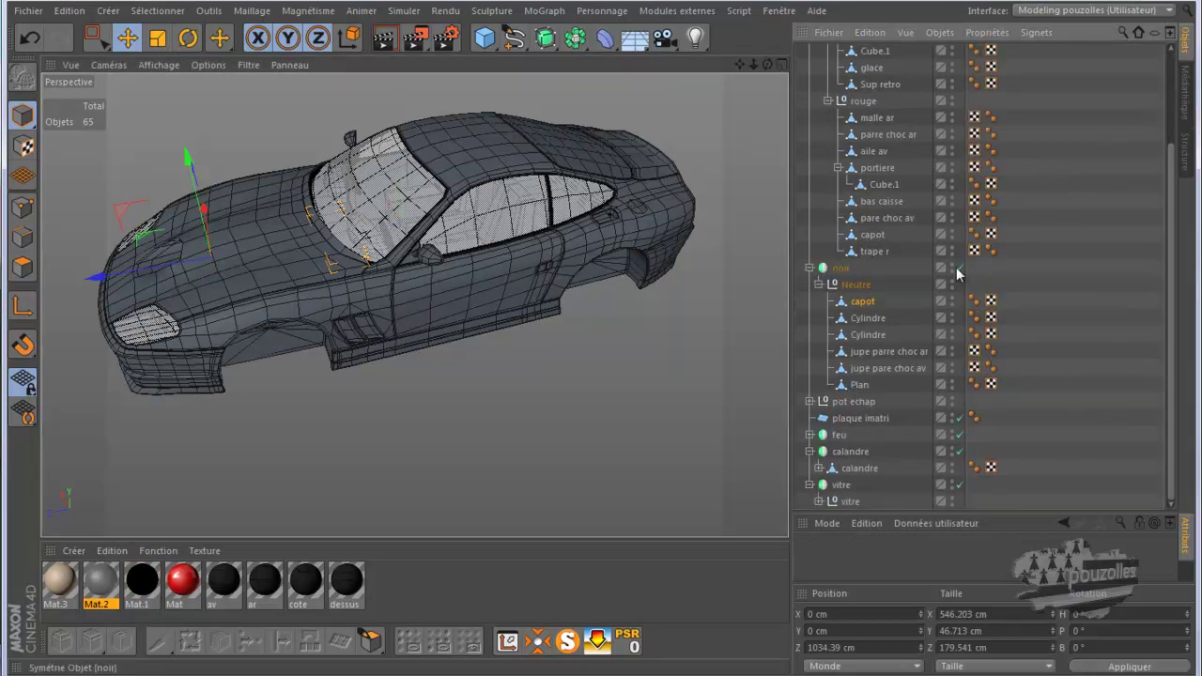
scroll(958, 272, "up", 3)
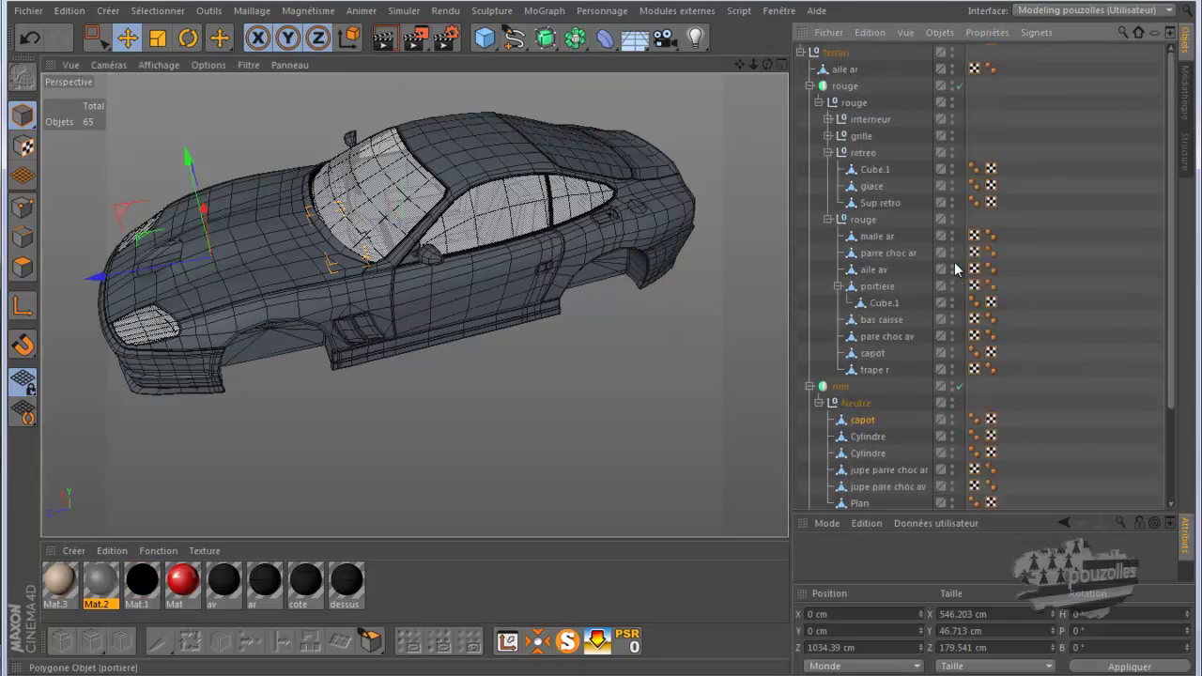
Check the interieur and grille groups for texture tags and collapse the four subgroups of rouge.
left_click(827, 119)
left_click(827, 203)
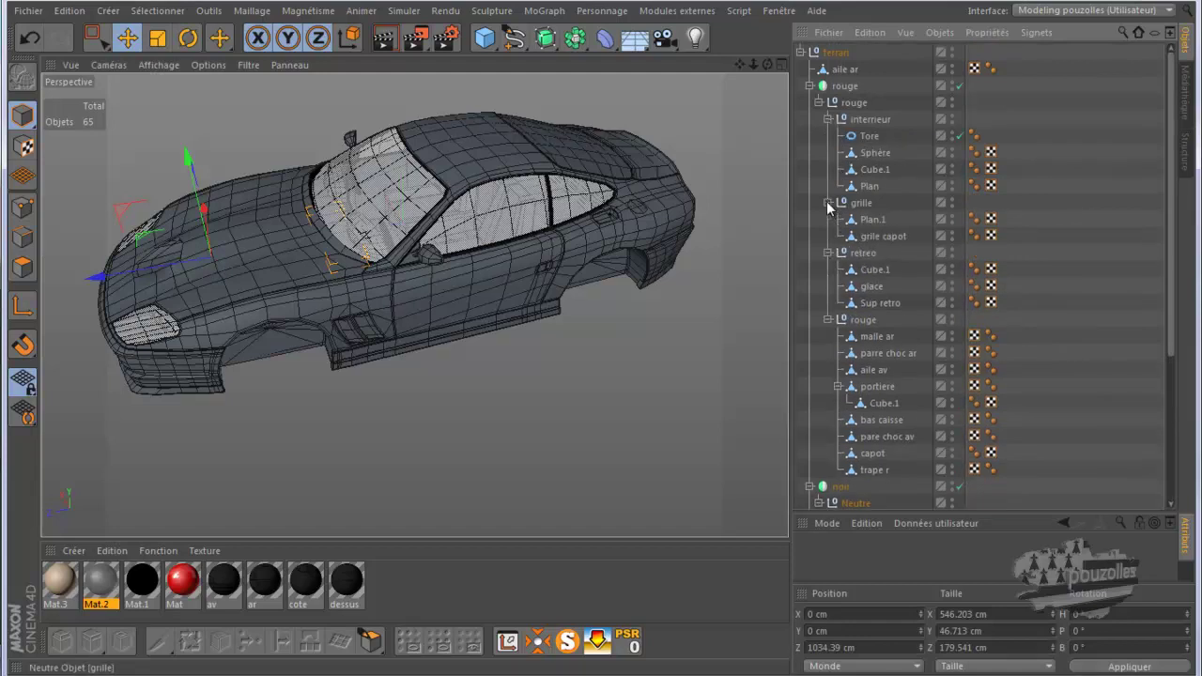
left_click(827, 119)
left_click(827, 135)
left_click(827, 152)
left_click(827, 169)
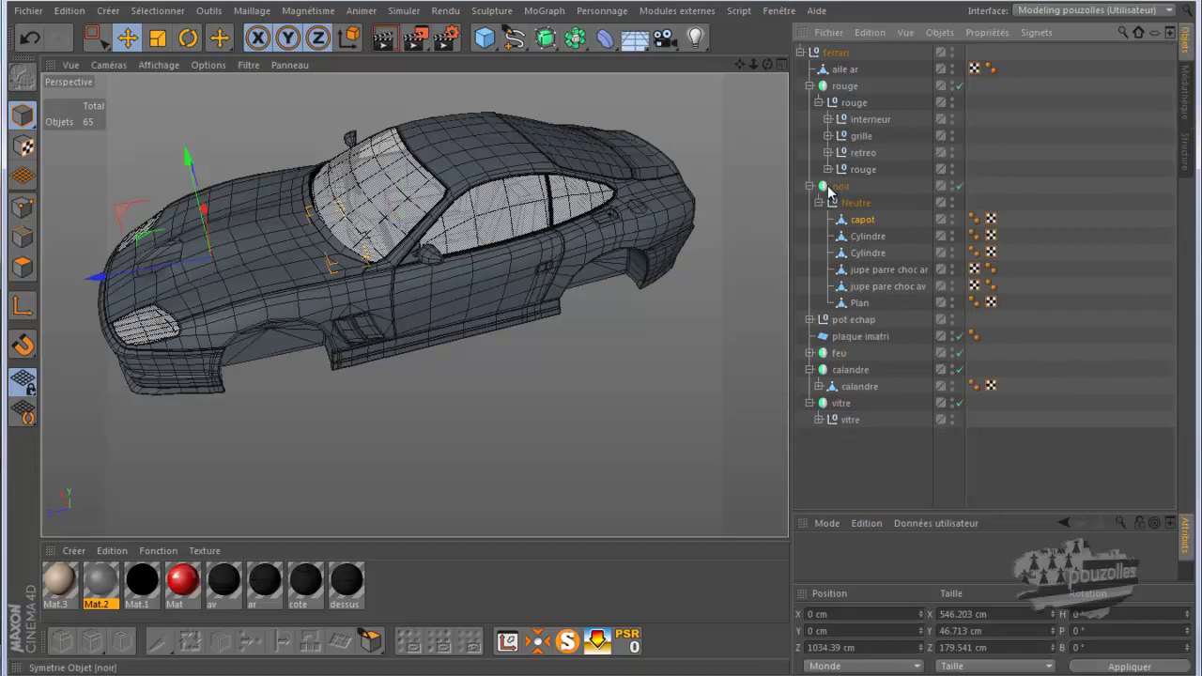
Expand the feu Symmetry object's groups and delete the texture tags from verre feu av and joint feu av.
left_click(819, 202)
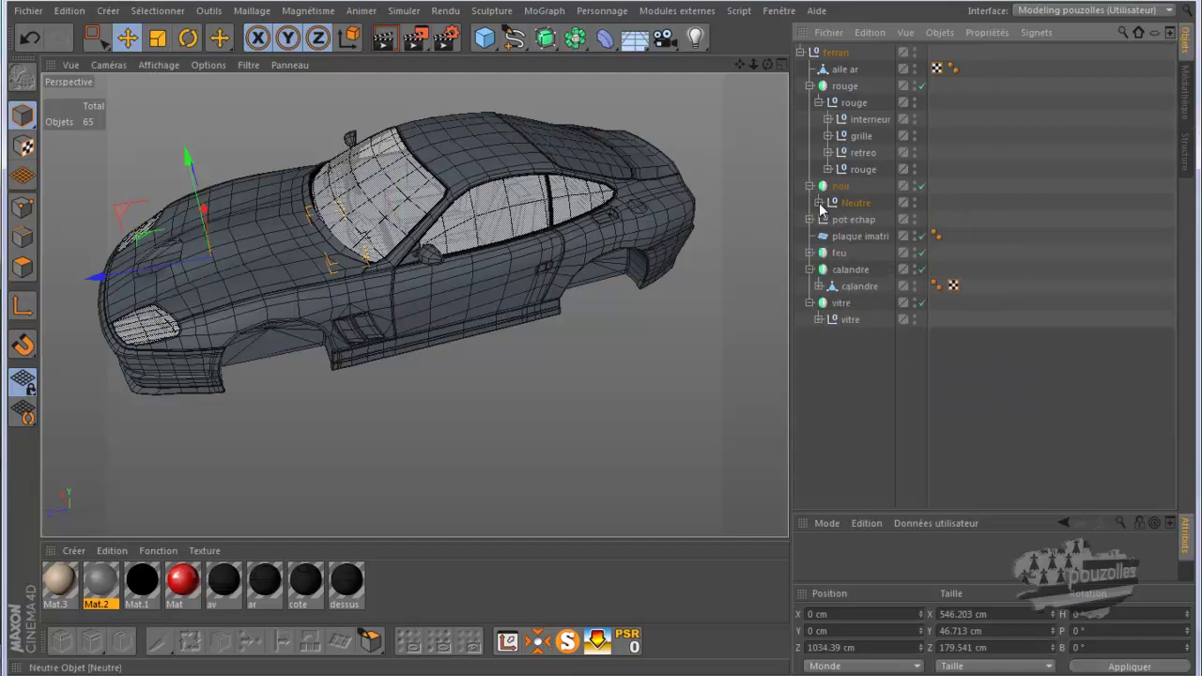
left_click(809, 219)
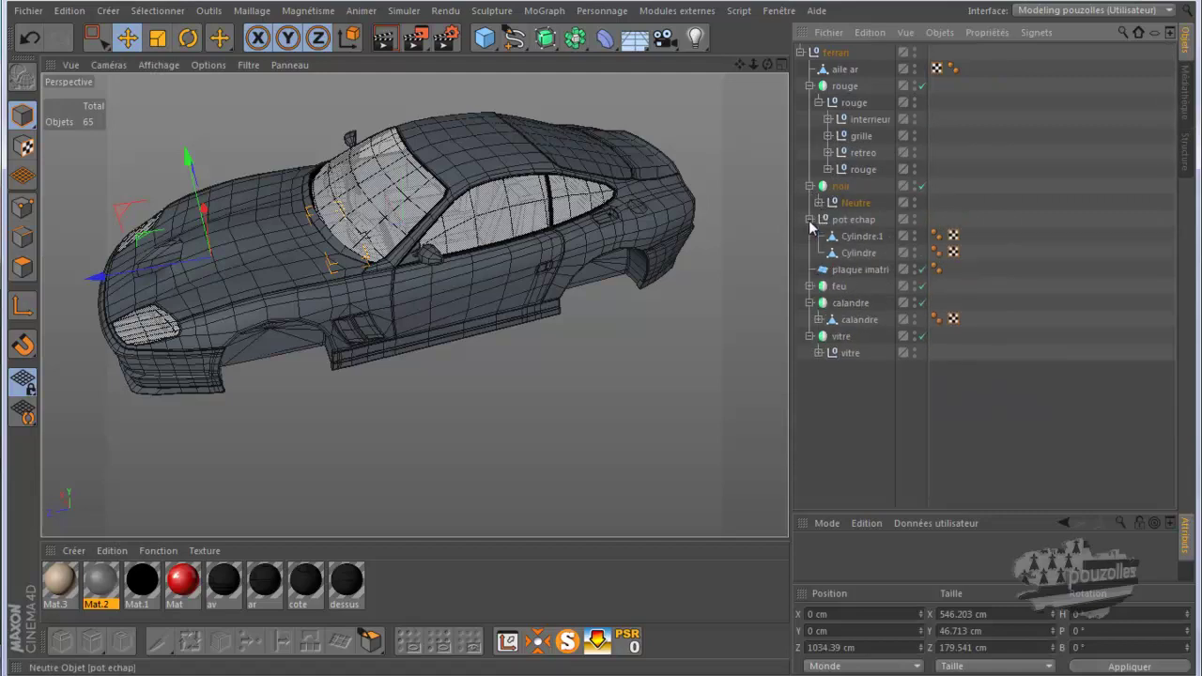
left_click(809, 220)
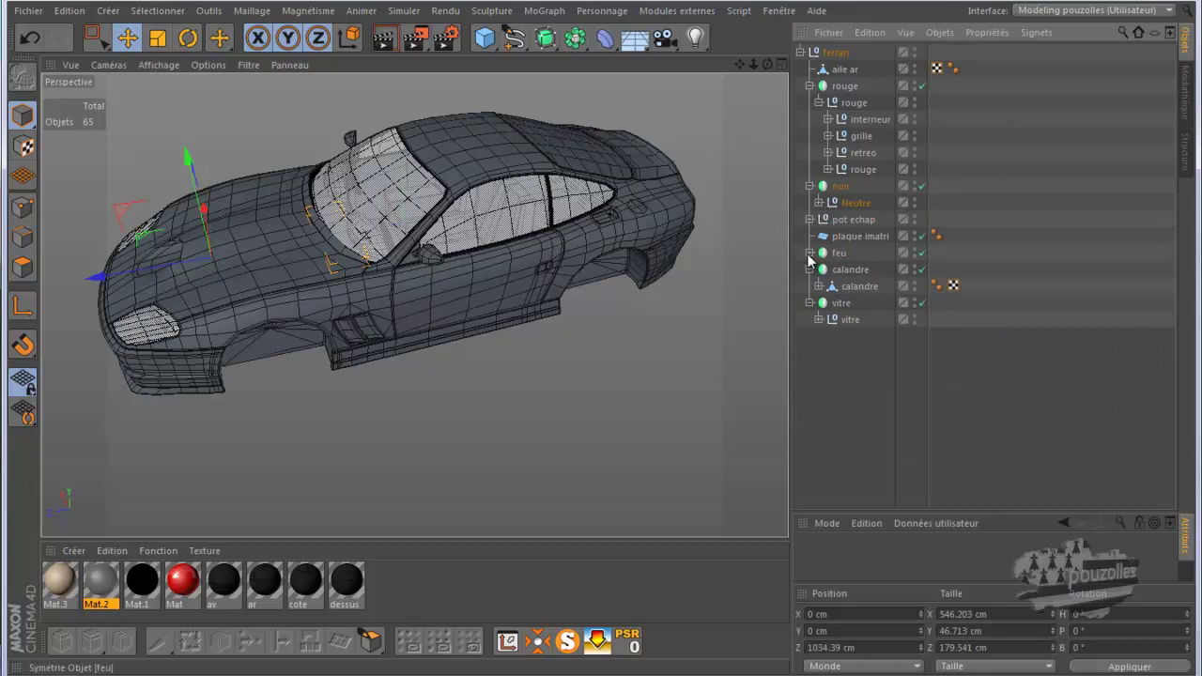
left_click(810, 252)
left_click(818, 269)
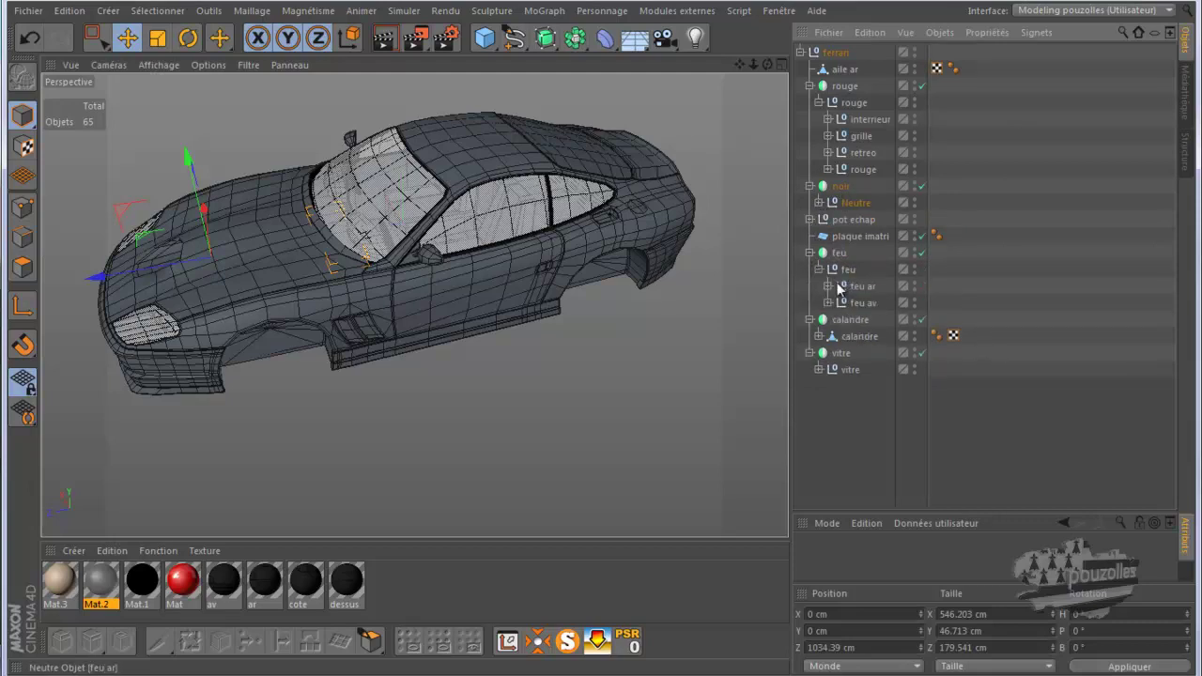
left_click(828, 286)
left_click(827, 336)
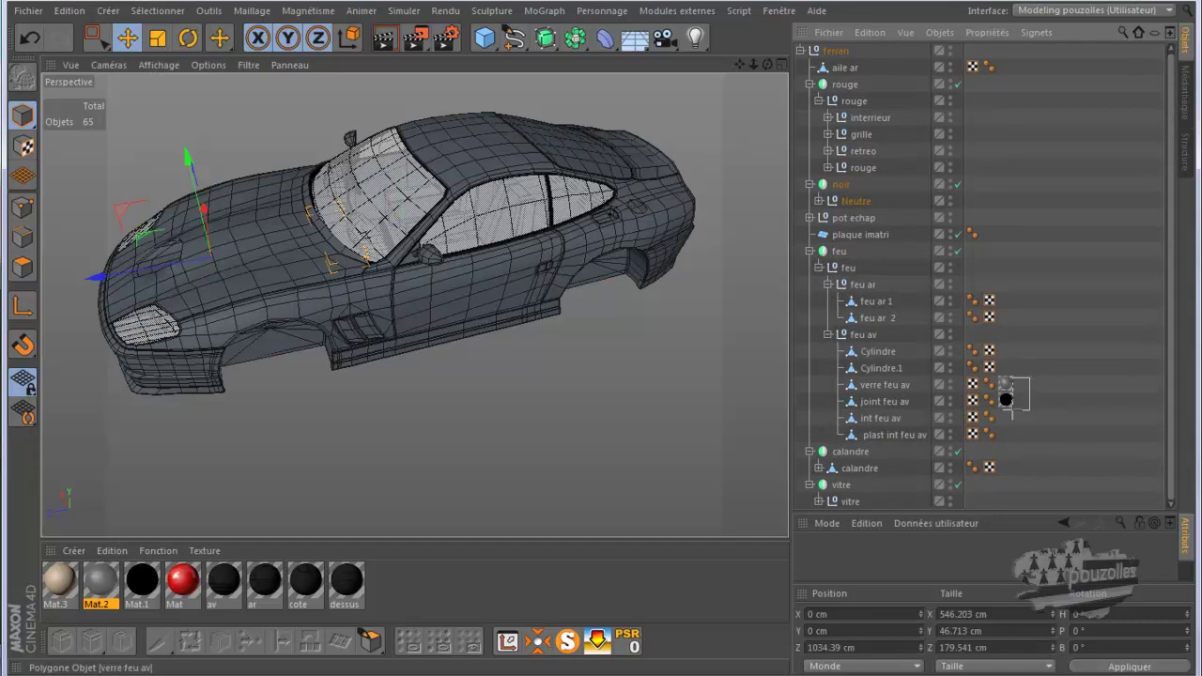
left_click(1006, 401)
key("Delete")
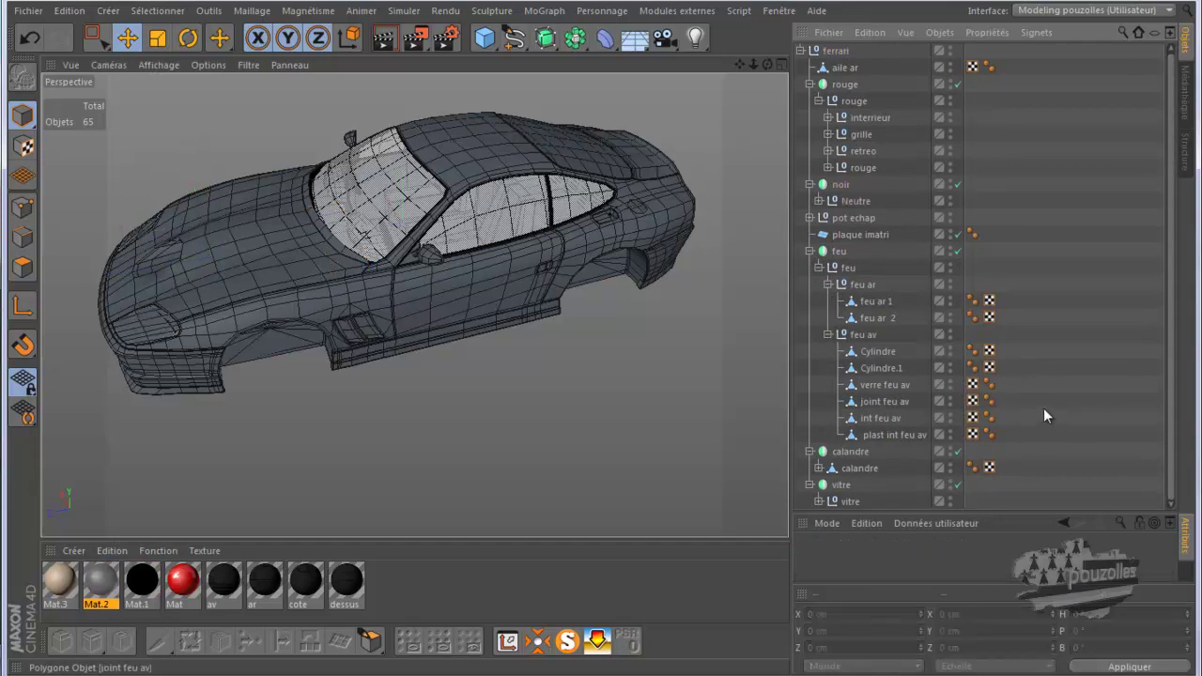
Collapse feu, expand the calandre and vitre groups, and delete the texture tags from vitre laterale and vitre av.
left_click(809, 252)
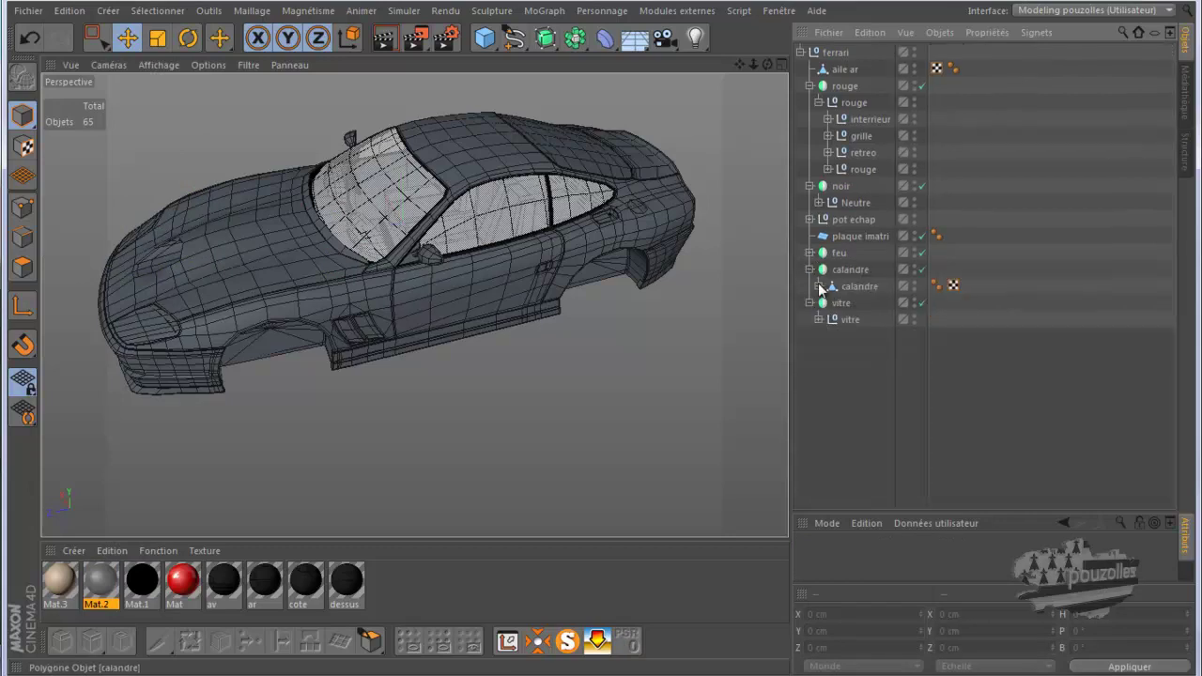
left_click(818, 287)
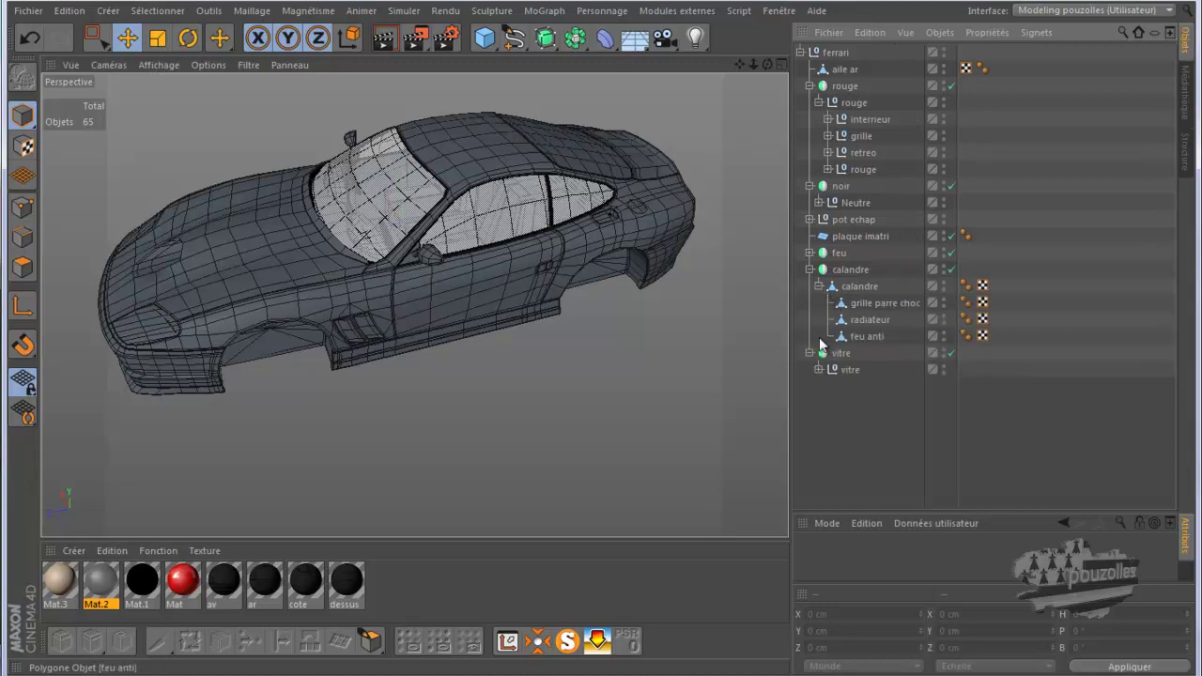
left_click(818, 370)
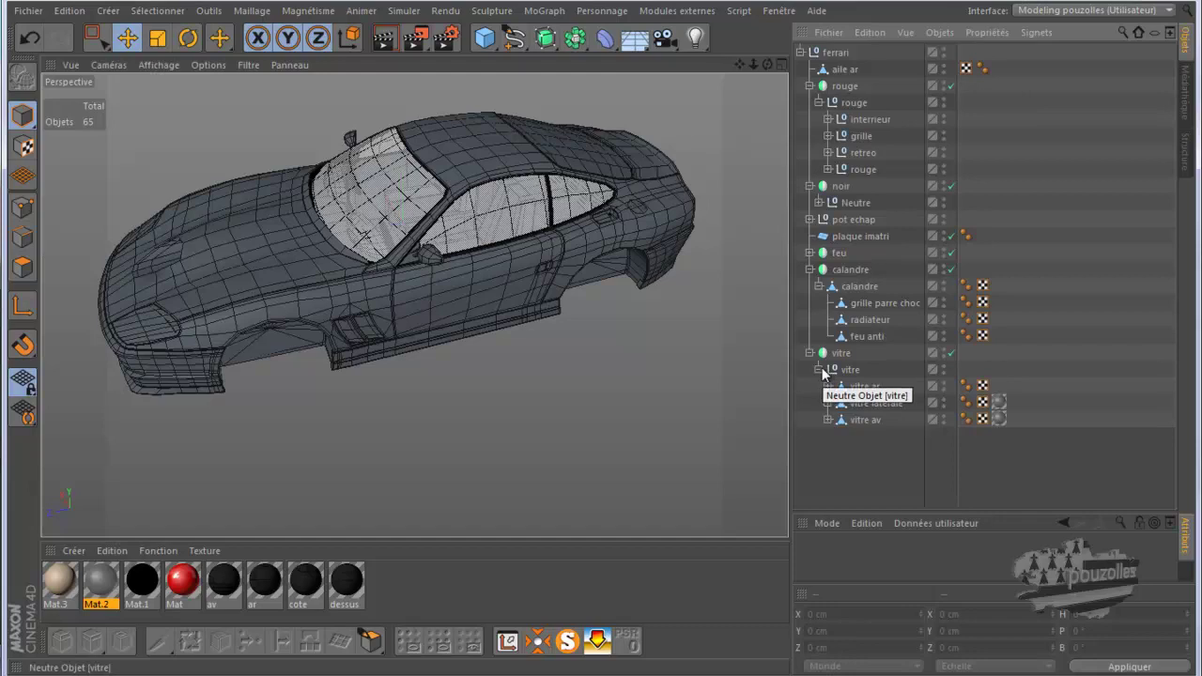
left_click_drag(1025, 388, 1008, 442)
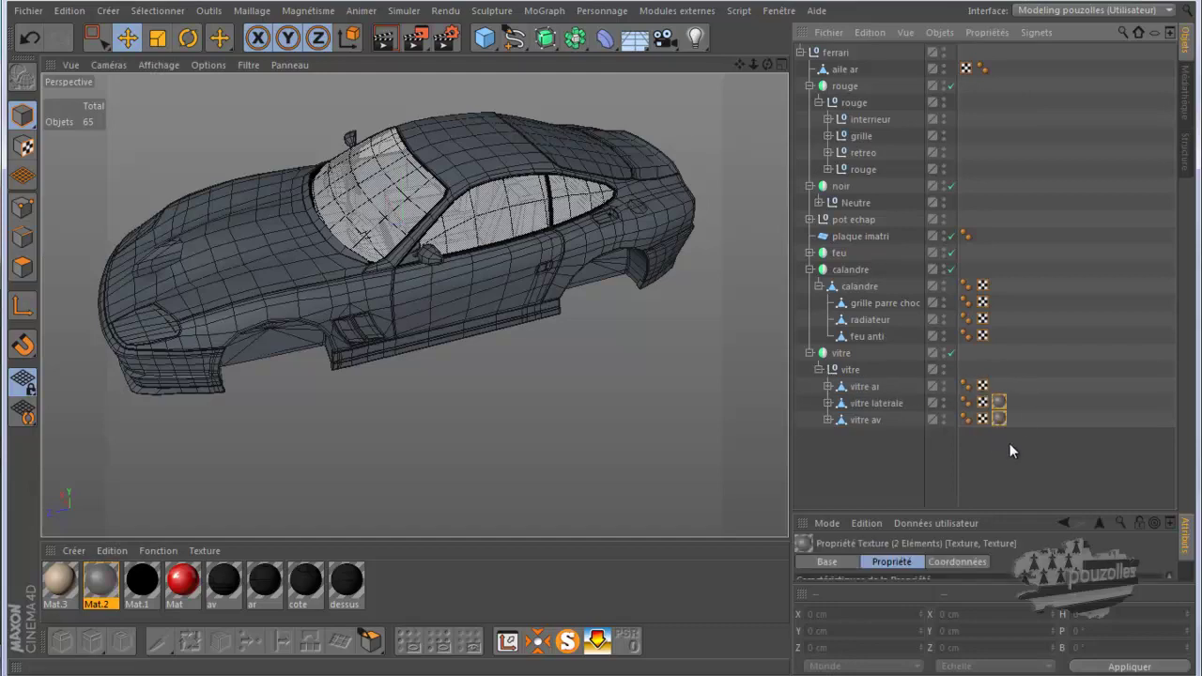
key("Delete")
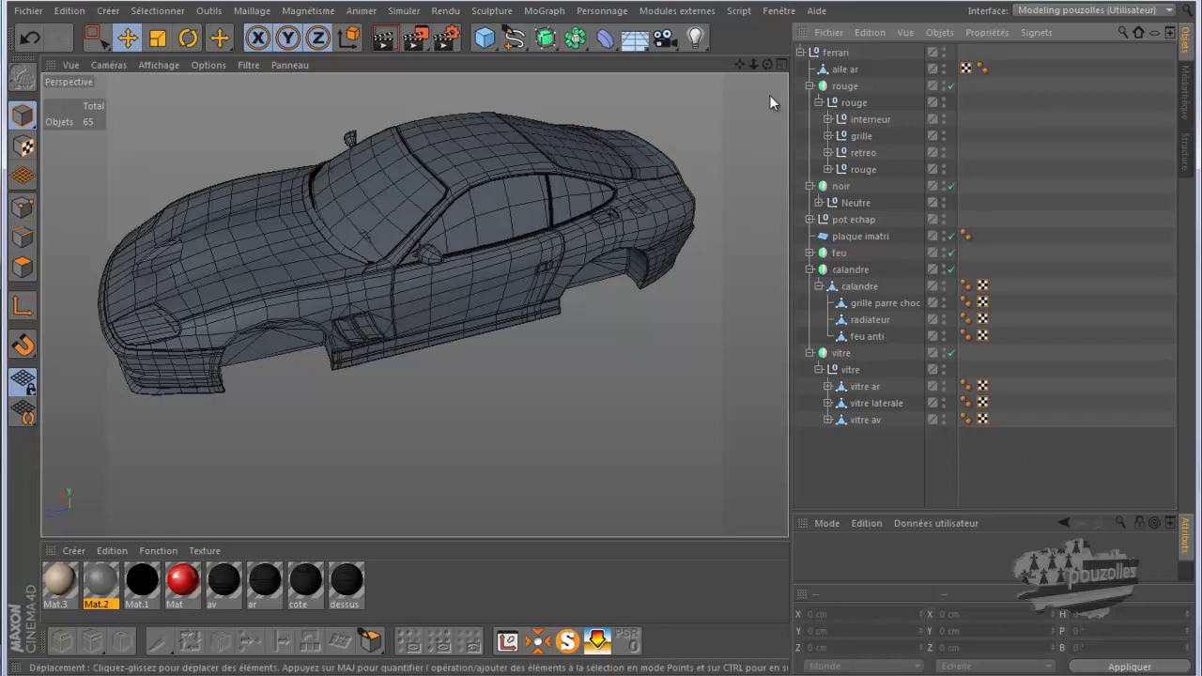
Inspect the car's windscreen, roof and side windows up close, from above and from the side.
left_click_drag(766, 63, 600, 338)
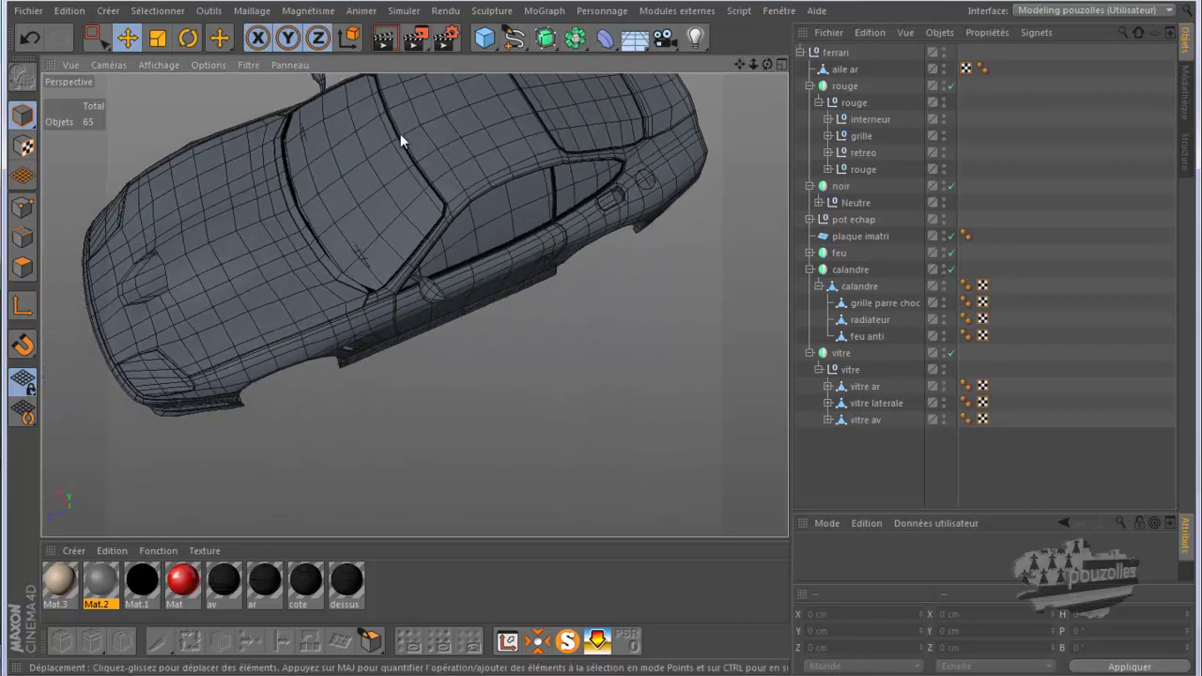
scroll(380, 139, "up", 10)
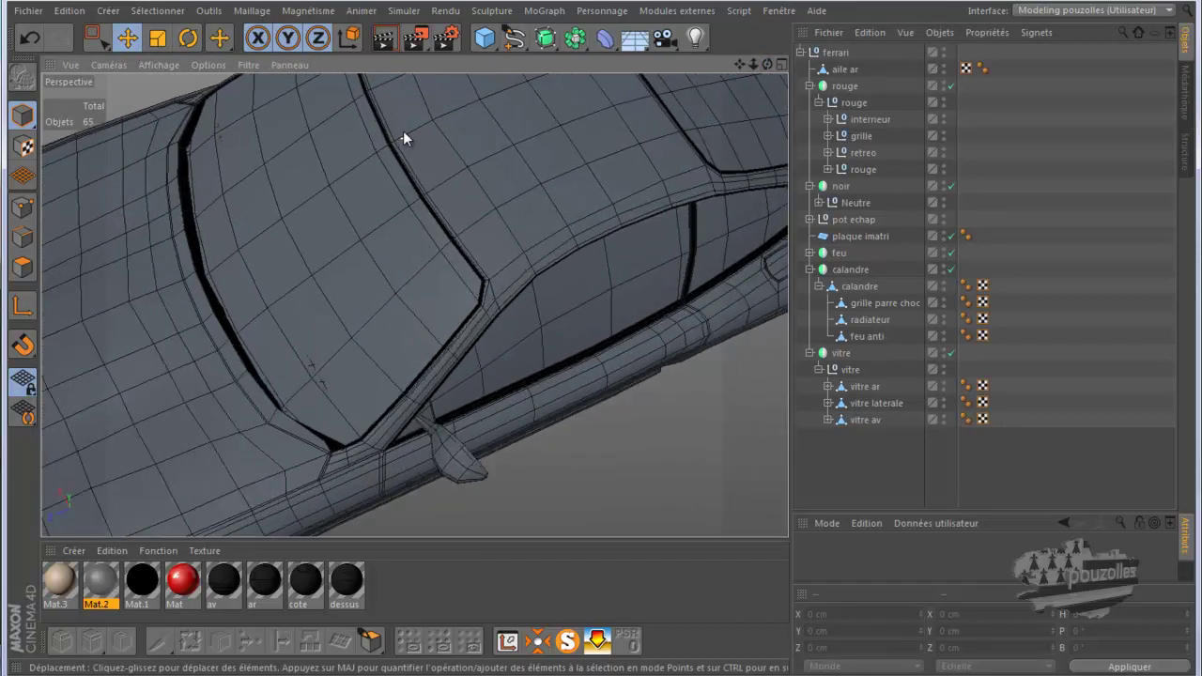
scroll(403, 137, "up", 3)
scroll(403, 132, "down", 8)
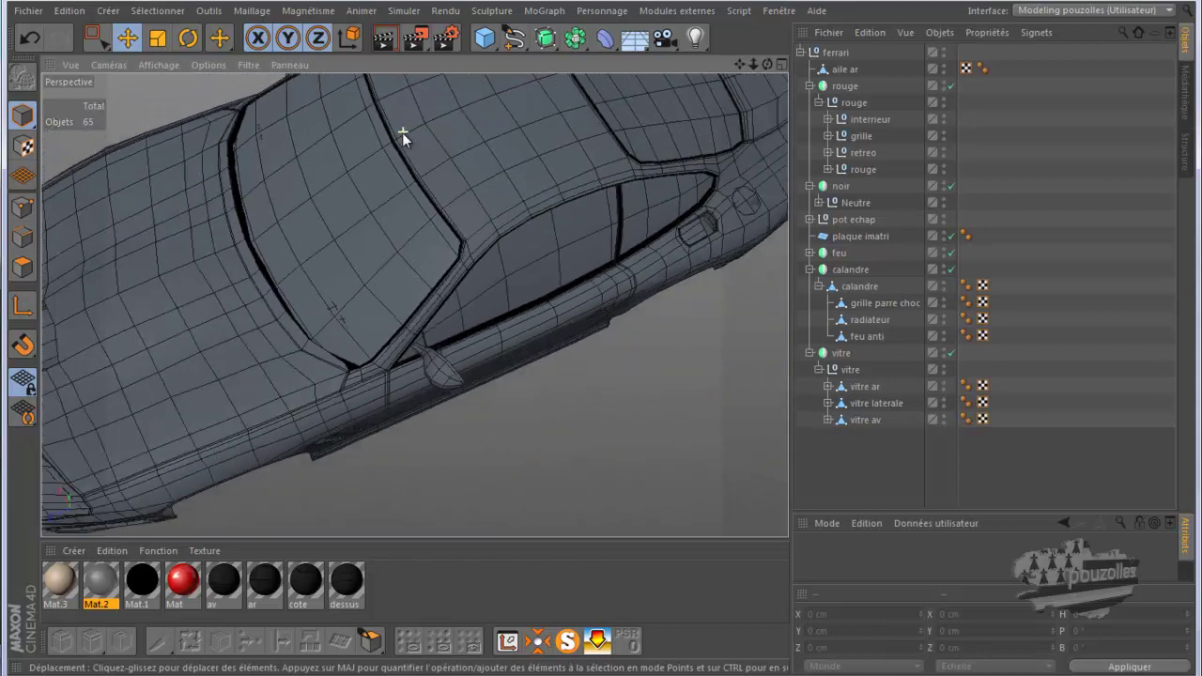
scroll(402, 132, "down", 4)
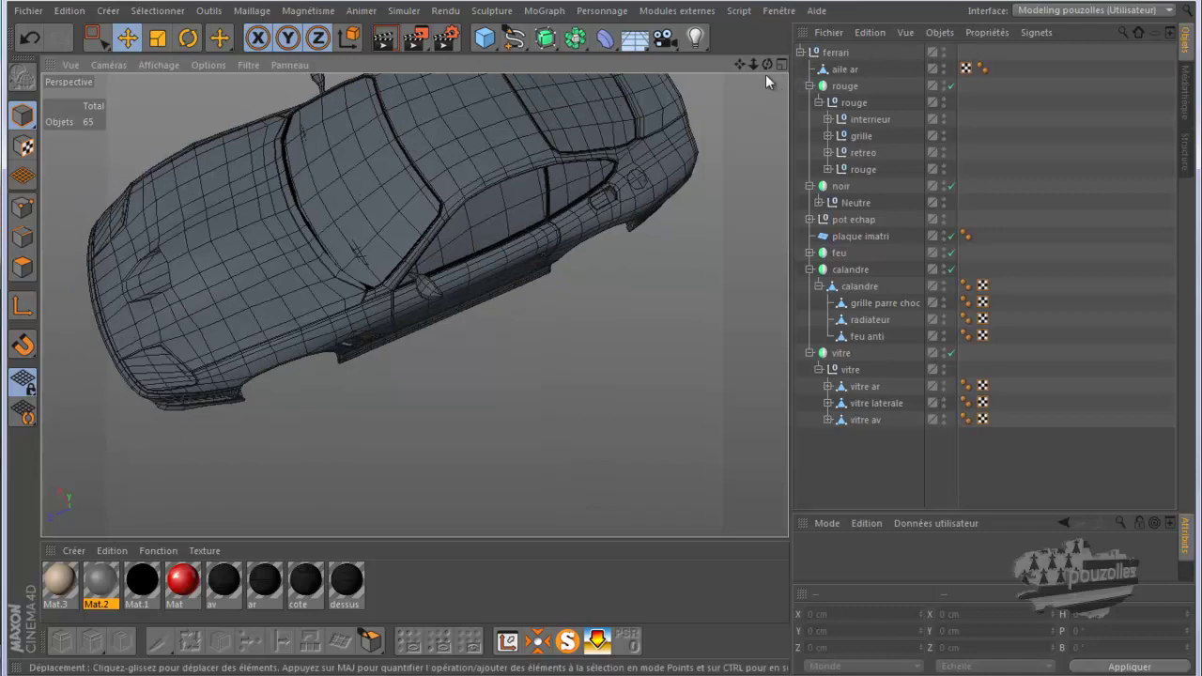
left_click_drag(739, 65, 601, 368)
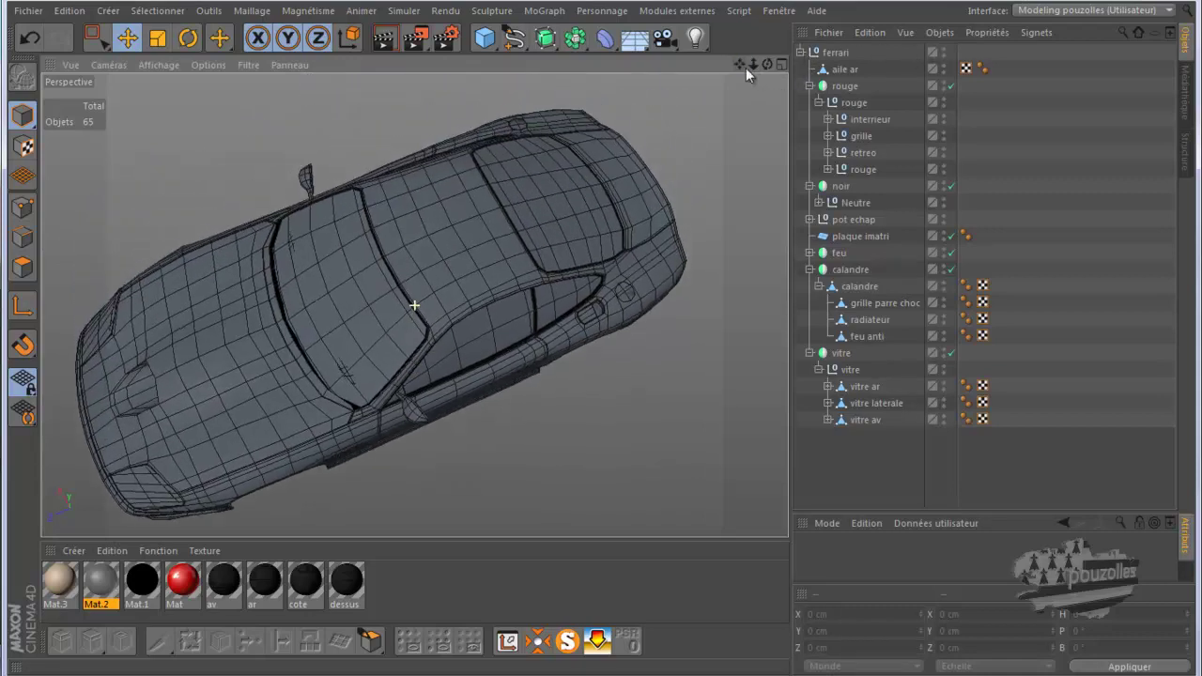
left_click_drag(766, 65, 596, 331)
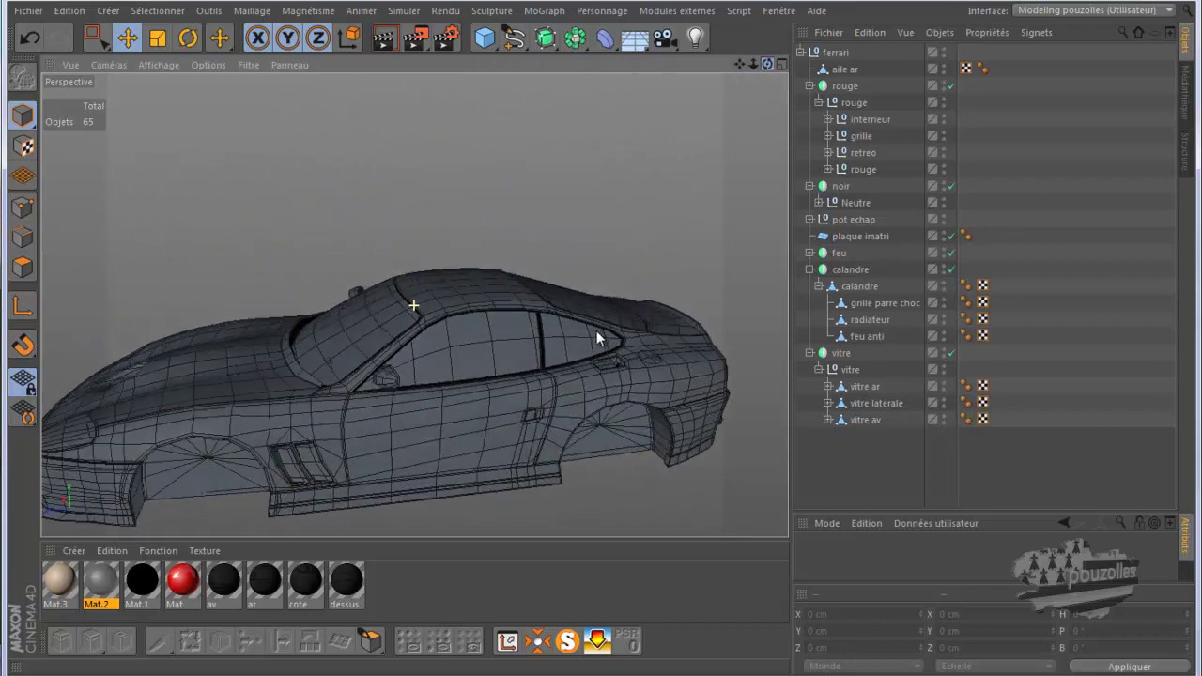
Collapse the ferrari null and place it inside a new Surface de subdivision object.
left_click(801, 51)
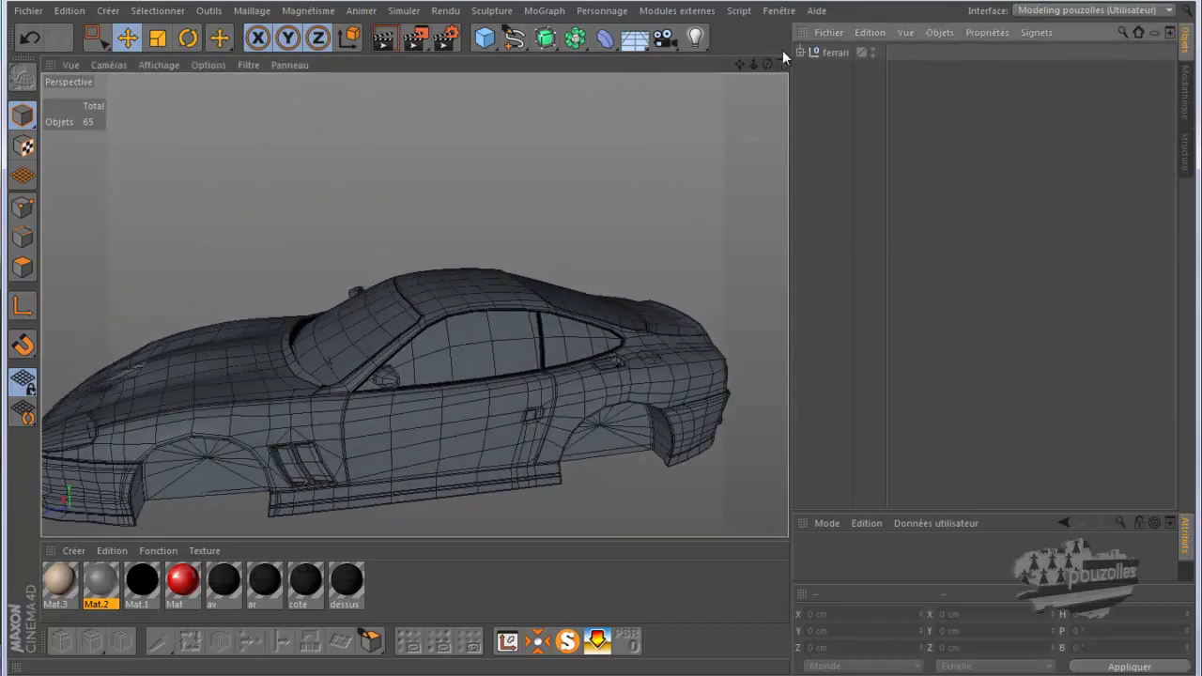
left_click(546, 39)
left_click_drag(834, 72, 845, 54)
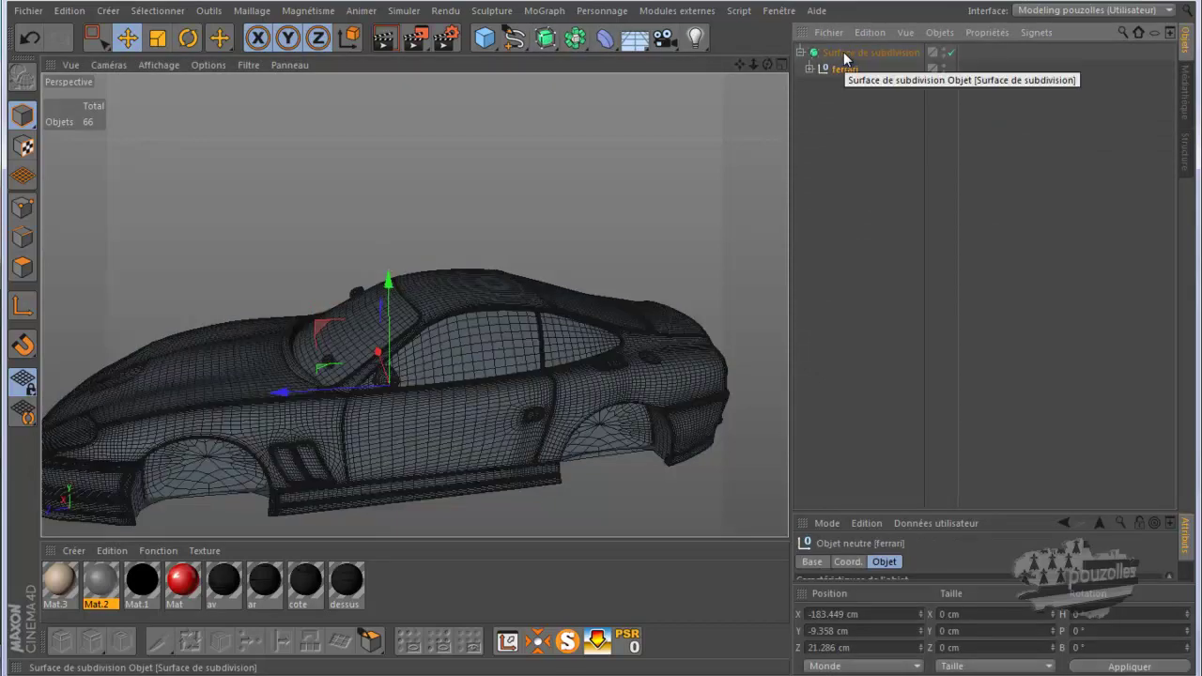
Render the whole car in the active view and examine the smoothed body from the front and above.
left_click_drag(749, 171, 748, 173, "alt")
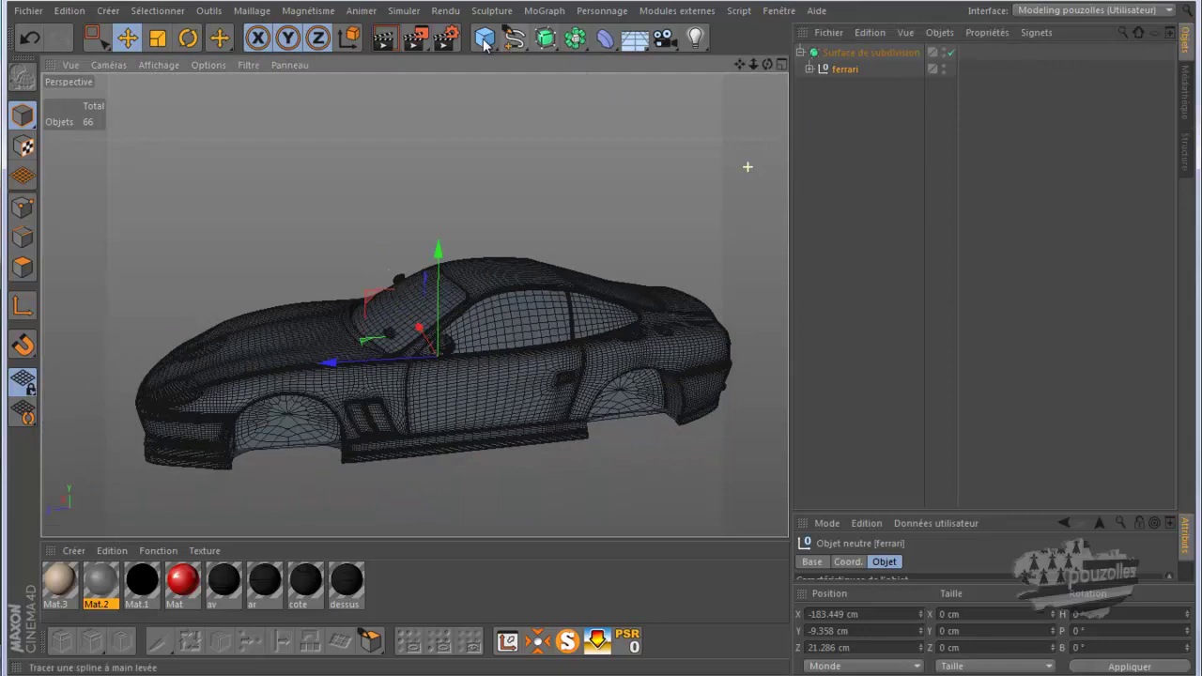
left_click(384, 40)
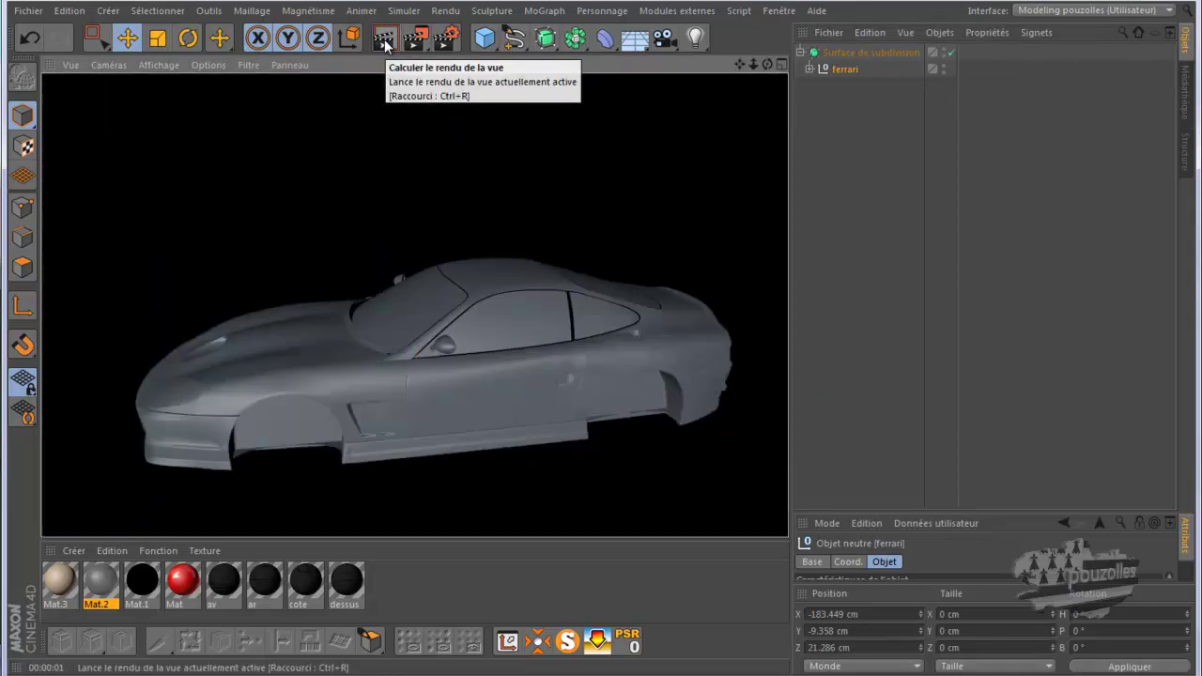
left_click_drag(629, 334, 495, 368, "alt")
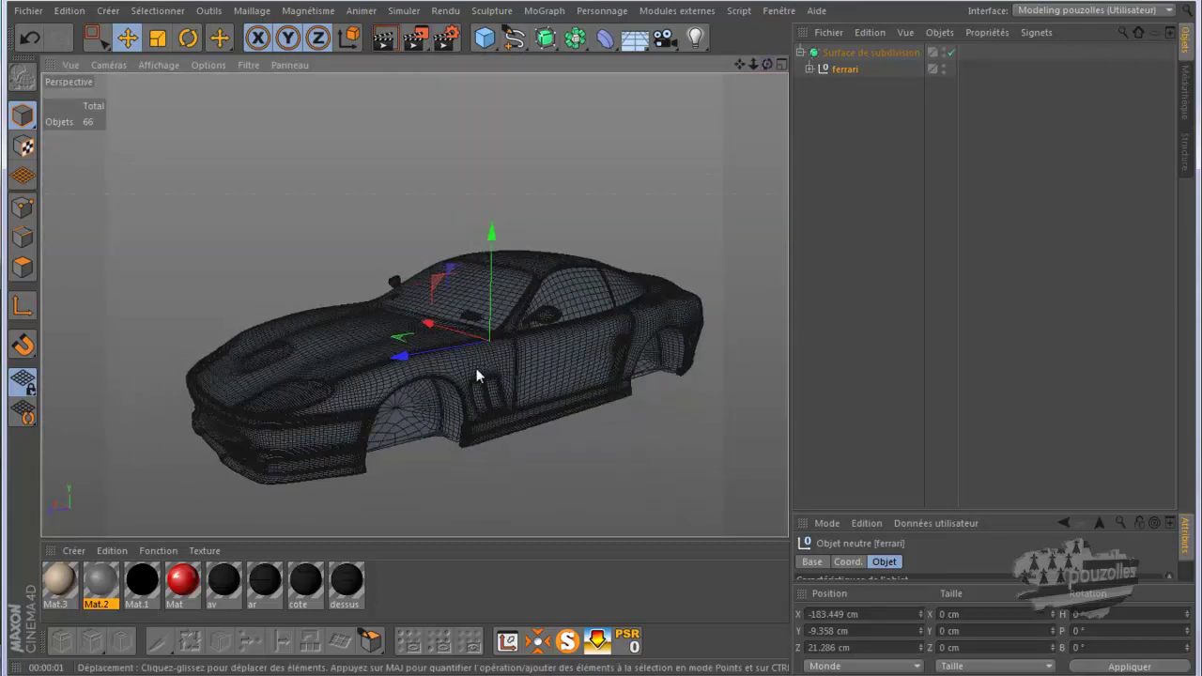
left_click(420, 413)
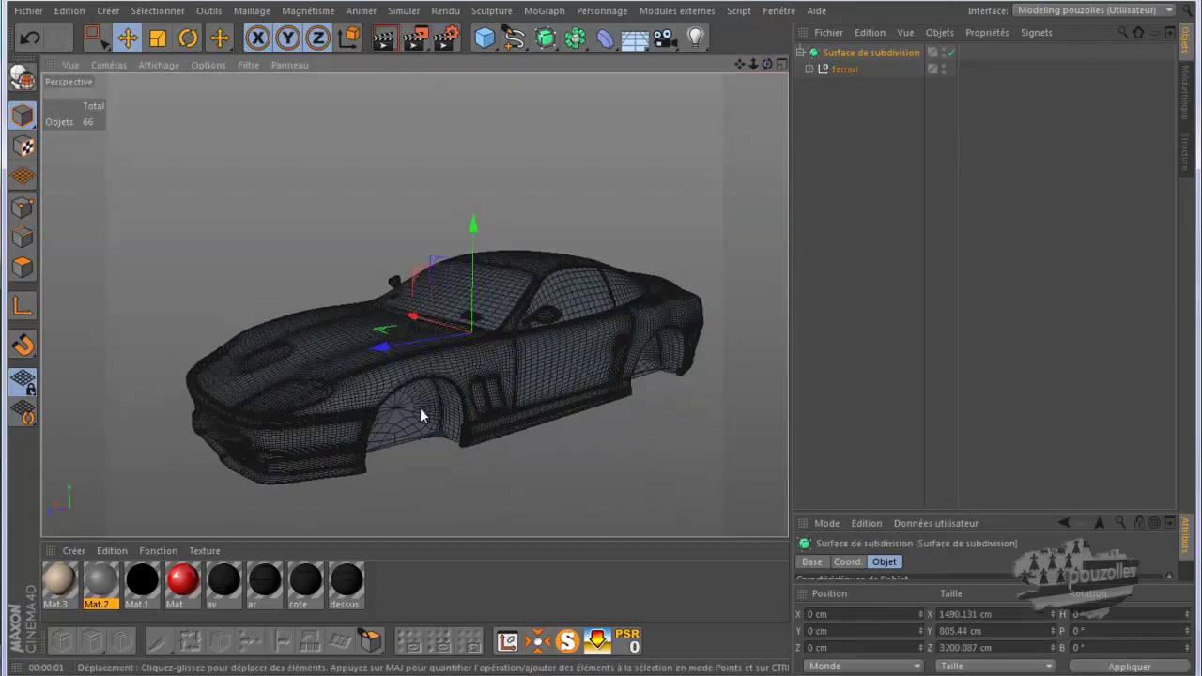
mouse_move(601, 342)
left_mouse_down("alt")
mouse_move(592, 356)
mouse_move(595, 344)
left_mouse_up("alt")
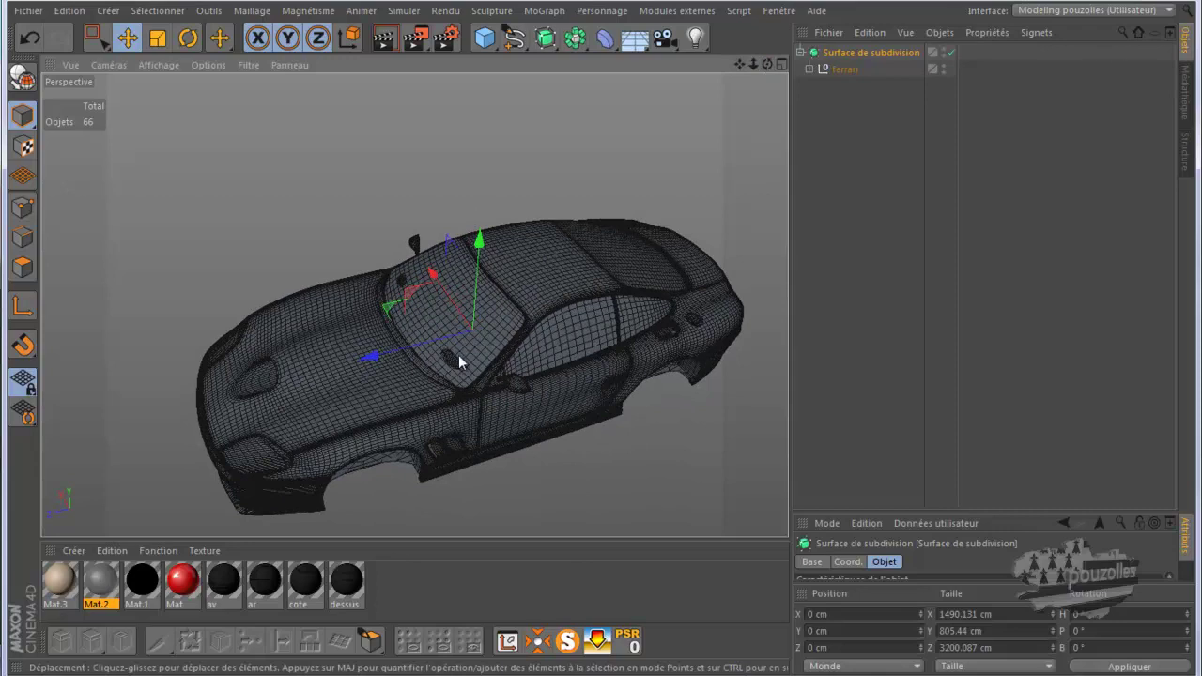
Expand ferrari and its interieur group, and move Sphère out of interieur to directly under ferrari, after aile ar.
left_click(808, 69)
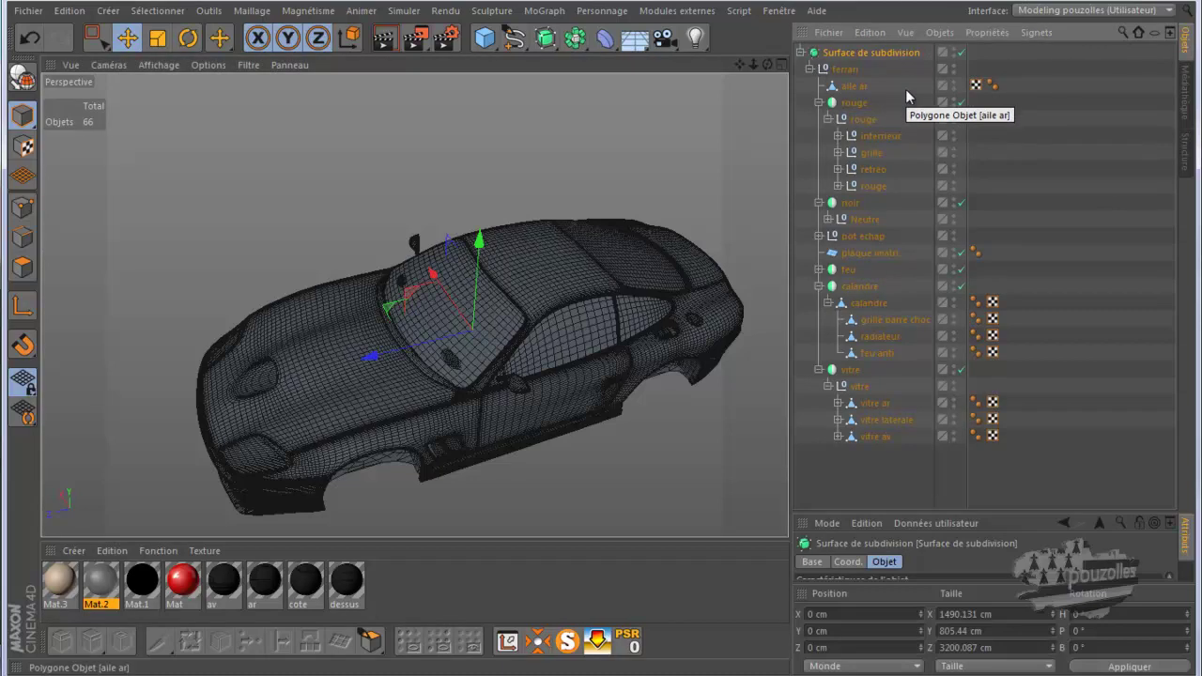
left_click(873, 137)
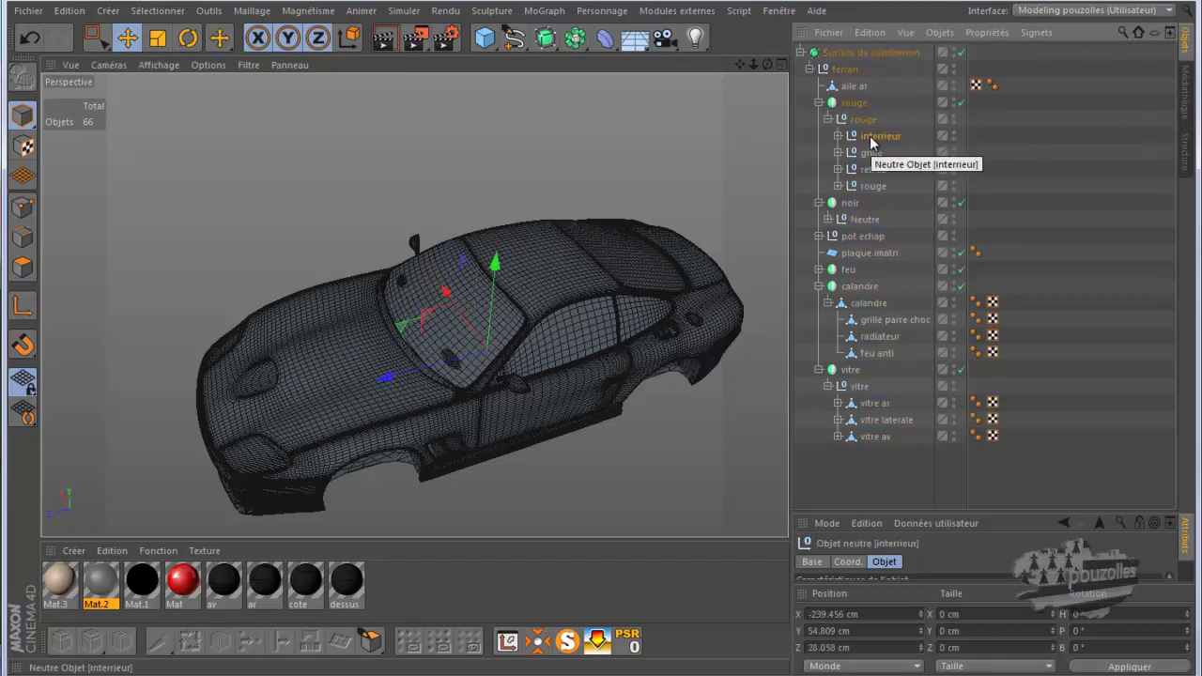
left_click(838, 137)
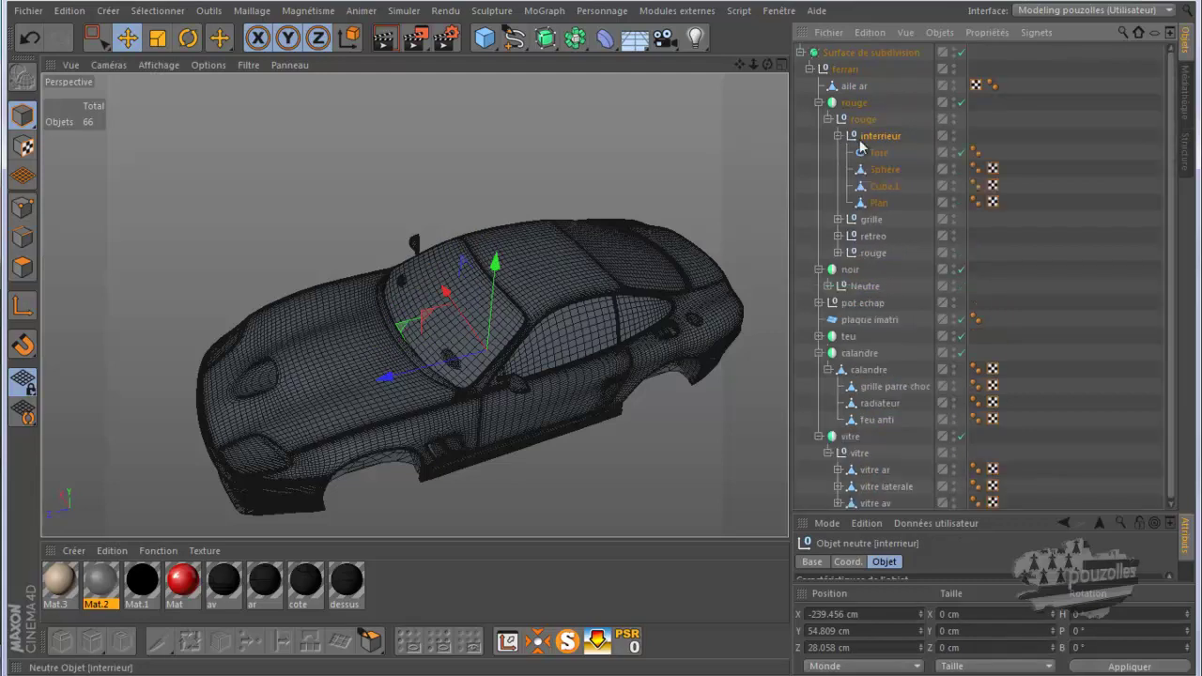
left_click(887, 171)
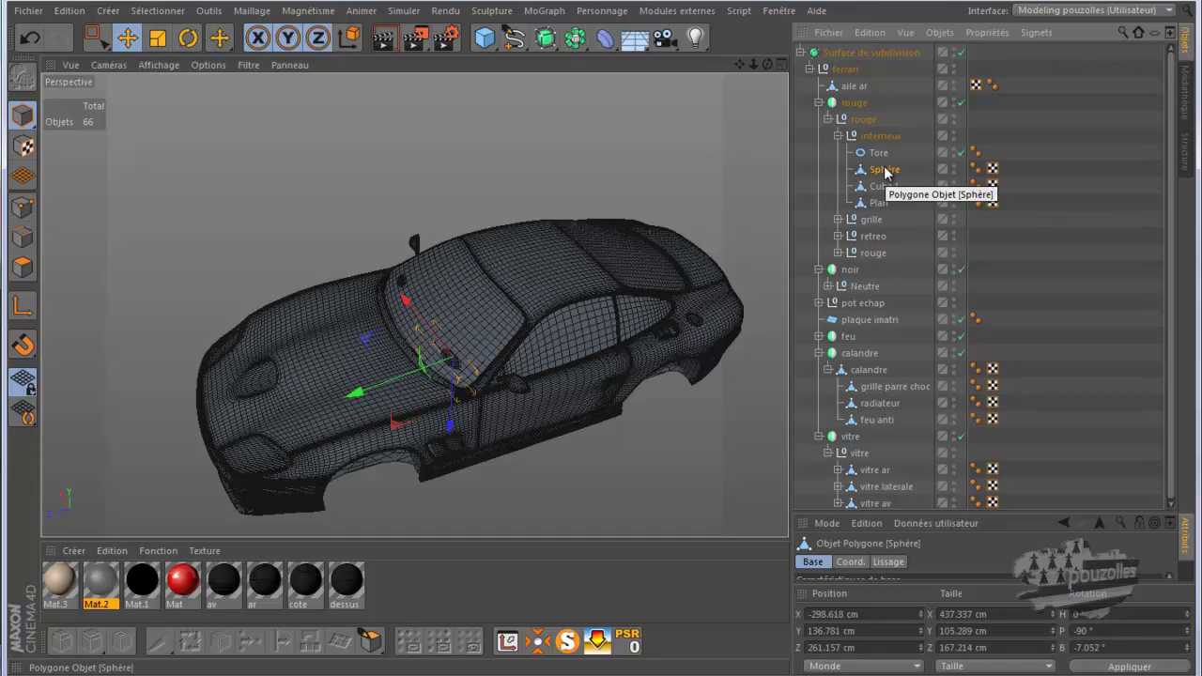
left_click_drag(887, 171, 864, 96)
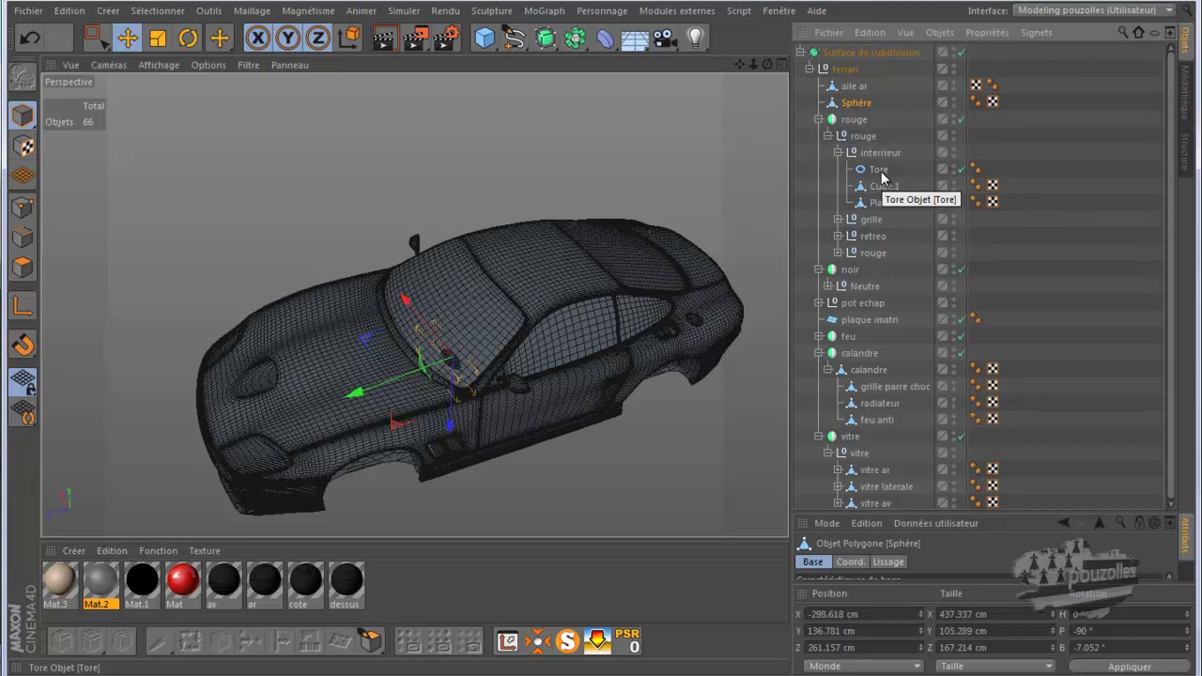
Shift Sphère about 17 cm towards the rear along its Y axis so it sits behind the windscreen.
scroll(456, 373, "up", 5)
scroll(459, 372, "up", 5)
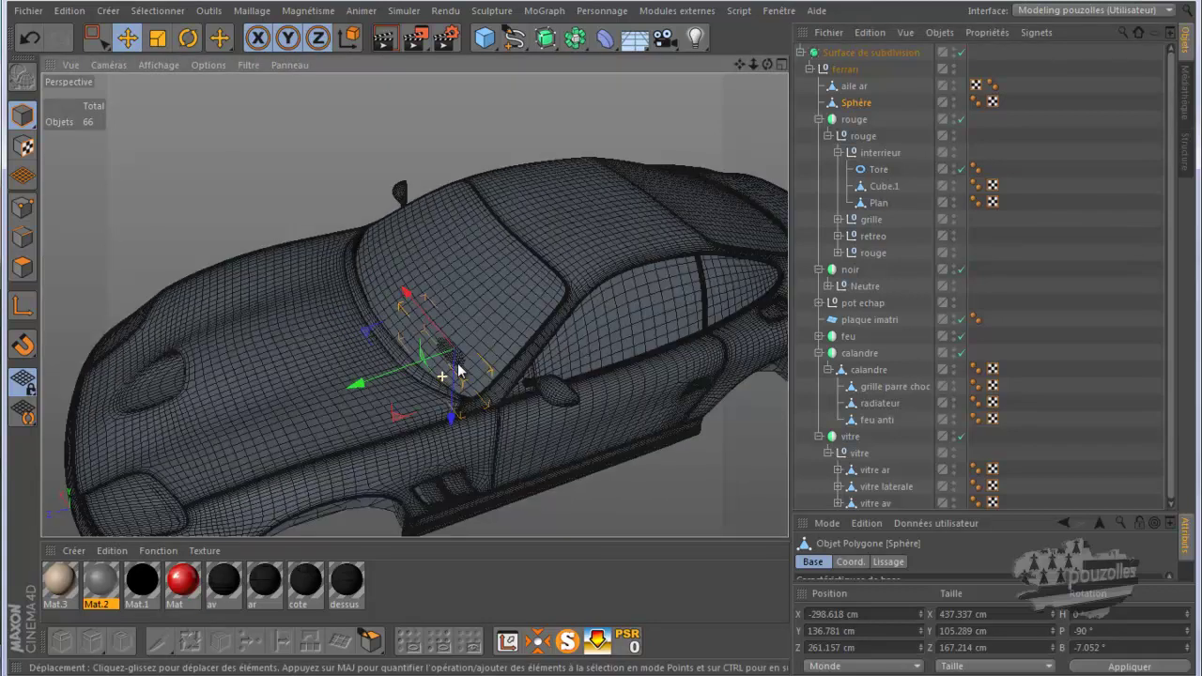
scroll(464, 360, "up", 4)
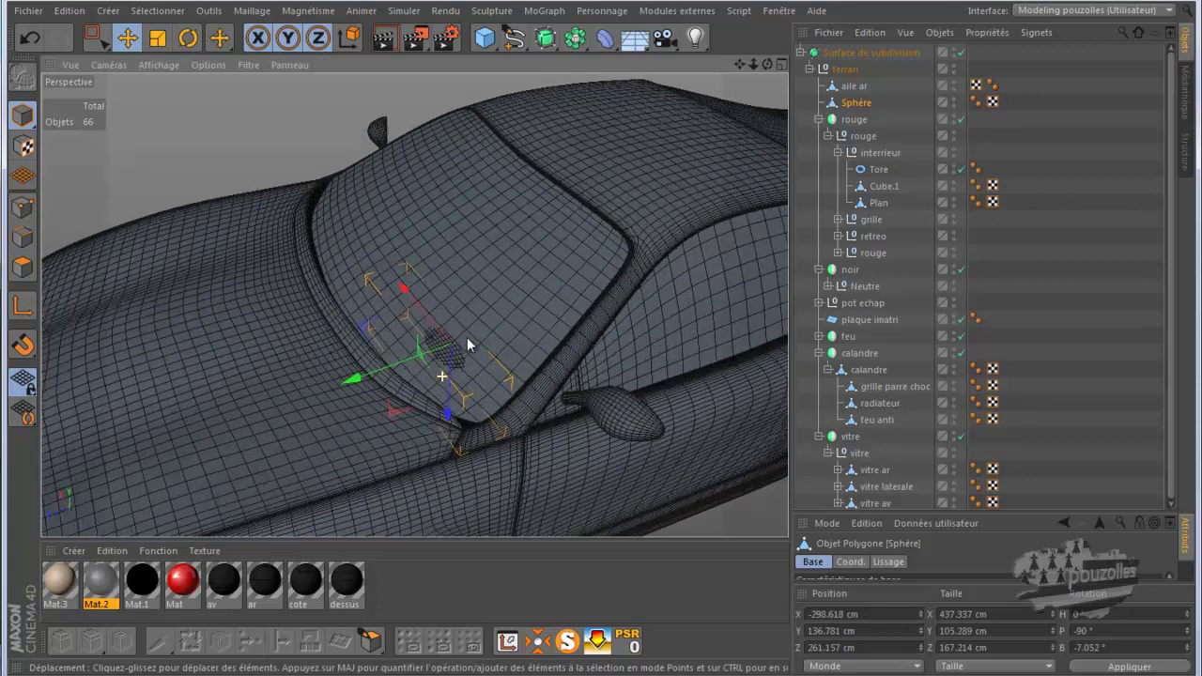
left_click_drag(770, 66, 597, 335)
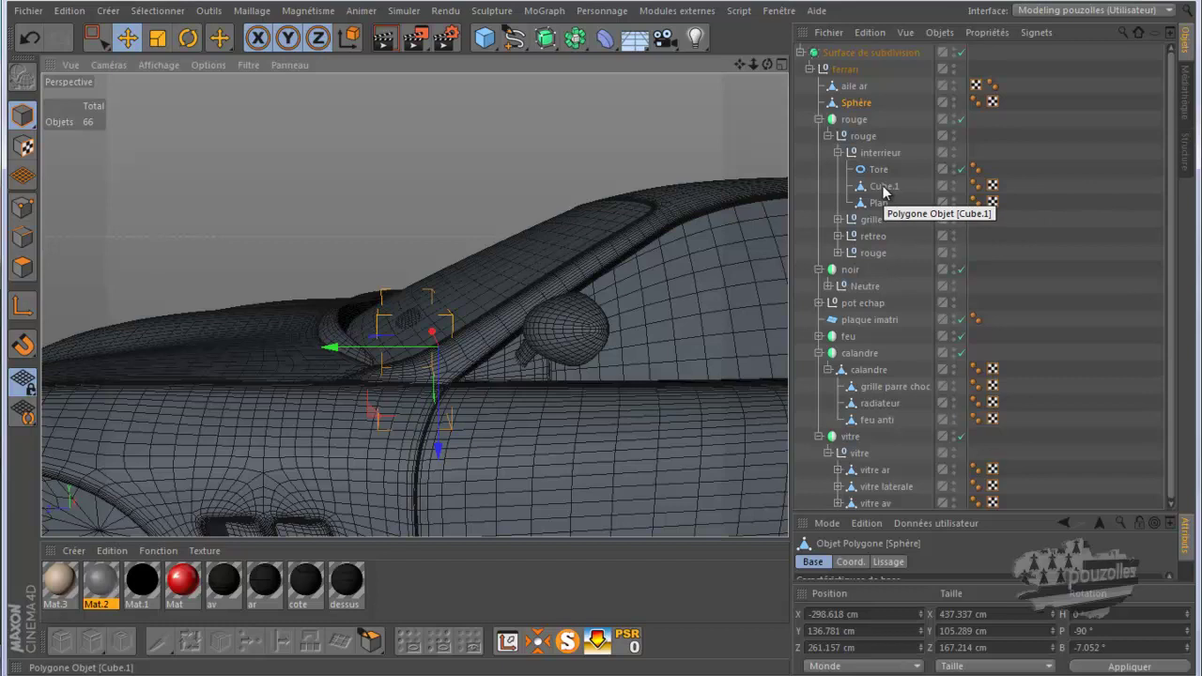
left_click(854, 104)
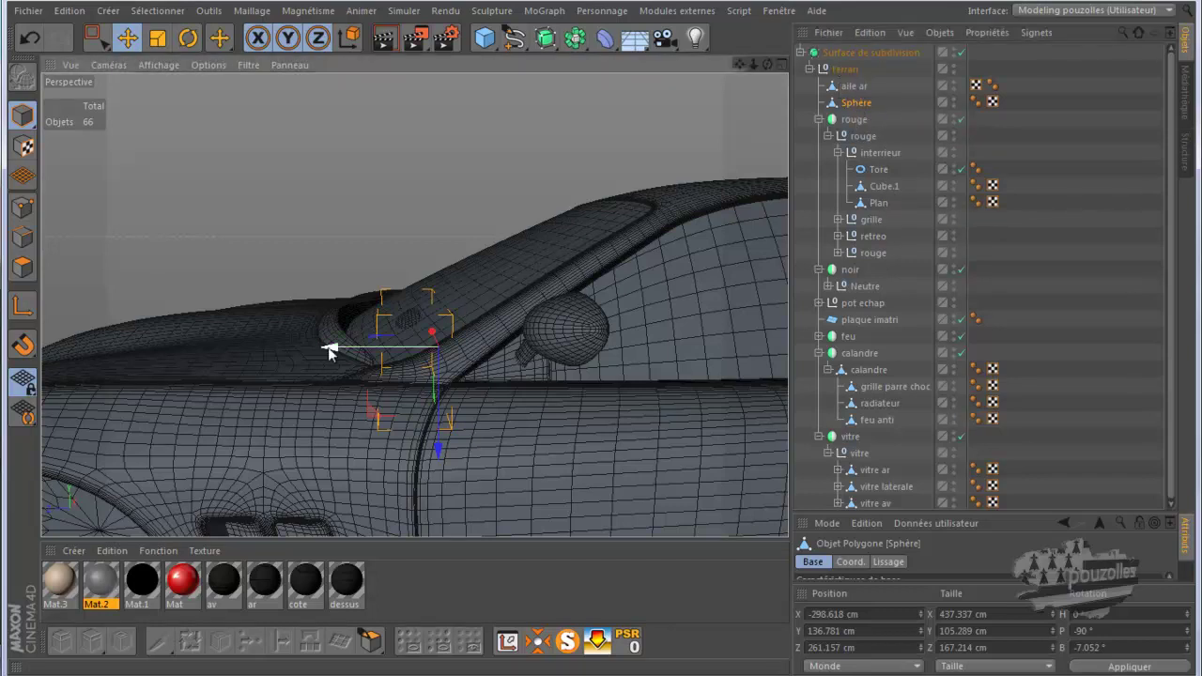
left_click_drag(329, 348, 339, 350)
left_click_drag(423, 294, 424, 293)
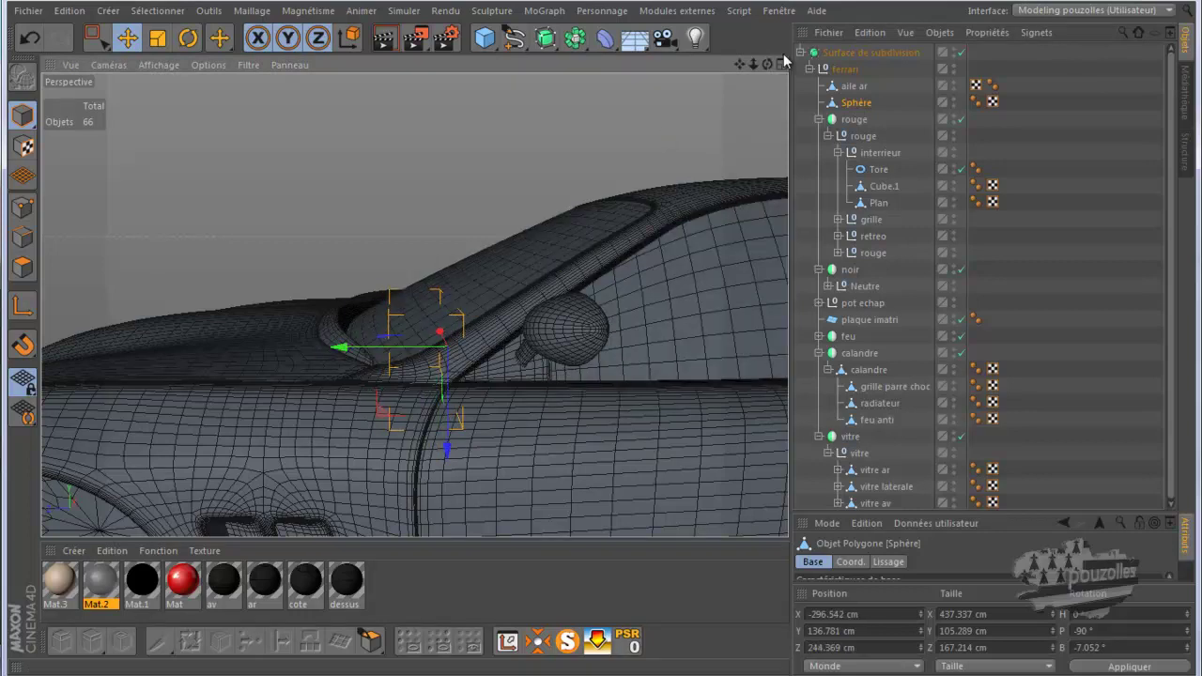
Move Sphère out of Surface de subdivision to the top of the hierarchy and check the contents of the grille group.
left_click_drag(765, 67, 361, 352)
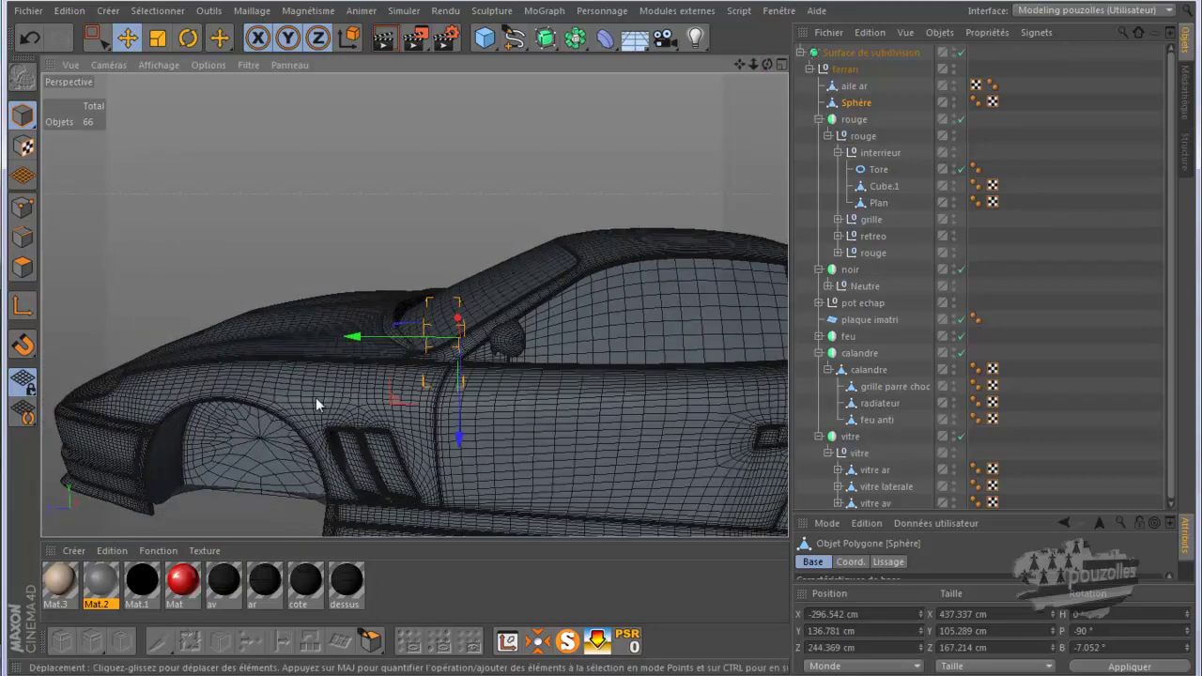
left_click(250, 469)
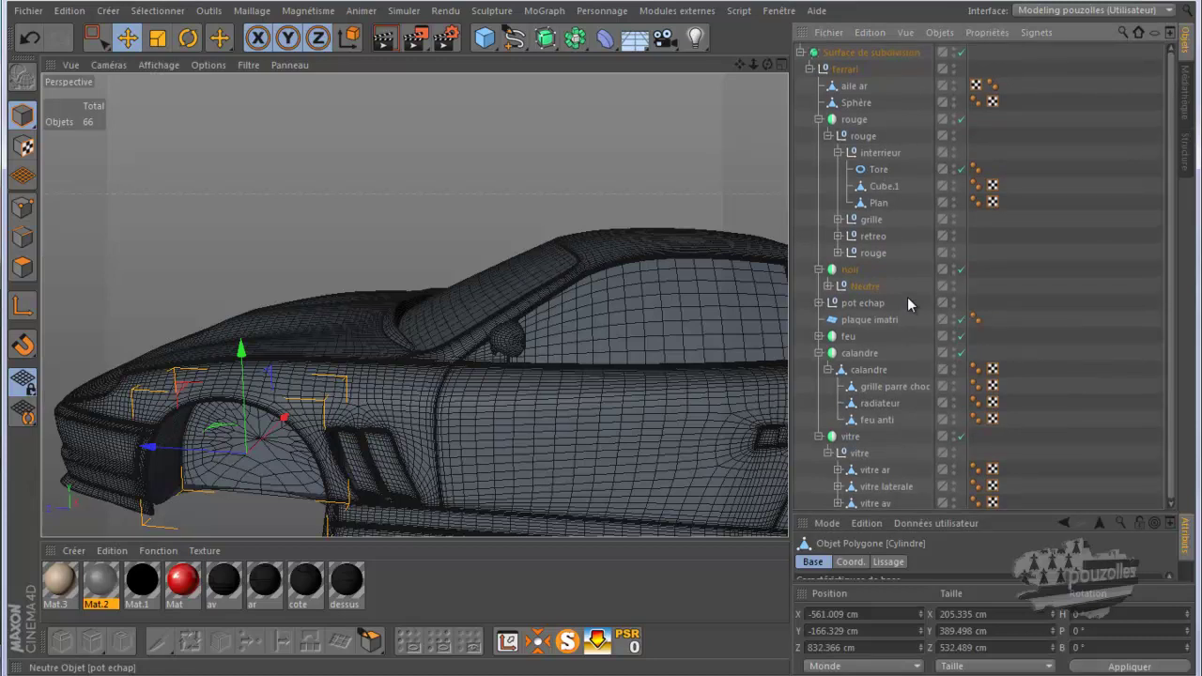
left_click(866, 89)
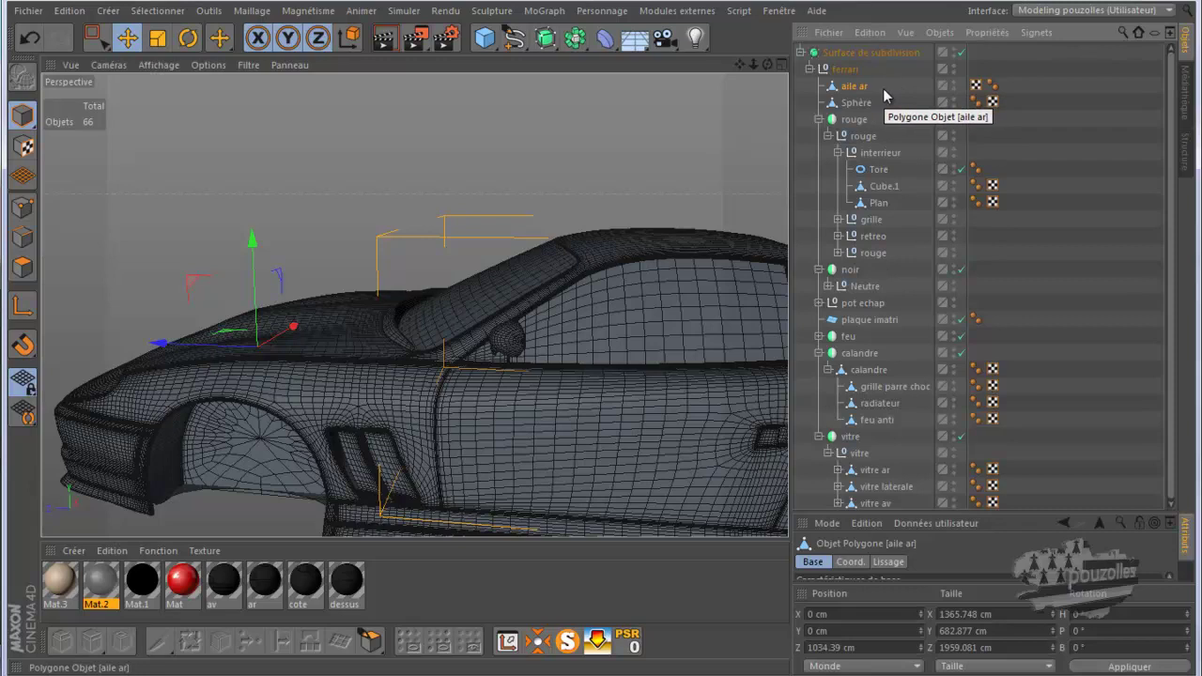
left_click(851, 105)
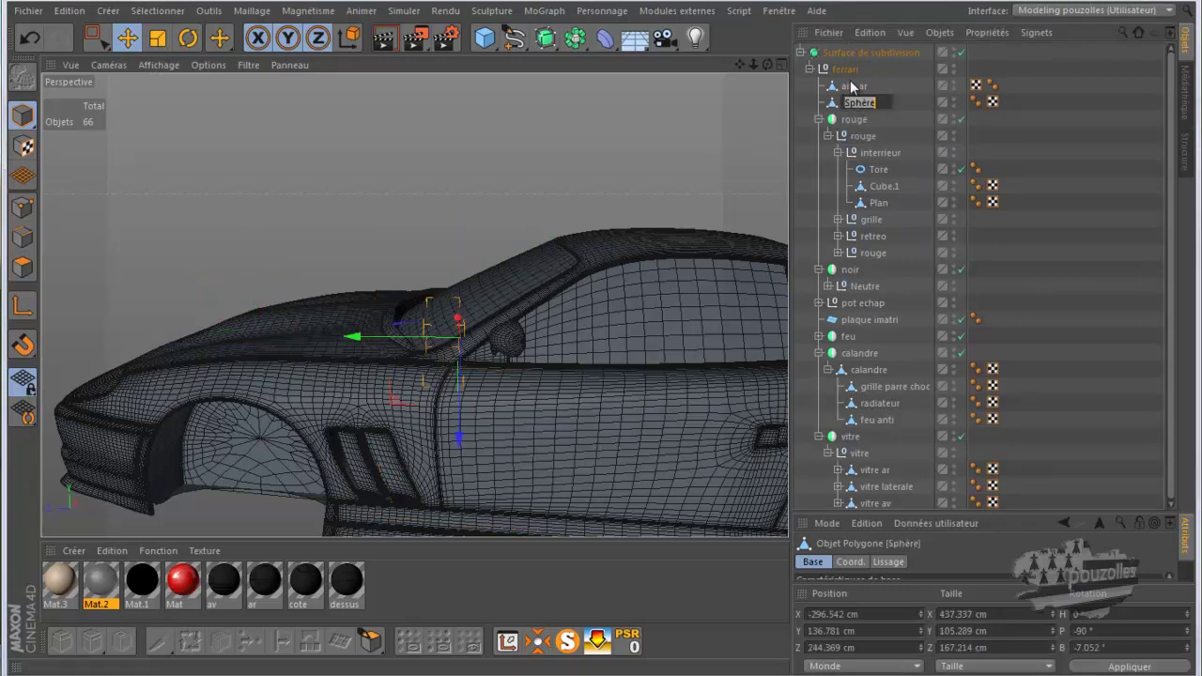
left_click_drag(832, 107, 830, 50)
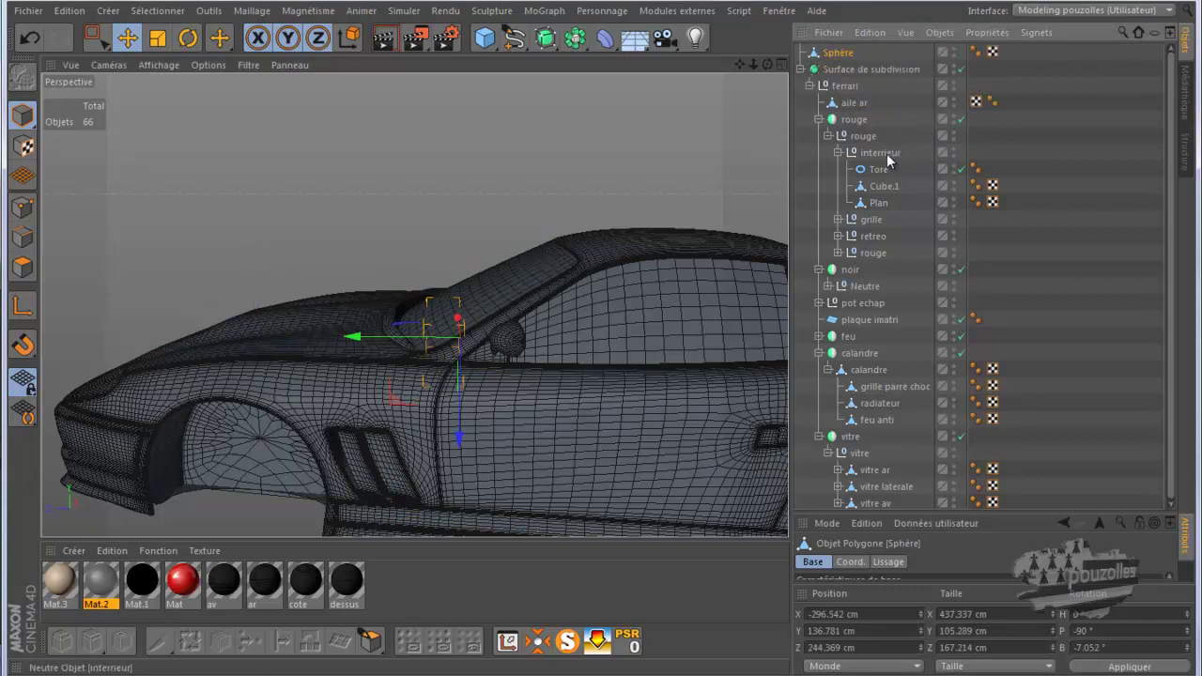
left_click(838, 220)
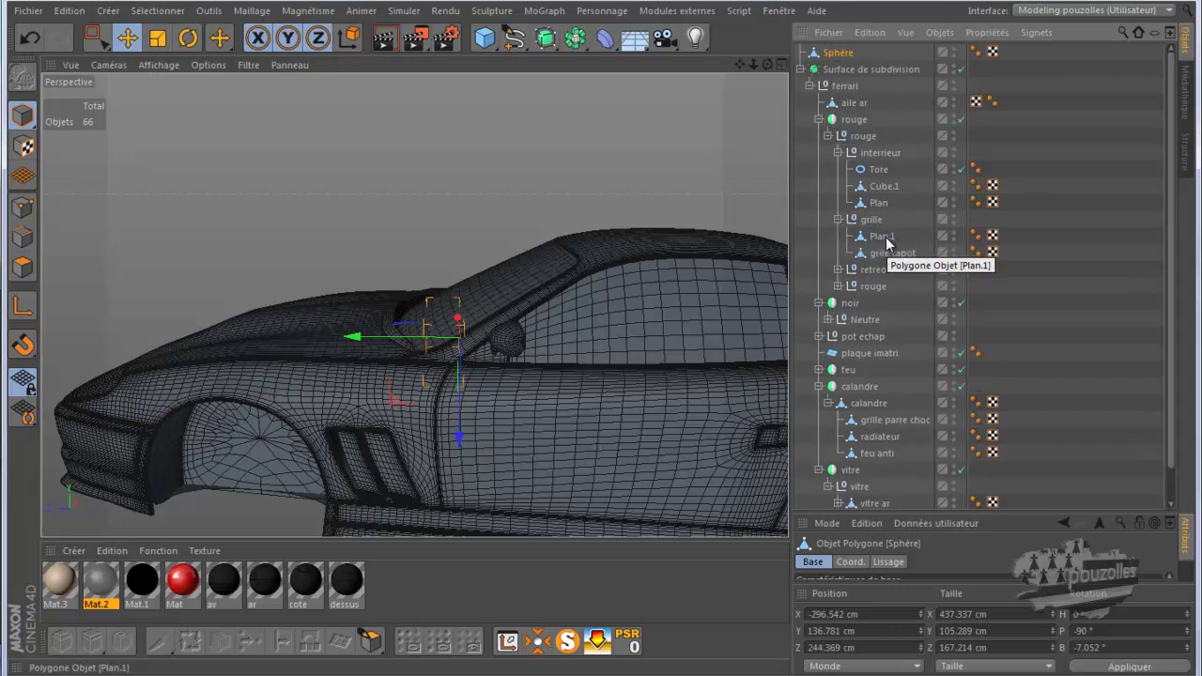
left_click(840, 220)
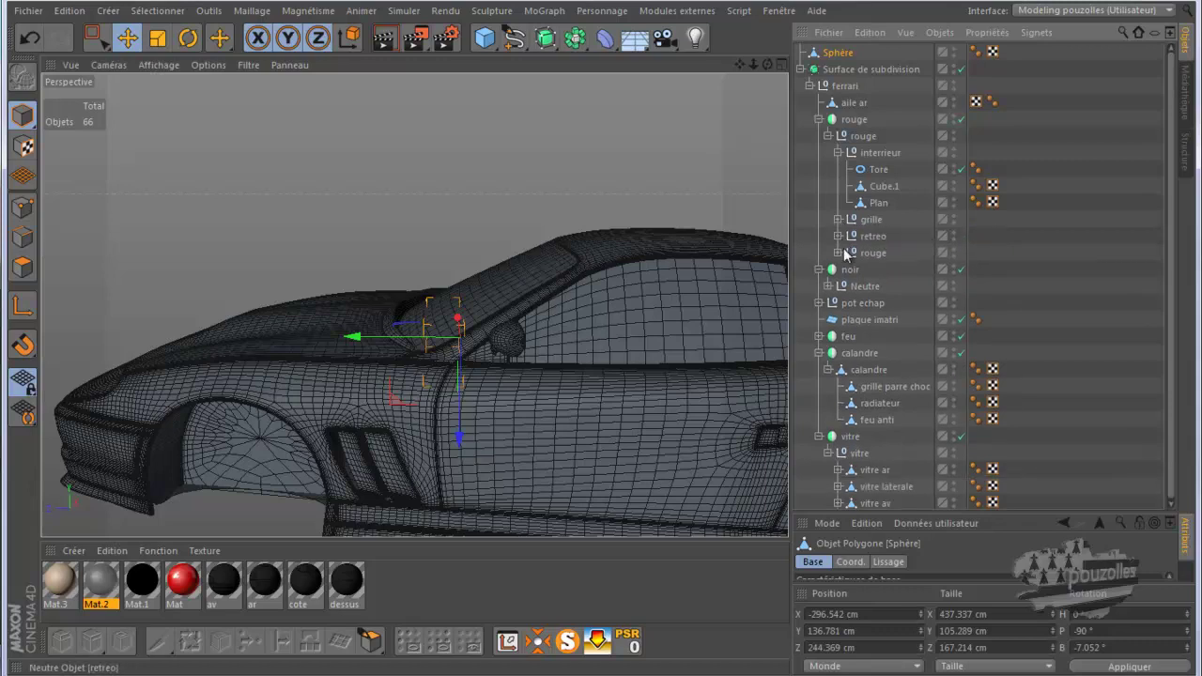
Move trape r from the inner rouge group and both Cylindre objects from noir's Neutre group out of Surface de subdivision to the top level.
left_click(839, 253)
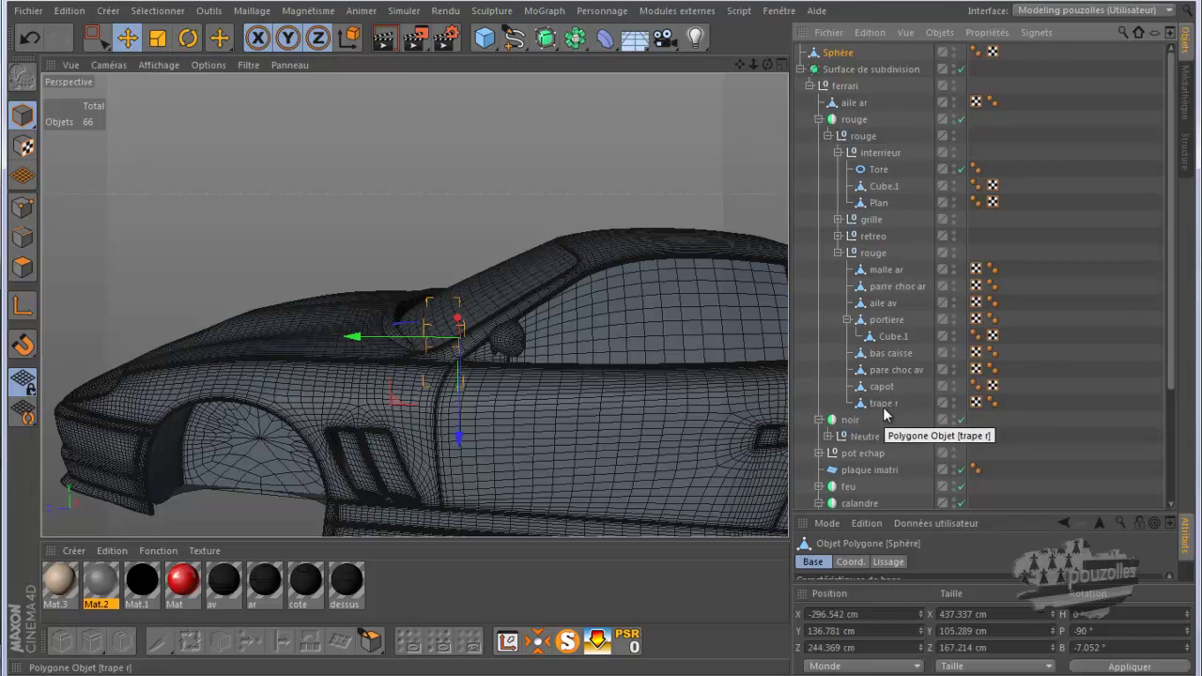
left_click_drag(884, 402, 845, 68)
scroll(849, 359, "down", 3)
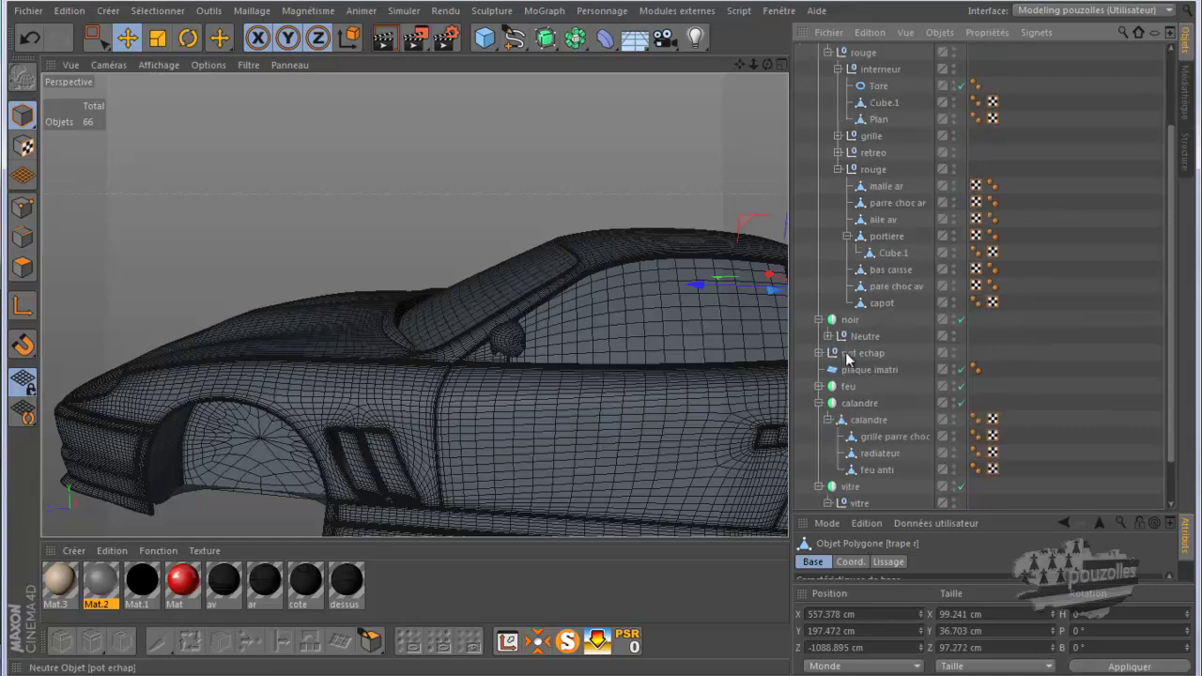
left_click(828, 335)
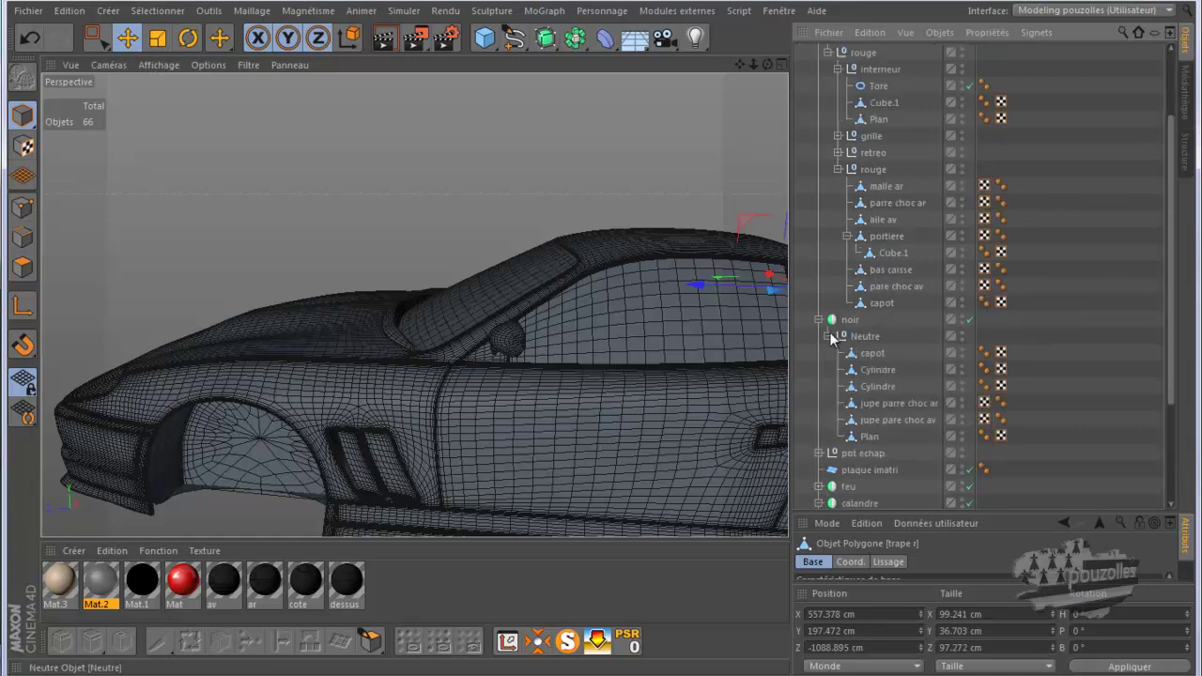
left_click(874, 353)
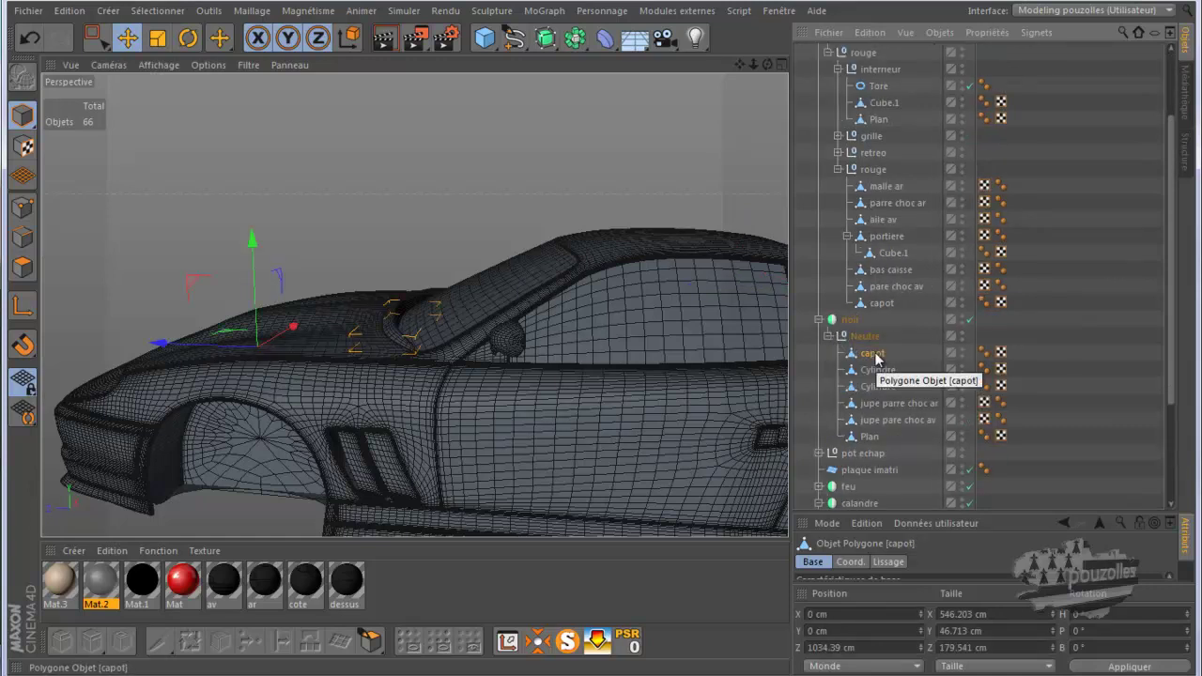
left_click(874, 370)
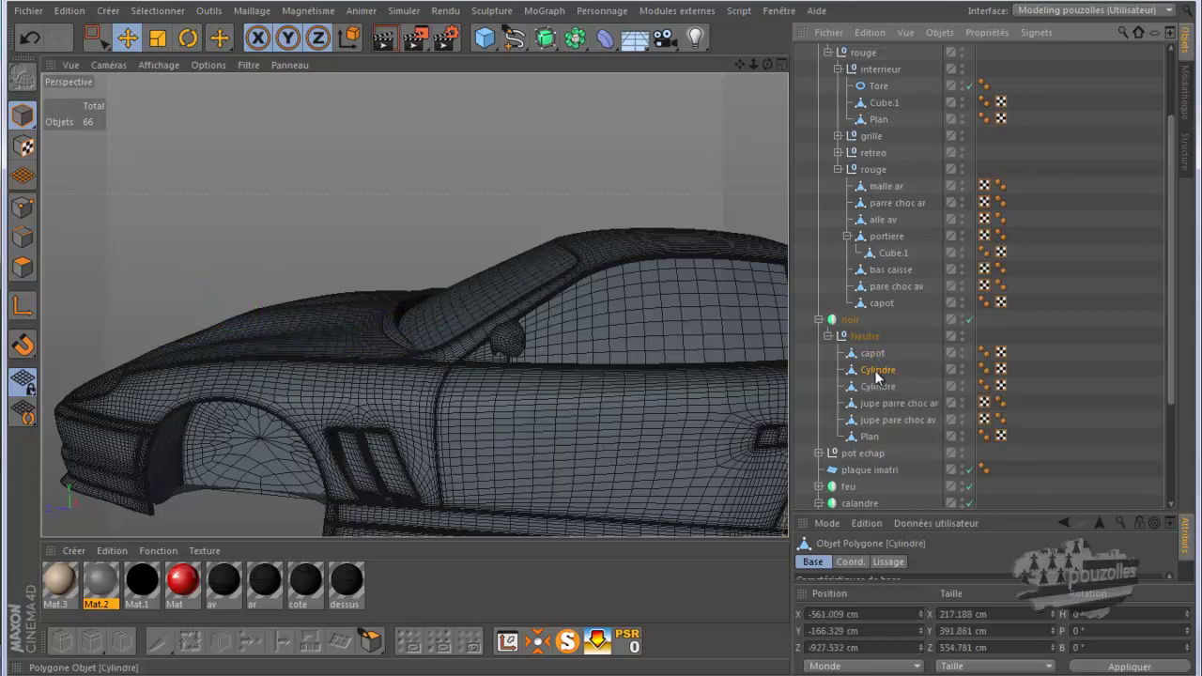
key("o")
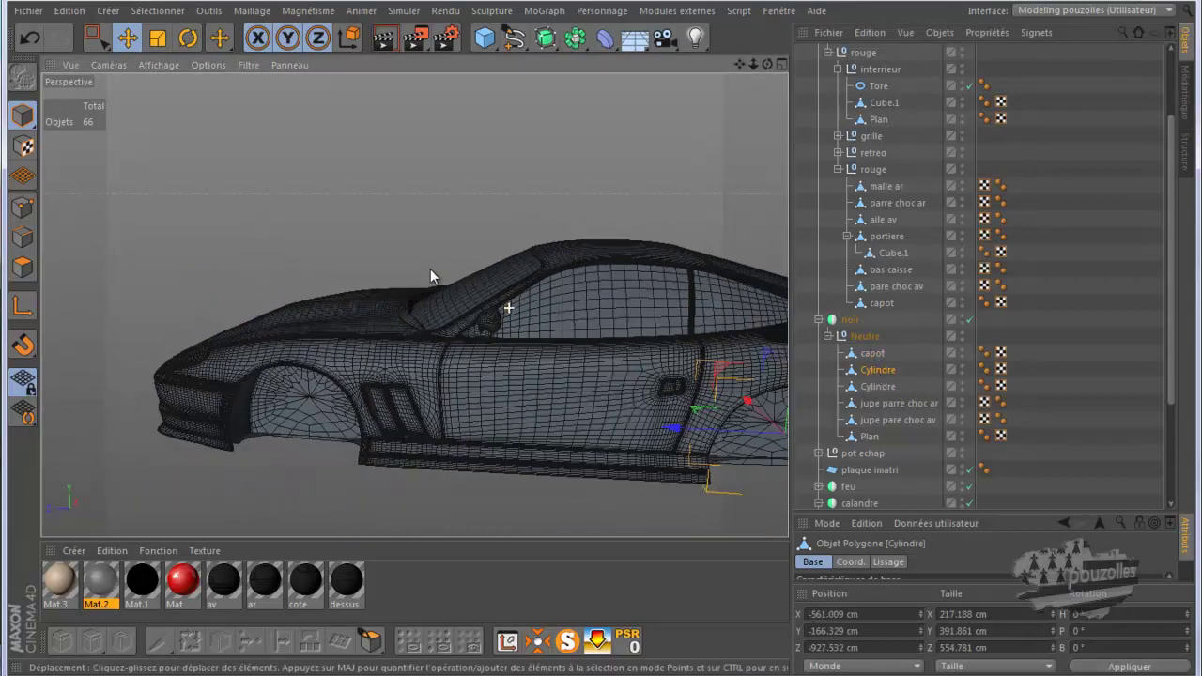
left_click(876, 386, "ctrl")
left_click_drag(881, 285, 862, 86)
Rename the Plan in noir's Neutre group as sol and move it to the top level, directly above Surface de subdivision.
scroll(907, 286, "down", 3)
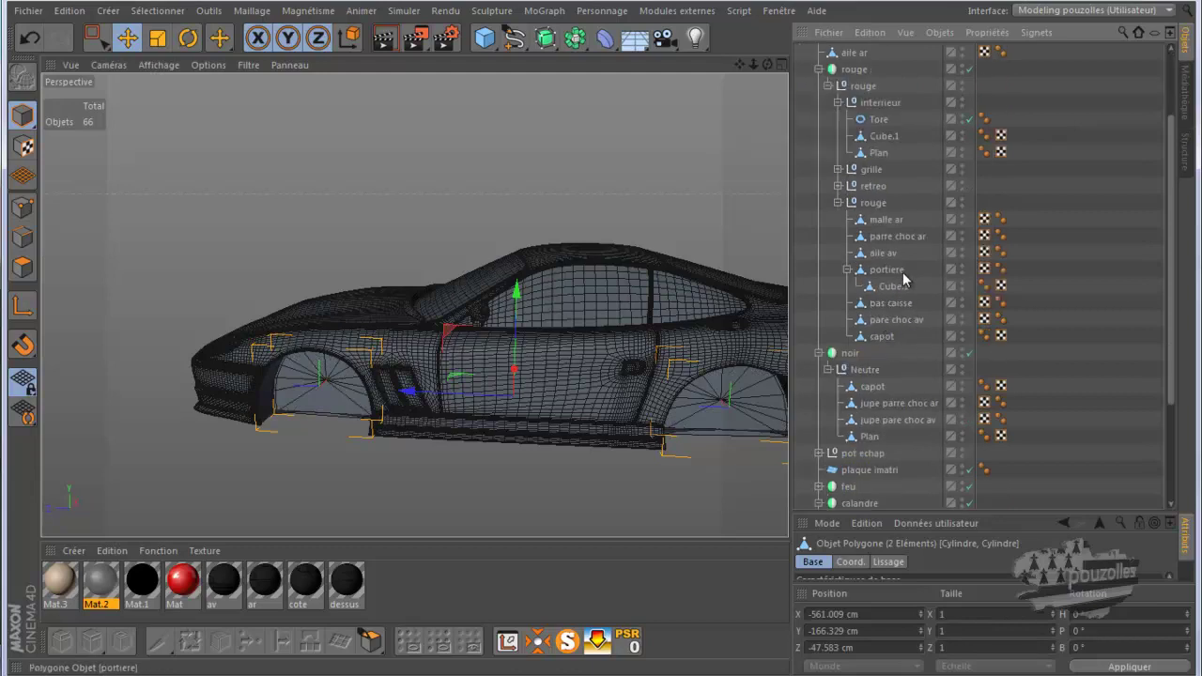
left_click(870, 436)
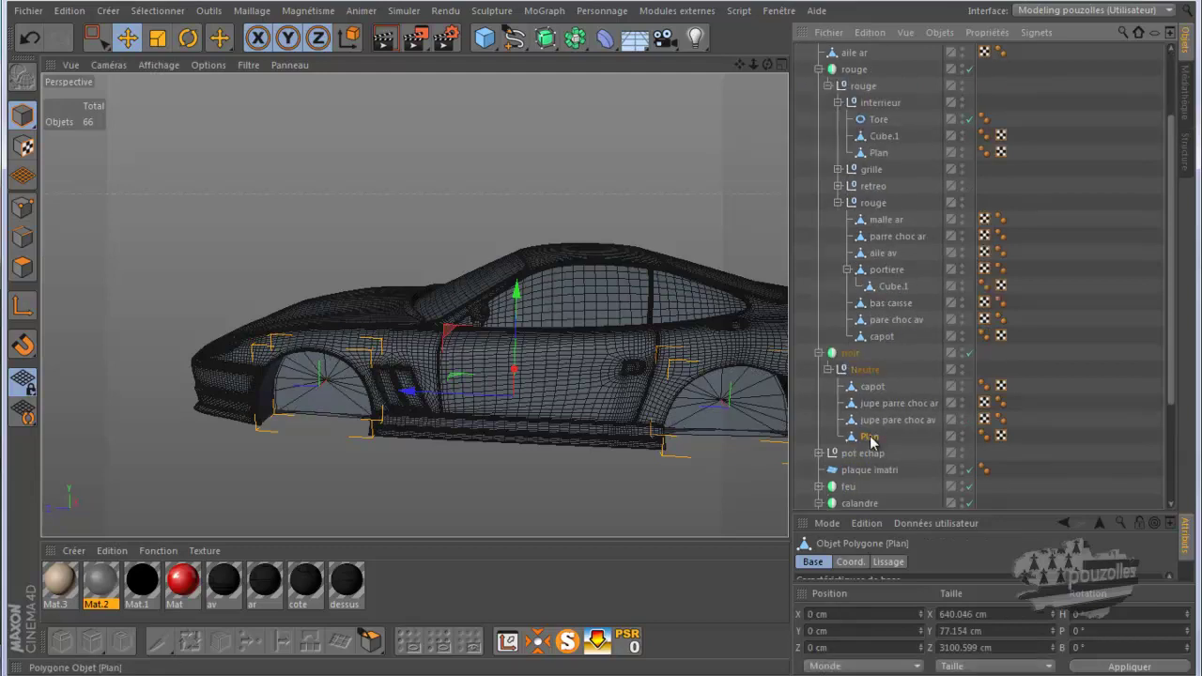
double_click(869, 437)
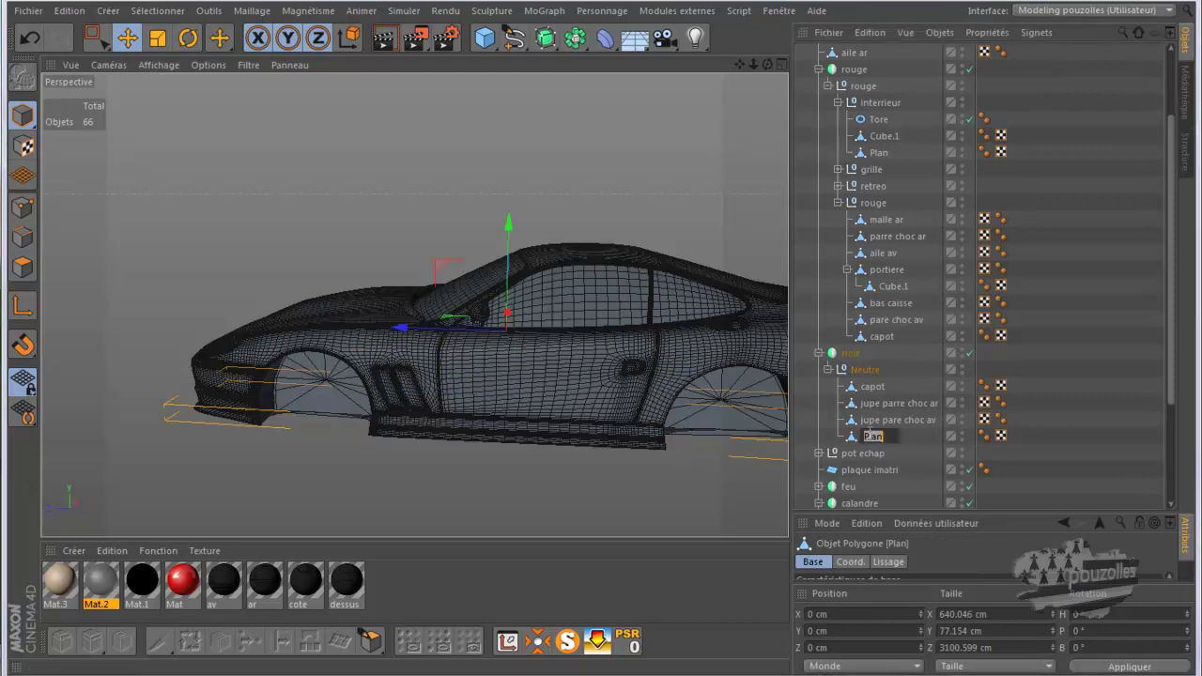
key("BackSpace")
type("sol")
left_click_drag(851, 441, 849, 109)
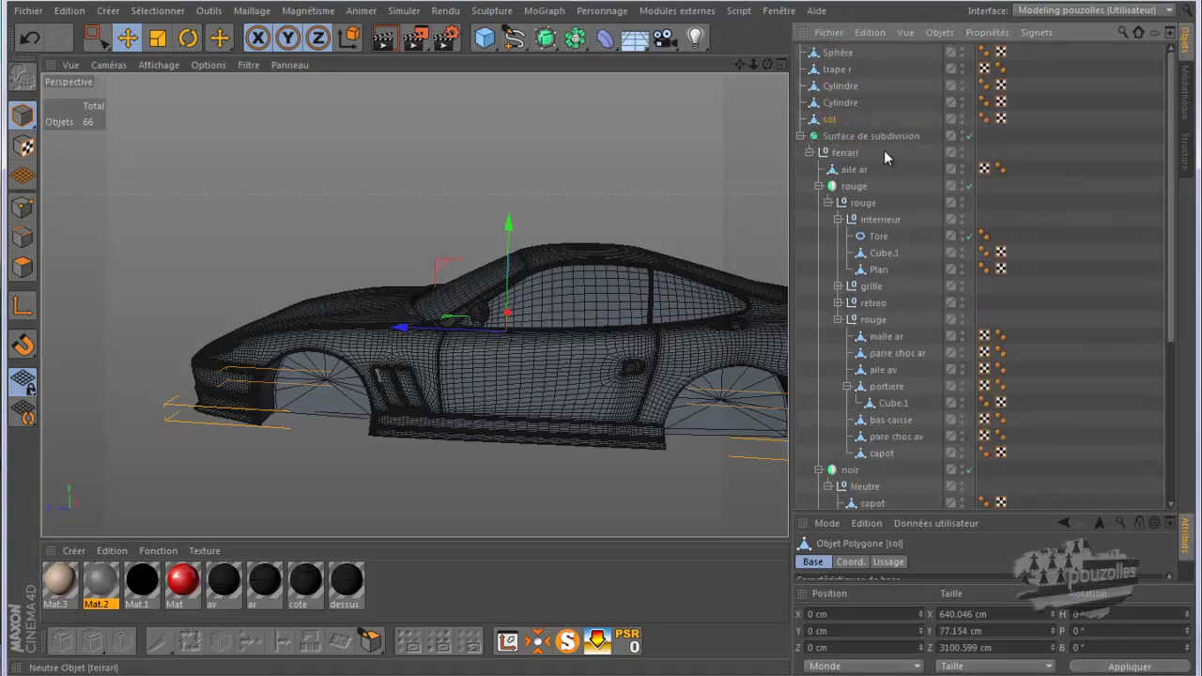
Move plaque imatri out of ferrari to the top level, between sol and Surface de subdivision.
scroll(886, 173, "down", 3)
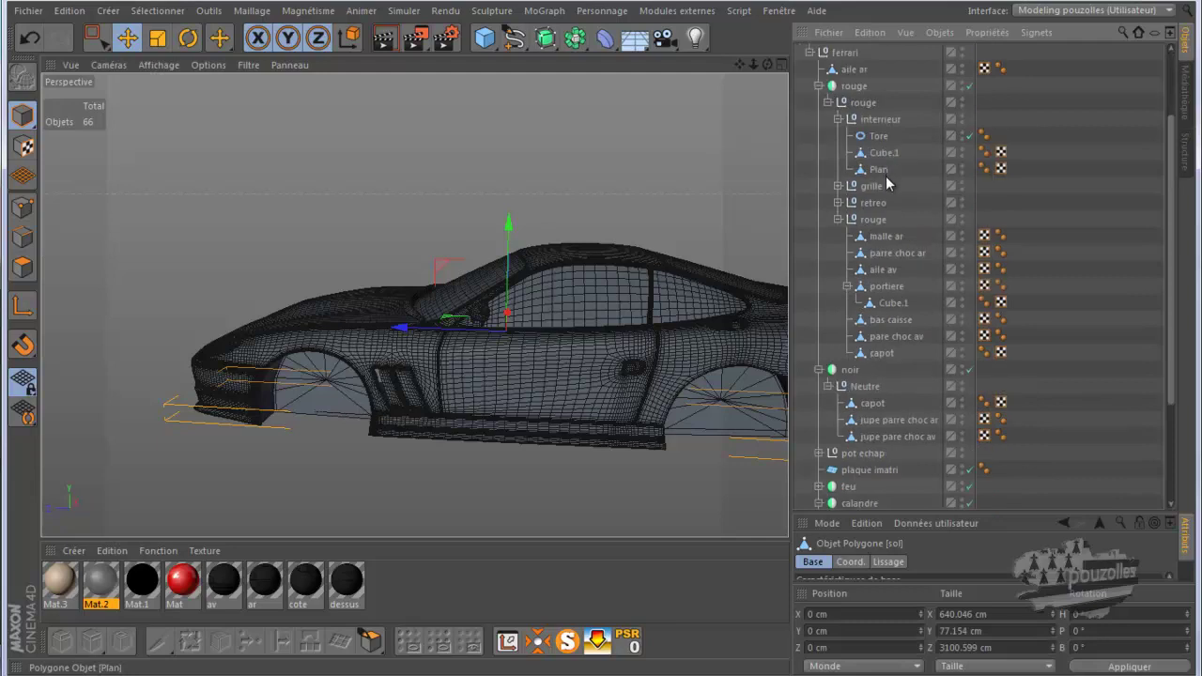
scroll(885, 176, "down", 3)
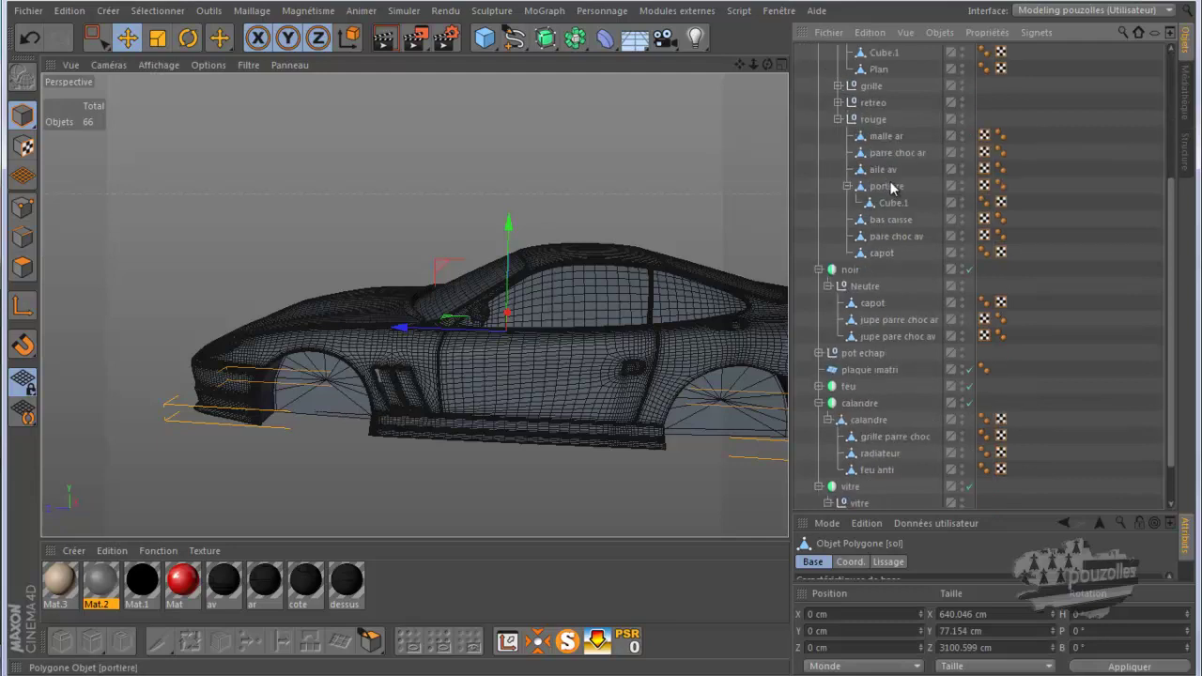
left_click(869, 370)
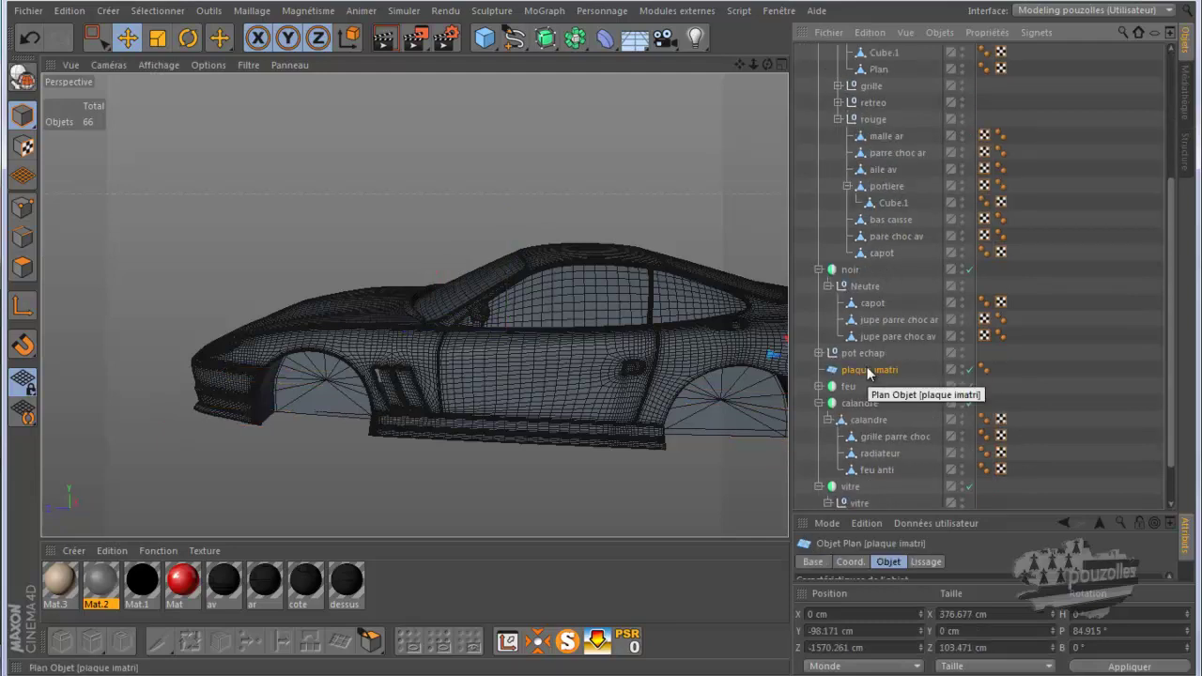
left_click_drag(868, 370, 886, 43)
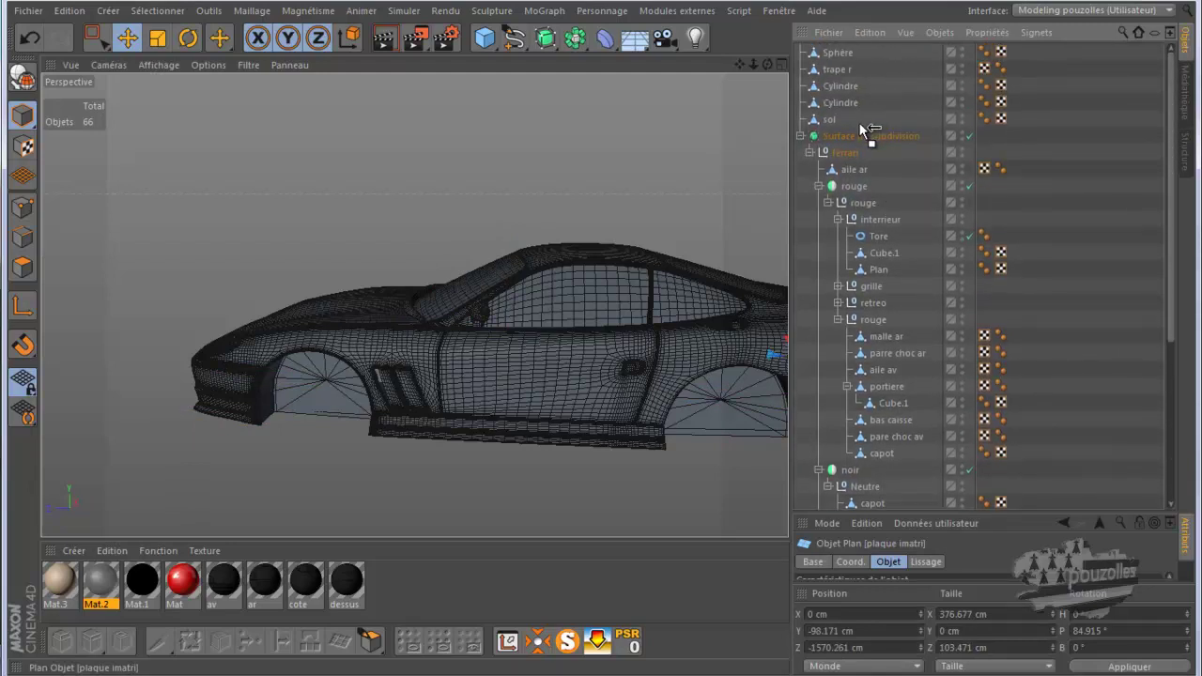
left_click_drag(870, 136, 870, 136)
Move radiateur out of the calandre group to the top level, directly below plaque imatri.
scroll(870, 160, "down", 6)
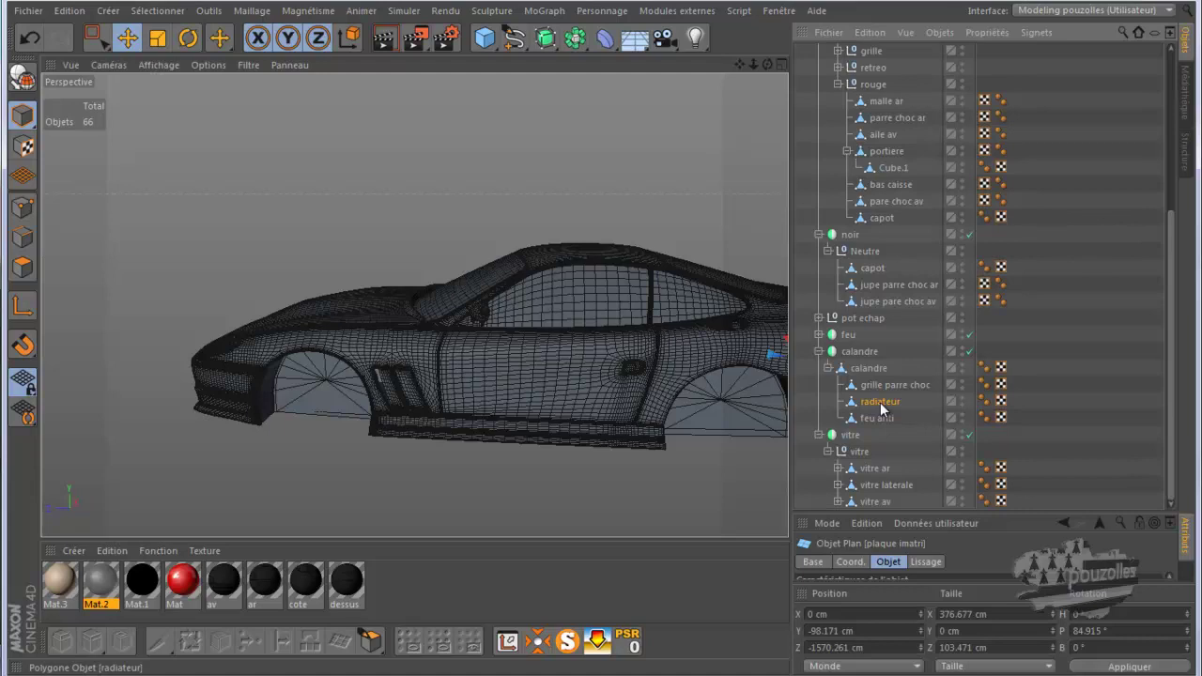
left_click_drag(882, 408, 880, 44)
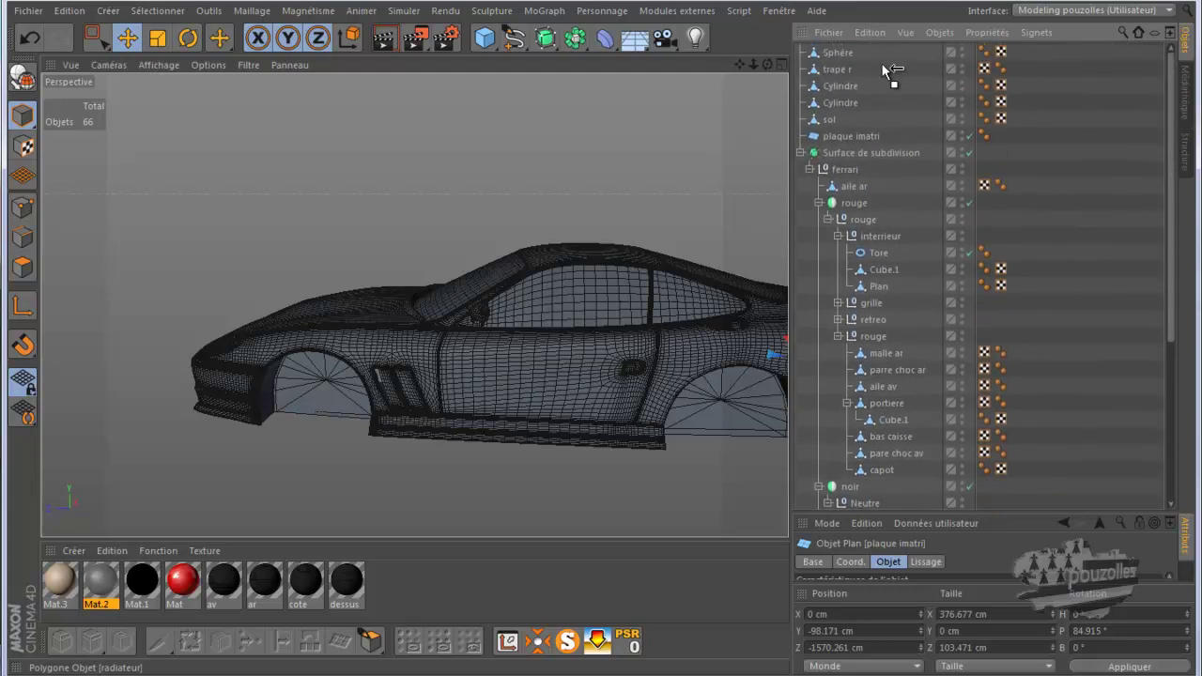
left_click_drag(857, 150, 857, 152)
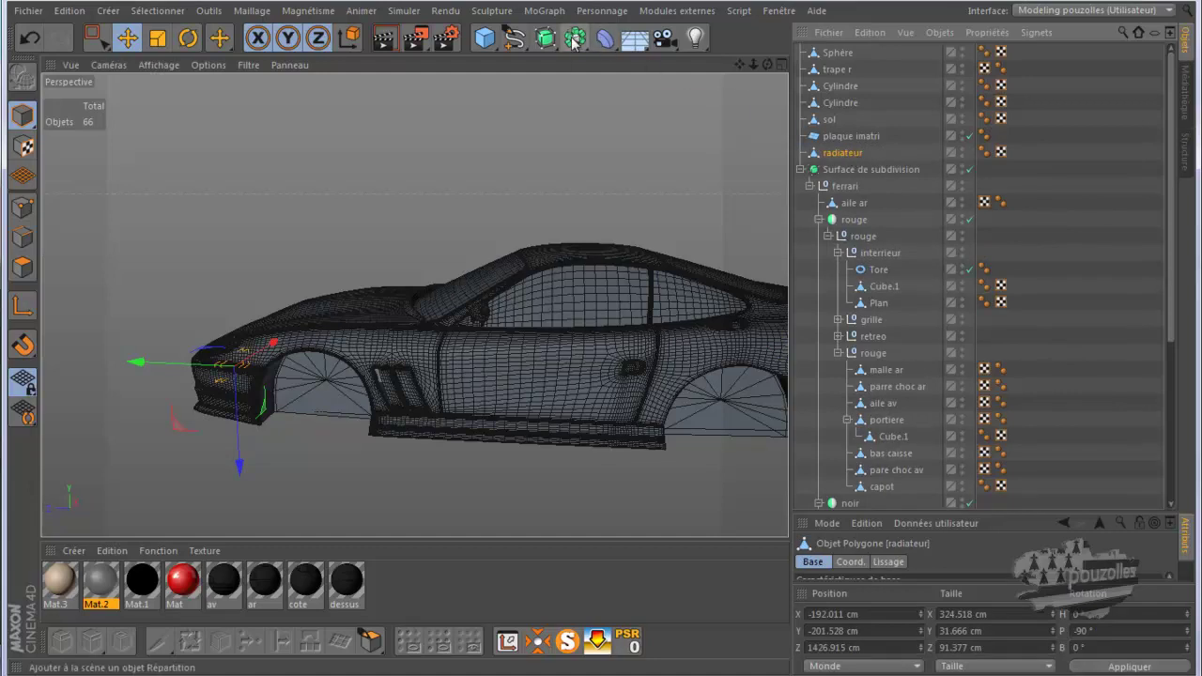
Add a Symmetry object, place the radiateur mesh inside it, and rename the symmetry as radiateur.
left_click_drag(573, 42, 787, 132)
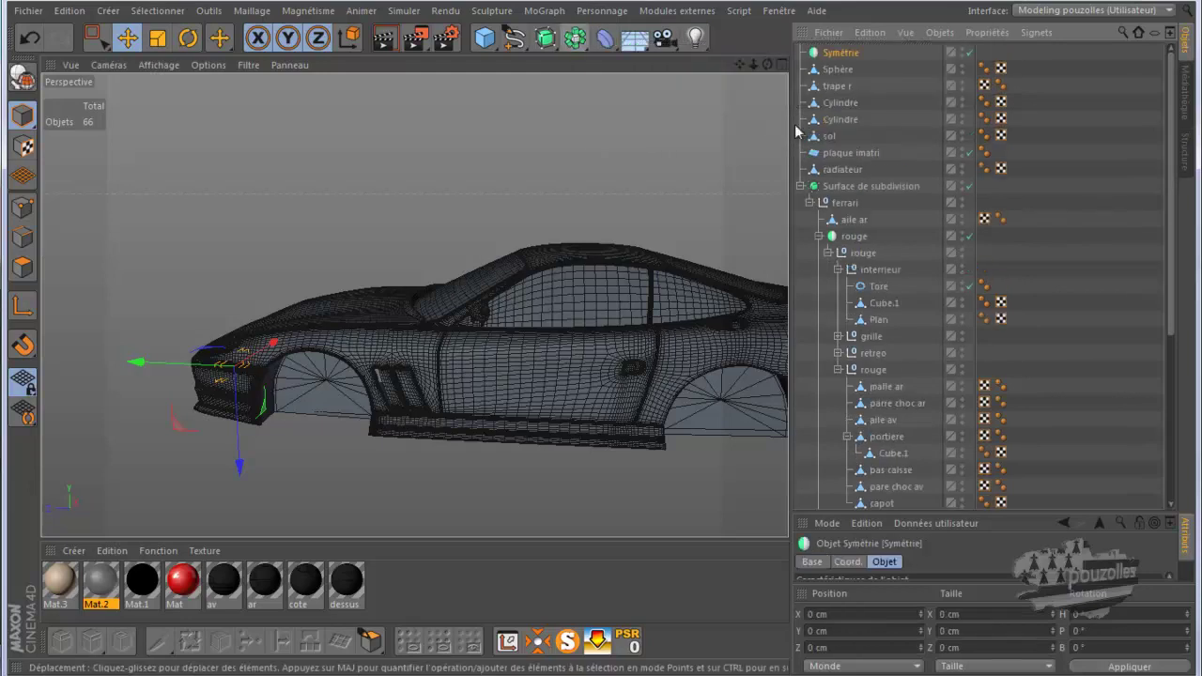
left_click_drag(842, 167, 846, 58)
double_click(843, 54)
type("rad")
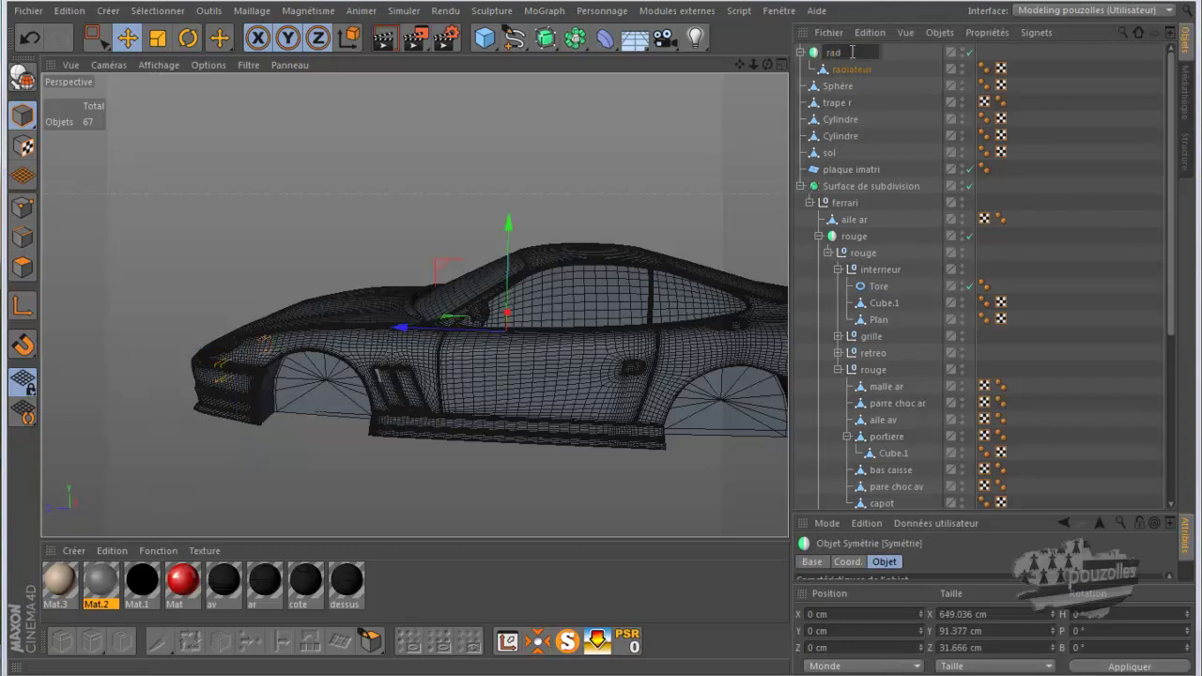
type("iateur")
key("Return")
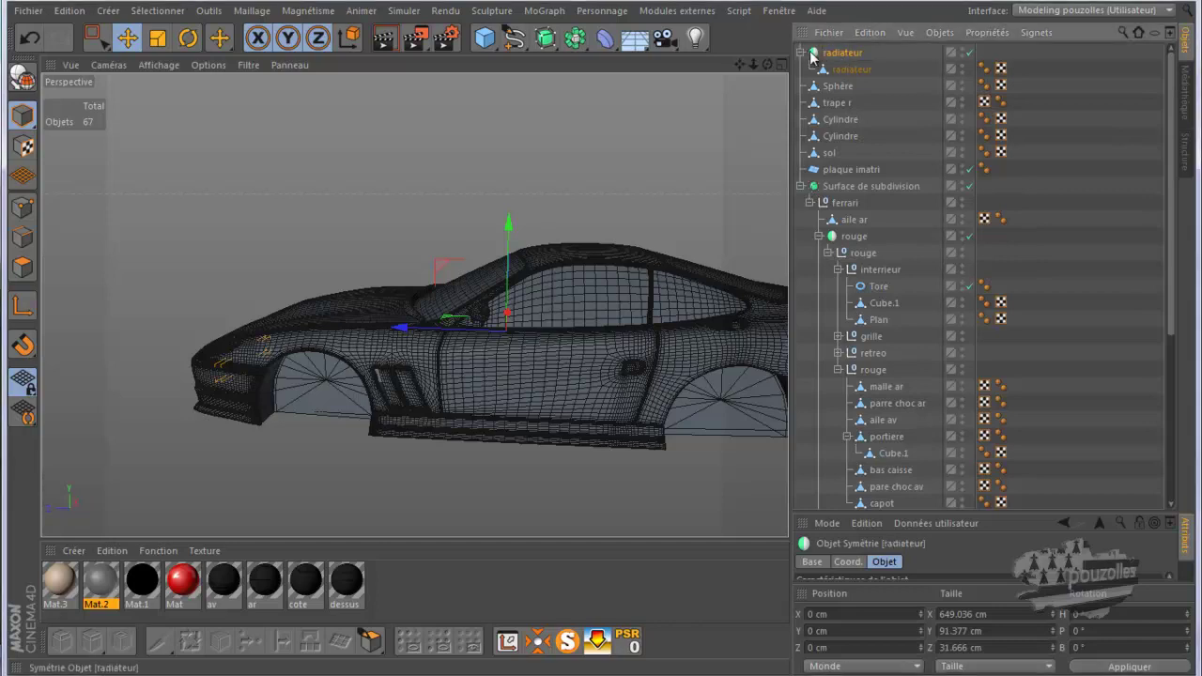
left_click(800, 53)
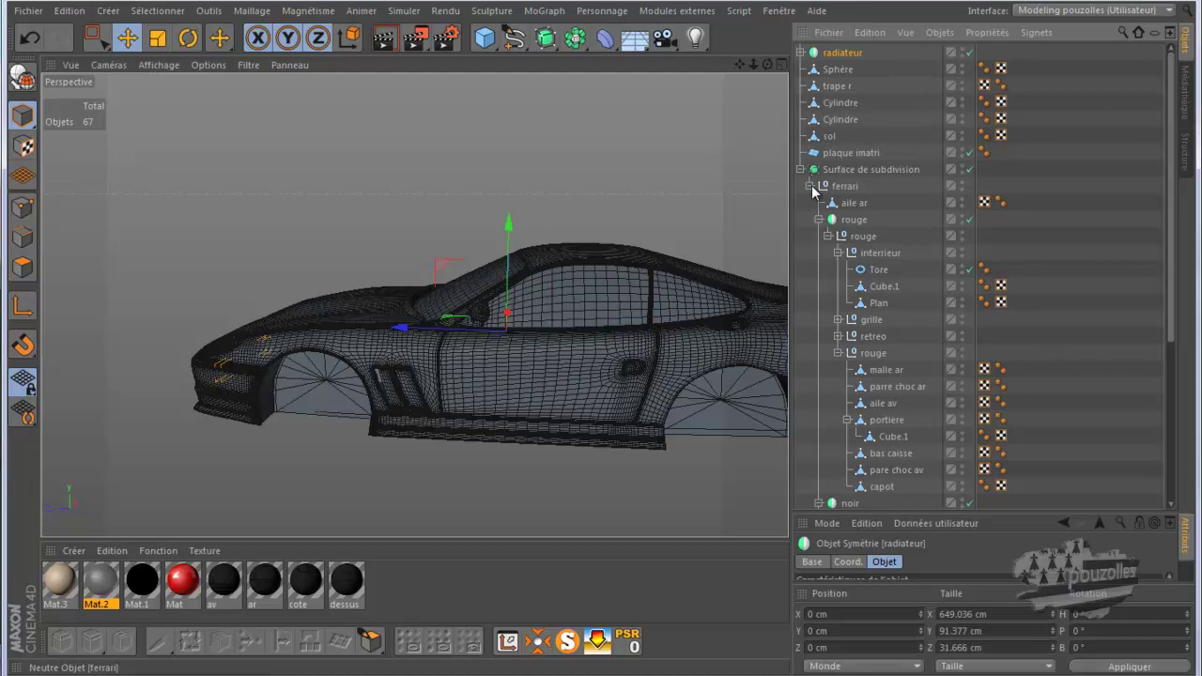
Move feu anti from the calandre group into the top-level radiateur symmetry and show the symmetry's contents.
scroll(836, 277, "down", 5)
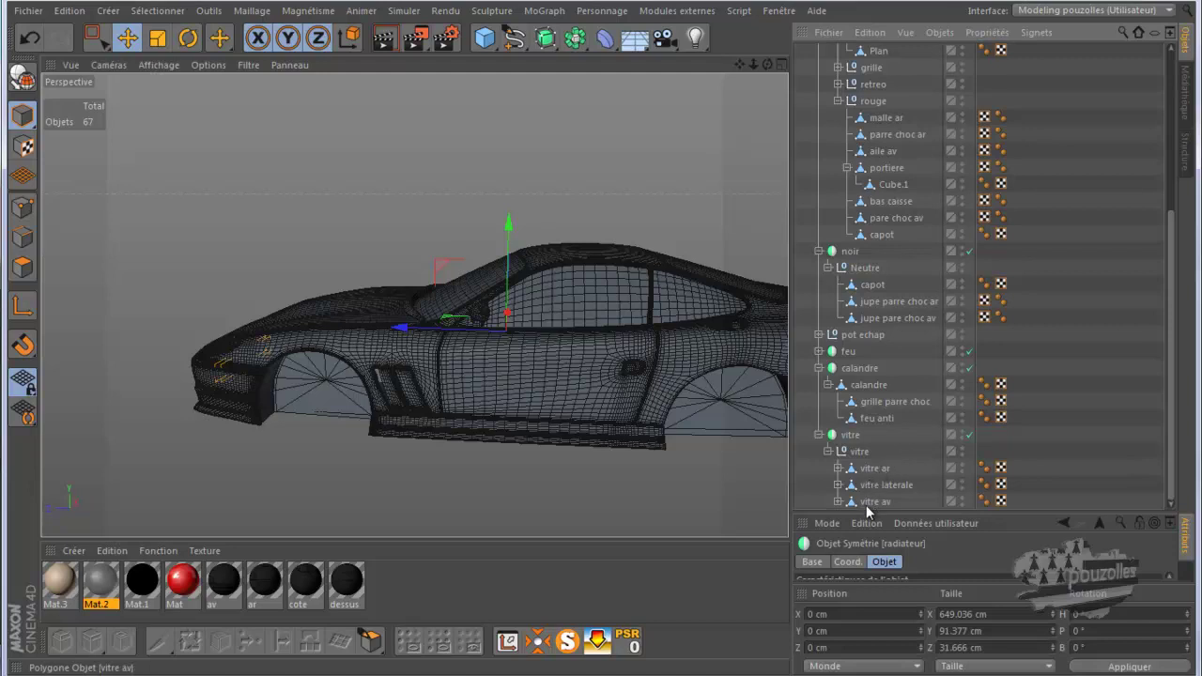
left_click(818, 434)
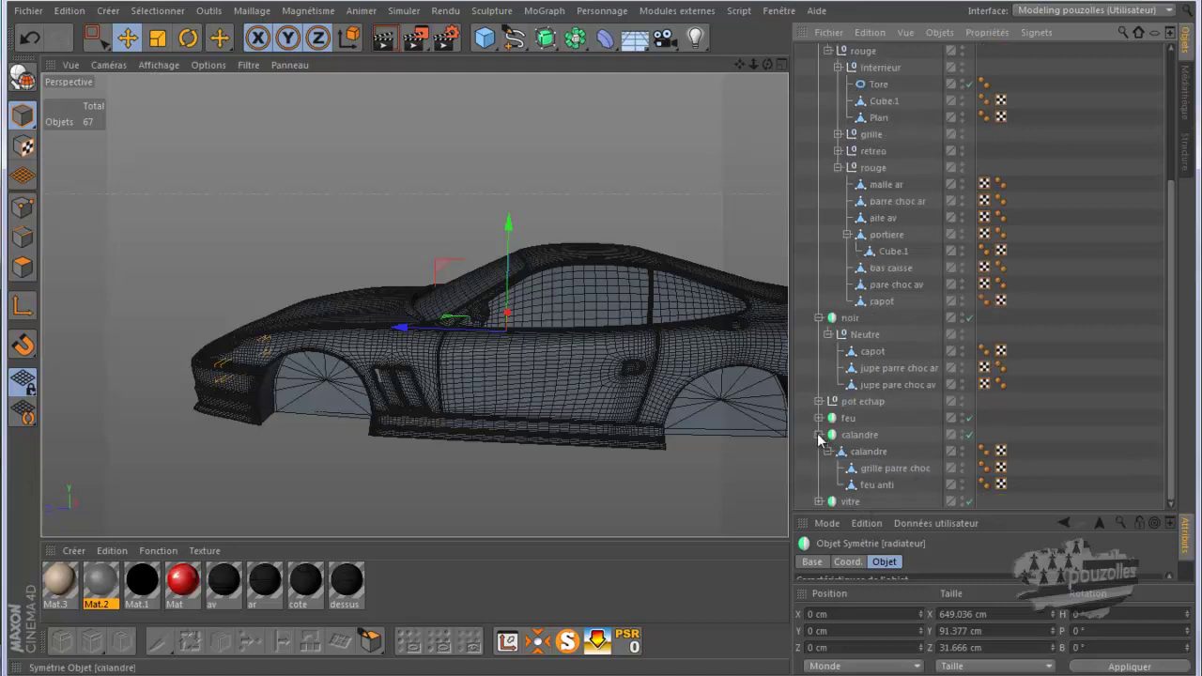
left_click(883, 484)
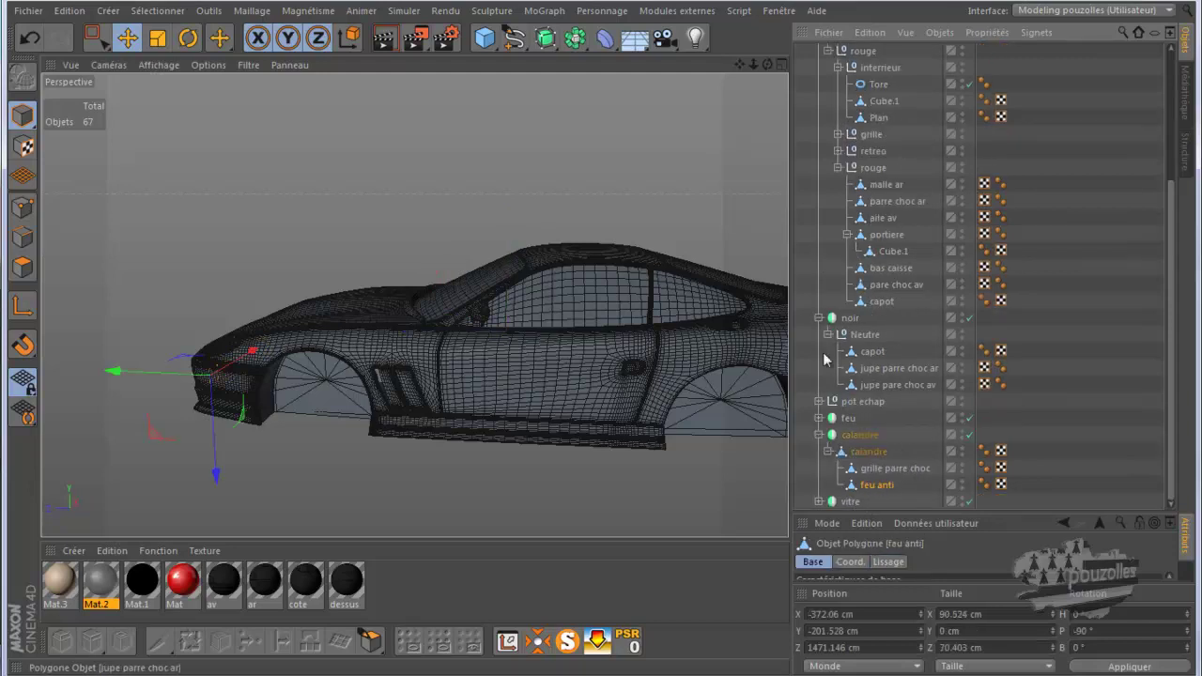
left_click_drag(607, 345, 830, 524, "alt")
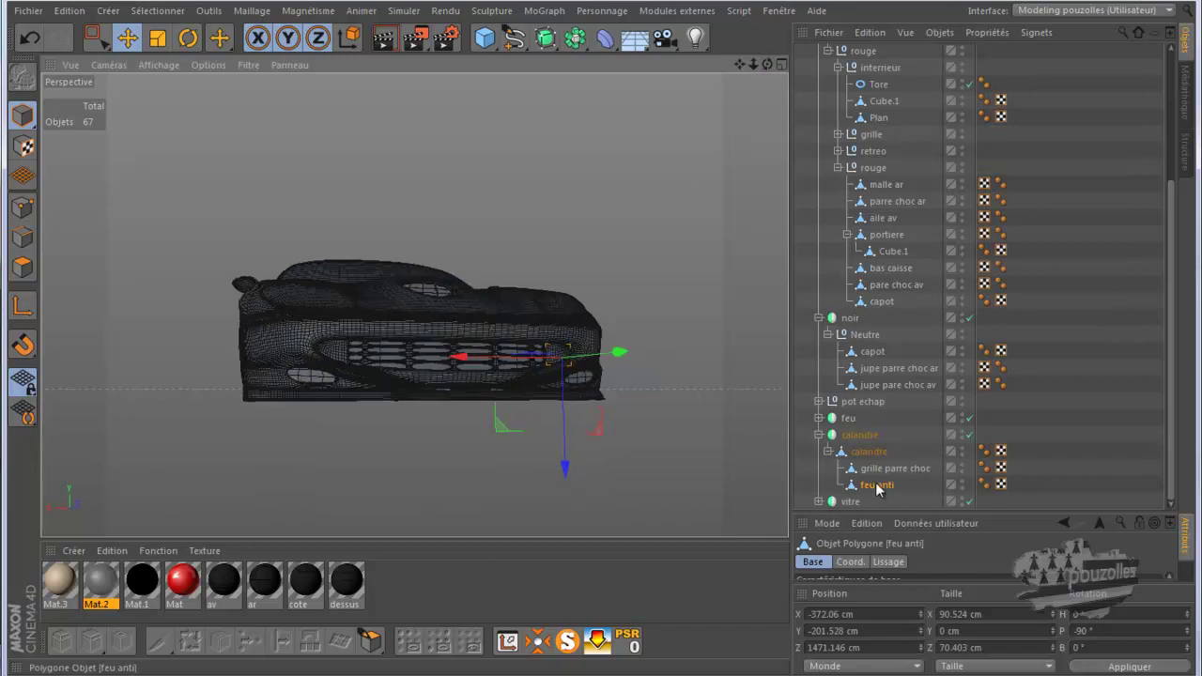
left_click_drag(877, 492, 800, 53)
left_click(801, 52)
left_click(801, 53)
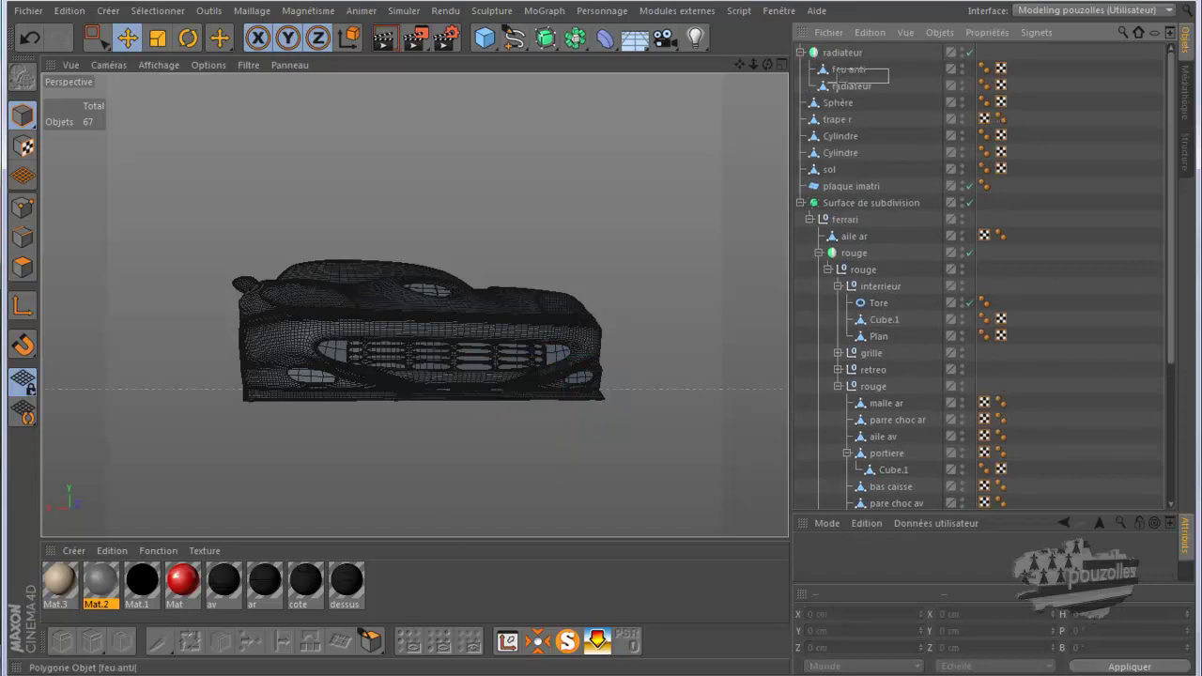
Group feu anti and the radiateur mesh under one null inside the radiateur symmetry.
left_click_drag(841, 89, 842, 90)
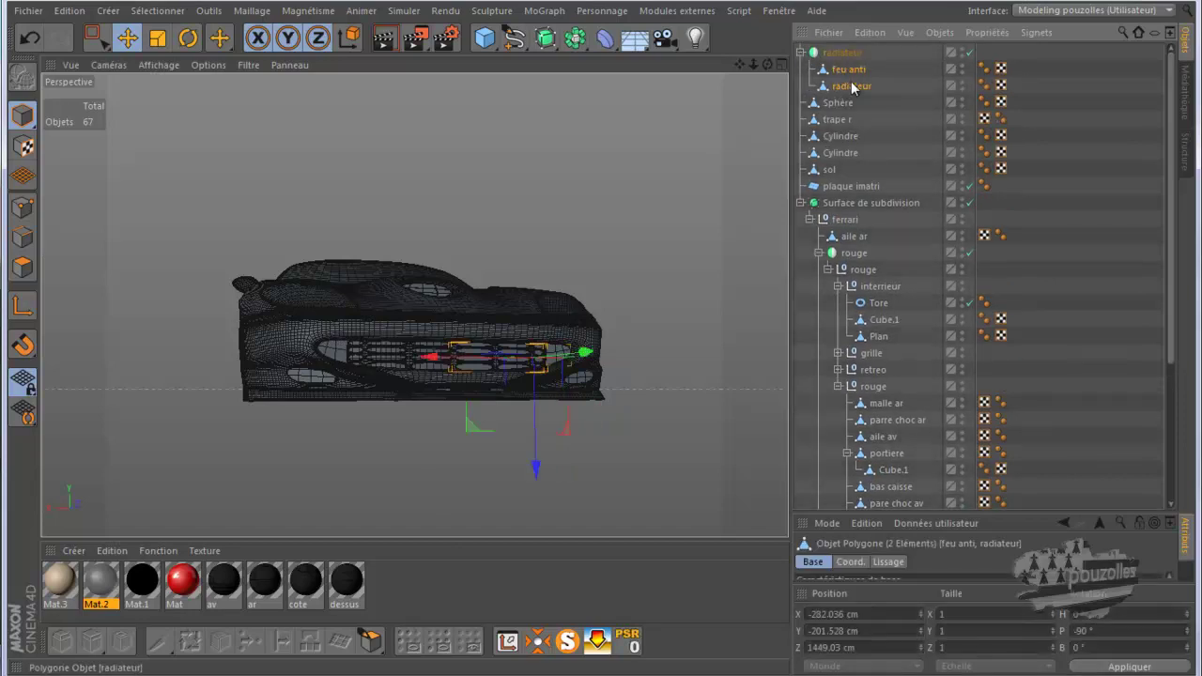
key("alt+g")
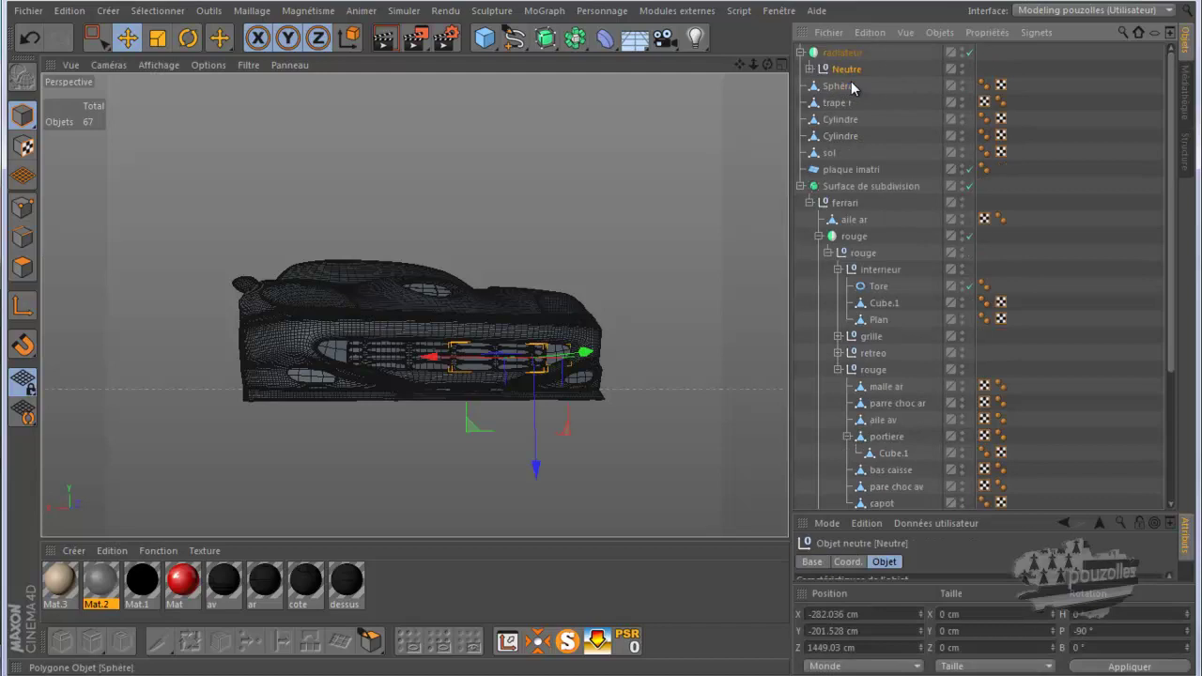
left_click(842, 53)
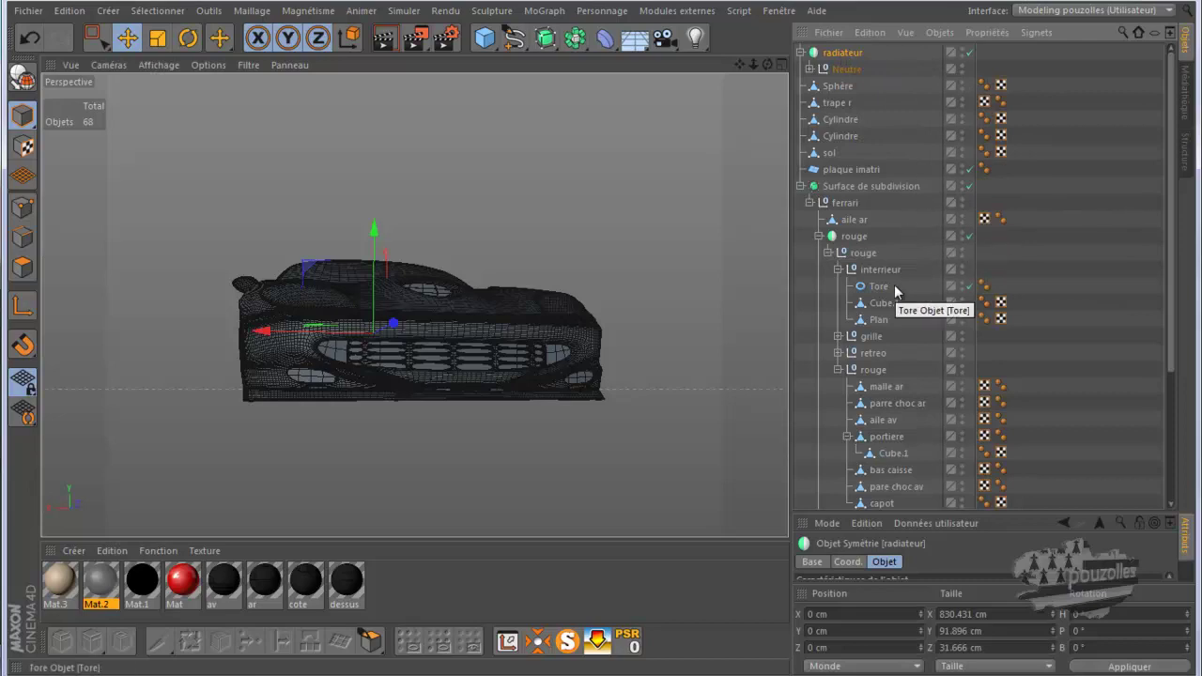
Check Plan.1 and grile capot in the grille group and the rest of the hierarchy, and examine the whole car from the front and side.
left_click(838, 336)
left_click(880, 354)
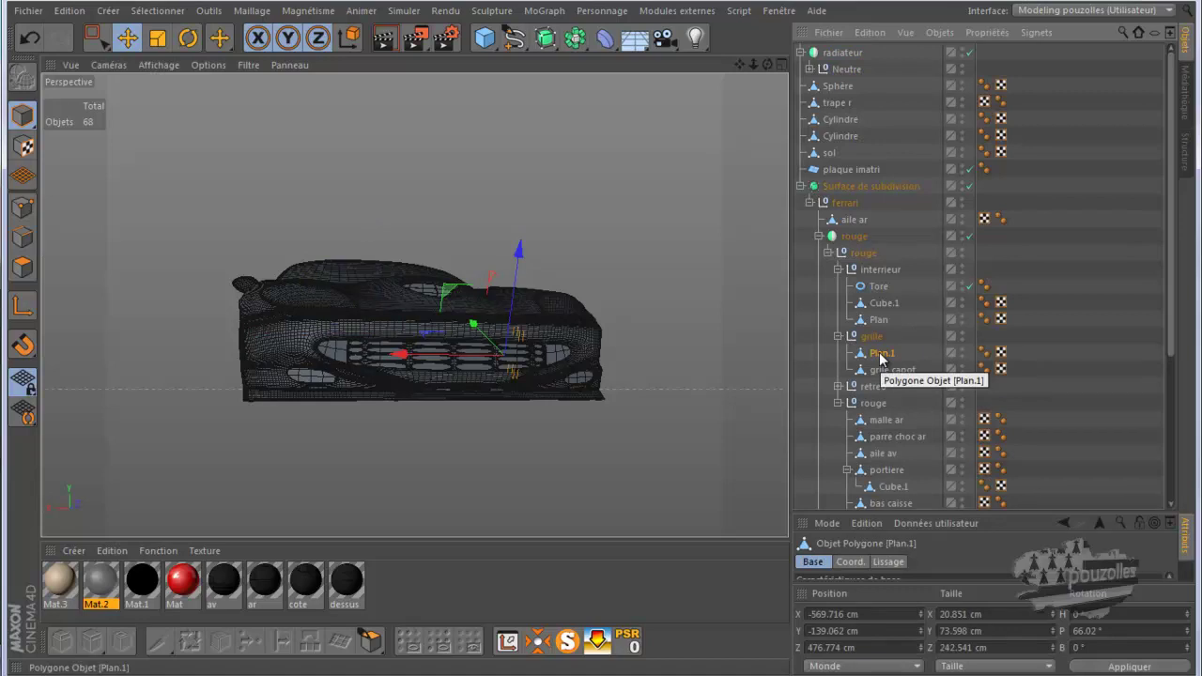
left_click(884, 371)
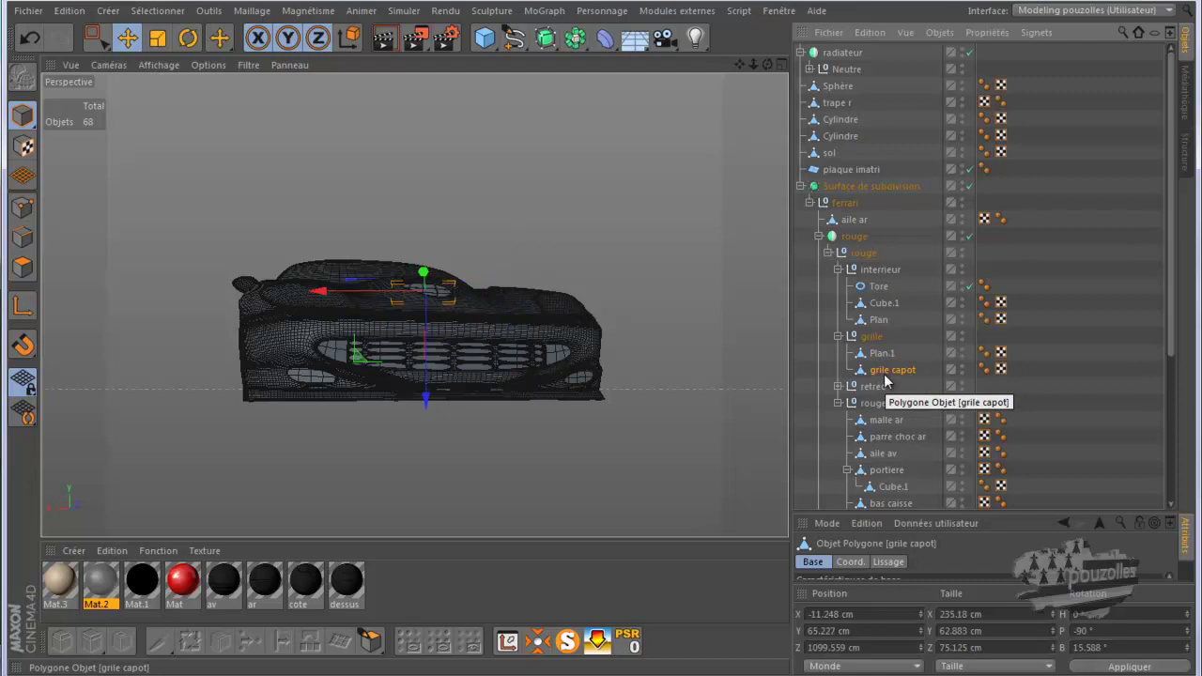
scroll(892, 356, "down", 5)
scroll(892, 347, "up", 5)
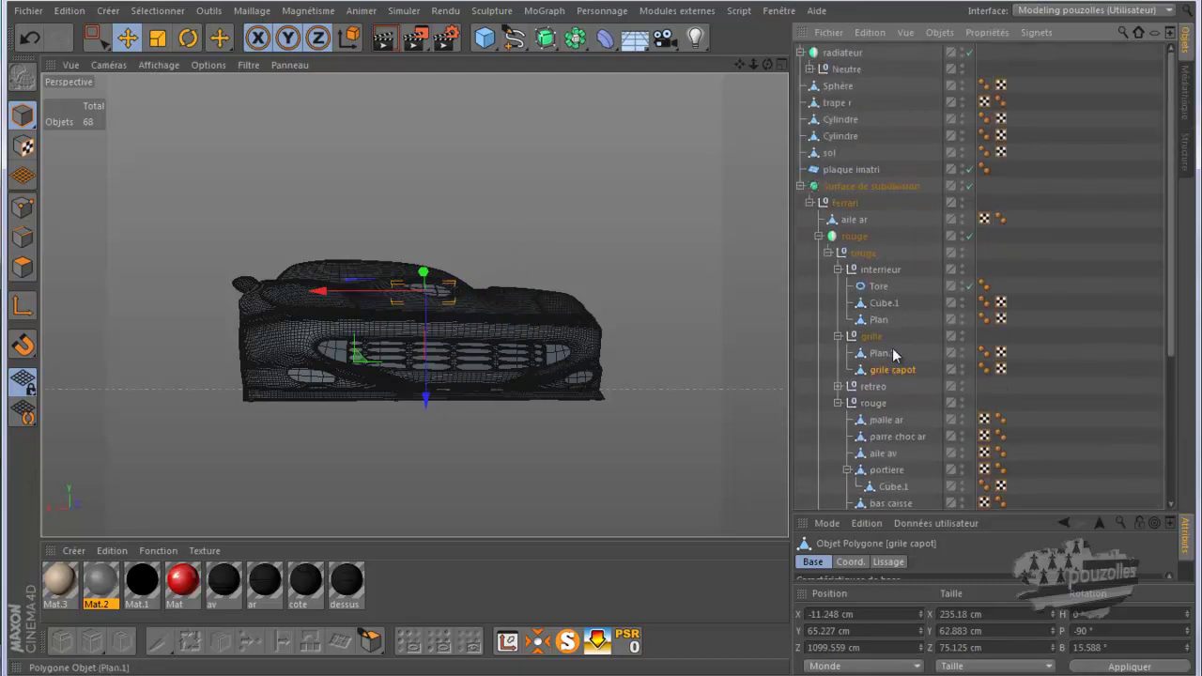
scroll(866, 186, "down", 5)
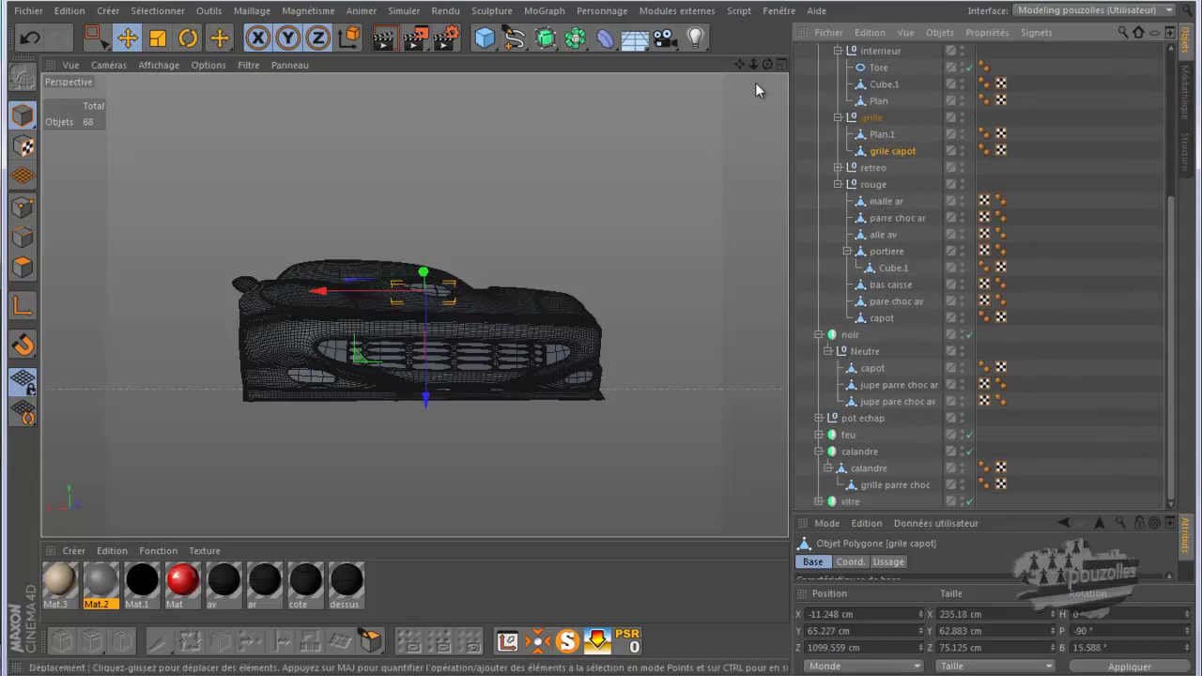
left_click_drag(572, 378, 601, 329, "alt")
scroll(695, 222, "down", 4)
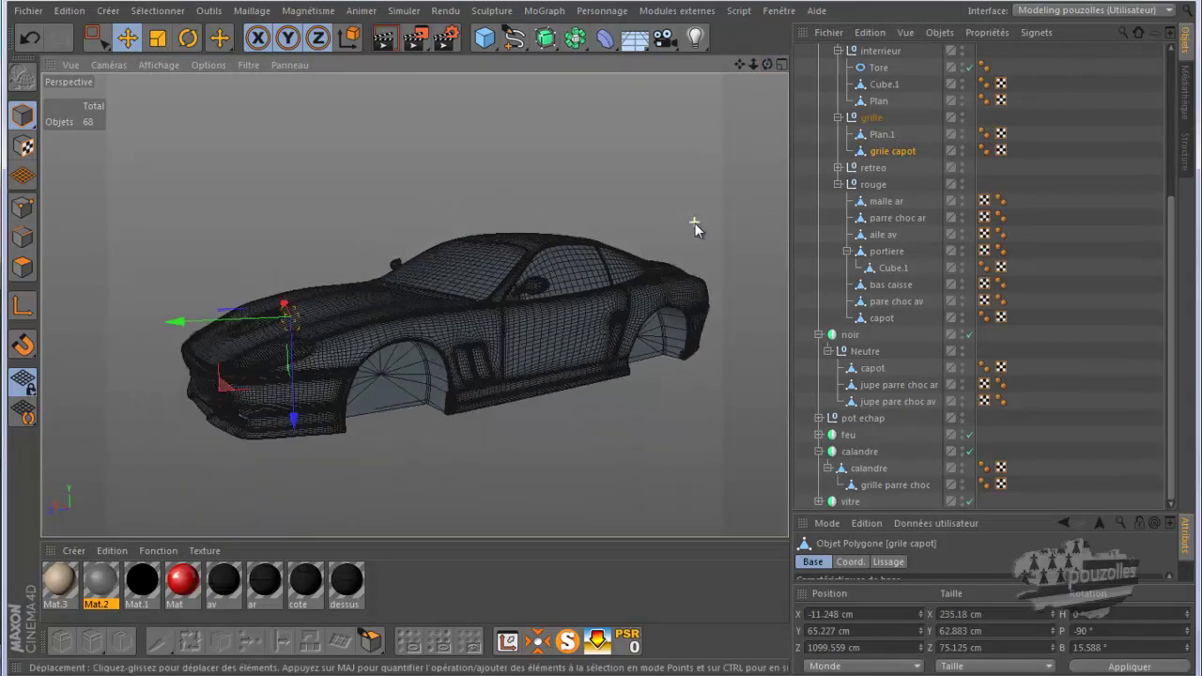
left_click(460, 177)
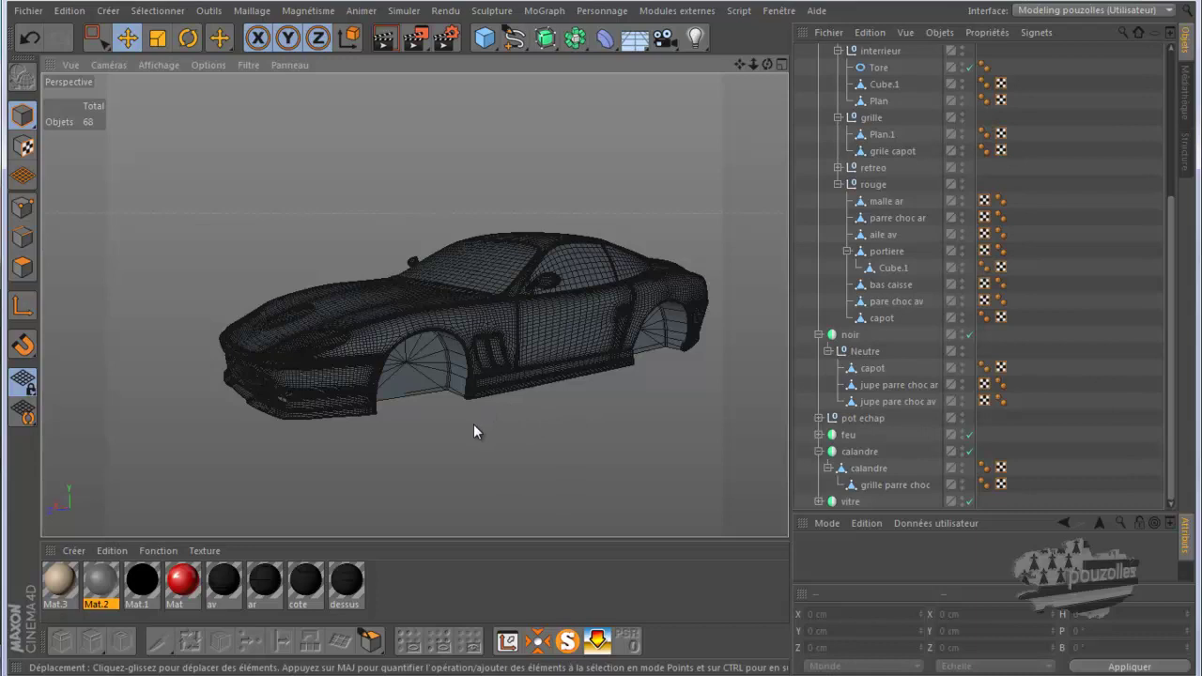
Delete all the materials from the scene, from Mat.3, Mat.2, Mat.1 and Mat through av, ar, cote and dessus.
left_click_drag(1171, 232, 1171, 81)
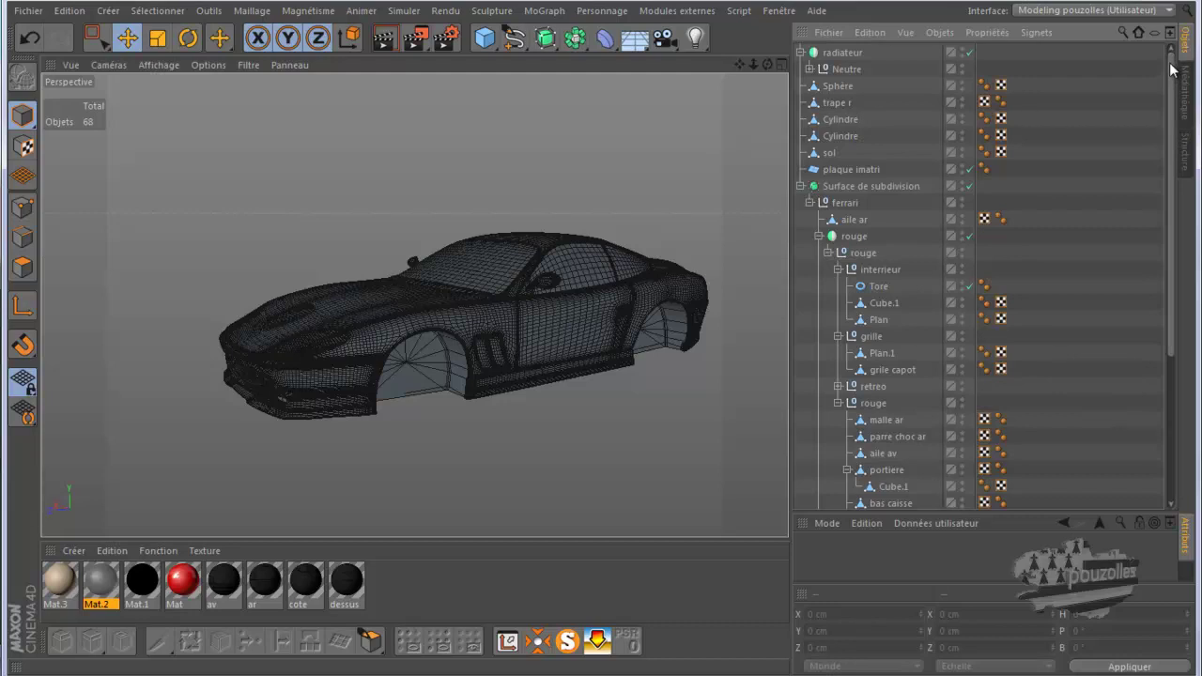
scroll(850, 375, "down", 5)
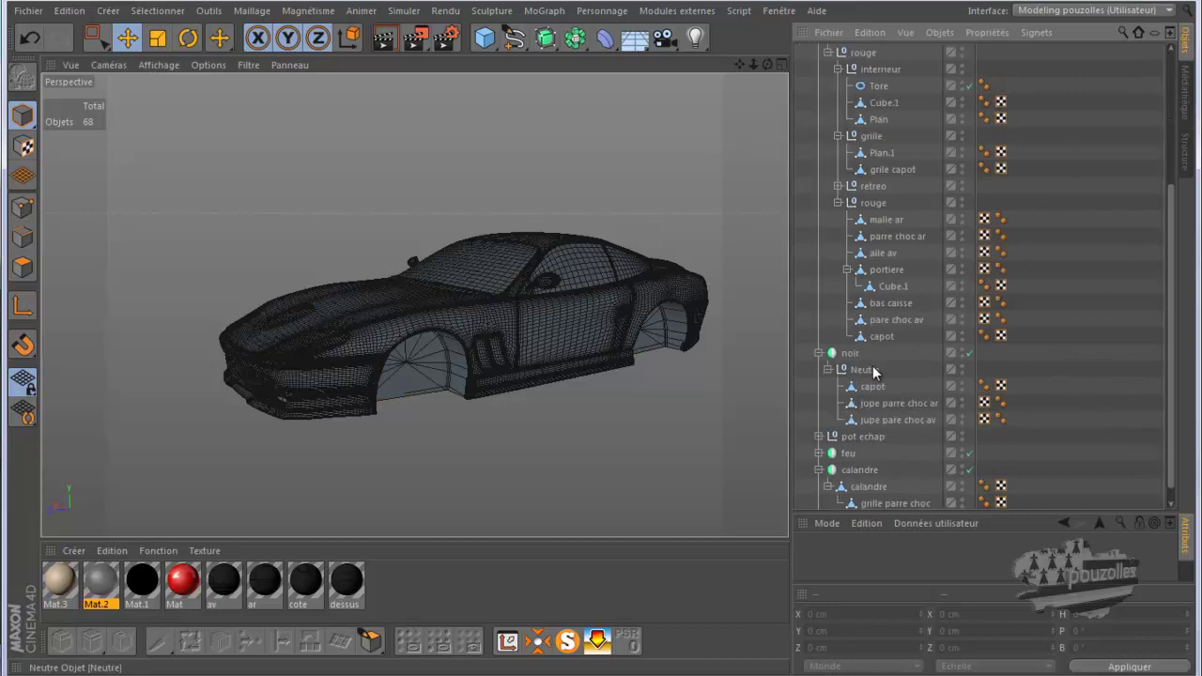
left_click_drag(406, 593, 57, 588)
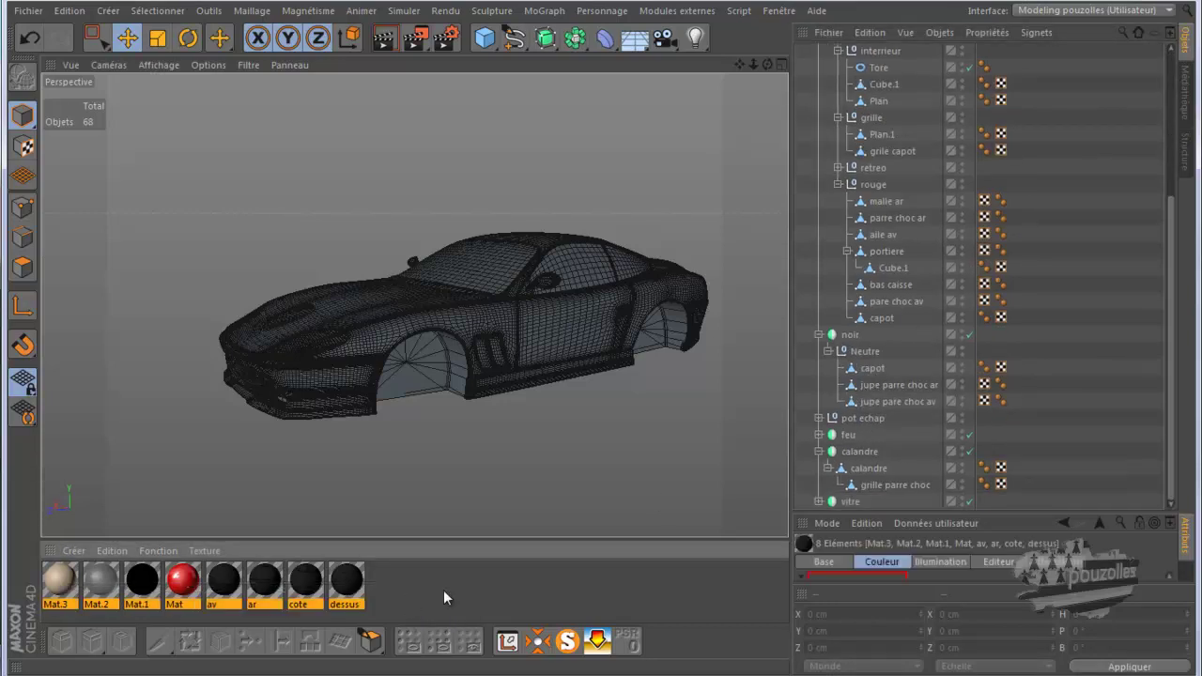
key("Delete")
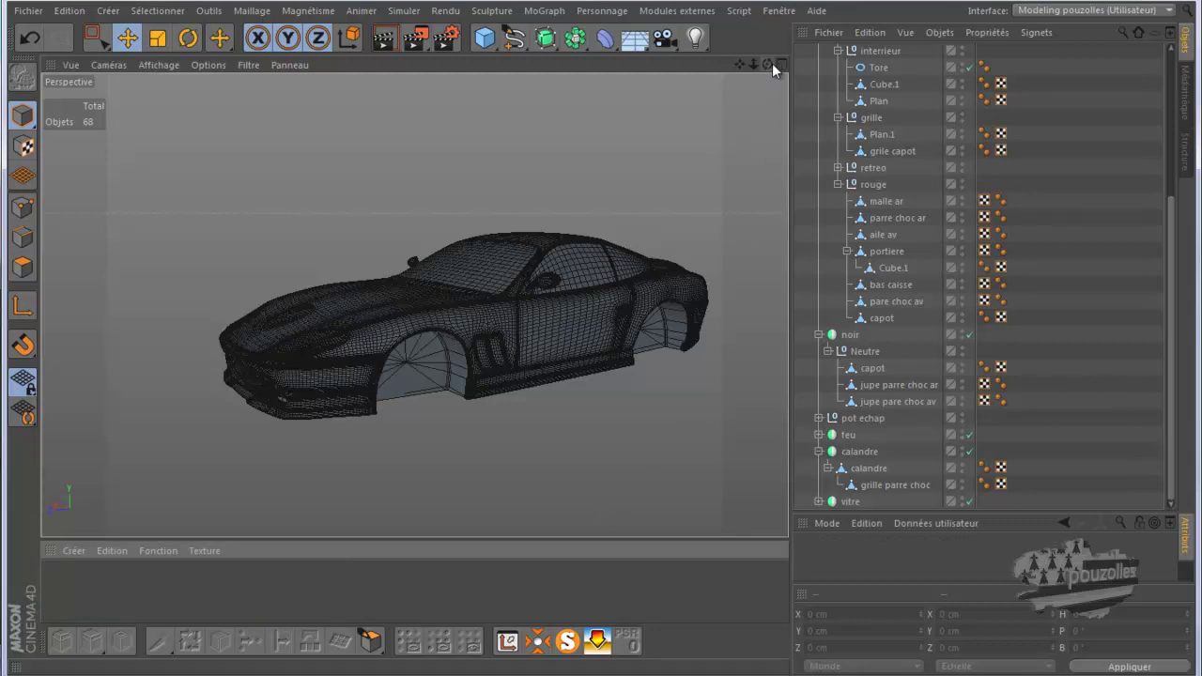
Render the untextured car in the perspective view from a raised front three-quarter angle and check the object hierarchy.
mouse_move(601, 339)
left_mouse_down("alt")
mouse_move(612, 347)
mouse_move(592, 341)
left_mouse_up("alt")
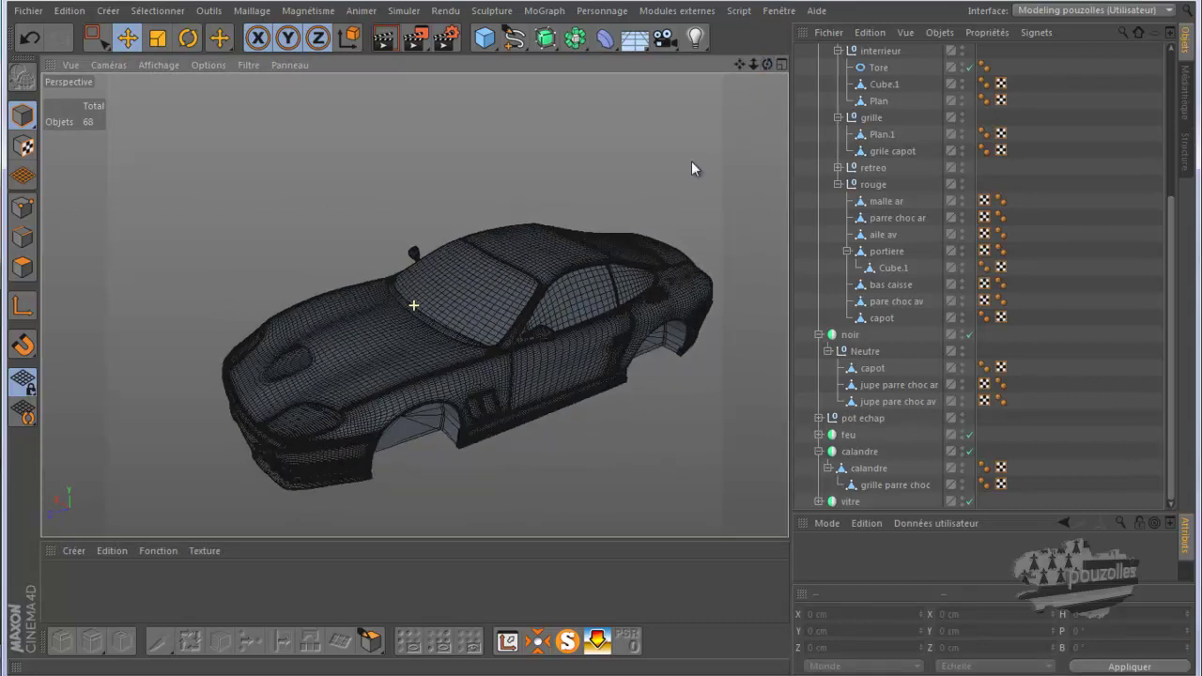
left_click(385, 39)
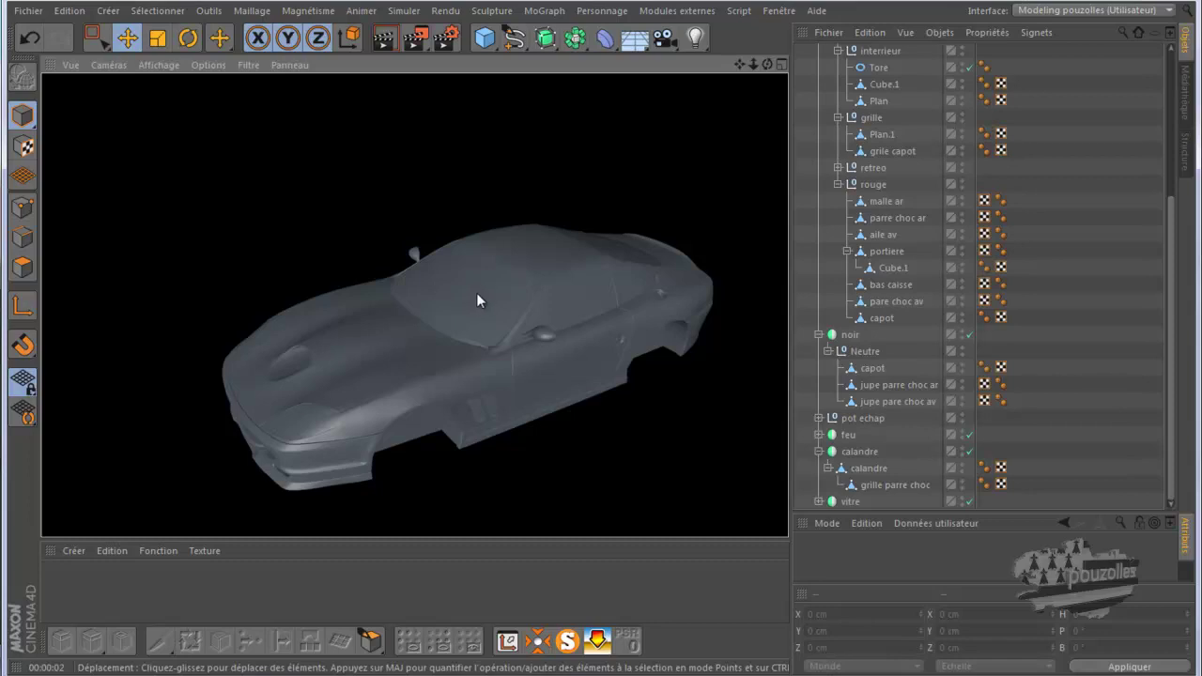
scroll(877, 202, "up", 5)
scroll(877, 203, "down", 5)
scroll(876, 203, "up", 5)
scroll(877, 203, "down", 5)
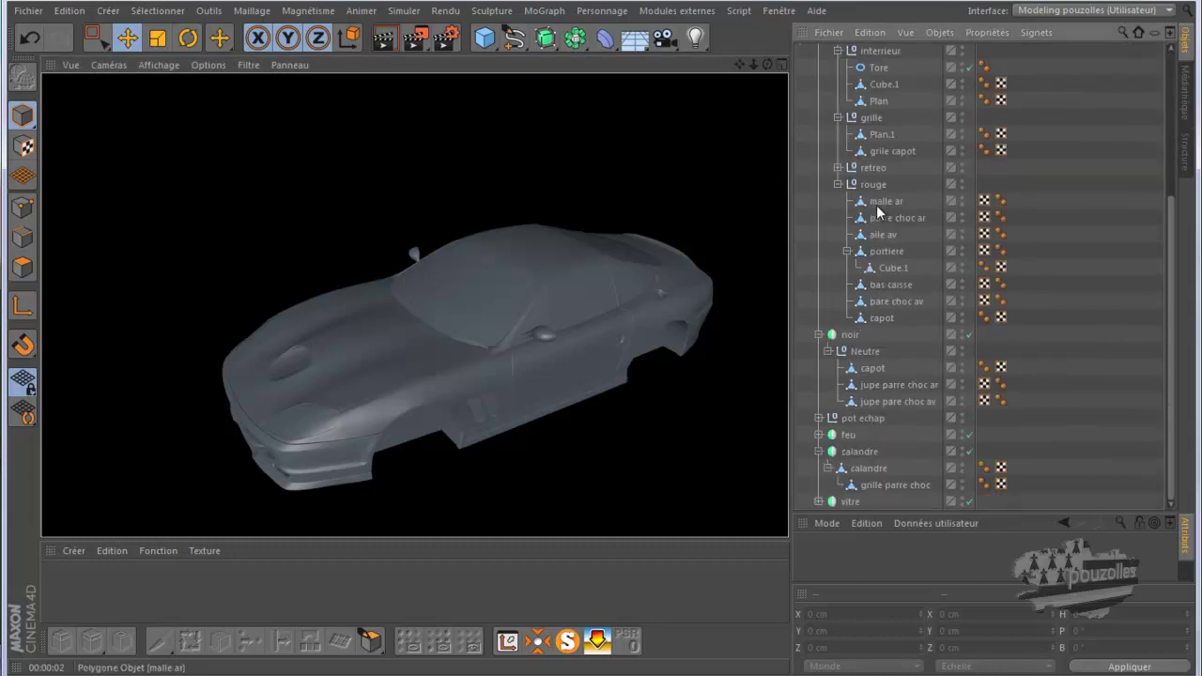